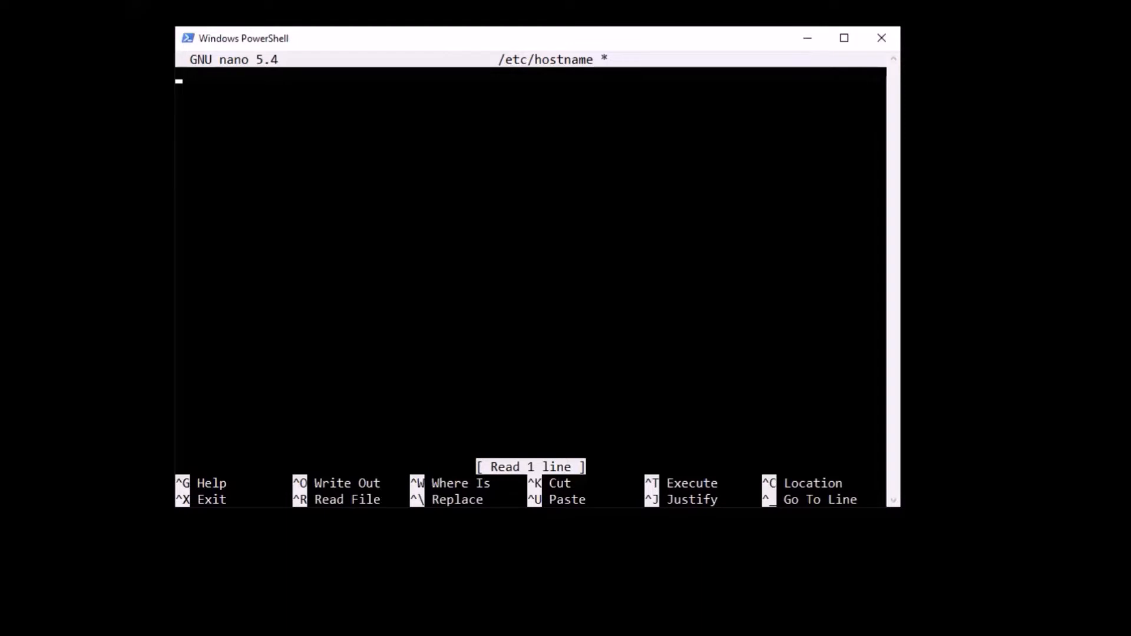
- Set the hostname in /etc/hostname to pvb.palnet.net, then save the file and exit the editor
{"action": "type", "text": "pvb.pa"}
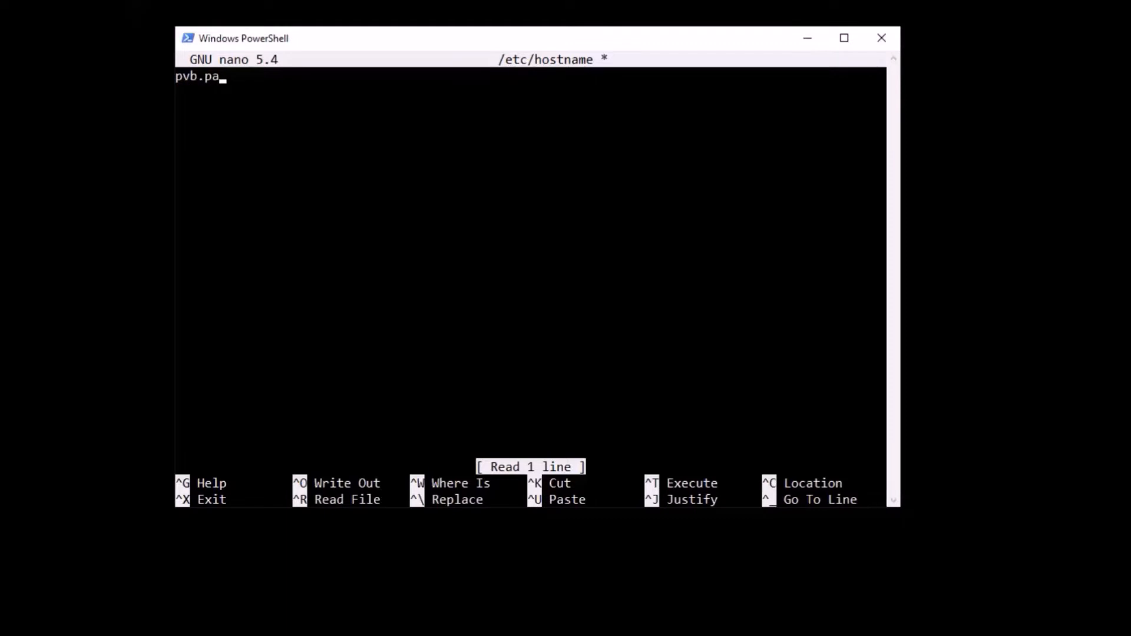
{"action": "type", "text": "lnet.net"}
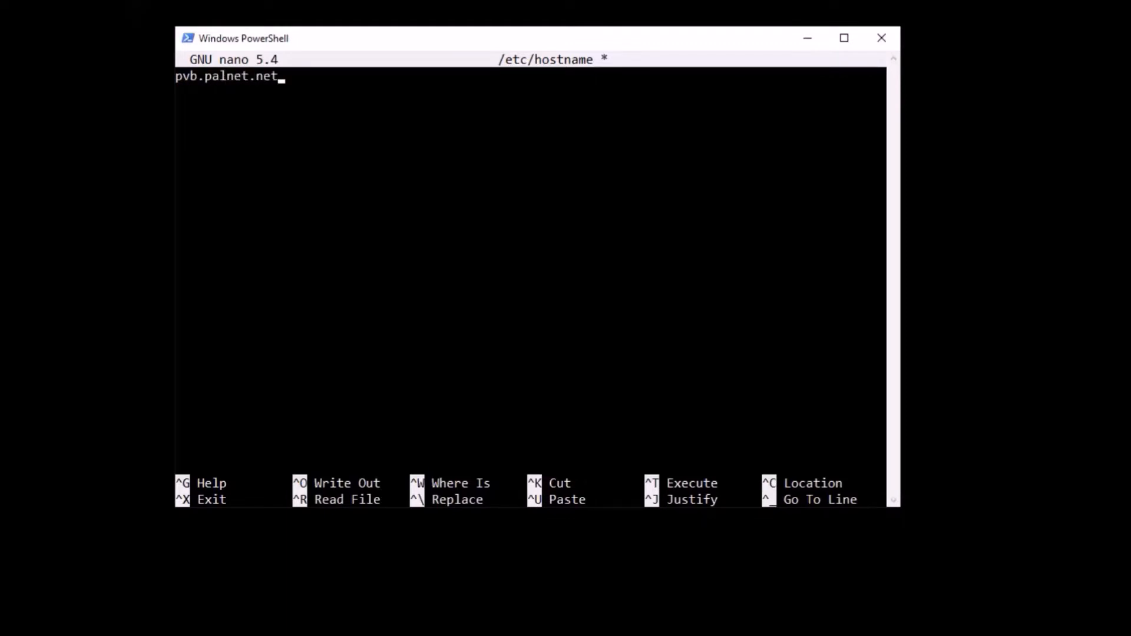
{"action": "key", "text": "ctrl+x"}
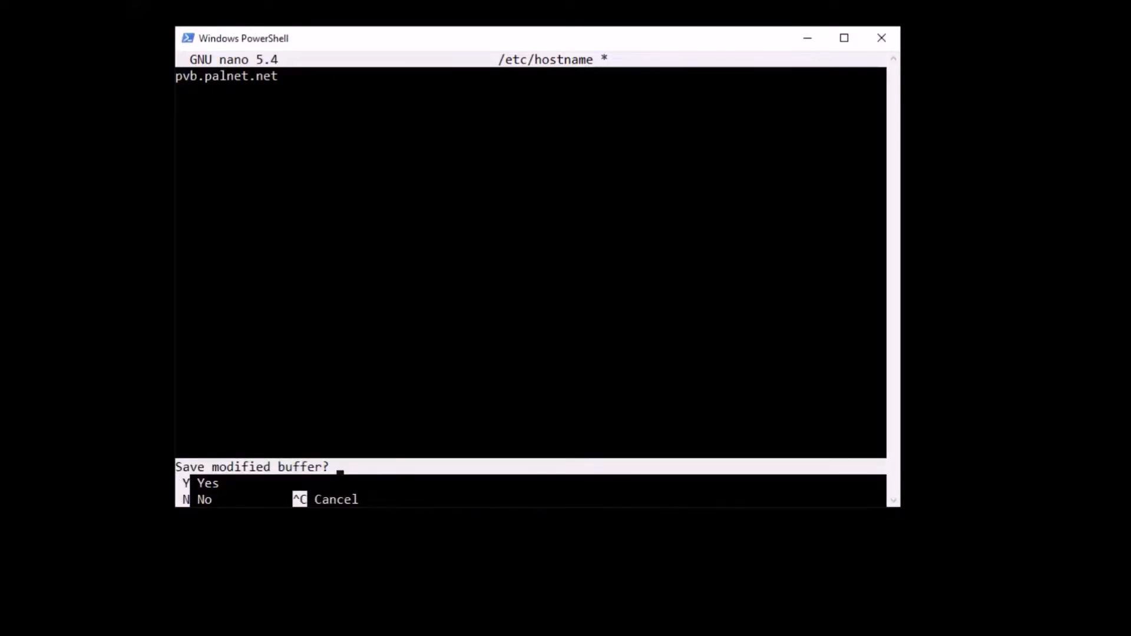
{"action": "key", "text": "y"}
{"action": "key", "text": "Return"}
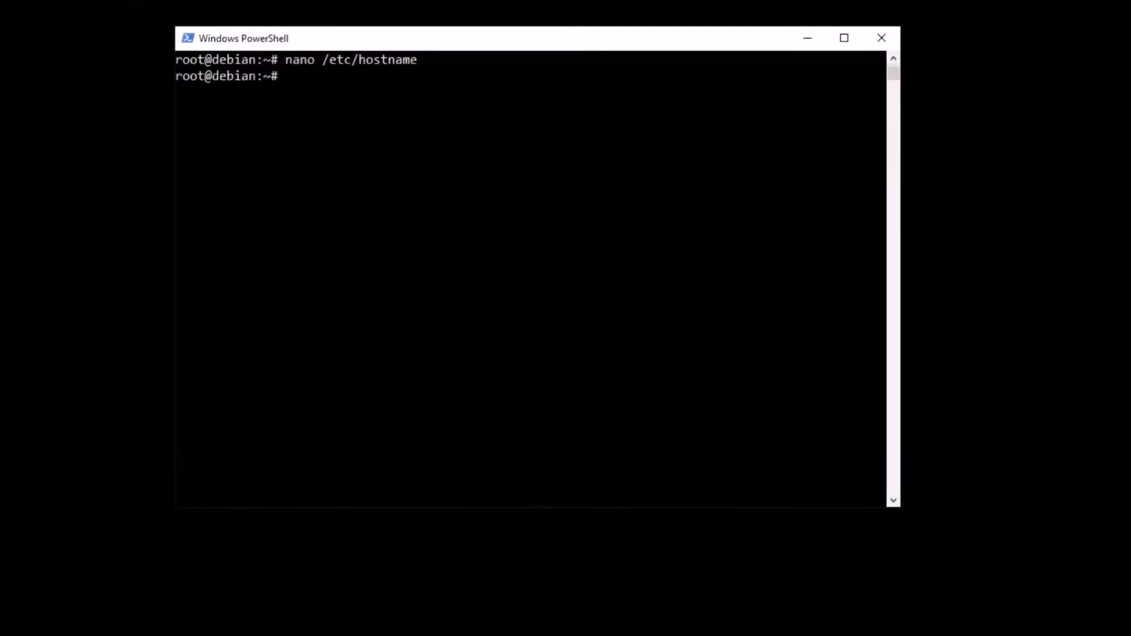
- Open /etc/hosts in nano and clear the second host entry below the localhost line
{"action": "key", "text": "Up"}
{"action": "key", "text": "BackSpace"}
{"action": "key", "text": "BackSpace"}
{"action": "key", "text": "BackSpace"}
{"action": "key", "text": "BackSpace"}
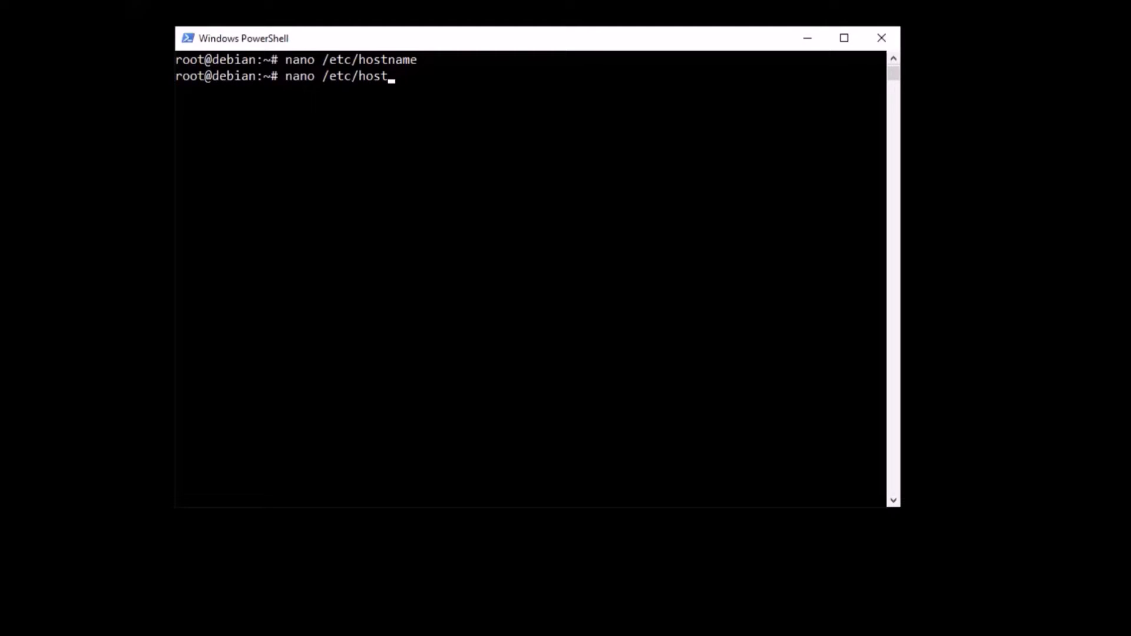
{"action": "type", "text": "s"}
{"action": "key", "text": "Return"}
{"action": "key", "text": "Down"}
{"action": "key", "text": "Down"}
{"action": "key", "text": "Left"}
{"action": "key", "text": "BackSpace"}
{"action": "key", "text": "BackSpace"}
{"action": "key", "text": "BackSpace"}
{"action": "key", "text": "BackSpace"}
{"action": "key", "text": "BackSpace"}
{"action": "key", "text": "BackSpace"}
{"action": "key", "text": "BackSpace"}
{"action": "key", "text": "BackSpace"}
{"action": "key", "text": "BackSpace"}
{"action": "key", "text": "BackSpace"}
{"action": "key", "text": "BackSpace"}
{"action": "key", "text": "BackSpace"}
{"action": "key", "text": "BackSpace"}
{"action": "key", "text": "BackSpace"}
{"action": "key", "text": "BackSpace"}
{"action": "key", "text": "BackSpace"}
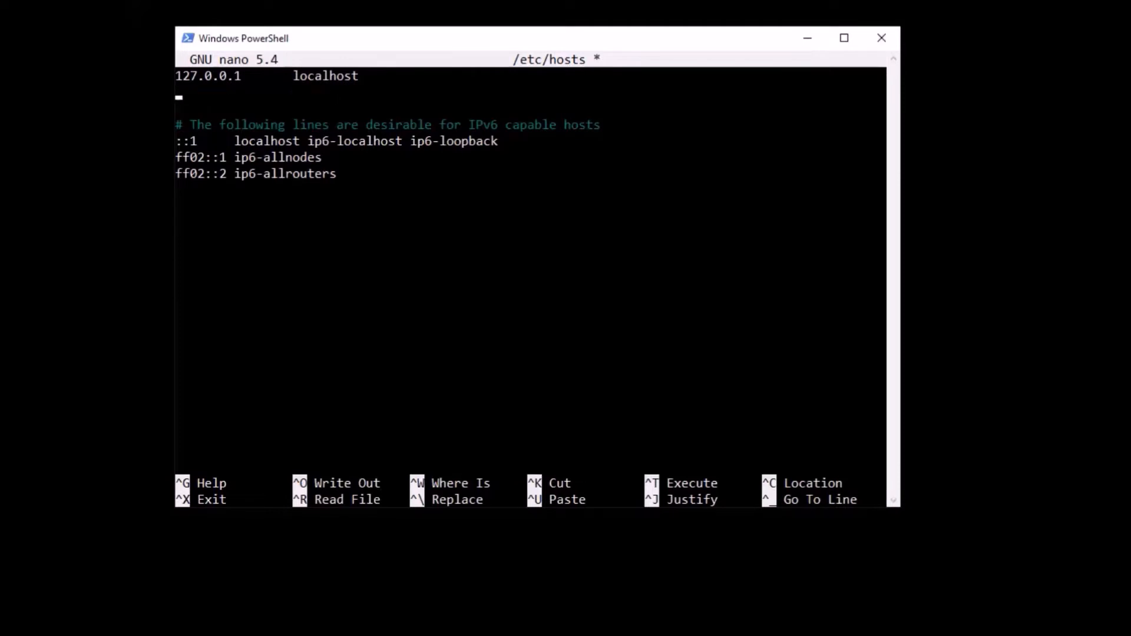
- Enter 192.168.43.36 with the names pvb.palnet.net and pvb as the second entry of the hosts file
{"action": "type", "text": "192.168.43.36"}
{"action": "key", "text": "alt+Tab"}
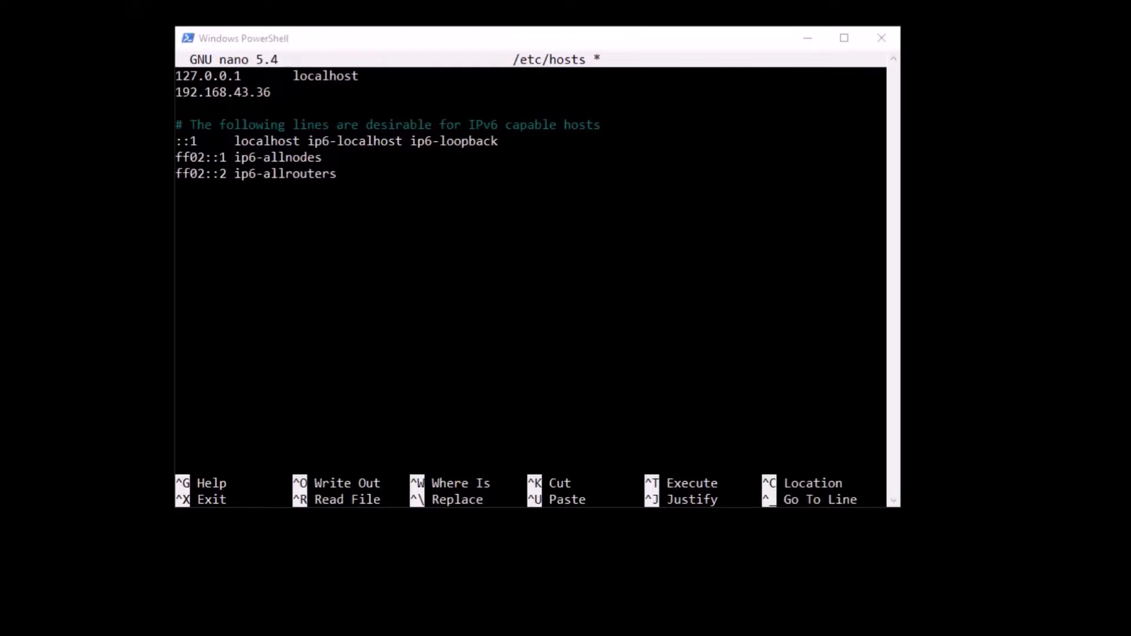
{"action": "left_click", "coordinate": [520, 238]}
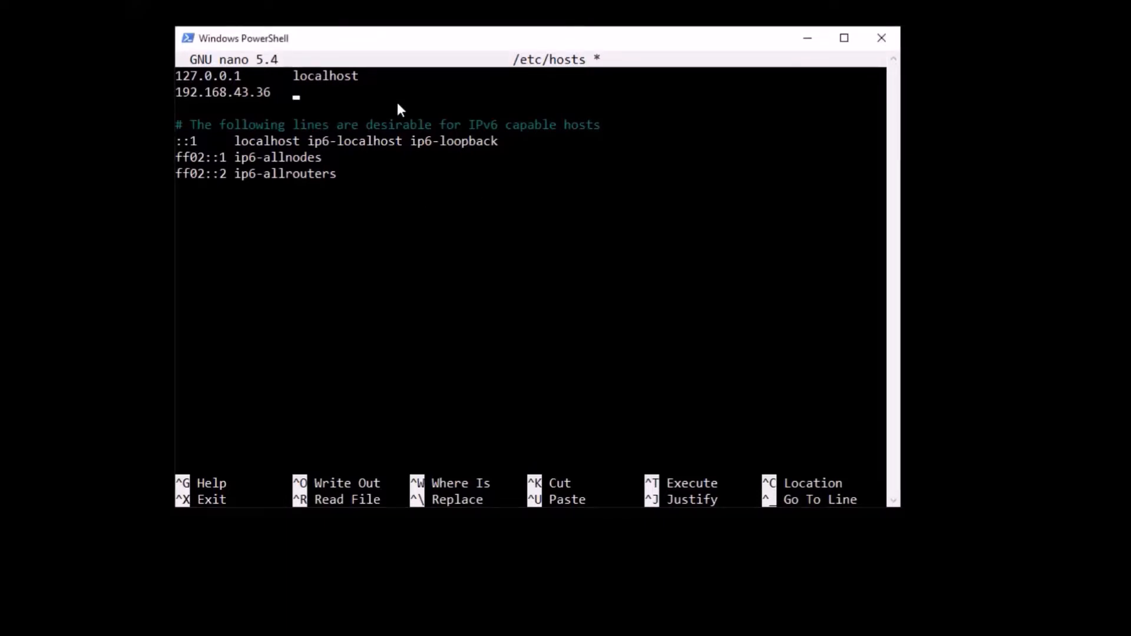
{"action": "type", "text": "pvb.palnet.net"}
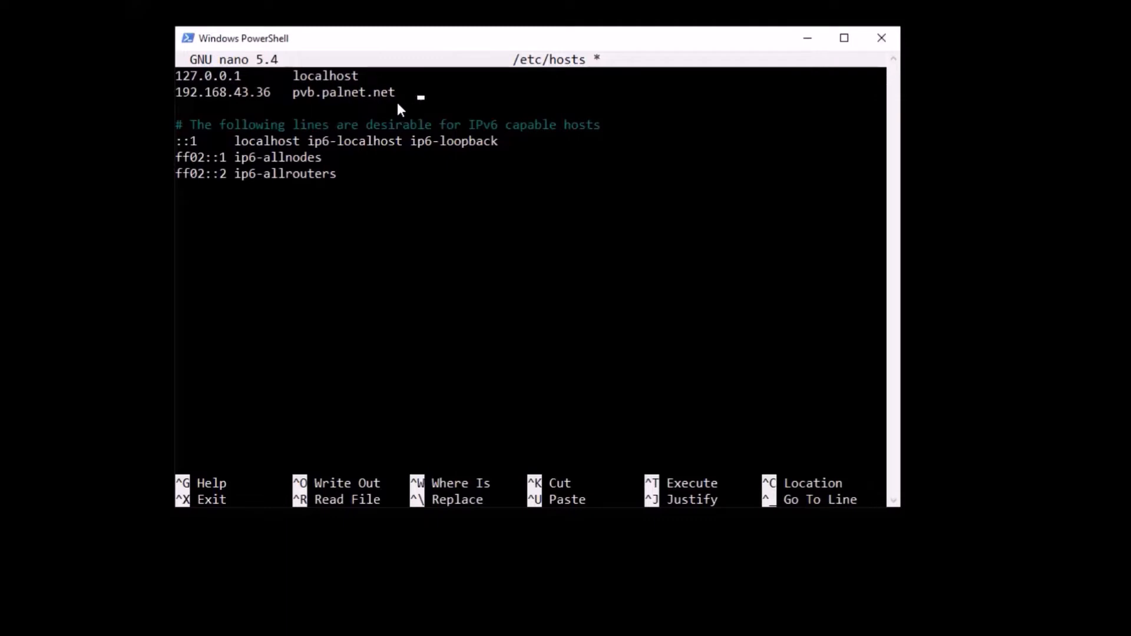
{"action": "type", "text": "pvb"}
- Extend the 127.0.0.1 entry to read localhost.localadmin followed by the alias localhost
{"action": "key", "text": "Up"}
{"action": "type", "text": ".localadmin "}
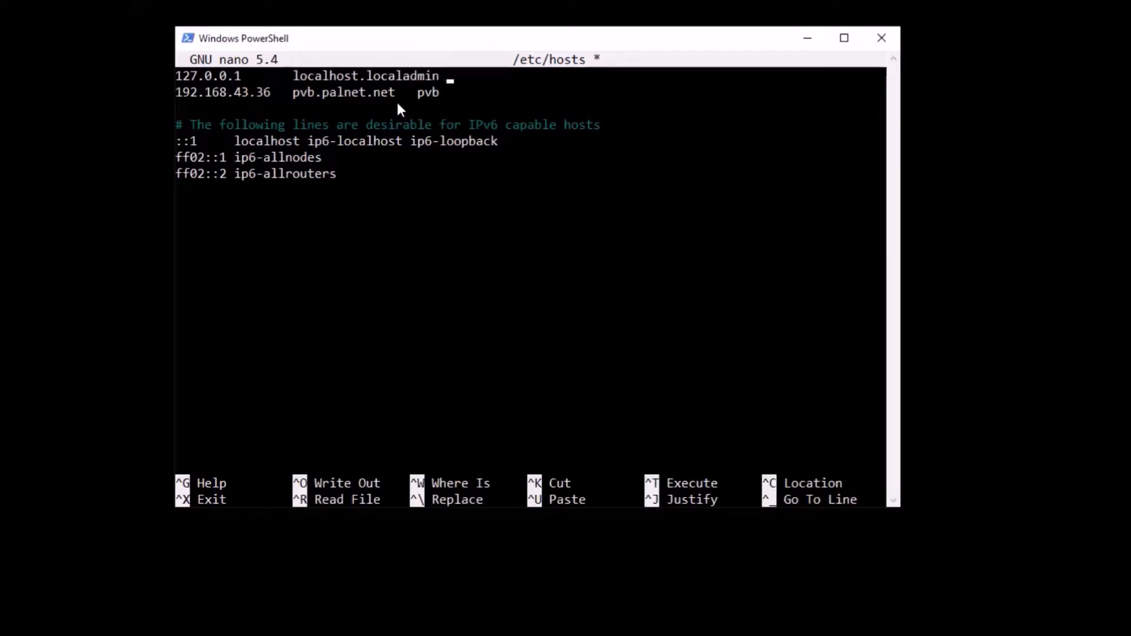
{"action": "type", "text": " localh"}
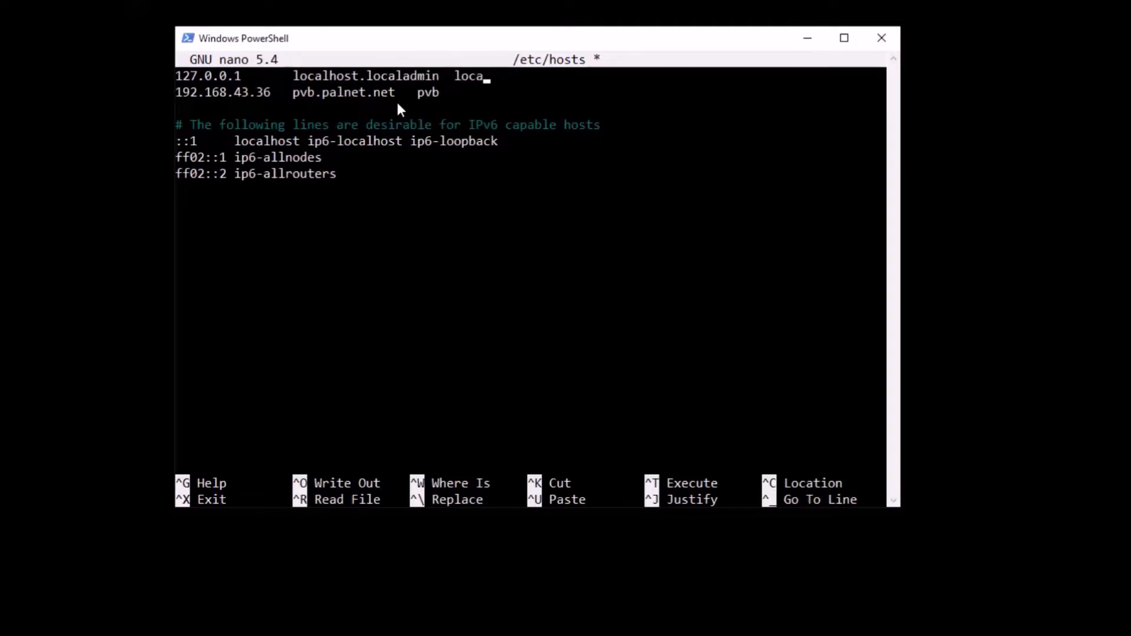
{"action": "type", "text": "ost"}
- Correct the 127.0.0.1 entry's full name to localhost.localdomain and save the hosts file
{"action": "key", "text": "Left"}
{"action": "key", "text": "Left"}
{"action": "key", "text": "Left"}
{"action": "key", "text": "Left"}
{"action": "key", "text": "Left"}
{"action": "key", "text": "Left"}
{"action": "key", "text": "Left"}
{"action": "key", "text": "Left"}
{"action": "key", "text": "Left"}
{"action": "key", "text": "Left"}
{"action": "key", "text": "Left"}
{"action": "key", "text": "BackSpace"}
{"action": "key", "text": "BackSpace"}
{"action": "key", "text": "BackSpace"}
{"action": "key", "text": "BackSpace"}
{"action": "key", "text": "BackSpace"}
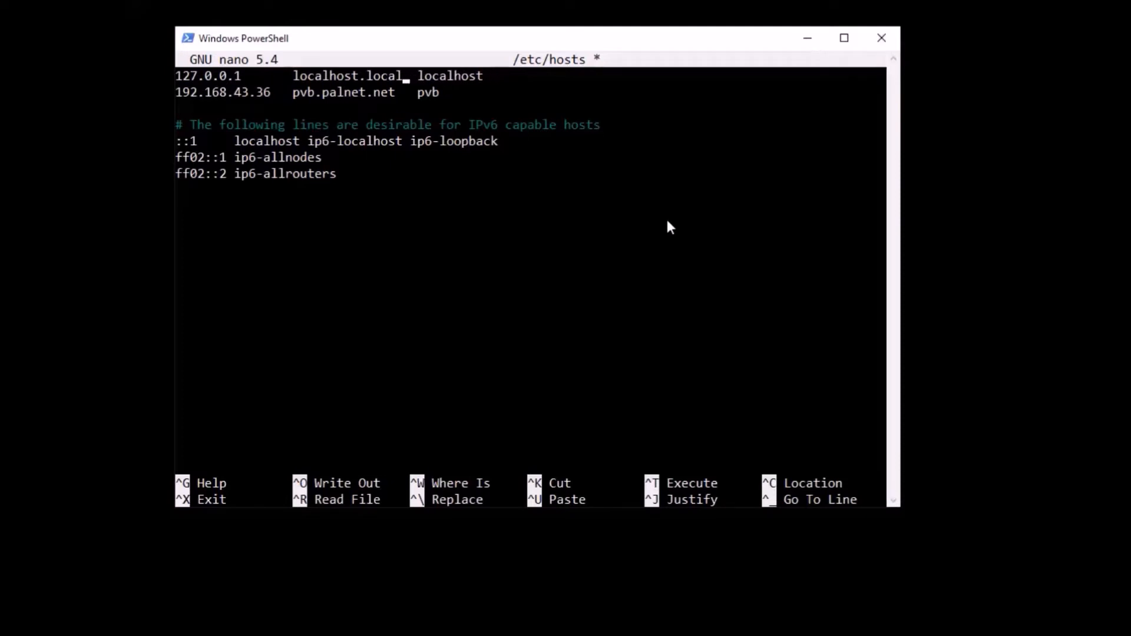
{"action": "type", "text": "domain"}
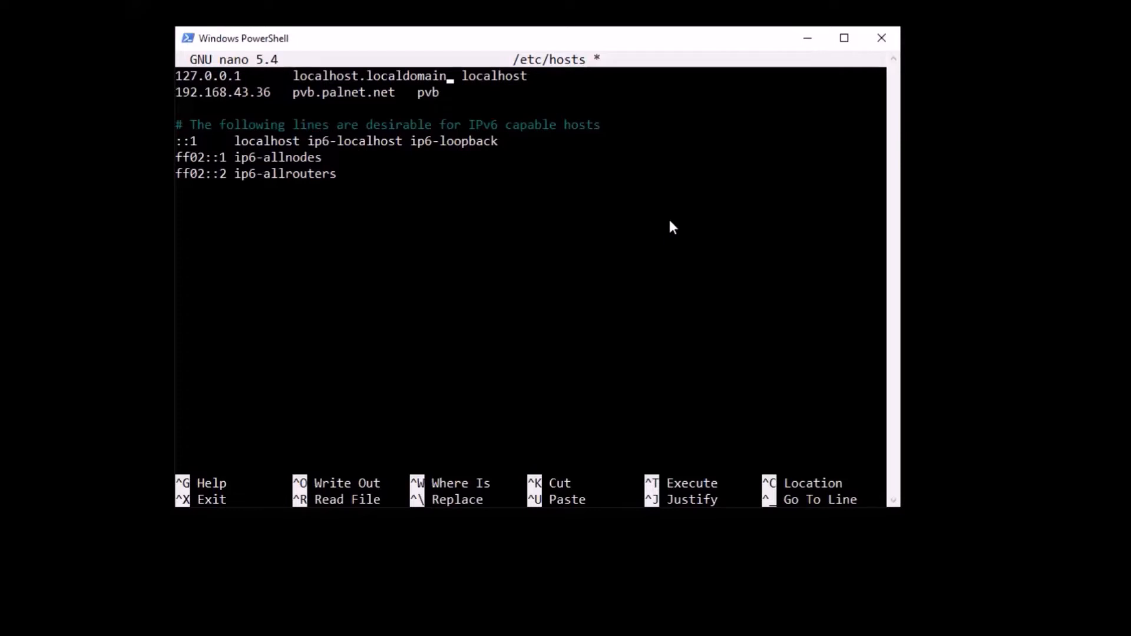
{"action": "key", "text": "ctrl+x"}
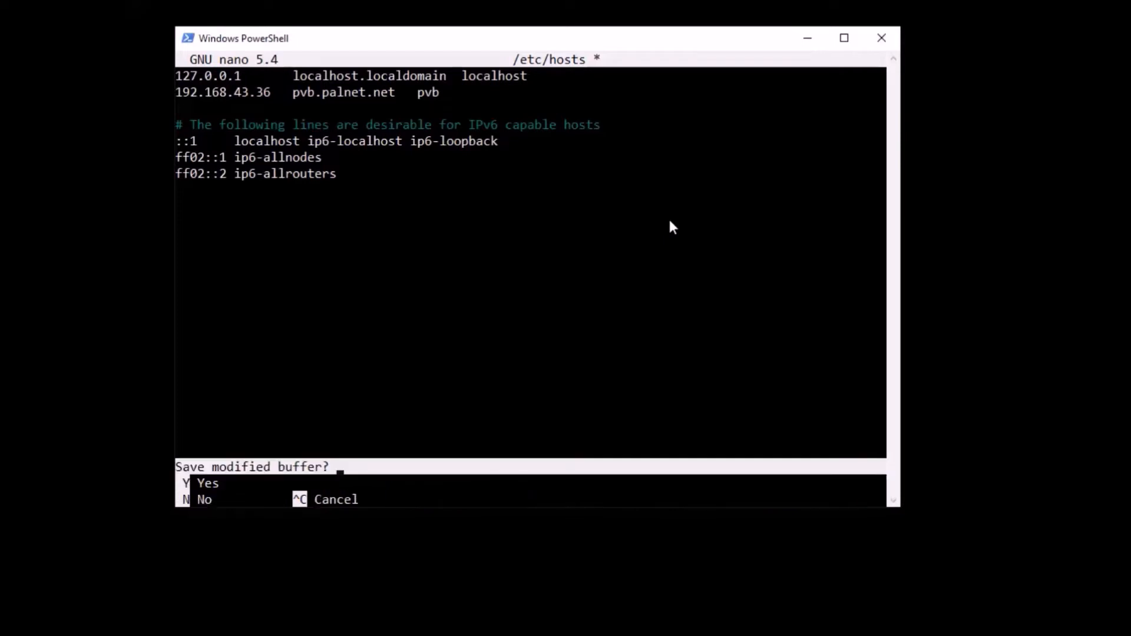
{"action": "key", "text": "y"}
{"action": "key", "text": "Return"}
- Reopen /etc/hostname and /etc/hosts in nano to check the saved entries, closing each without changes
{"action": "key", "text": "Up"}
{"action": "key", "text": "Up"}
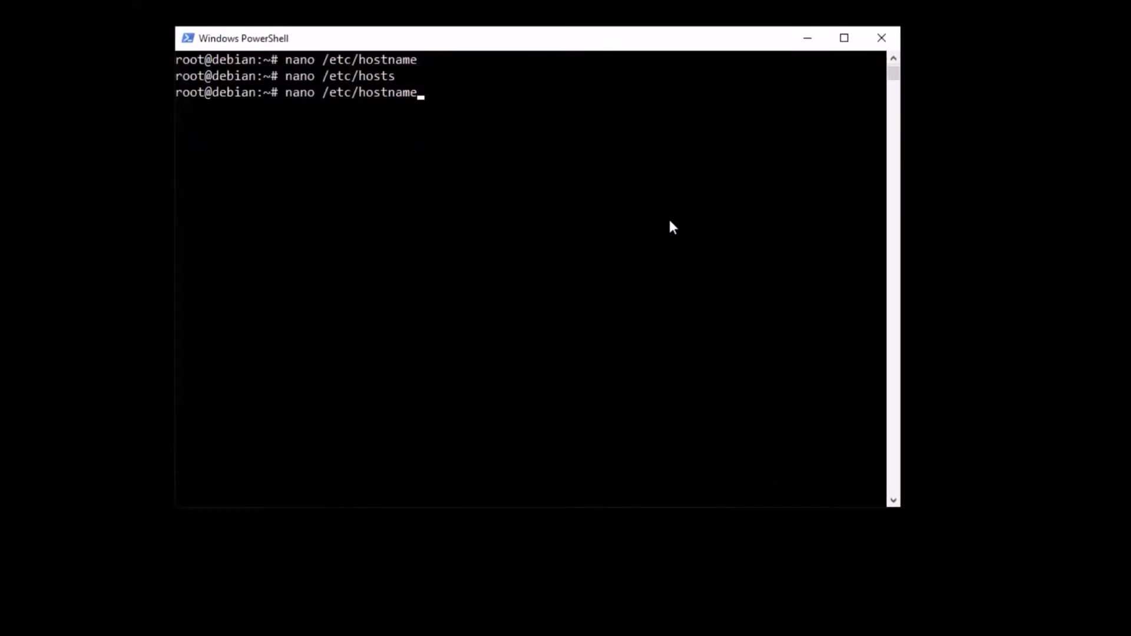
{"action": "key", "text": "Return"}
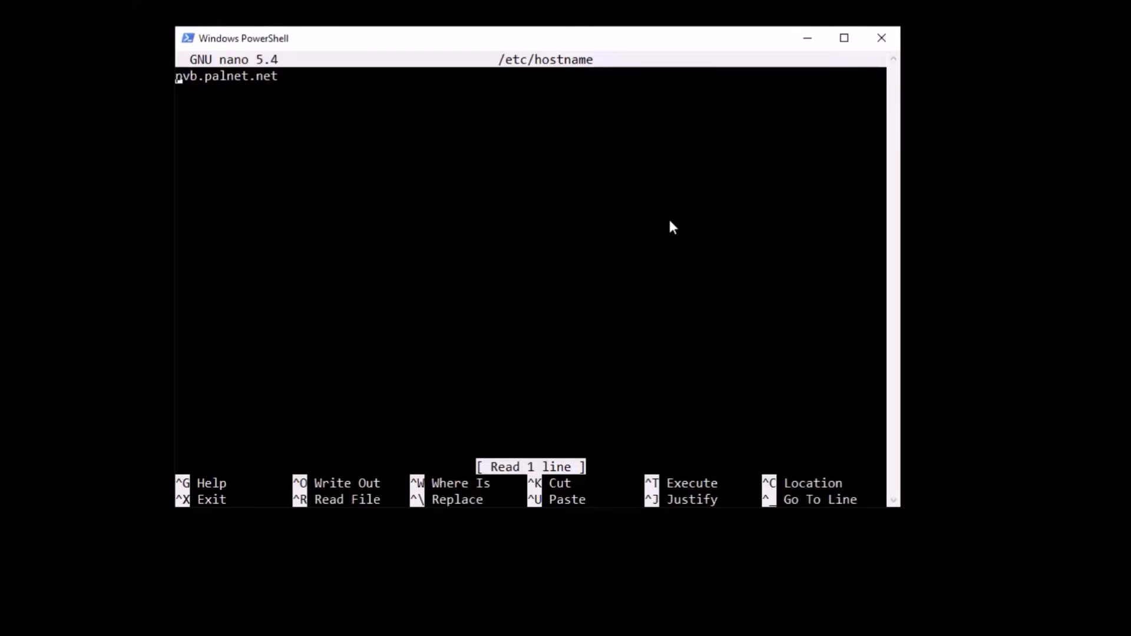
{"action": "key", "text": "ctrl+x"}
{"action": "key", "text": "Up"}
{"action": "key", "text": "Up"}
{"action": "key", "text": "Return"}
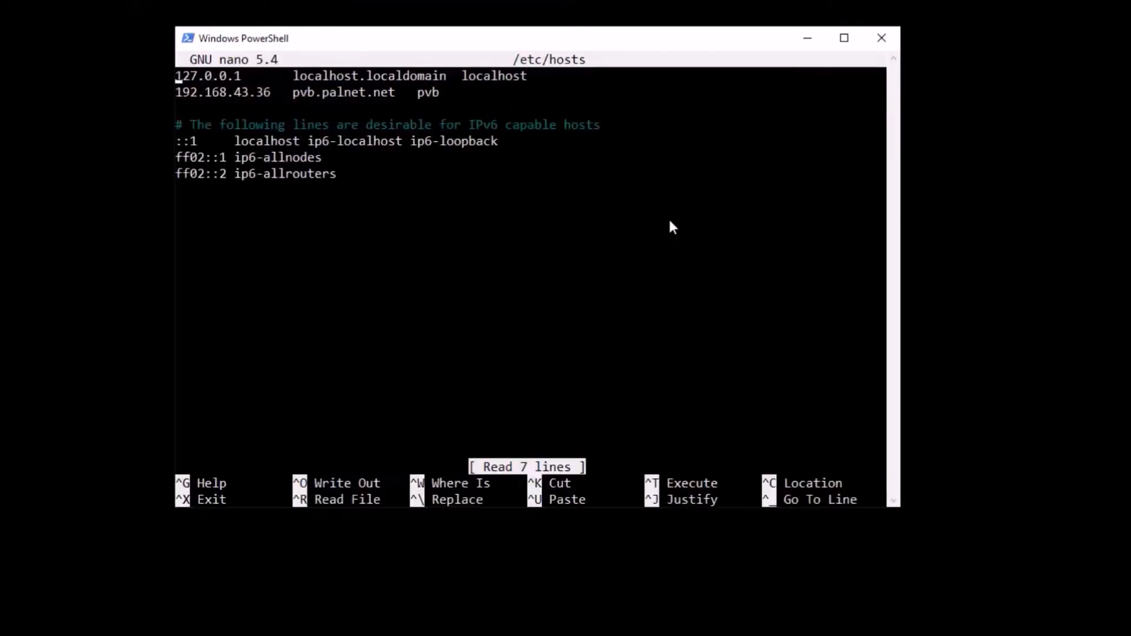
{"action": "key", "text": "ctrl+x"}
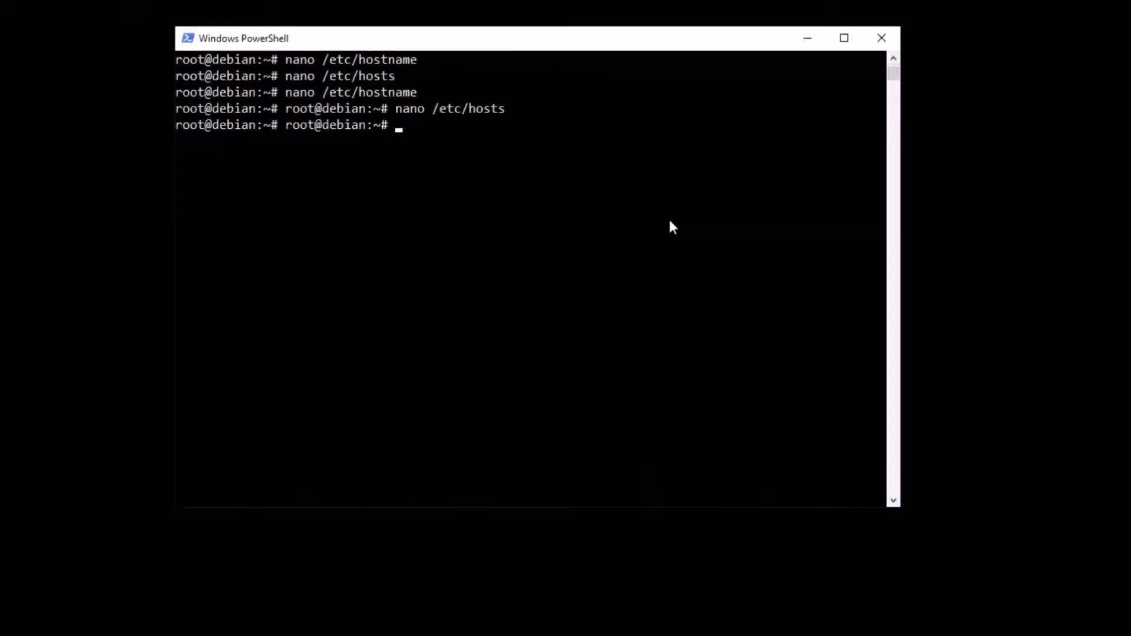
- Reboot the Debian server from the SSH session
{"action": "type", "text": "restar"}
{"action": "key", "text": "BackSpace"}
{"action": "key", "text": "BackSpace"}
{"action": "key", "text": "BackSpace"}
{"action": "key", "text": "BackSpace"}
{"action": "key", "text": "BackSpace"}
{"action": "type", "text": "eboot"}
{"action": "key", "text": "Return"}
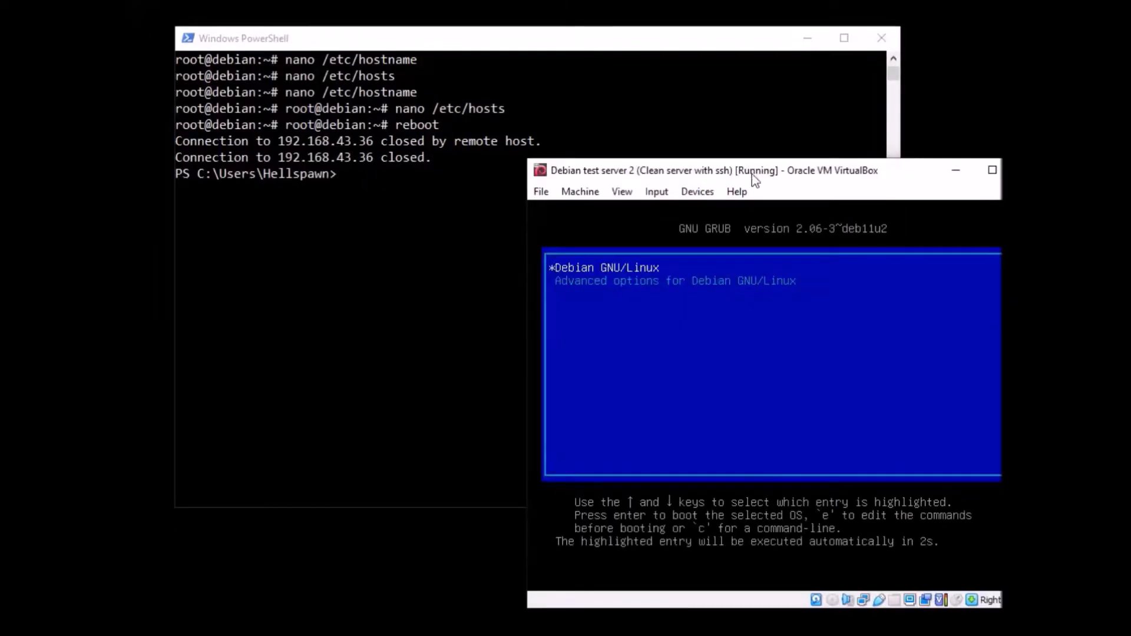
- Reposition the VirtualBox console window and log in to the server as root with the account password
{"action": "left_click_drag", "start_coordinate": [752, 174], "coordinate": [483, 128]}
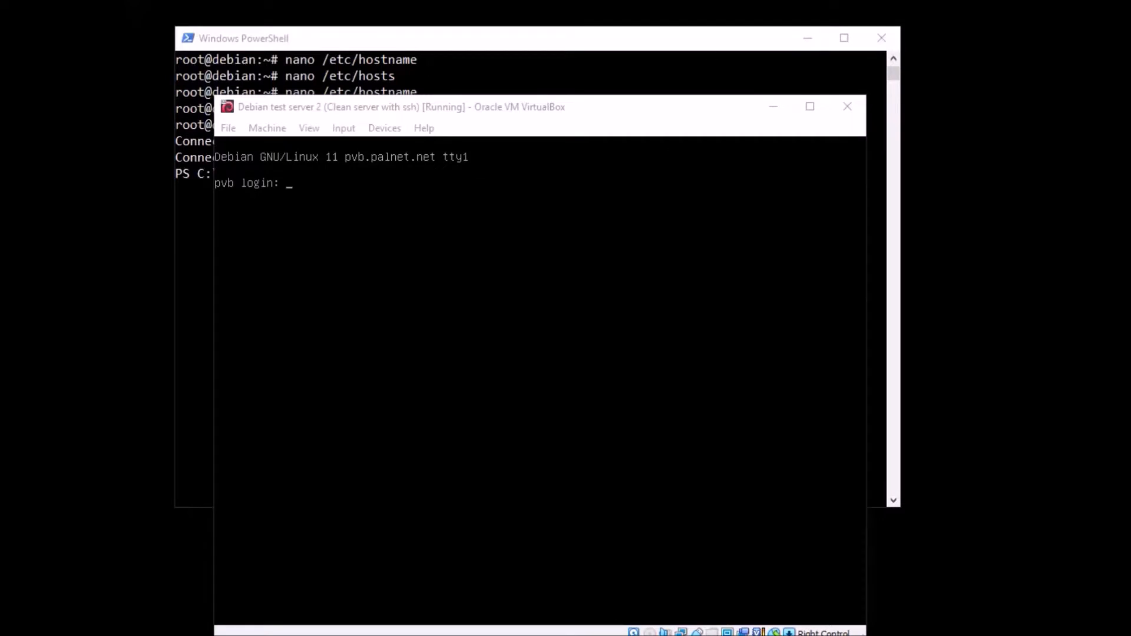
{"action": "type", "text": "root"}
{"action": "key", "text": "Return"}
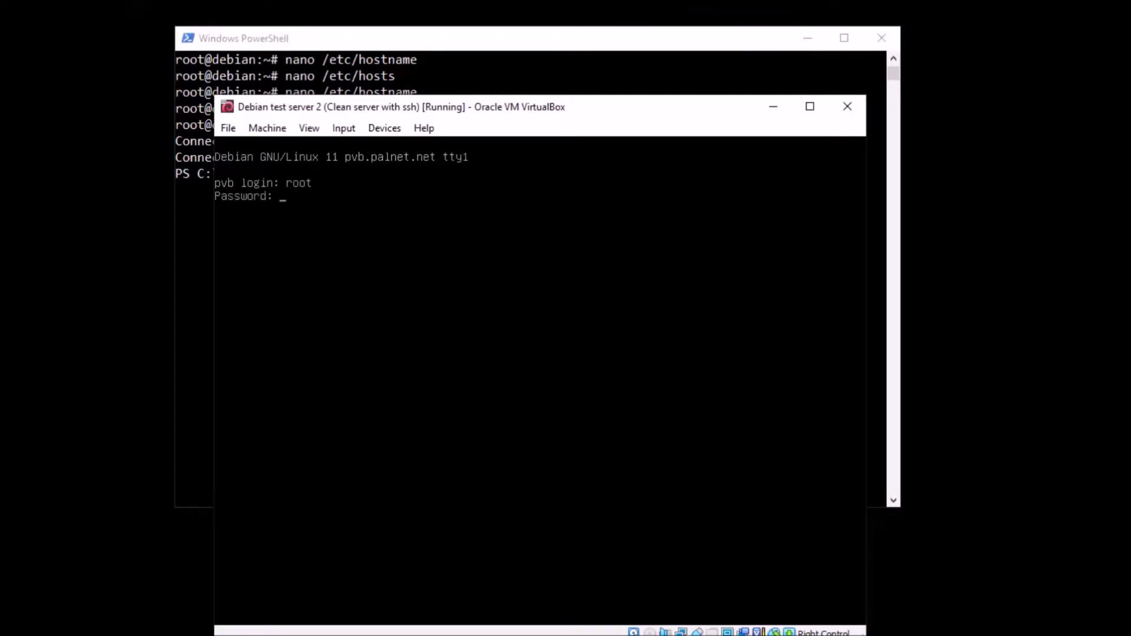
{"action": "key", "text": "Return"}
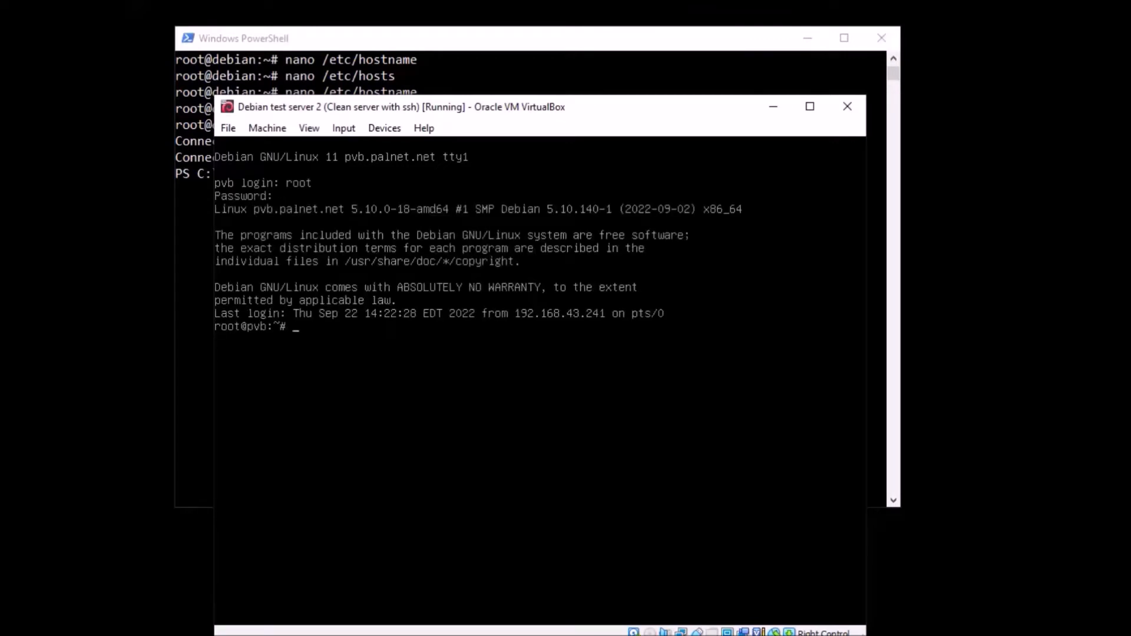
- Bring up the enp0s3 network interface with ifup and minimize the virtual machine window
{"action": "type", "text": "ifup enp0s3"}
{"action": "key", "text": "Return"}
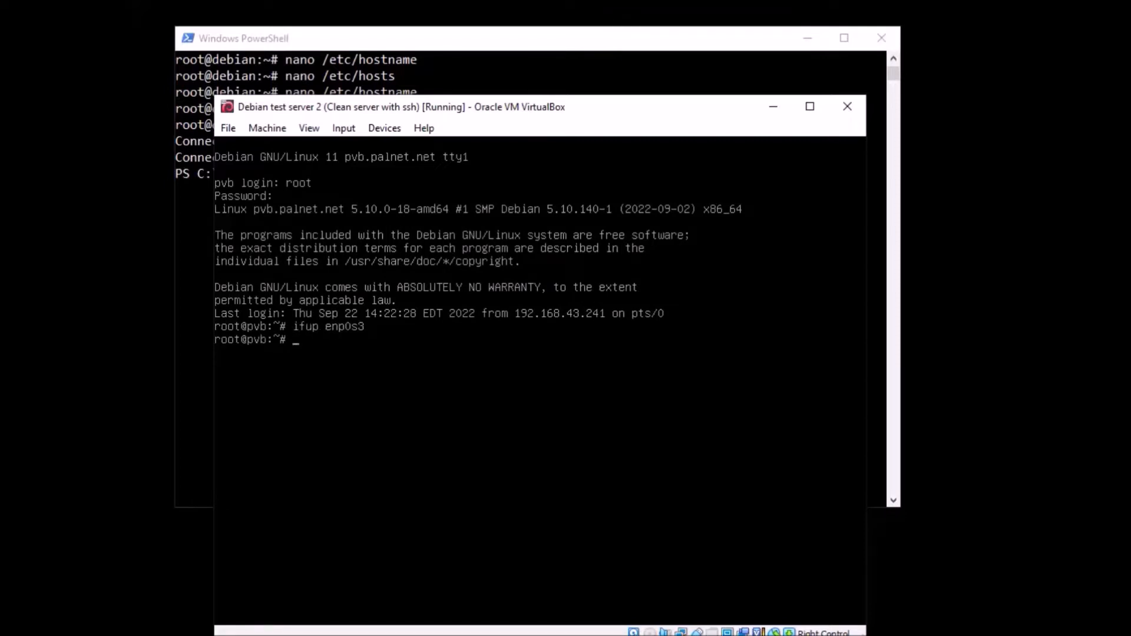
{"action": "left_click", "coordinate": [772, 109]}
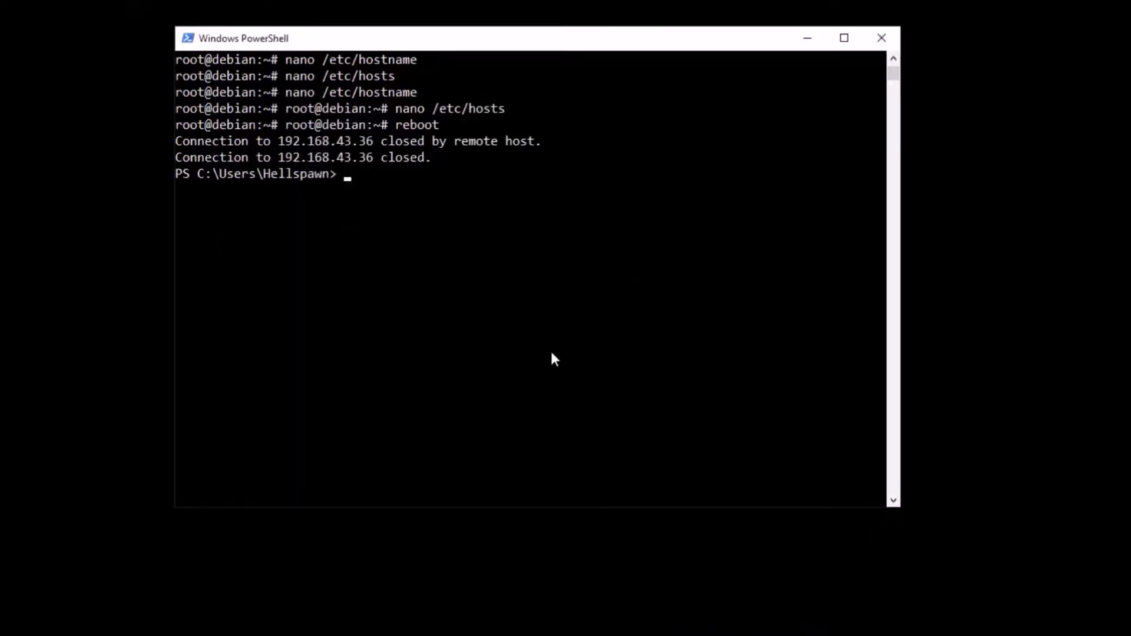
{"action": "key", "text": "Up"}
{"action": "key", "text": "Return"}
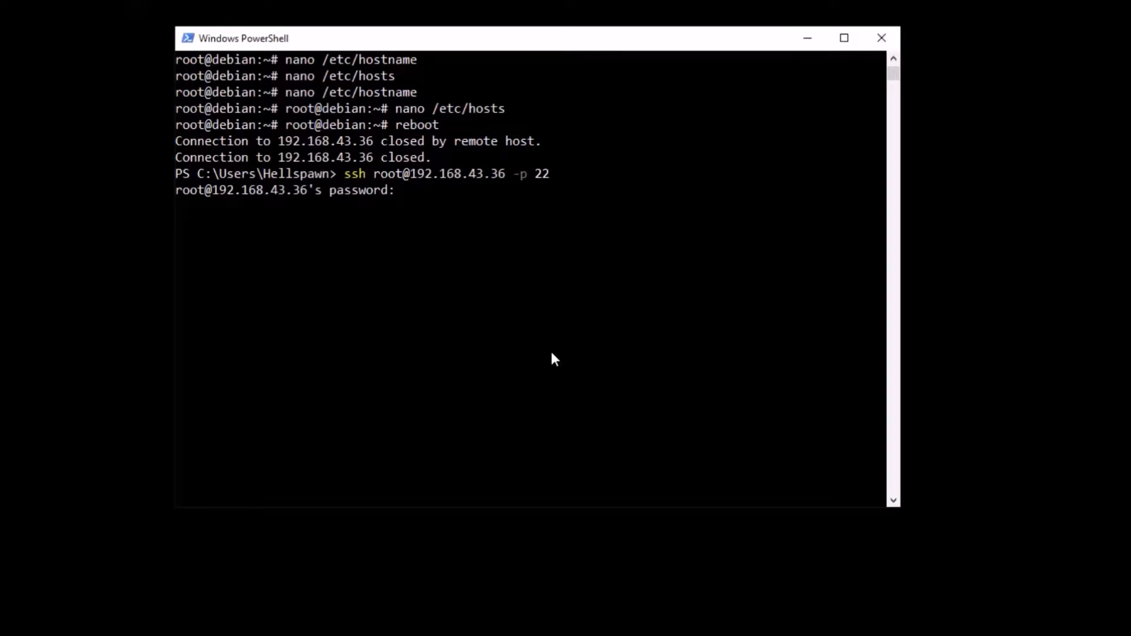
{"action": "key", "text": "Return"}
{"action": "key", "text": "ctrl+l"}
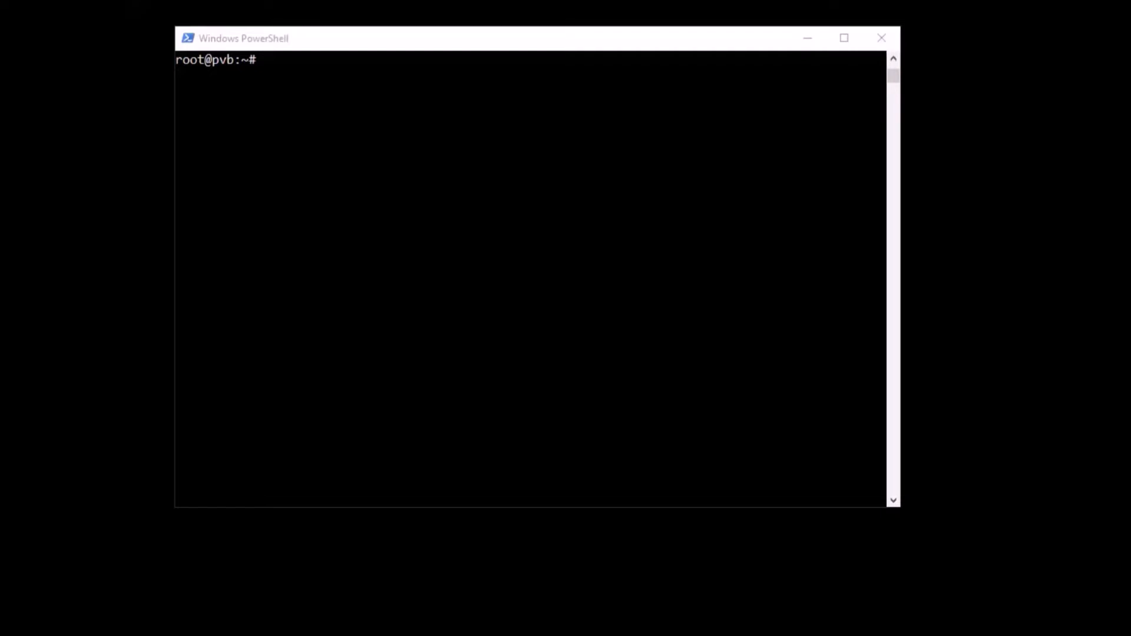
- Check whether wget is installed using the which command
{"action": "left_click", "coordinate": [473, 230]}
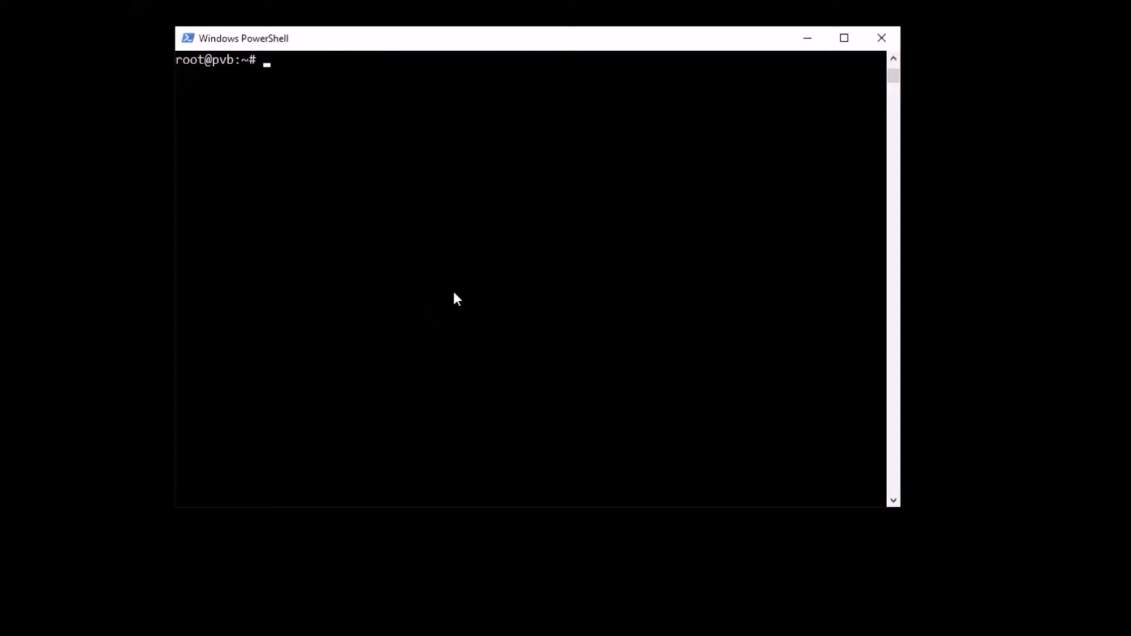
{"action": "type", "text": "which wget"}
{"action": "key", "text": "Return"}
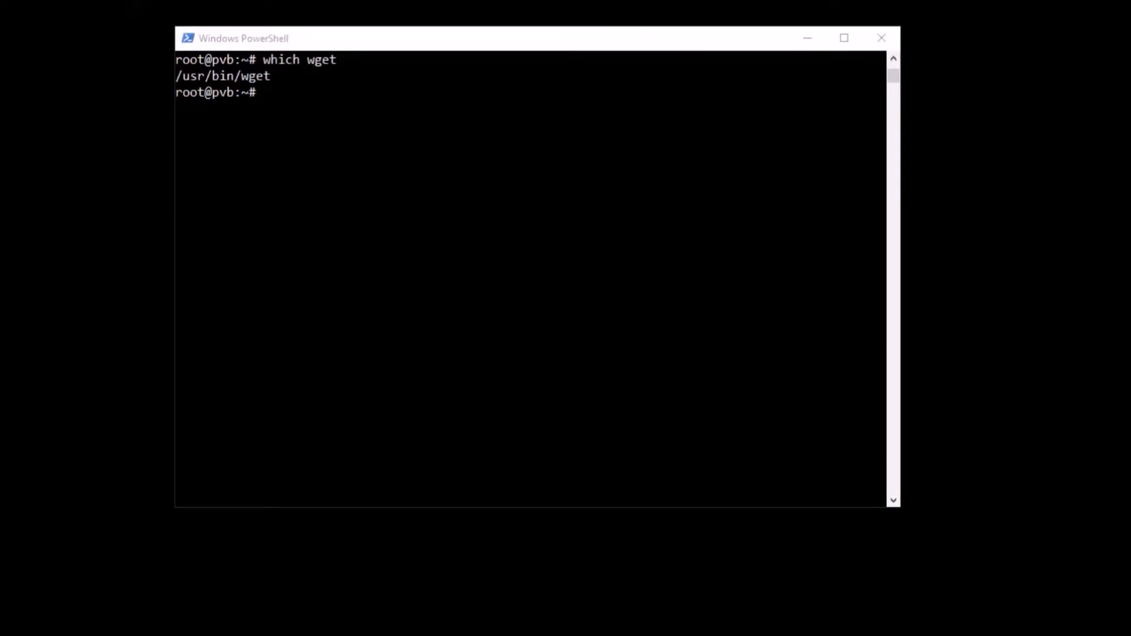
{"action": "left_click", "coordinate": [500, 189]}
{"action": "right_click", "coordinate": [500, 189]}
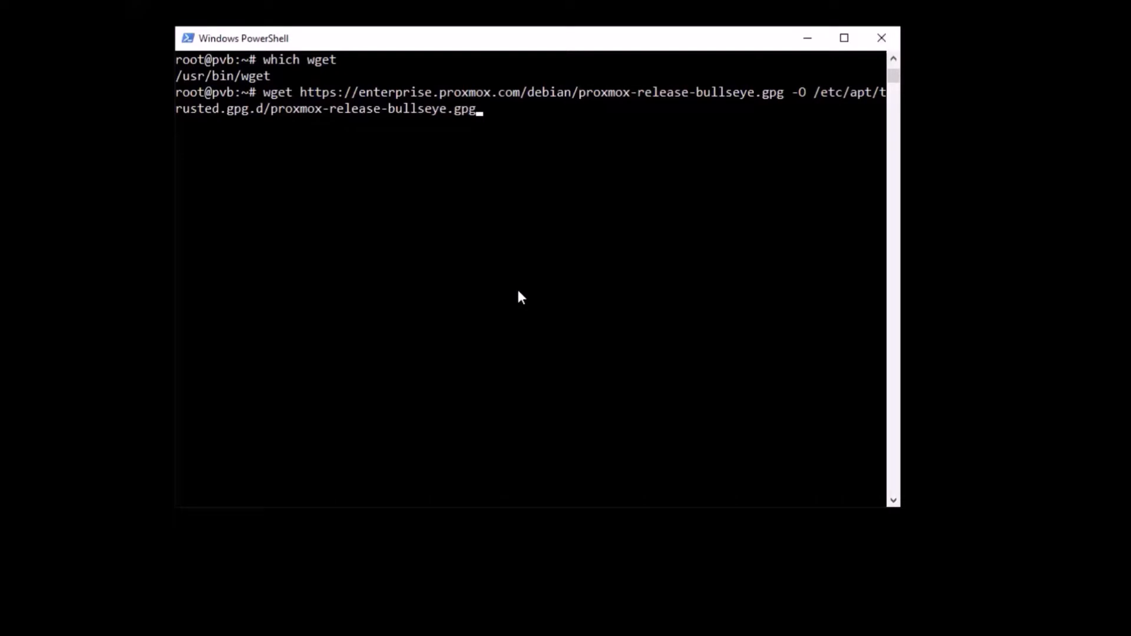
{"action": "key", "text": "Return"}
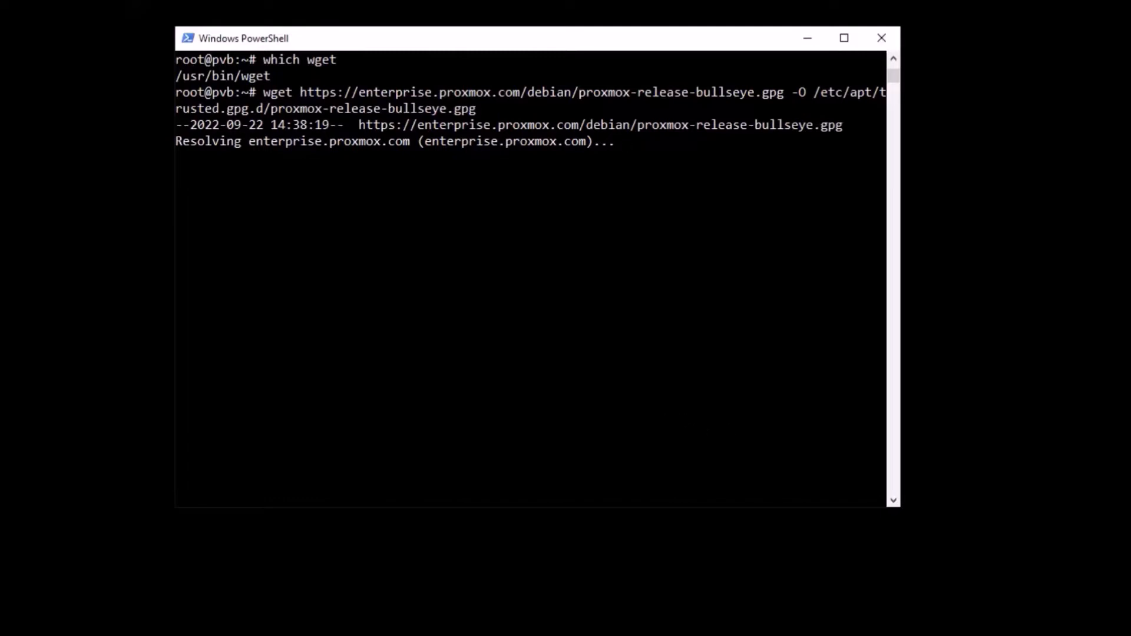
- Switch to the VirtualBox console, list the network addresses with ip a, and test connectivity by pinging wp.pl before stopping it
{"action": "key", "text": "alt+Tab"}
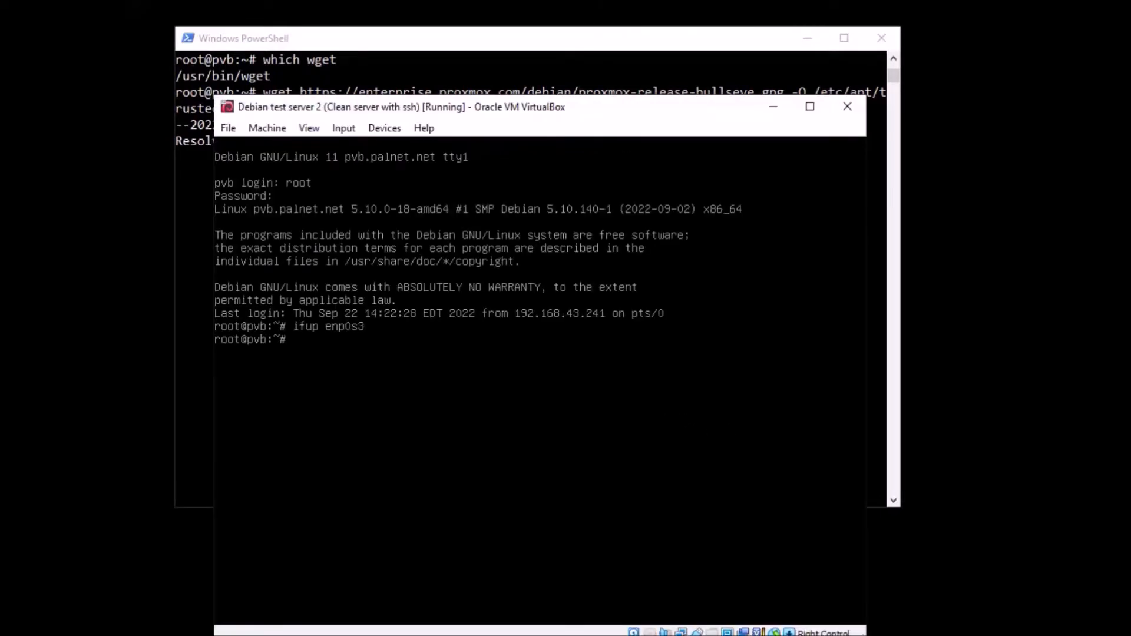
{"action": "type", "text": "ip a"}
{"action": "key", "text": "Return"}
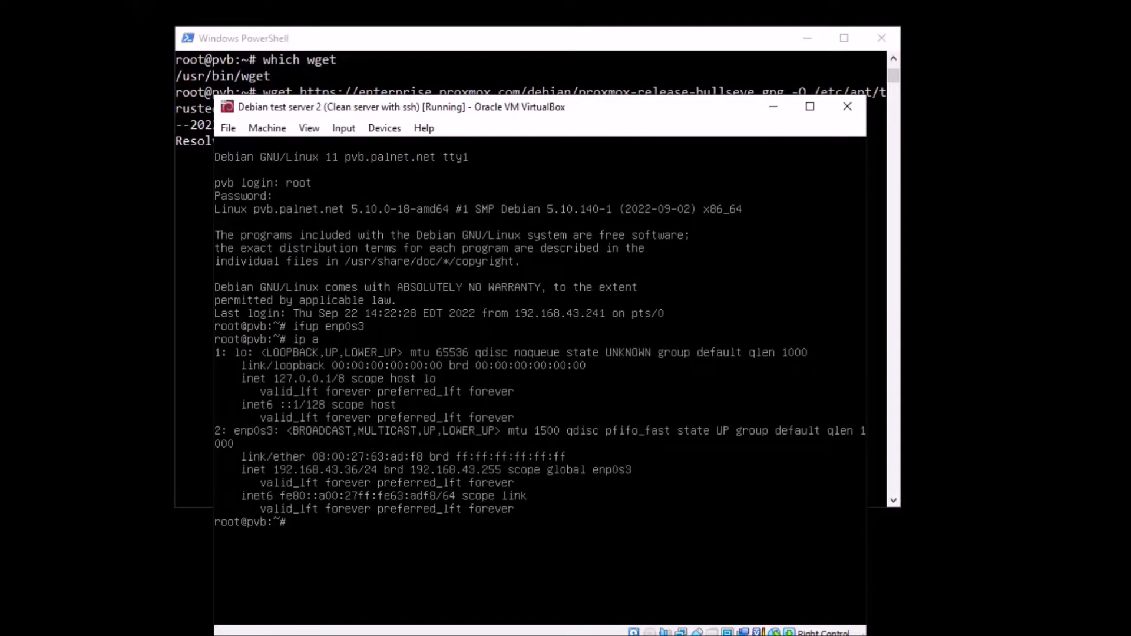
{"action": "type", "text": "ping wp.pl"}
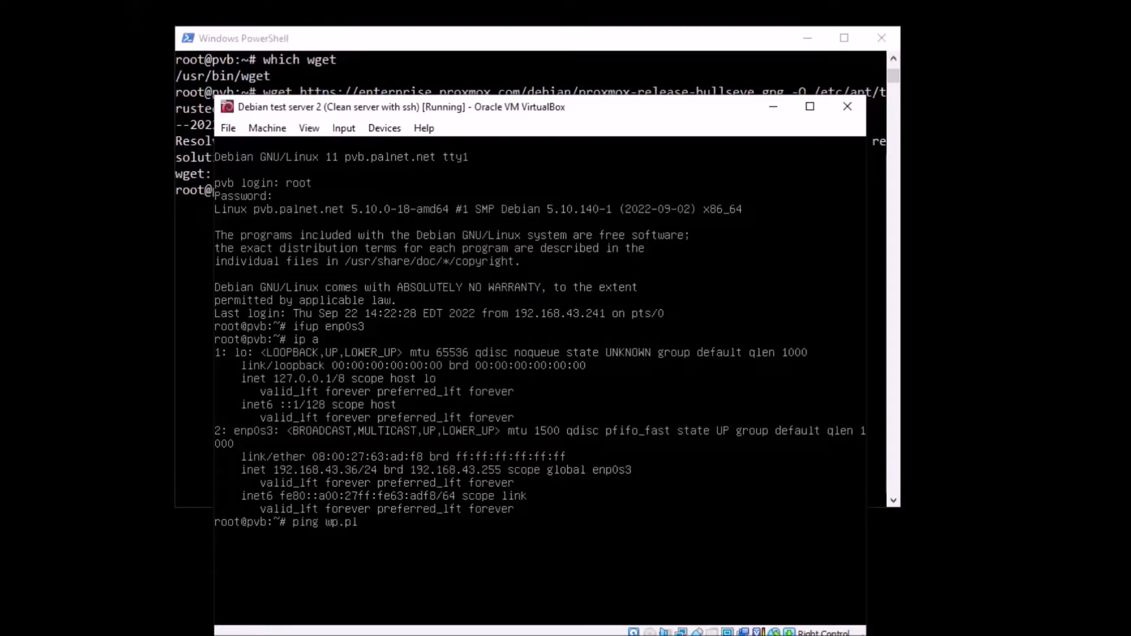
{"action": "key", "text": "Return"}
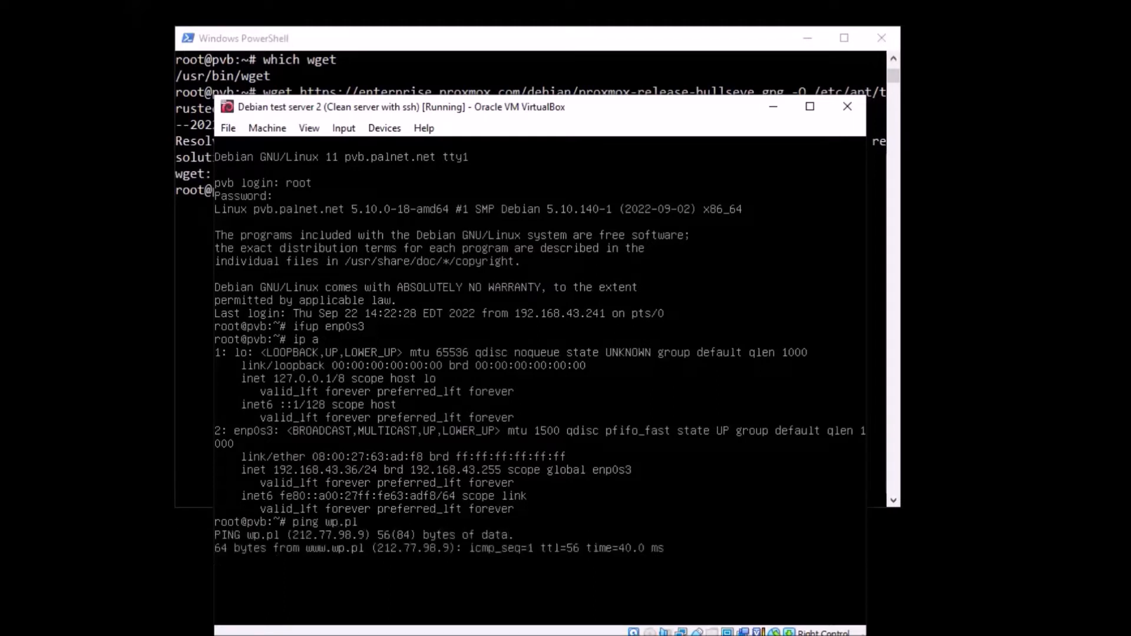
{"action": "key", "text": "ctrl+z"}
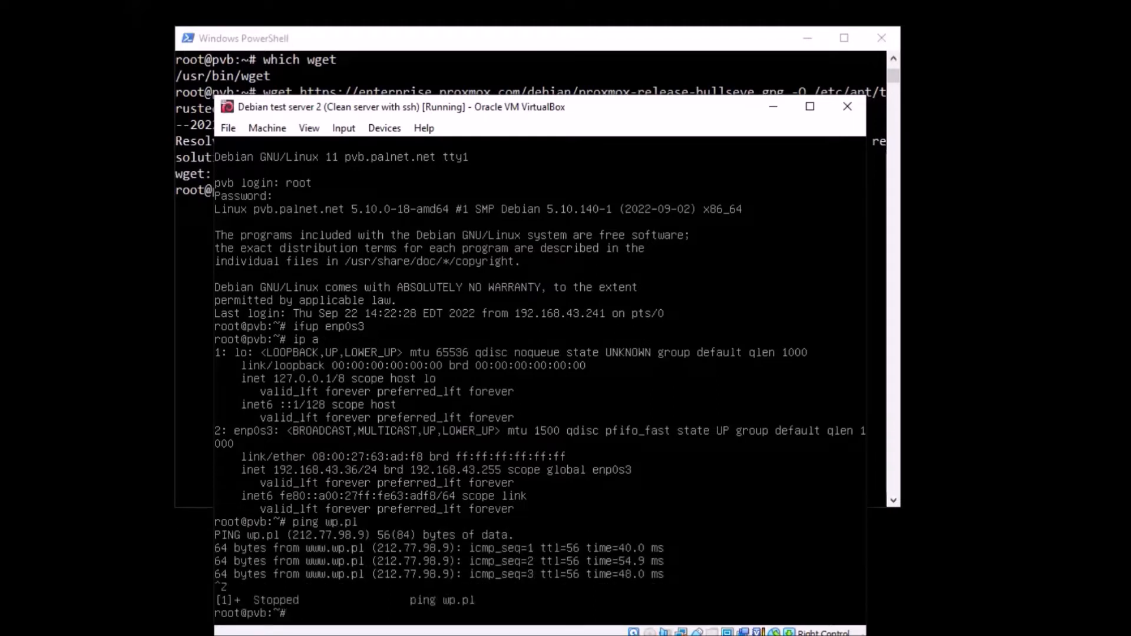
- Switch back to the PowerShell SSH session and rerun the wget download of proxmox-release-bullseye.gpg into /etc/apt/trusted.gpg.d
{"action": "left_click", "coordinate": [773, 106]}
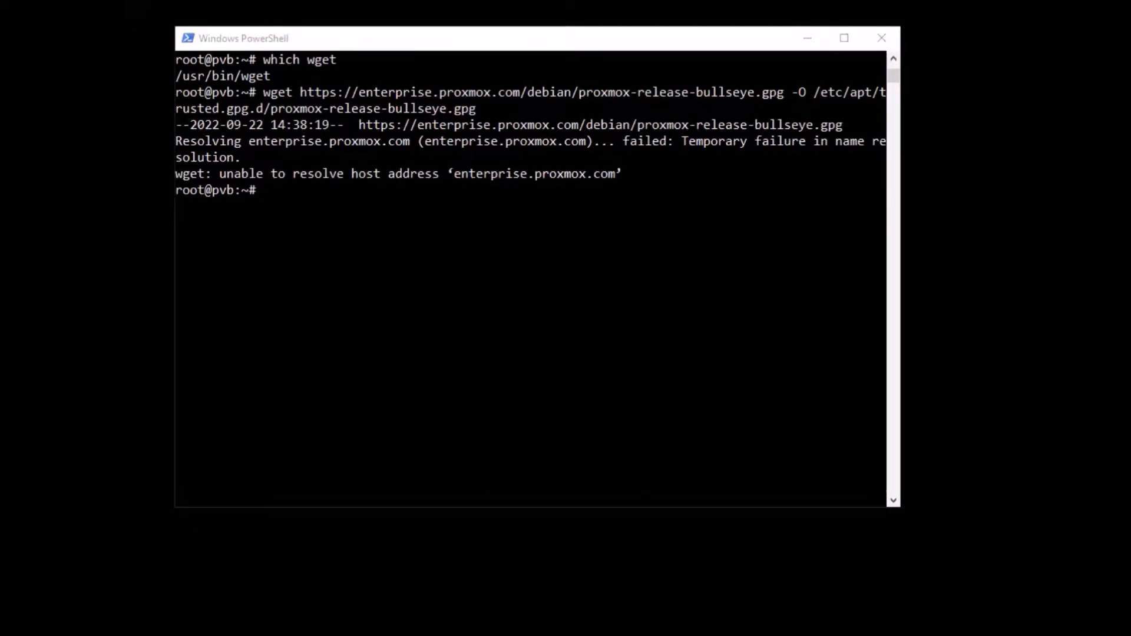
{"action": "key", "text": "alt+Tab"}
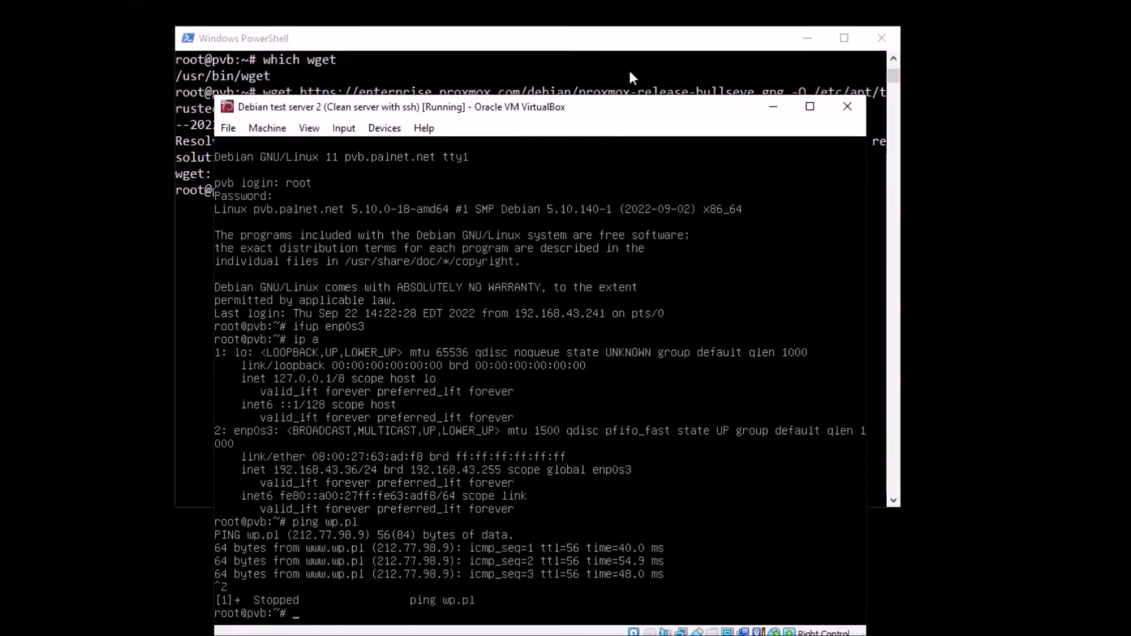
{"action": "left_click_drag", "start_coordinate": [615, 106], "coordinate": [639, 44]}
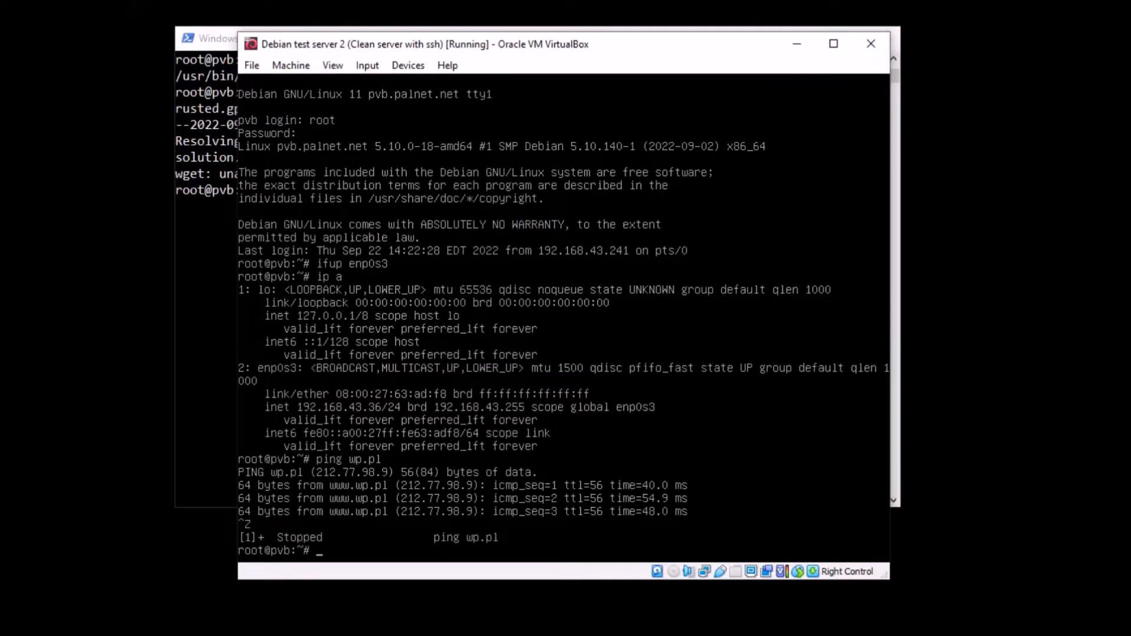
{"action": "left_click", "coordinate": [796, 43]}
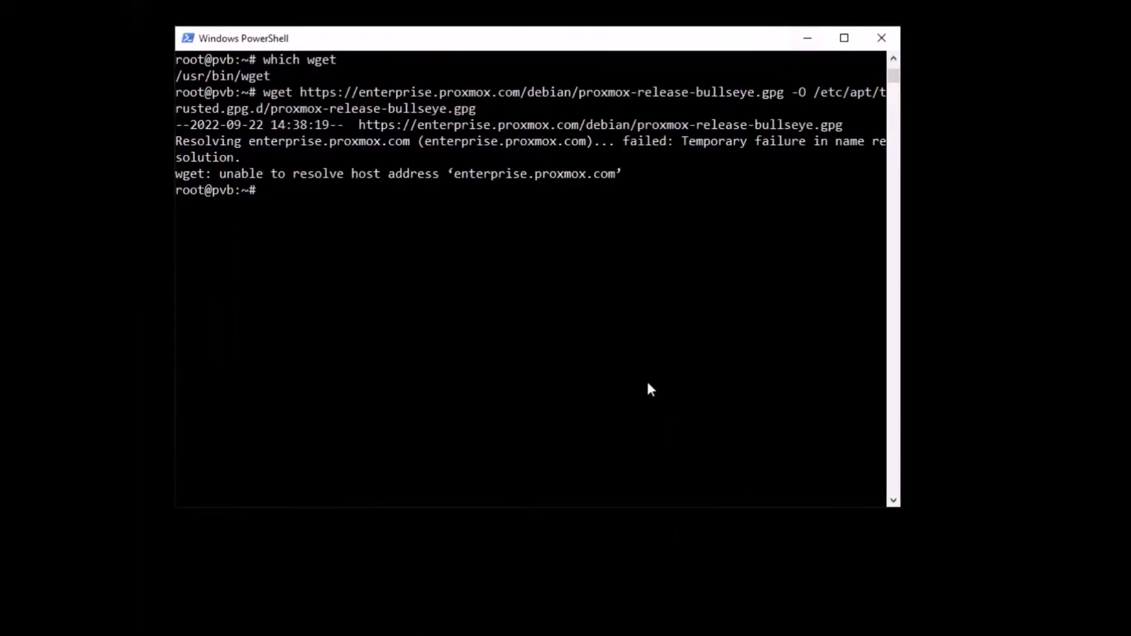
{"action": "key", "text": "Up"}
{"action": "key", "text": "Return"}
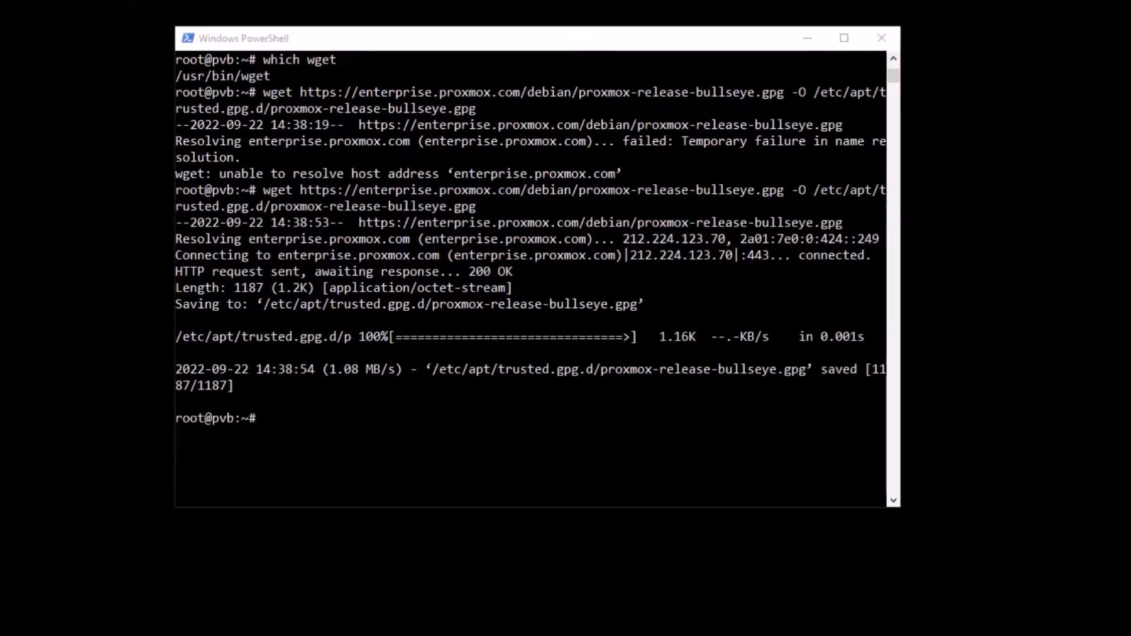
{"action": "left_click", "coordinate": [514, 415]}
{"action": "right_click", "coordinate": [515, 415]}
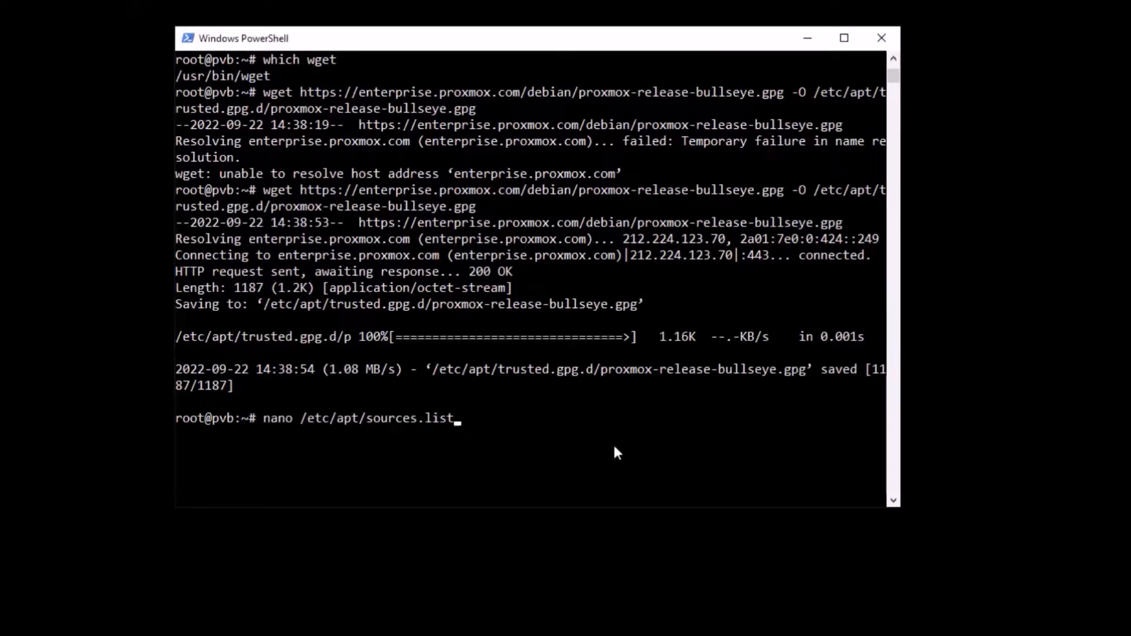
{"action": "key", "text": "Return"}
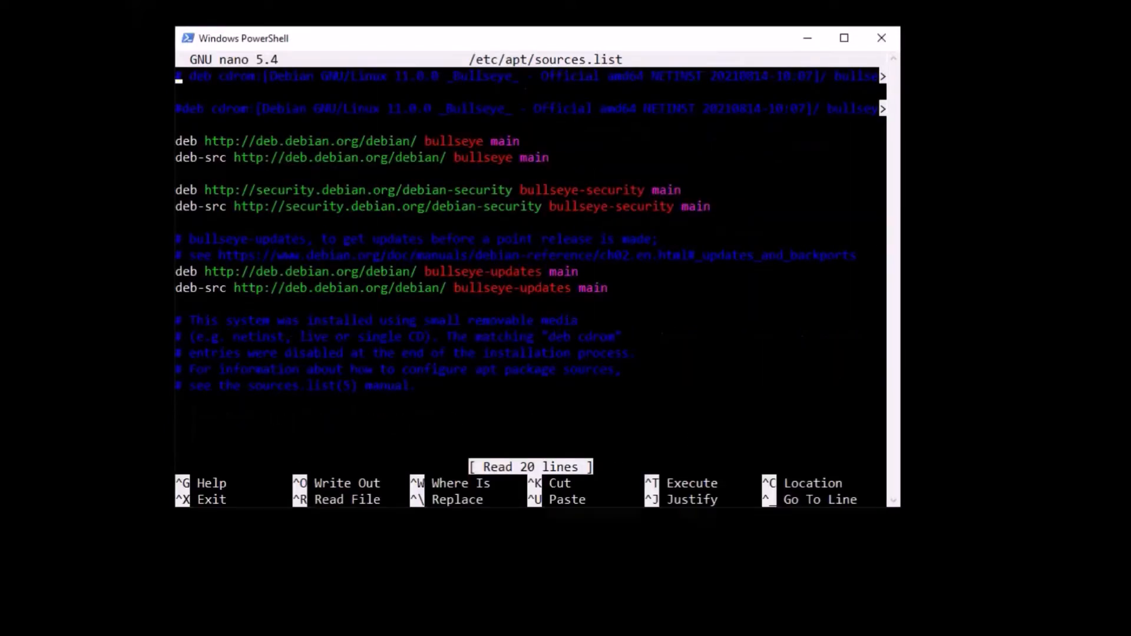
{"action": "key", "text": "alt+Tab"}
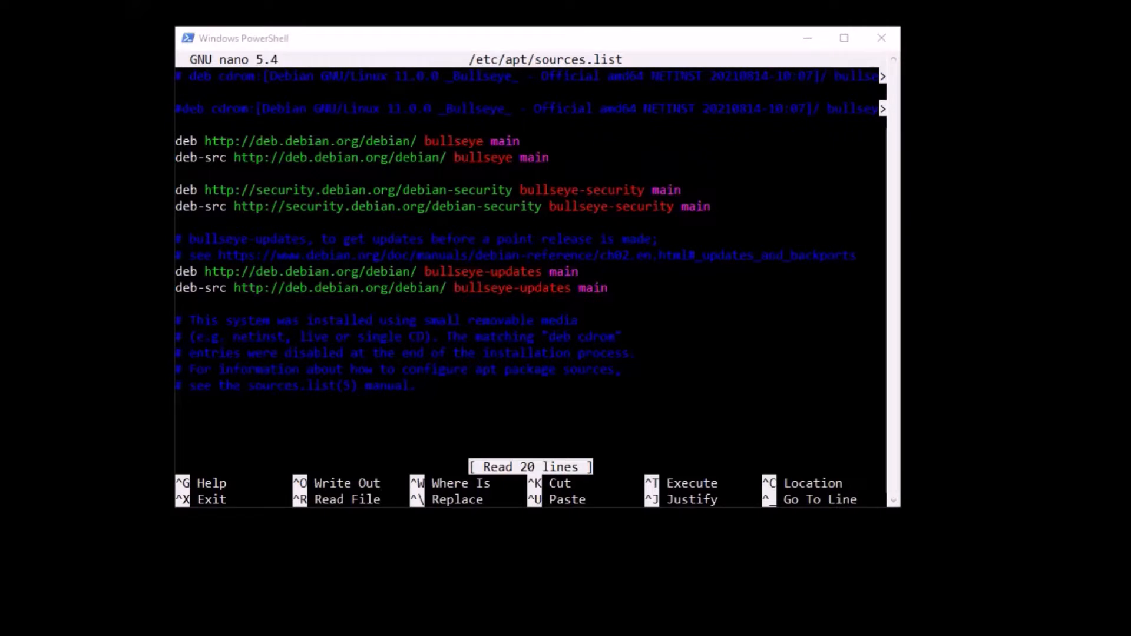
{"action": "left_click", "coordinate": [316, 414]}
{"action": "key", "text": "Down"}
{"action": "key", "text": "Down"}
{"action": "key", "text": "Down"}
{"action": "key", "text": "Down"}
{"action": "key", "text": "Down"}
{"action": "key", "text": "Down"}
{"action": "key", "text": "Down"}
{"action": "key", "text": "Down"}
{"action": "key", "text": "Down"}
{"action": "key", "text": "Down"}
{"action": "key", "text": "Down"}
{"action": "key", "text": "Down"}
{"action": "key", "text": "Down"}
{"action": "key", "text": "Down"}
{"action": "key", "text": "Down"}
{"action": "key", "text": "Down"}
{"action": "key", "text": "Down"}
{"action": "key", "text": "Down"}
{"action": "key", "text": "Down"}
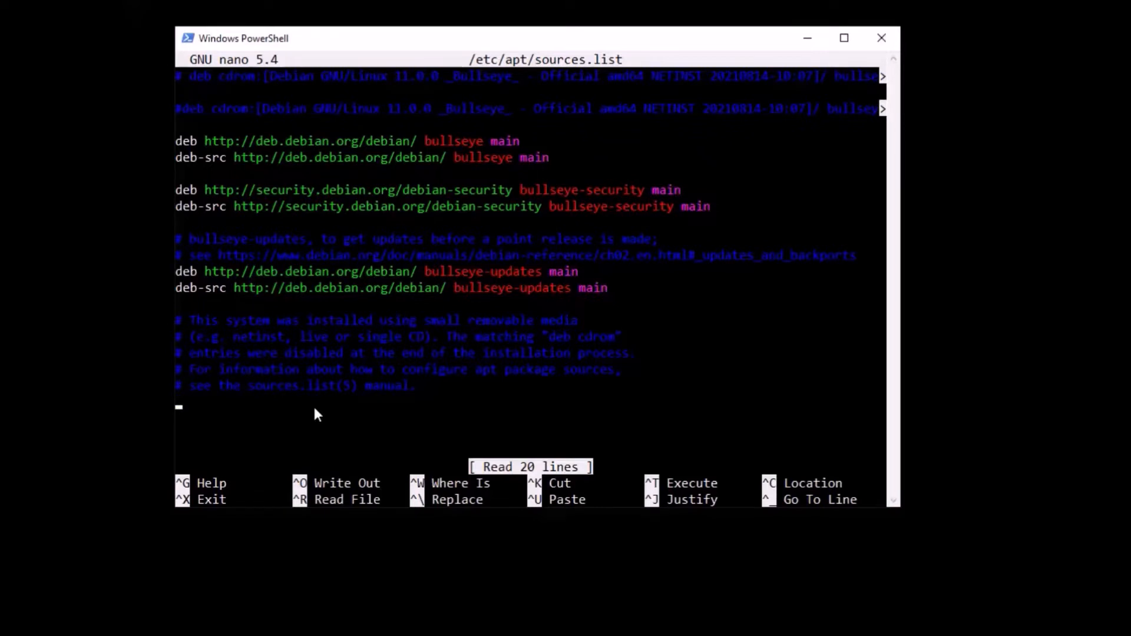
{"action": "right_click", "coordinate": [315, 408]}
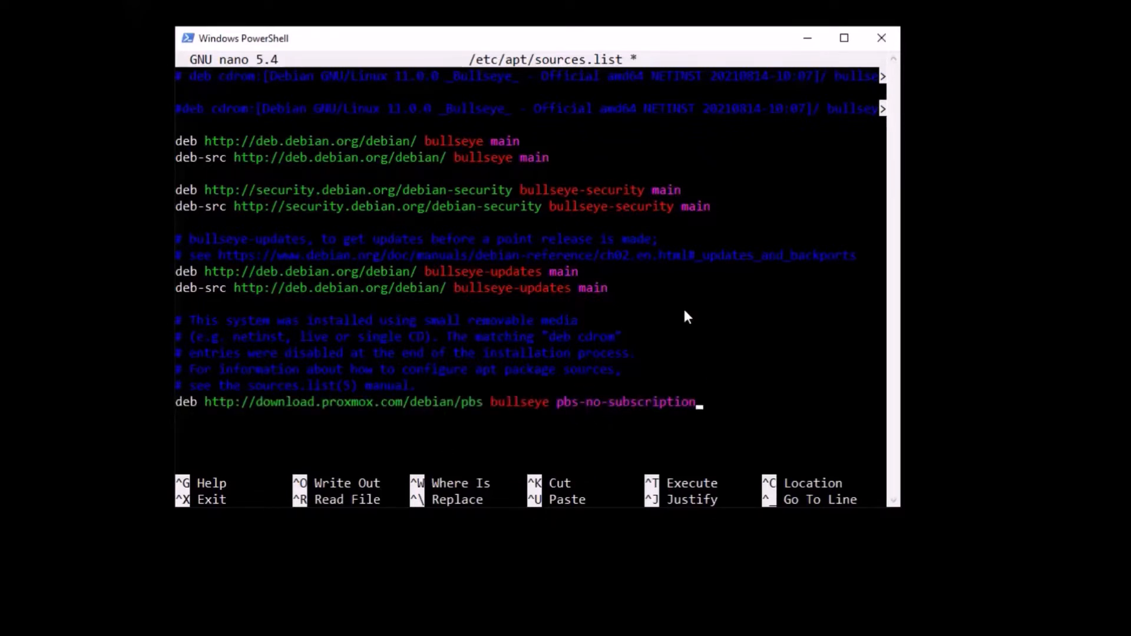
{"action": "key", "text": "ctrl+x"}
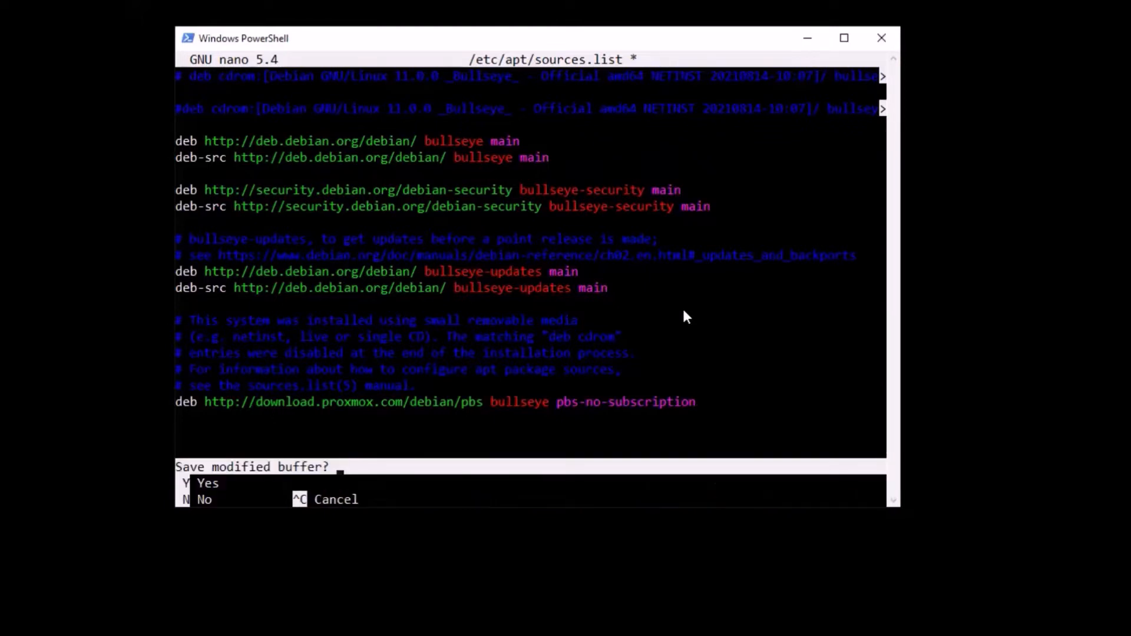
{"action": "key", "text": "y"}
{"action": "key", "text": "Return"}
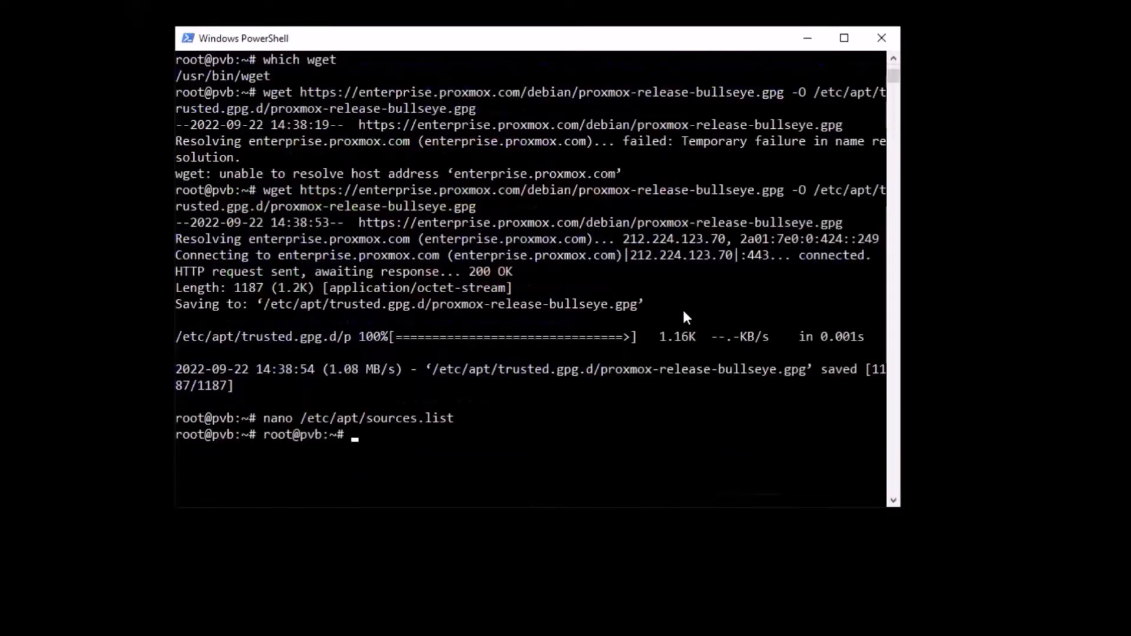
- Try to refresh the package lists with apt update, and widen the terminal window slightly
{"action": "key", "text": "alt+Tab"}
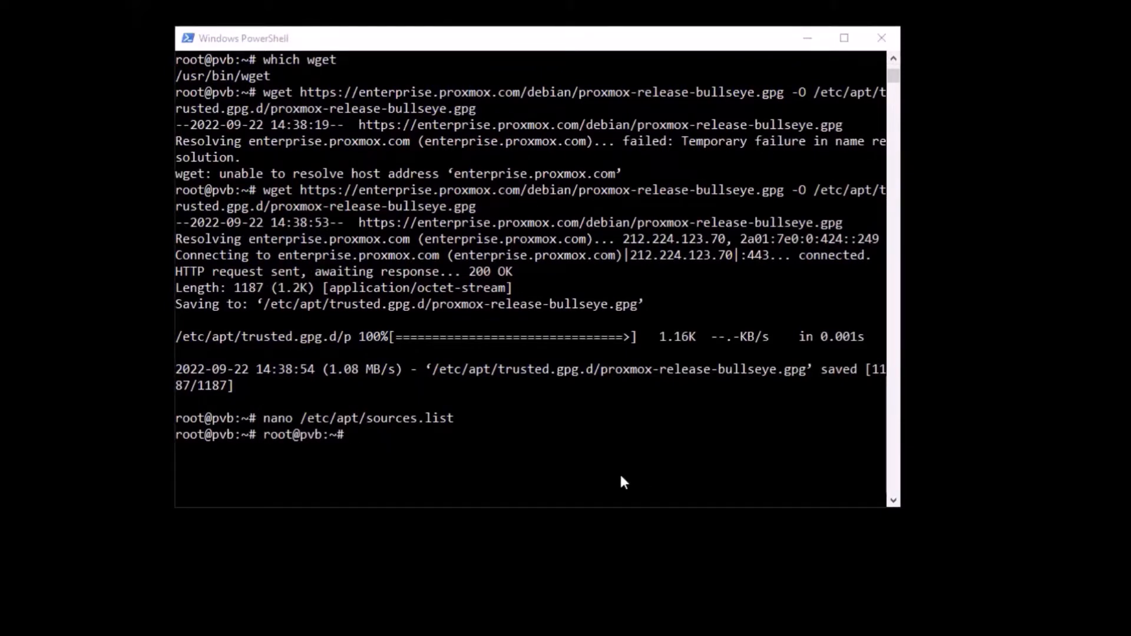
{"action": "left_click", "coordinate": [591, 464]}
{"action": "type", "text": "apt update"}
{"action": "key", "text": "Return"}
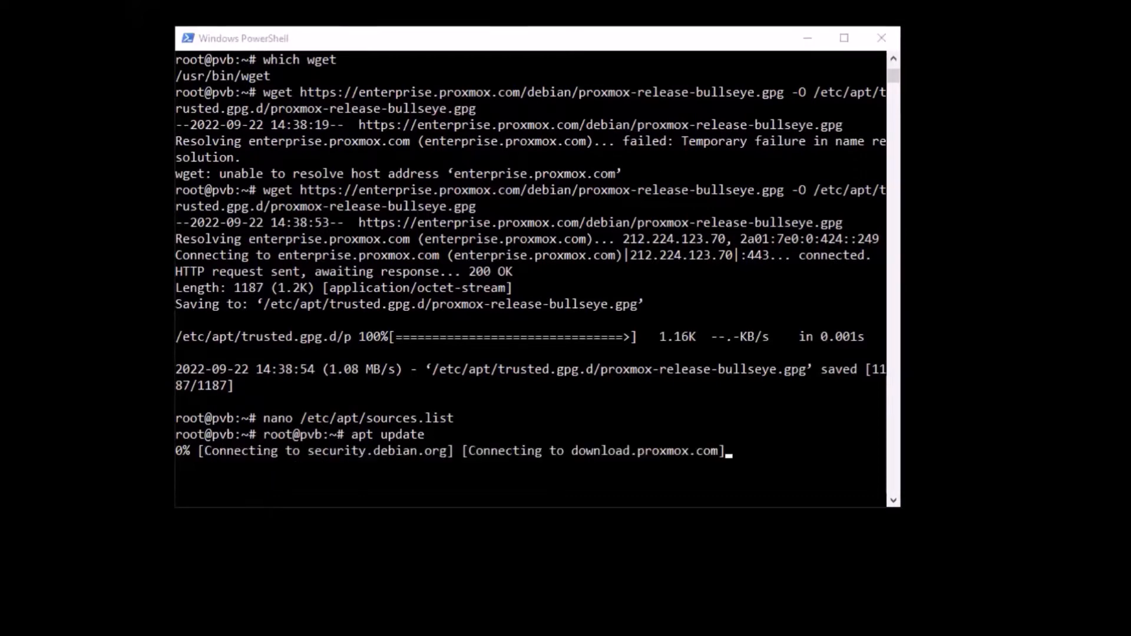
{"action": "left_click", "coordinate": [651, 43]}
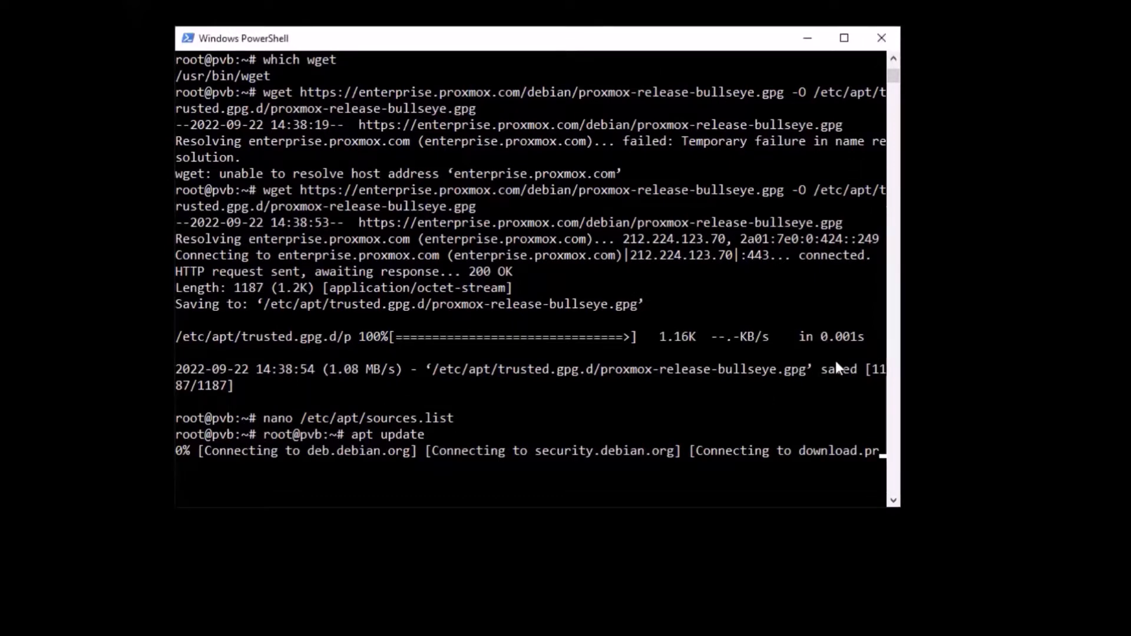
{"action": "left_click_drag", "start_coordinate": [901, 548], "coordinate": [954, 547]}
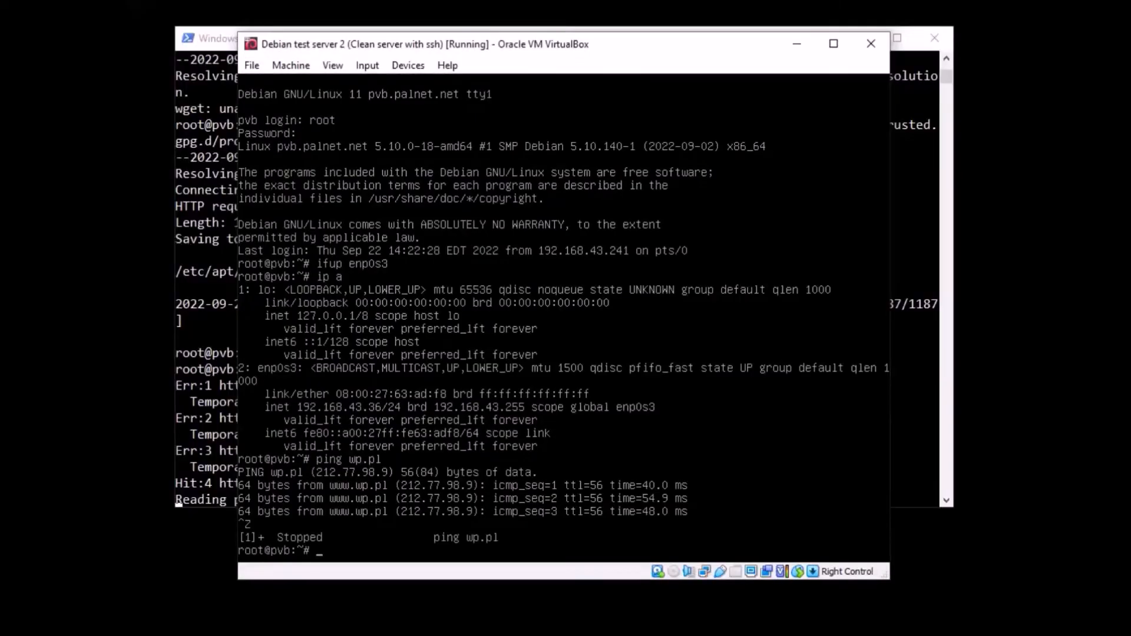
- In the VirtualBox console, test connectivity again by pinging wp.pl, and stop the ping
{"action": "type", "text": "ping wp.pl"}
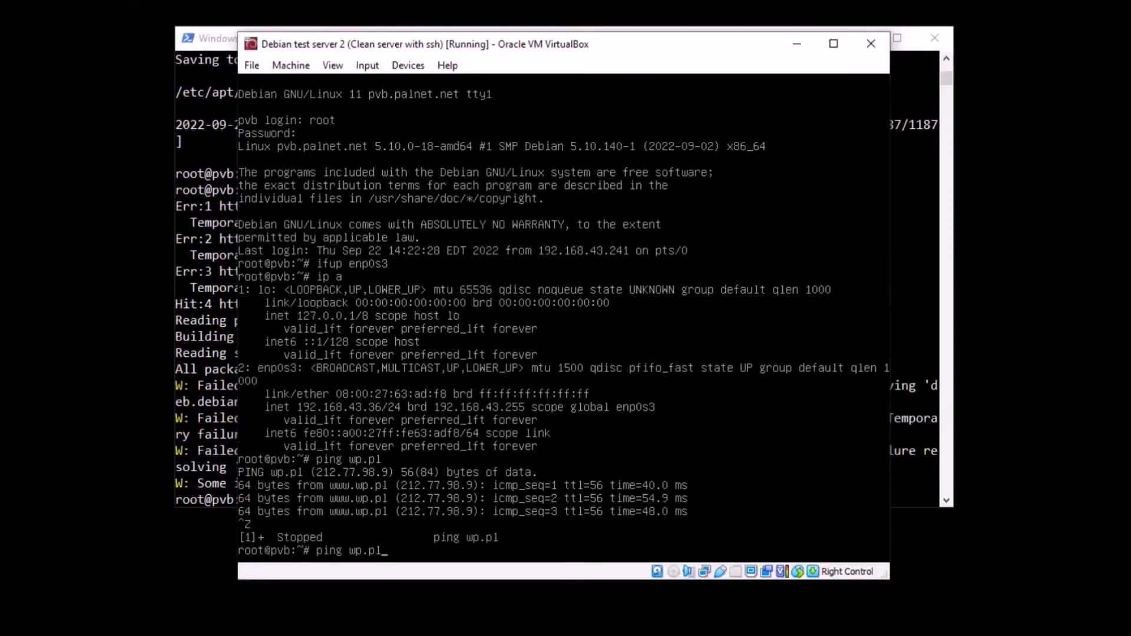
{"action": "key", "text": "Return"}
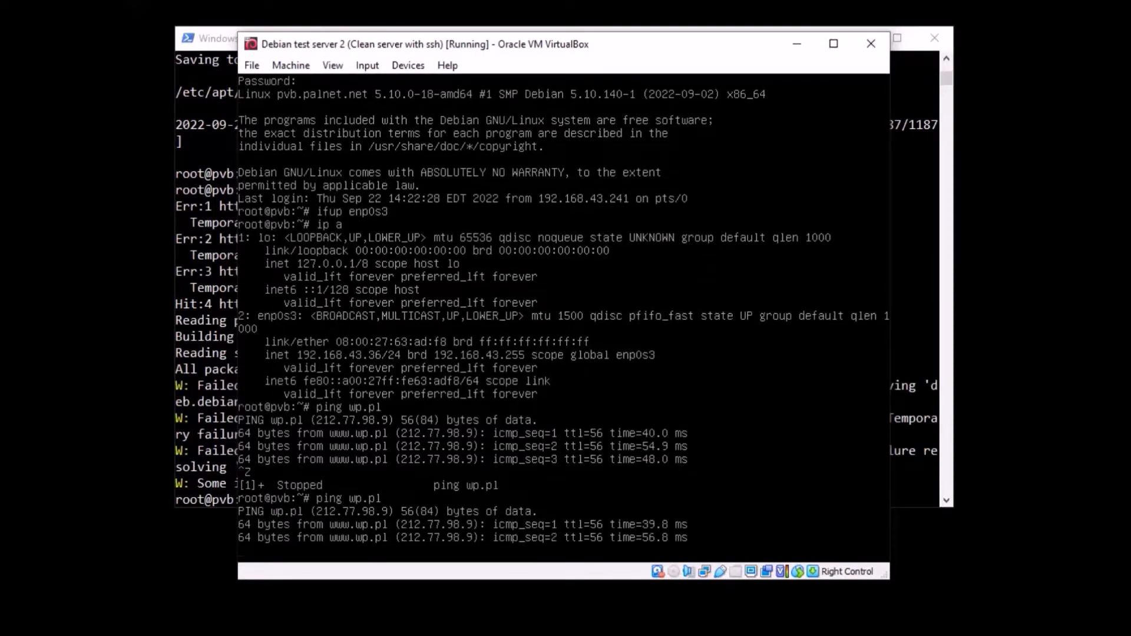
{"action": "key", "text": "ctrl+z"}
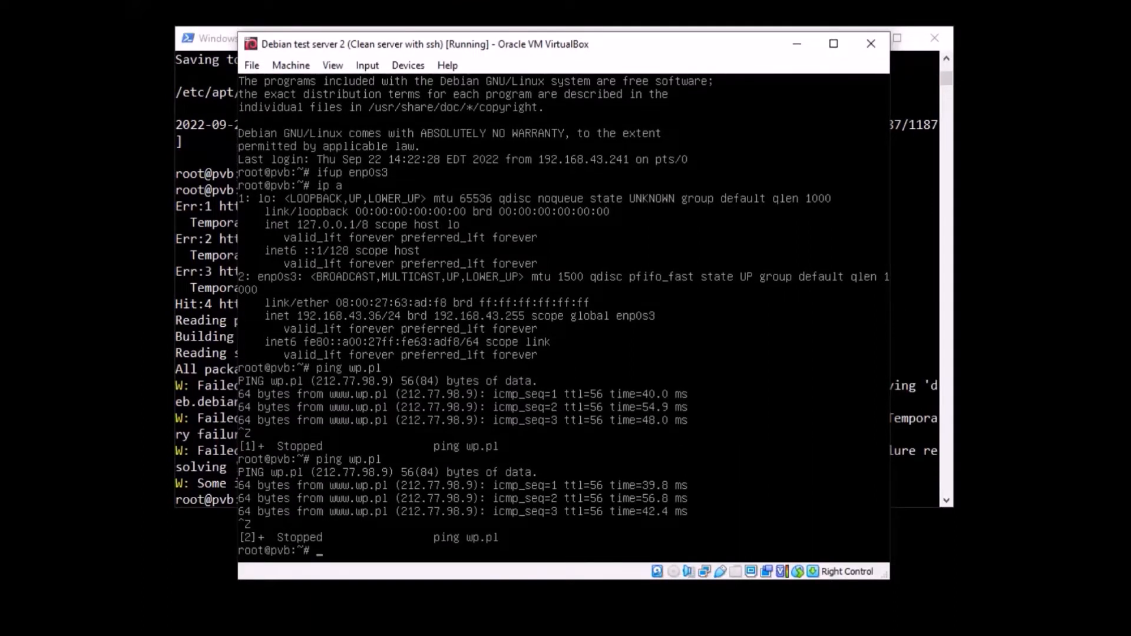
- Return to the PowerShell SSH session and run apt update again
{"action": "left_click", "coordinate": [797, 44]}
{"action": "type", "text": "apt update"}
{"action": "key", "text": "Return"}
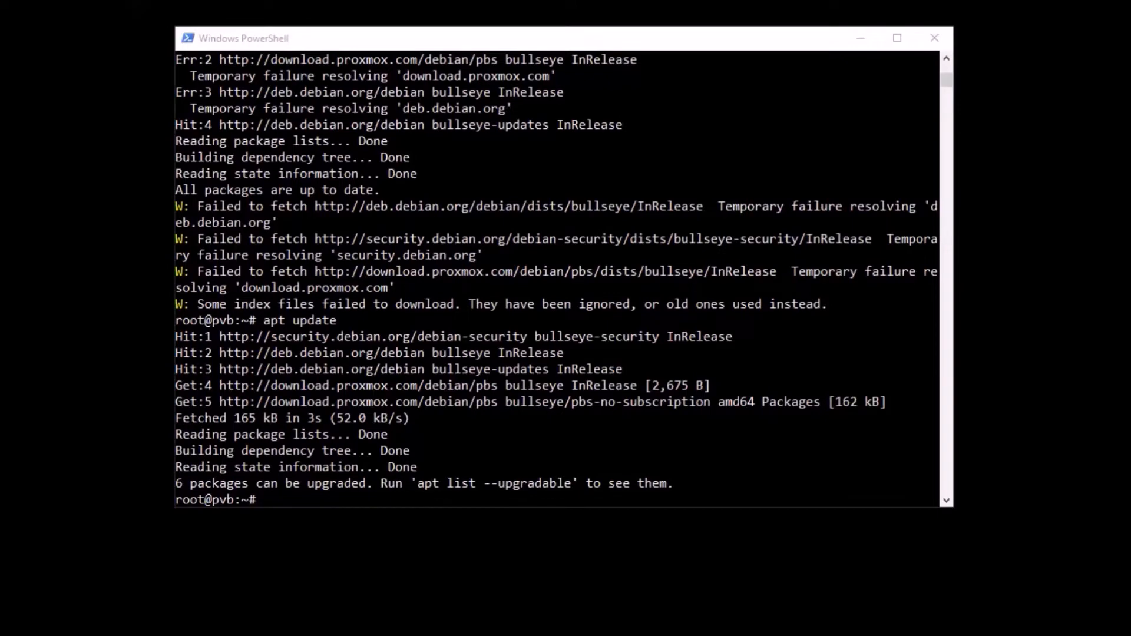
- Clear the terminal, run apt install proxmox-backup, and confirm the installation
{"action": "left_click", "coordinate": [542, 391]}
{"action": "key", "text": "ctrl+l"}
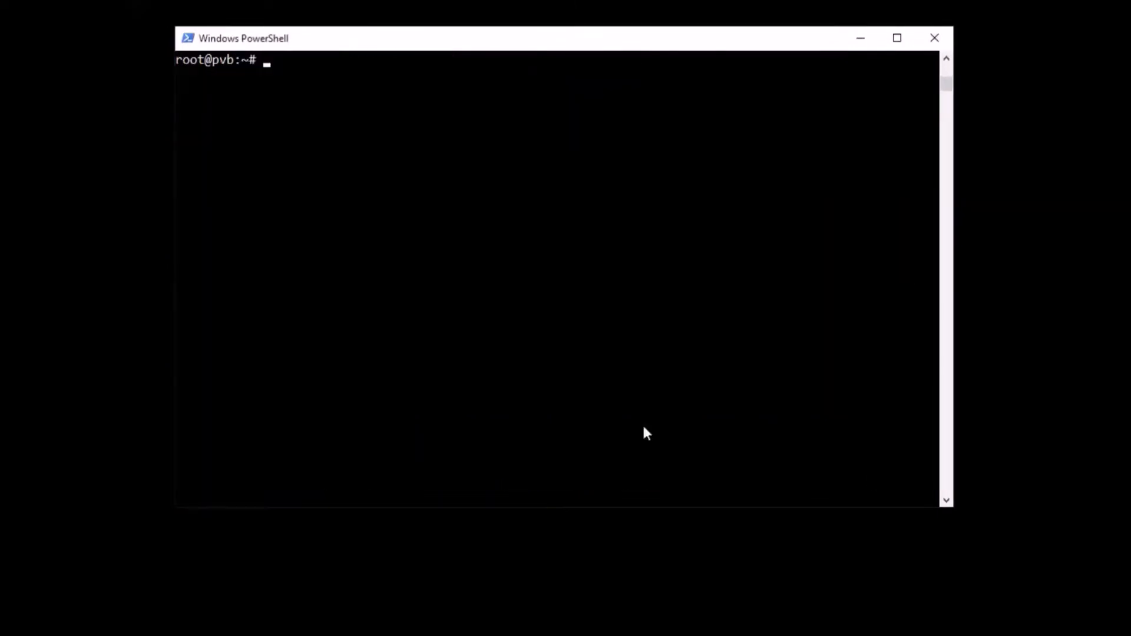
{"action": "right_click", "coordinate": [635, 428]}
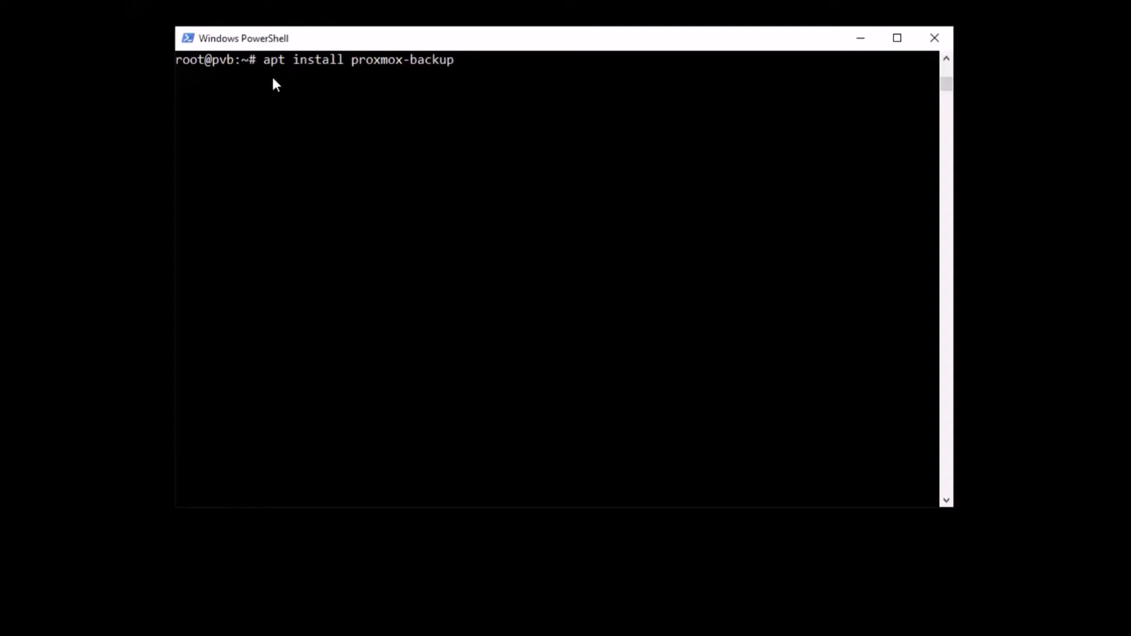
{"action": "key", "text": "Return"}
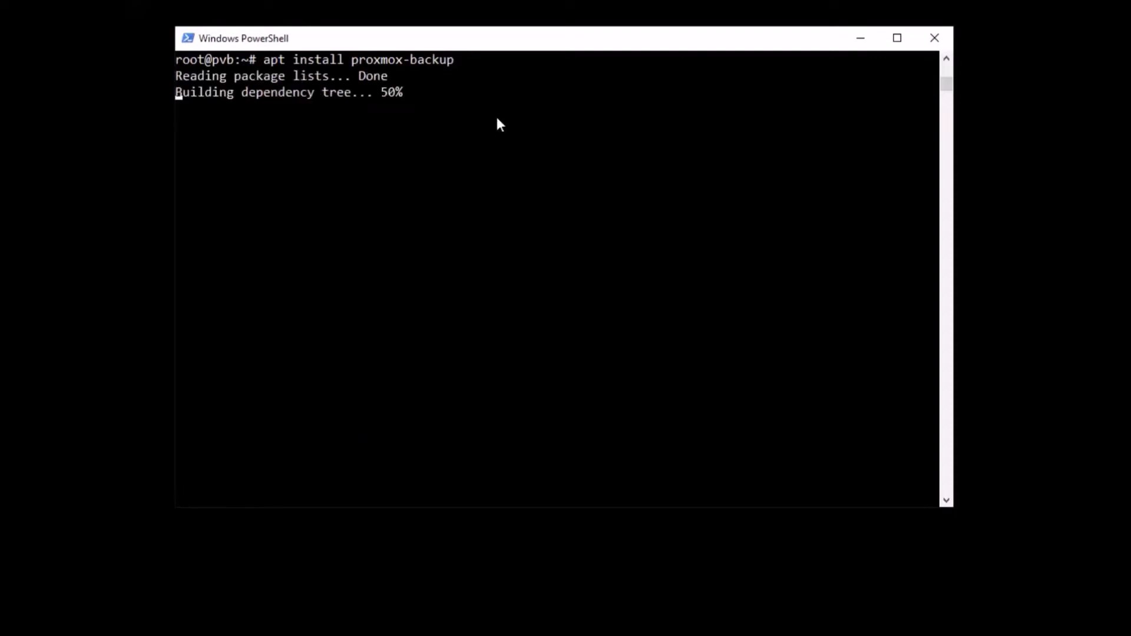
{"action": "type", "text": "y"}
{"action": "key", "text": "Return"}
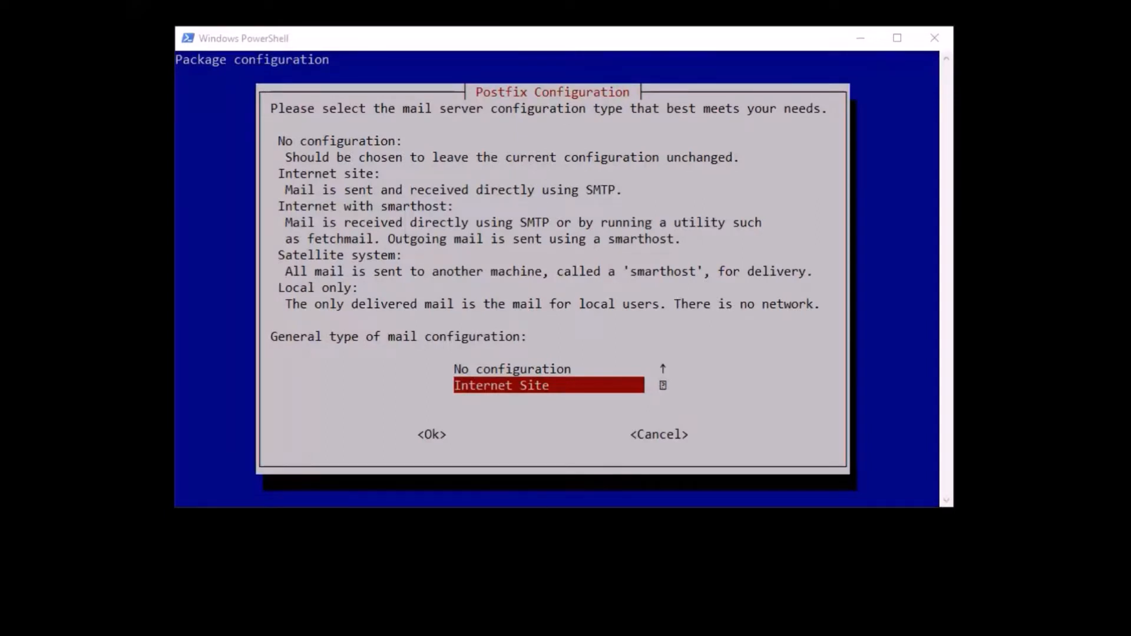
- Choose "No configuration" as the Postfix mail configuration type and accept it
{"action": "left_click", "coordinate": [874, 496]}
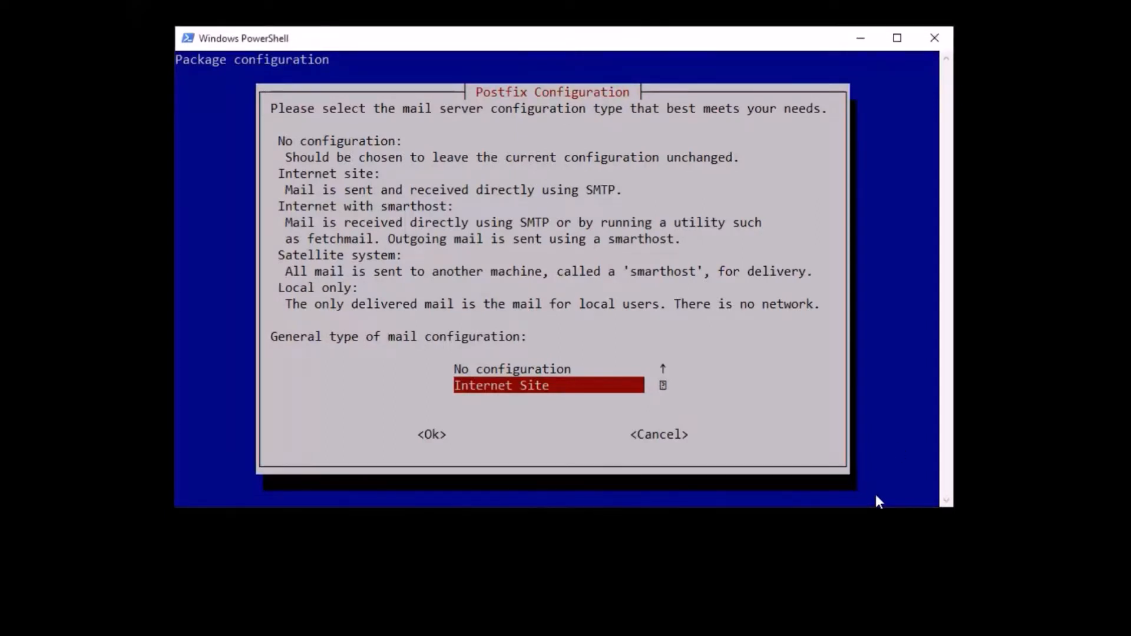
{"action": "key", "text": "Up"}
{"action": "key", "text": "Return"}
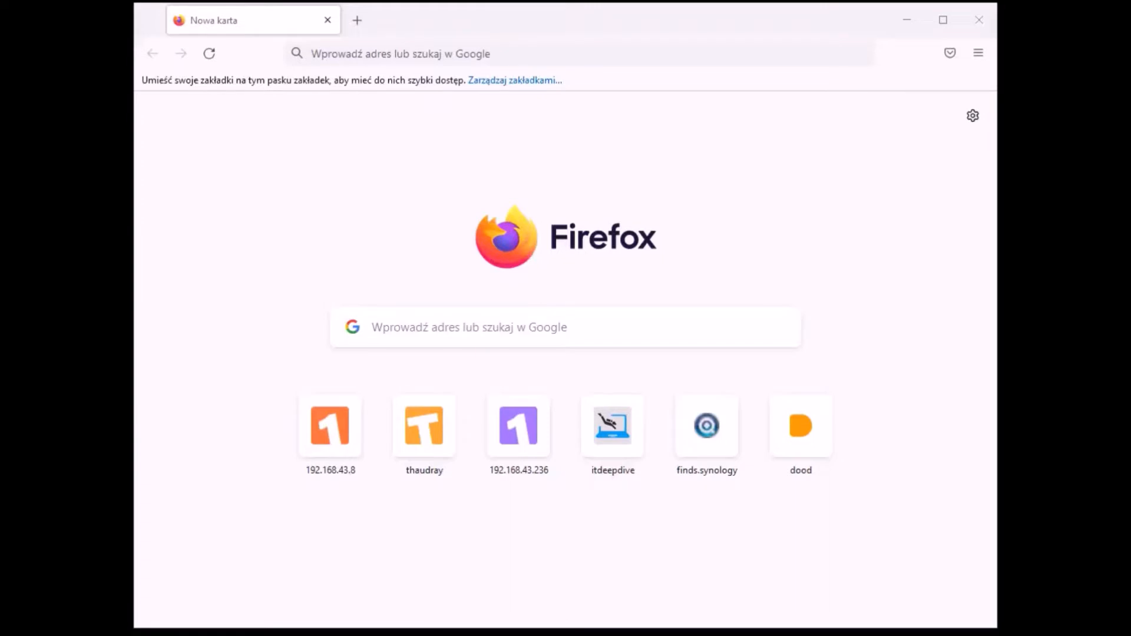
- Switch to the VirtualBox console of the Proxmox backup server and log in as root with the account password
{"action": "key", "text": "alt+Tab"}
{"action": "left_click_drag", "start_coordinate": [785, 104], "coordinate": [482, 75]}
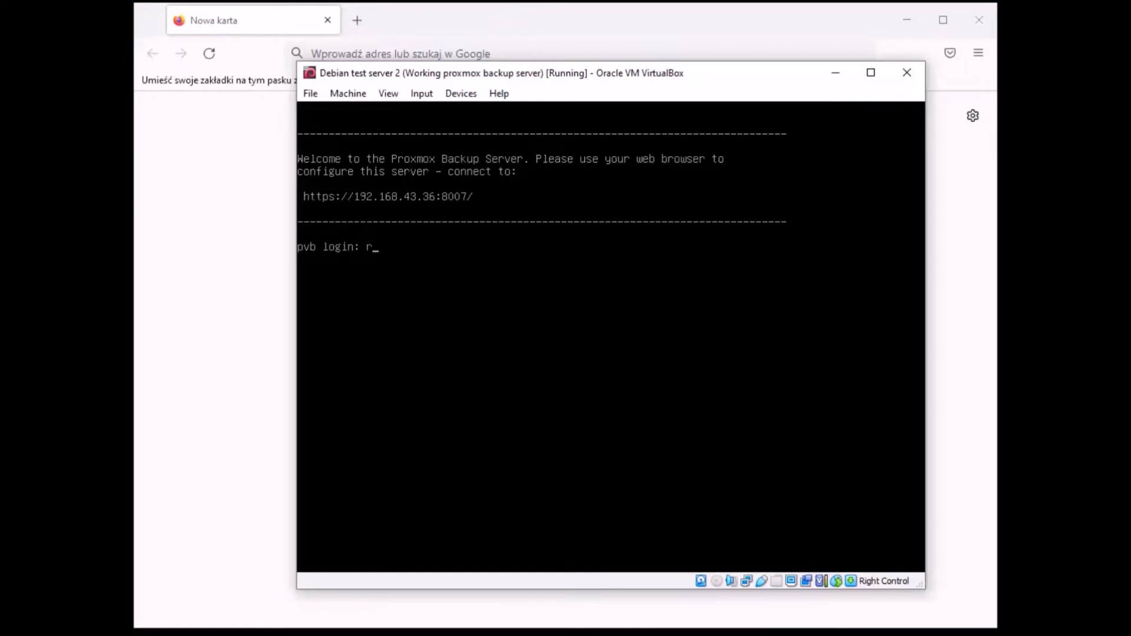
{"action": "type", "text": "oot"}
{"action": "key", "text": "Return"}
{"action": "key", "text": "Return"}
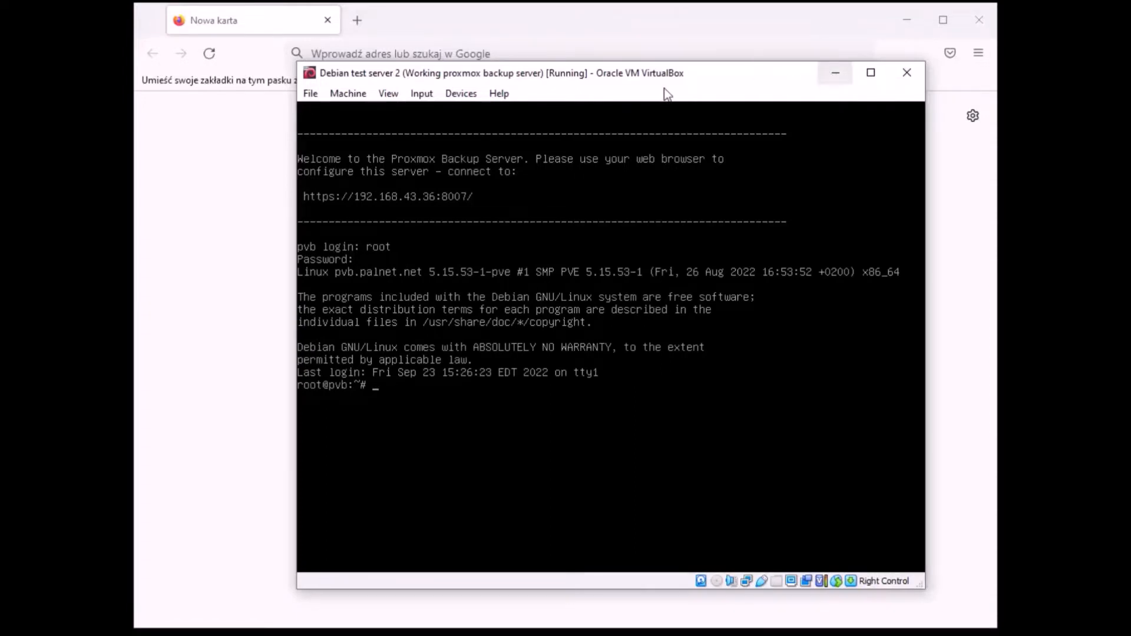
{"action": "left_click_drag", "start_coordinate": [645, 83], "coordinate": [629, 86]}
{"action": "left_click", "coordinate": [816, 71]}
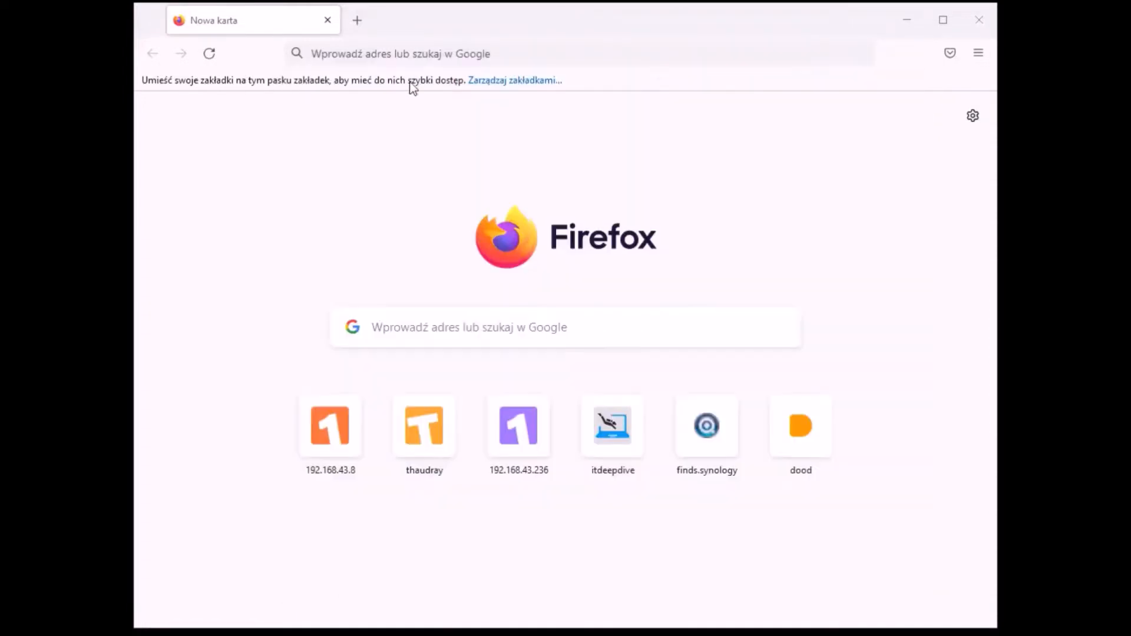
{"action": "left_click", "coordinate": [431, 48]}
{"action": "type", "text": "https://"}
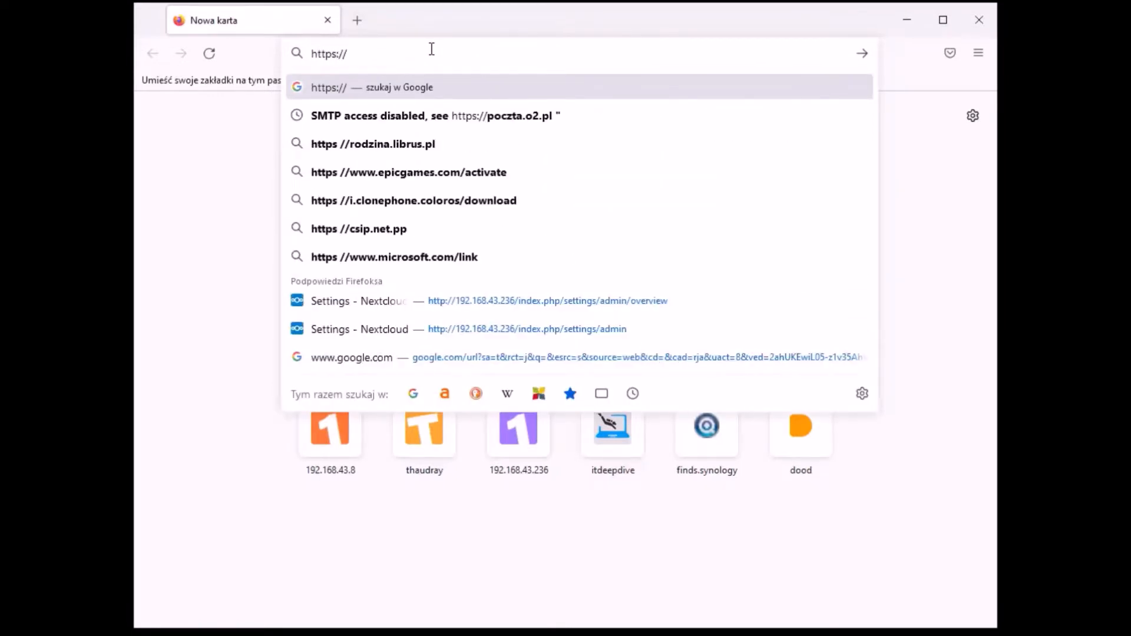
{"action": "type", "text": "192.168.43."}
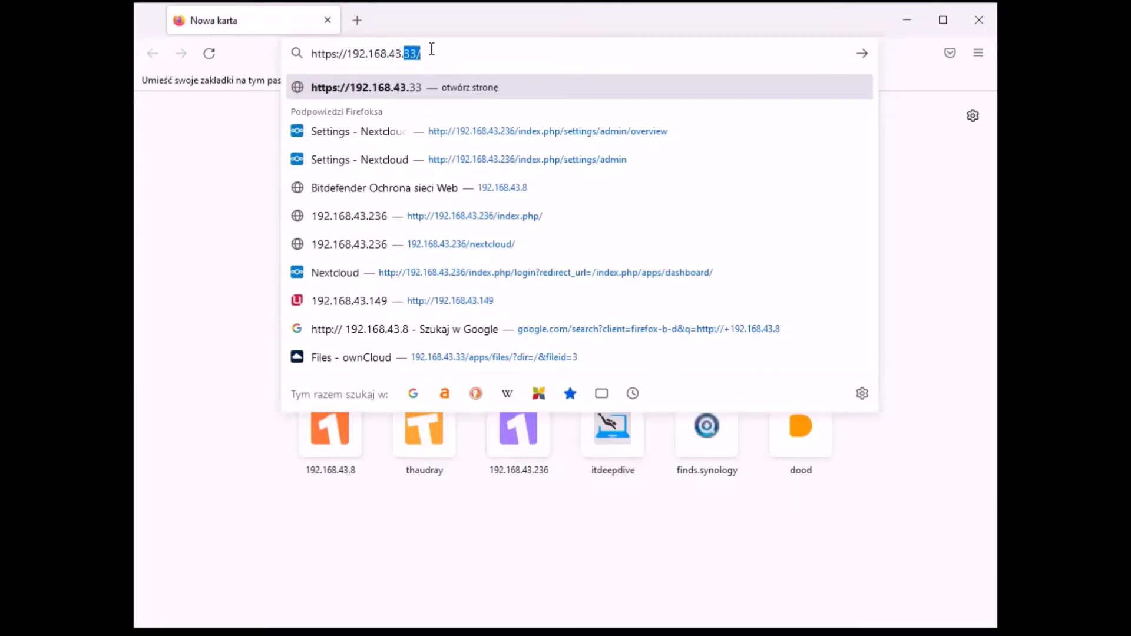
{"action": "type", "text": "36"}
{"action": "left_click", "coordinate": [466, 53]}
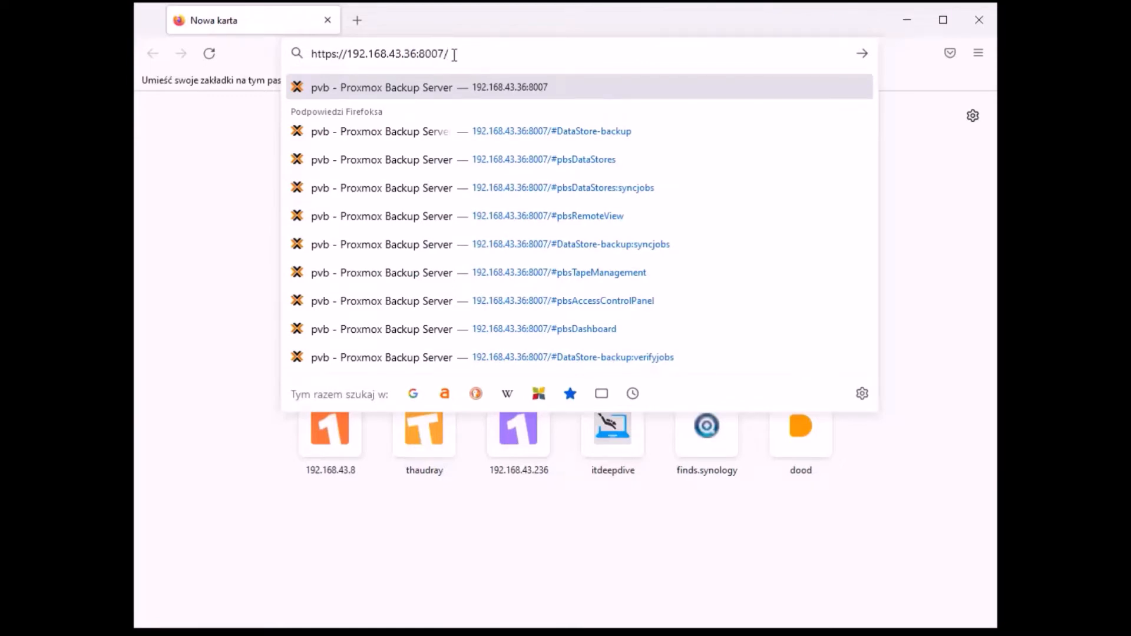
{"action": "key", "text": "Return"}
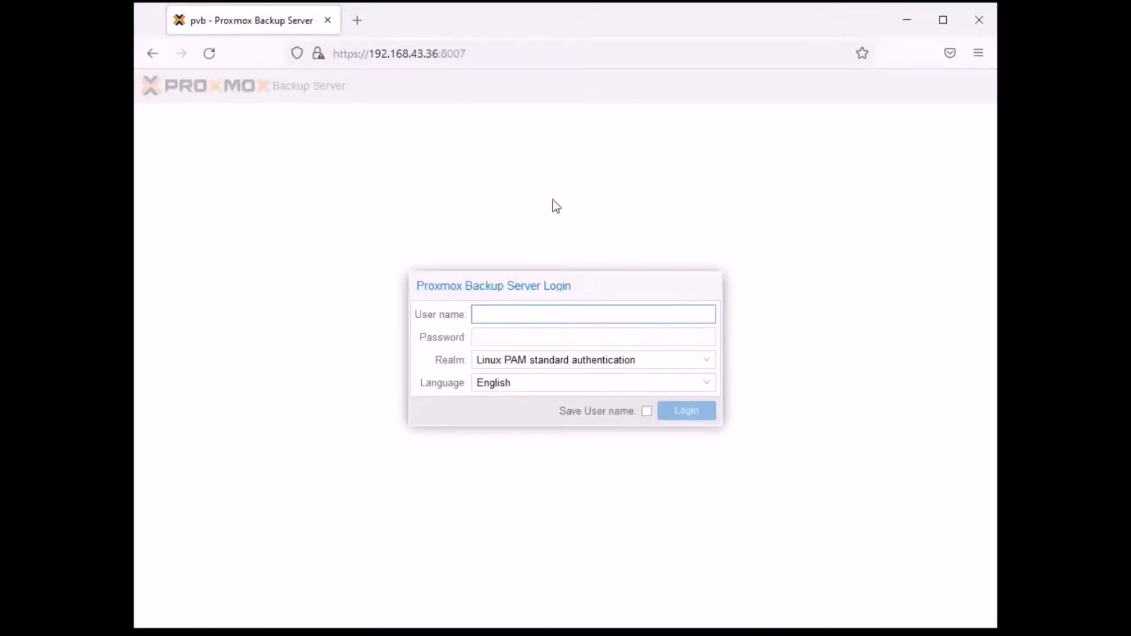
- Log in to Proxmox Backup Server as root with the account password, decline saving the credentials, and dismiss the subscription notice
{"action": "type", "text": "root"}
{"action": "key", "text": "Tab"}
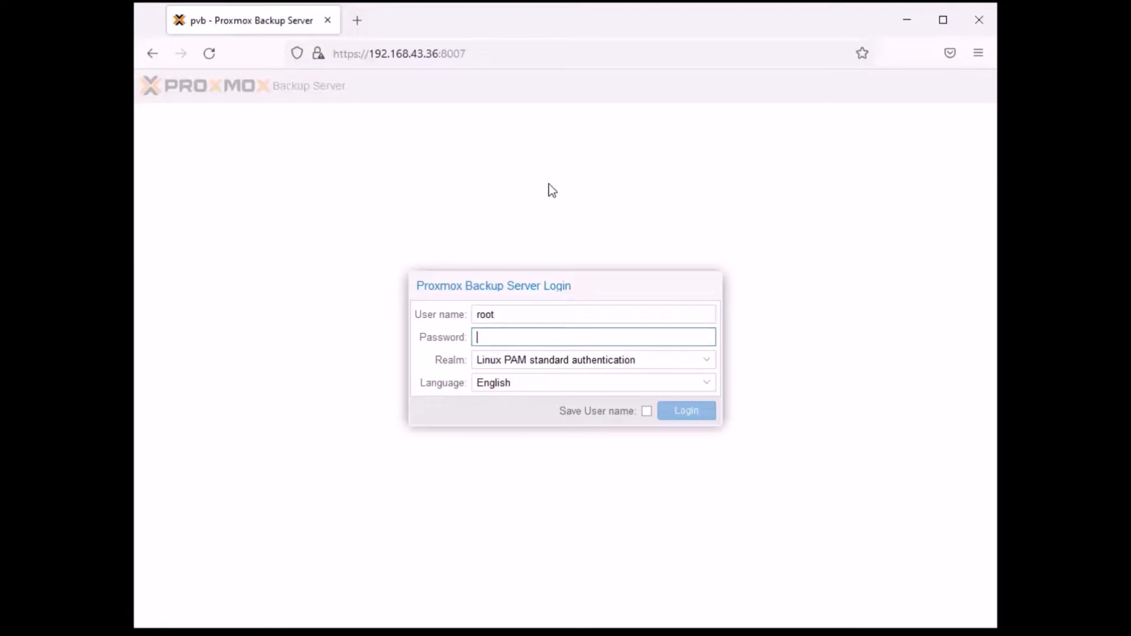
{"action": "type", "text": "*********"}
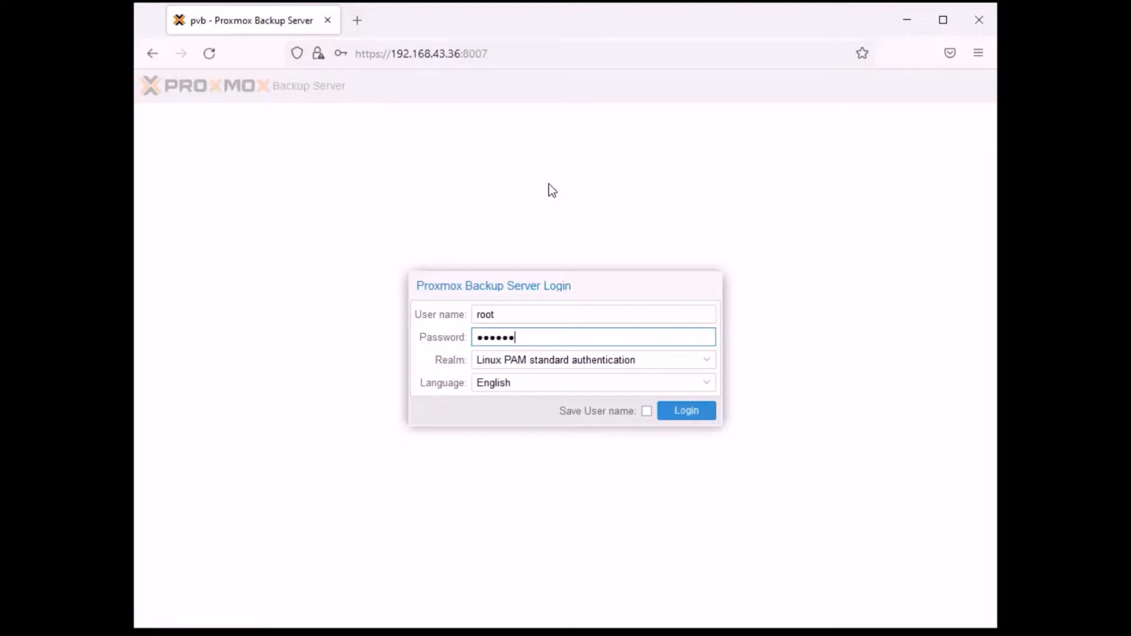
{"action": "type", "text": "***"}
{"action": "left_click", "coordinate": [688, 415]}
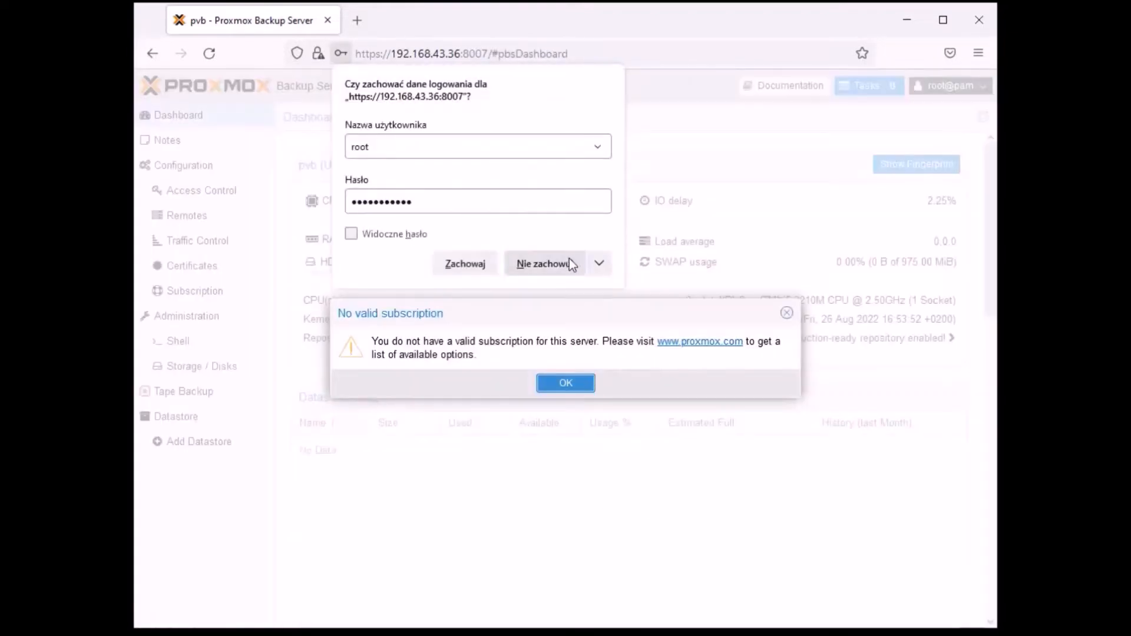
{"action": "left_click", "coordinate": [567, 260]}
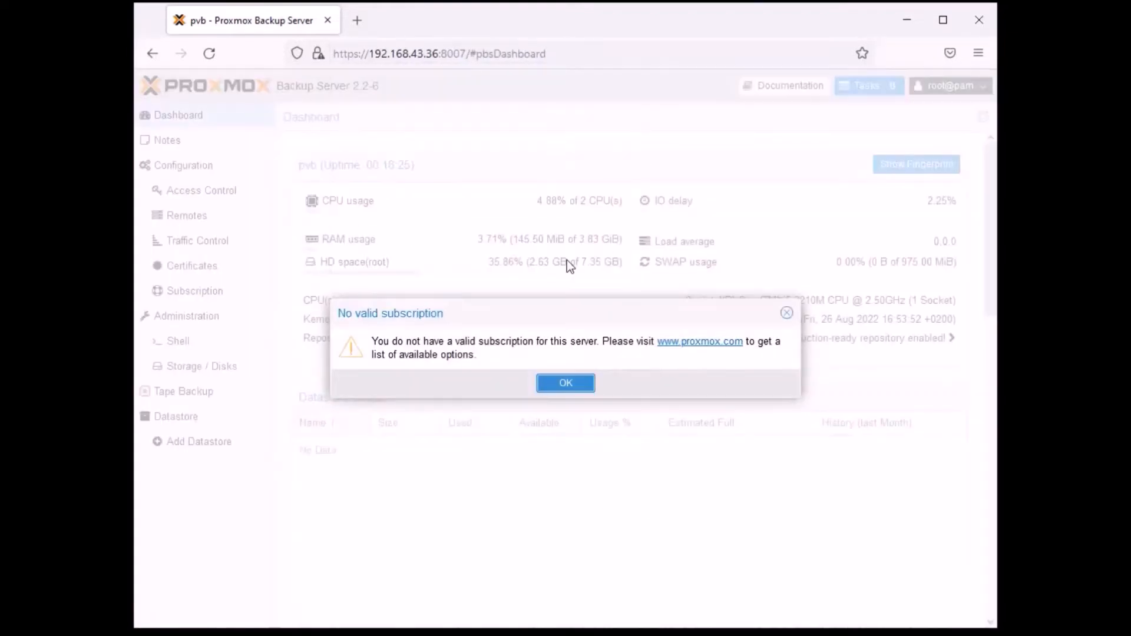
{"action": "left_click", "coordinate": [566, 383]}
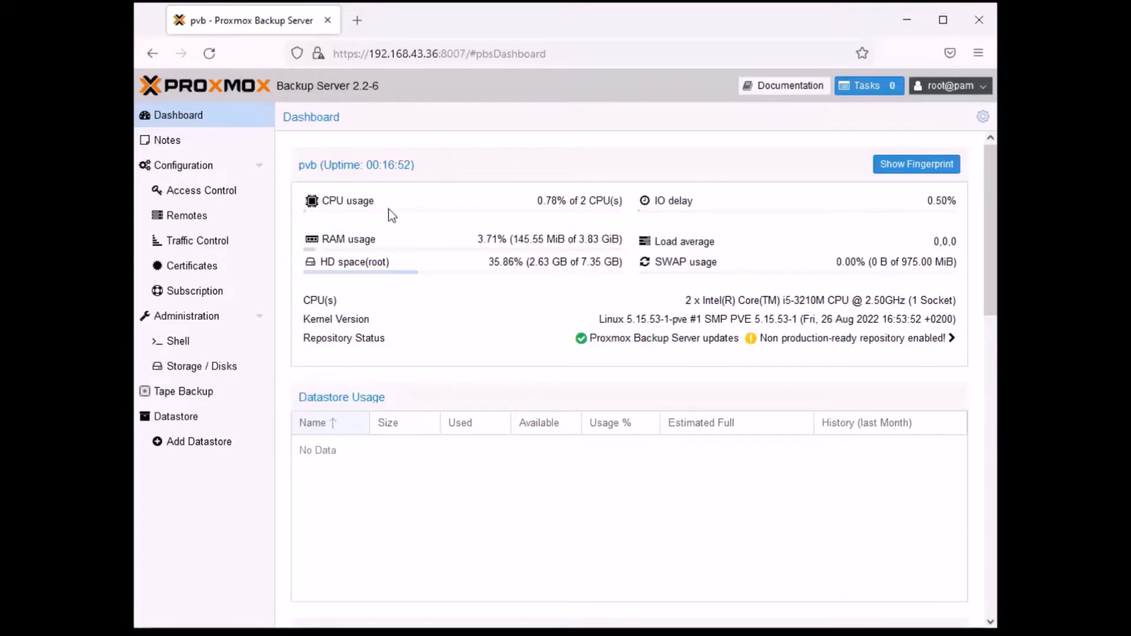
- Examine the CPU usage, root disk space, processor model and kernel version on the server dashboard
{"action": "left_click_drag", "start_coordinate": [376, 201], "coordinate": [325, 200]}
{"action": "left_click_drag", "start_coordinate": [624, 265], "coordinate": [529, 262]}
{"action": "left_click", "coordinate": [573, 320]}
{"action": "left_click_drag", "start_coordinate": [695, 301], "coordinate": [951, 301]}
{"action": "left_click_drag", "start_coordinate": [606, 319], "coordinate": [745, 318]}
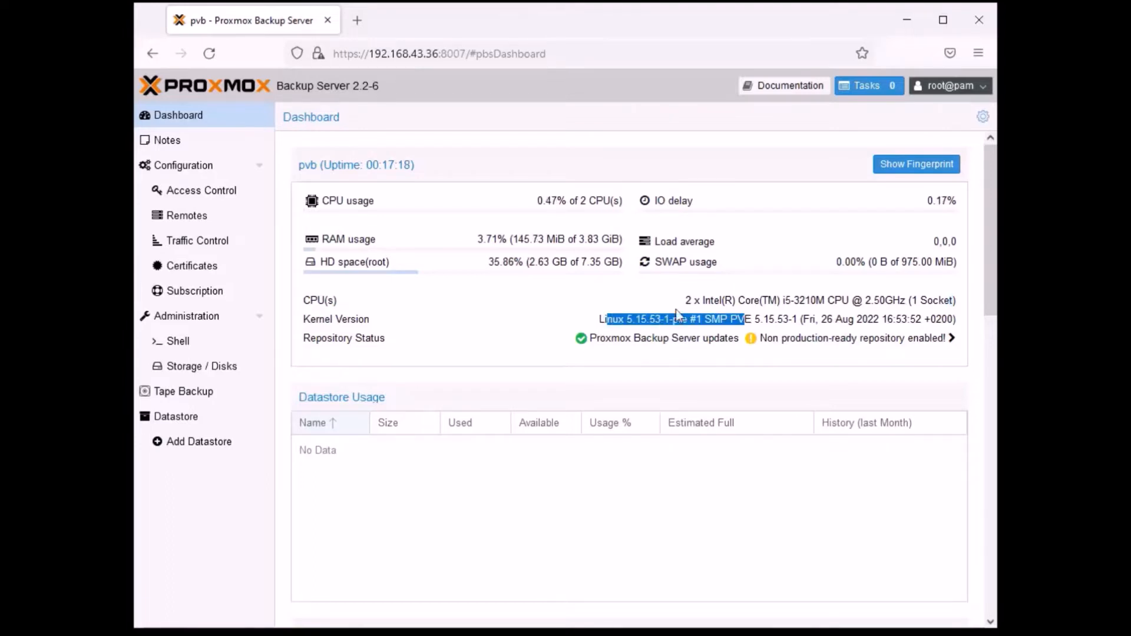
{"action": "left_click", "coordinate": [424, 346]}
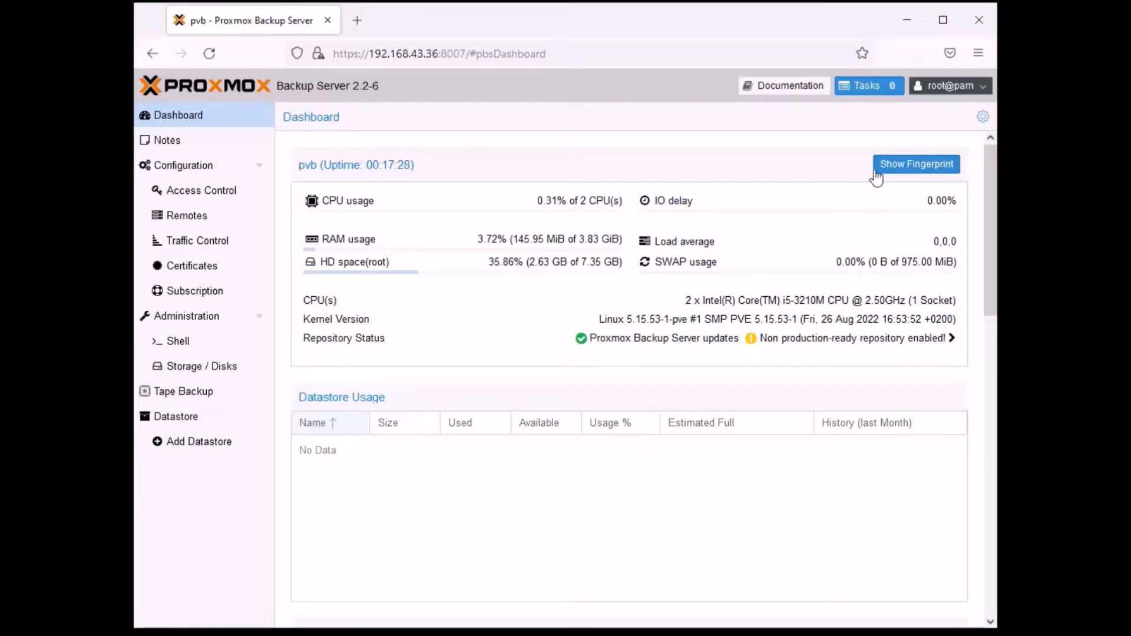
- View the server's certificate fingerprint and examine the swap usage on the dashboard
{"action": "left_click", "coordinate": [891, 169]}
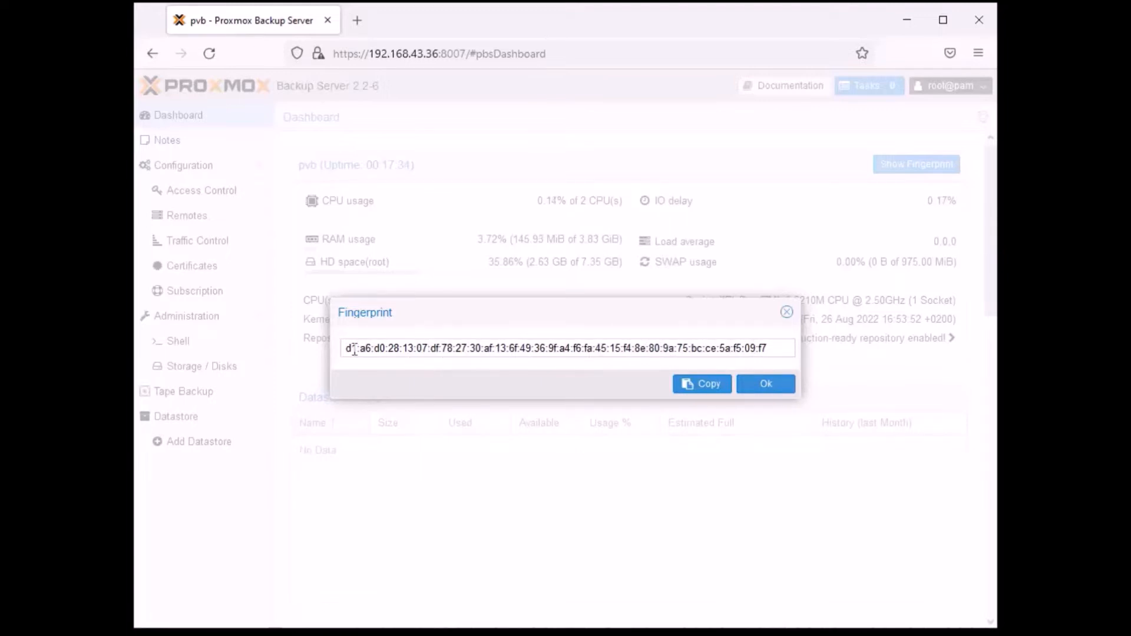
{"action": "left_click", "coordinate": [769, 386]}
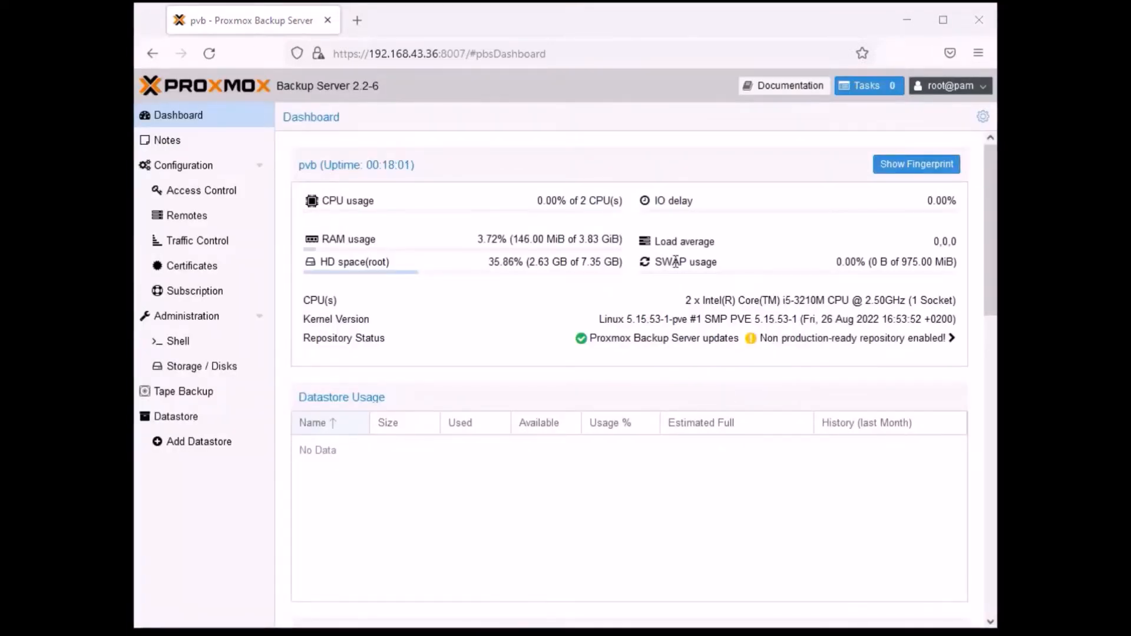
{"action": "left_click_drag", "start_coordinate": [720, 262], "coordinate": [651, 262]}
{"action": "left_click", "coordinate": [744, 268]}
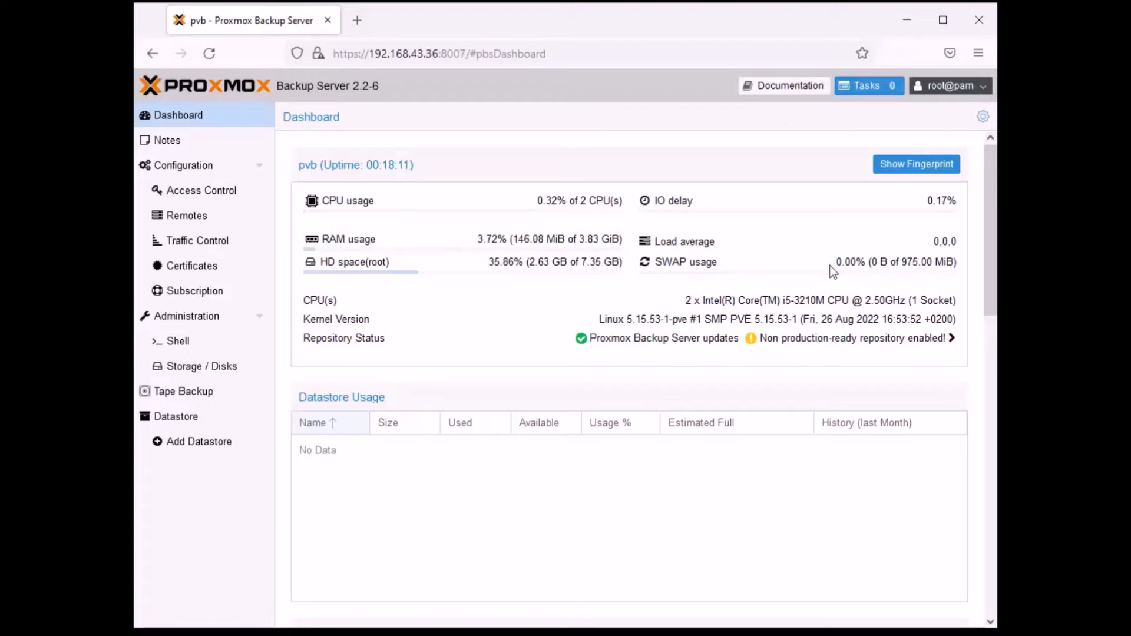
{"action": "left_click_drag", "start_coordinate": [836, 261], "coordinate": [864, 262]}
{"action": "left_click", "coordinate": [848, 291]}
{"action": "mouse_move", "coordinate": [654, 263]}
{"action": "left_mouse_down"}
{"action": "mouse_move", "coordinate": [883, 274]}
{"action": "mouse_move", "coordinate": [648, 264]}
{"action": "left_mouse_up"}
{"action": "left_click", "coordinate": [955, 281]}
{"action": "left_click", "coordinate": [739, 281]}
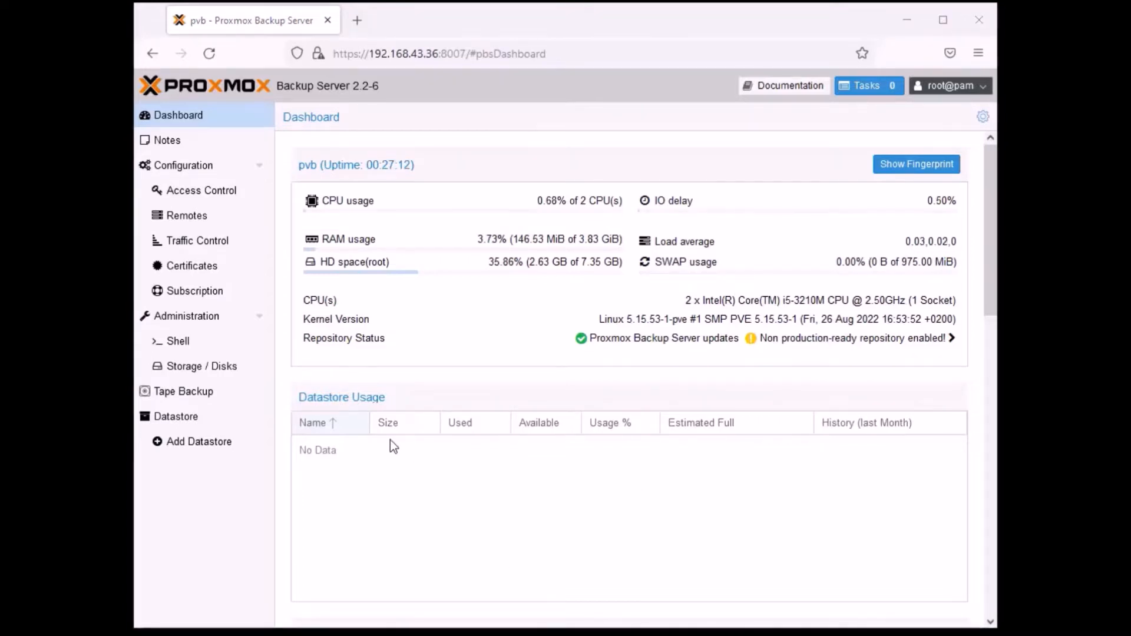
- View the server's Notes editor and close it without entering a note
{"action": "left_click", "coordinate": [195, 174]}
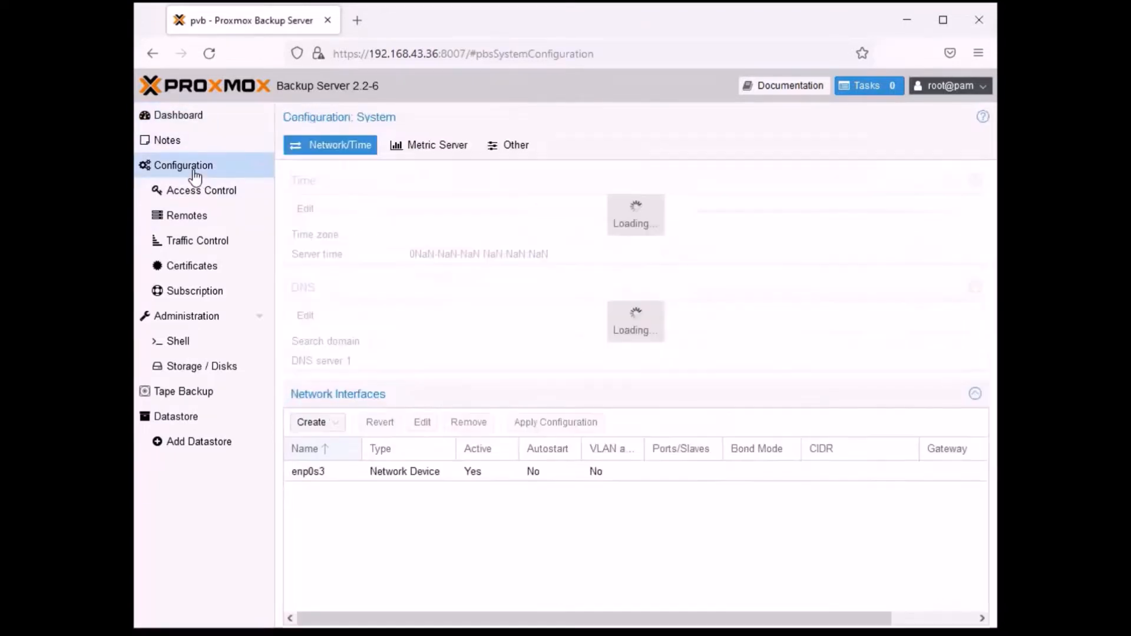
{"action": "left_click", "coordinate": [176, 145]}
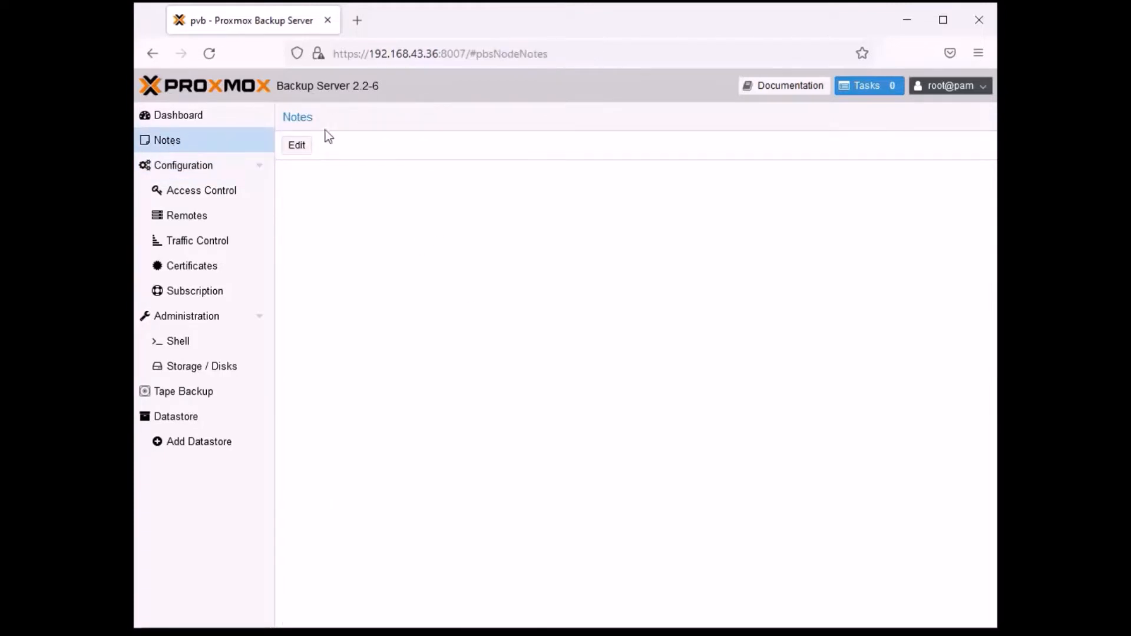
{"action": "left_click", "coordinate": [295, 148]}
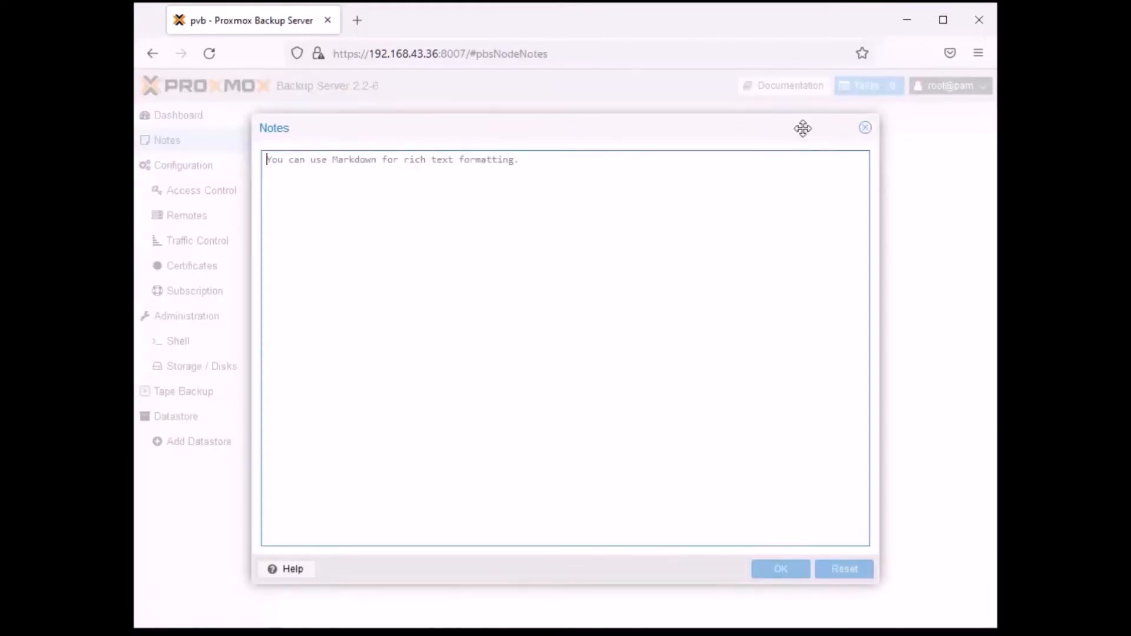
{"action": "left_click", "coordinate": [864, 128]}
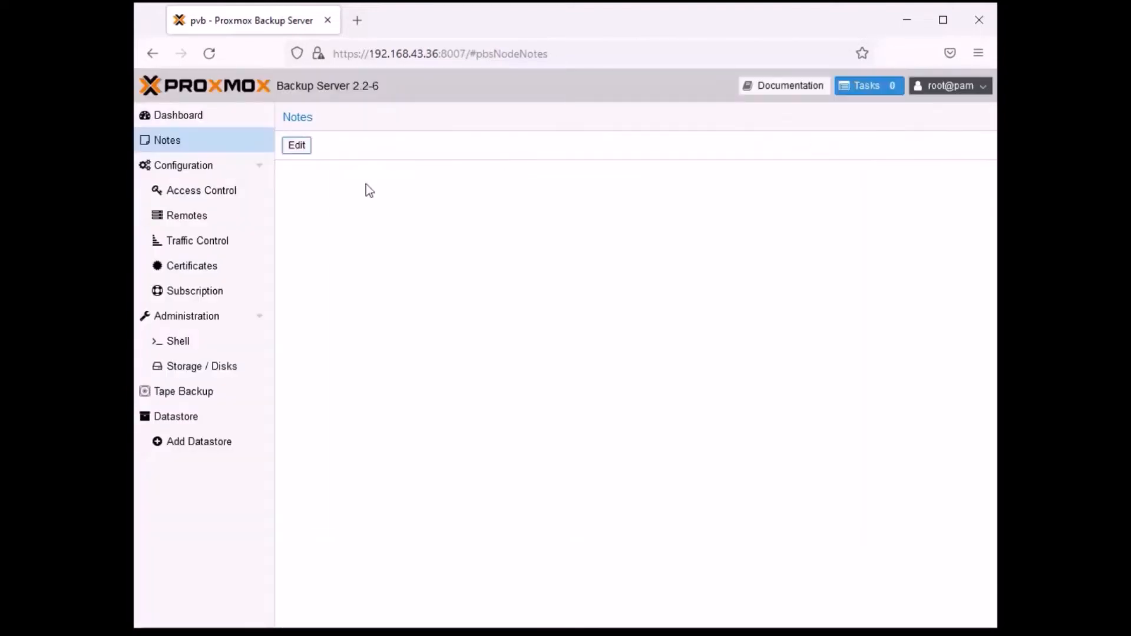
- Set the server's time zone to Europe/Warsaw in the system configuration
{"action": "left_click", "coordinate": [194, 167]}
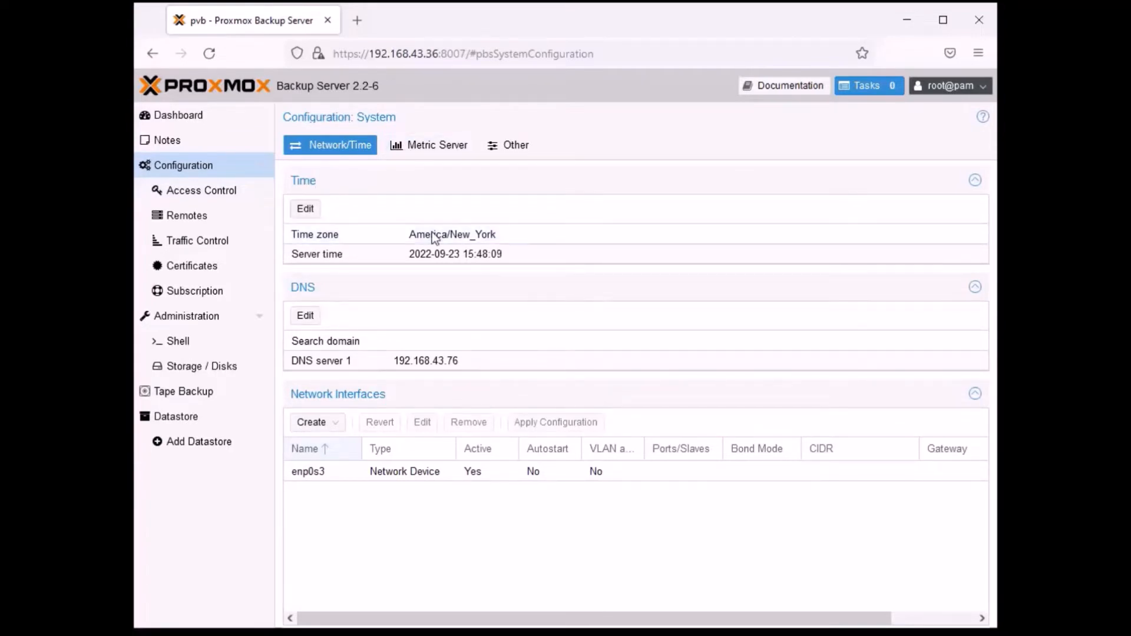
{"action": "left_click", "coordinate": [306, 210]}
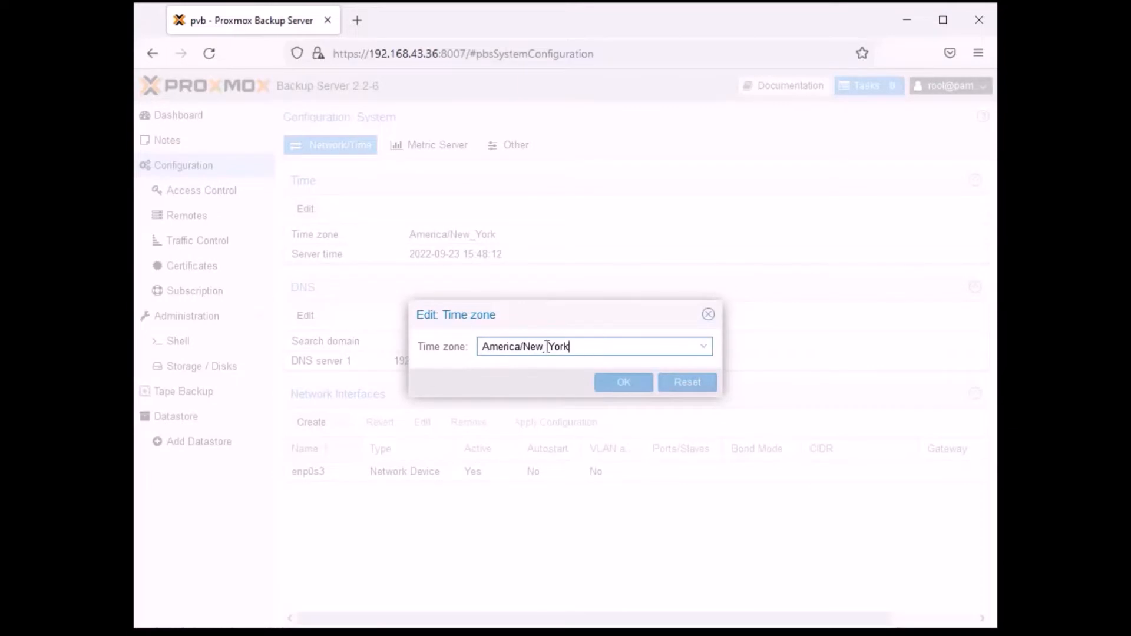
{"action": "triple_click", "coordinate": [606, 341]}
{"action": "key", "text": "BackSpace"}
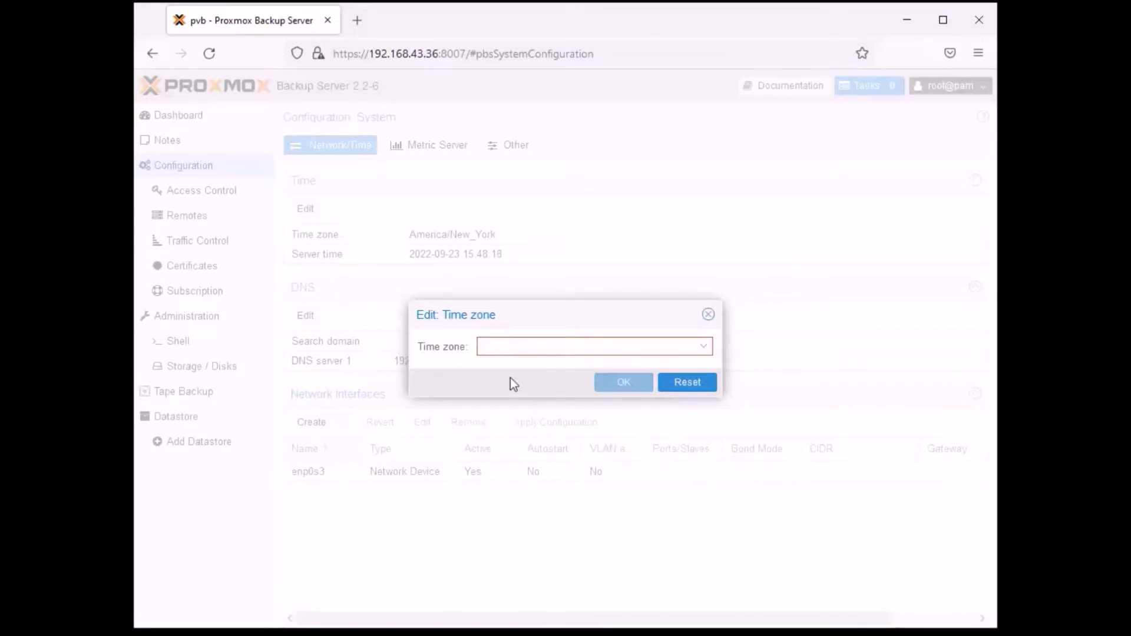
{"action": "type", "text": "pola"}
{"action": "key", "text": "BackSpace"}
{"action": "key", "text": "BackSpace"}
{"action": "key", "text": "BackSpace"}
{"action": "key", "text": "BackSpace"}
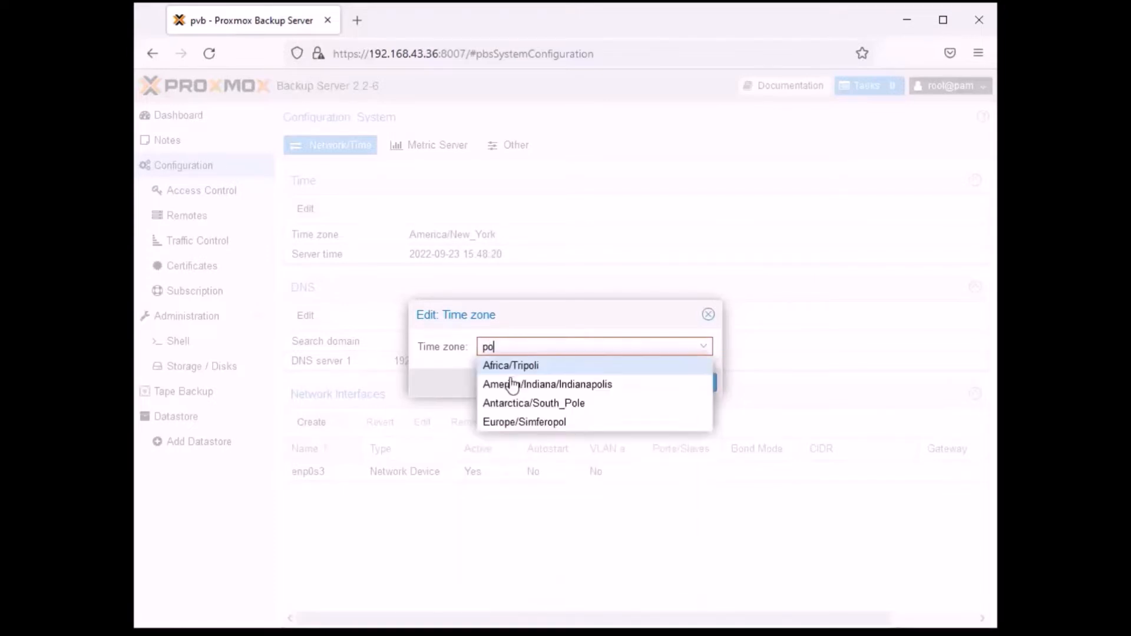
{"action": "type", "text": "War"}
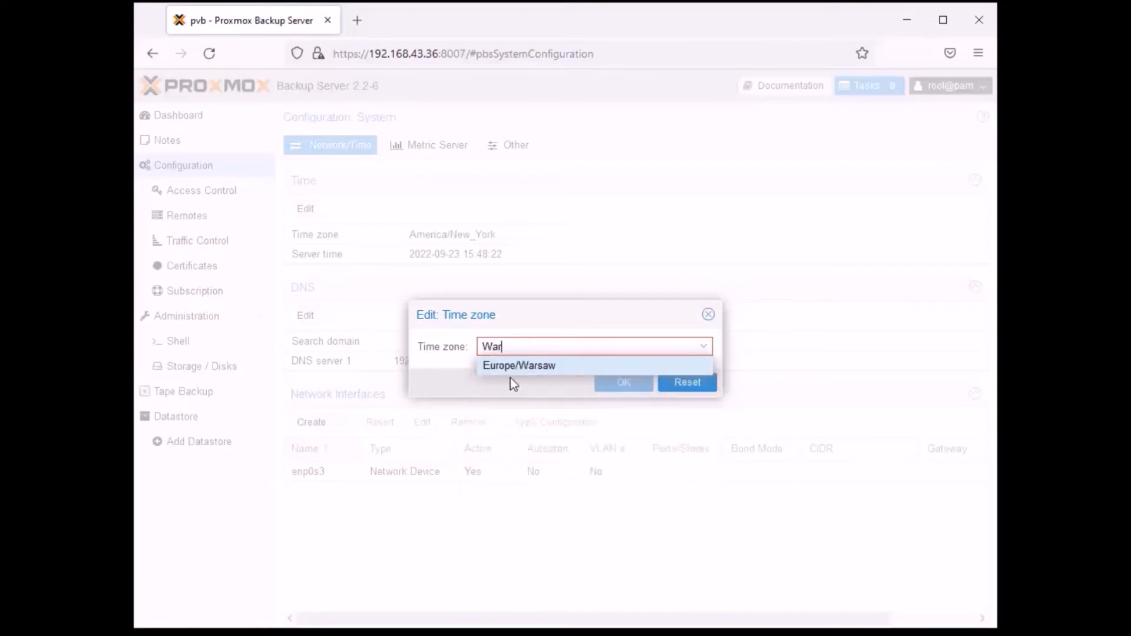
{"action": "key", "text": "Return"}
{"action": "left_click", "coordinate": [624, 383]}
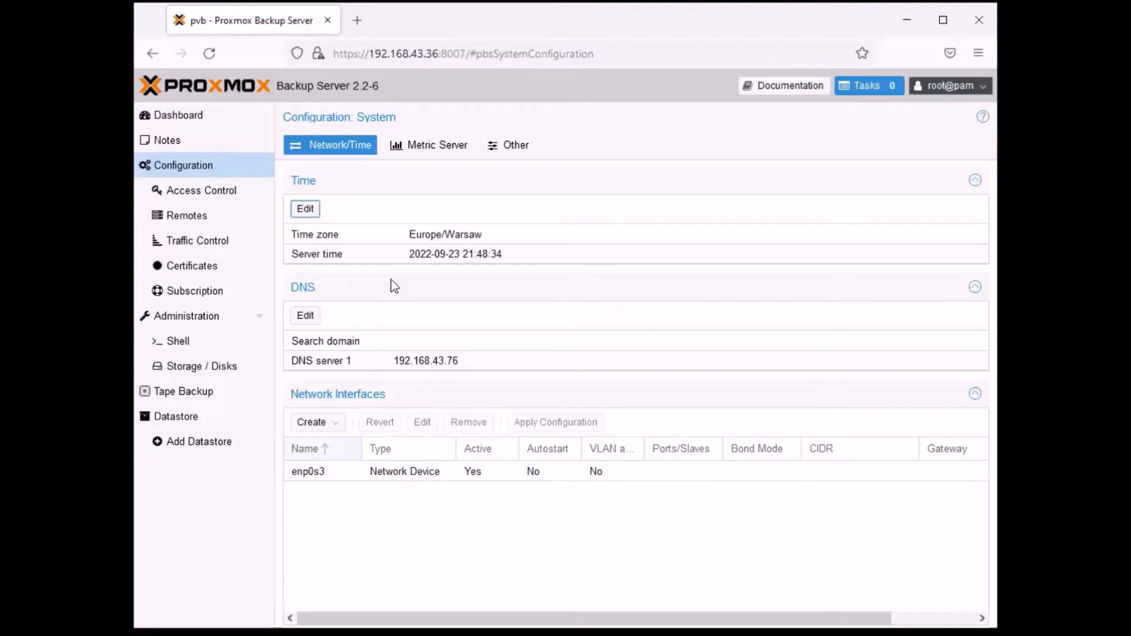
- View the DNS settings with the search domain and the three DNS server entries, and close them without changes
{"action": "left_click", "coordinate": [298, 288]}
{"action": "left_click", "coordinate": [305, 319]}
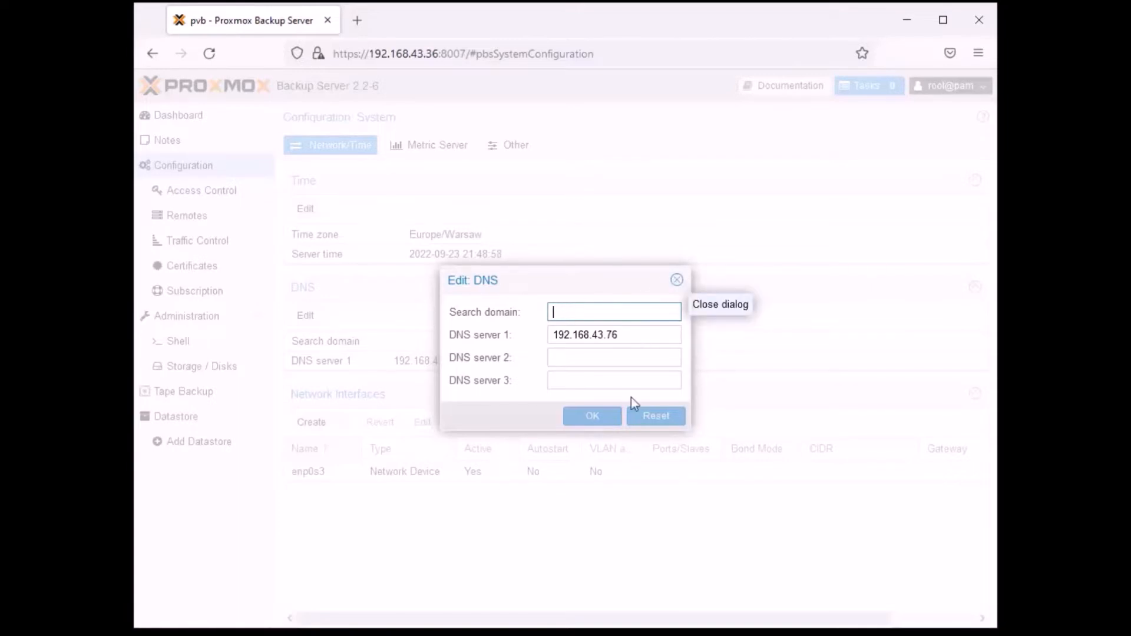
{"action": "left_click", "coordinate": [577, 355]}
{"action": "left_click", "coordinate": [577, 382]}
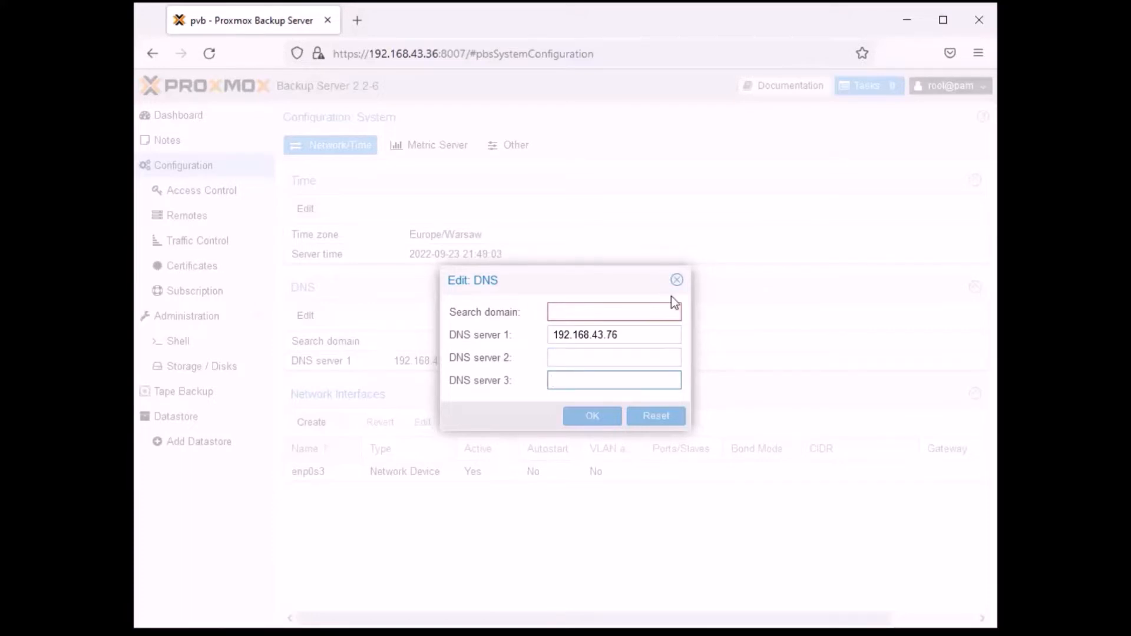
{"action": "left_click", "coordinate": [676, 281]}
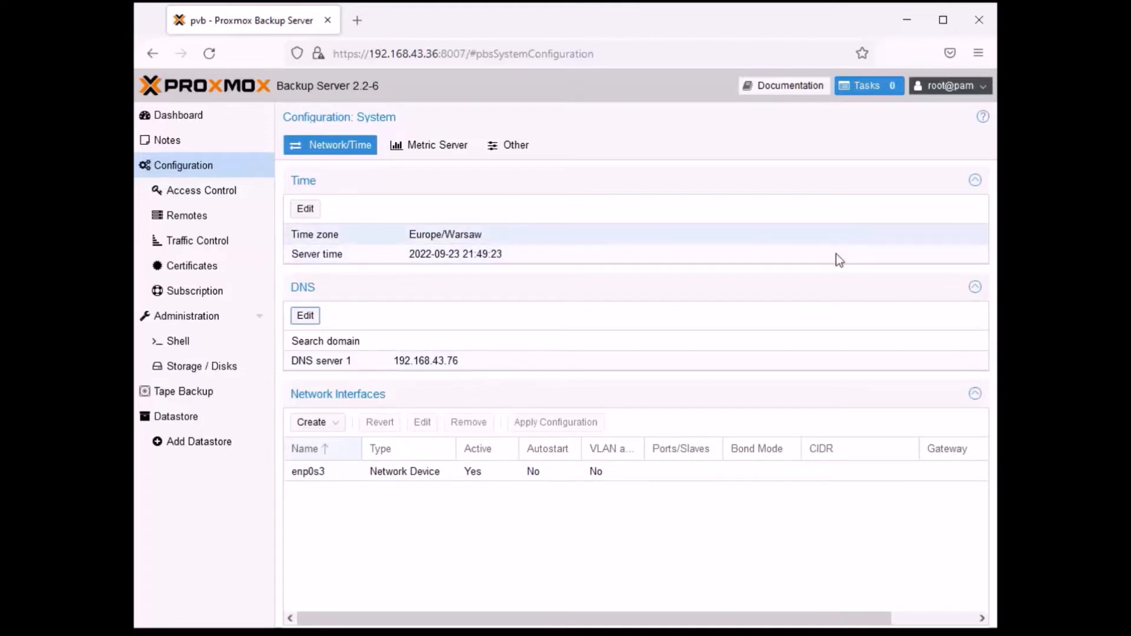
- Start a new access control user named Debian and enter and confirm the user's password
{"action": "left_click", "coordinate": [226, 194]}
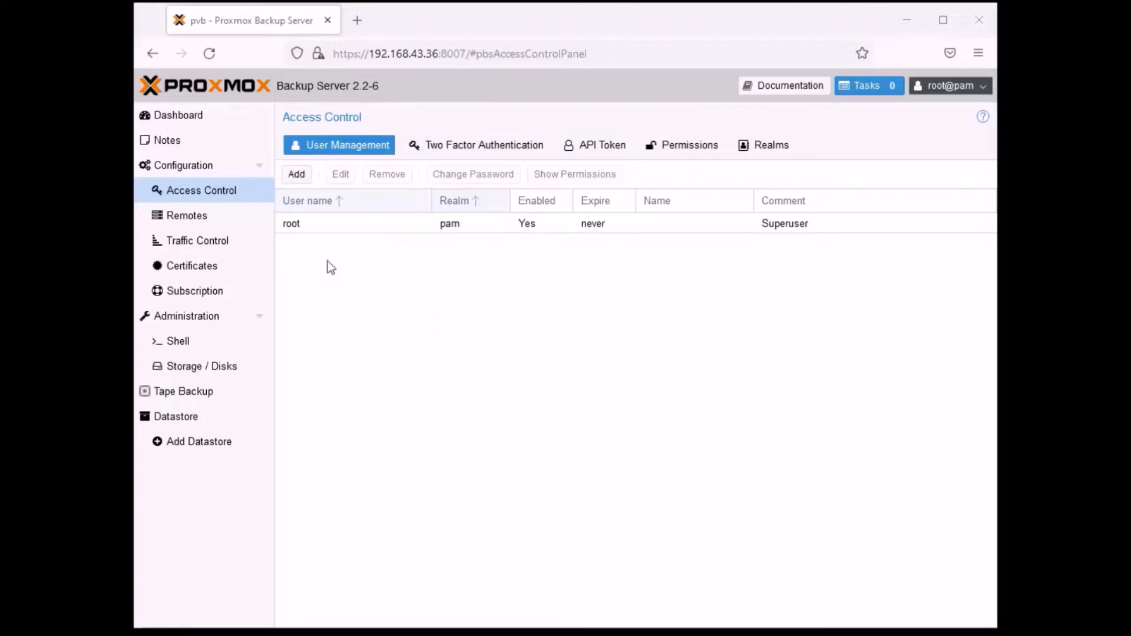
{"action": "left_click", "coordinate": [298, 176]}
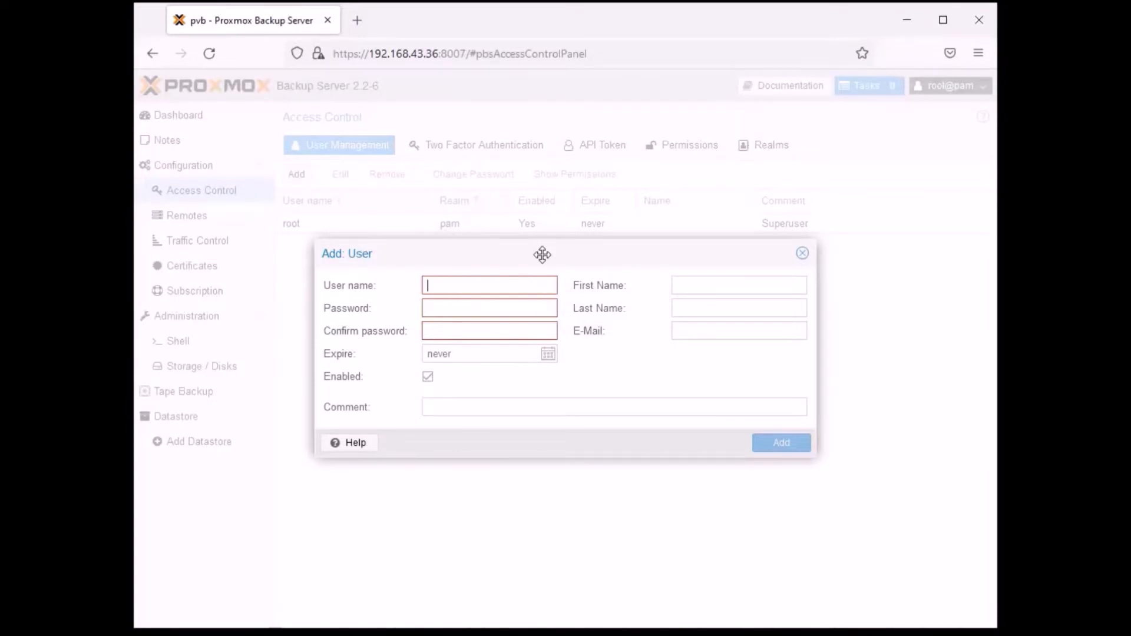
{"action": "type", "text": "Debian"}
{"action": "key", "text": "Tab"}
{"action": "type", "text": "••••••••"}
{"action": "key", "text": "Tab"}
{"action": "type", "text": "••••••••"}
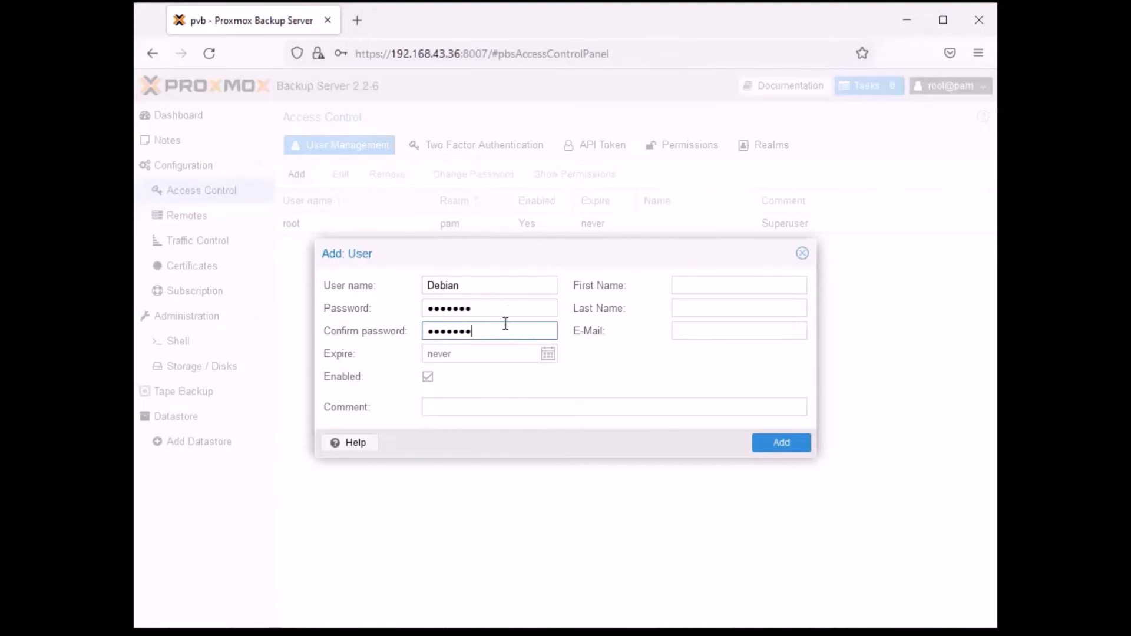
- Keep the new user enabled with expiry never, leave the name and e-mail fields blank, and add the user
{"action": "left_click", "coordinate": [549, 355]}
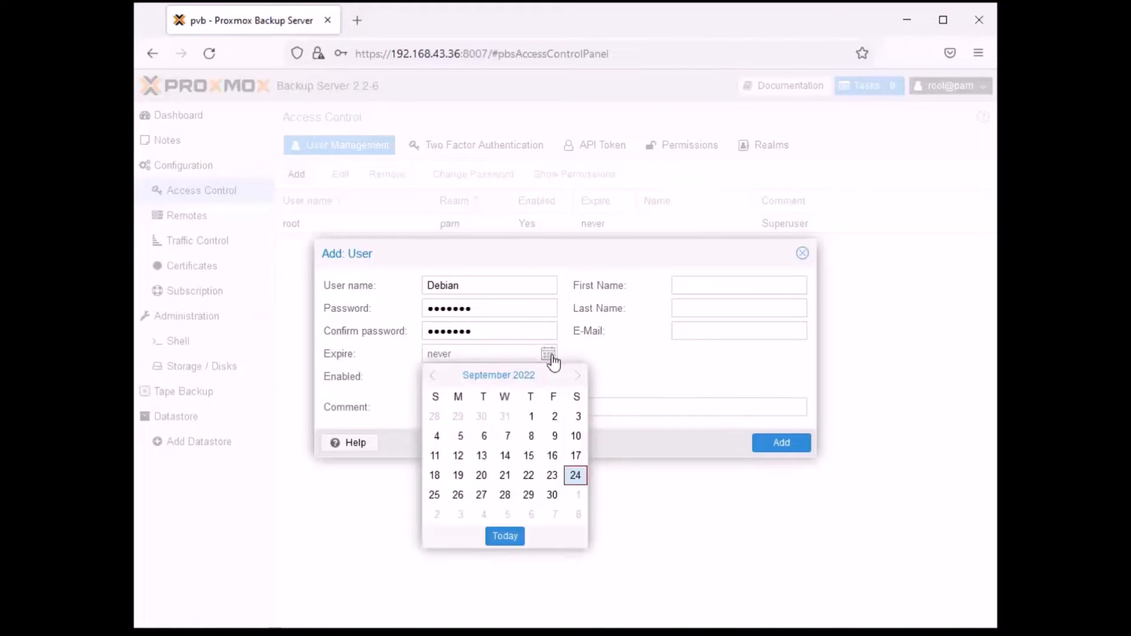
{"action": "left_click", "coordinate": [550, 355]}
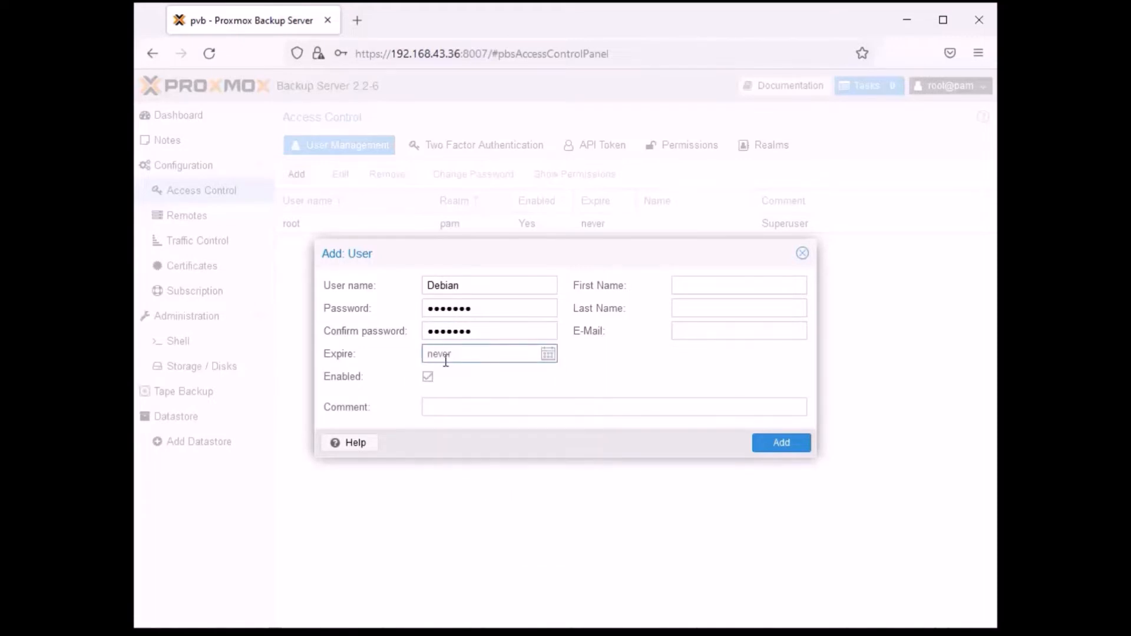
{"action": "left_click", "coordinate": [548, 355]}
{"action": "left_click", "coordinate": [548, 356]}
{"action": "left_click", "coordinate": [427, 377]}
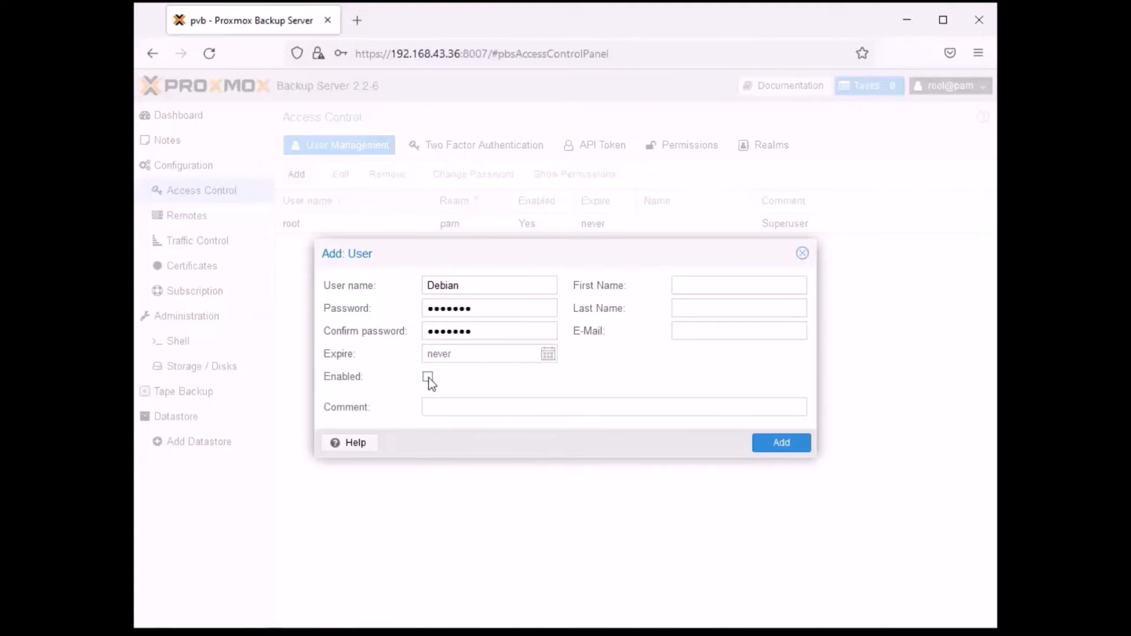
{"action": "left_click", "coordinate": [429, 378]}
{"action": "left_click", "coordinate": [707, 283]}
{"action": "left_click", "coordinate": [703, 306]}
{"action": "left_click", "coordinate": [707, 324]}
{"action": "left_click", "coordinate": [777, 441]}
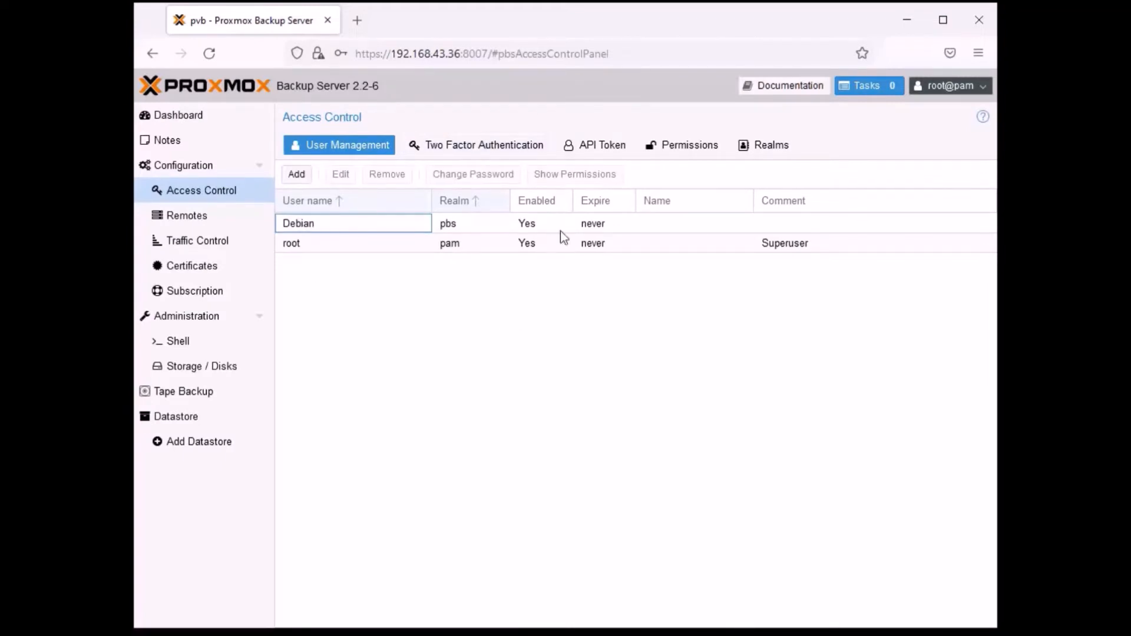
- View the granted permissions of the Debian user and close the overview
{"action": "left_click", "coordinate": [424, 230]}
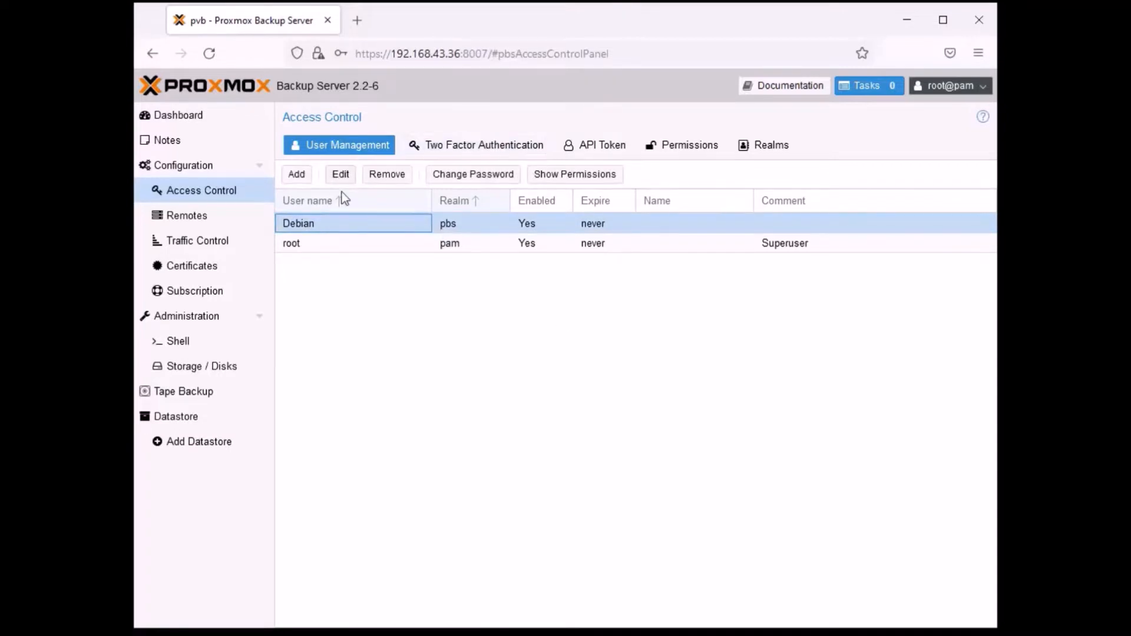
{"action": "left_click", "coordinate": [583, 175]}
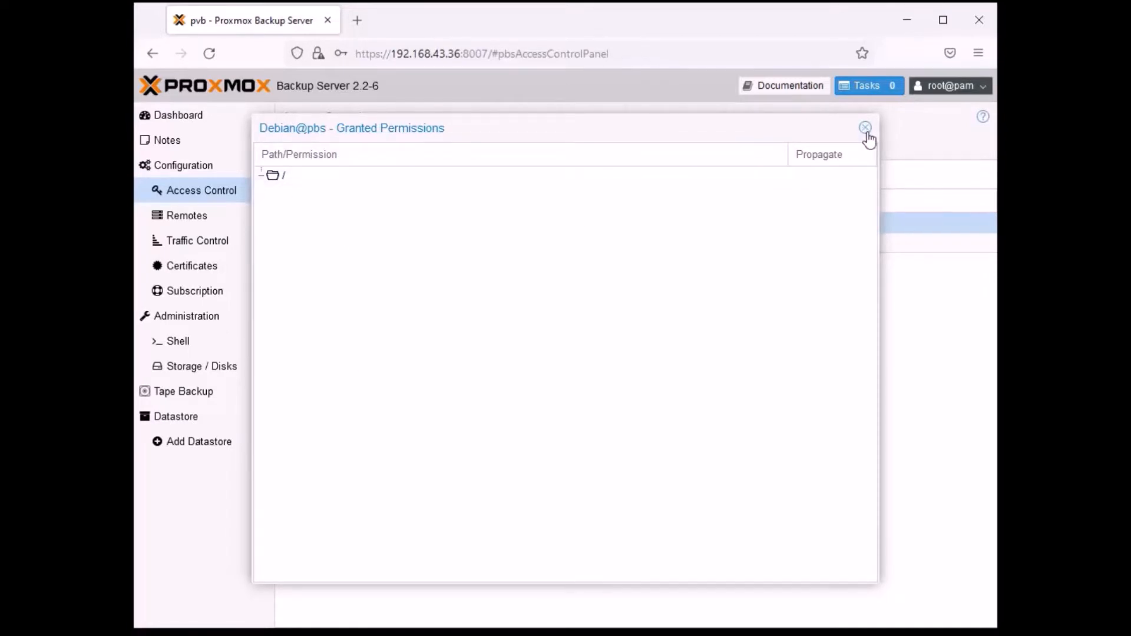
{"action": "left_click", "coordinate": [865, 128]}
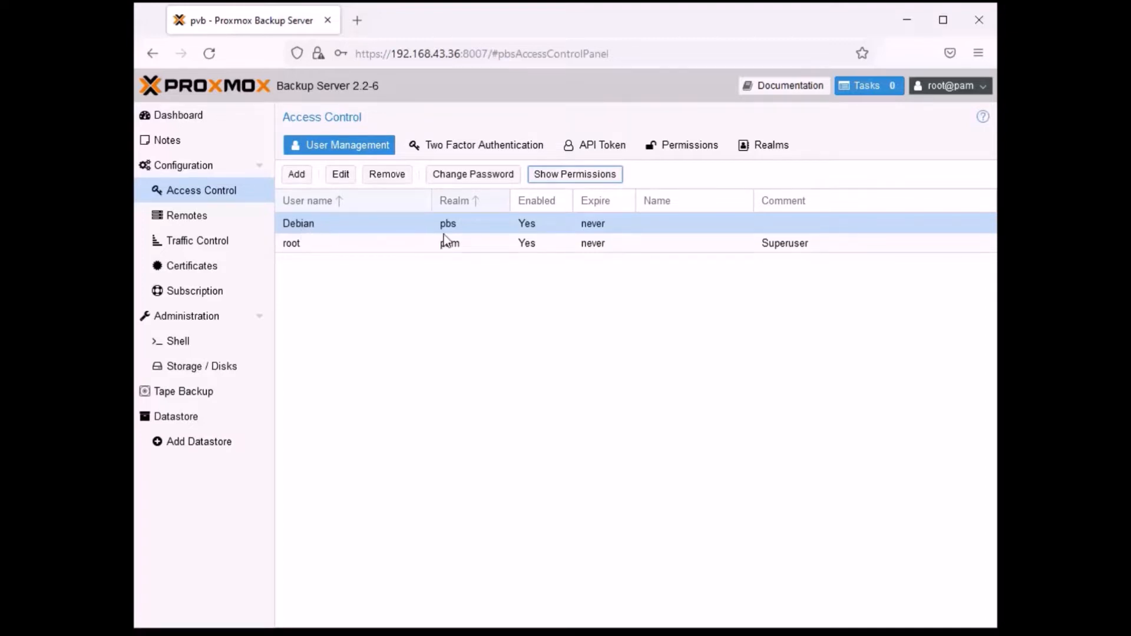
- Start a new user permission in access control and set its path to the root path /
{"action": "left_click", "coordinate": [685, 153]}
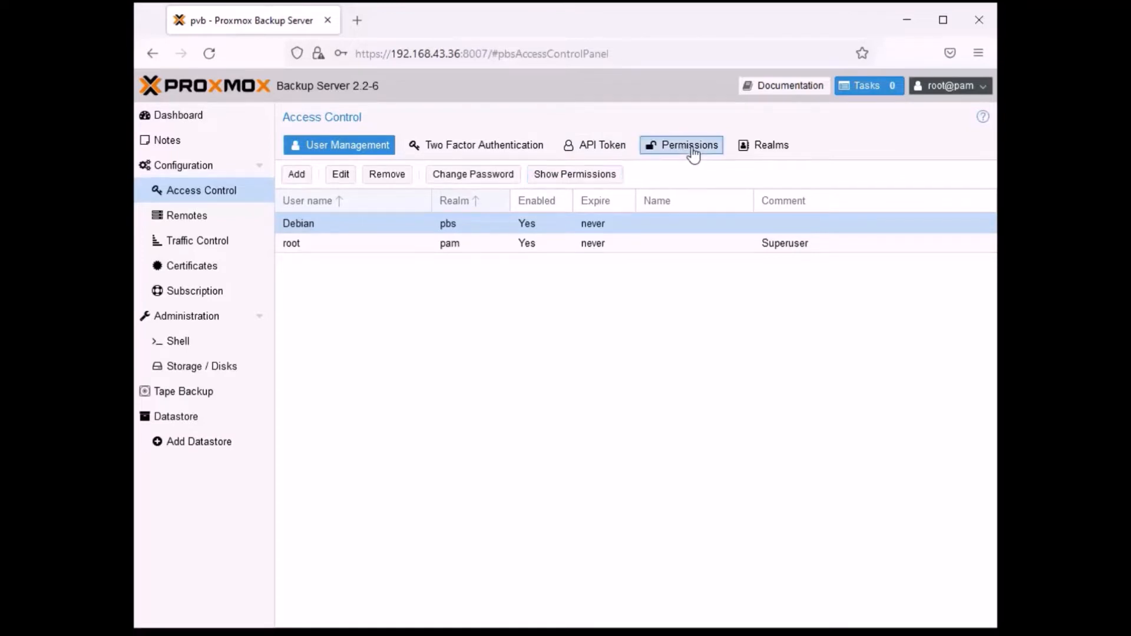
{"action": "left_click", "coordinate": [311, 179]}
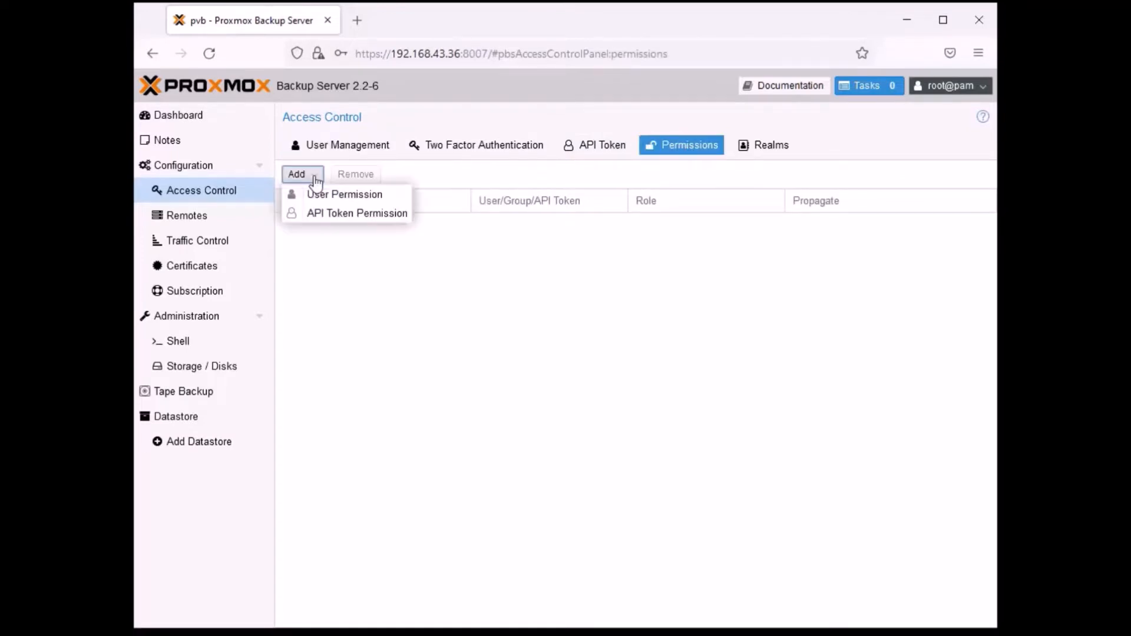
{"action": "left_click", "coordinate": [341, 196]}
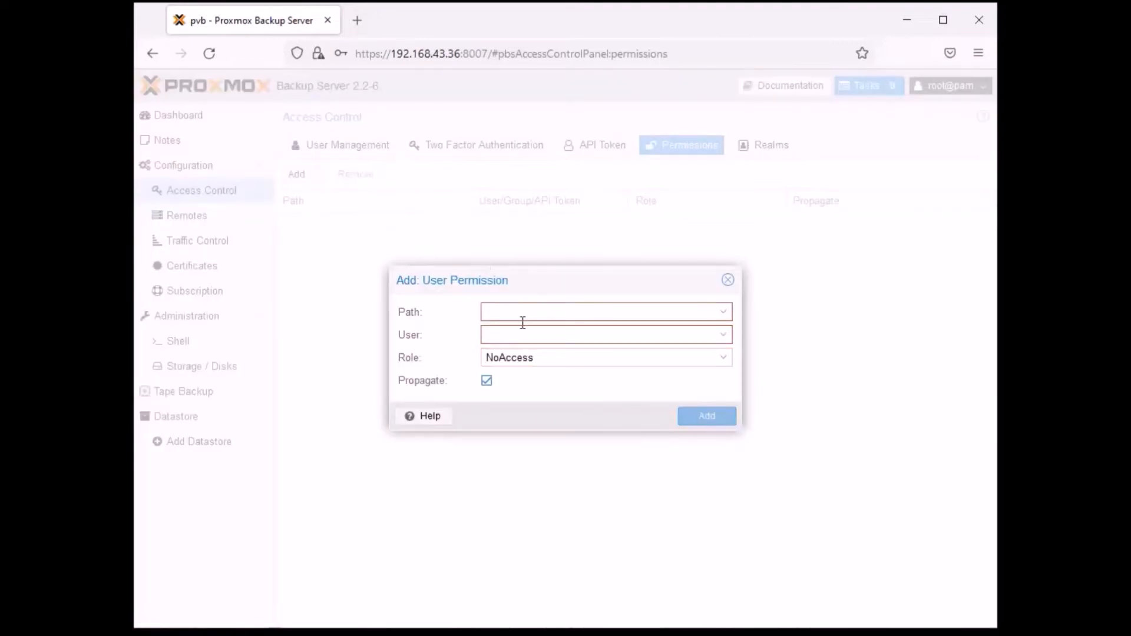
{"action": "left_click", "coordinate": [723, 313]}
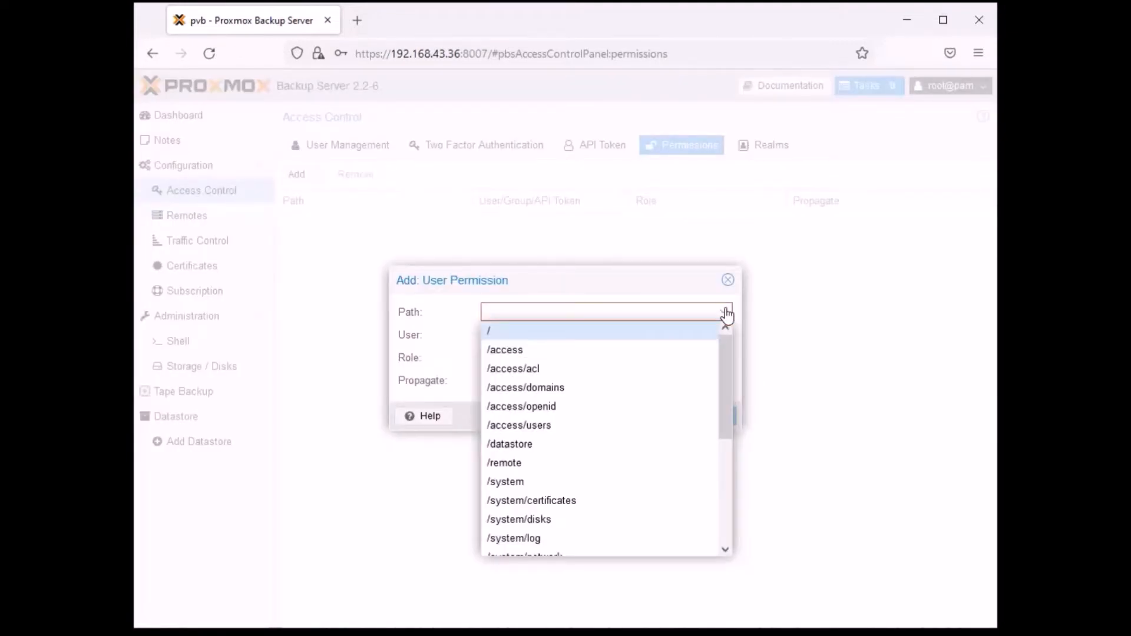
{"action": "left_click_drag", "start_coordinate": [727, 376], "coordinate": [717, 518]}
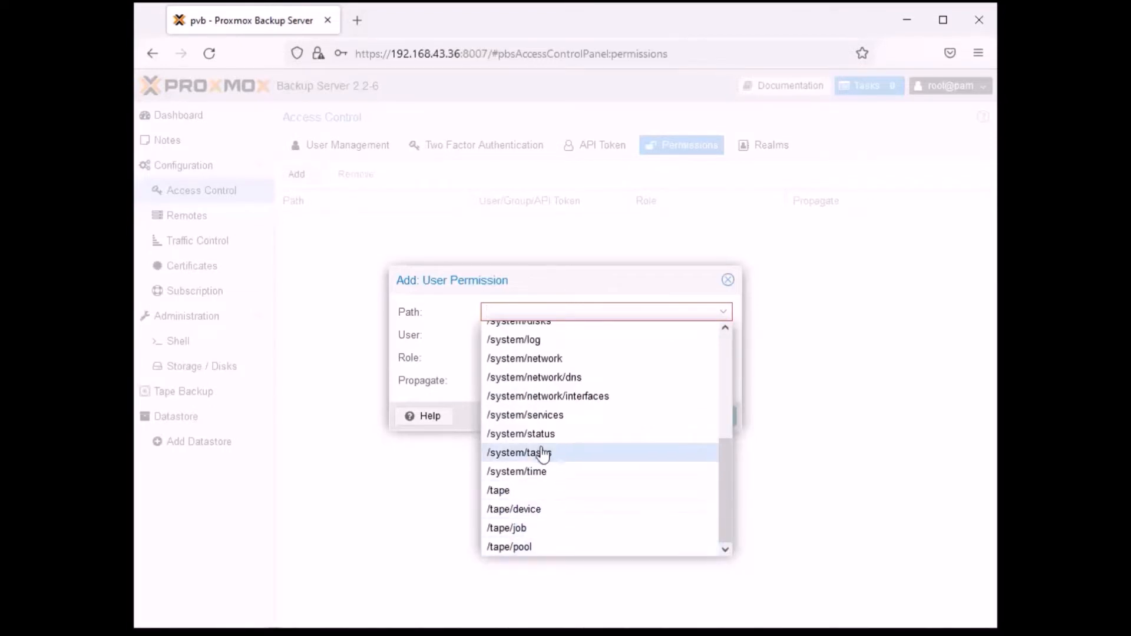
{"action": "scroll", "coordinate": [545, 426], "scroll_direction": "up", "scroll_amount": 1}
{"action": "scroll", "coordinate": [544, 425], "scroll_direction": "up", "scroll_amount": 2}
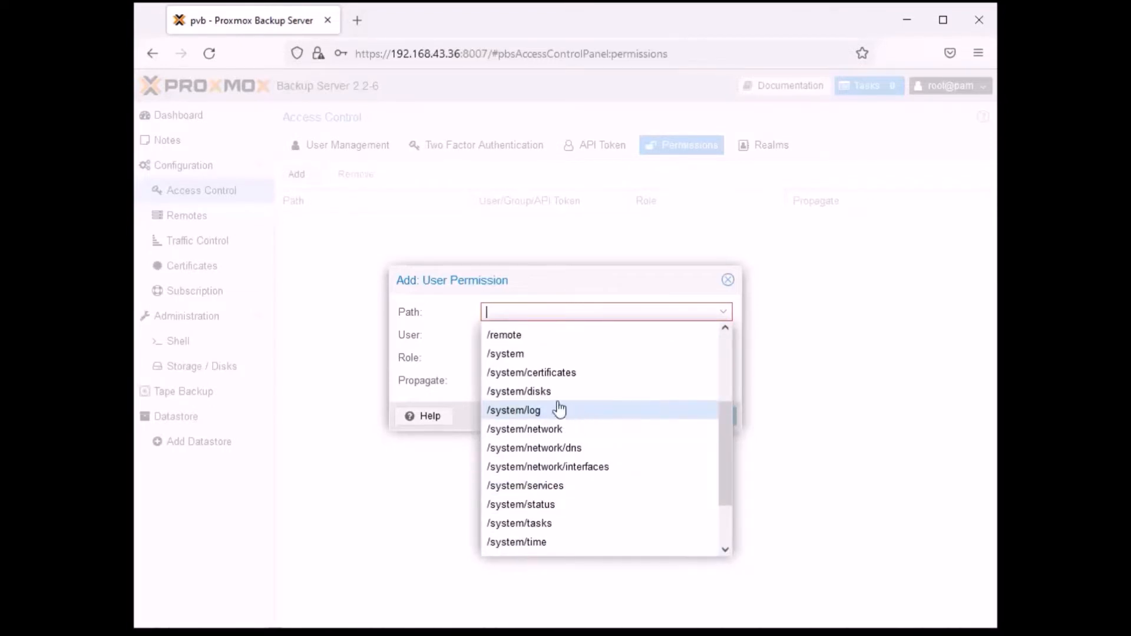
{"action": "scroll", "coordinate": [524, 419], "scroll_direction": "up", "scroll_amount": 5}
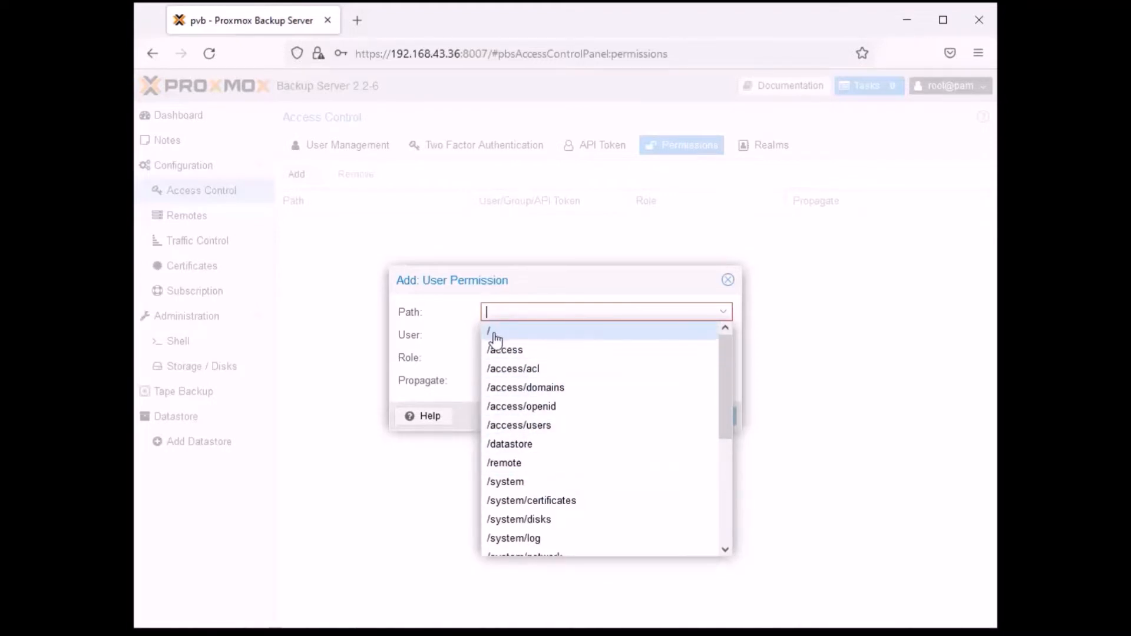
{"action": "left_click", "coordinate": [499, 334]}
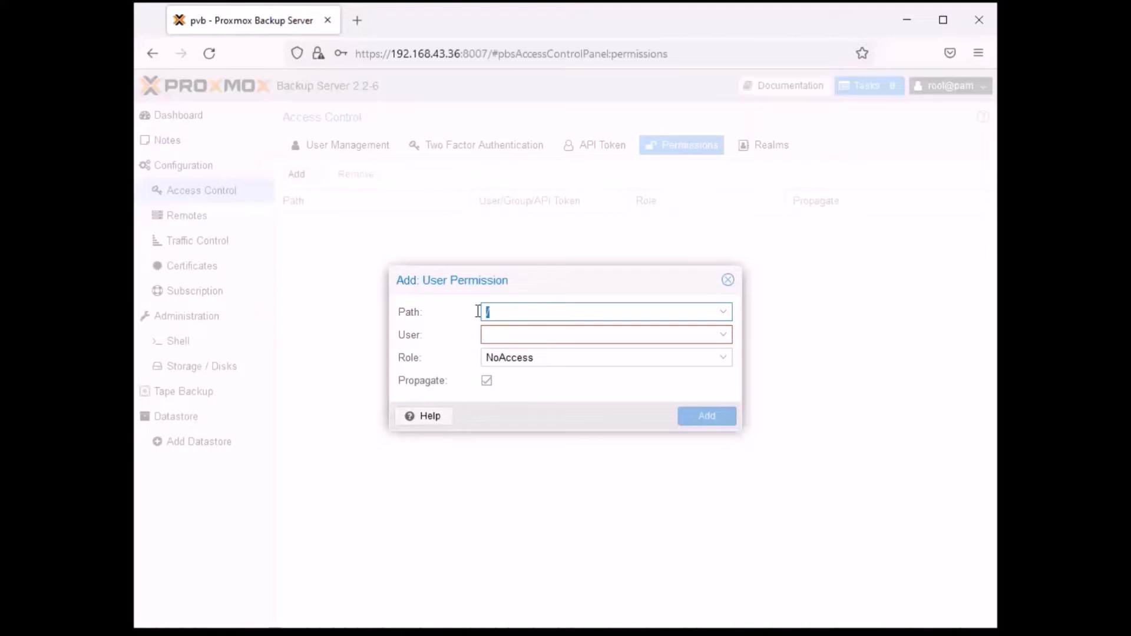
{"action": "left_click", "coordinate": [524, 297]}
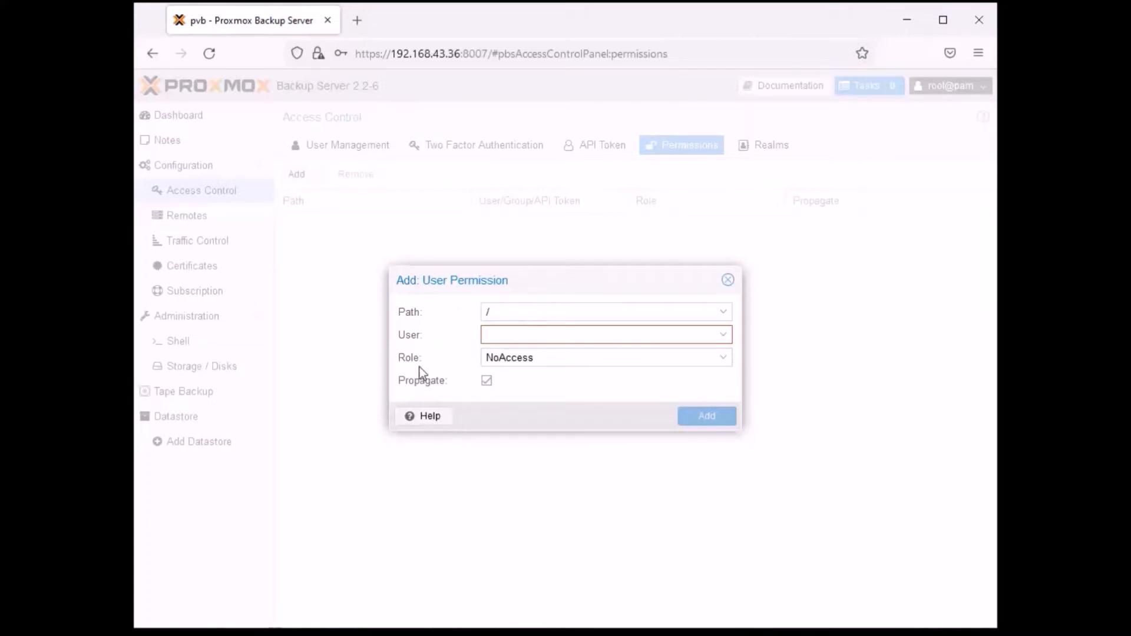
- Keep the path / and assign the new permission to the user Debian@pbs
{"action": "left_click", "coordinate": [527, 357]}
{"action": "left_click", "coordinate": [500, 315]}
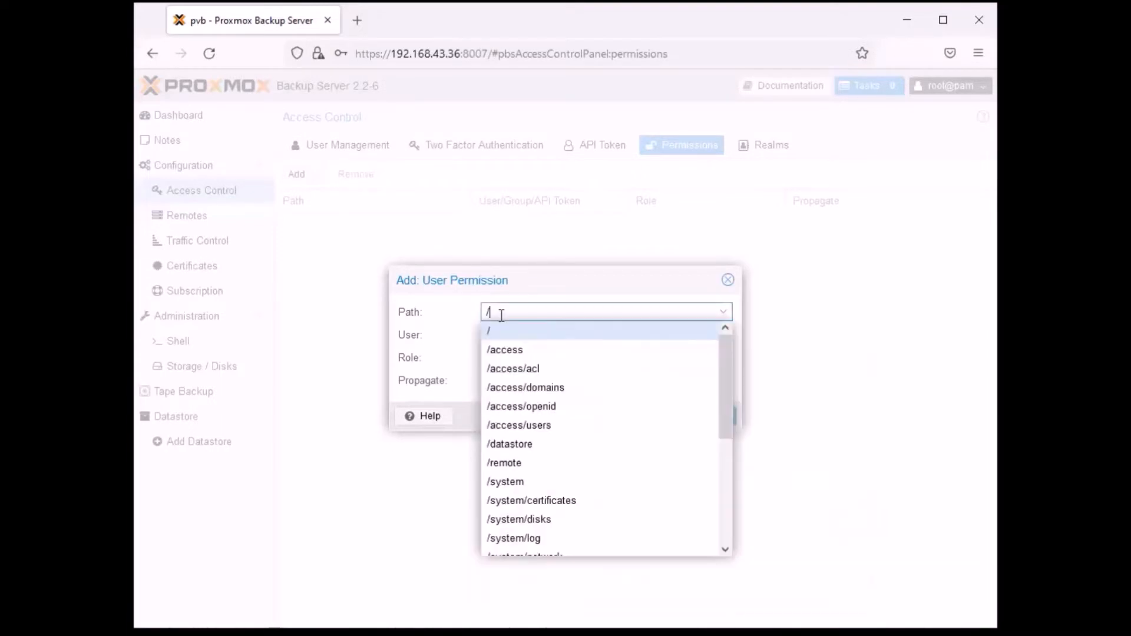
{"action": "key", "text": "Tab"}
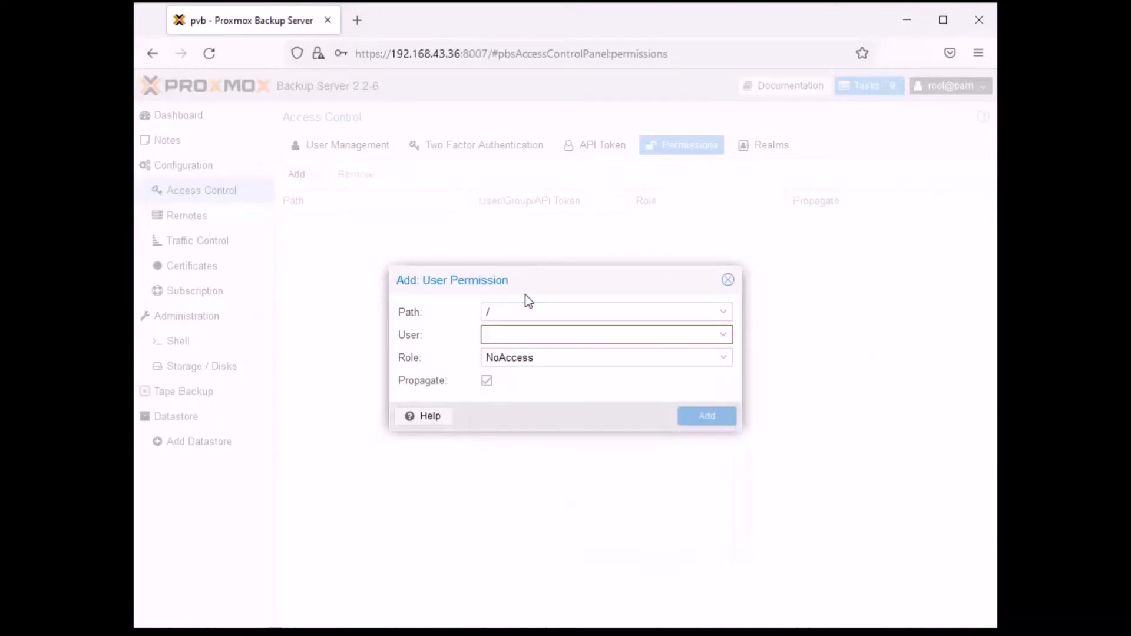
{"action": "left_click", "coordinate": [722, 335]}
{"action": "left_click", "coordinate": [529, 380]}
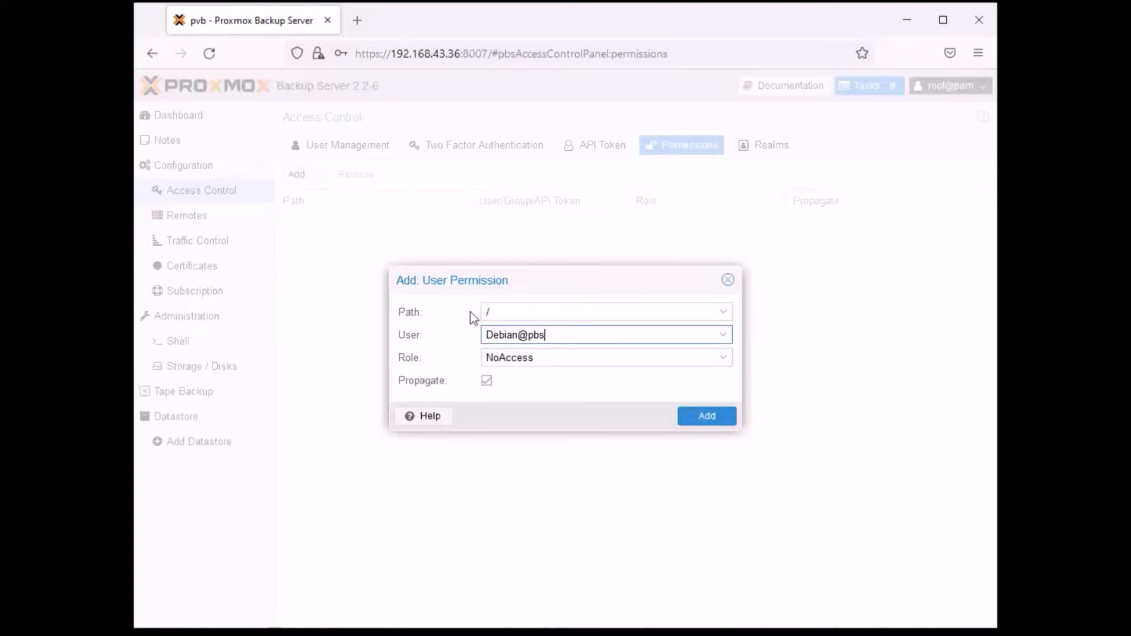
- Give the permission the Admin role with propagation kept enabled, and add it
{"action": "left_click", "coordinate": [722, 360]}
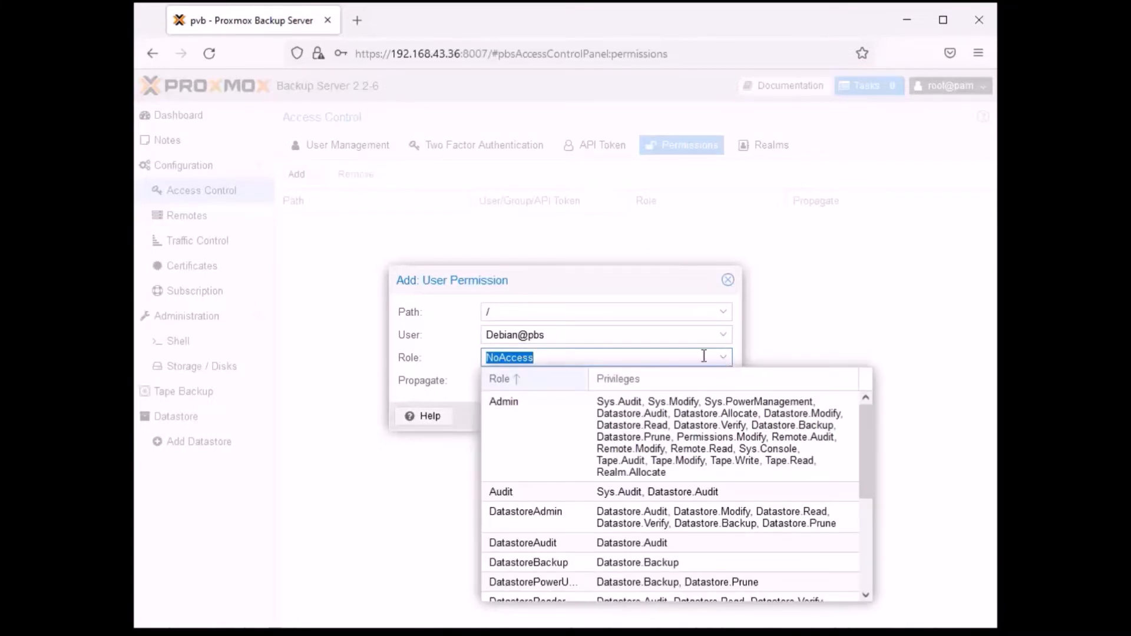
{"action": "left_click_drag", "start_coordinate": [869, 430], "coordinate": [868, 529]}
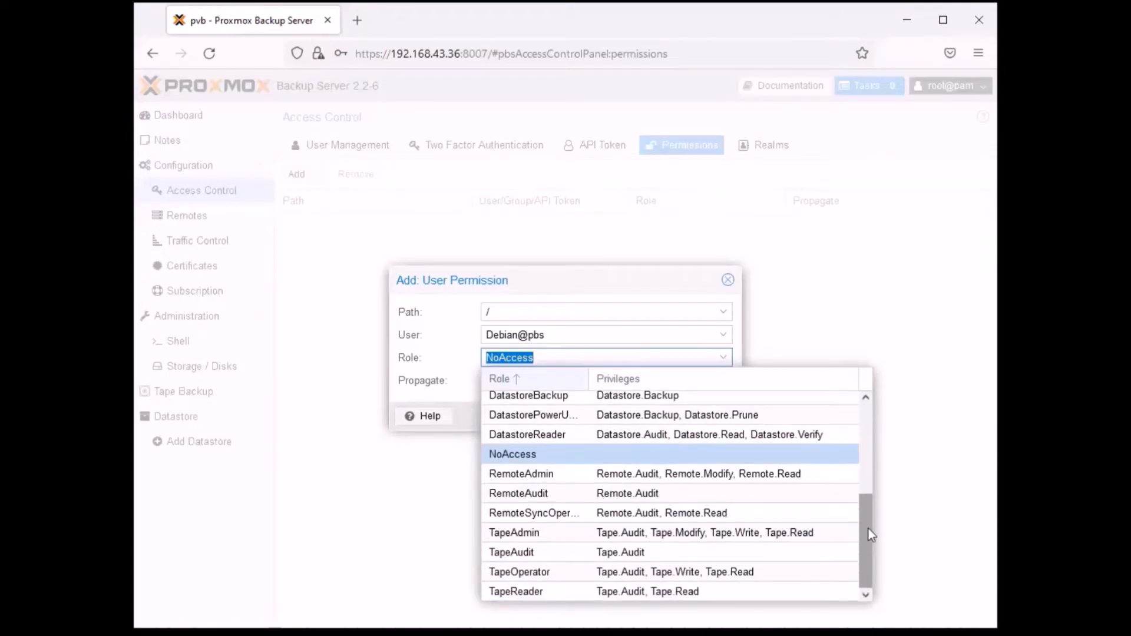
{"action": "left_click_drag", "start_coordinate": [868, 529], "coordinate": [857, 426]}
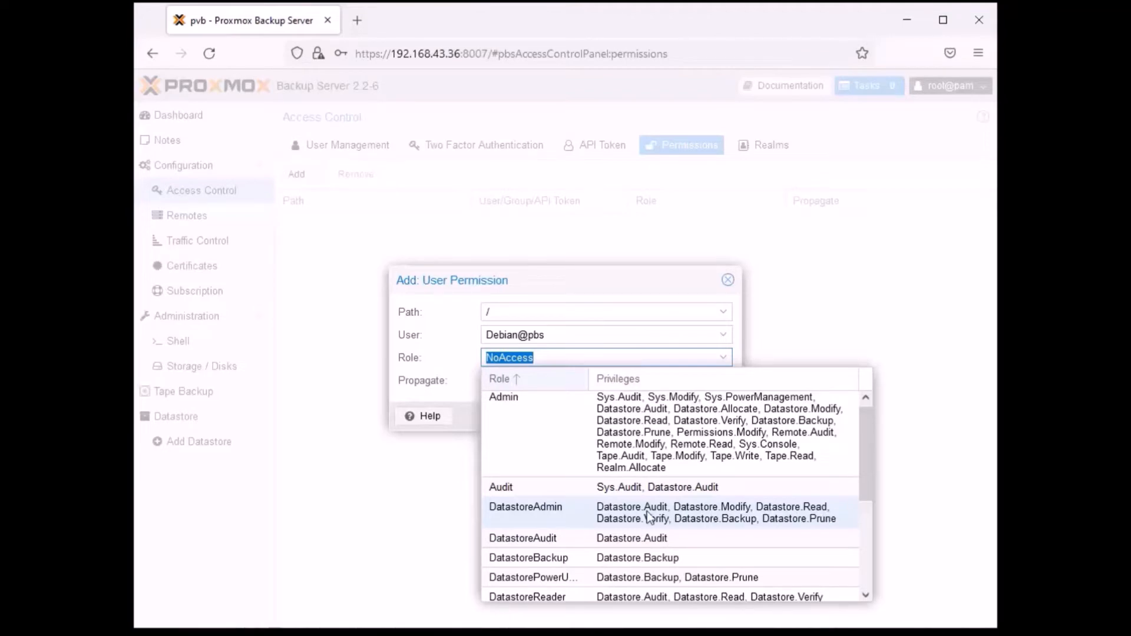
{"action": "scroll", "coordinate": [755, 525], "scroll_direction": "up", "scroll_amount": 1}
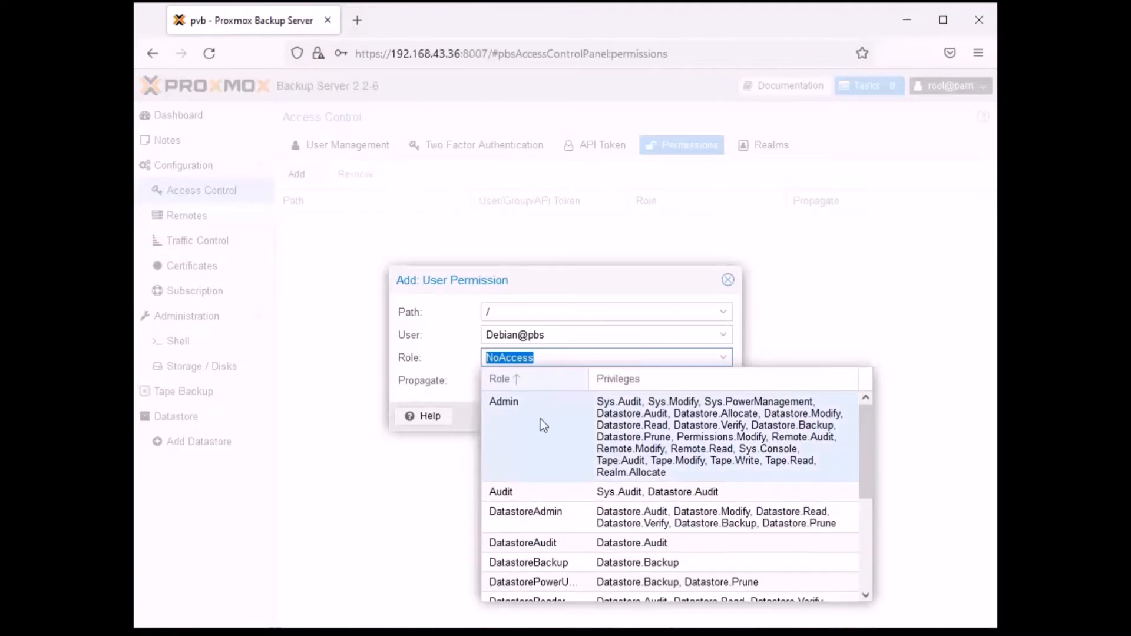
{"action": "left_click", "coordinate": [695, 430]}
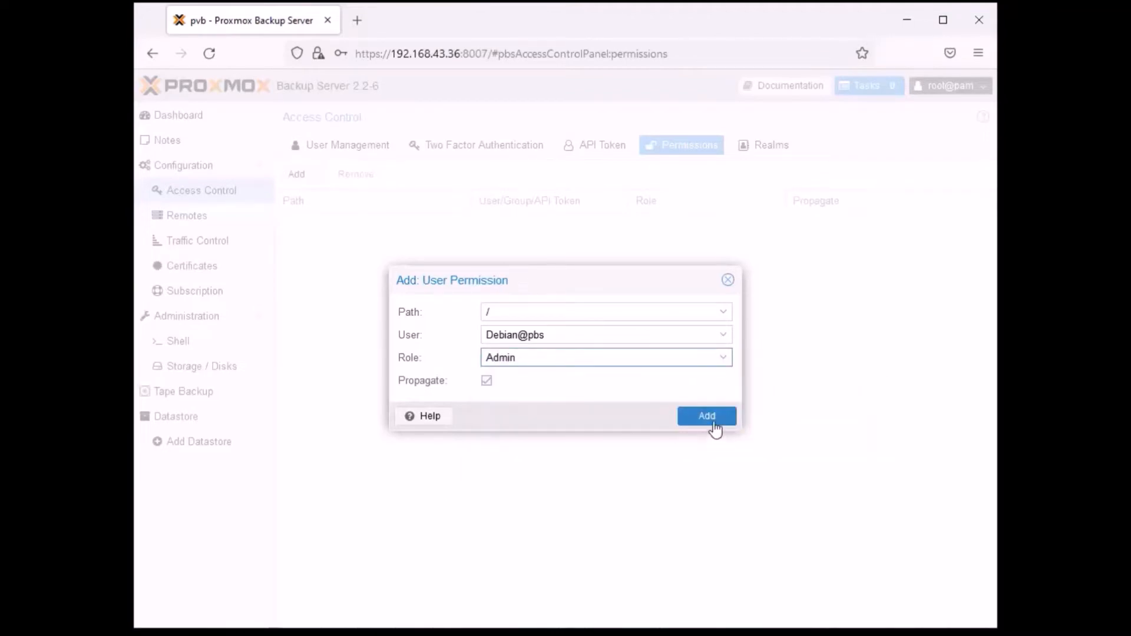
{"action": "left_click", "coordinate": [707, 416]}
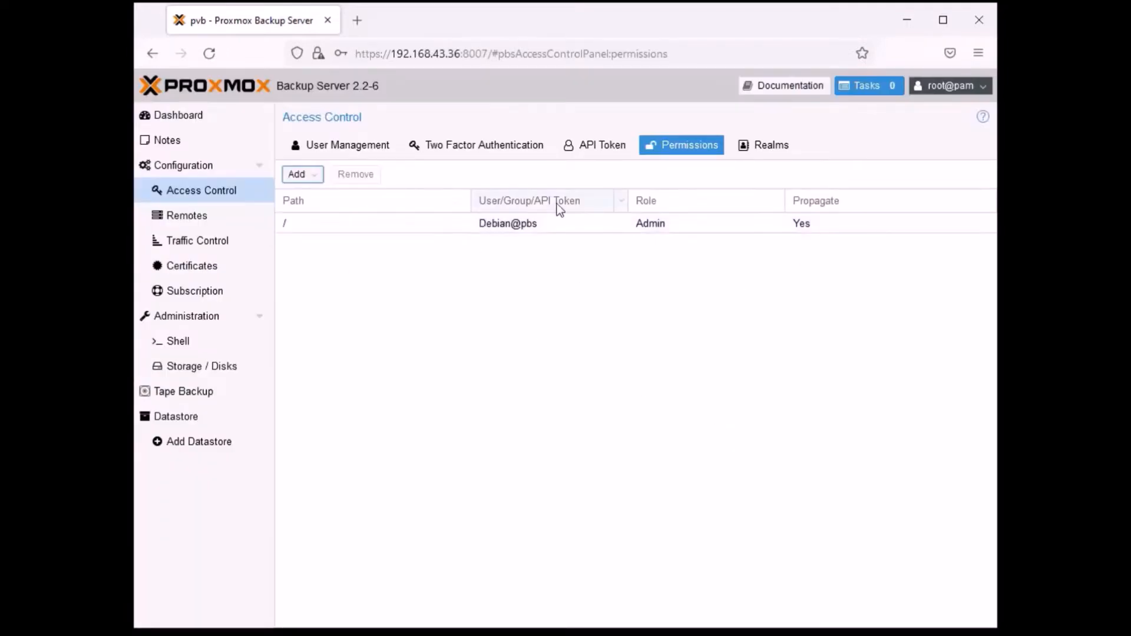
- Review the granted permissions of the Debian user, including those under /system, and close the overview
{"action": "left_click", "coordinate": [352, 155]}
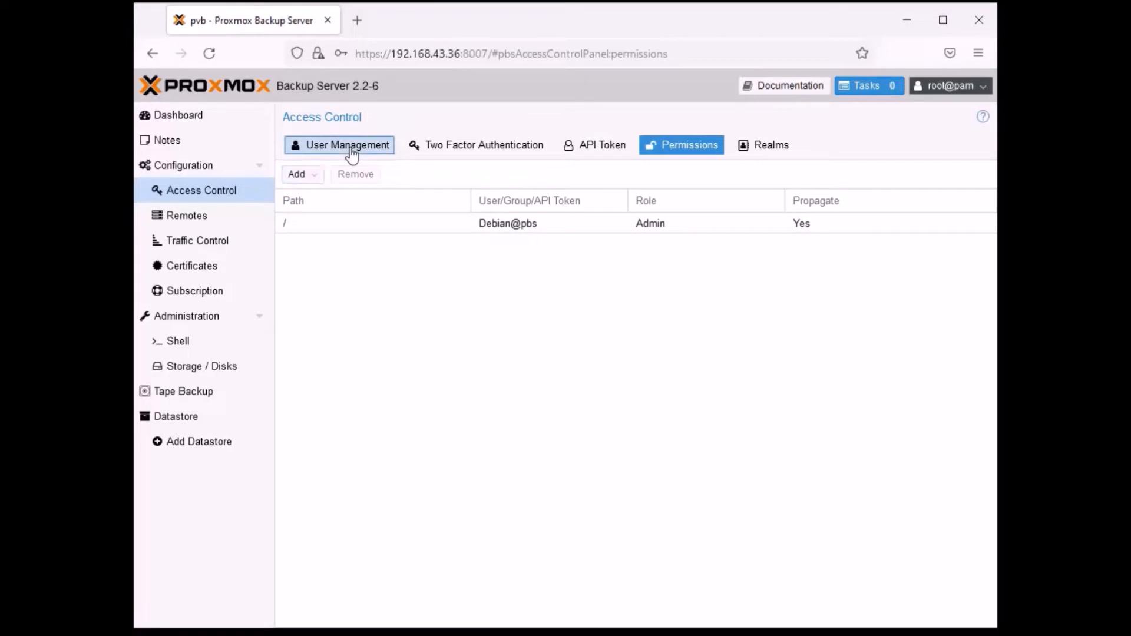
{"action": "left_click", "coordinate": [590, 175]}
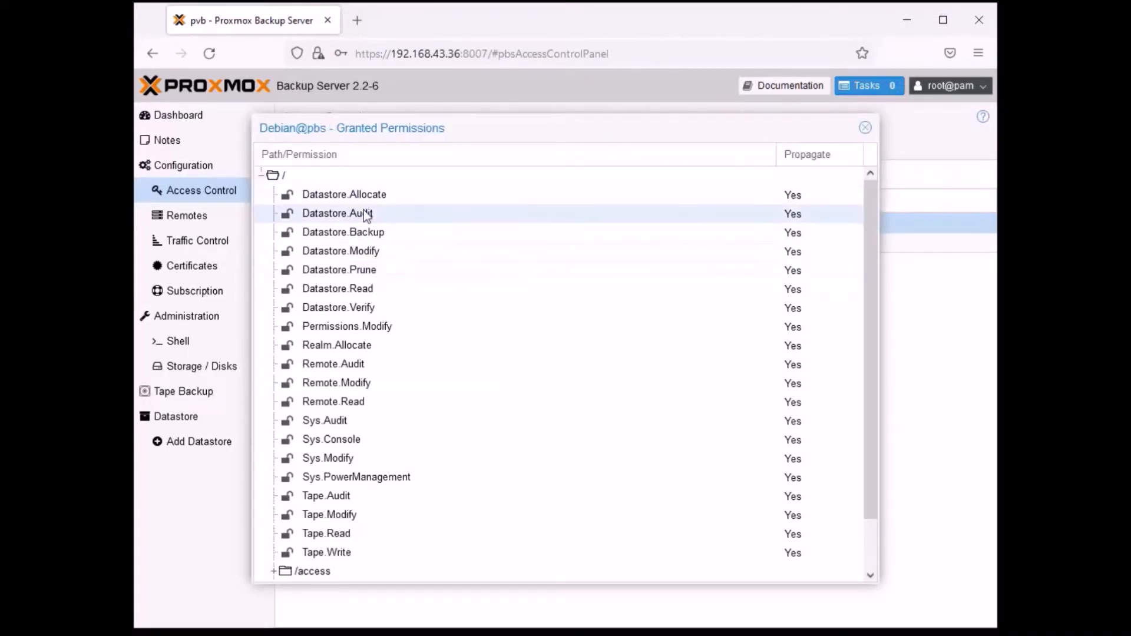
{"action": "scroll", "coordinate": [371, 242], "scroll_direction": "down", "scroll_amount": 2}
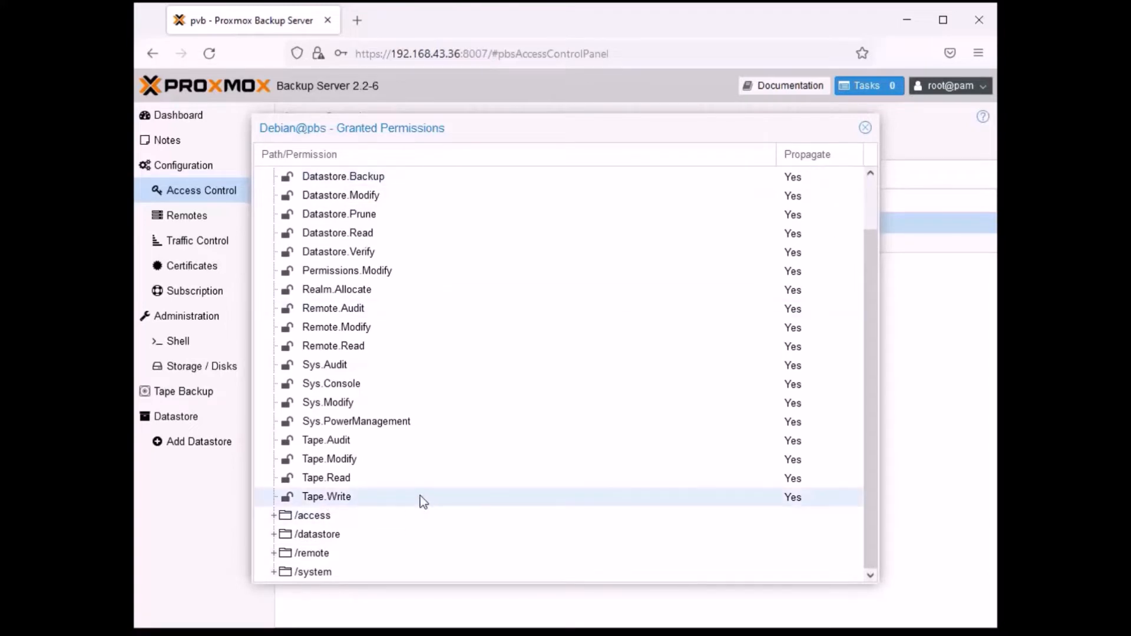
{"action": "double_click", "coordinate": [312, 572]}
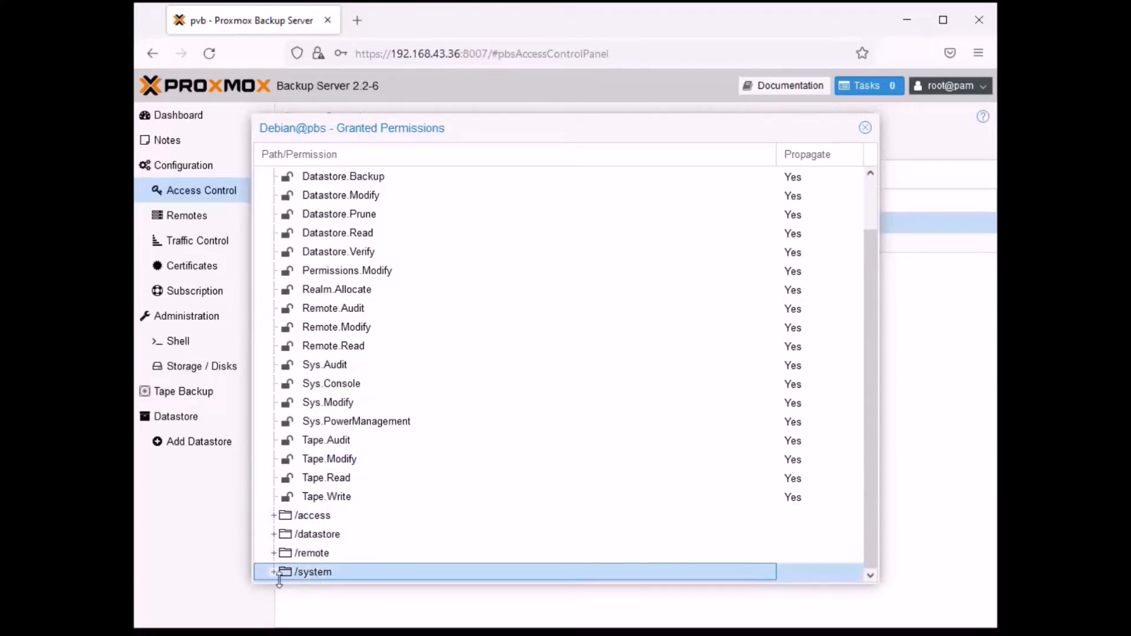
{"action": "scroll", "coordinate": [524, 433], "scroll_direction": "down", "scroll_amount": 5}
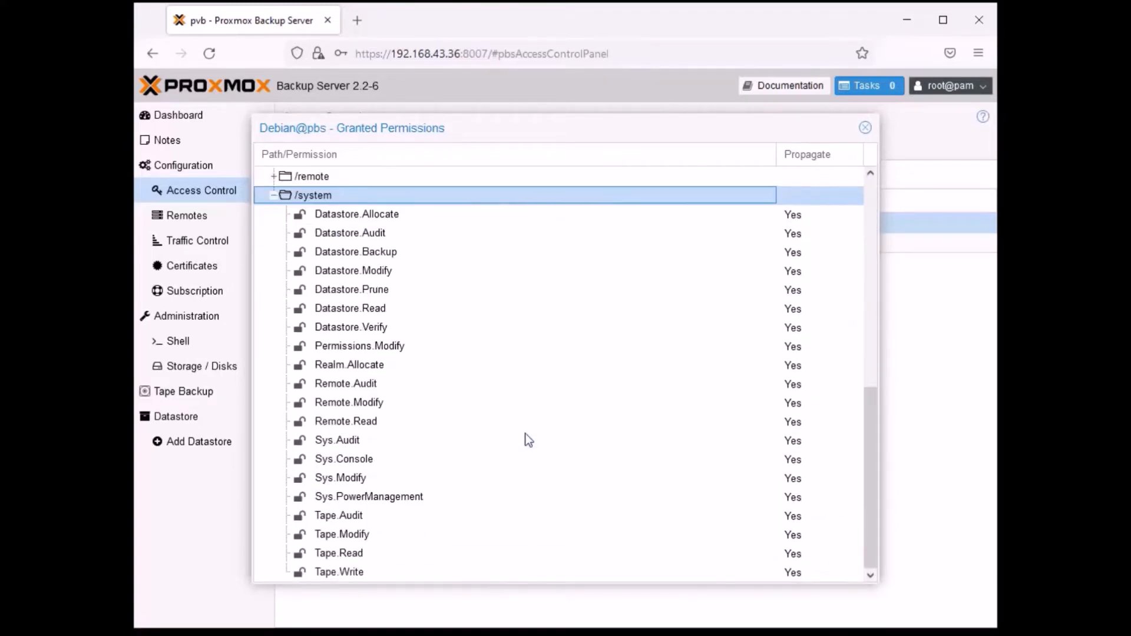
{"action": "scroll", "coordinate": [525, 440], "scroll_direction": "up", "scroll_amount": 8}
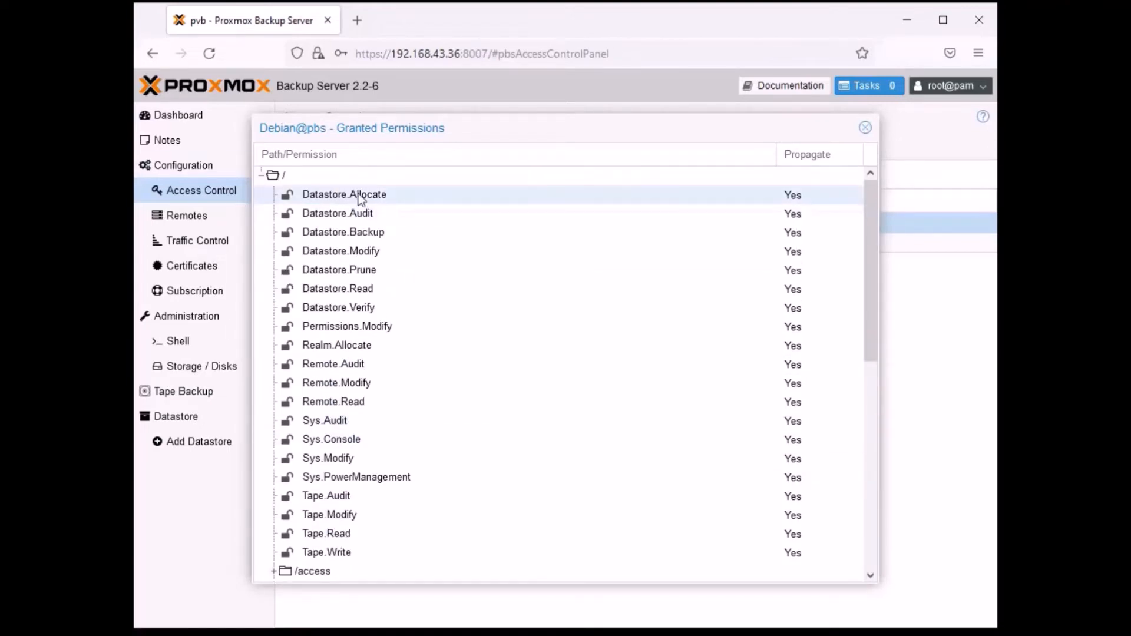
{"action": "left_click", "coordinate": [865, 129]}
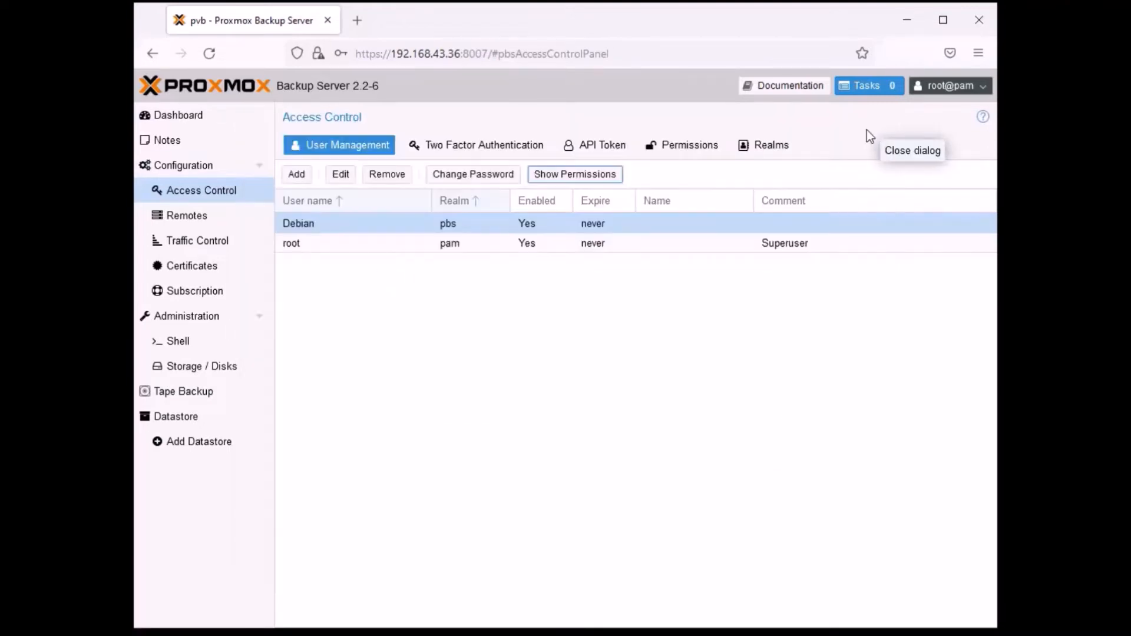
{"action": "left_click", "coordinate": [528, 309]}
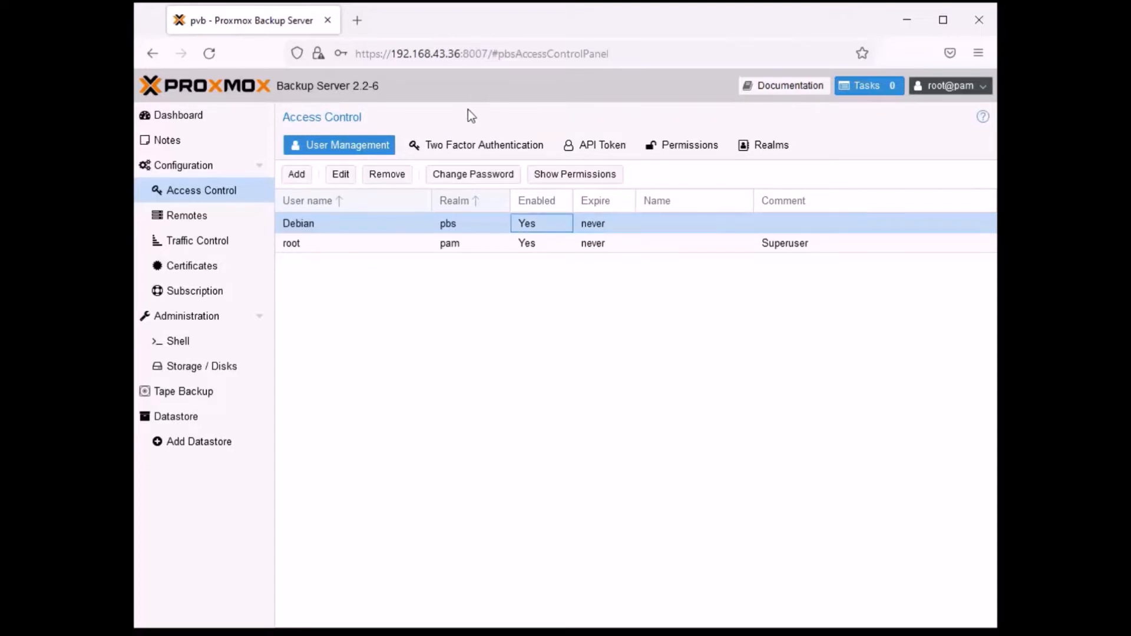
- View the TOTP login factor setup for the user Debian@pbs and close it without adding the factor
{"action": "left_click", "coordinate": [476, 154]}
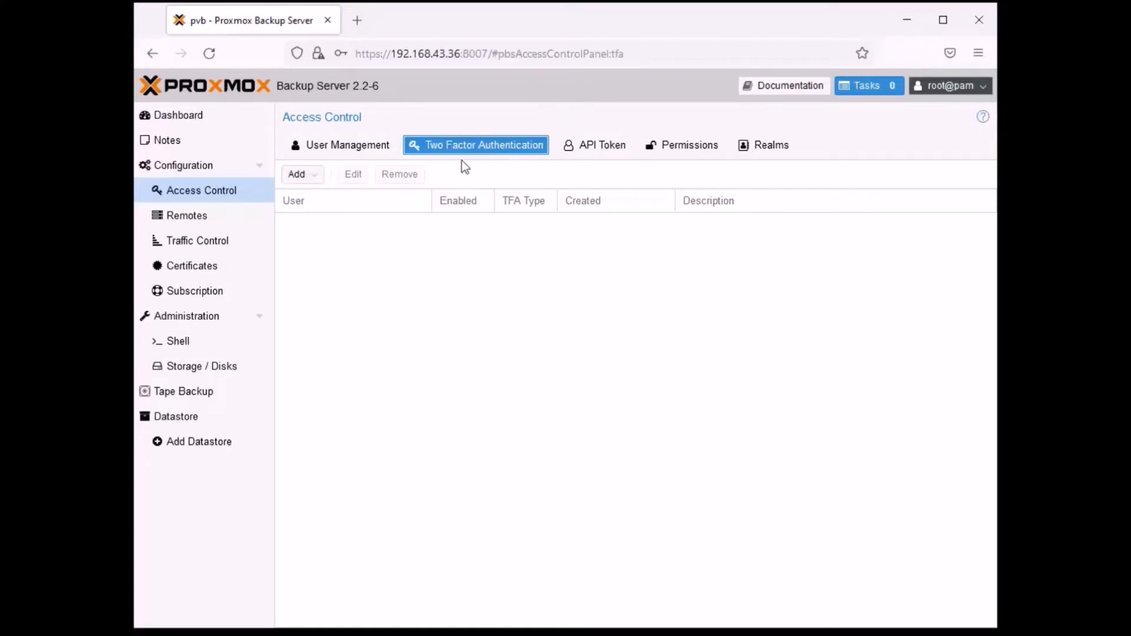
{"action": "left_click", "coordinate": [315, 176]}
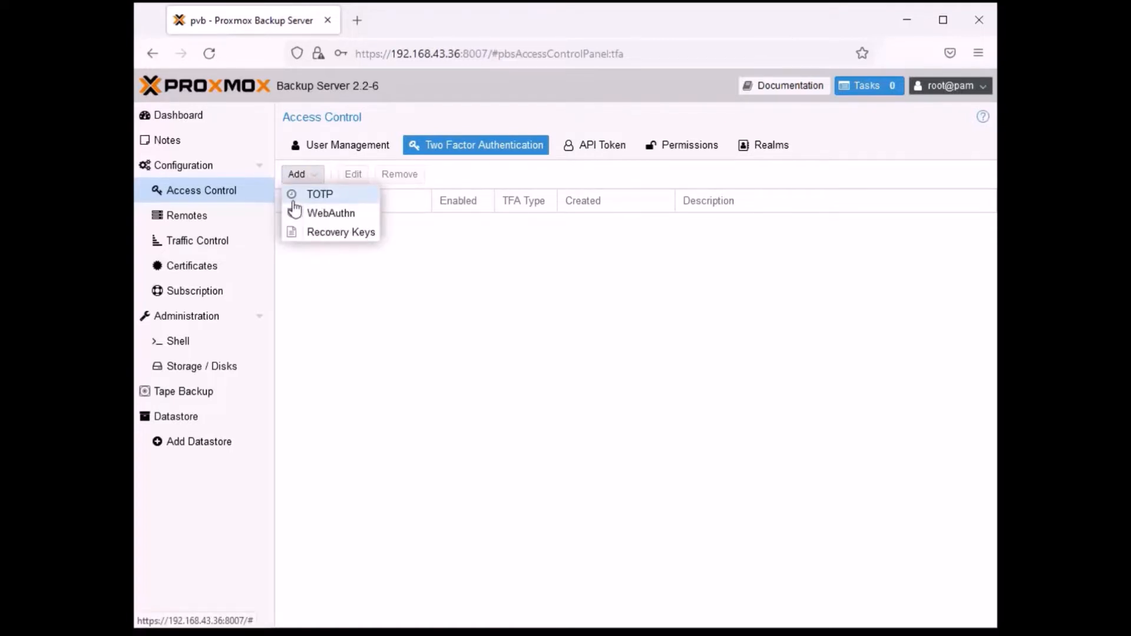
{"action": "left_click", "coordinate": [333, 201]}
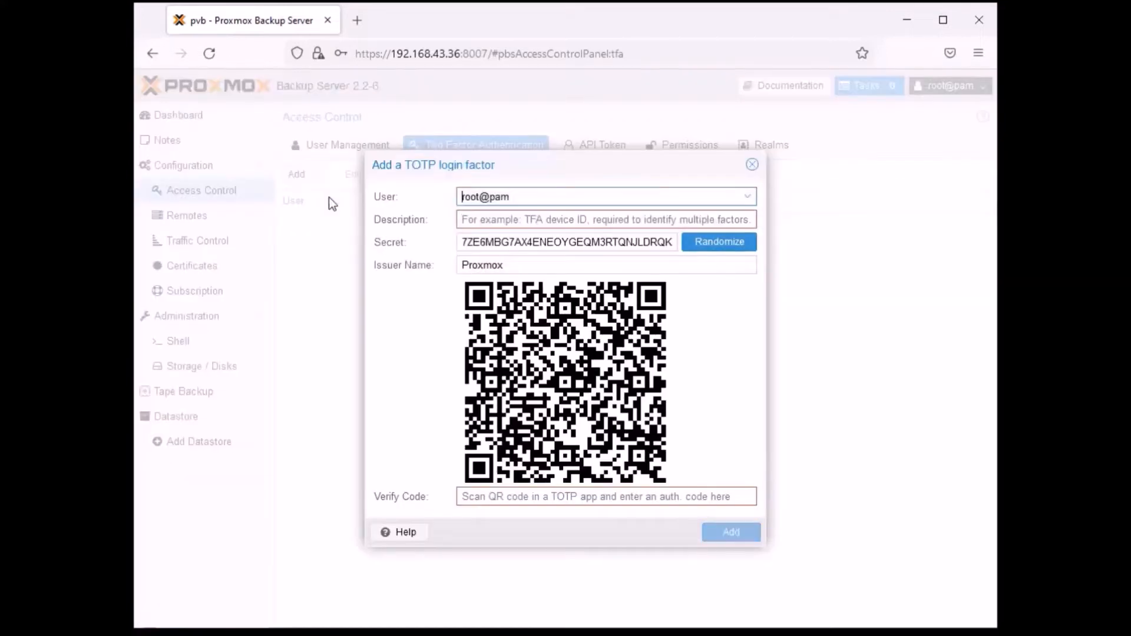
{"action": "left_click", "coordinate": [747, 201]}
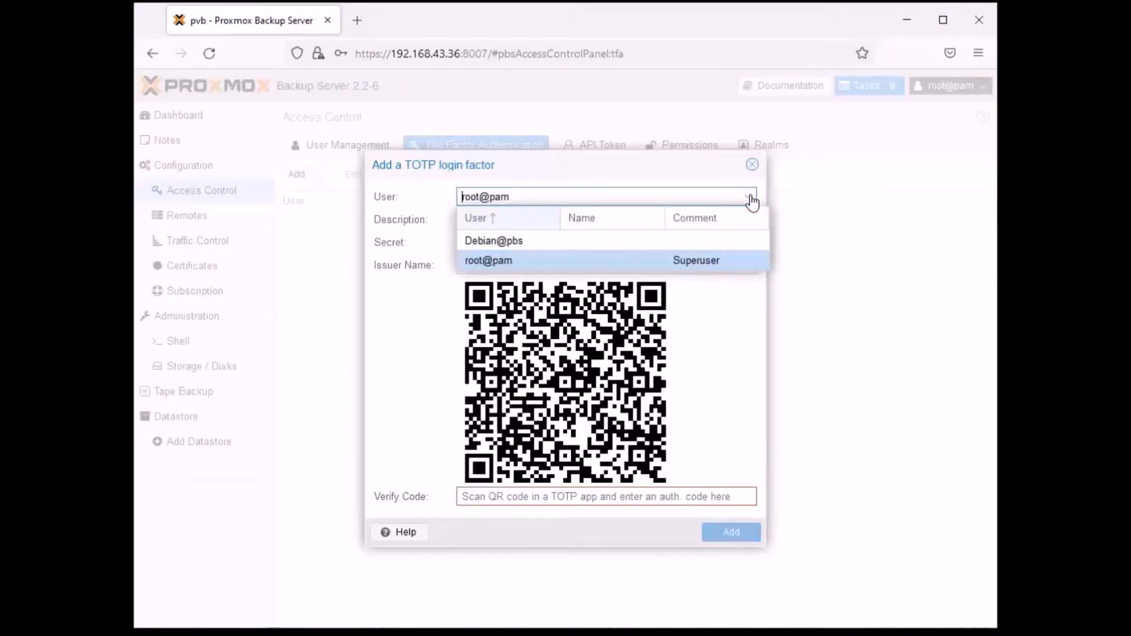
{"action": "left_click", "coordinate": [502, 242]}
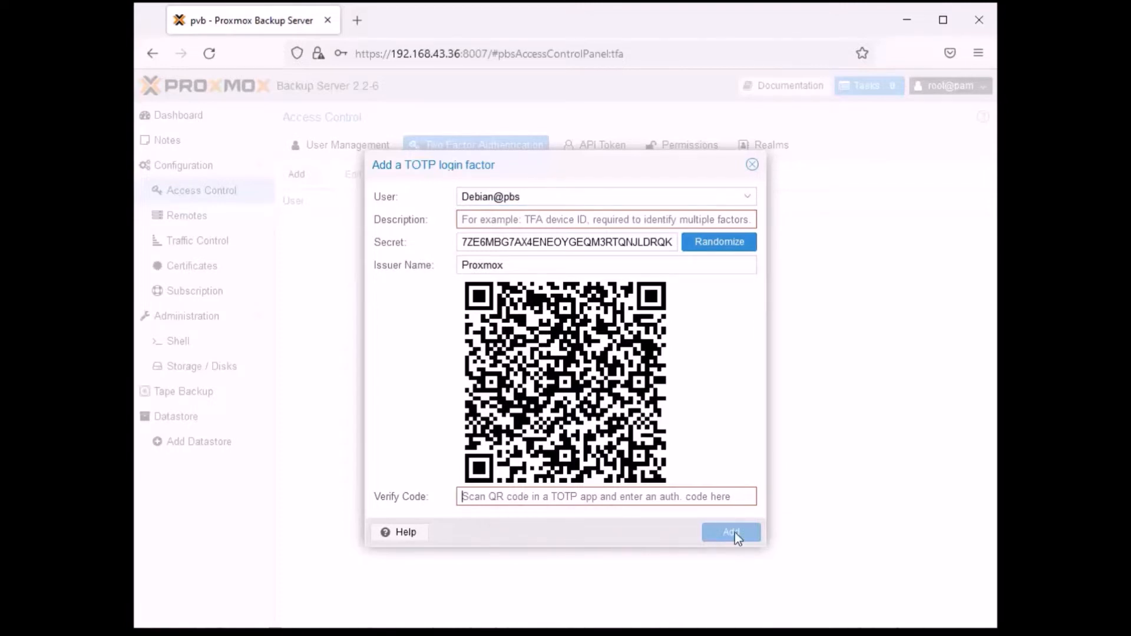
{"action": "left_click", "coordinate": [697, 497]}
{"action": "left_click_drag", "start_coordinate": [644, 168], "coordinate": [650, 163]}
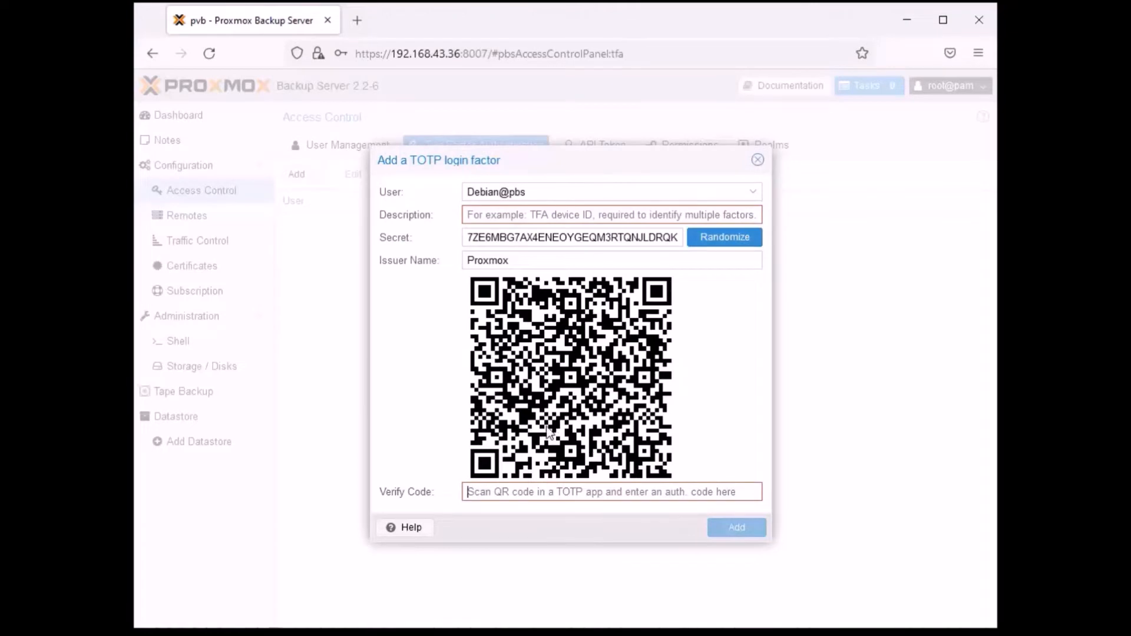
{"action": "left_click", "coordinate": [758, 163]}
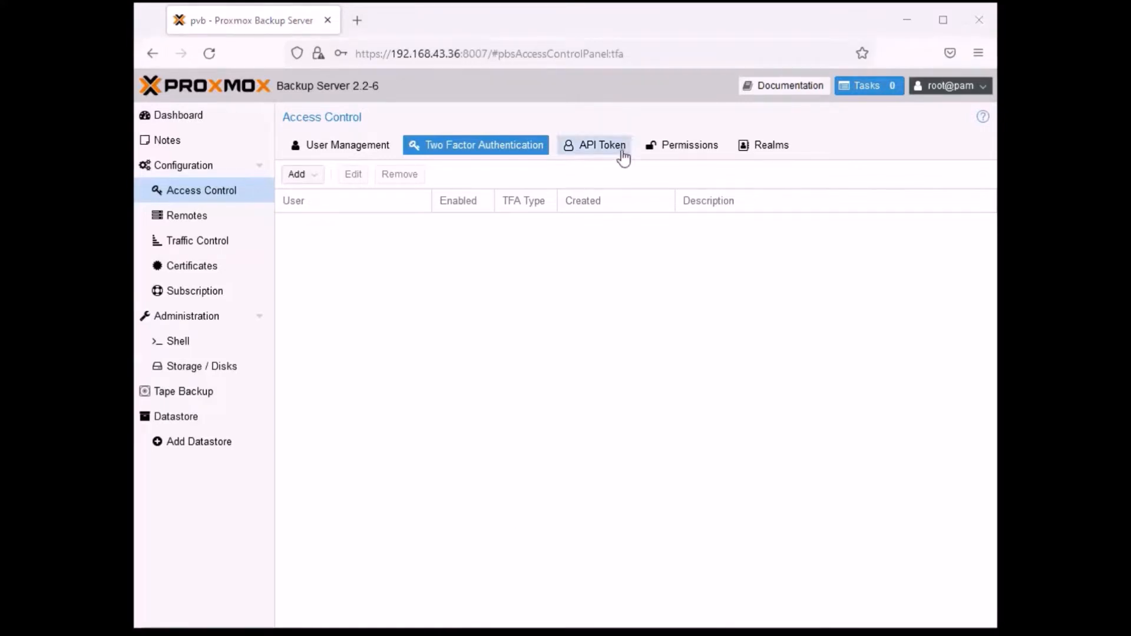
- View the form for adding an API token, close it without creating one, and open the Remotes configuration
{"action": "left_click", "coordinate": [595, 147]}
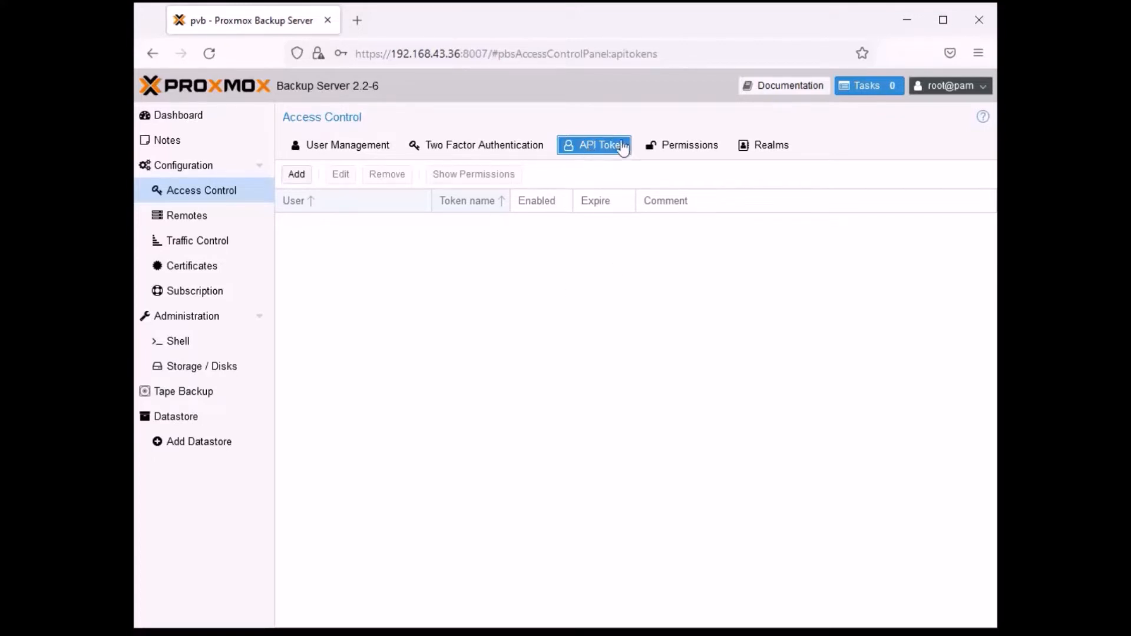
{"action": "left_click", "coordinate": [297, 176]}
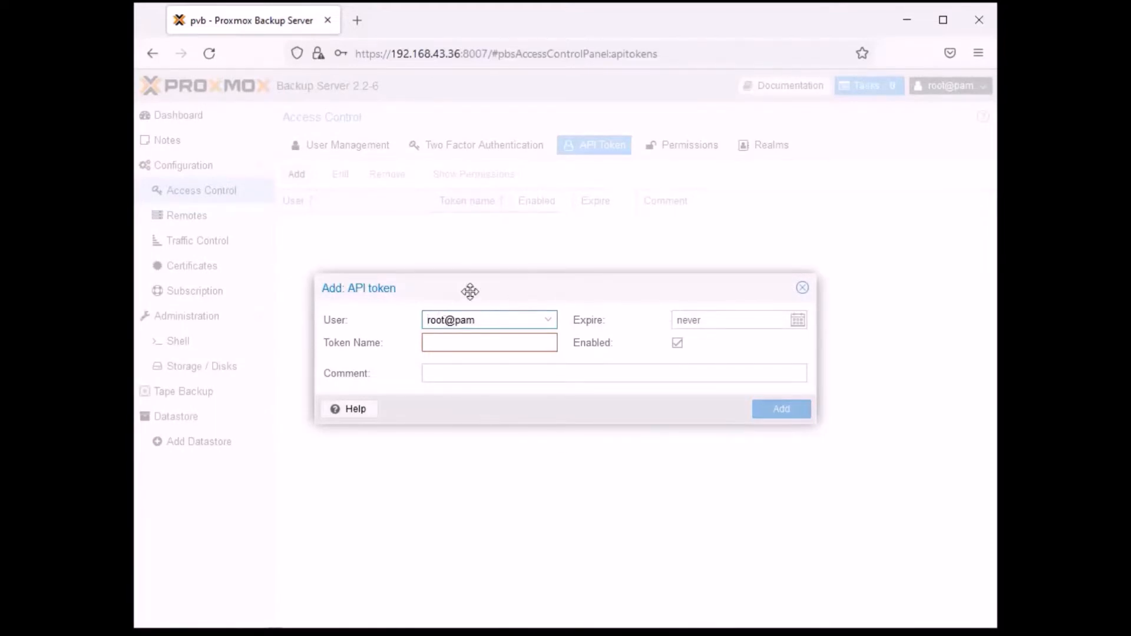
{"action": "left_click_drag", "start_coordinate": [471, 292], "coordinate": [481, 274]}
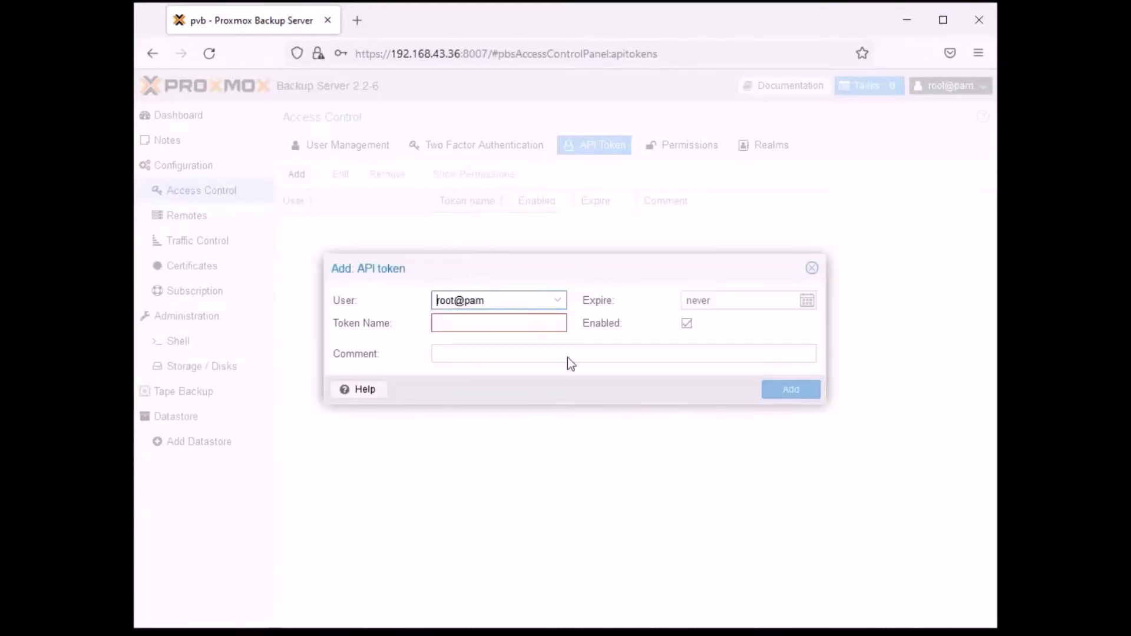
{"action": "left_click", "coordinate": [811, 269]}
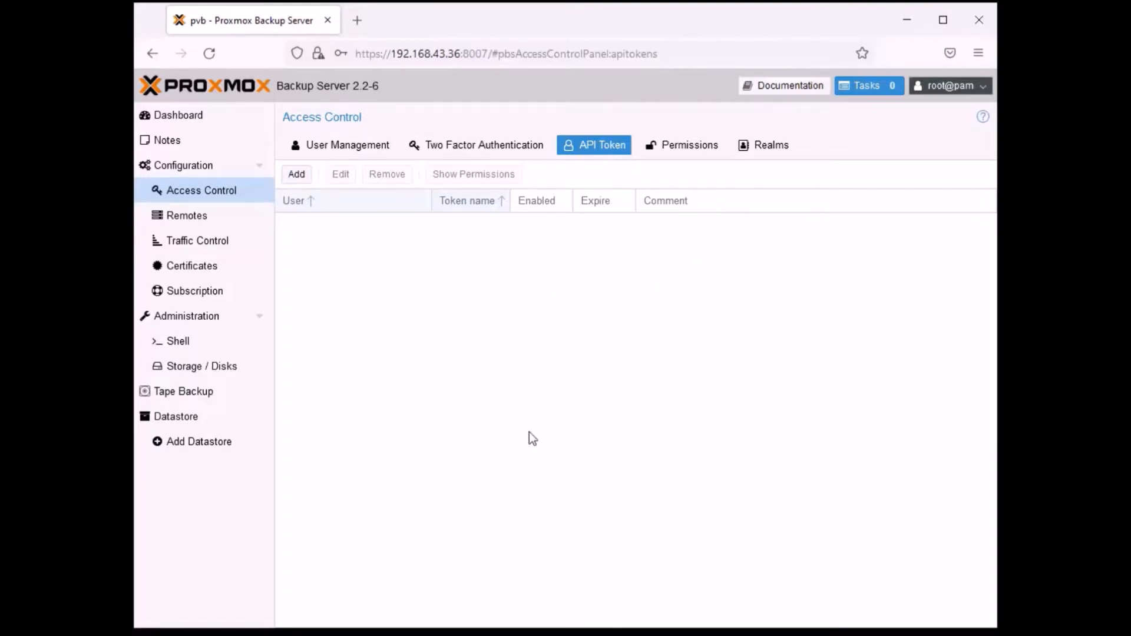
{"action": "left_click", "coordinate": [185, 222]}
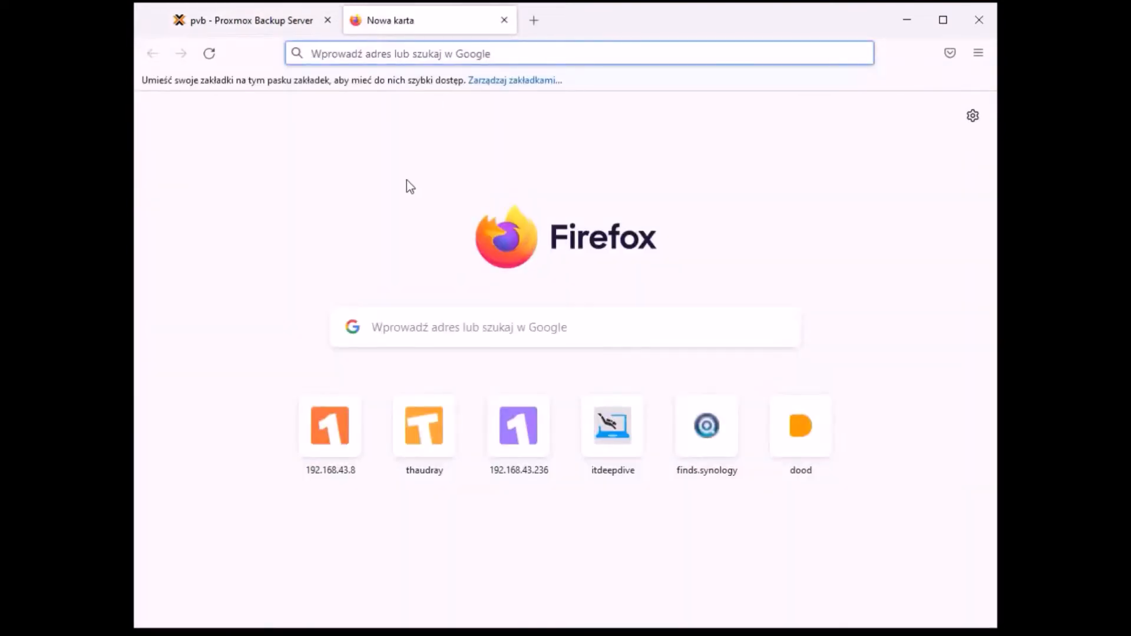
{"action": "type", "text": "https"}
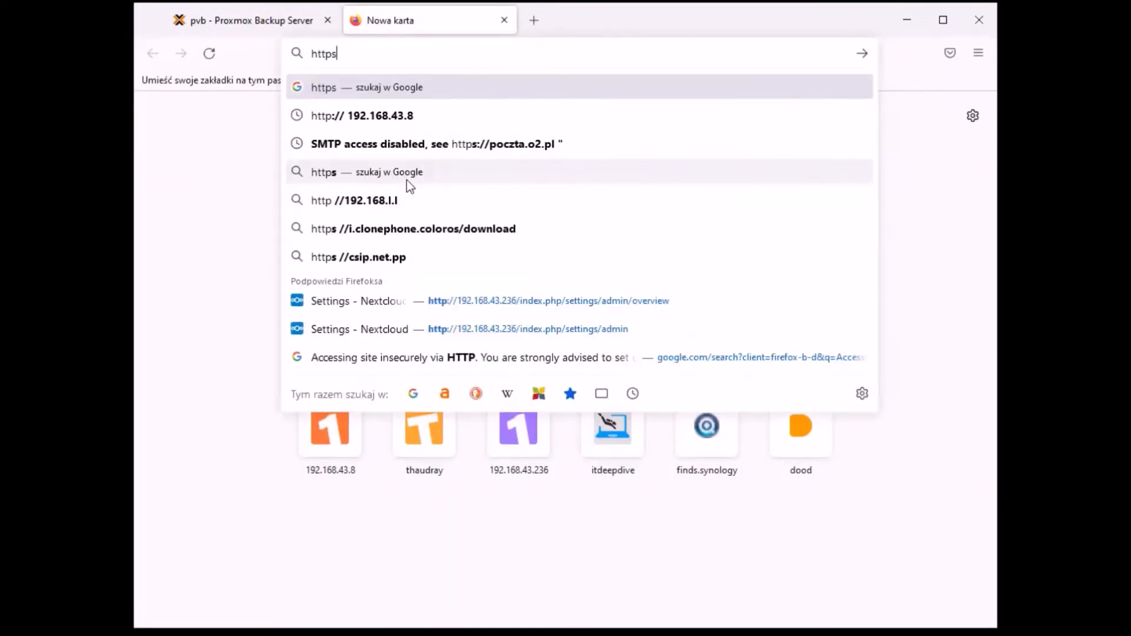
{"action": "type", "text": "://192.168"}
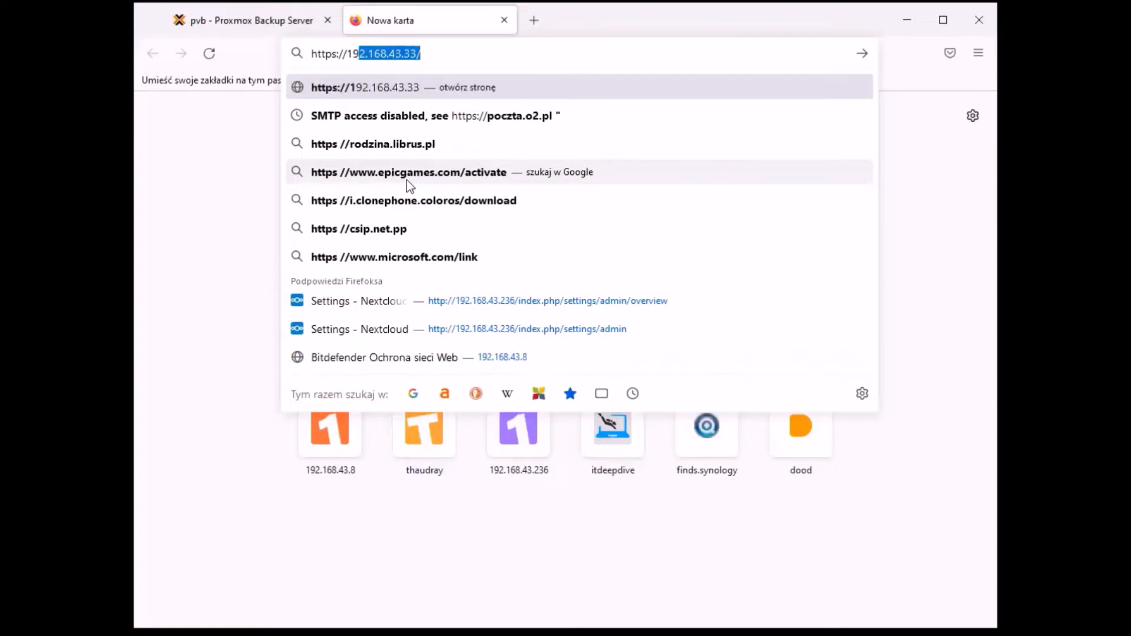
{"action": "type", "text": ".43."}
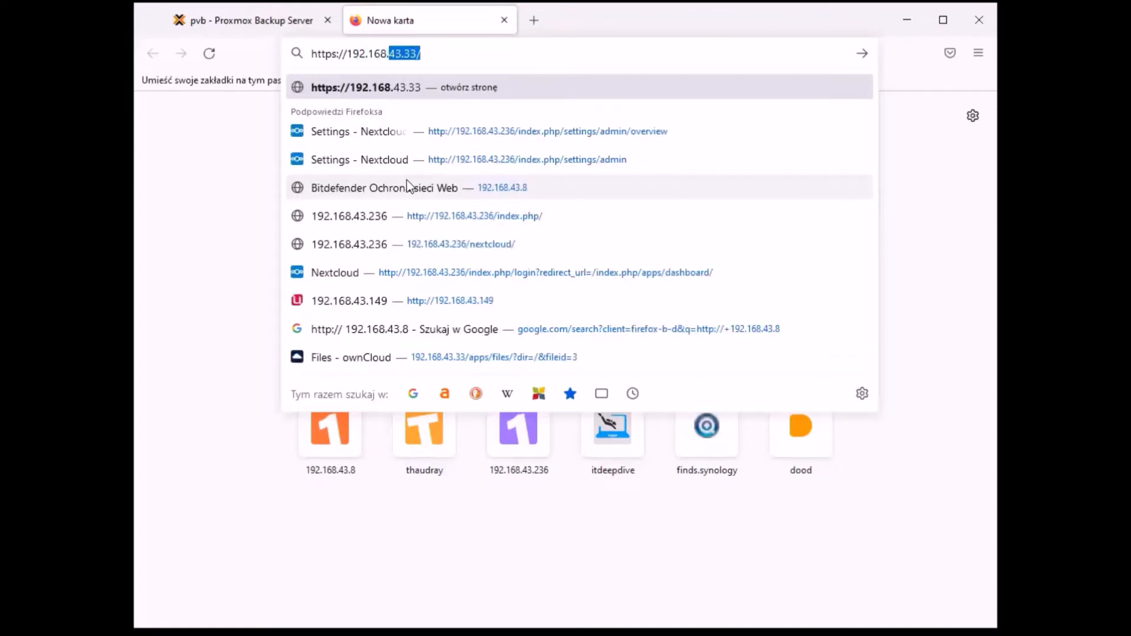
{"action": "type", "text": "33/"}
{"action": "key", "text": "BackSpace"}
{"action": "key", "text": "BackSpace"}
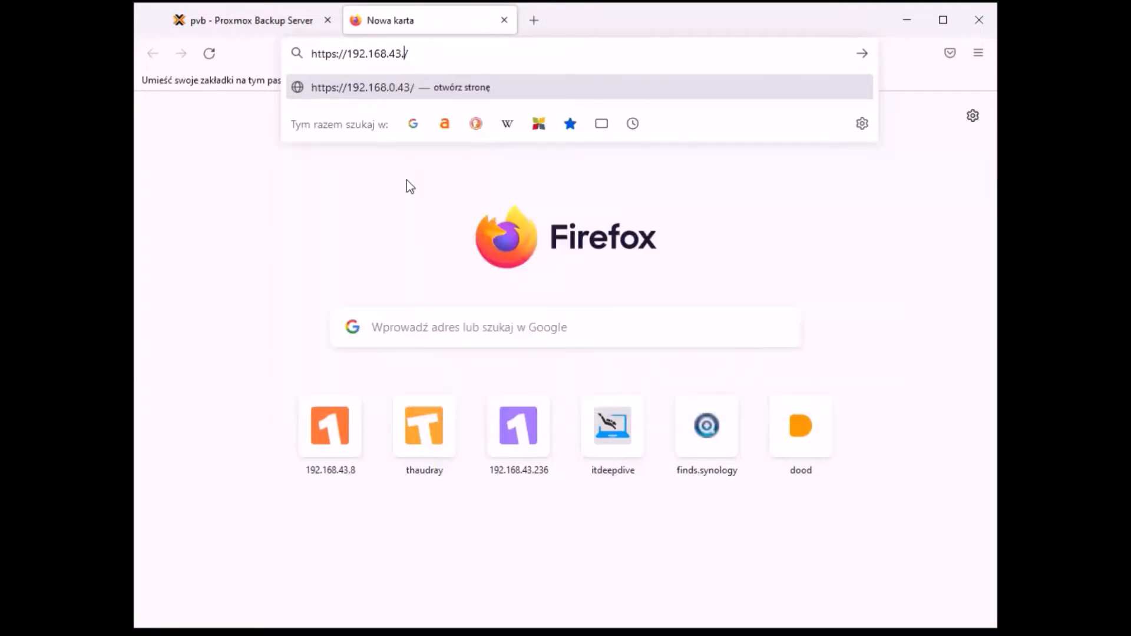
{"action": "type", "text": "8/"}
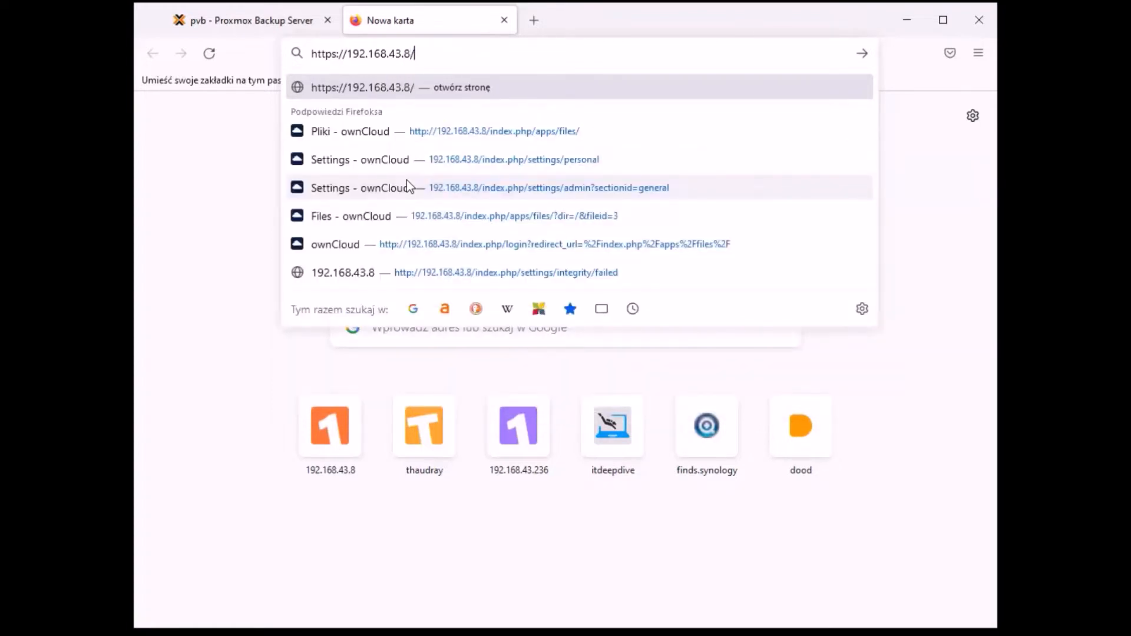
{"action": "type", "text": "8007"}
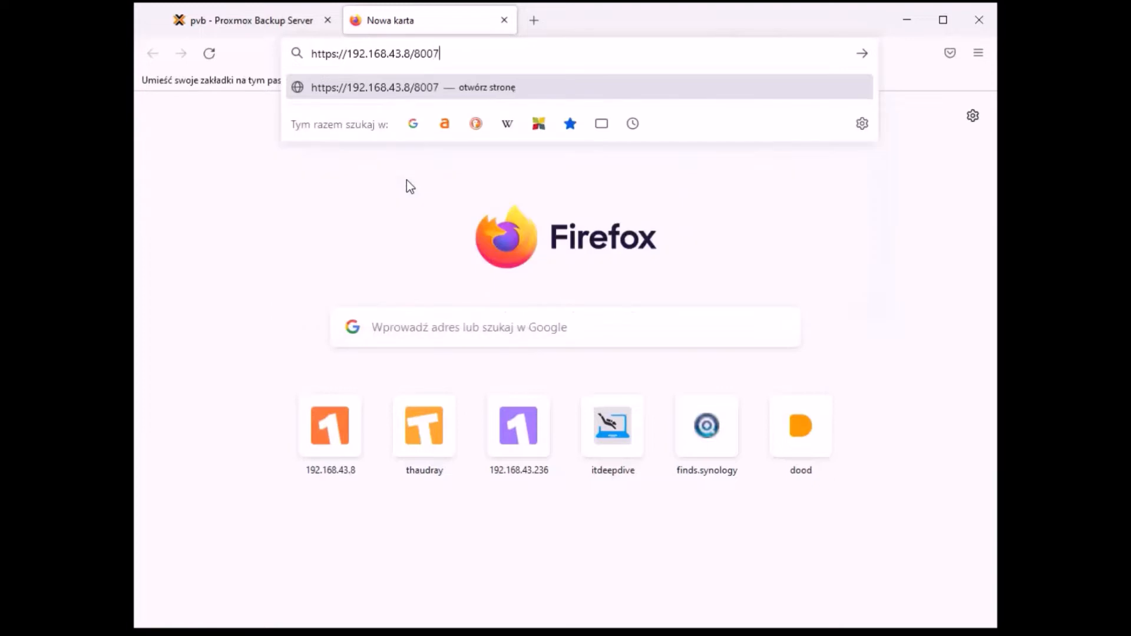
{"action": "key", "text": "Return"}
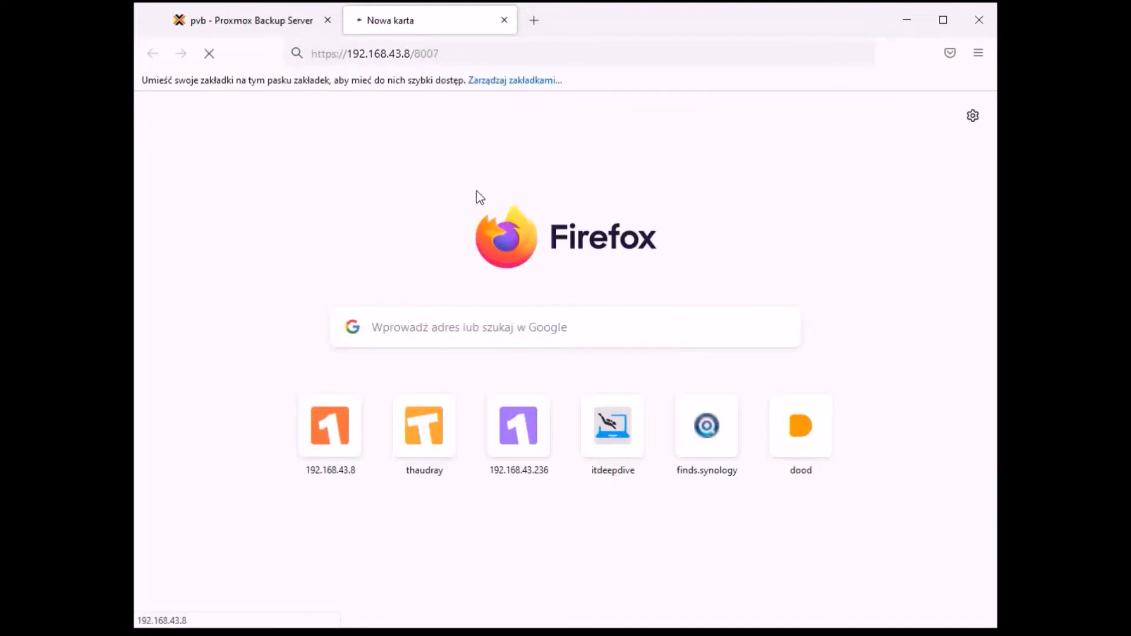
{"action": "left_click", "coordinate": [423, 50]}
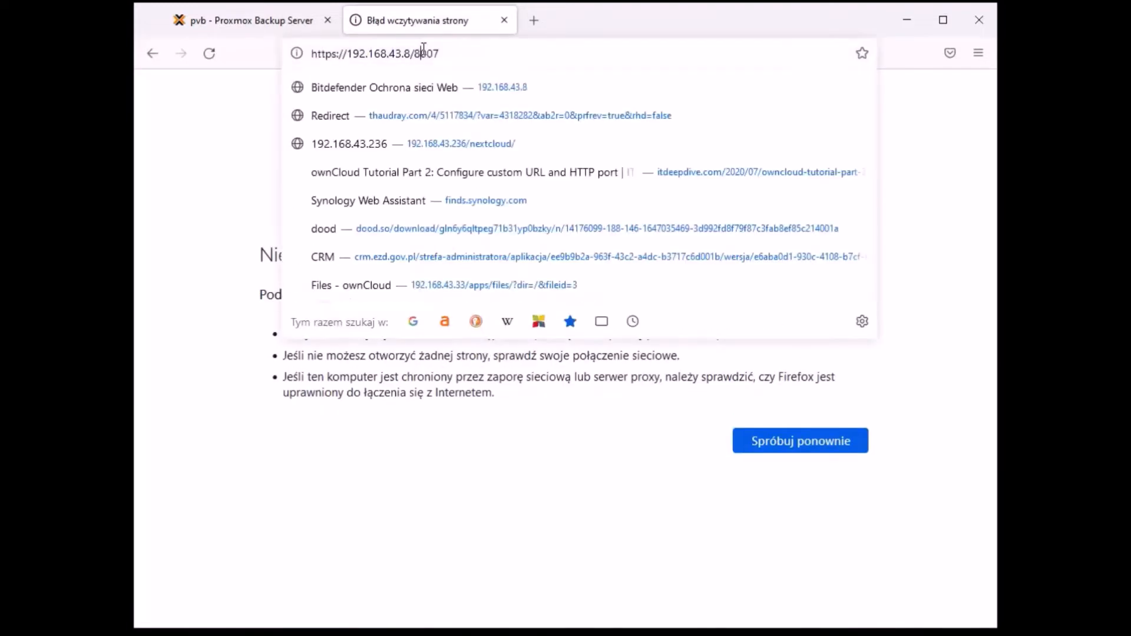
{"action": "left_click", "coordinate": [419, 53]}
{"action": "key", "text": "BackSpace"}
{"action": "type", "text": ":"}
{"action": "key", "text": "Return"}
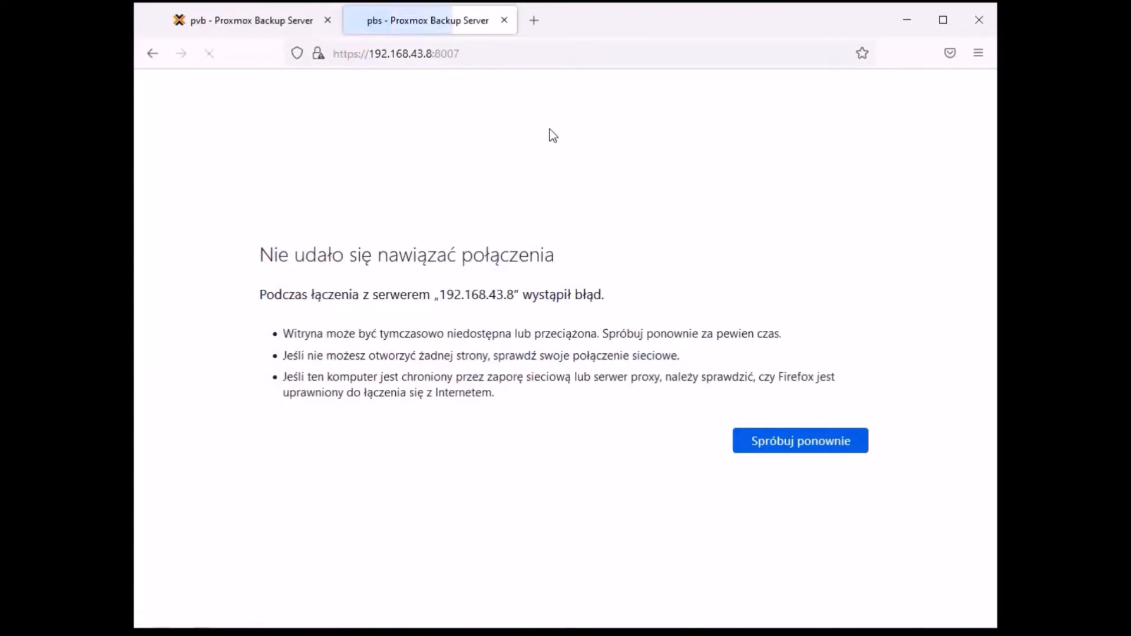
- Log in to the second backup server as root with the account password and dismiss the subscription notice
{"action": "type", "text": "root"}
{"action": "key", "text": "Tab"}
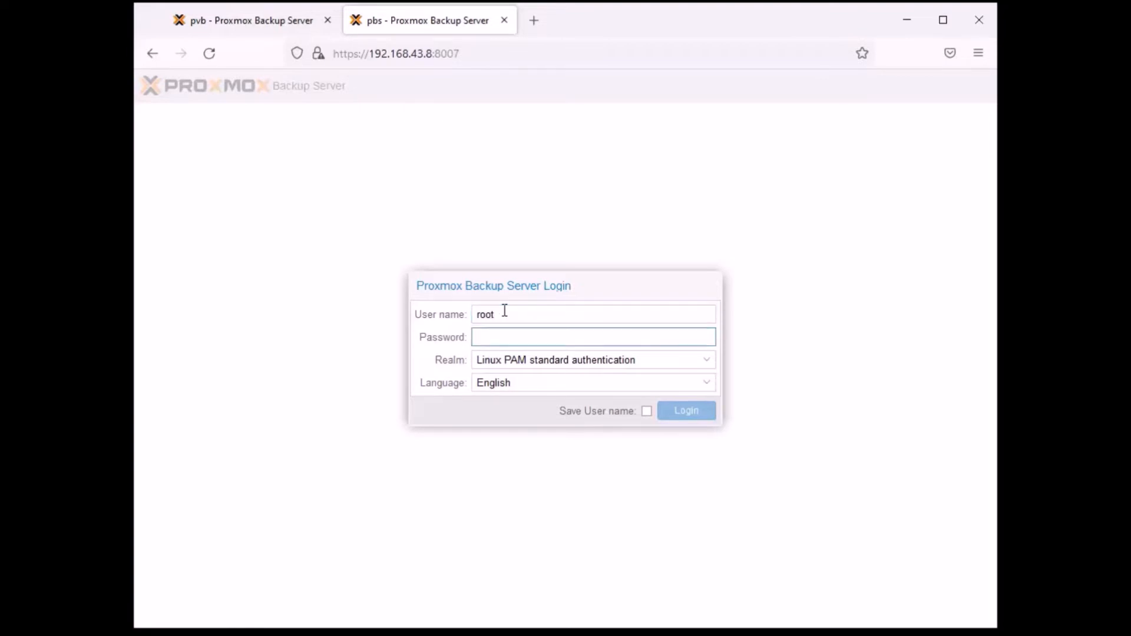
{"action": "type", "text": "*********"}
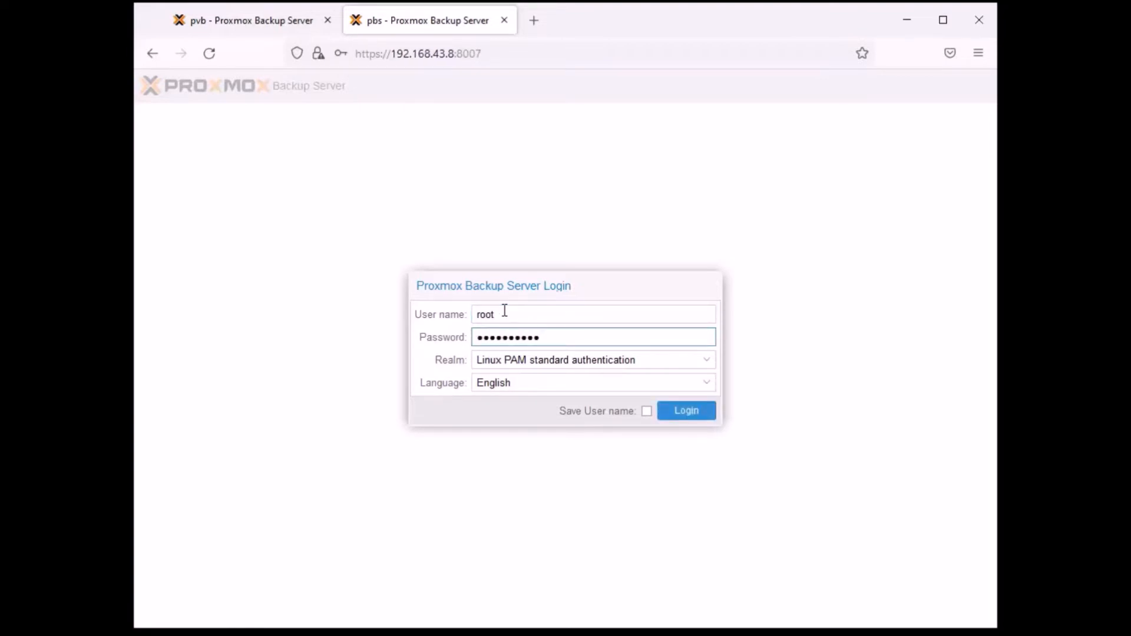
{"action": "key", "text": "Return"}
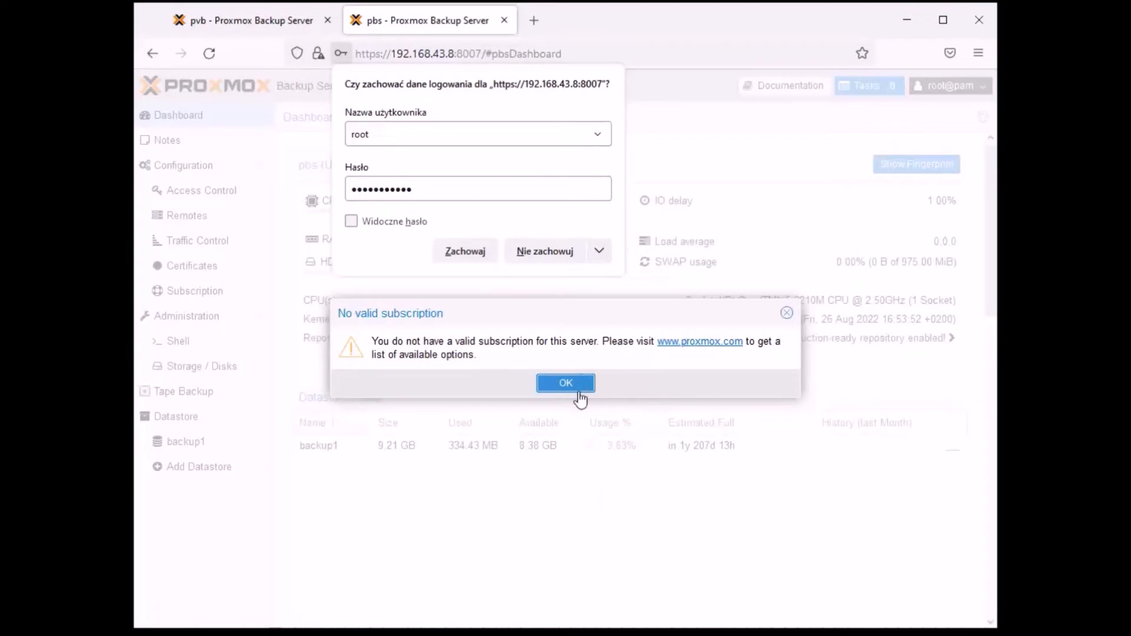
{"action": "left_click", "coordinate": [579, 393]}
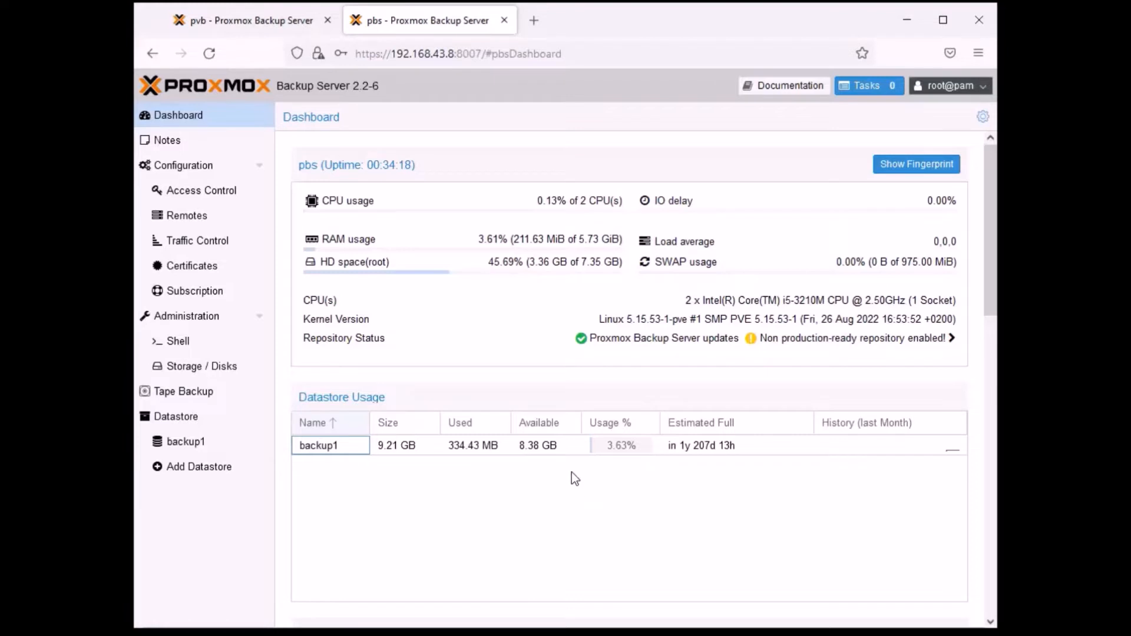
- Examine the pbs server's dashboard, comparing its root disk space with the usage of the backup1 datastore
{"action": "left_click", "coordinate": [253, 20]}
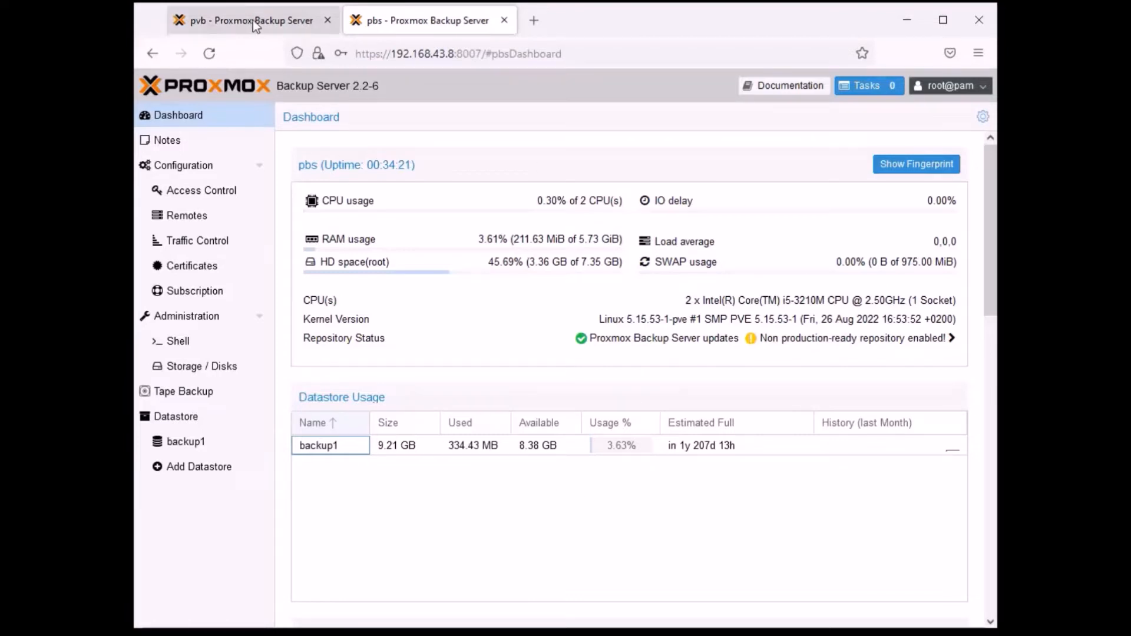
{"action": "left_click", "coordinate": [437, 26]}
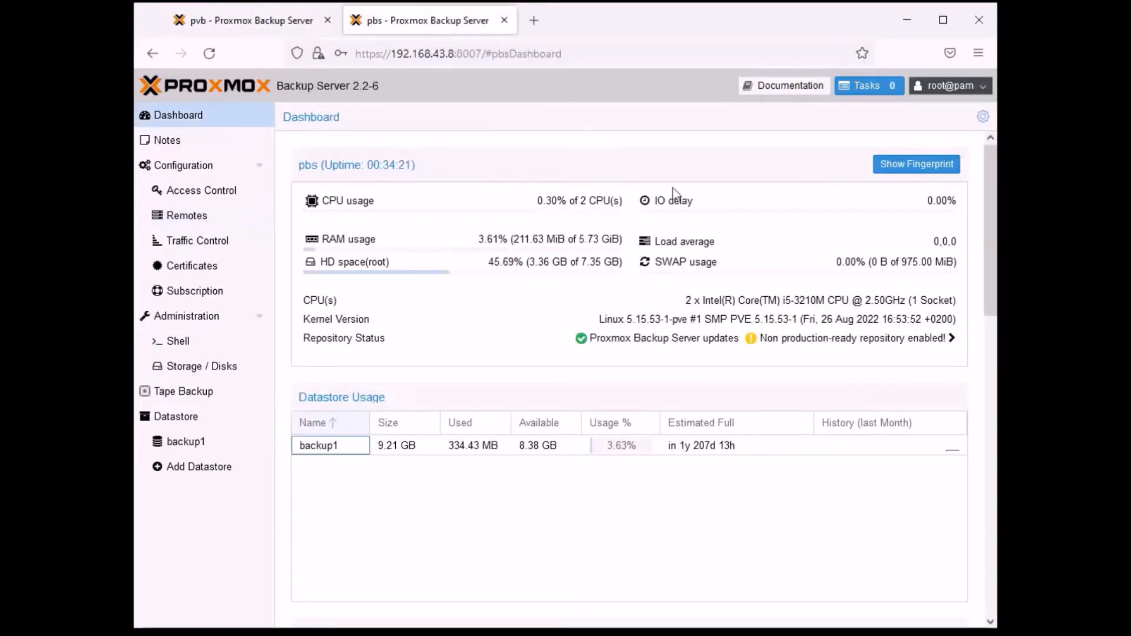
{"action": "left_click", "coordinate": [471, 446]}
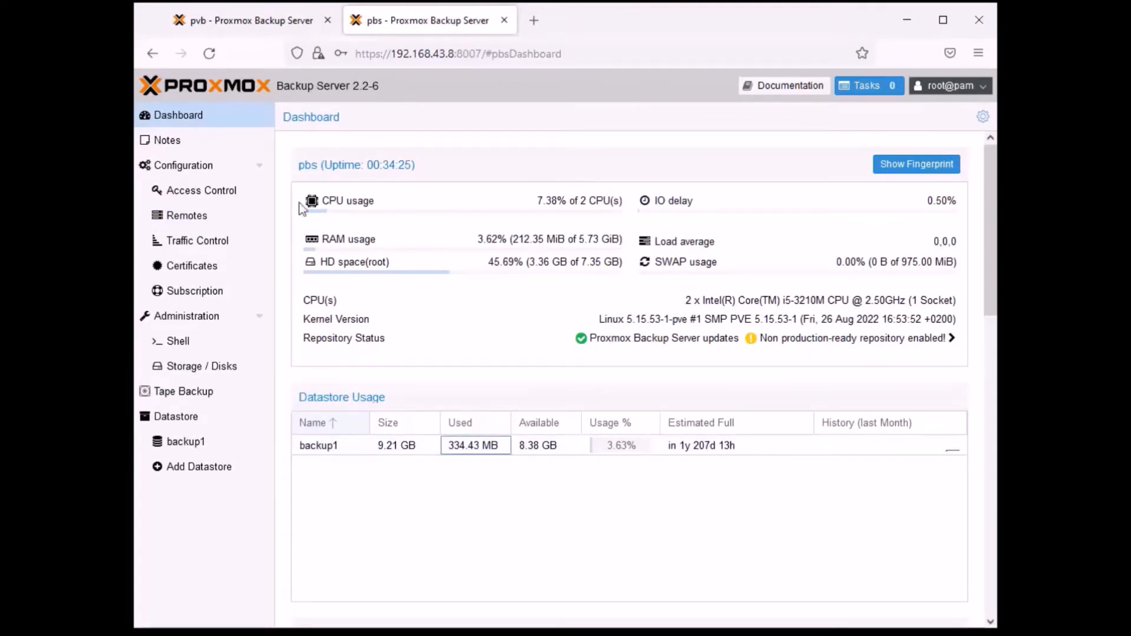
{"action": "key", "text": "Right"}
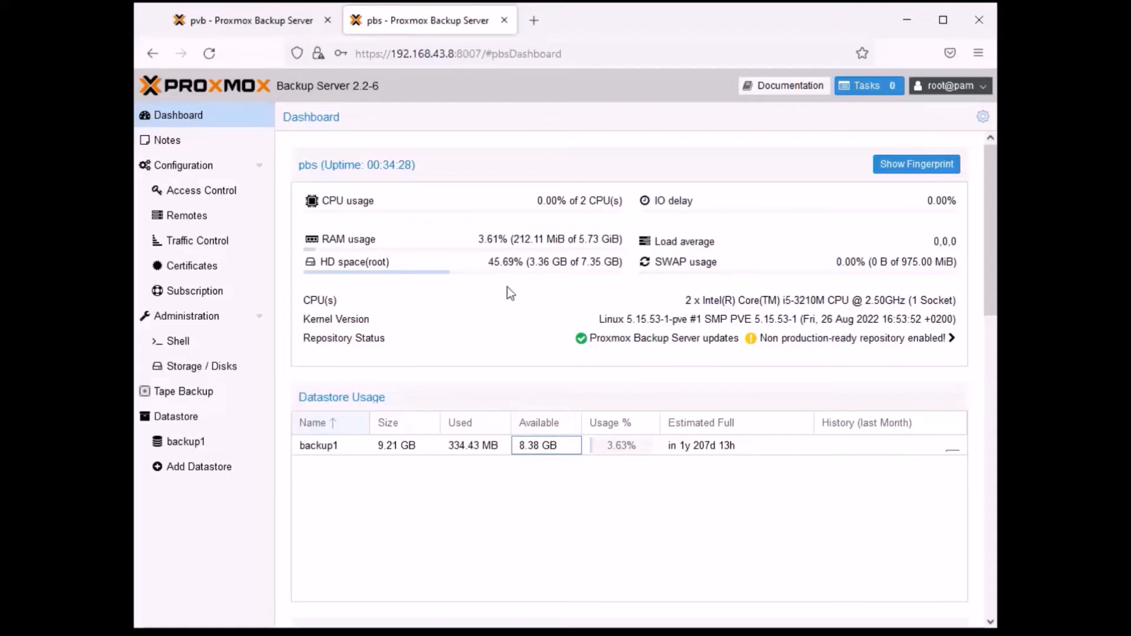
{"action": "left_click_drag", "start_coordinate": [626, 261], "coordinate": [569, 278]}
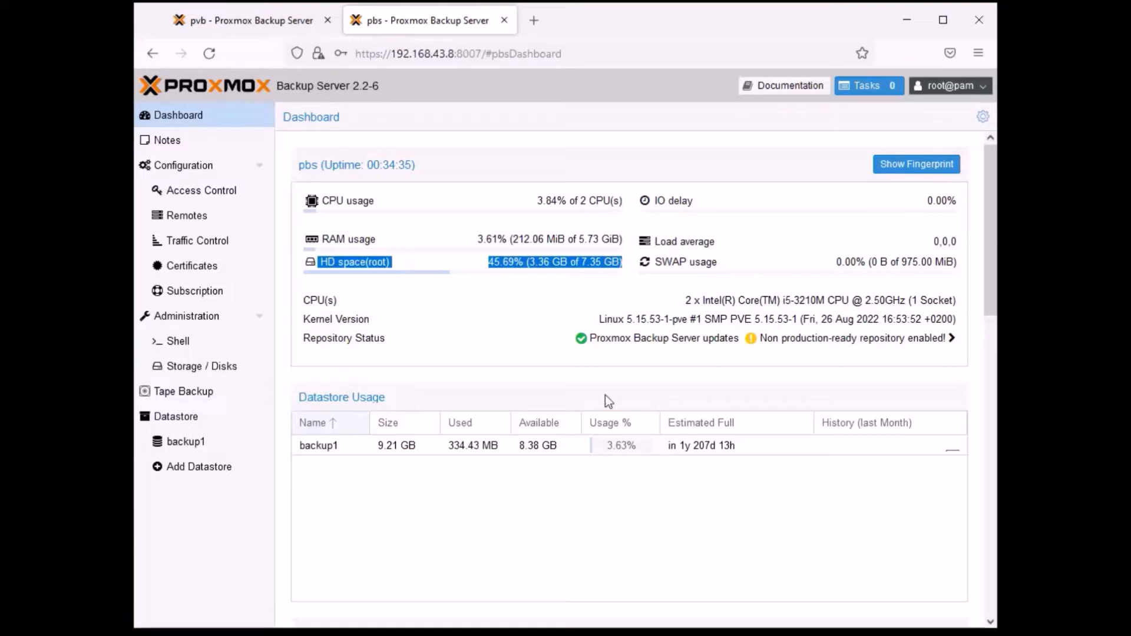
{"action": "left_click", "coordinate": [545, 501]}
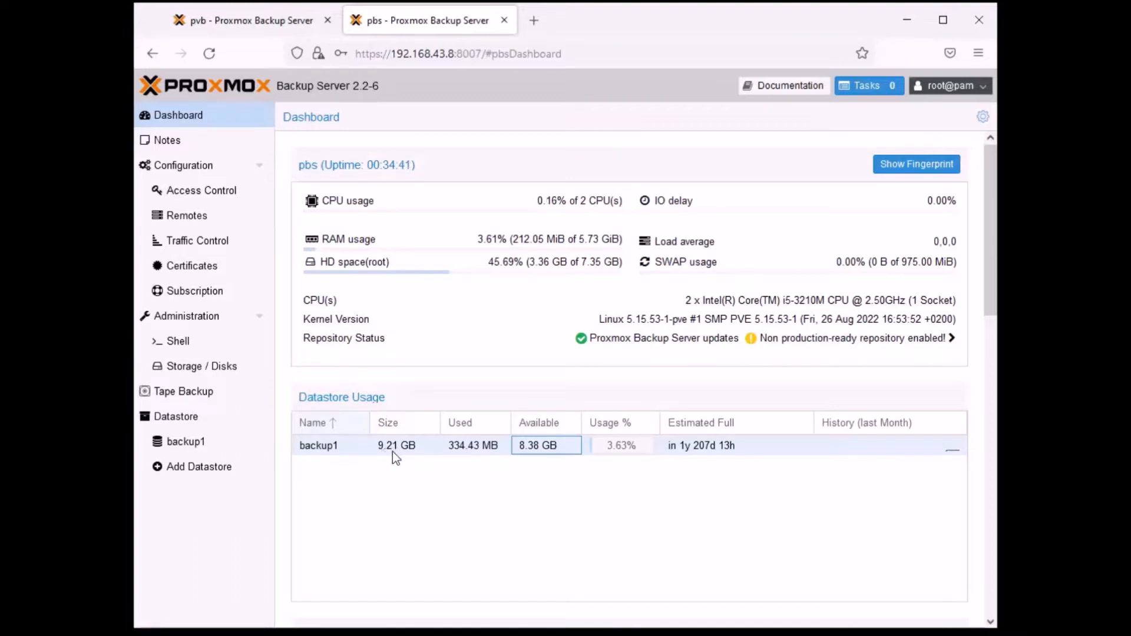
- Switch to the pvb server and check the root disk space on its dashboard
{"action": "left_click", "coordinate": [275, 28]}
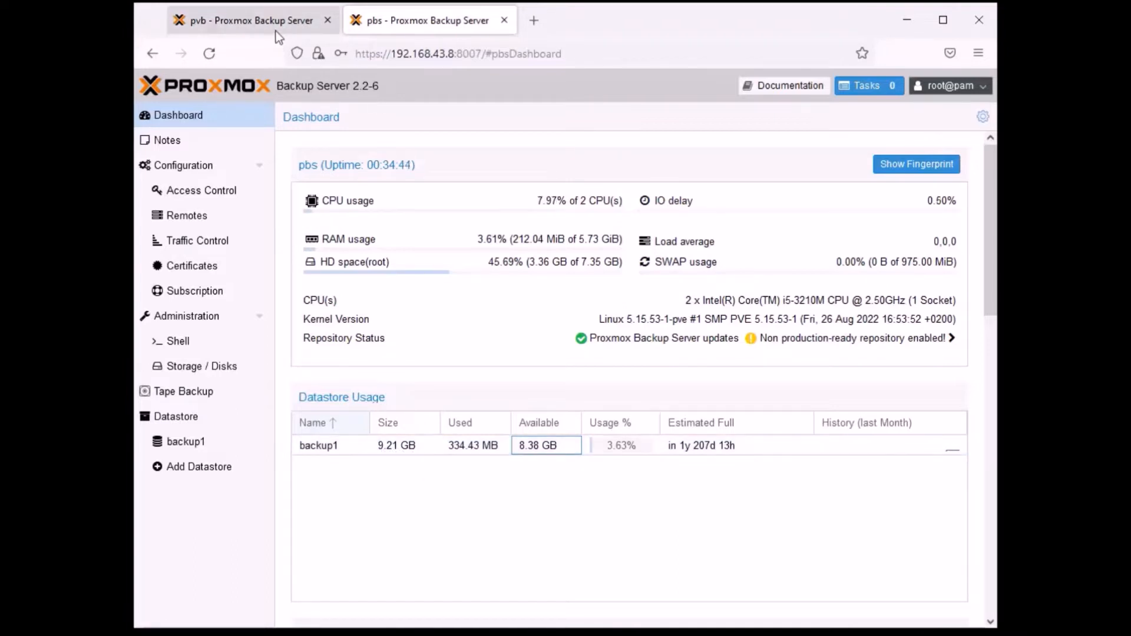
{"action": "left_click", "coordinate": [193, 116]}
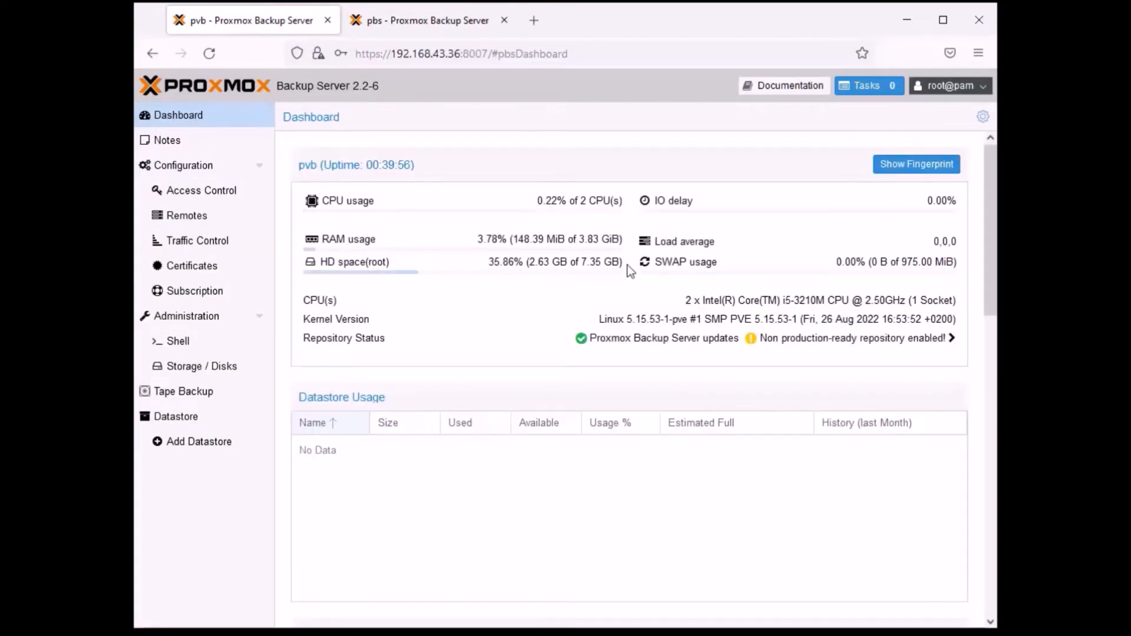
{"action": "left_click_drag", "start_coordinate": [628, 273], "coordinate": [574, 290]}
{"action": "left_click", "coordinate": [588, 316]}
- Inspect the sizes of the disks /dev/sdb and /dev/sda in the pvb server's storage overview
{"action": "left_click", "coordinate": [212, 375]}
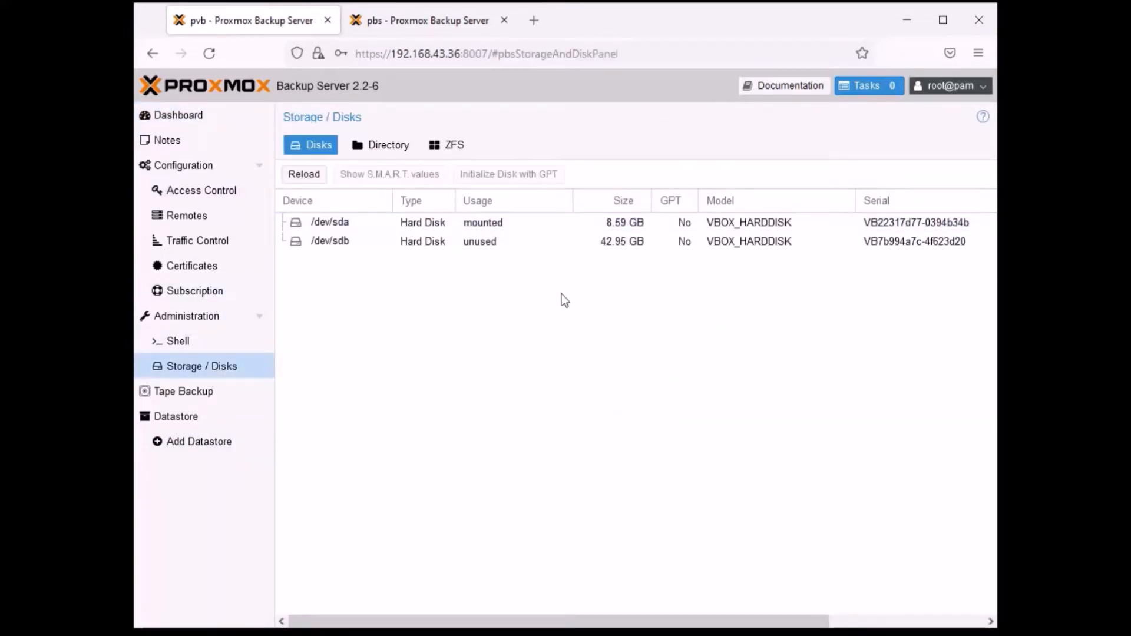
{"action": "left_click", "coordinate": [618, 245]}
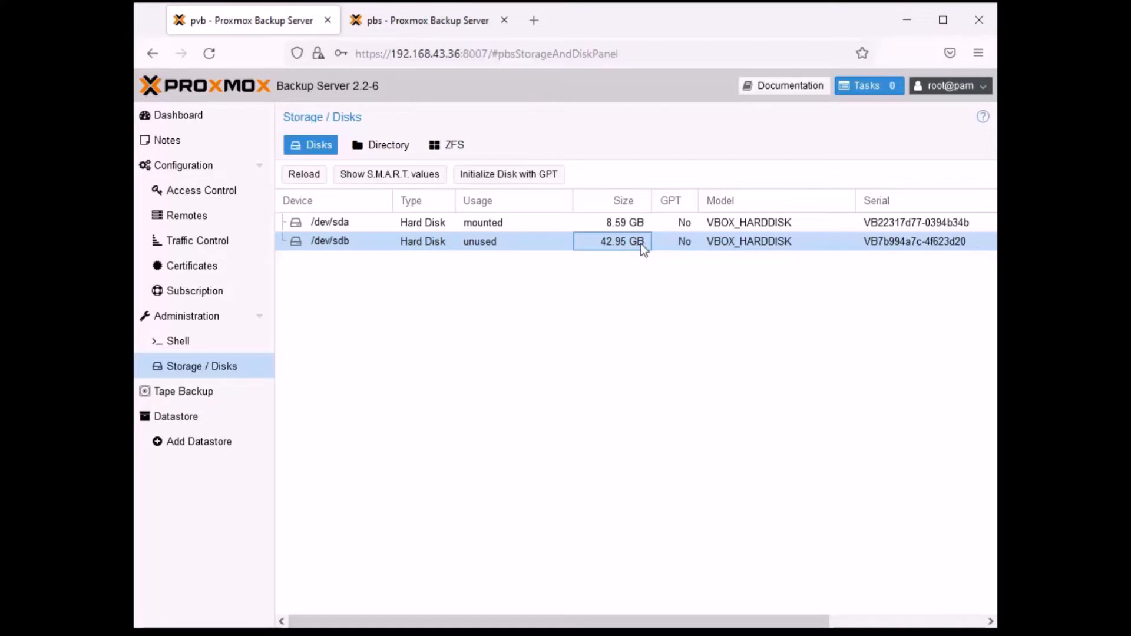
{"action": "left_click", "coordinate": [619, 222]}
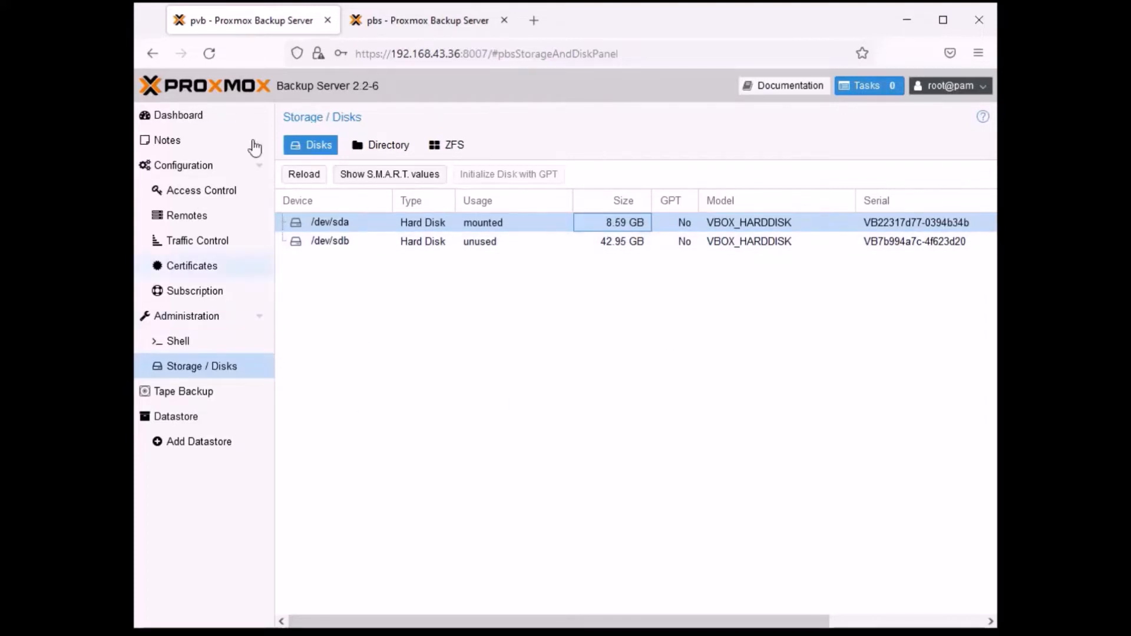
- Switch to the pbs server and inspect the sizes of its disks /dev/sda and /dev/sdb
{"action": "left_click", "coordinate": [434, 20]}
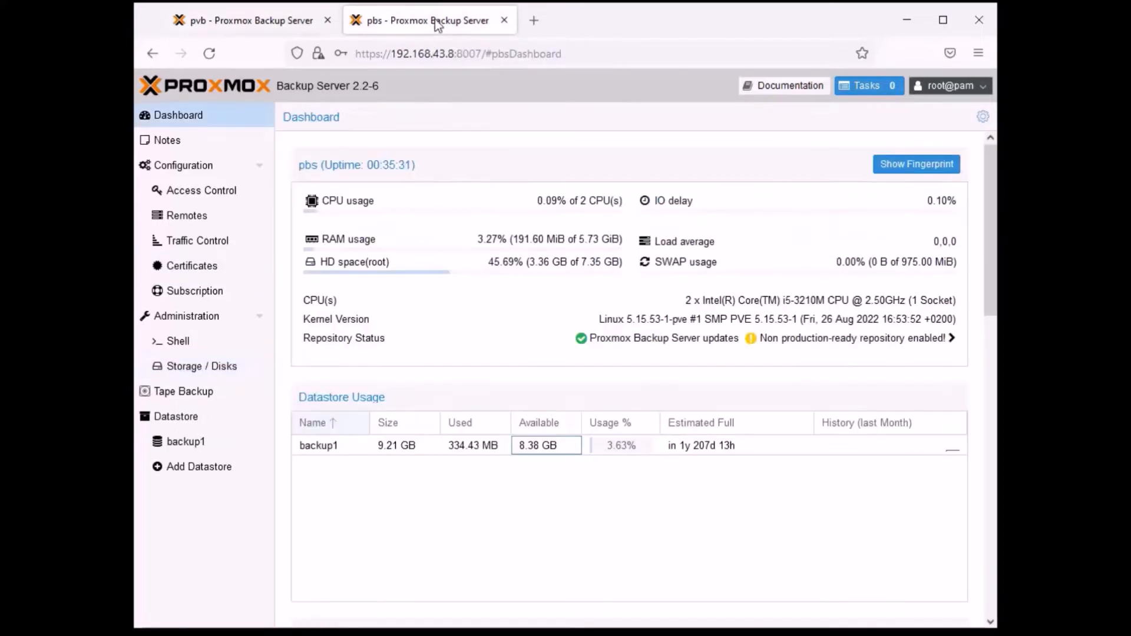
{"action": "left_click", "coordinate": [198, 399]}
{"action": "left_click", "coordinate": [217, 365]}
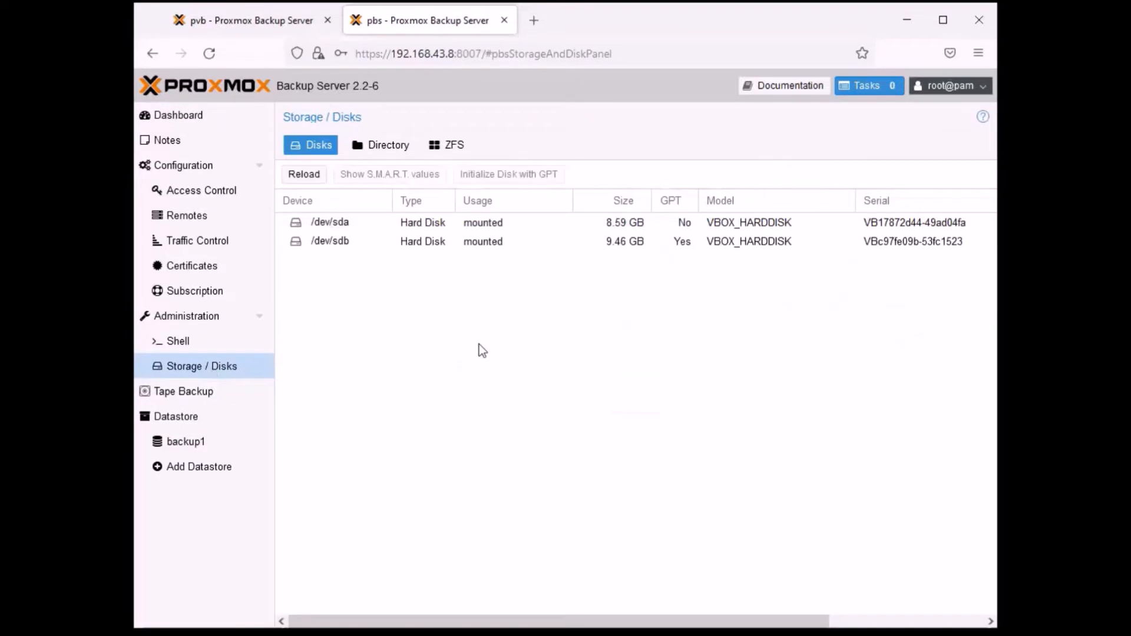
{"action": "left_click", "coordinate": [624, 227]}
{"action": "left_click", "coordinate": [623, 240]}
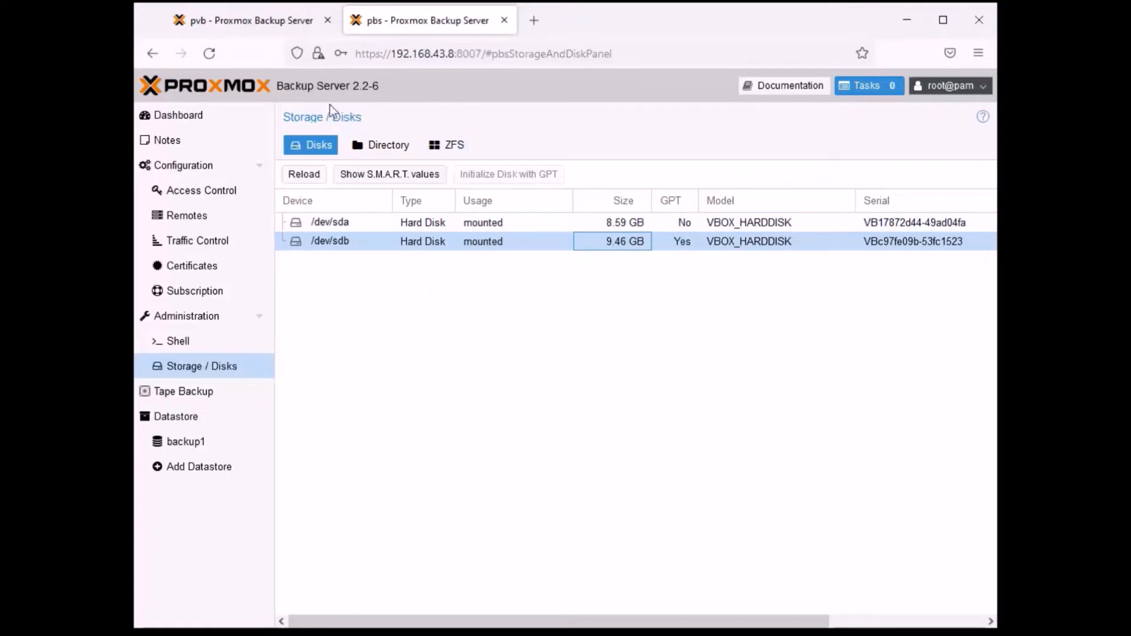
- Return to the pvb server and open its Remotes configuration
{"action": "left_click", "coordinate": [250, 20]}
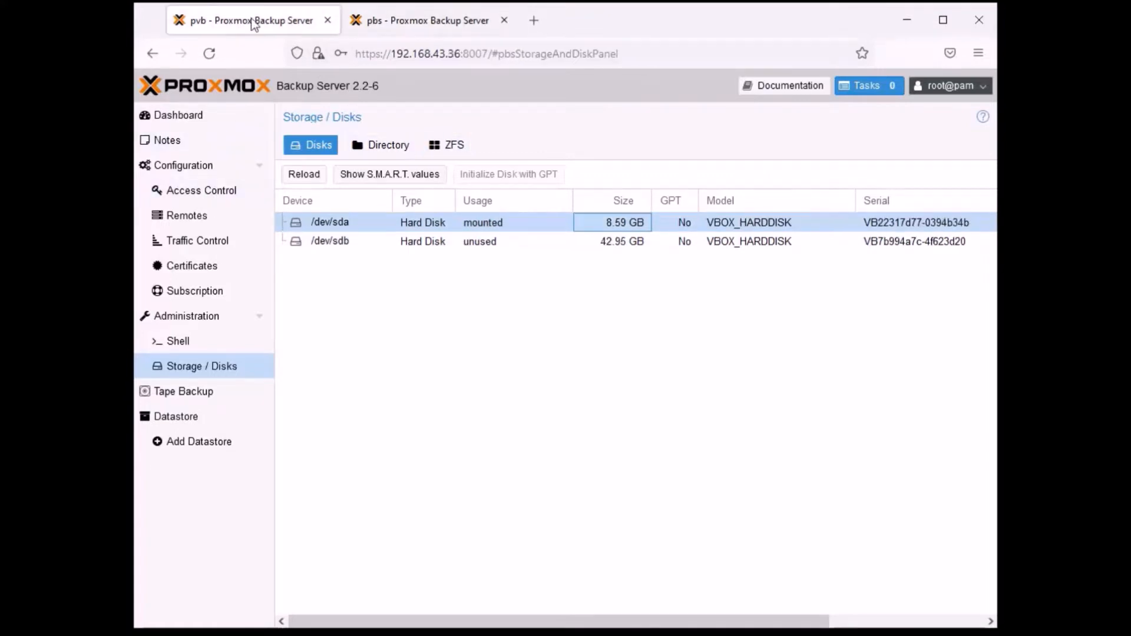
{"action": "left_click", "coordinate": [183, 217]}
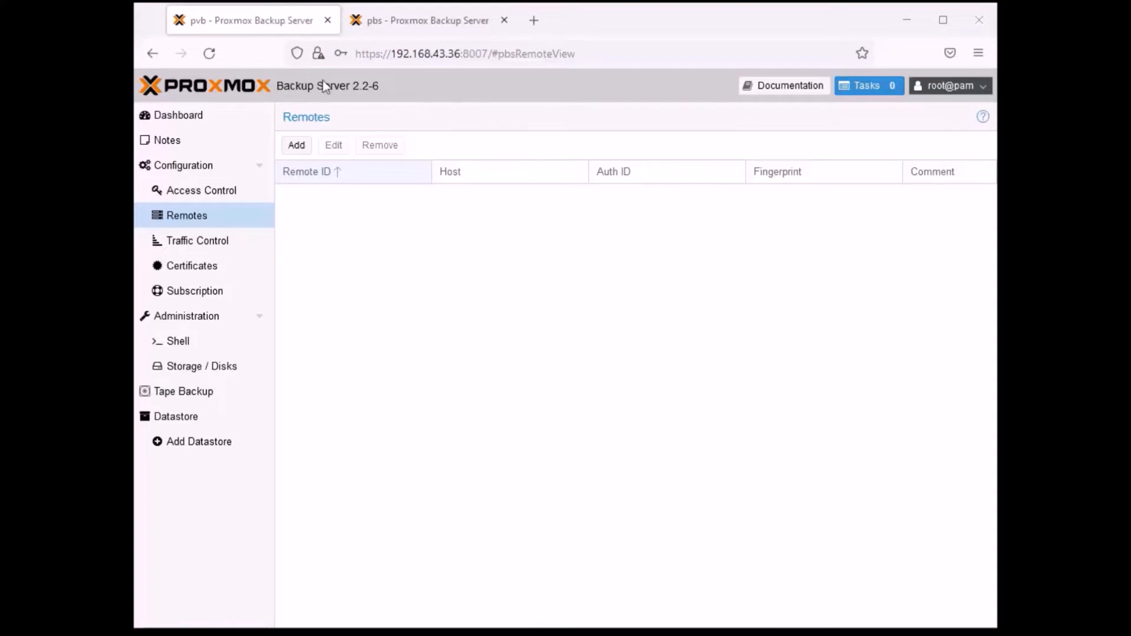
{"action": "left_click_drag", "start_coordinate": [390, 89], "coordinate": [324, 90]}
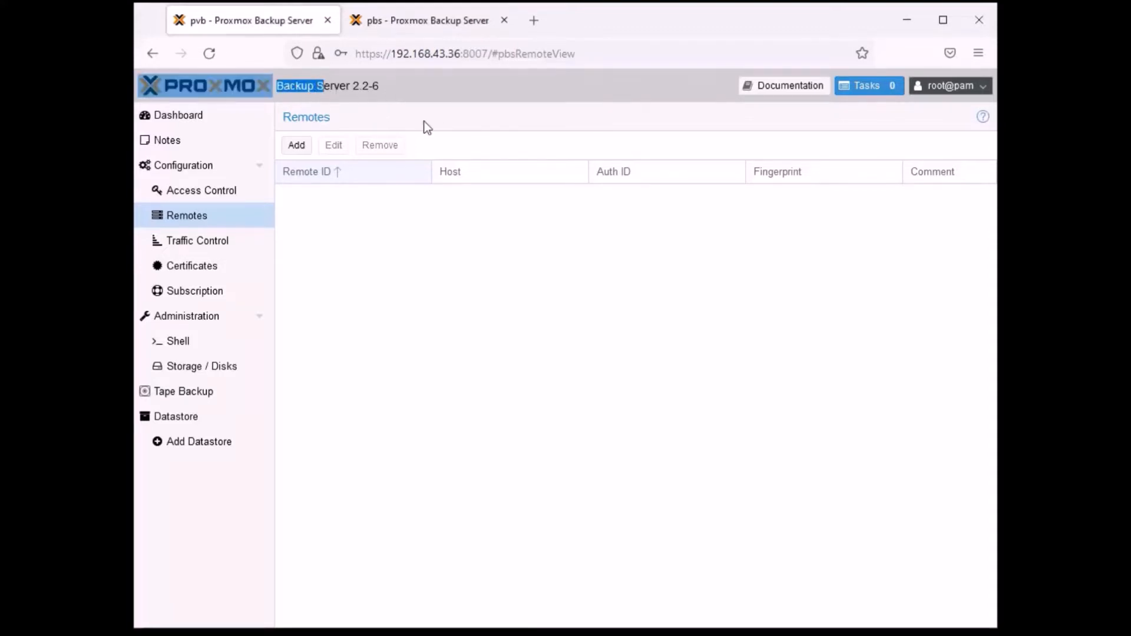
- Switch to the pbs server's Remotes configuration and start adding a remote with the Remote ID Proxmox-Main
{"action": "left_click", "coordinate": [404, 83]}
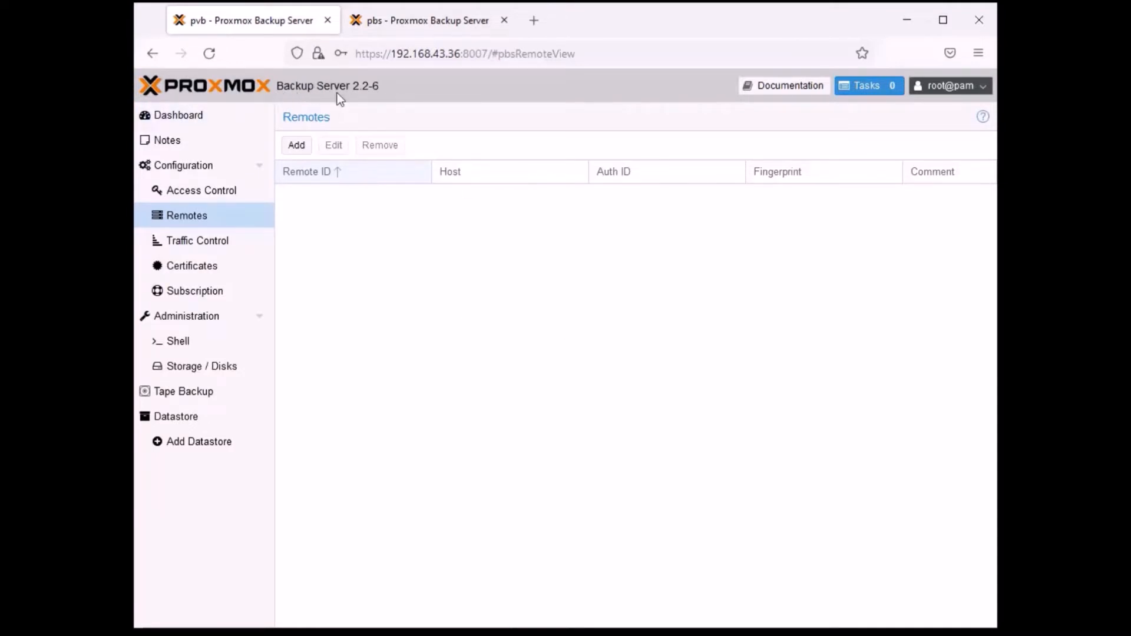
{"action": "left_click", "coordinate": [440, 16]}
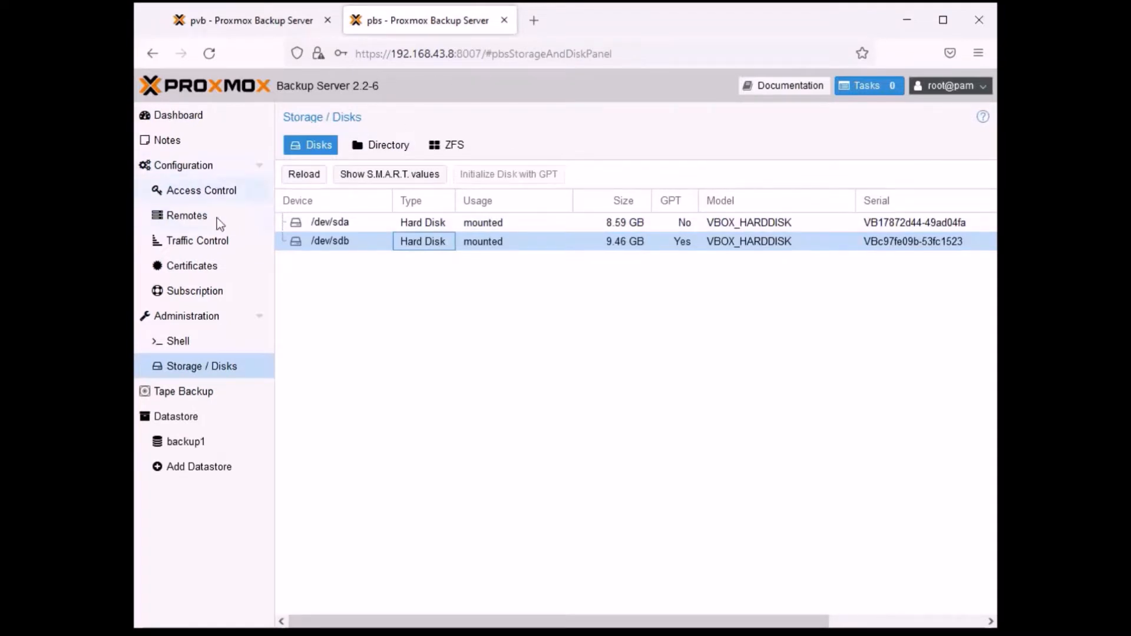
{"action": "left_click", "coordinate": [186, 217]}
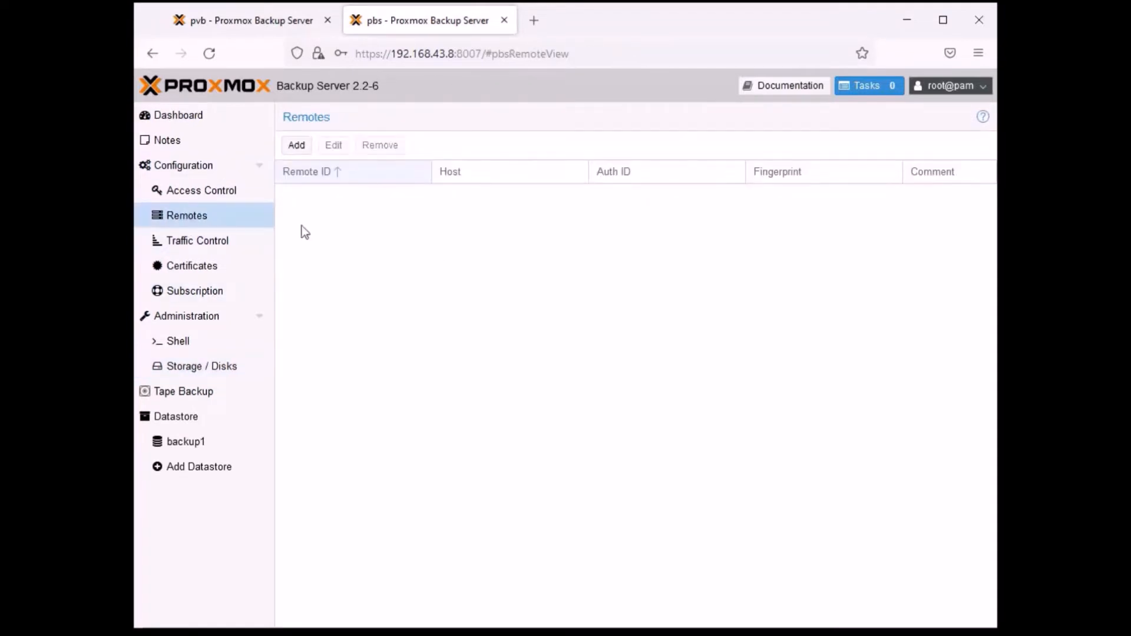
{"action": "left_click", "coordinate": [296, 148]}
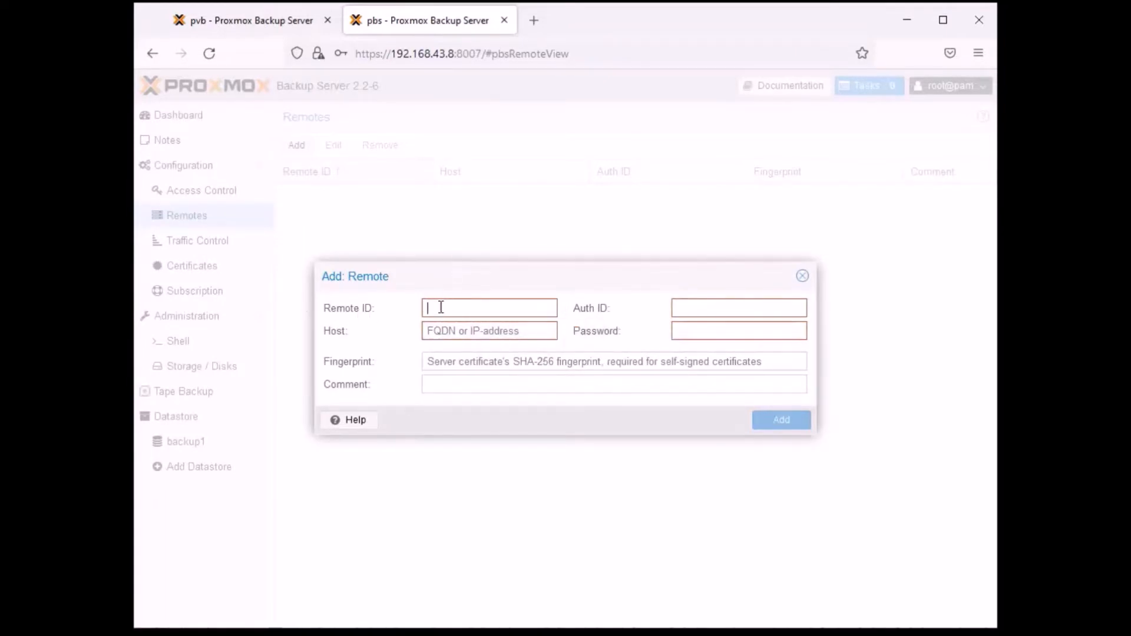
{"action": "type", "text": "Proxmox-Main"}
- Set the new remote's host to 192.168.43.36, taking the IP address from the pvb server's URL
{"action": "left_click", "coordinate": [470, 332]}
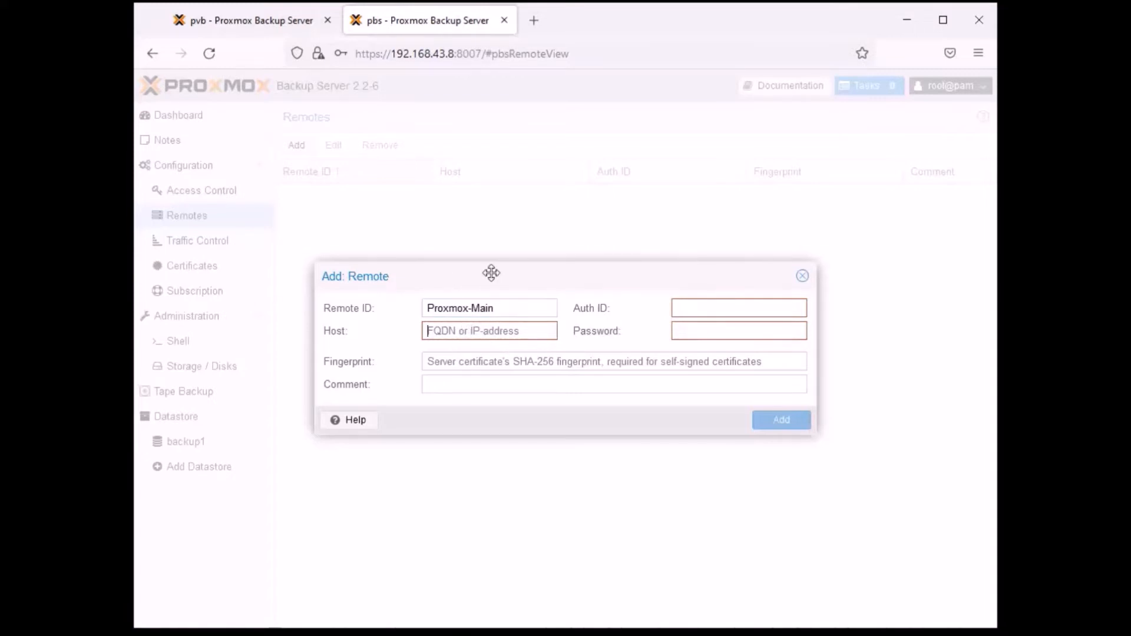
{"action": "left_click", "coordinate": [284, 21]}
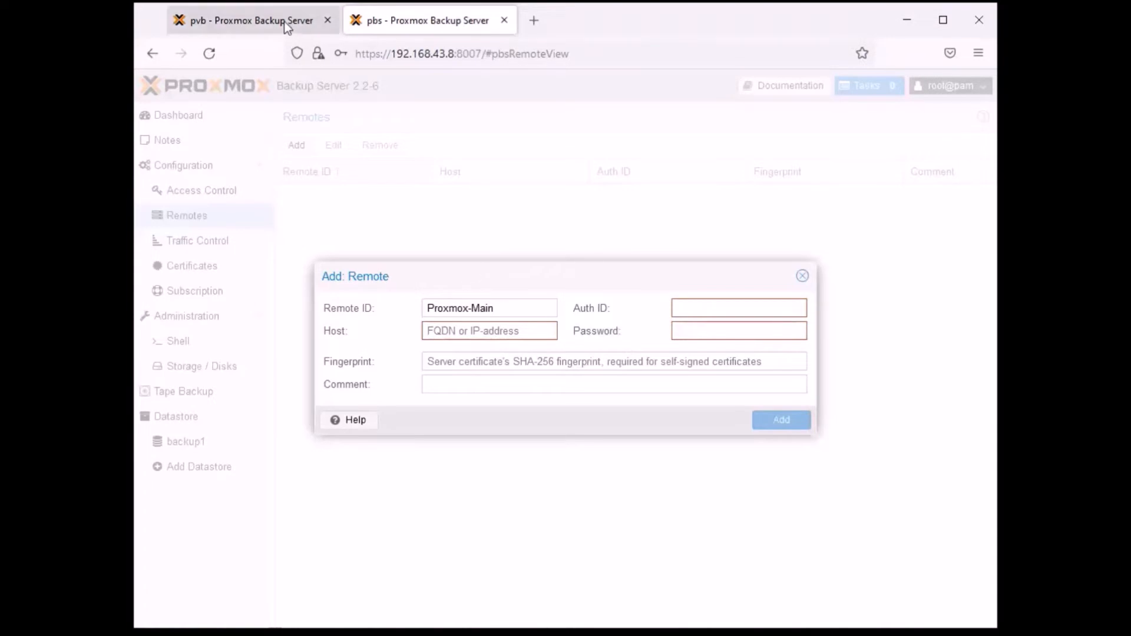
{"action": "left_click", "coordinate": [393, 56]}
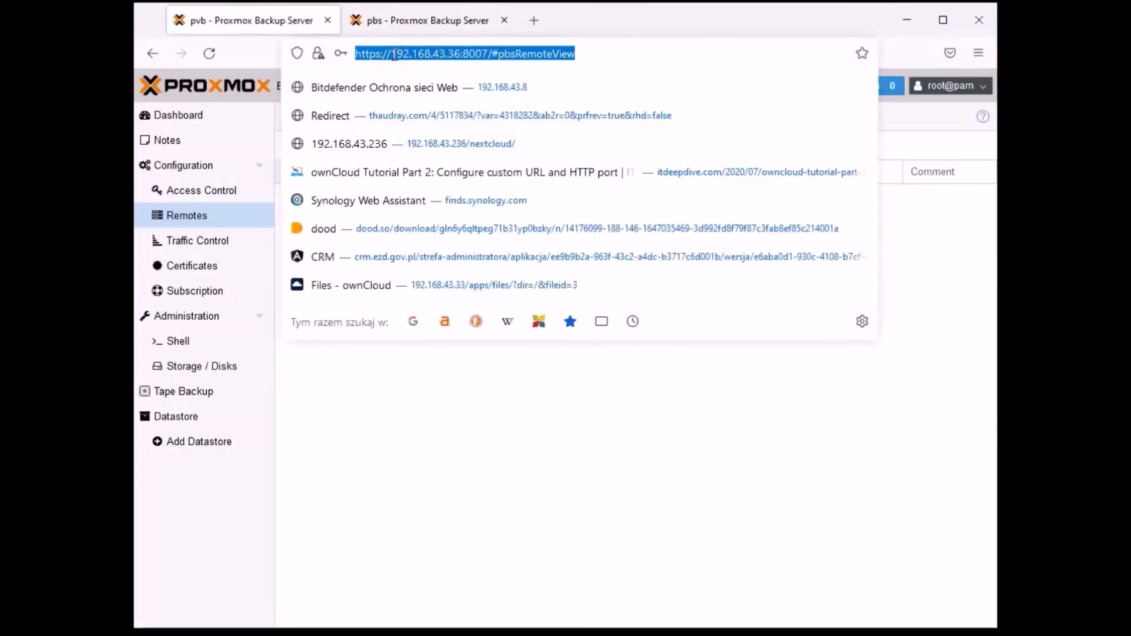
{"action": "left_click", "coordinate": [393, 55]}
{"action": "left_click_drag", "start_coordinate": [393, 53], "coordinate": [464, 52]}
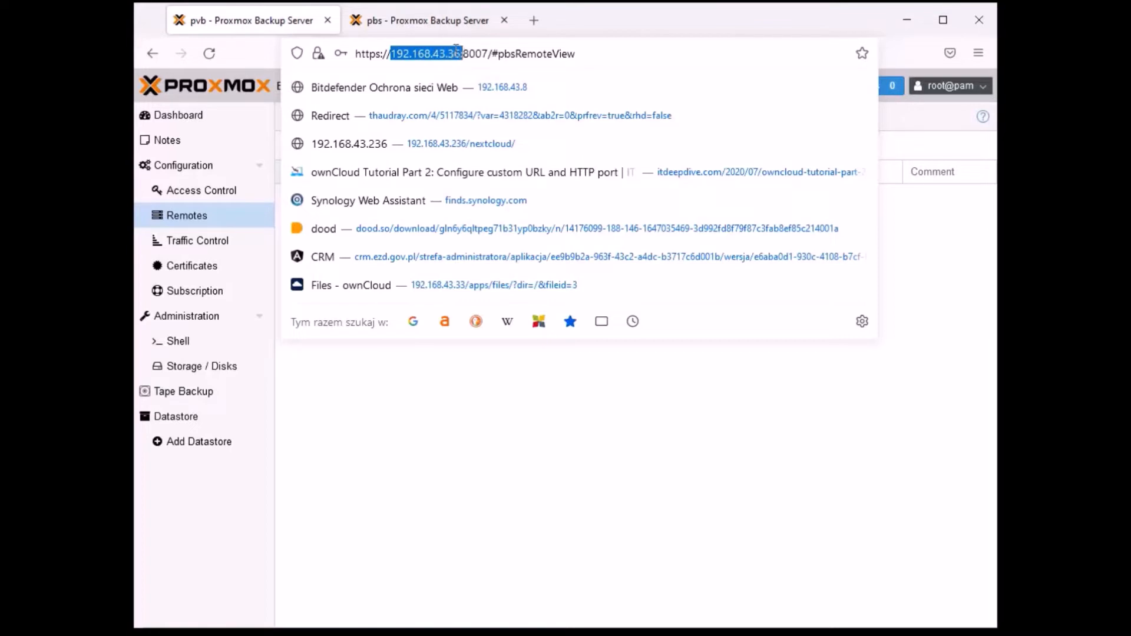
{"action": "right_click", "coordinate": [458, 54]}
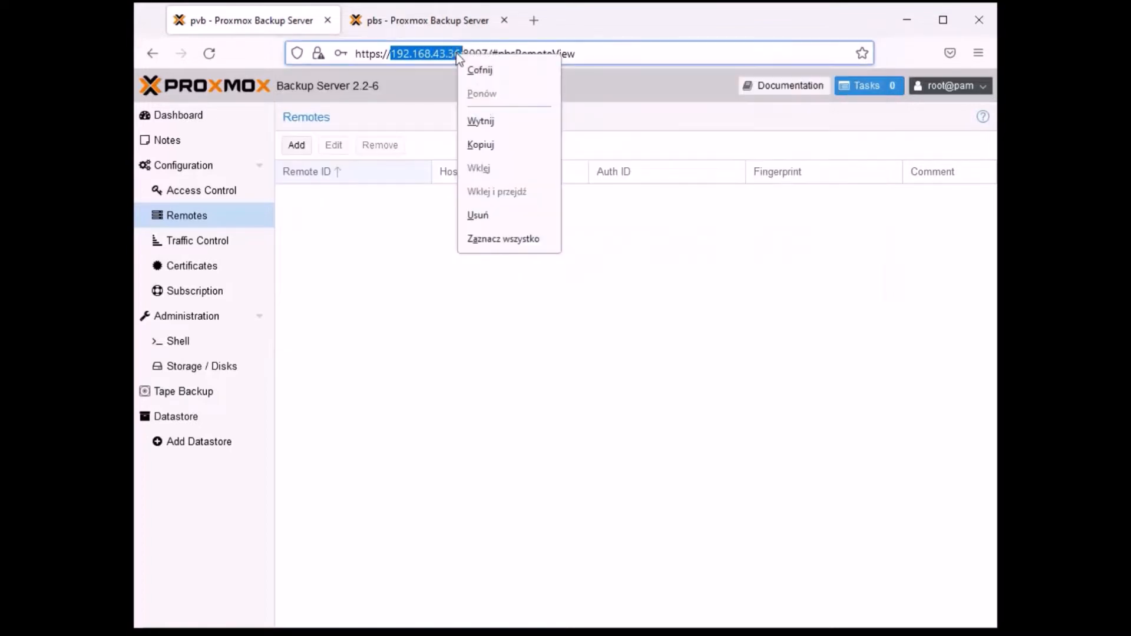
{"action": "left_click", "coordinate": [482, 122]}
{"action": "left_click", "coordinate": [434, 21]}
{"action": "right_click", "coordinate": [457, 331]}
{"action": "left_click", "coordinate": [542, 471]}
{"action": "key", "text": "BackSpace"}
- Set the remote's Auth ID to root@pam and enter the account password
{"action": "left_click", "coordinate": [726, 306]}
{"action": "type", "text": "ro"}
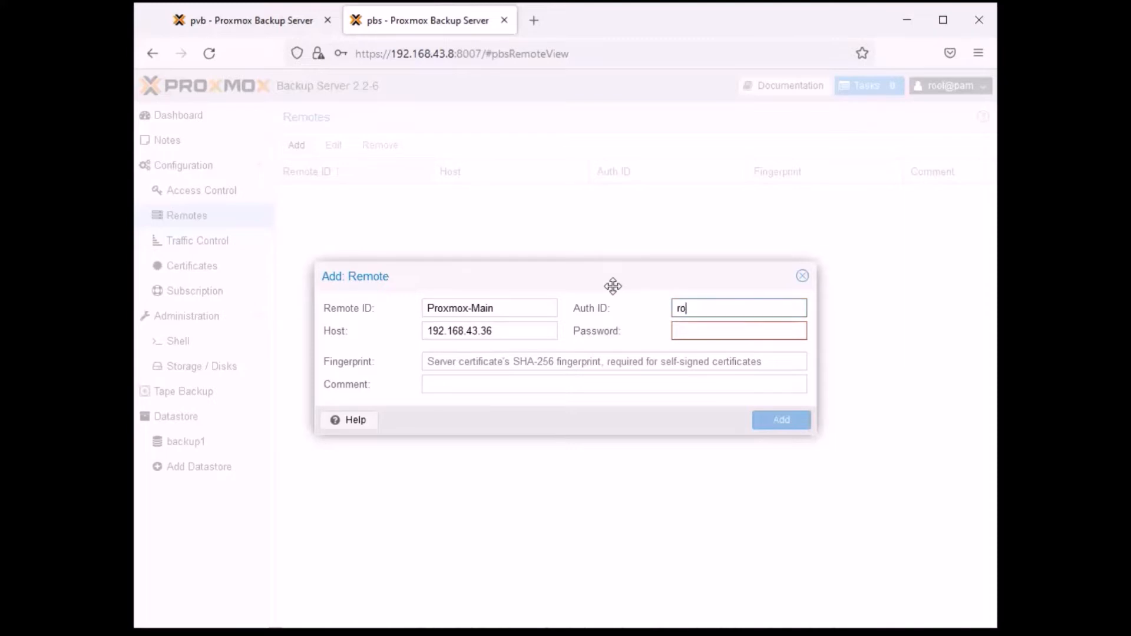
{"action": "type", "text": "ot@pam"}
{"action": "left_click", "coordinate": [716, 330]}
{"action": "type", "text": "***********"}
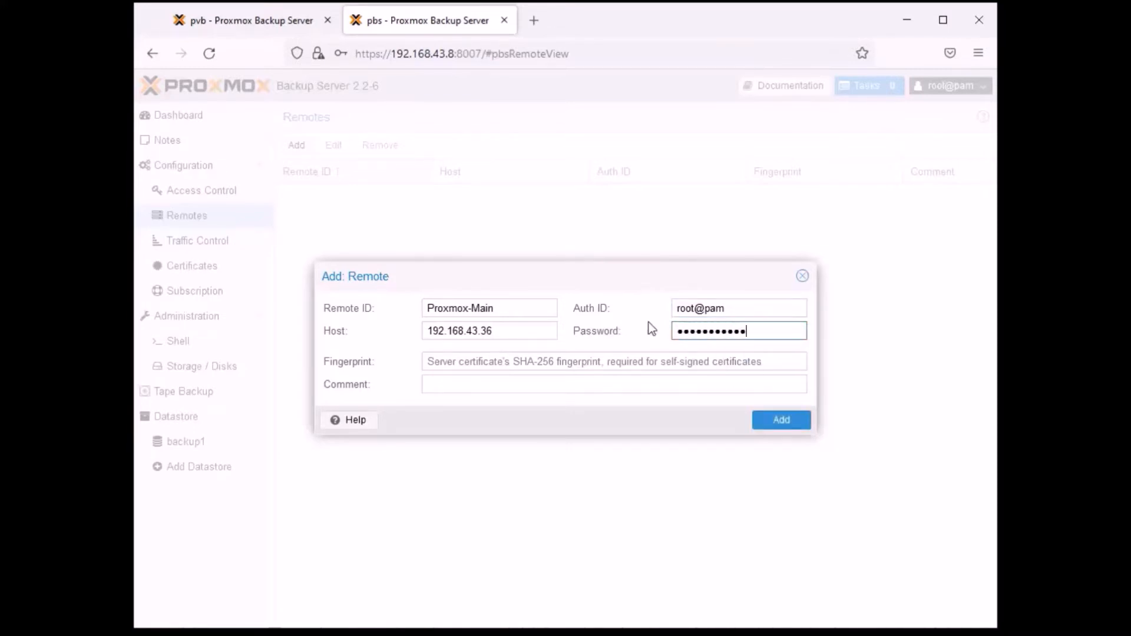
- Copy the certificate fingerprint from the pvb dashboard into the remote's Fingerprint field and try to add the remote
{"action": "left_click", "coordinate": [503, 361]}
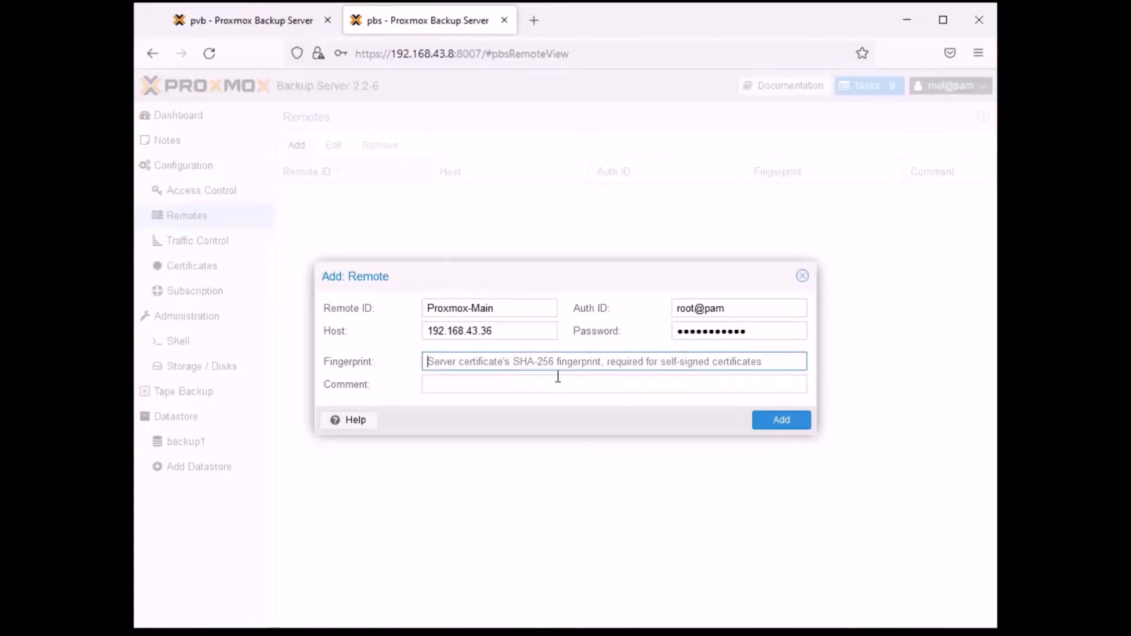
{"action": "left_click", "coordinate": [275, 21]}
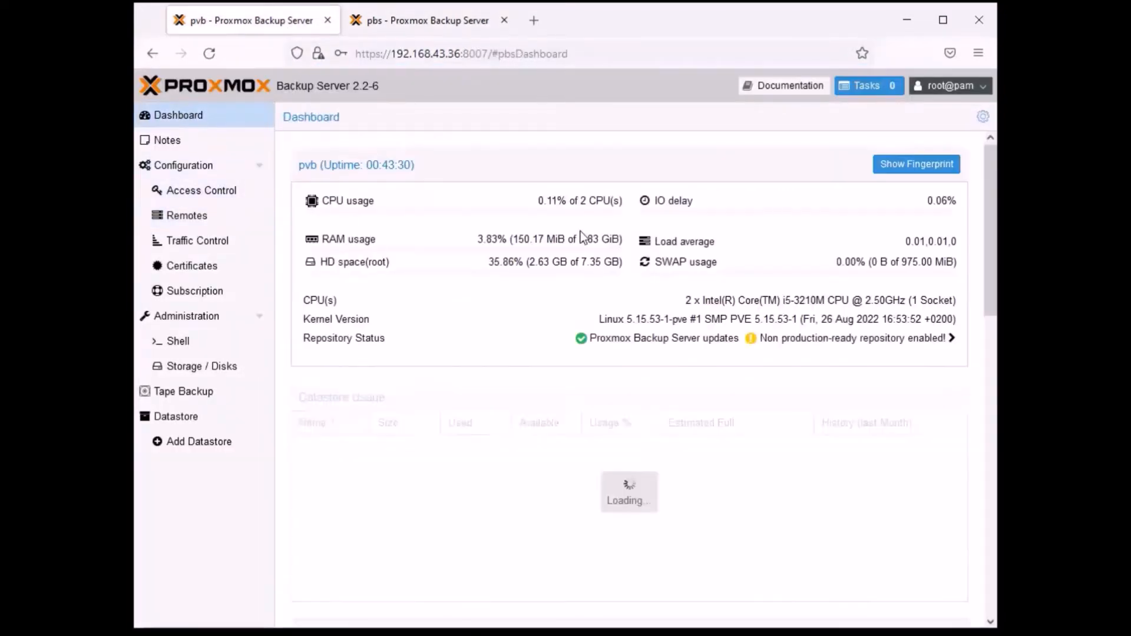
{"action": "left_click", "coordinate": [916, 165]}
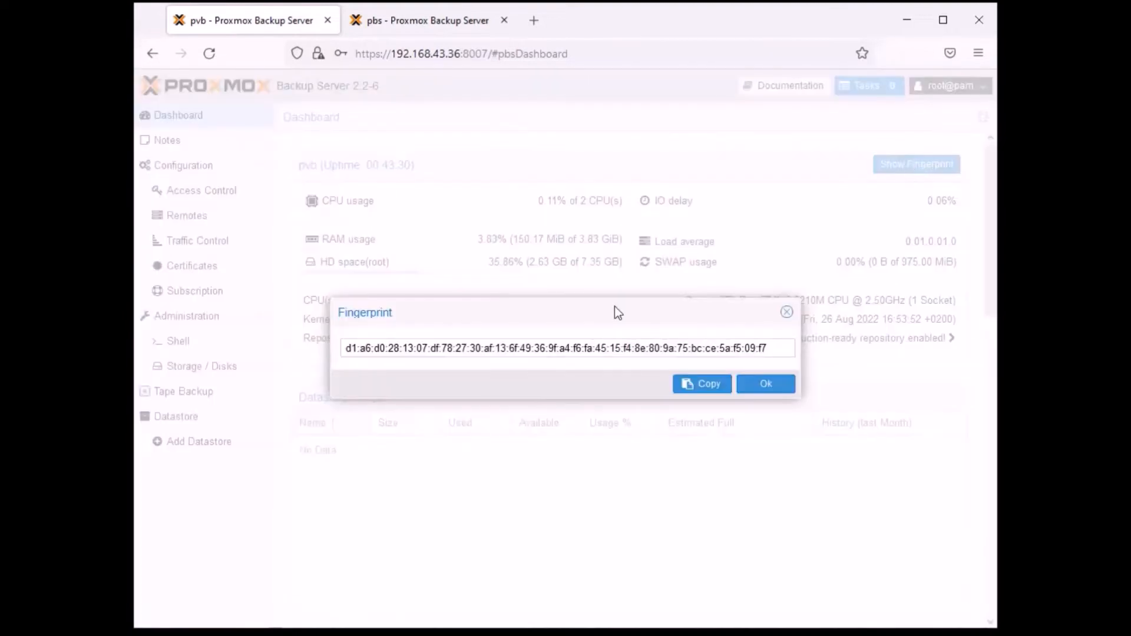
{"action": "left_click", "coordinate": [715, 387]}
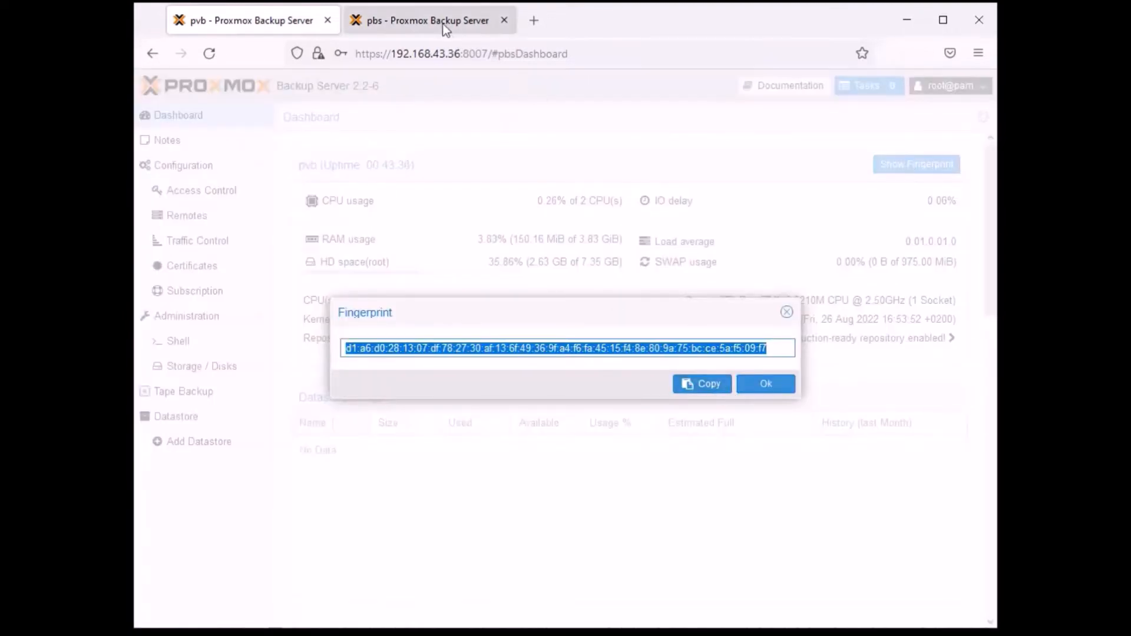
{"action": "left_click", "coordinate": [443, 23]}
{"action": "right_click", "coordinate": [481, 360]}
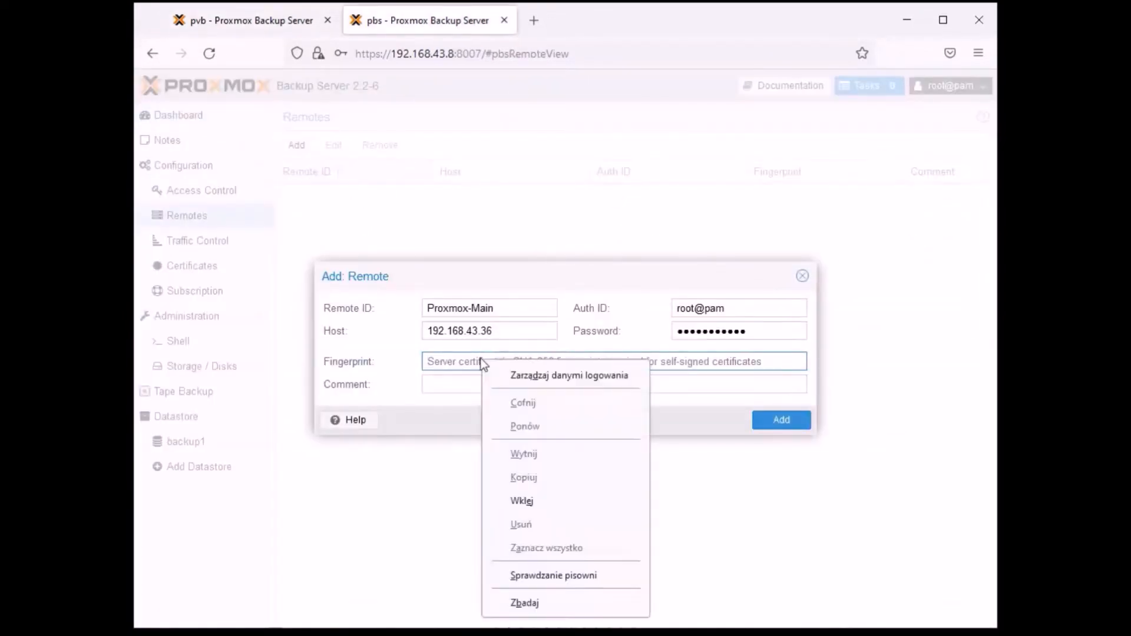
{"action": "left_click", "coordinate": [515, 501]}
{"action": "left_click", "coordinate": [781, 421]}
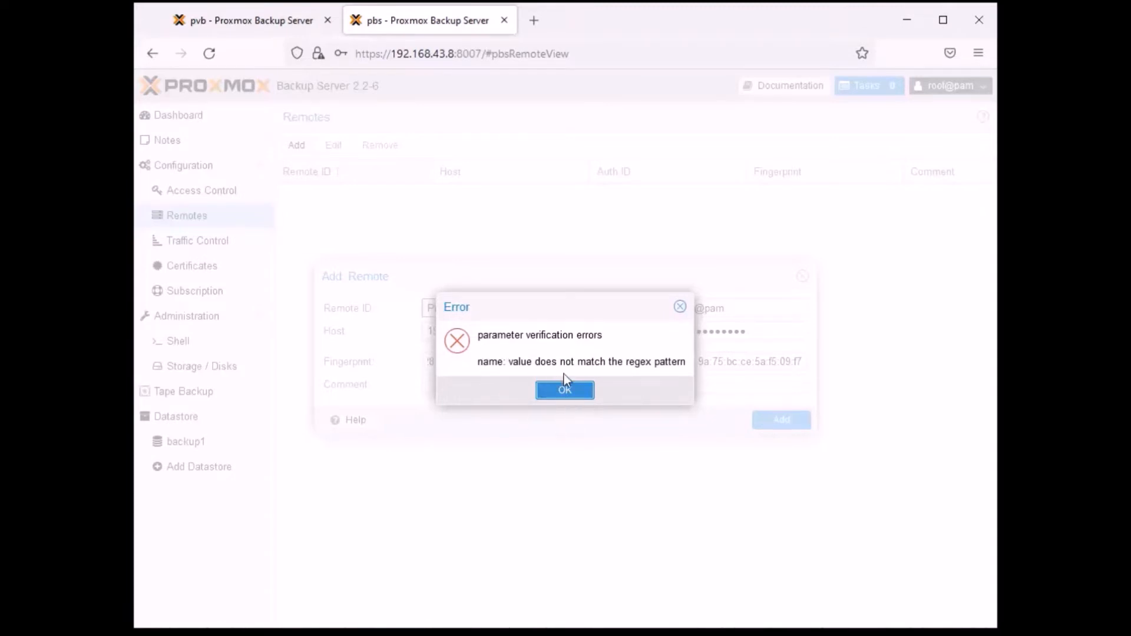
- Change the Remote ID to ProxmoxMain and try to add the remote again
{"action": "left_click", "coordinate": [554, 396]}
{"action": "left_click", "coordinate": [503, 315]}
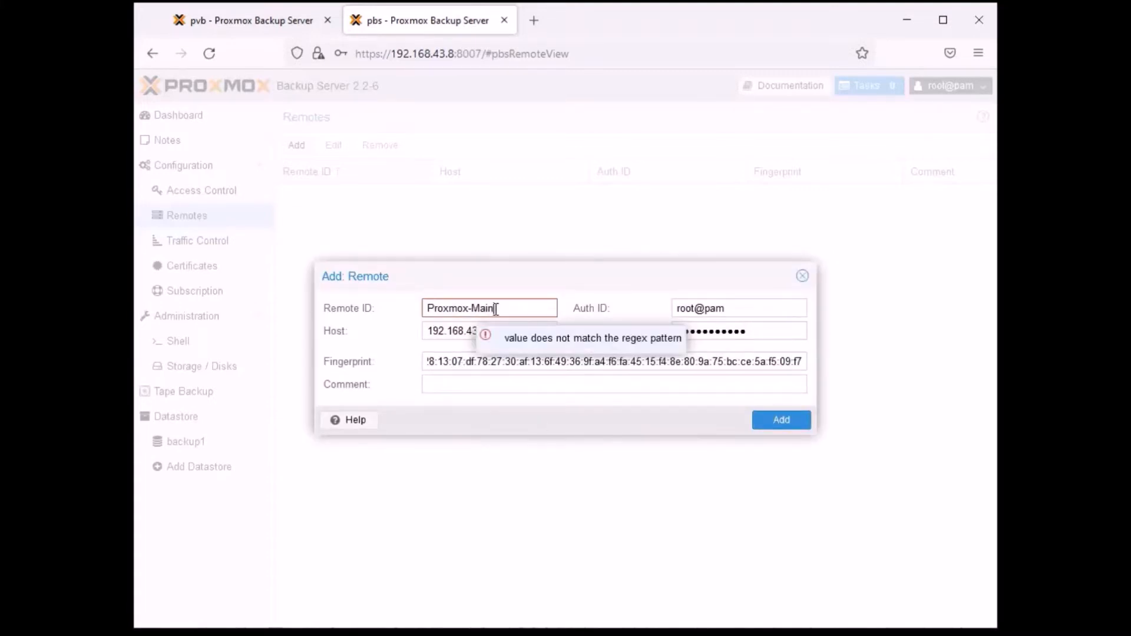
{"action": "key", "text": "BackSpace"}
{"action": "key", "text": "BackSpace"}
{"action": "key", "text": "BackSpace"}
{"action": "key", "text": "BackSpace"}
{"action": "key", "text": "BackSpace"}
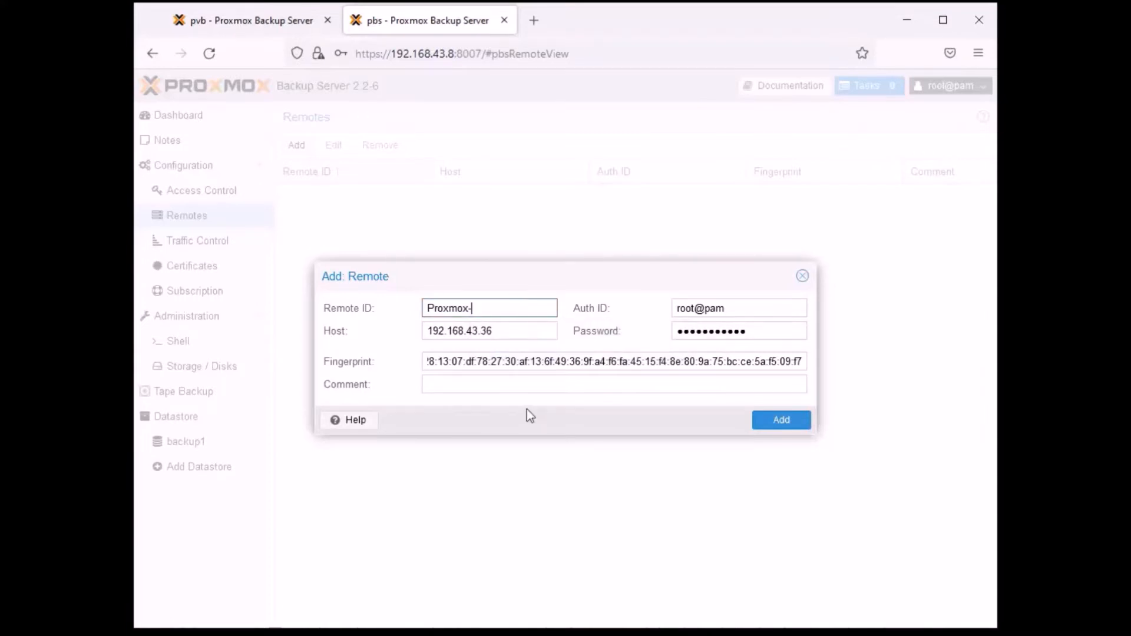
{"action": "type", "text": "Maain"}
{"action": "key", "text": "BackSpace"}
{"action": "key", "text": "BackSpace"}
{"action": "key", "text": "BackSpace"}
{"action": "key", "text": "BackSpace"}
{"action": "type", "text": "ain"}
{"action": "left_click", "coordinate": [796, 423]}
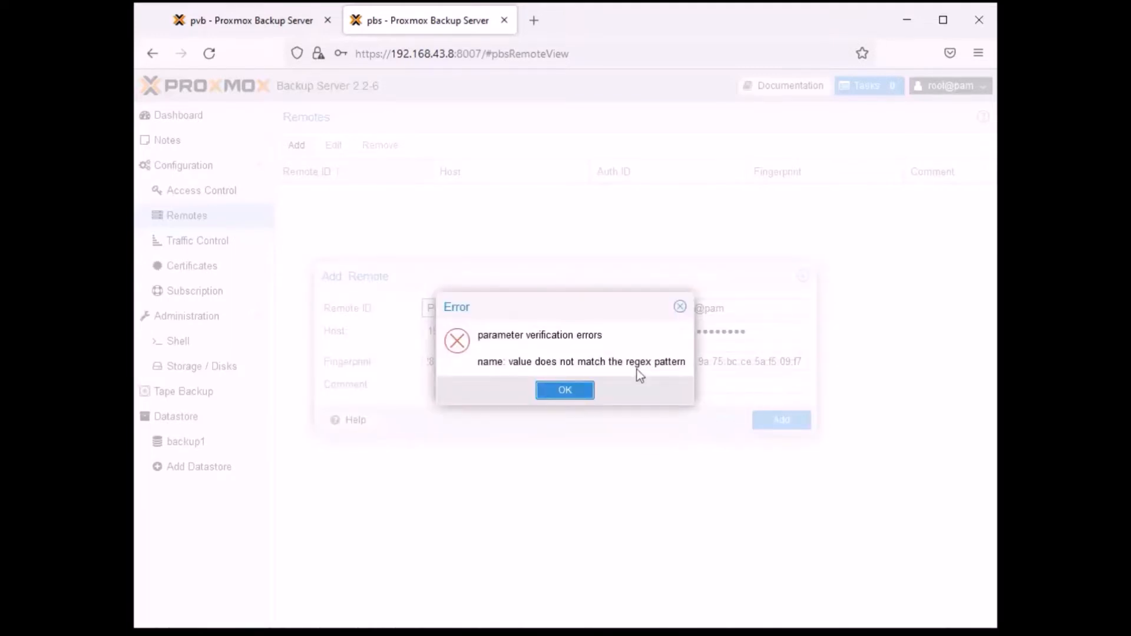
- Change the Remote ID to Proxmox and add the remote
{"action": "left_click", "coordinate": [585, 389]}
{"action": "left_click", "coordinate": [519, 301]}
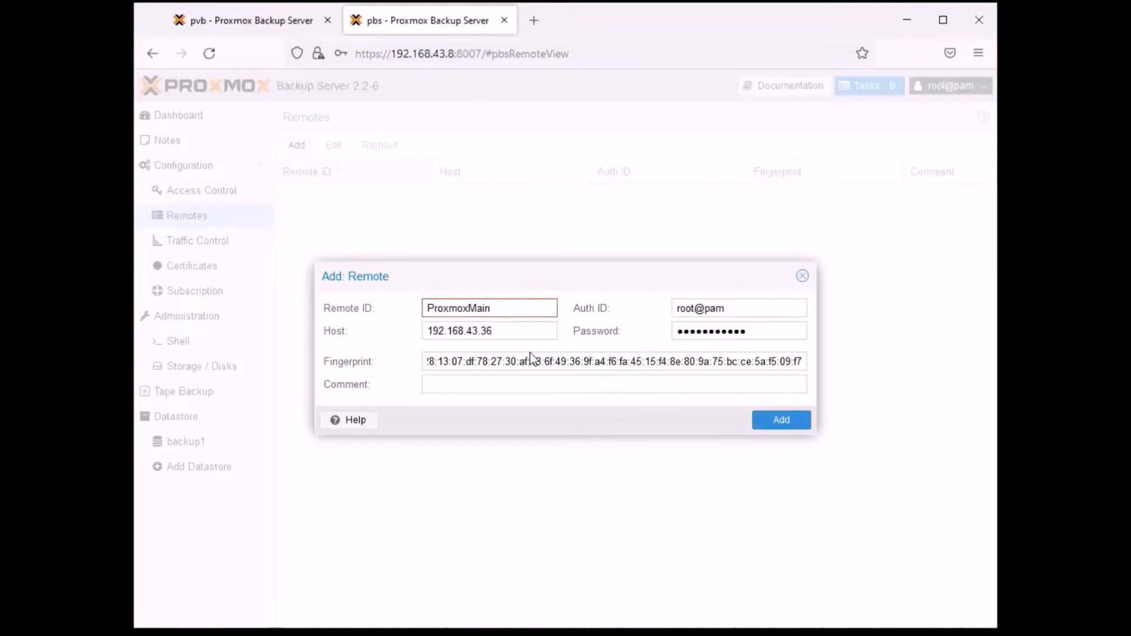
{"action": "key", "text": "BackSpace"}
{"action": "key", "text": "BackSpace"}
{"action": "key", "text": "BackSpace"}
{"action": "key", "text": "BackSpace"}
{"action": "key", "text": "BackSpace"}
{"action": "key", "text": "BackSpace"}
{"action": "key", "text": "BackSpace"}
{"action": "key", "text": "BackSpace"}
{"action": "type", "text": "mox"}
{"action": "left_click", "coordinate": [781, 420]}
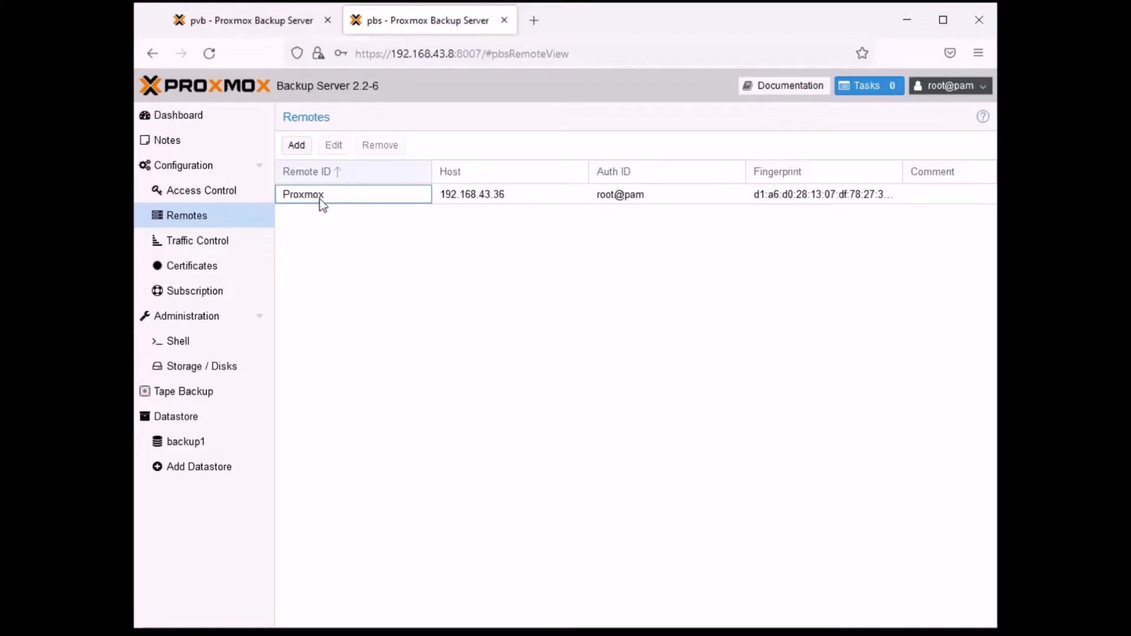
- Review the settings of the Proxmox remote and close them without making changes
{"action": "left_click", "coordinate": [376, 195]}
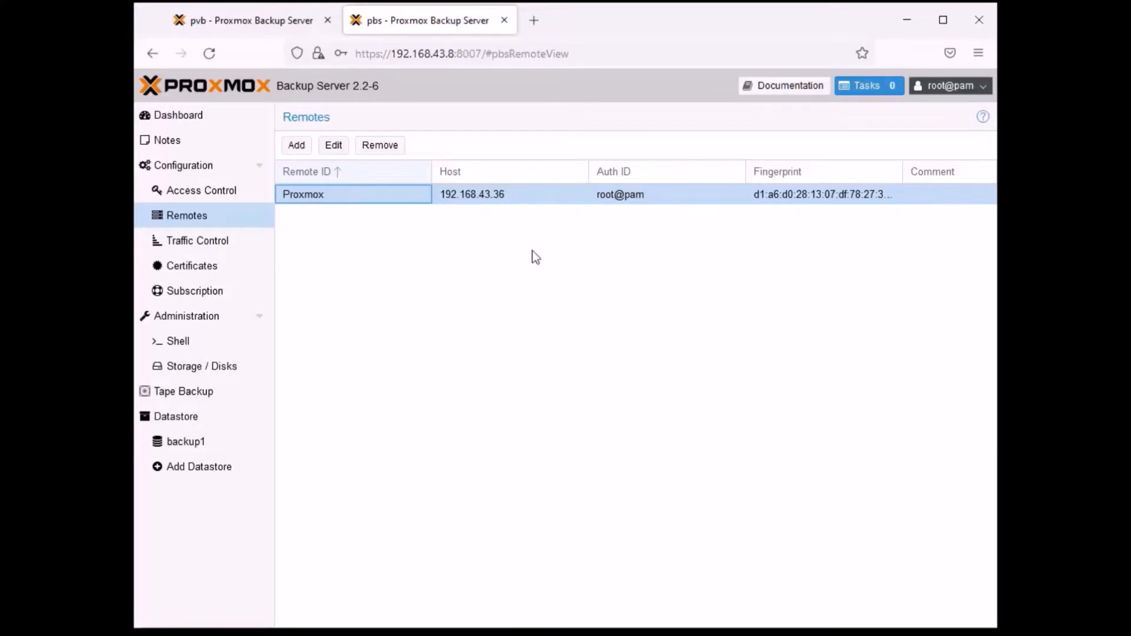
{"action": "left_click", "coordinate": [334, 147]}
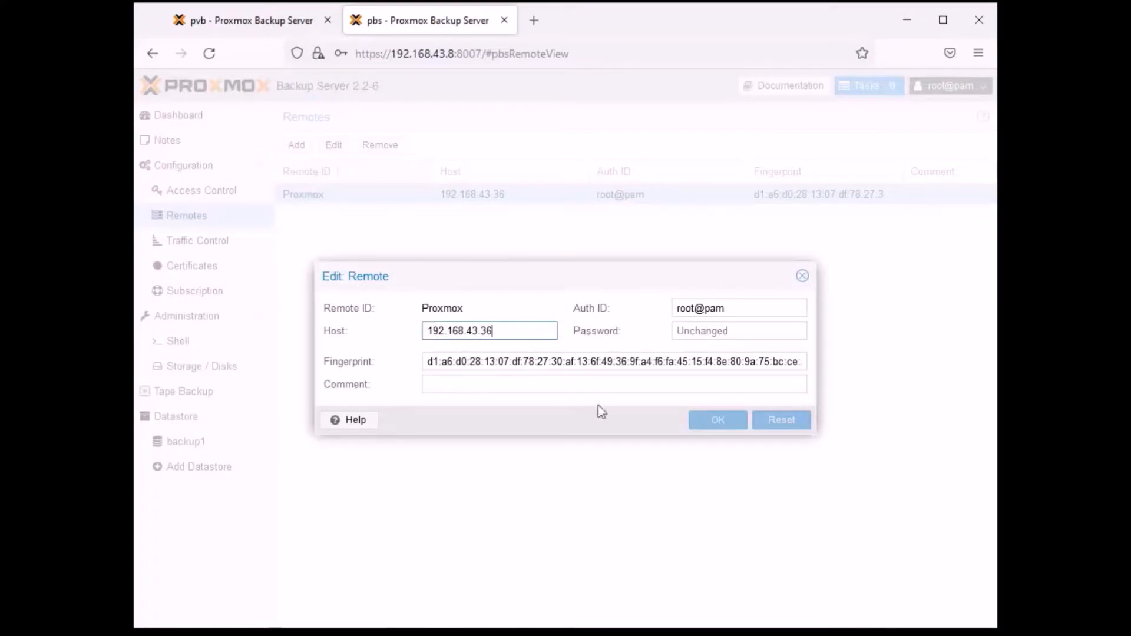
{"action": "left_click", "coordinate": [802, 275]}
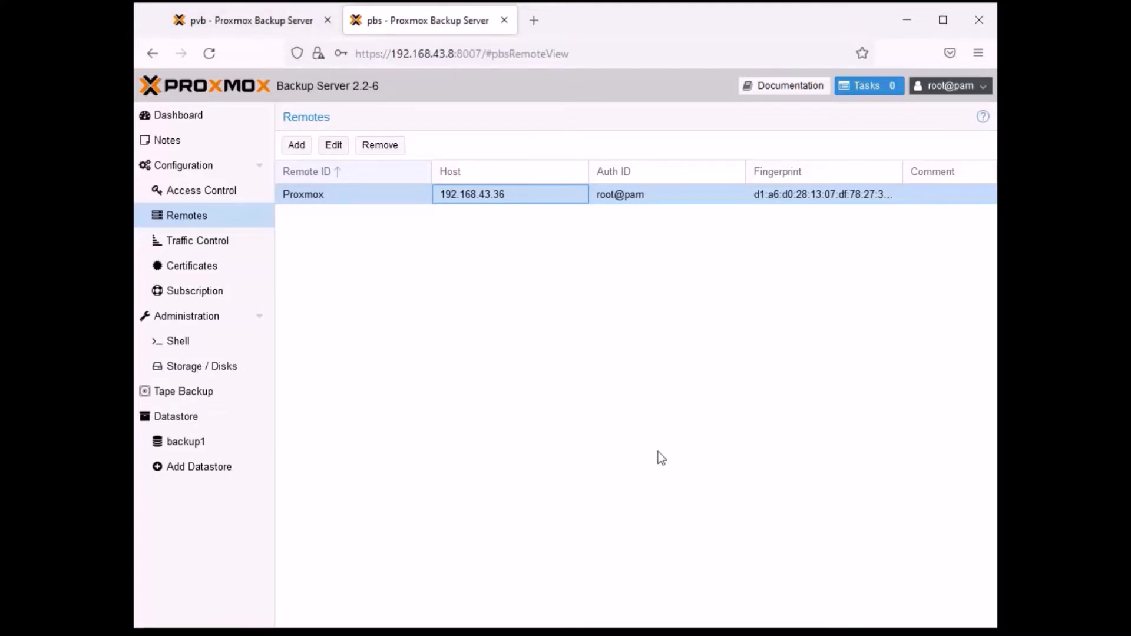
- Open the pbs server's Traffic Control configuration
{"action": "left_click", "coordinate": [197, 240]}
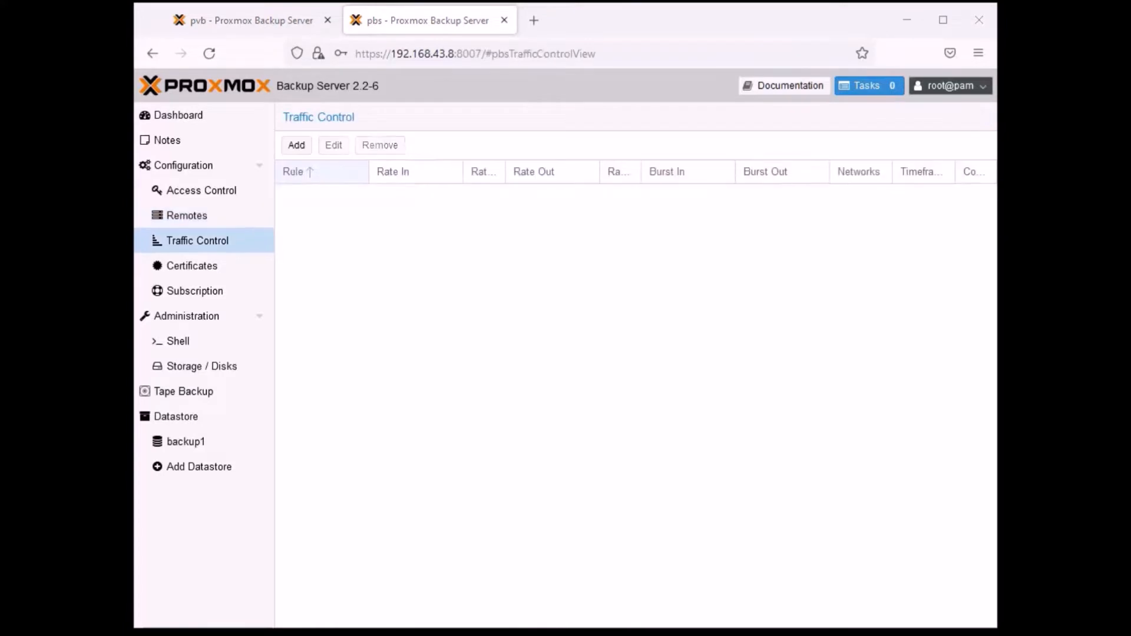
{"action": "left_click", "coordinate": [196, 216]}
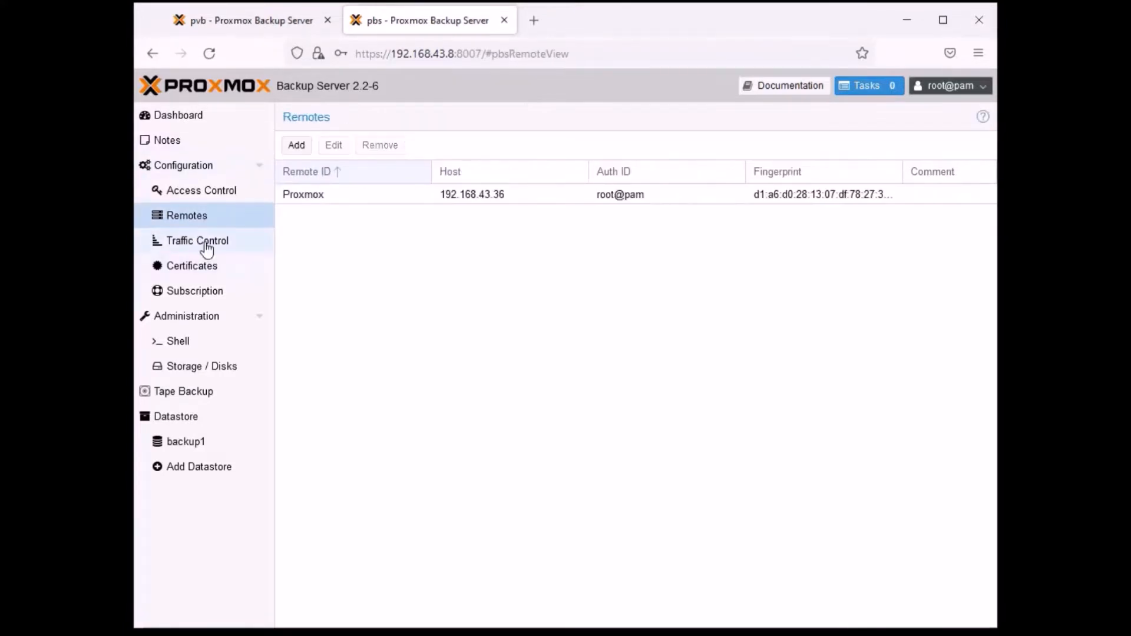
{"action": "left_click", "coordinate": [205, 242]}
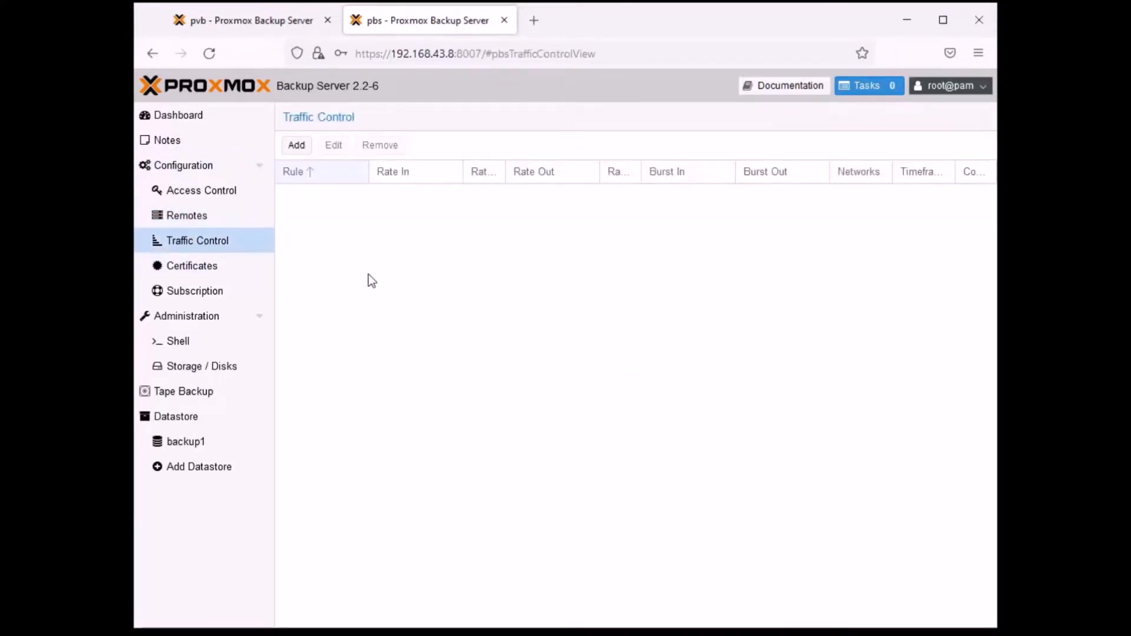
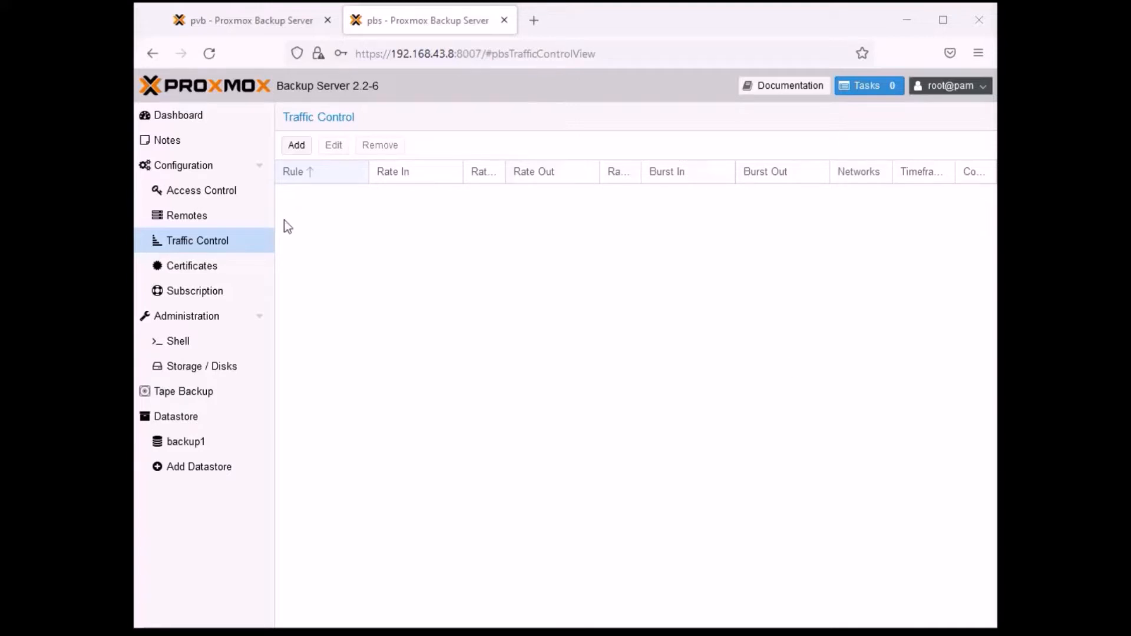
- Start a new traffic control rule named Traffic Control
{"action": "left_click", "coordinate": [296, 146]}
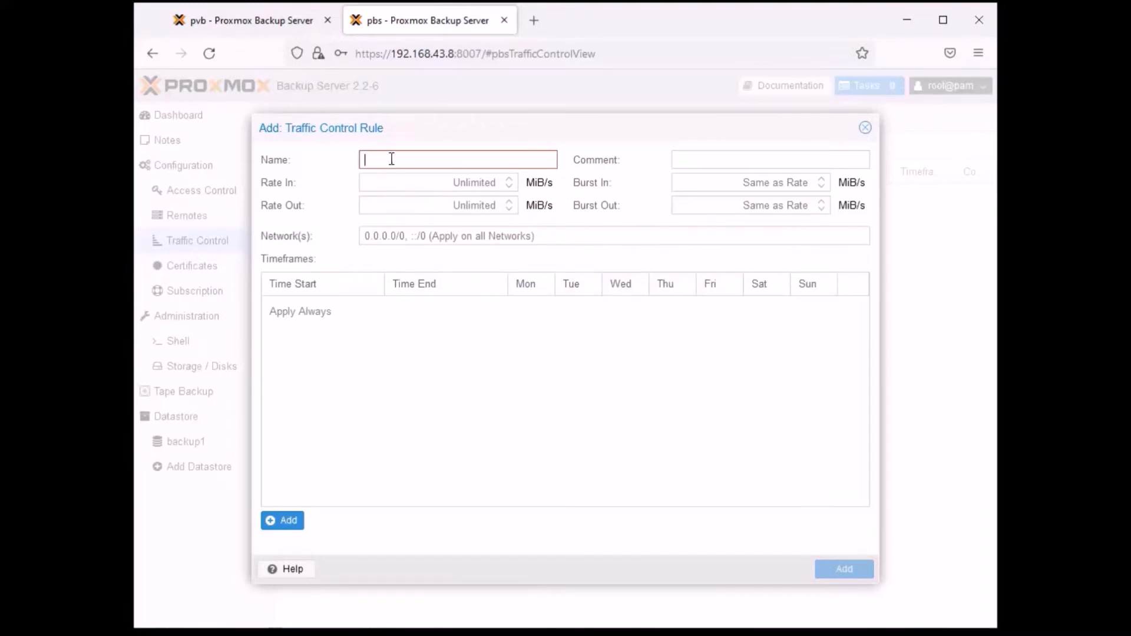
{"action": "type", "text": "Traffic Control"}
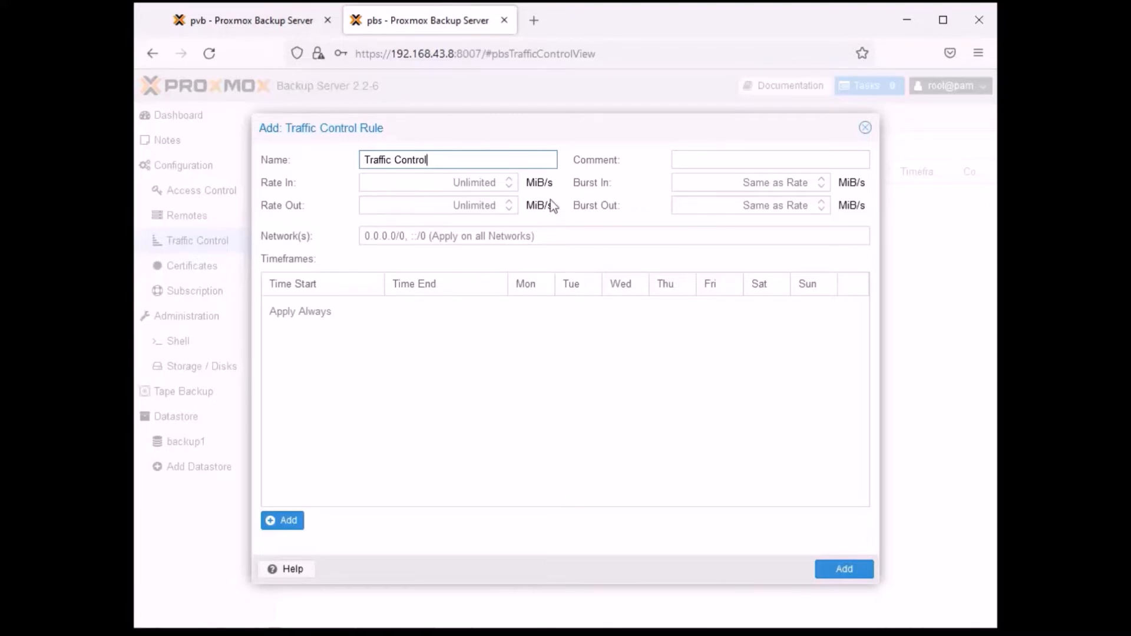
- Set both Rate In and Rate Out of the new rule to 2000 MiB/s
{"action": "left_click", "coordinate": [416, 179]}
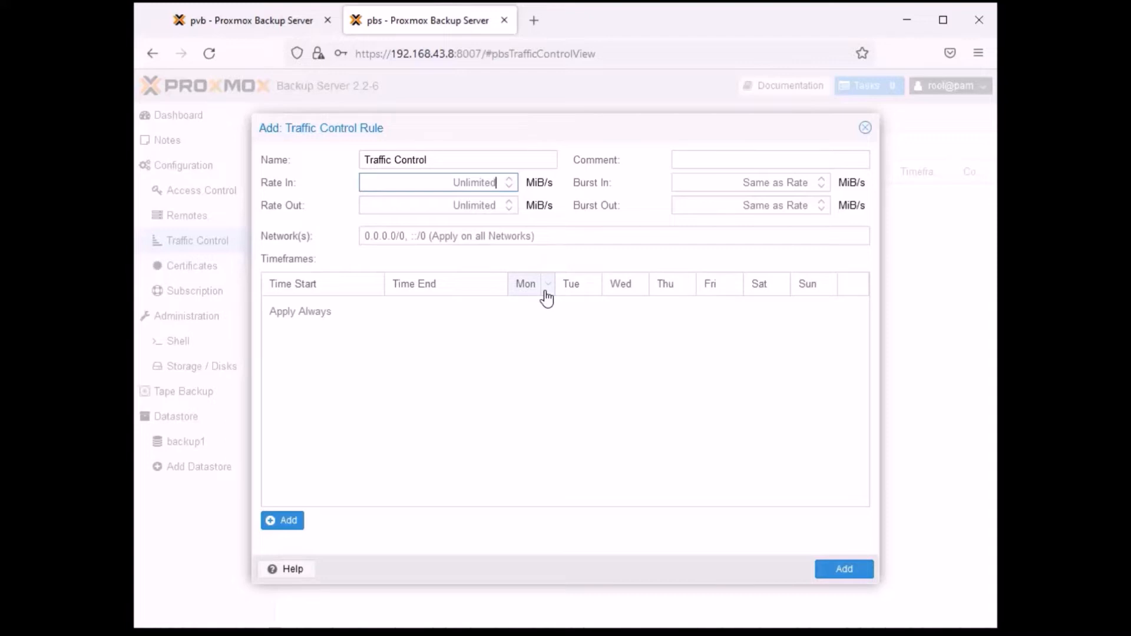
{"action": "left_click", "coordinate": [510, 186]}
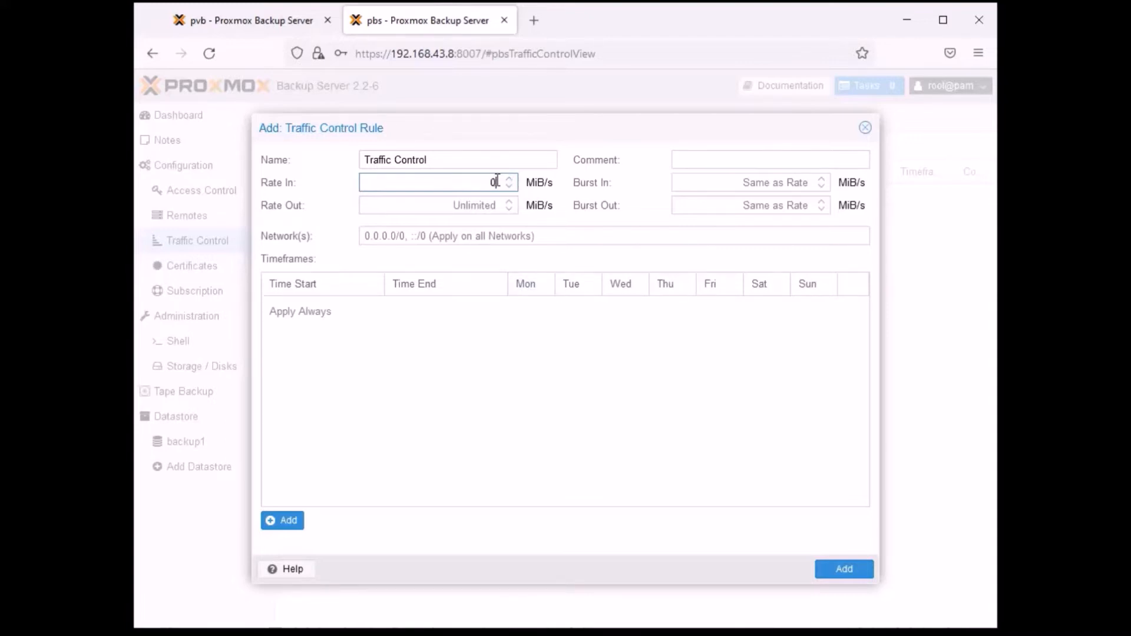
{"action": "key", "text": "BackSpace"}
{"action": "type", "text": "2000"}
{"action": "left_click", "coordinate": [503, 213]}
{"action": "type", "text": "2000"}
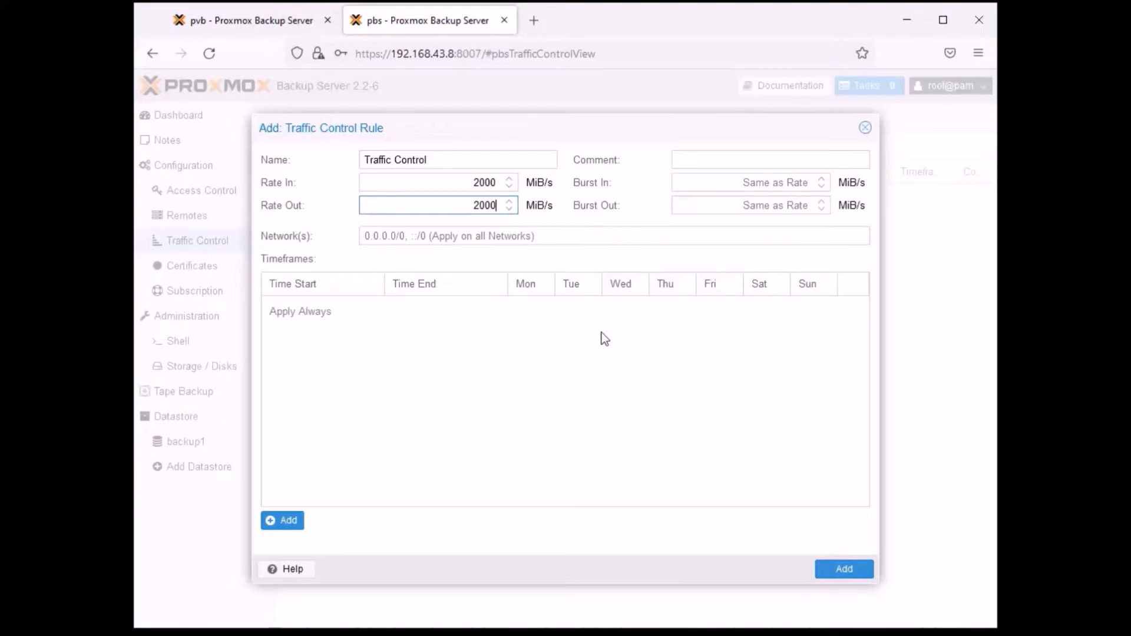
- Restrict the new traffic control rule to the network 192.168.43.0/24
{"action": "left_click", "coordinate": [443, 235]}
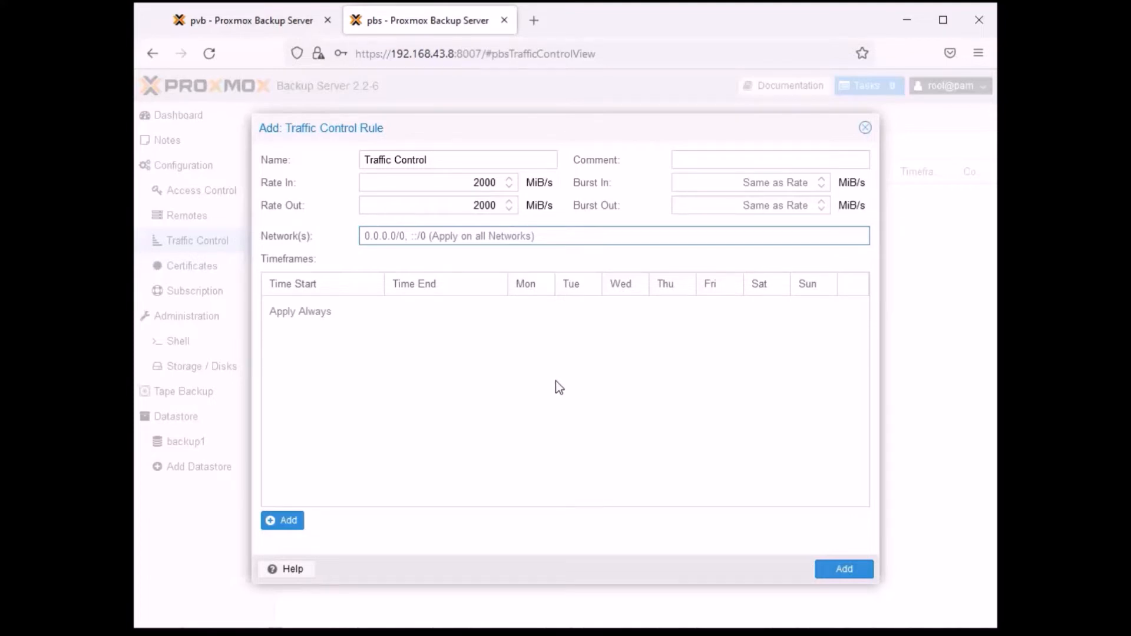
{"action": "type", "text": "19"}
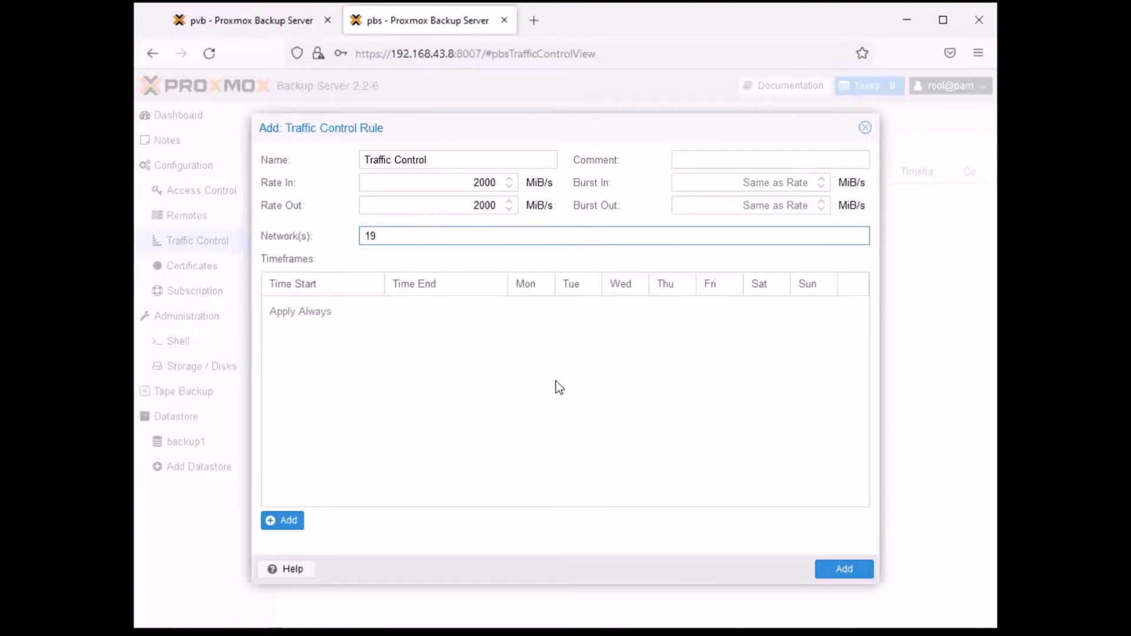
{"action": "type", "text": "2.168.43.0/24"}
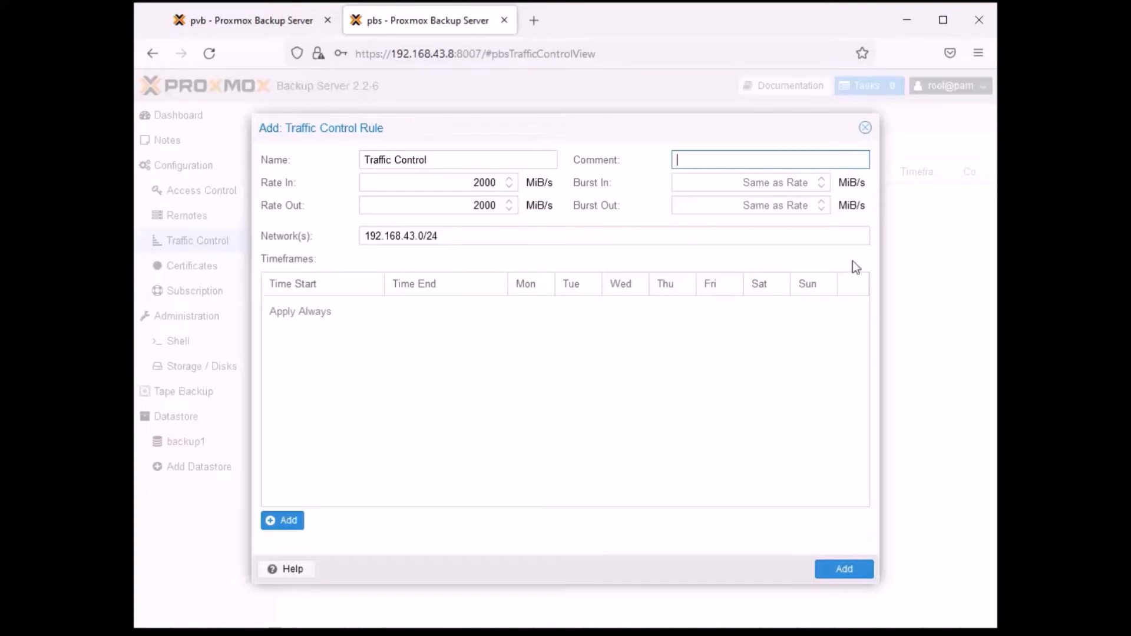
- Enter the rule comment "Use 20GB/s for the local network"
{"action": "type", "text": "Use 20GB/s for the local net"}
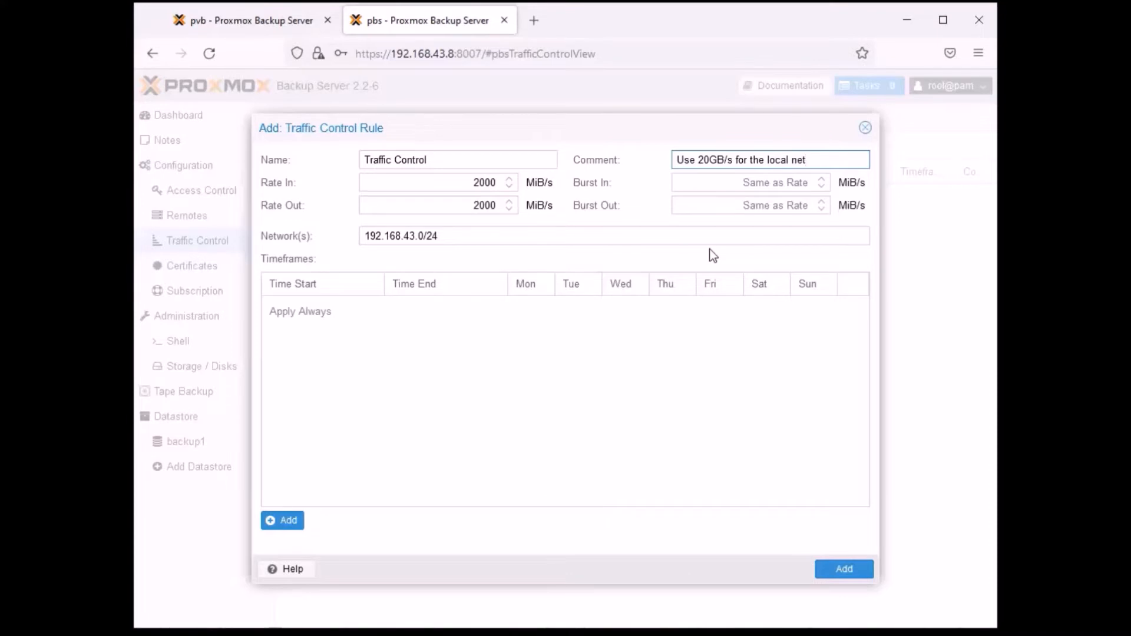
{"action": "type", "text": "work"}
- Add a timeframe to the rule that starts at 08:00 and ends at 12:00
{"action": "left_click", "coordinate": [287, 521]}
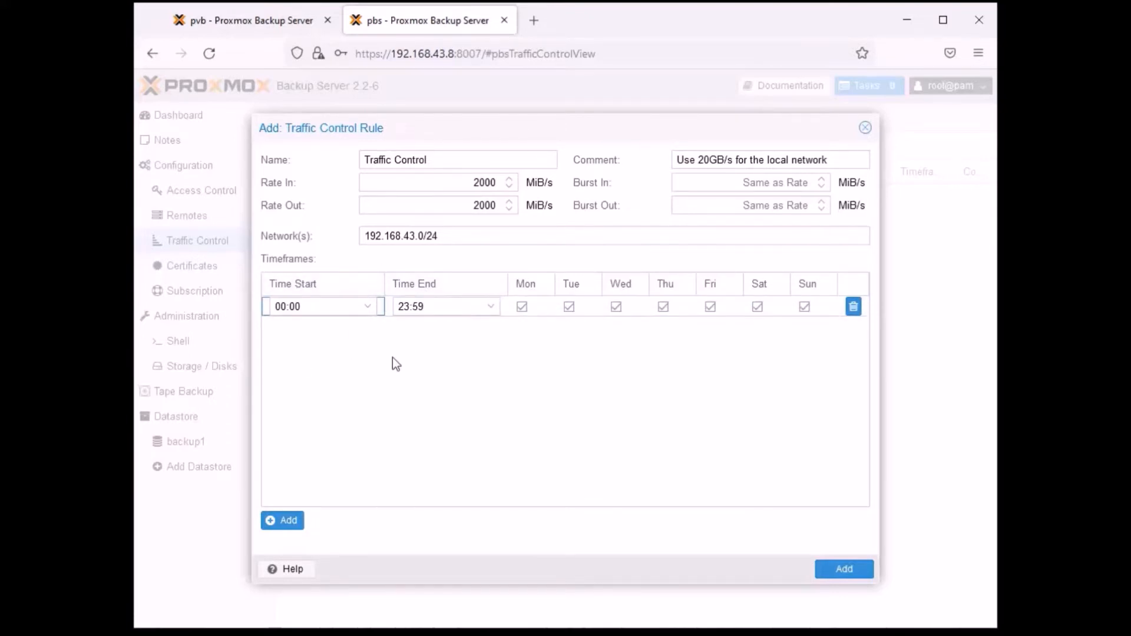
{"action": "left_click", "coordinate": [371, 307]}
{"action": "left_click", "coordinate": [370, 316]}
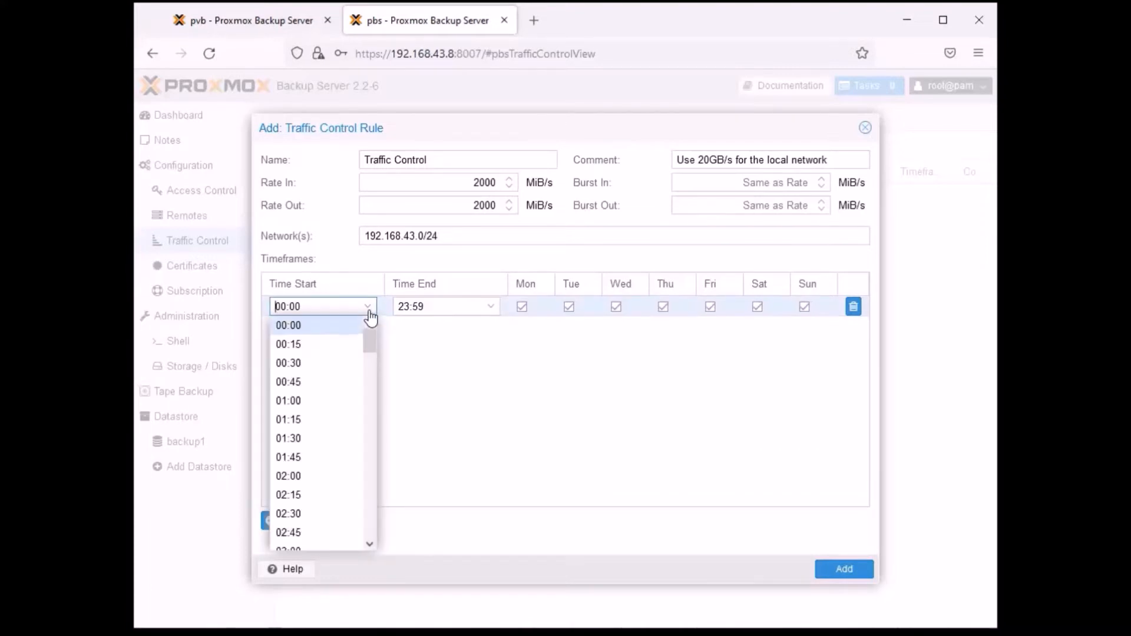
{"action": "left_click_drag", "start_coordinate": [373, 339], "coordinate": [364, 406]}
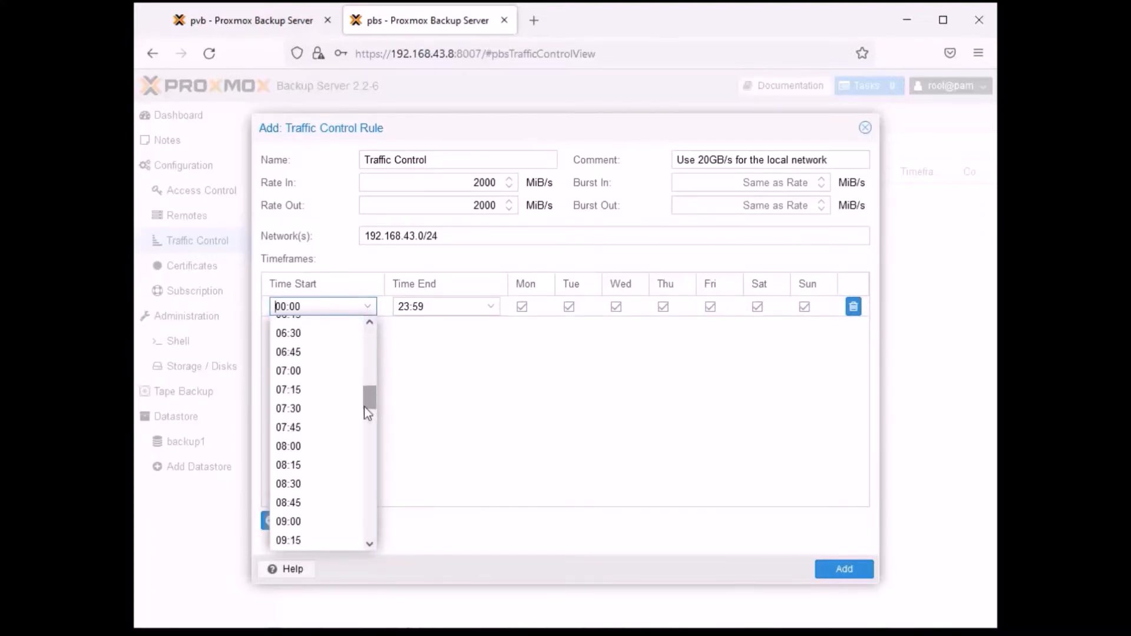
{"action": "left_click", "coordinate": [291, 446]}
{"action": "left_click", "coordinate": [490, 307]}
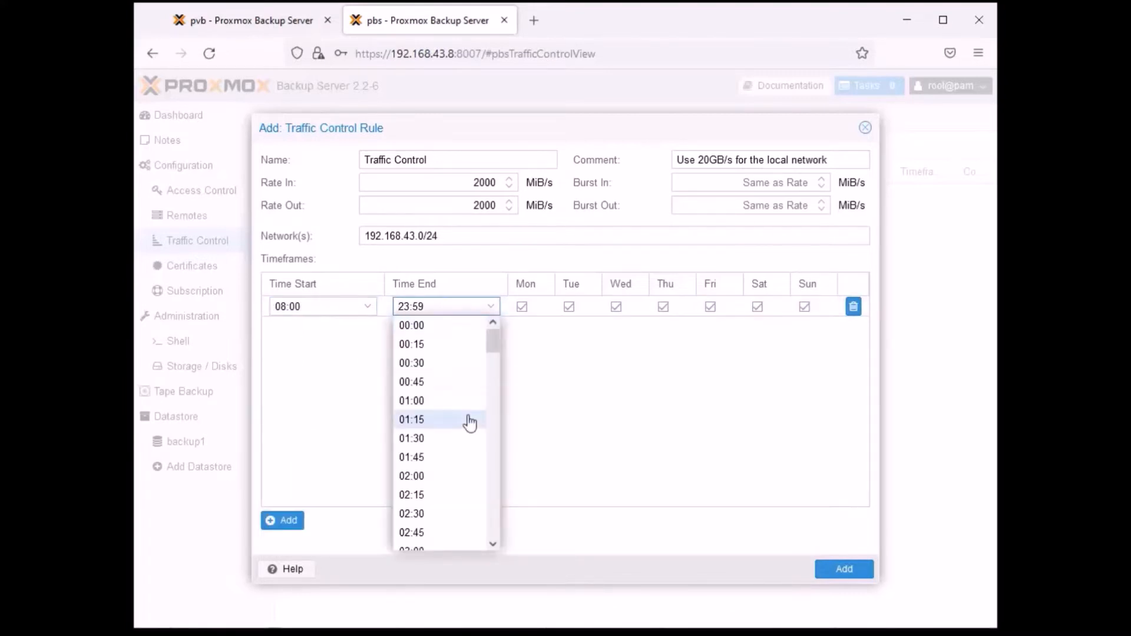
{"action": "scroll", "coordinate": [467, 422], "scroll_direction": "down", "scroll_amount": 5}
{"action": "scroll", "coordinate": [467, 422], "scroll_direction": "down", "scroll_amount": 10}
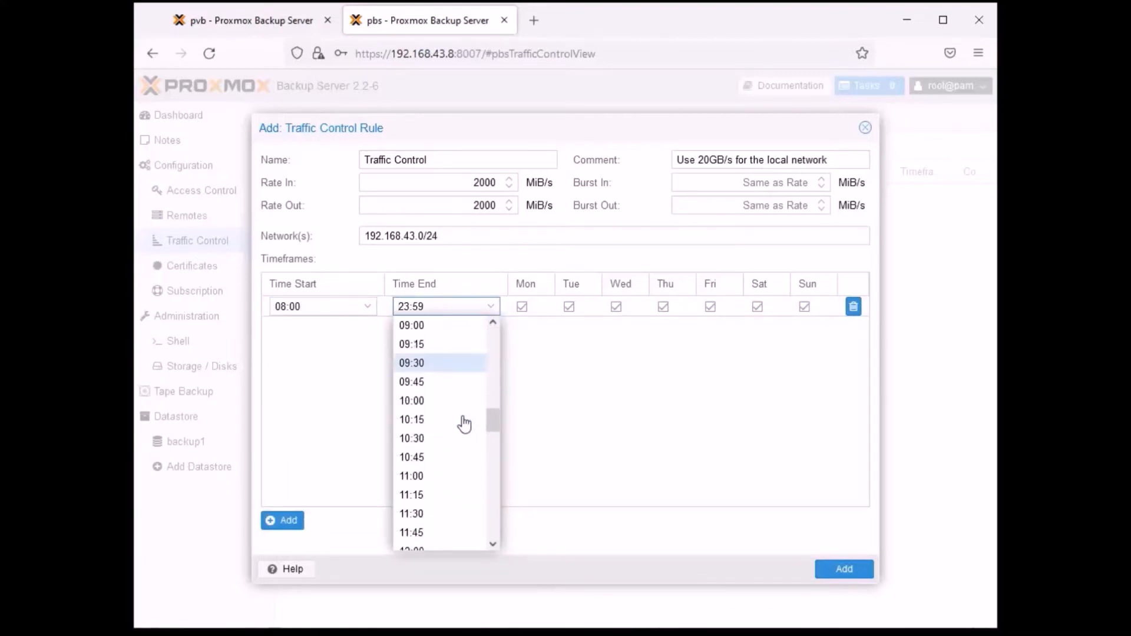
{"action": "scroll", "coordinate": [464, 424], "scroll_direction": "down", "scroll_amount": 2}
{"action": "scroll", "coordinate": [463, 422], "scroll_direction": "up", "scroll_amount": 2}
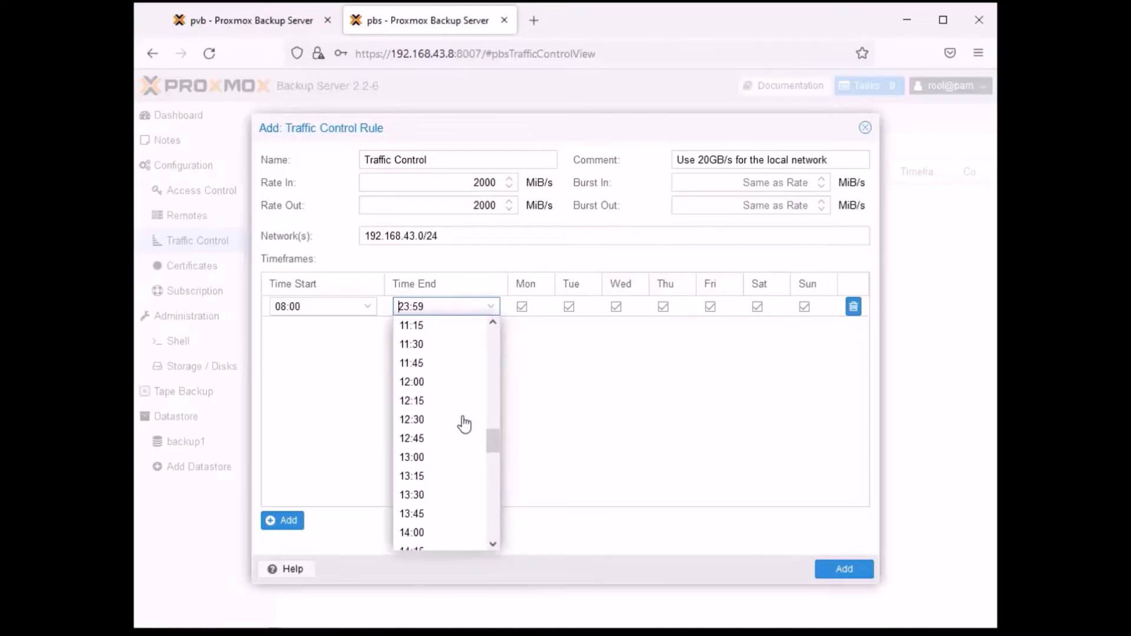
{"action": "left_click", "coordinate": [419, 386]}
{"action": "key", "text": "Tab"}
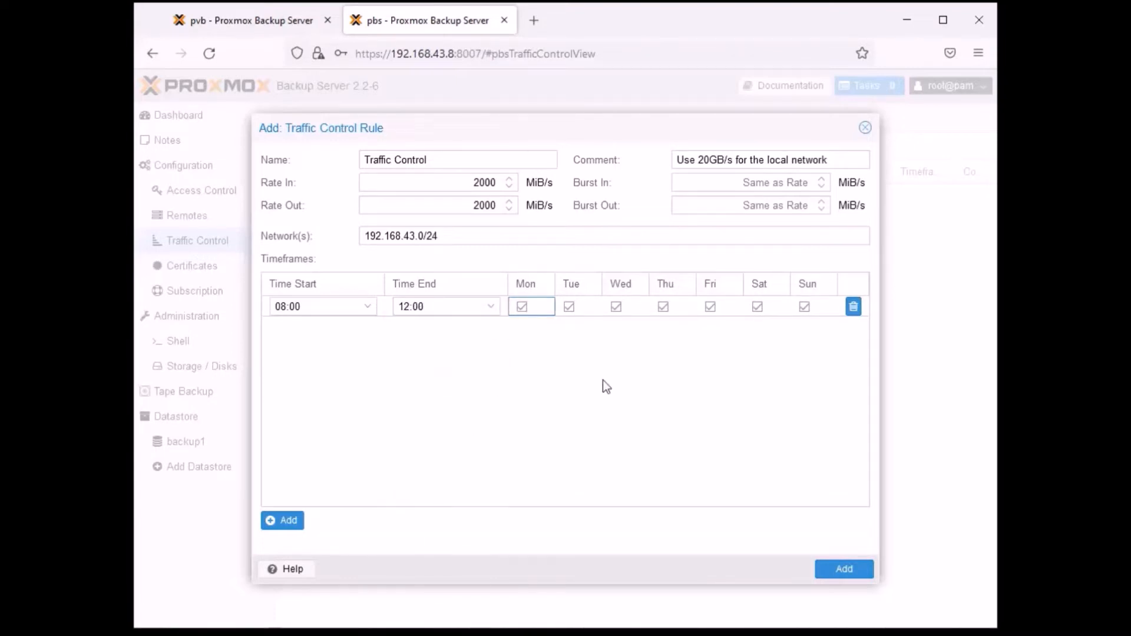
- Exclude Saturday and Sunday from the timeframe and try to add the rule
{"action": "left_click", "coordinate": [757, 306]}
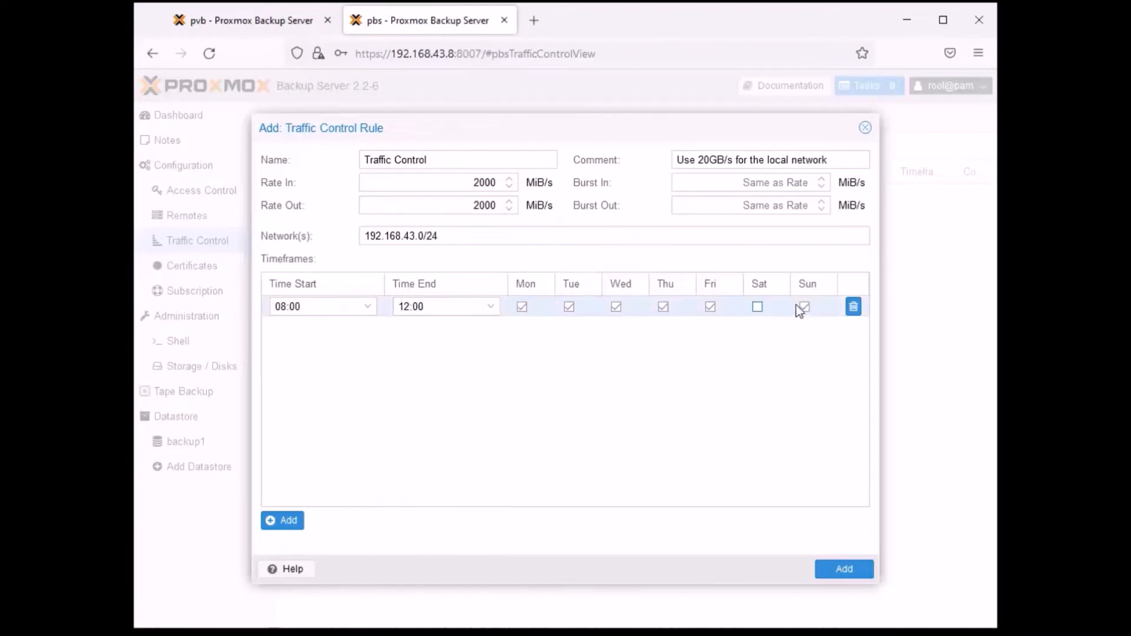
{"action": "left_click", "coordinate": [804, 306]}
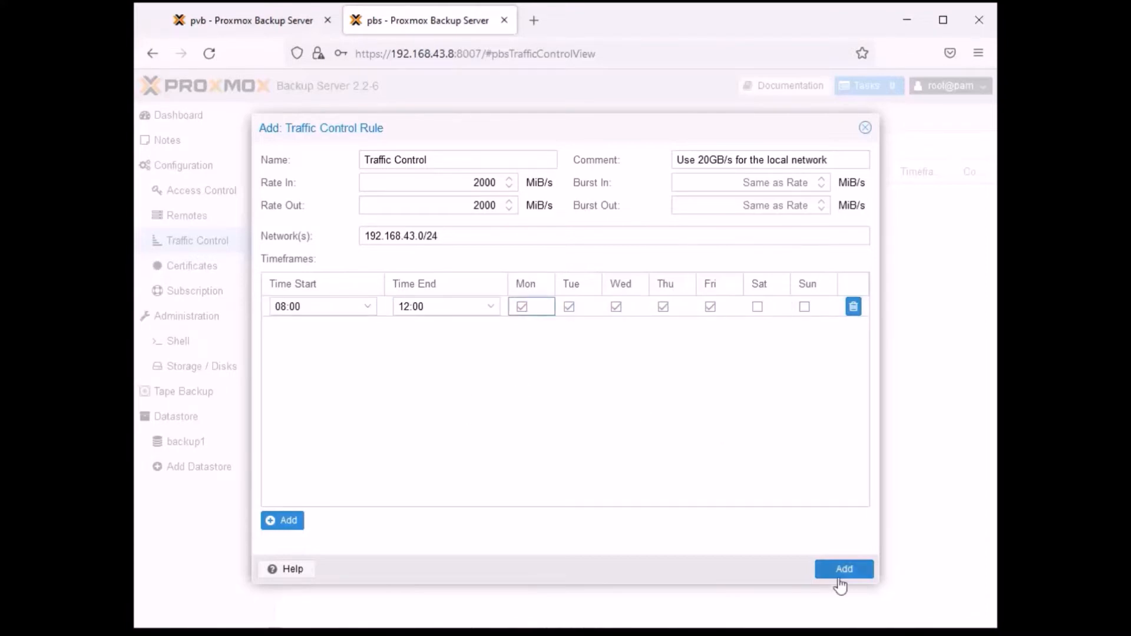
{"action": "left_click", "coordinate": [835, 571]}
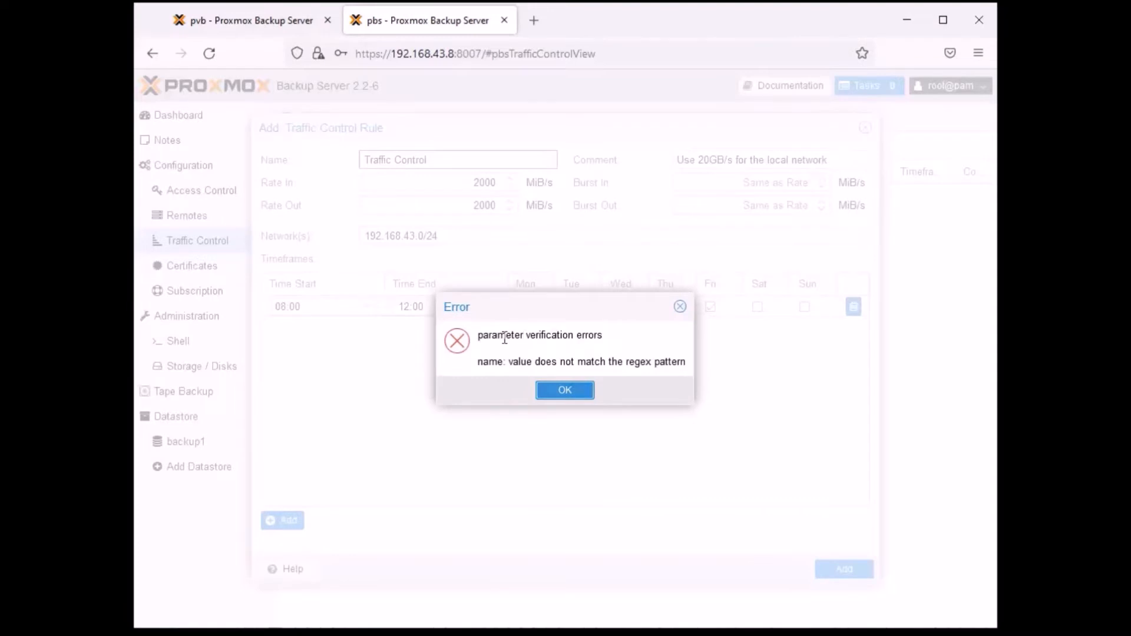
- Dismiss the error, change the rule name to Traffic-Control and add the rule
{"action": "left_click", "coordinate": [569, 395]}
{"action": "left_click", "coordinate": [395, 160]}
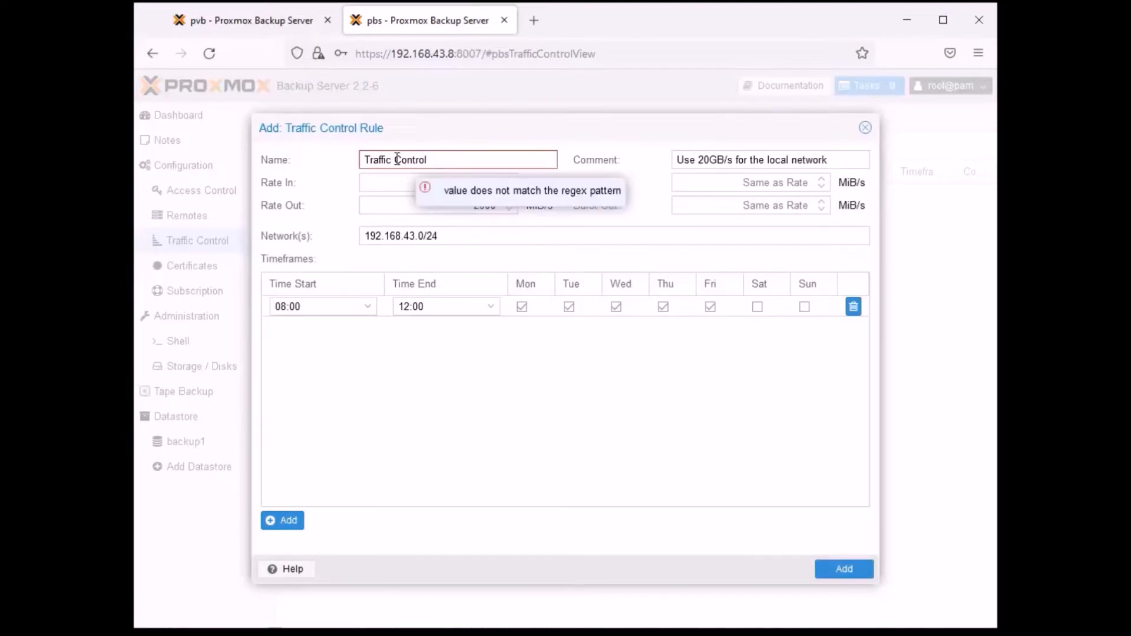
{"action": "mouse_move", "coordinate": [471, 156]}
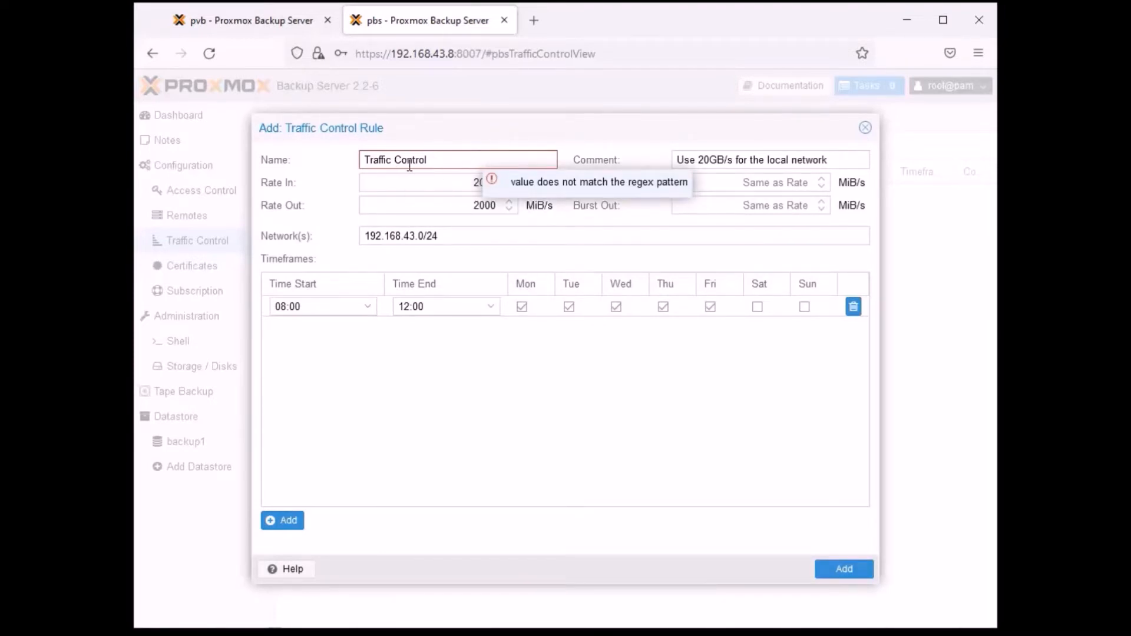
{"action": "key", "text": "BackSpace"}
{"action": "type", "text": "-"}
{"action": "left_click", "coordinate": [843, 569]}
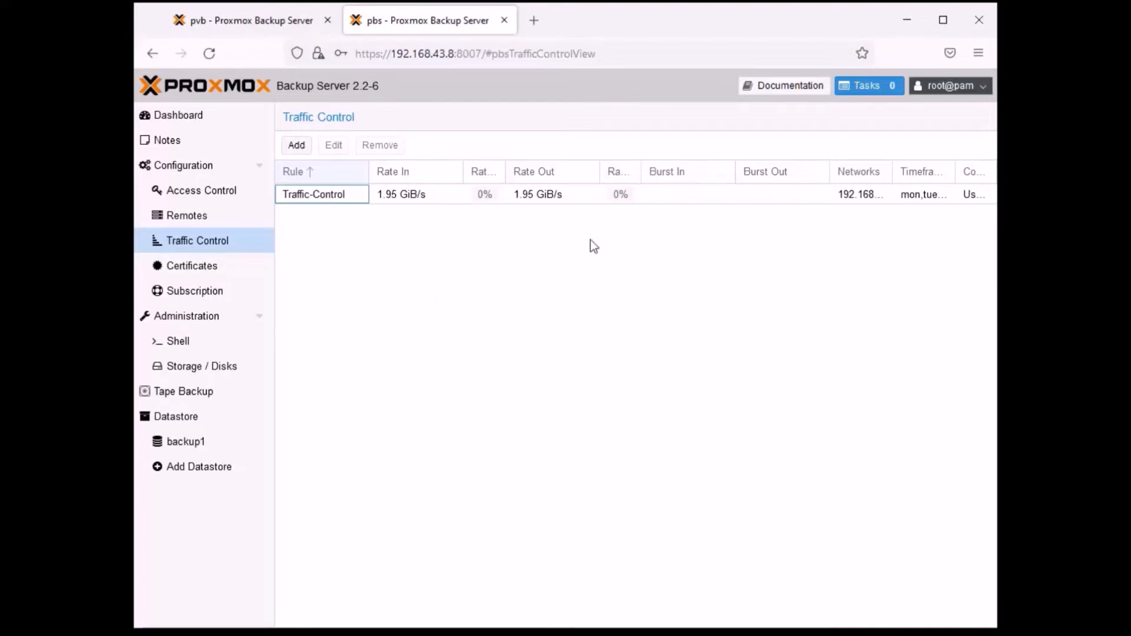
- Edit the Traffic-Control rule, setting Rate In and Rate Out to 20000 MiB/s, and save it
{"action": "left_click", "coordinate": [380, 206]}
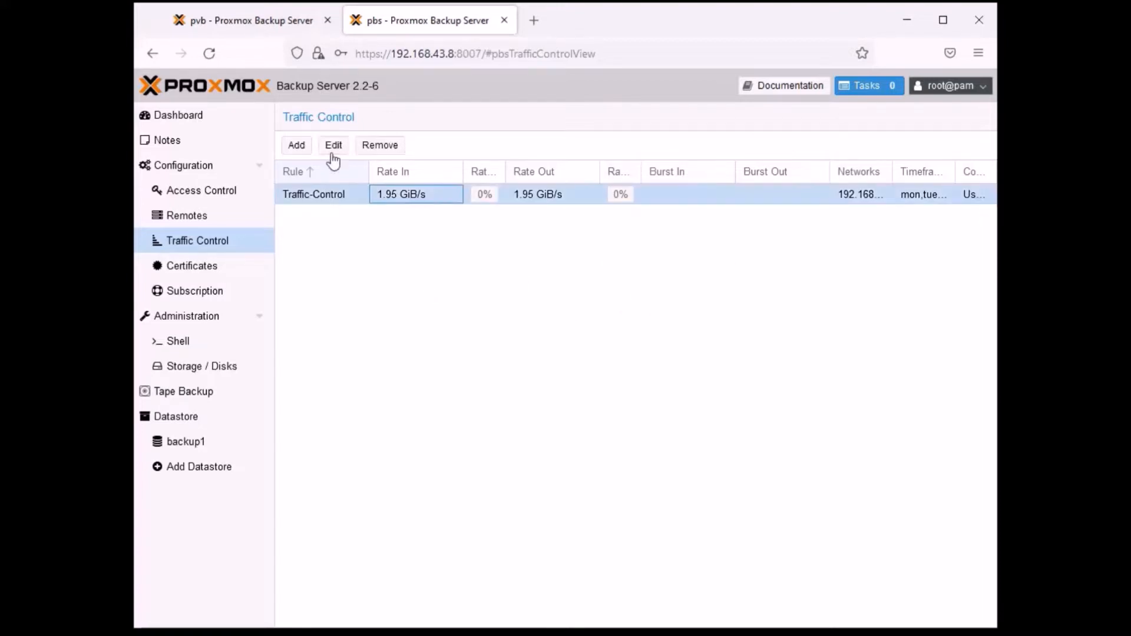
{"action": "left_click", "coordinate": [333, 145]}
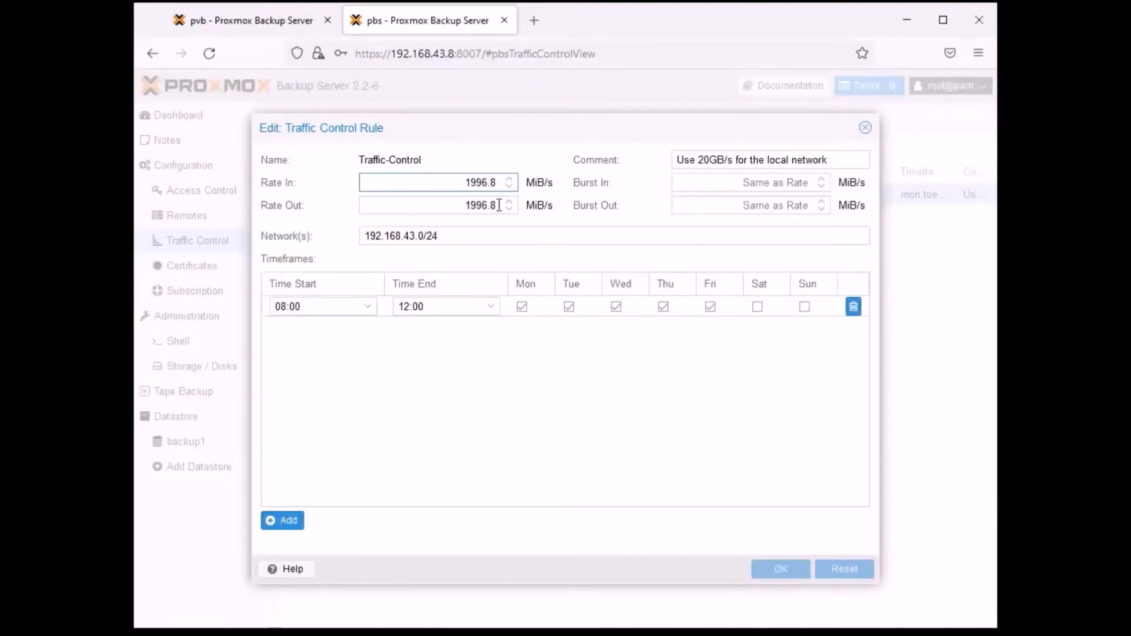
{"action": "key", "text": "Tab"}
{"action": "key", "text": "BackSpace"}
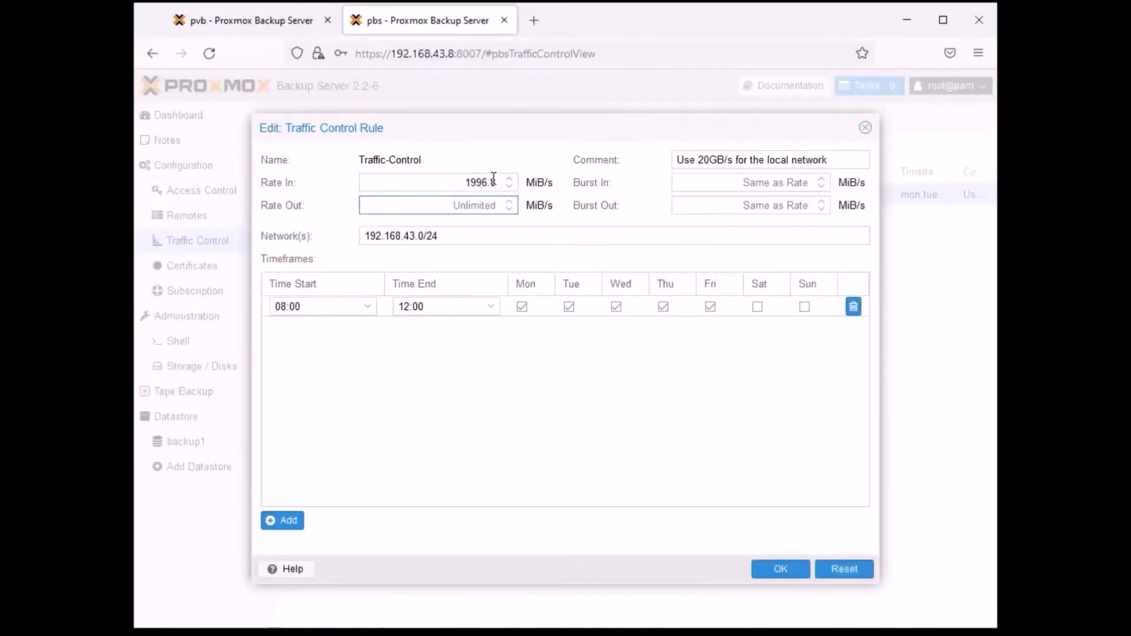
{"action": "double_click", "coordinate": [492, 182]}
{"action": "key", "text": "BackSpace"}
{"action": "type", "text": "2"}
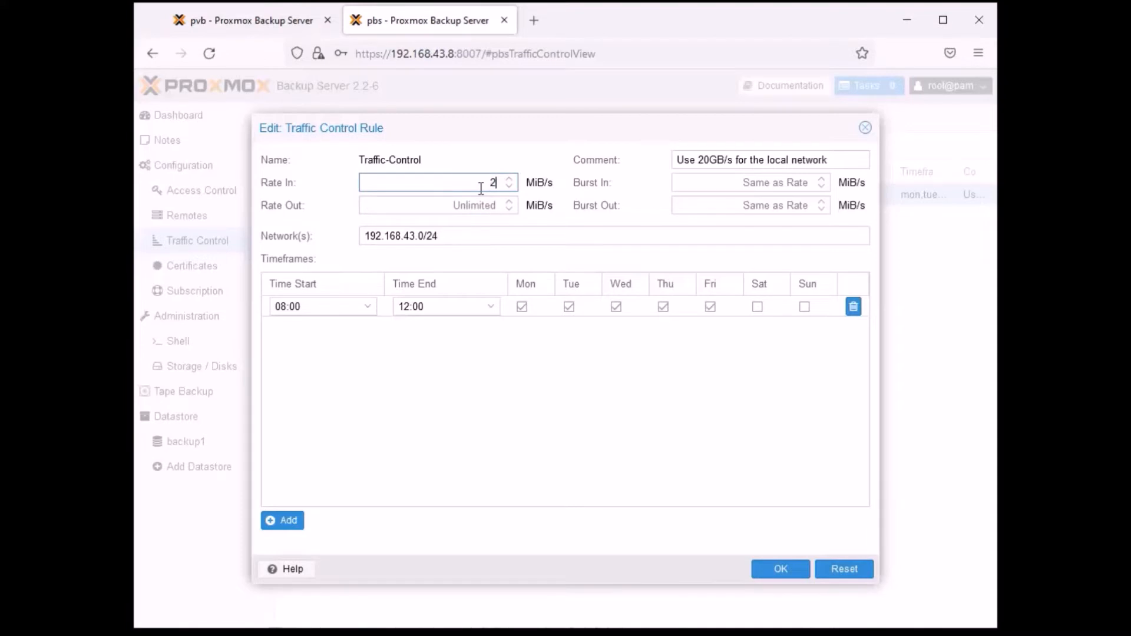
{"action": "type", "text": "0000"}
{"action": "left_click", "coordinate": [499, 205]}
{"action": "type", "text": "20000"}
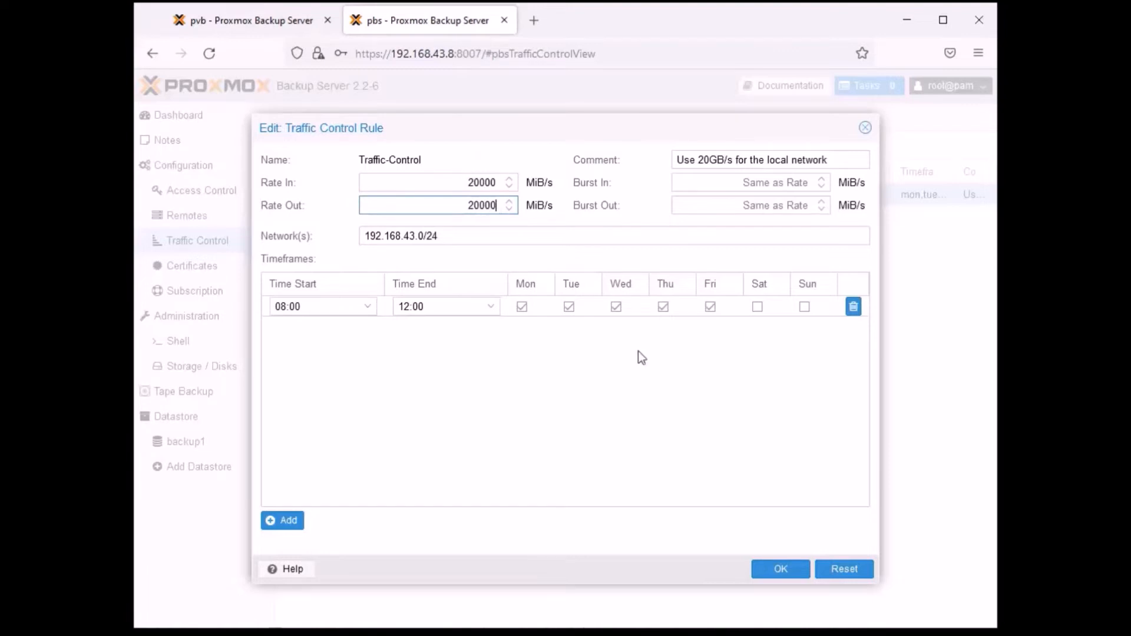
{"action": "left_click", "coordinate": [773, 568]}
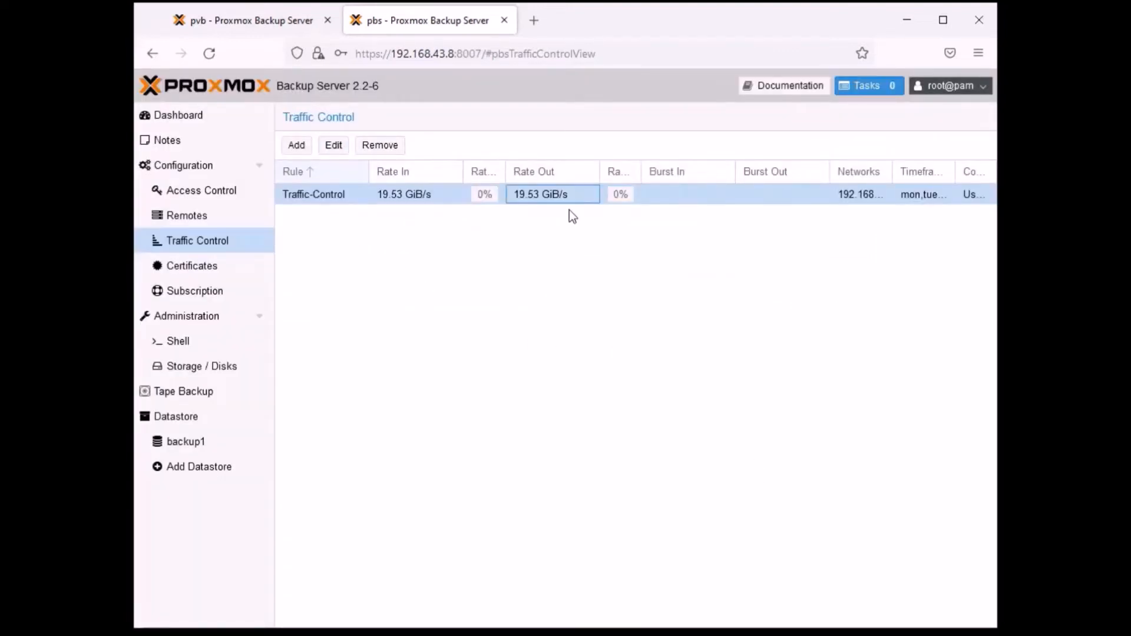
- Narrow the Burst In, Burst Out and Networks columns of the rule list to give the other columns more room
{"action": "left_click", "coordinate": [706, 254]}
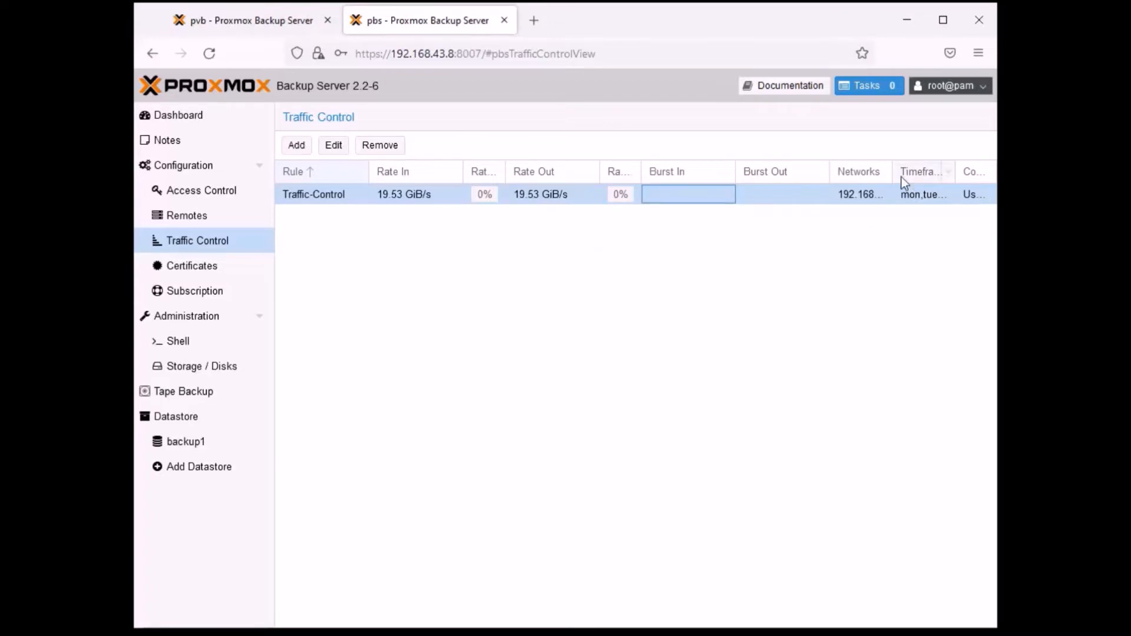
{"action": "left_click_drag", "start_coordinate": [829, 167], "coordinate": [804, 170]}
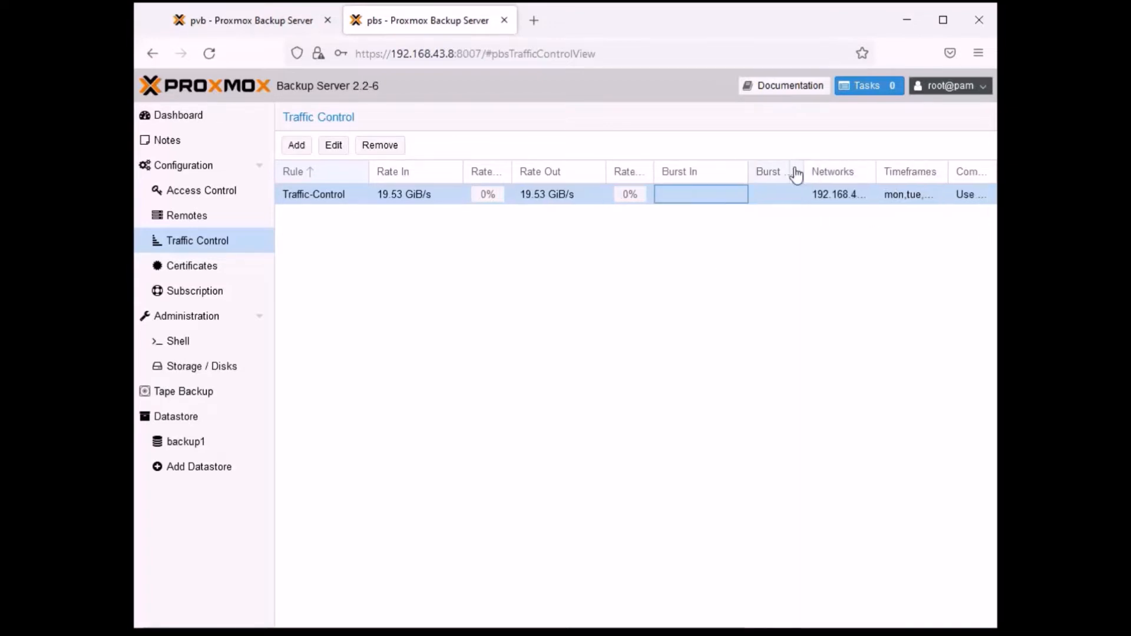
{"action": "left_click_drag", "start_coordinate": [875, 165], "coordinate": [924, 167]}
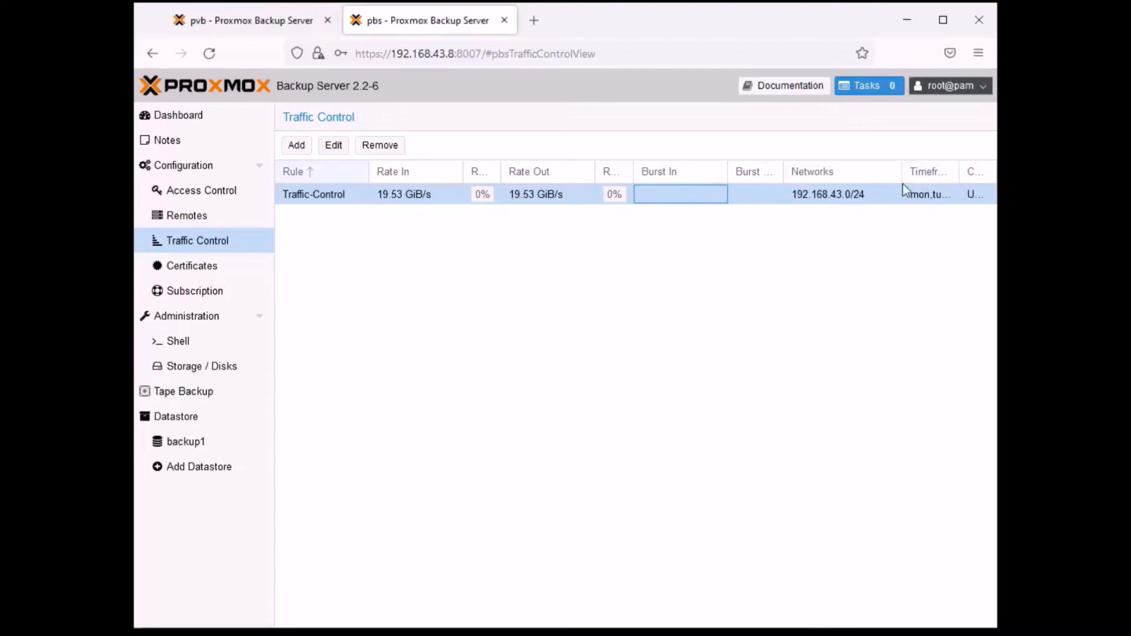
{"action": "left_click_drag", "start_coordinate": [901, 167], "coordinate": [811, 167]}
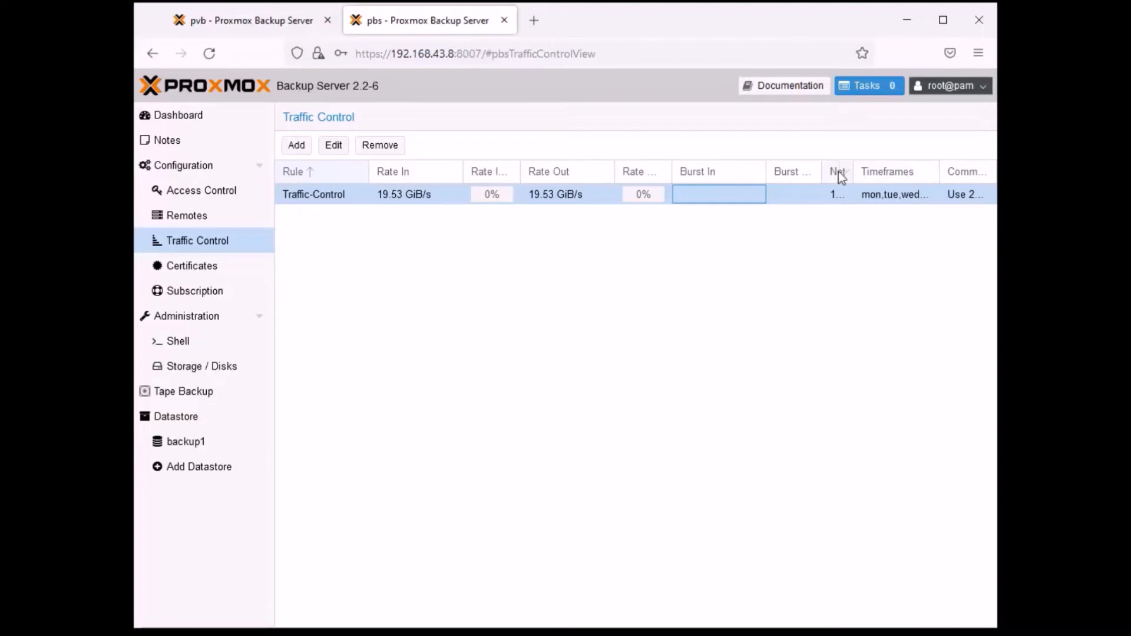
{"action": "left_click_drag", "start_coordinate": [819, 169], "coordinate": [809, 169]}
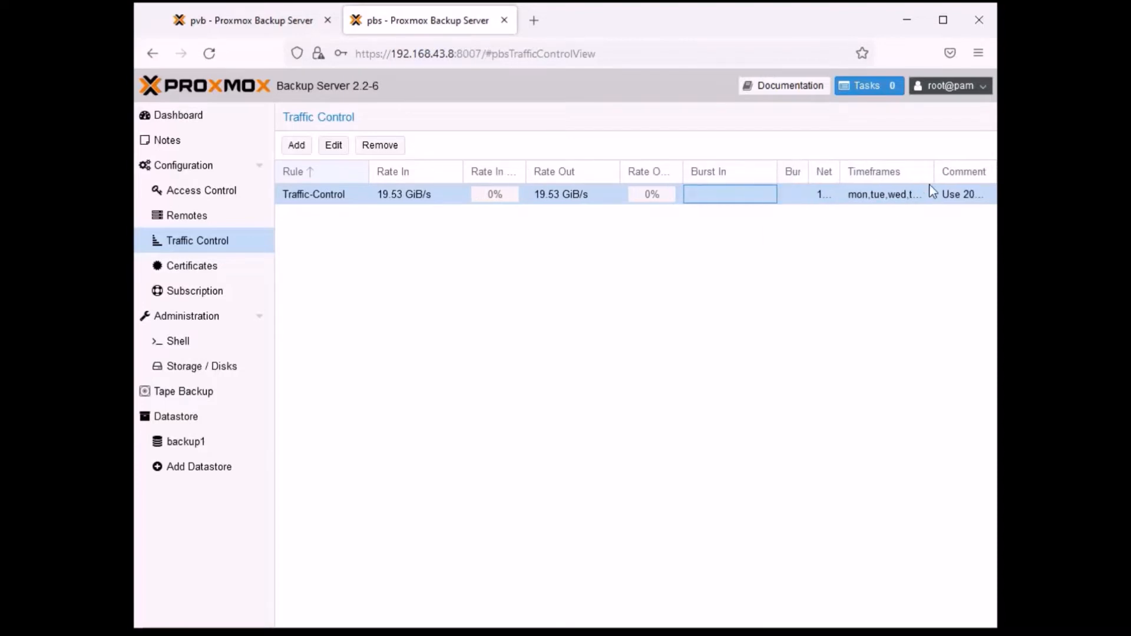
{"action": "left_click_drag", "start_coordinate": [935, 171], "coordinate": [903, 170]}
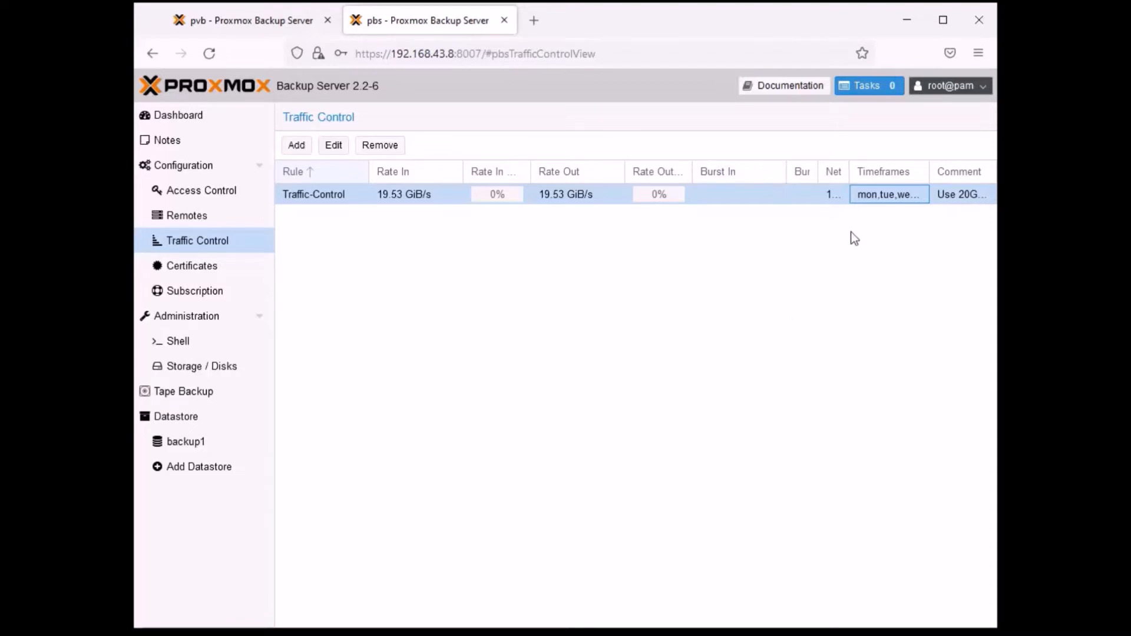
{"action": "left_click_drag", "start_coordinate": [817, 168], "coordinate": [757, 172]}
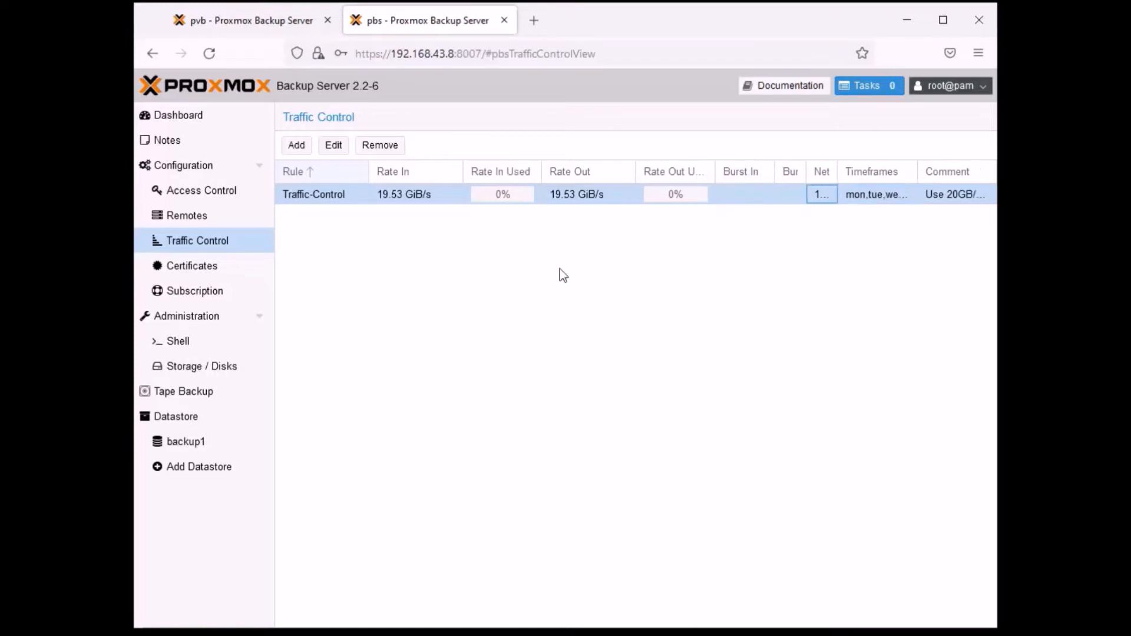
{"action": "left_click", "coordinate": [447, 340]}
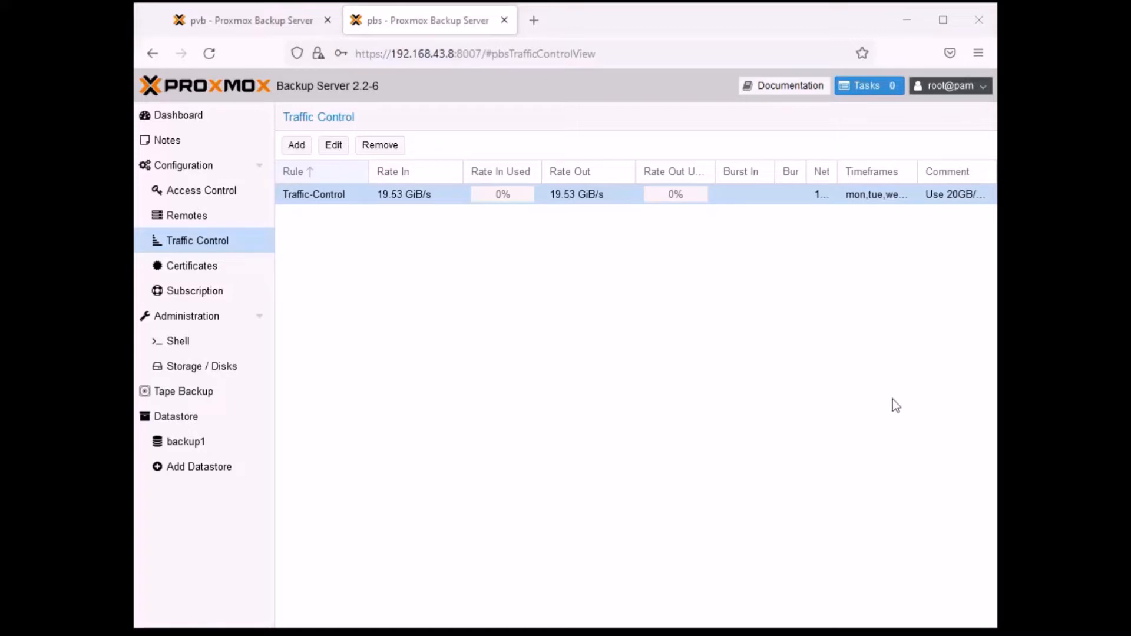
- Start a new traffic control rule and name it 100MB-Default-All
{"action": "left_click", "coordinate": [679, 331]}
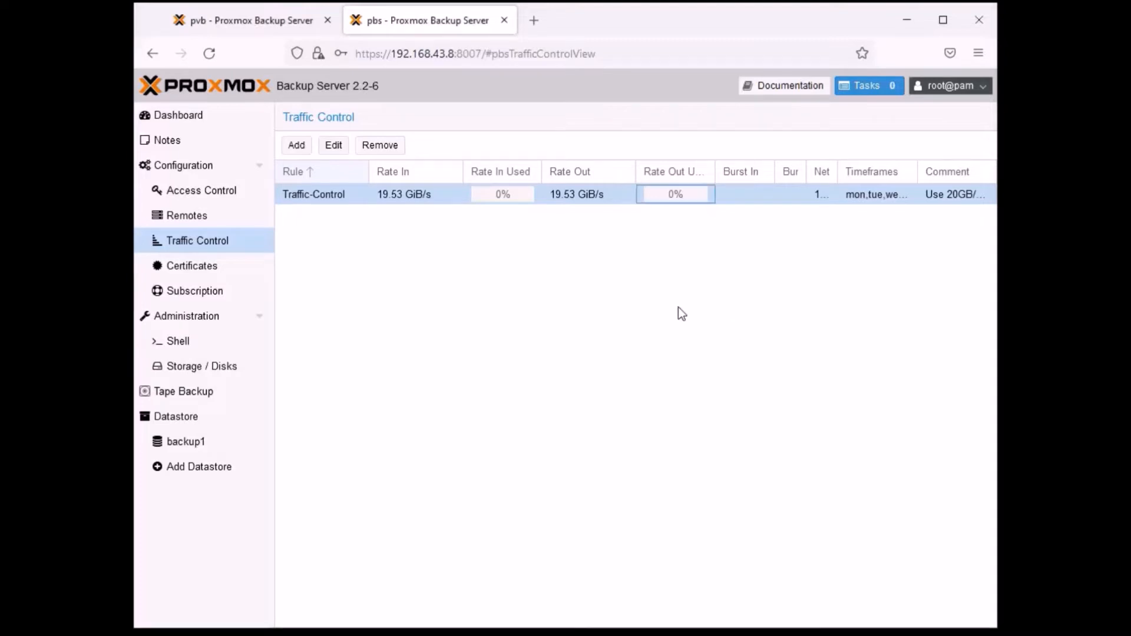
{"action": "left_click", "coordinate": [296, 145]}
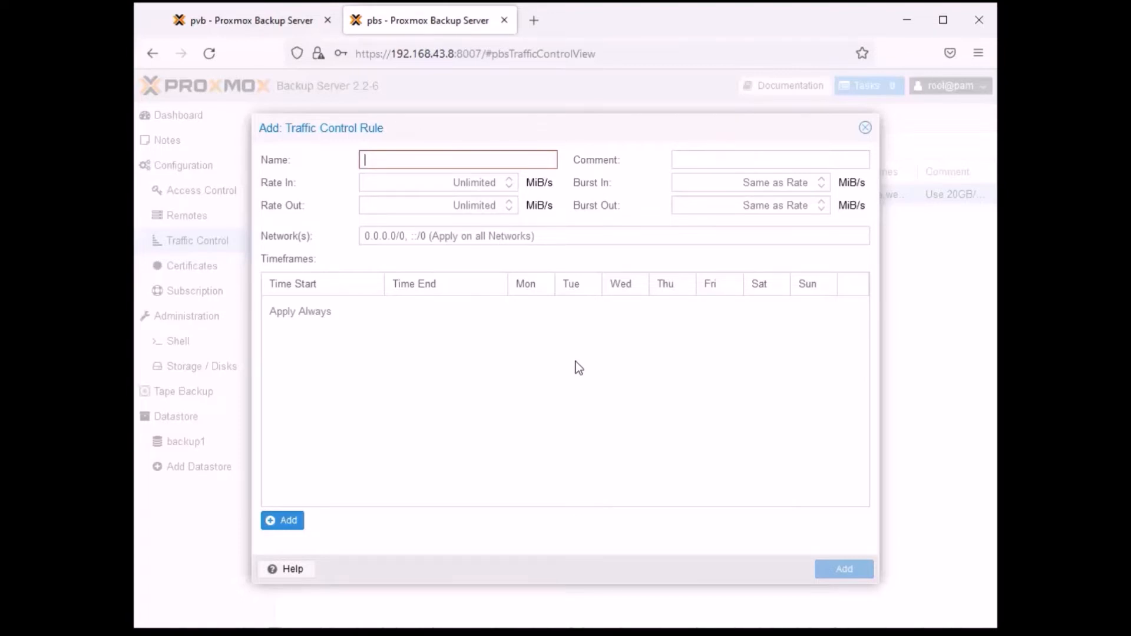
{"action": "type", "text": "00MBDefault"}
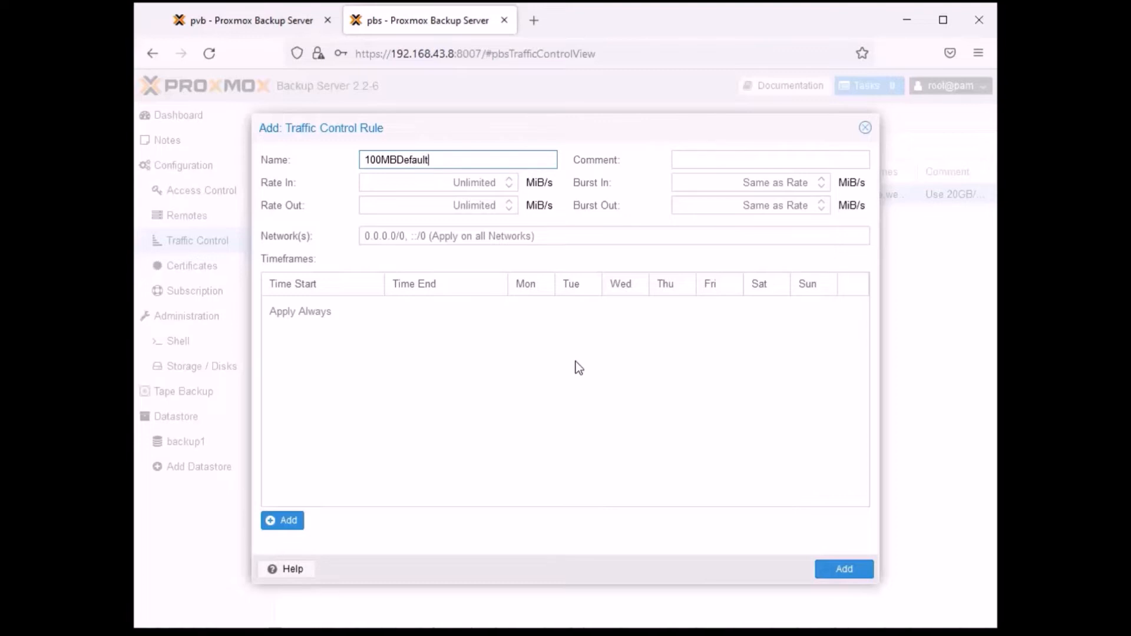
{"action": "key", "text": "Left"}
{"action": "key", "text": "Left"}
{"action": "key", "text": "Left"}
{"action": "key", "text": "Left"}
{"action": "key", "text": "Left"}
{"action": "key", "text": "Left"}
{"action": "key", "text": "Left"}
{"action": "type", "text": "-"}
{"action": "key", "text": "End"}
{"action": "type", "text": "-All"}
- Set both Rate In and Rate Out of the new rule to 100 MiB/s
{"action": "left_click", "coordinate": [497, 184]}
{"action": "type", "text": "100"}
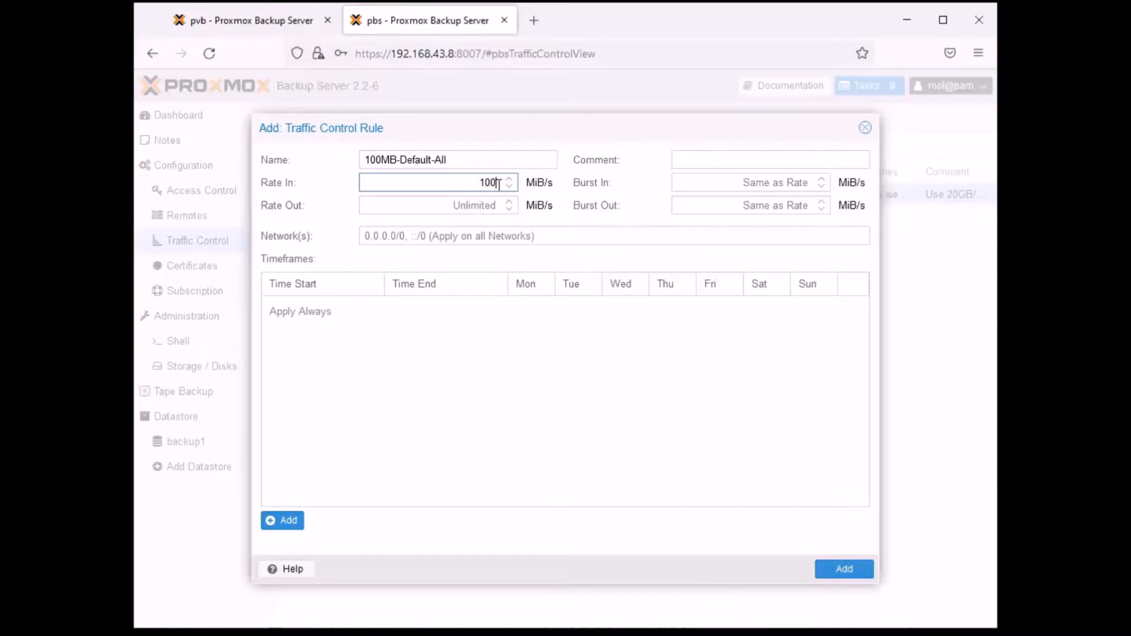
{"action": "key", "text": "Tab"}
{"action": "type", "text": "1000"}
{"action": "key", "text": "BackSpace"}
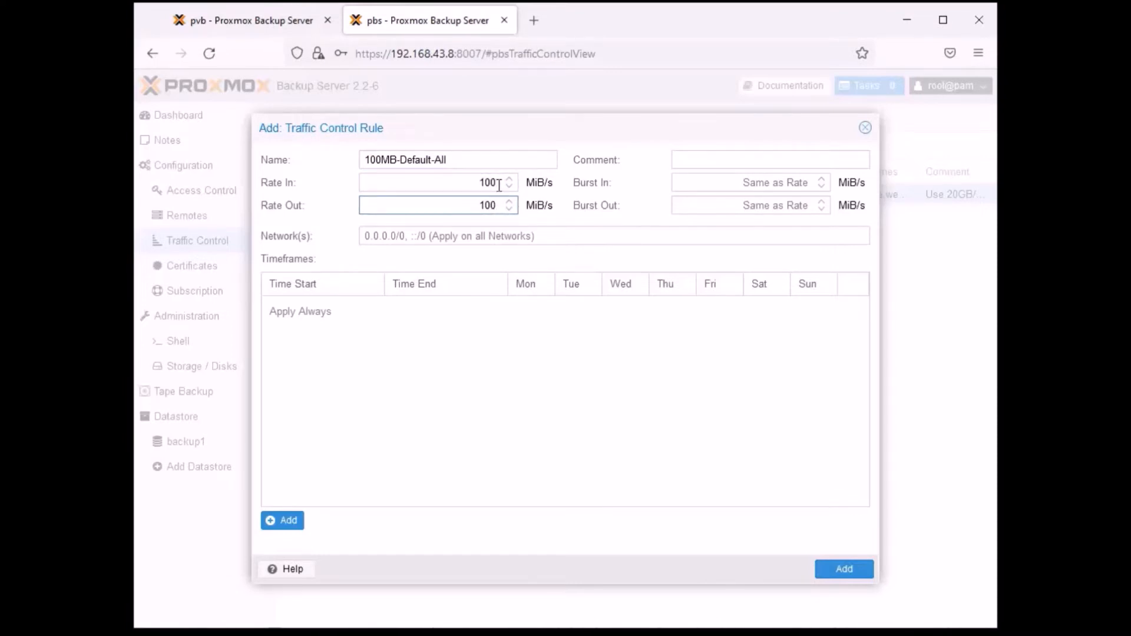
- Enter the comment "Default limit rate 100MB/s for all clients" and set the rule's network to 0.0.0.0/0
{"action": "left_click", "coordinate": [711, 159]}
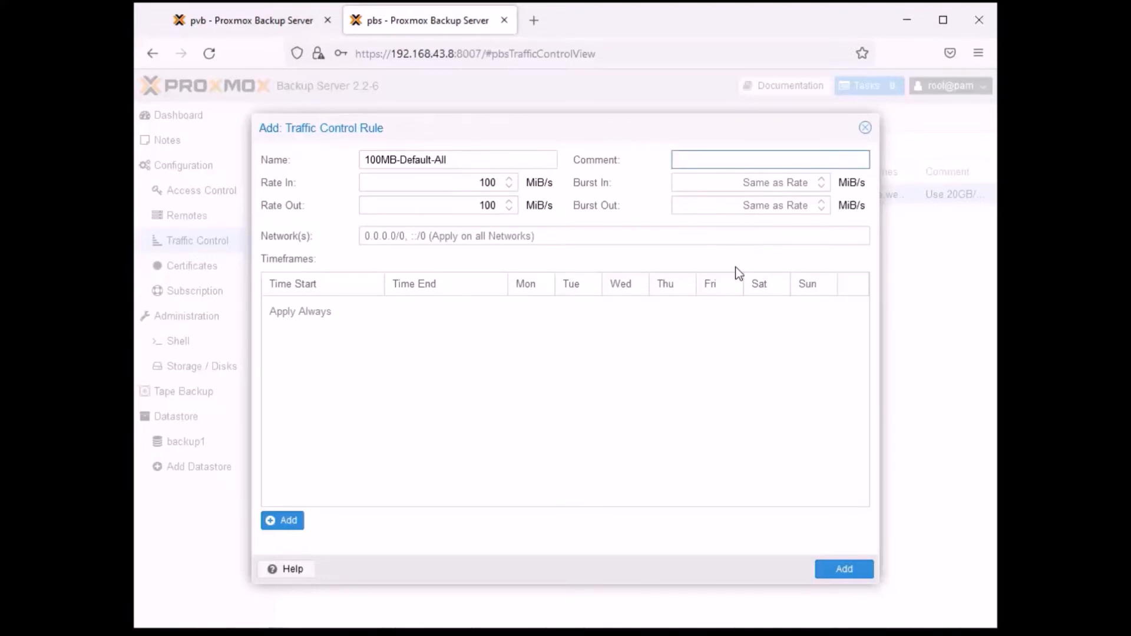
{"action": "type", "text": "Default limit rate 100MB/s for all clients"}
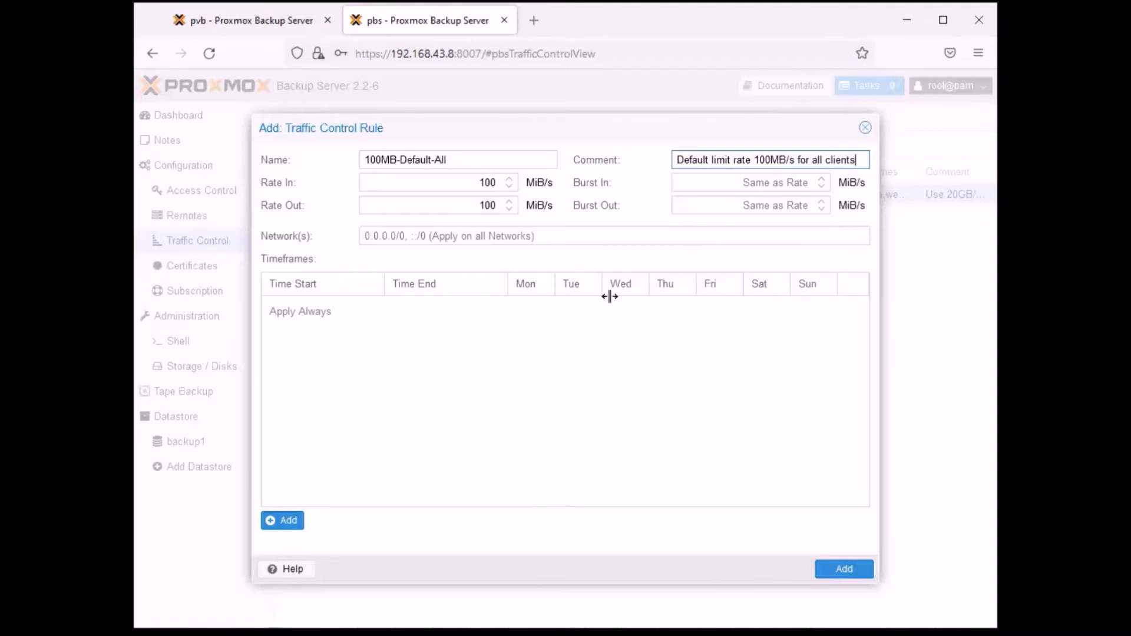
{"action": "left_click", "coordinate": [429, 238]}
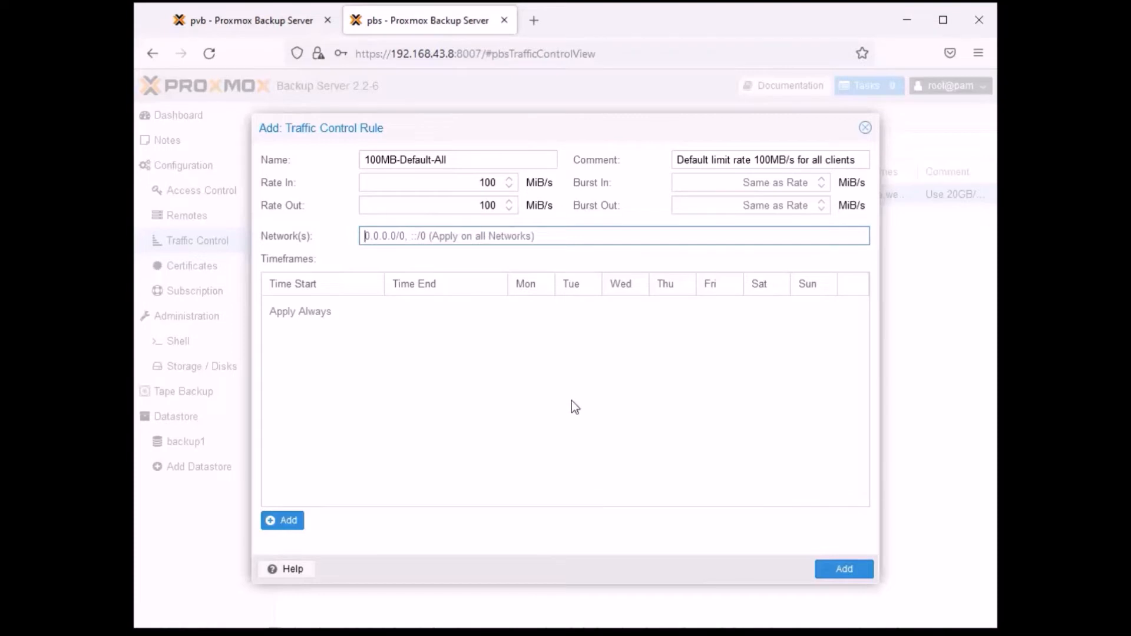
{"action": "type", "text": "0.0.0"}
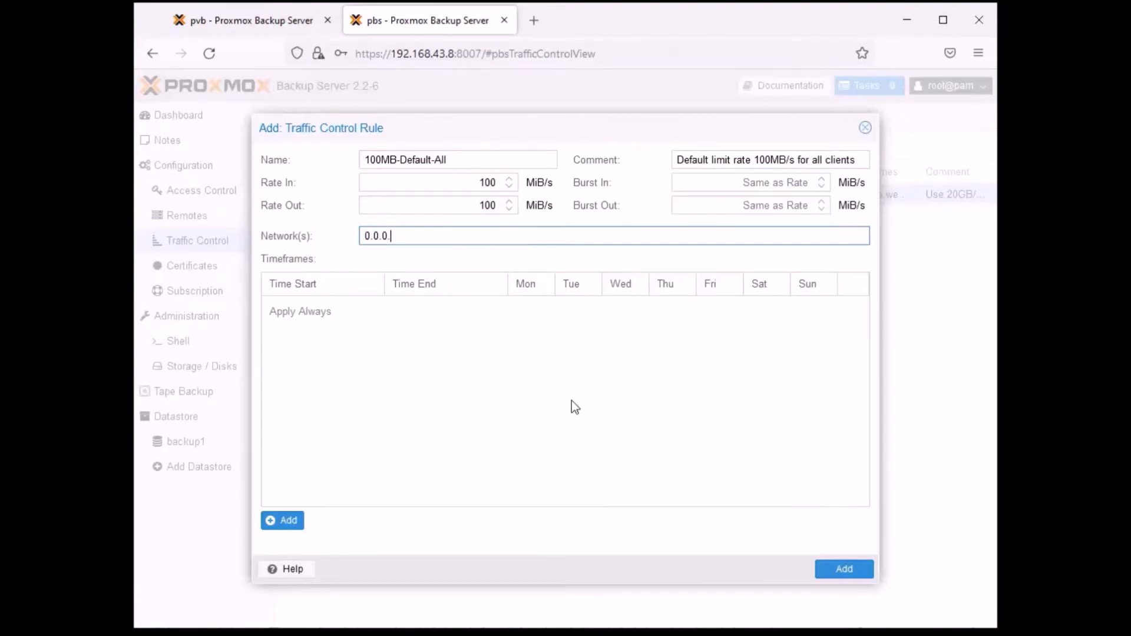
{"action": "type", "text": "/0"}
- Add a timeframe to the rule that starts at 07:00 and ends at 15:00
{"action": "left_click", "coordinate": [286, 524]}
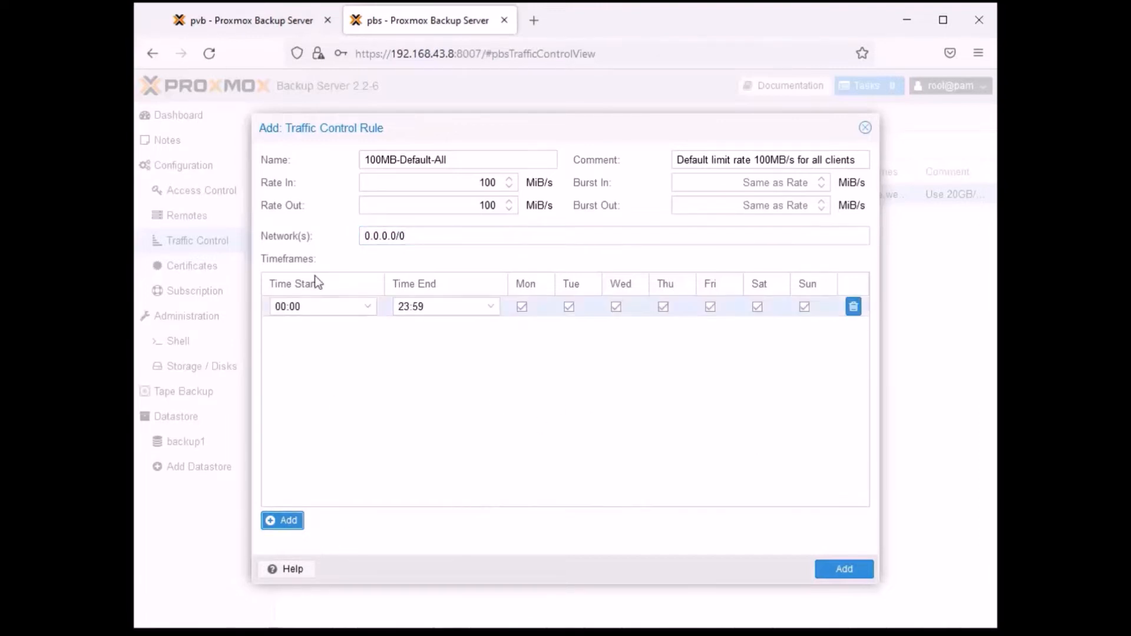
{"action": "left_click", "coordinate": [367, 307]}
{"action": "scroll", "coordinate": [327, 430], "scroll_direction": "down", "scroll_amount": 6}
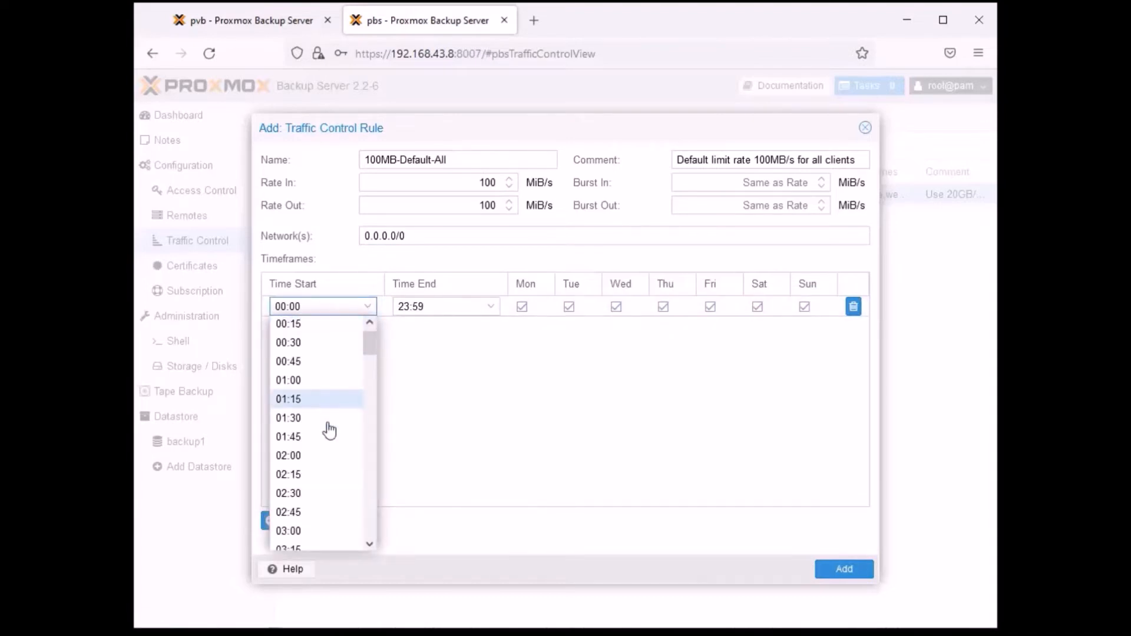
{"action": "scroll", "coordinate": [328, 430], "scroll_direction": "down", "scroll_amount": 1}
{"action": "scroll", "coordinate": [318, 446], "scroll_direction": "down", "scroll_amount": 1}
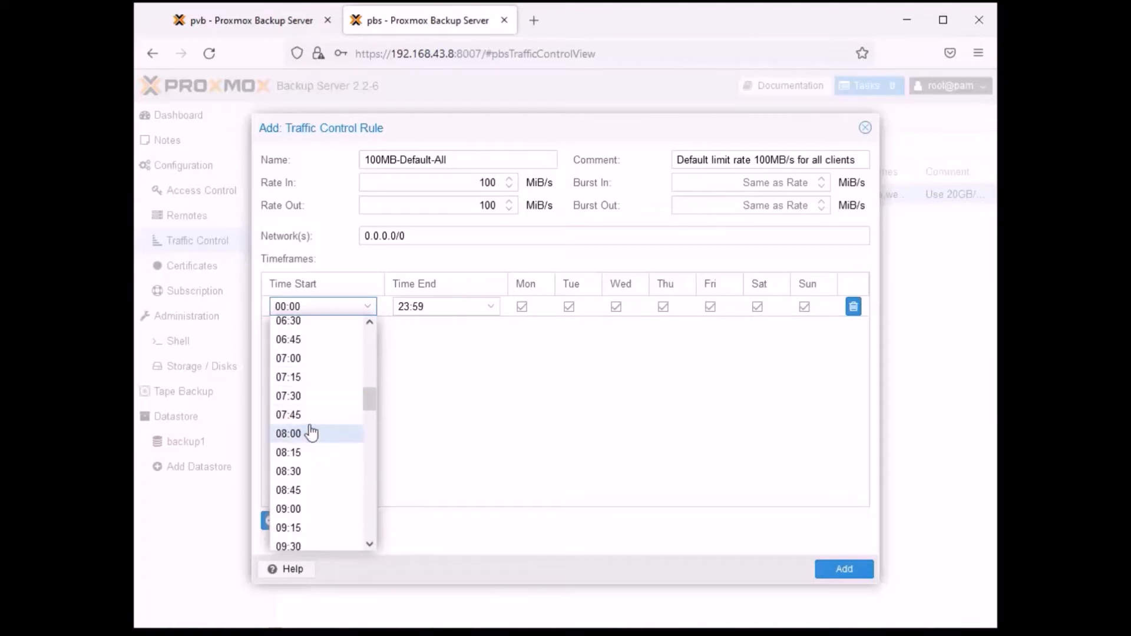
{"action": "left_click", "coordinate": [299, 360]}
{"action": "left_click", "coordinate": [490, 307]}
{"action": "scroll", "coordinate": [468, 425], "scroll_direction": "down", "scroll_amount": 2}
{"action": "scroll", "coordinate": [469, 425], "scroll_direction": "down", "scroll_amount": 4}
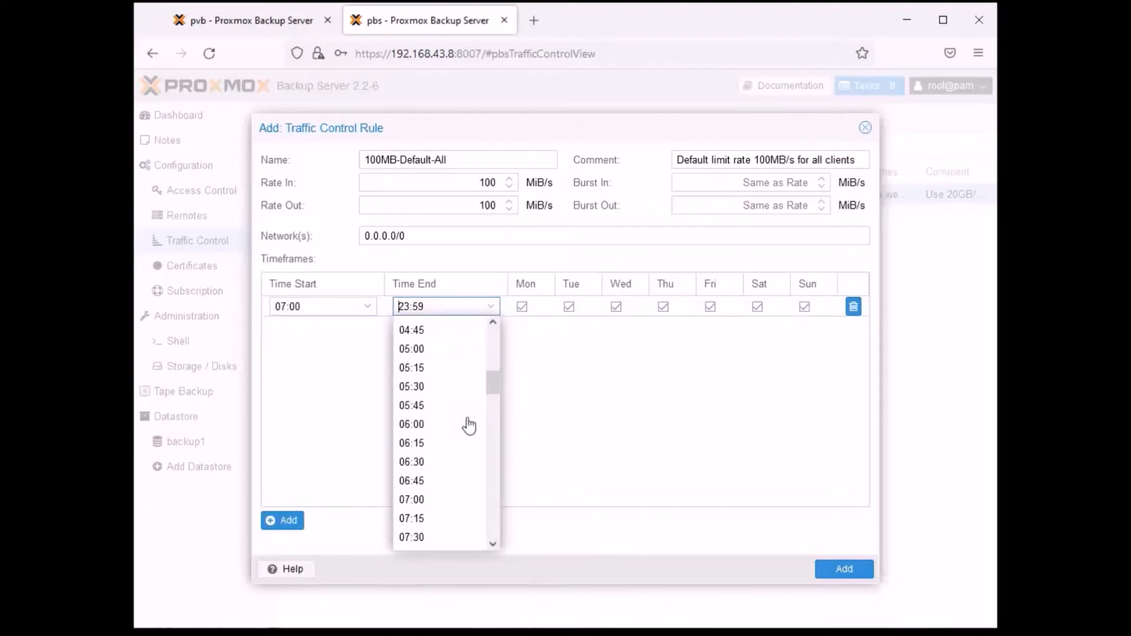
{"action": "scroll", "coordinate": [468, 425], "scroll_direction": "down", "scroll_amount": 5}
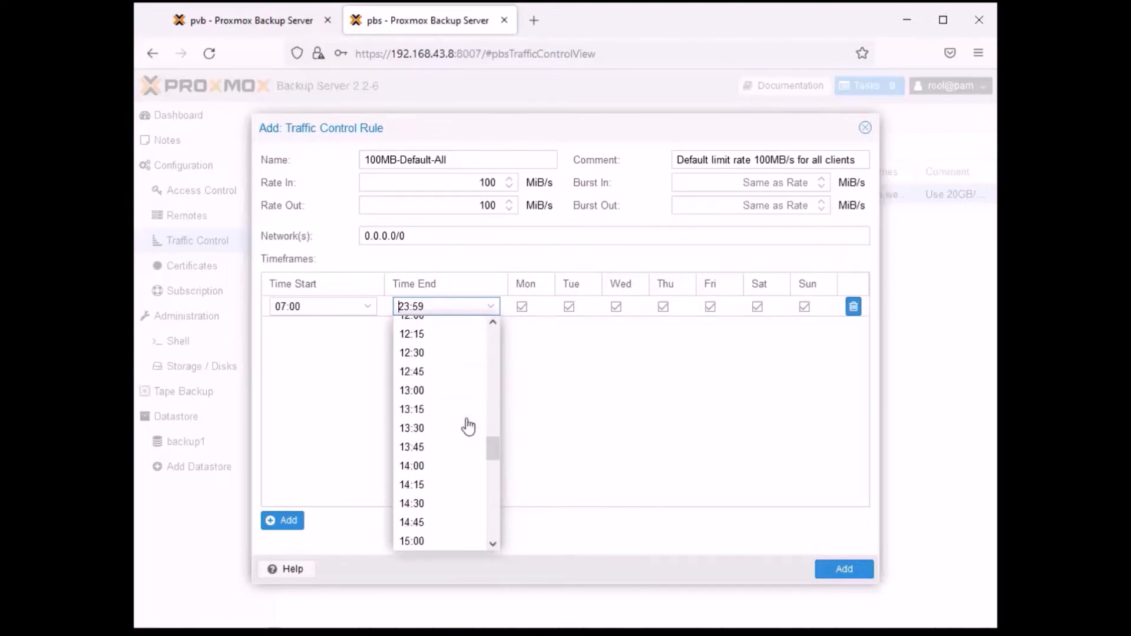
{"action": "left_click", "coordinate": [417, 468]}
{"action": "key", "text": "Tab"}
- Exclude Sunday and Saturday from the timeframe and add the 100MB-Default-All rule
{"action": "left_click", "coordinate": [804, 307]}
{"action": "left_click", "coordinate": [758, 306]}
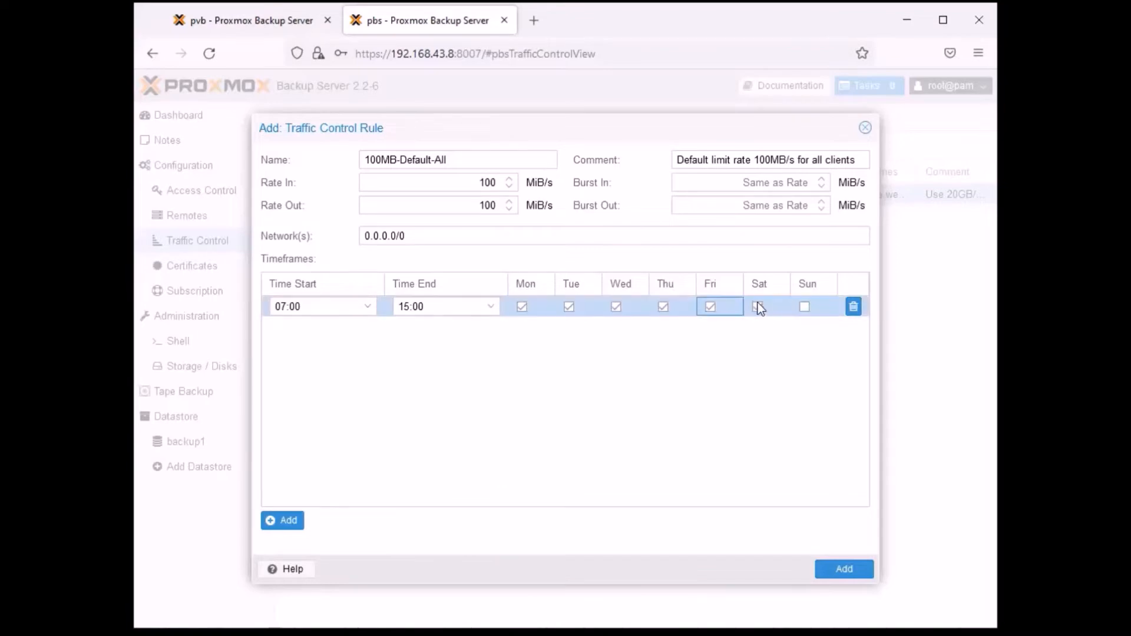
{"action": "left_click", "coordinate": [858, 570]}
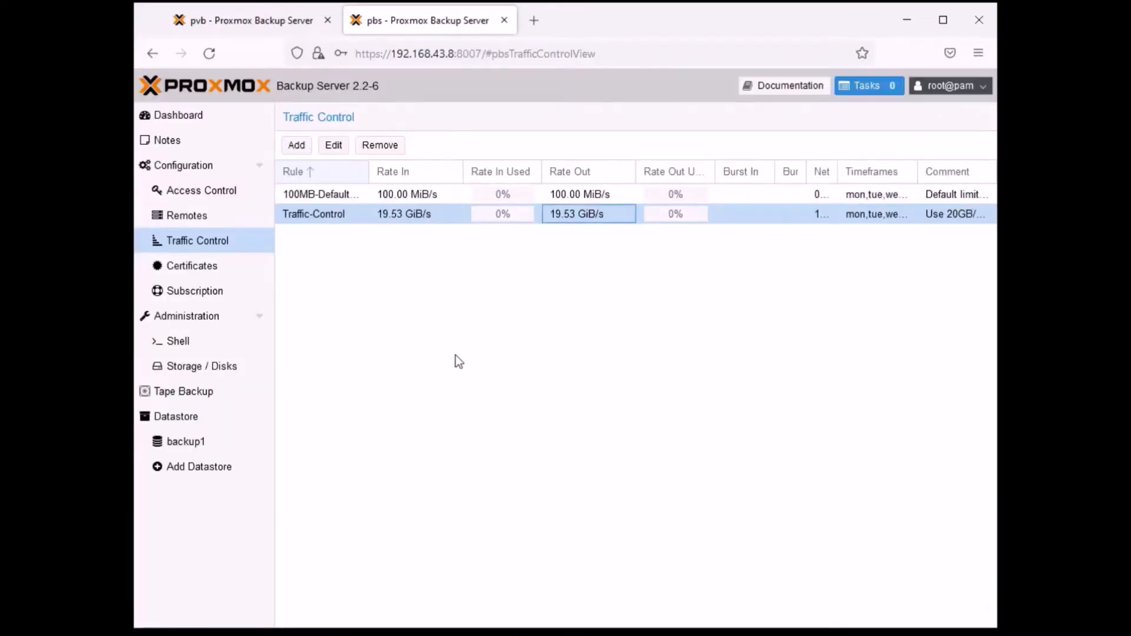
- Widen the Rule column of the traffic control list so the full rule names fit
{"action": "left_click", "coordinate": [362, 202]}
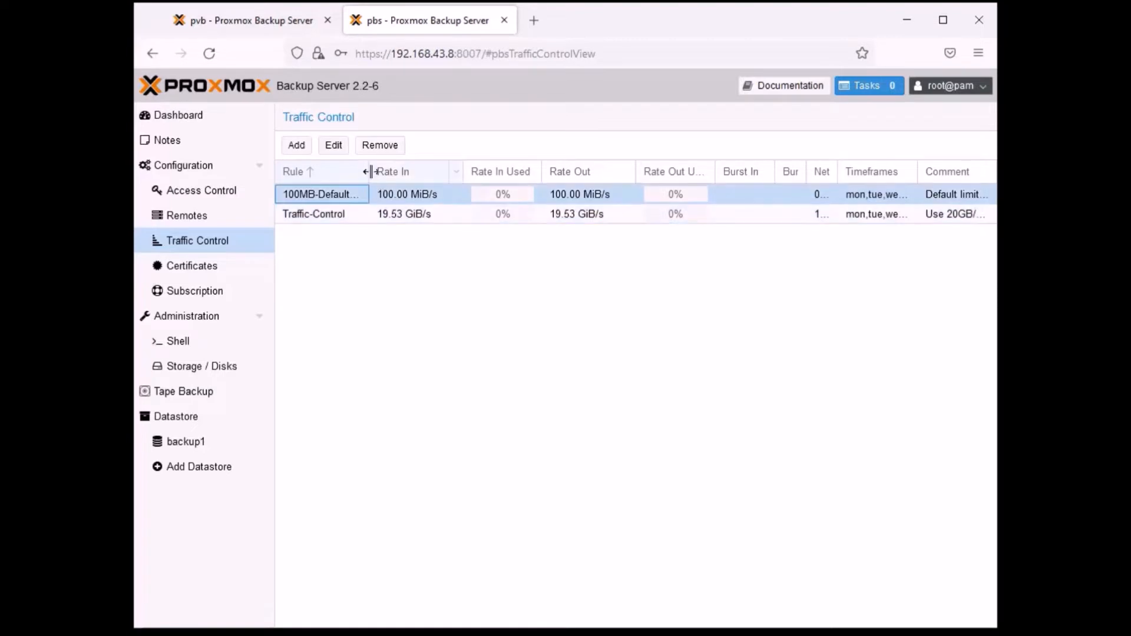
{"action": "left_click_drag", "start_coordinate": [370, 172], "coordinate": [389, 171]}
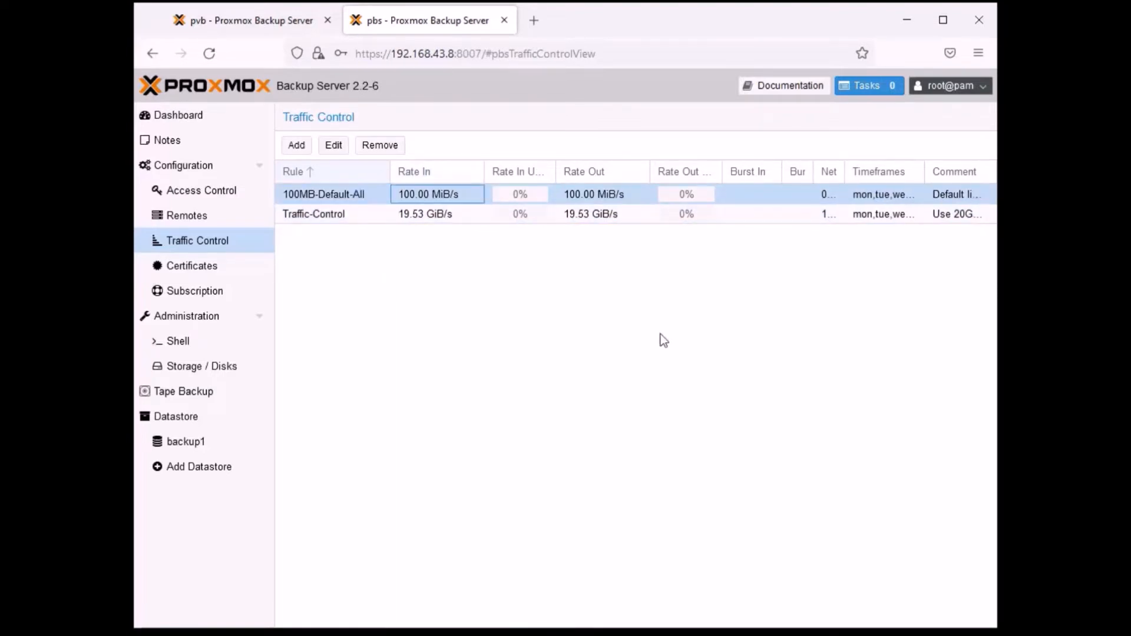
{"action": "left_click", "coordinate": [671, 306]}
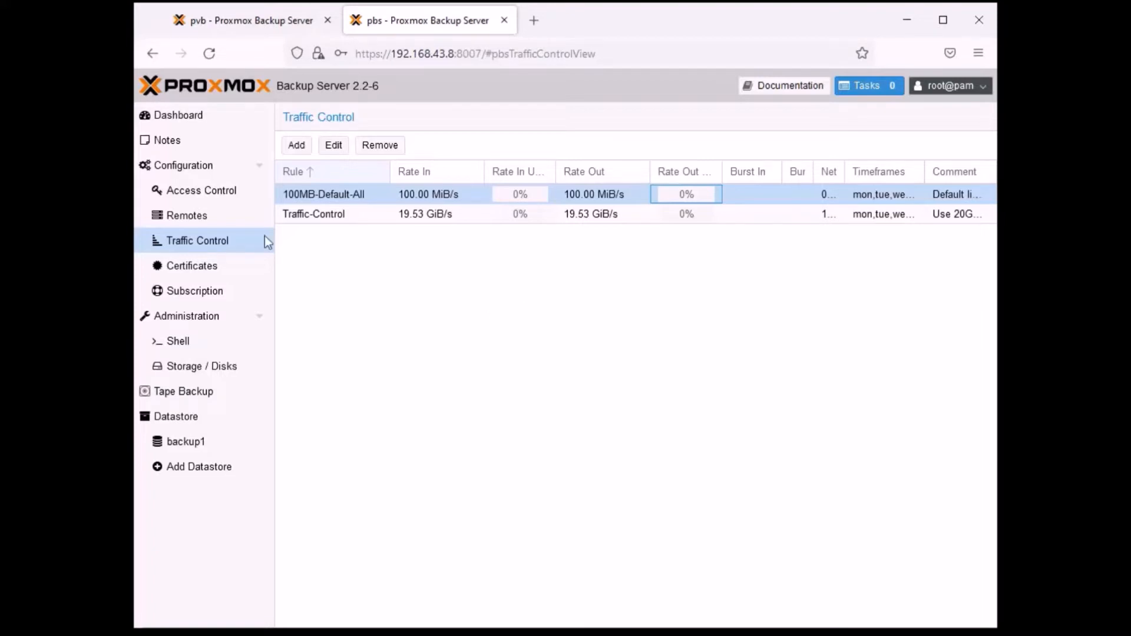
- Look at the server's shell and return to the traffic control rules
{"action": "left_click", "coordinate": [393, 276]}
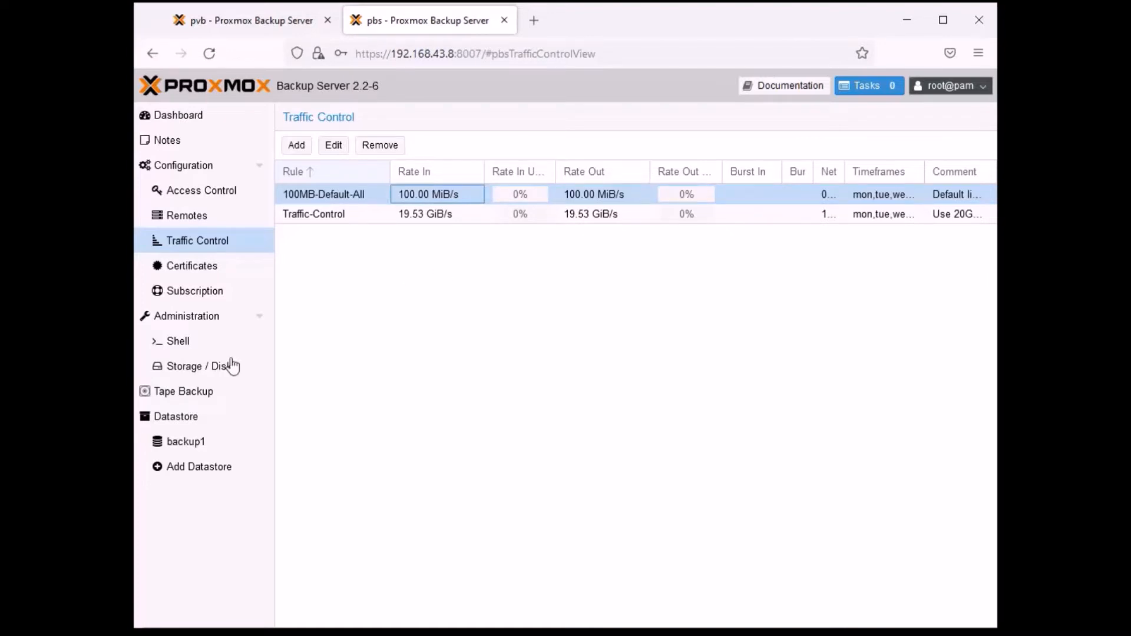
{"action": "left_click", "coordinate": [170, 342]}
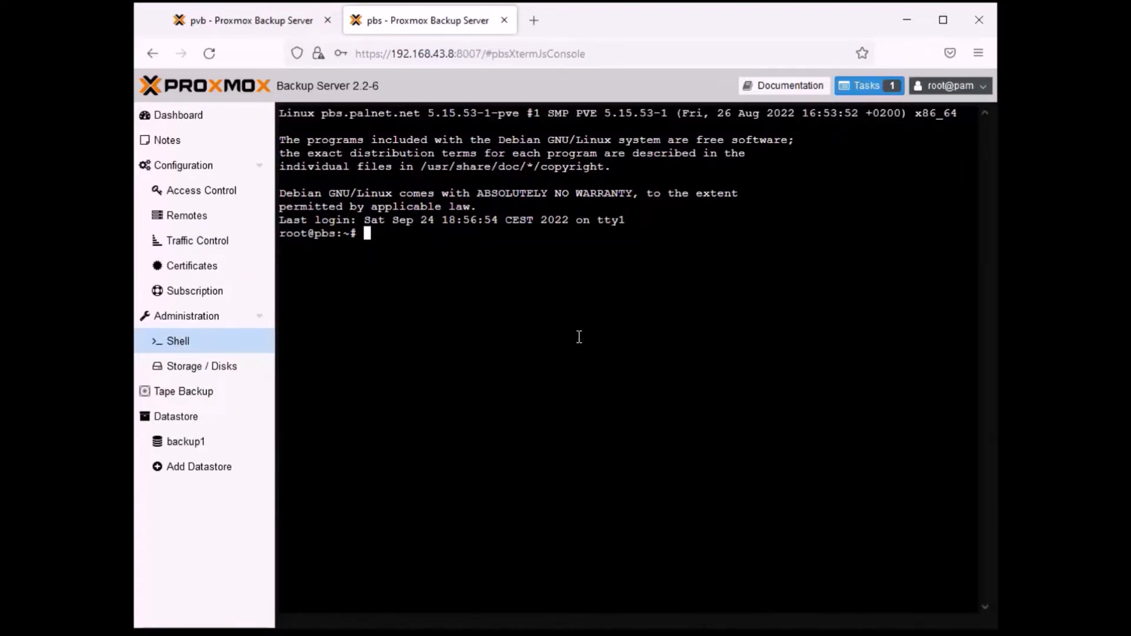
{"action": "left_click", "coordinate": [182, 241]}
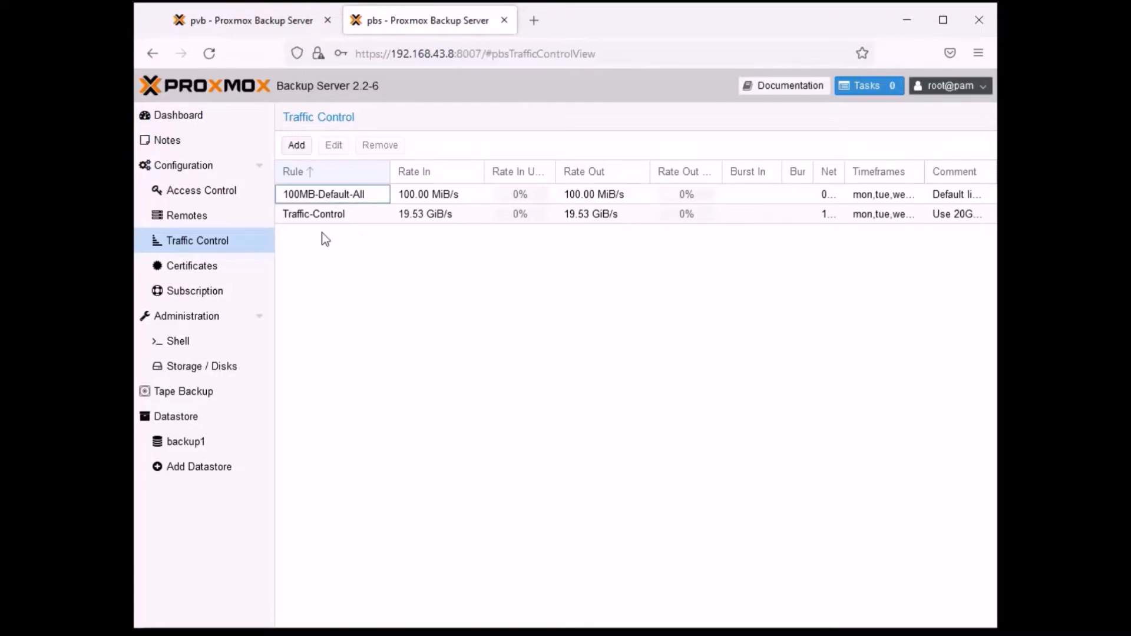
- Review the certificate and ACME account settings, and view the form for creating an ACME domain without creating one
{"action": "left_click", "coordinate": [188, 268]}
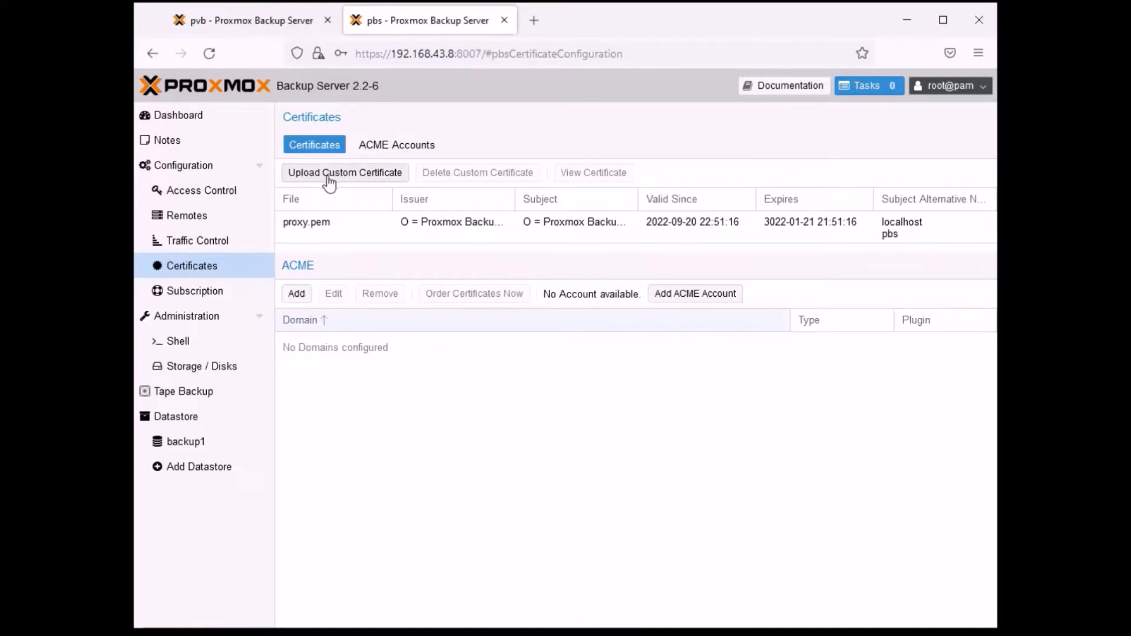
{"action": "left_click", "coordinate": [410, 150]}
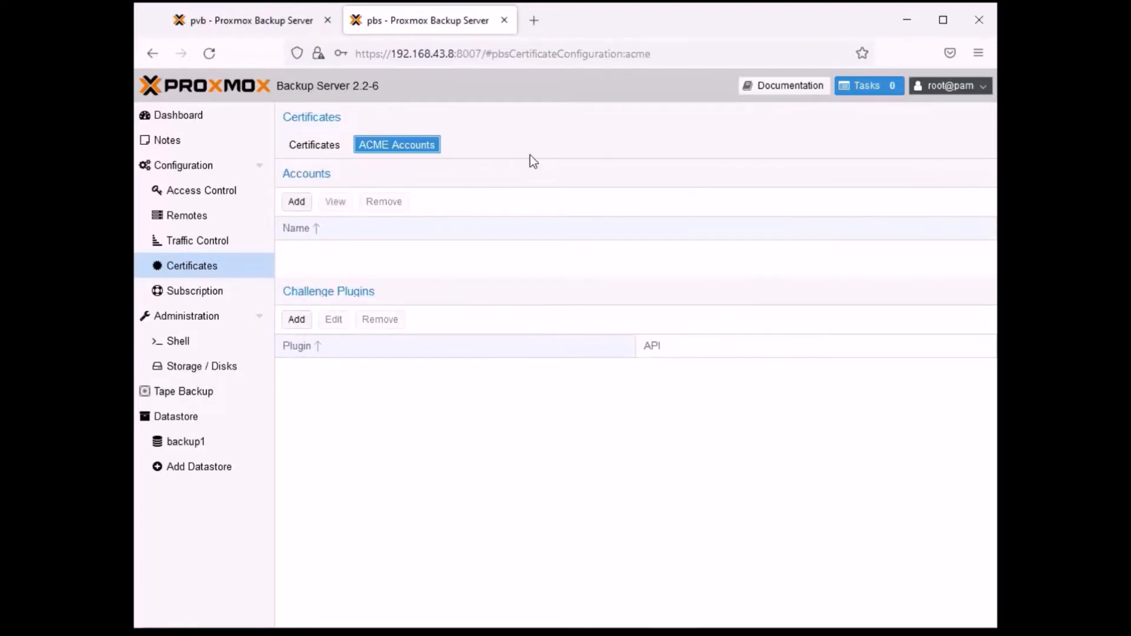
{"action": "left_click", "coordinate": [320, 149]}
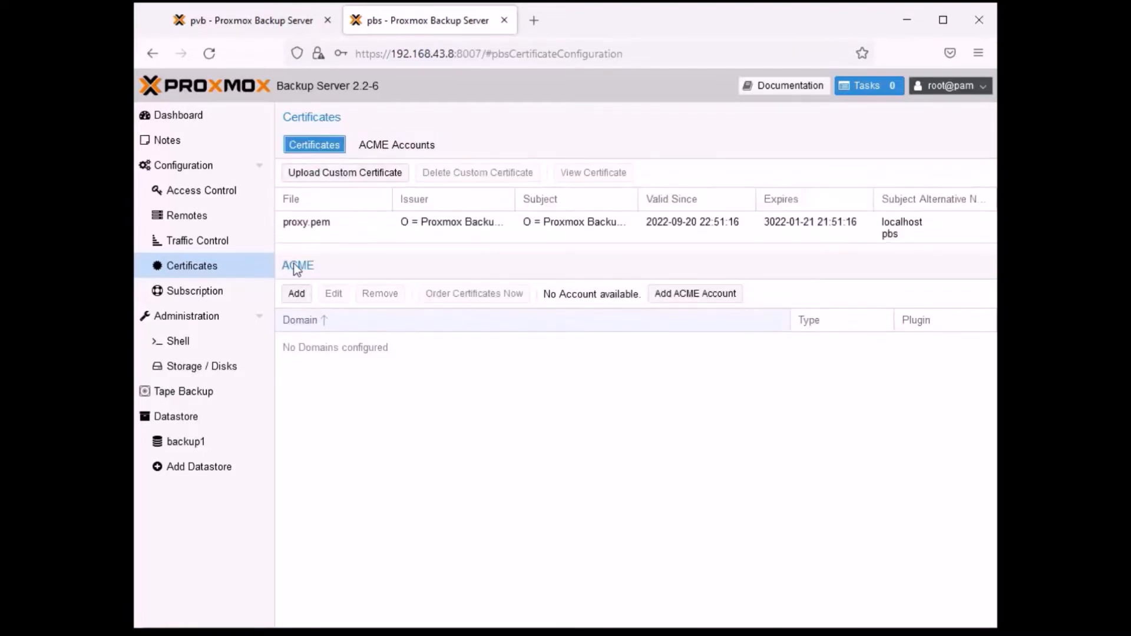
{"action": "left_click", "coordinate": [298, 294]}
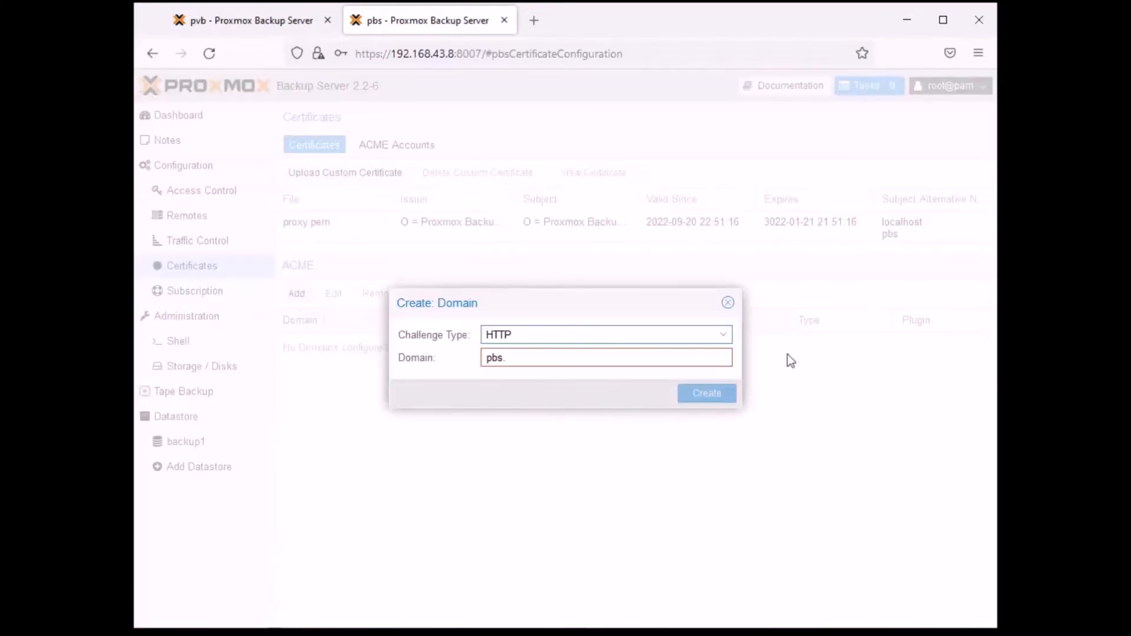
{"action": "left_click", "coordinate": [728, 303]}
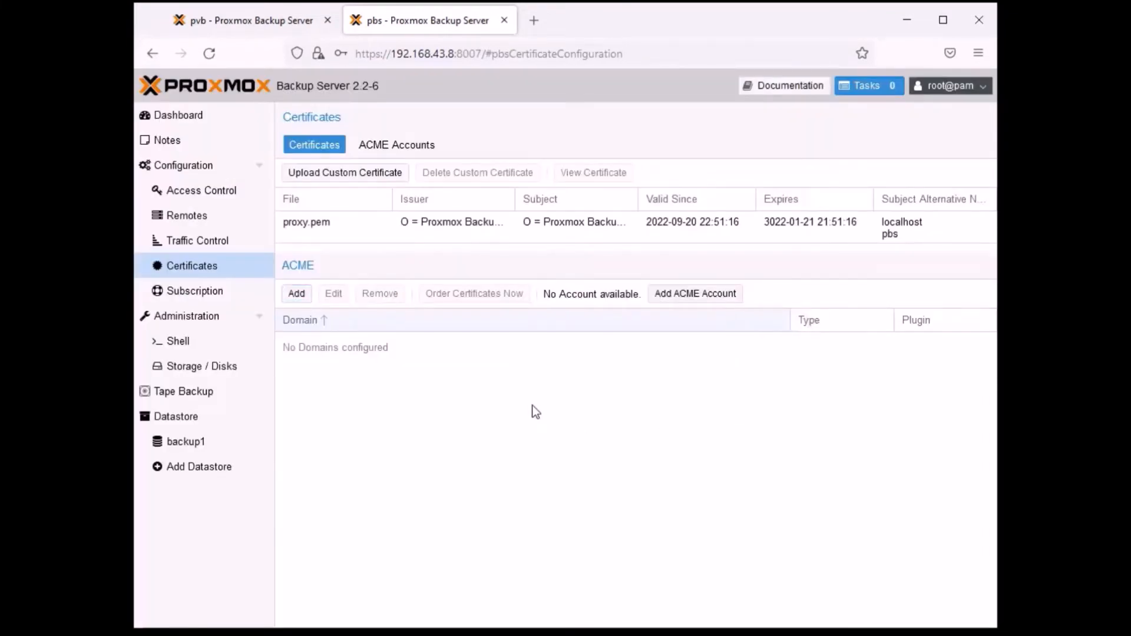
- Check the subscription page and read through the system report, then close it and open the server administration overview
{"action": "left_click", "coordinate": [202, 294]}
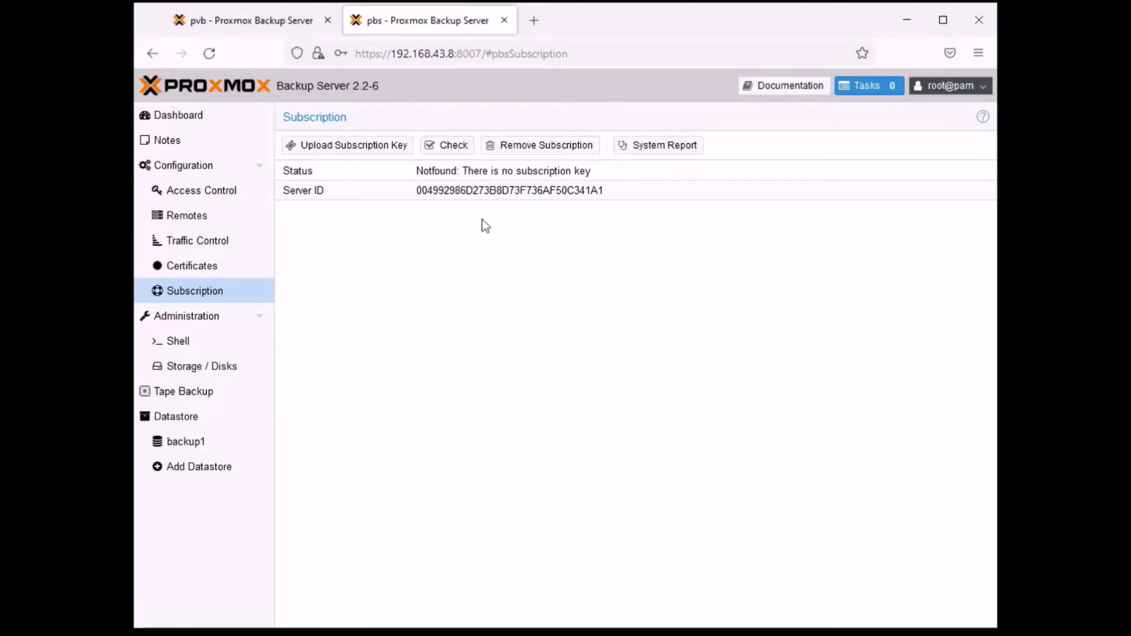
{"action": "left_click", "coordinate": [666, 147]}
{"action": "left_click", "coordinate": [565, 386]}
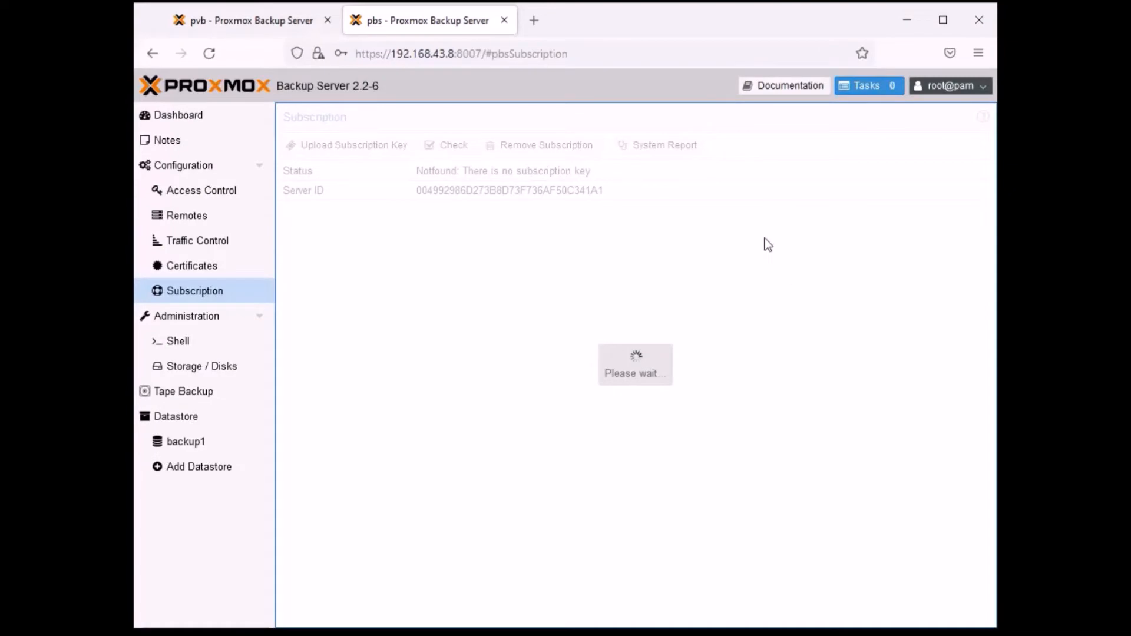
{"action": "scroll", "coordinate": [486, 262], "scroll_direction": "down", "scroll_amount": 5}
{"action": "scroll", "coordinate": [484, 259], "scroll_direction": "down", "scroll_amount": 10}
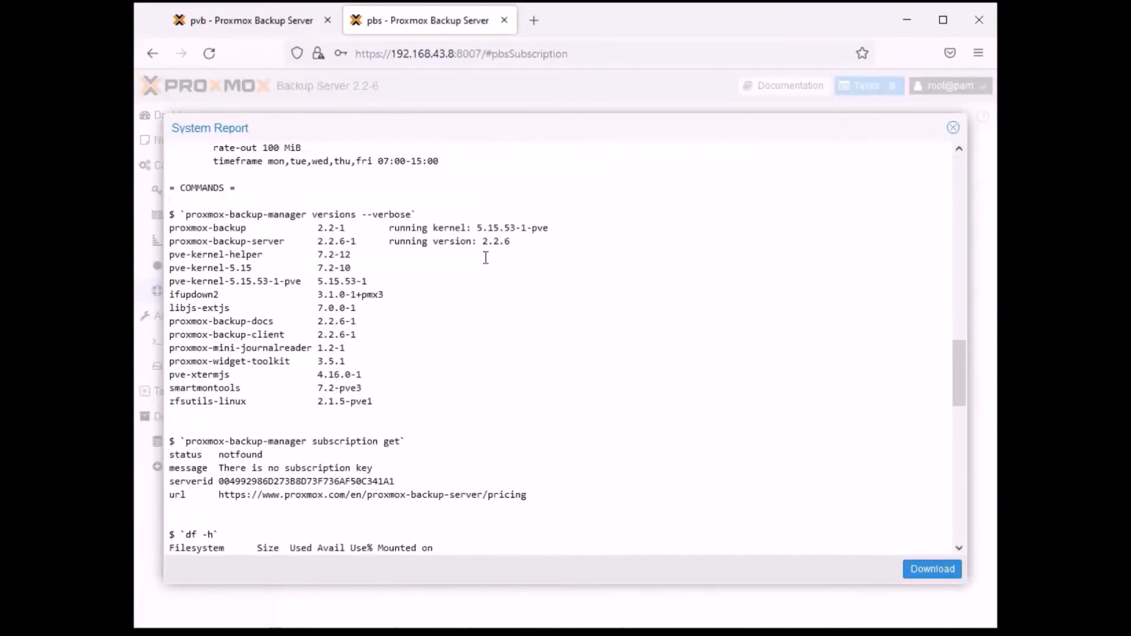
{"action": "scroll", "coordinate": [484, 259], "scroll_direction": "up", "scroll_amount": 15}
{"action": "scroll", "coordinate": [484, 257], "scroll_direction": "up", "scroll_amount": 6}
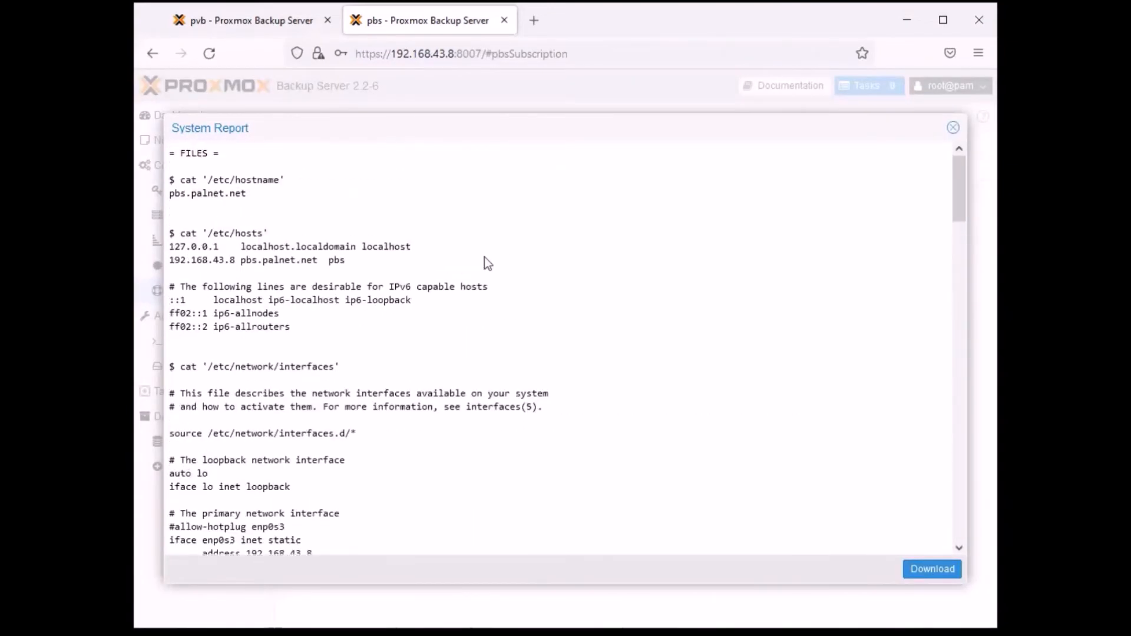
{"action": "left_click", "coordinate": [953, 127]}
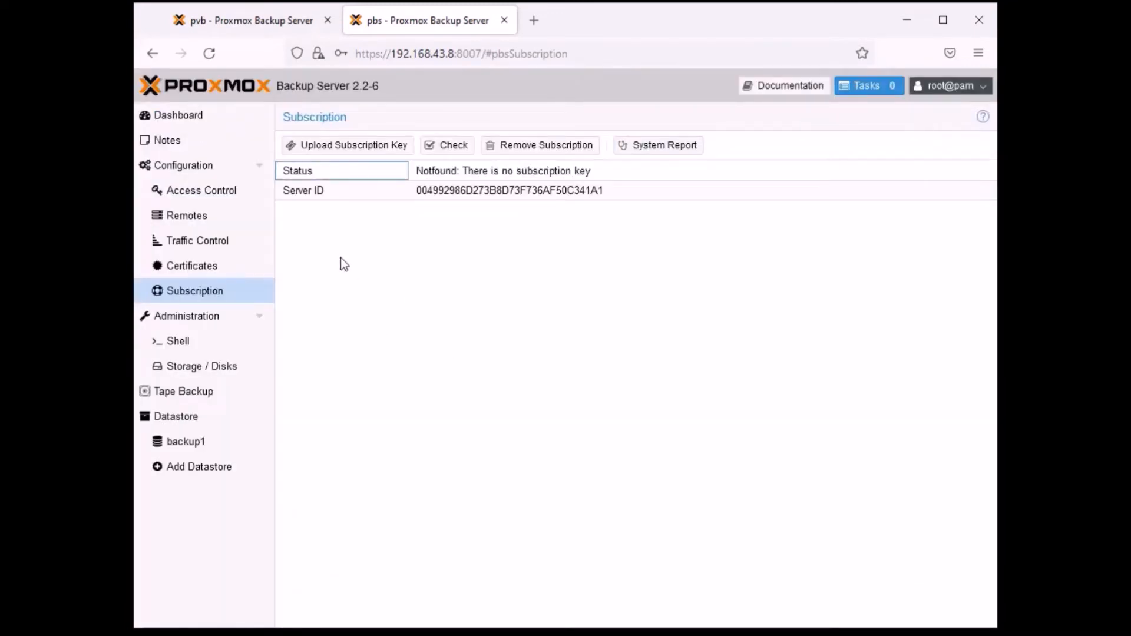
{"action": "left_click", "coordinate": [175, 318]}
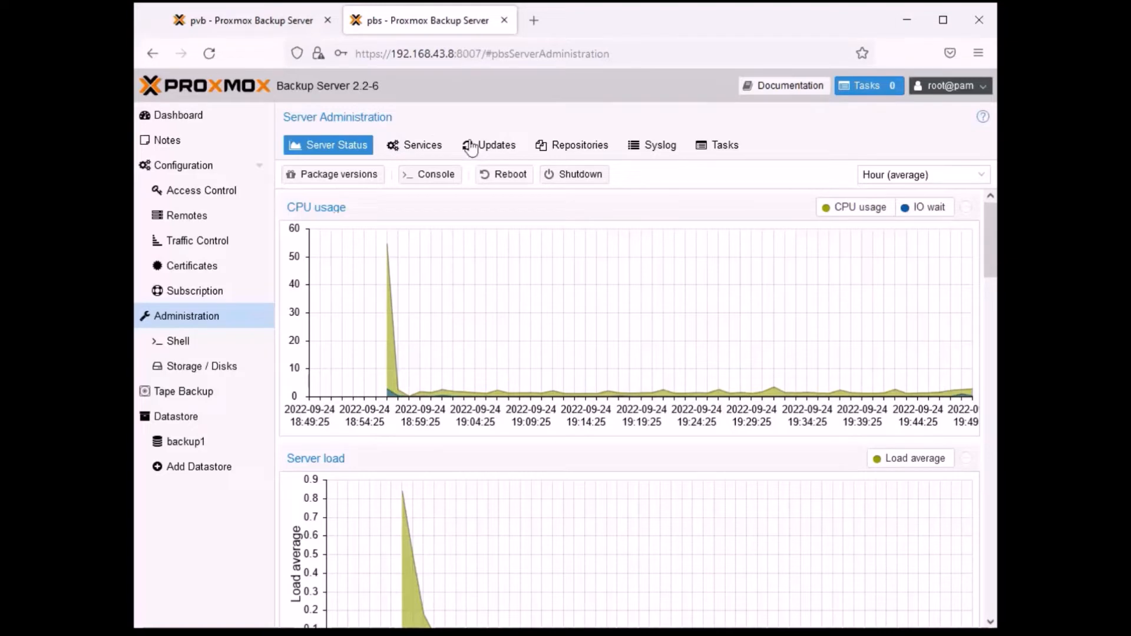
- Switch to the pvb server's web interface and close its Fingerprint dialog
{"action": "left_click", "coordinate": [272, 26]}
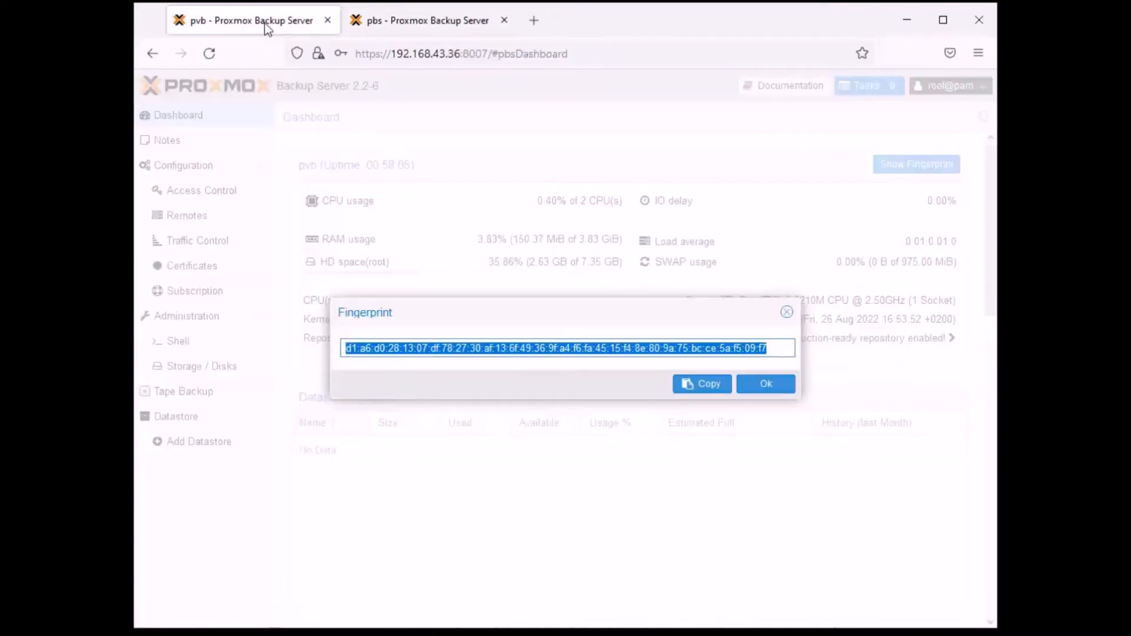
{"action": "left_click", "coordinate": [786, 312]}
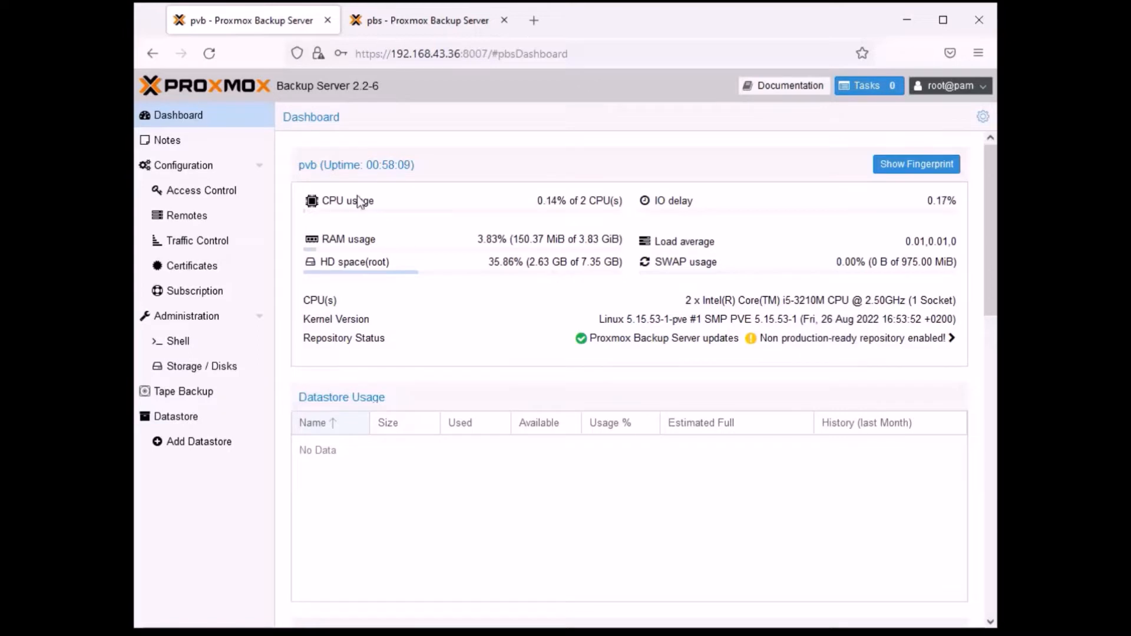
- Start the upgrade of the available packages from the pvb server's updates list and confirm with y
{"action": "left_click", "coordinate": [200, 318]}
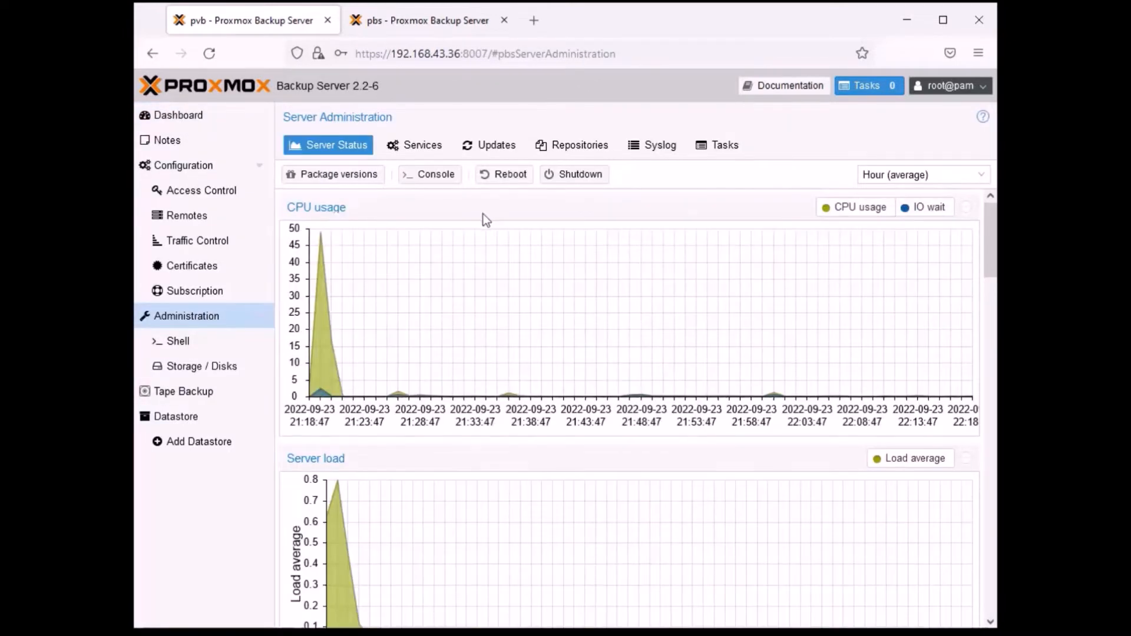
{"action": "left_click", "coordinate": [492, 145]}
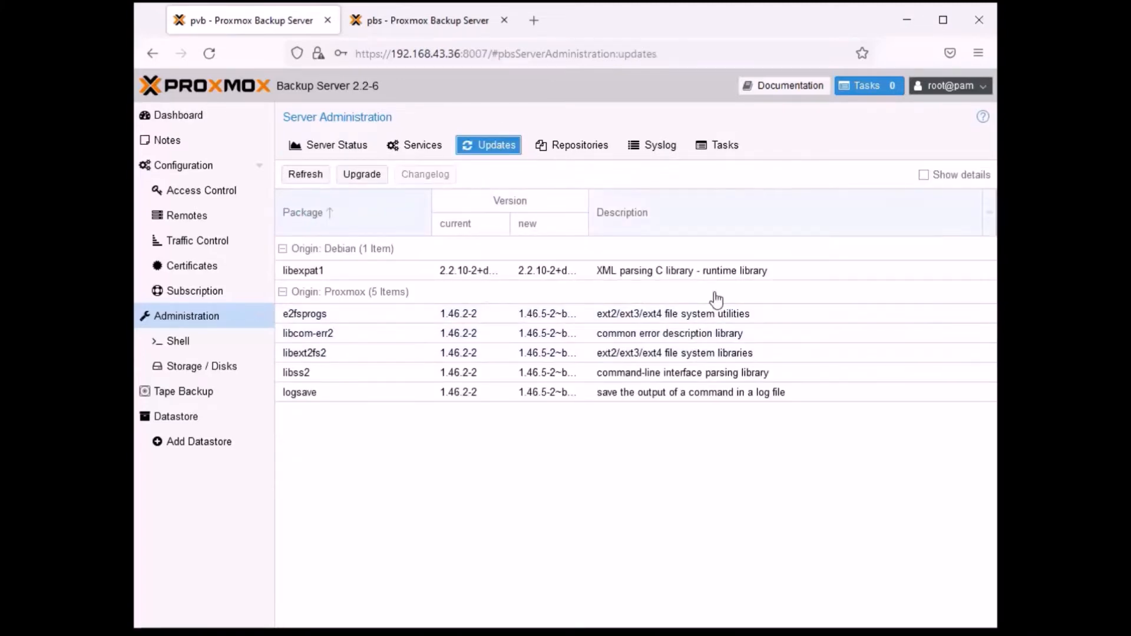
{"action": "left_click", "coordinate": [361, 174]}
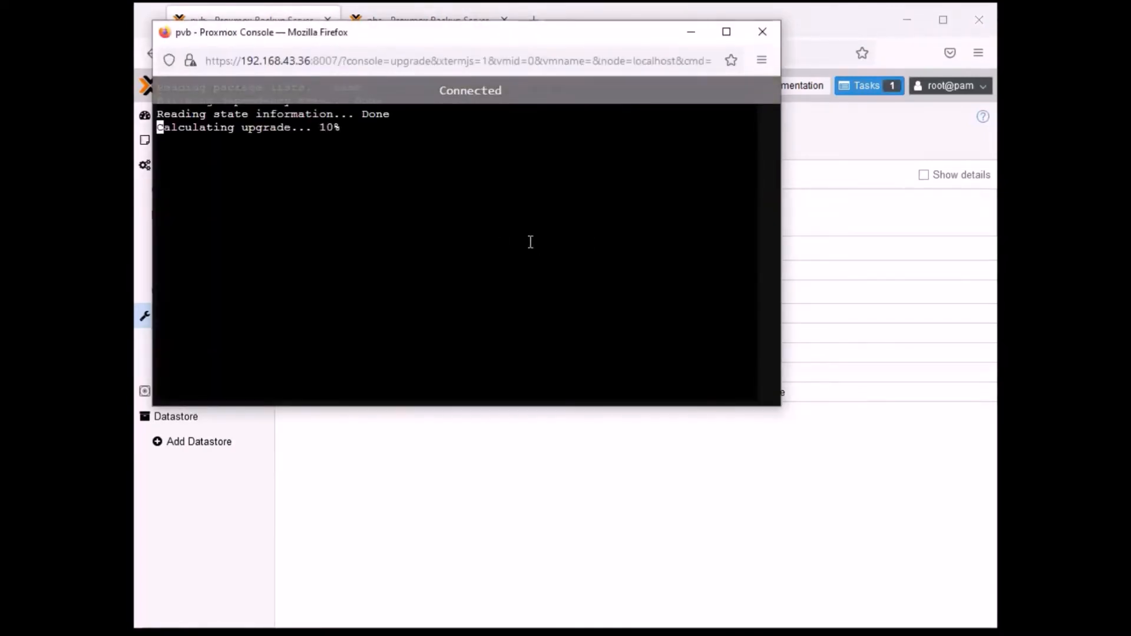
{"action": "type", "text": "y"}
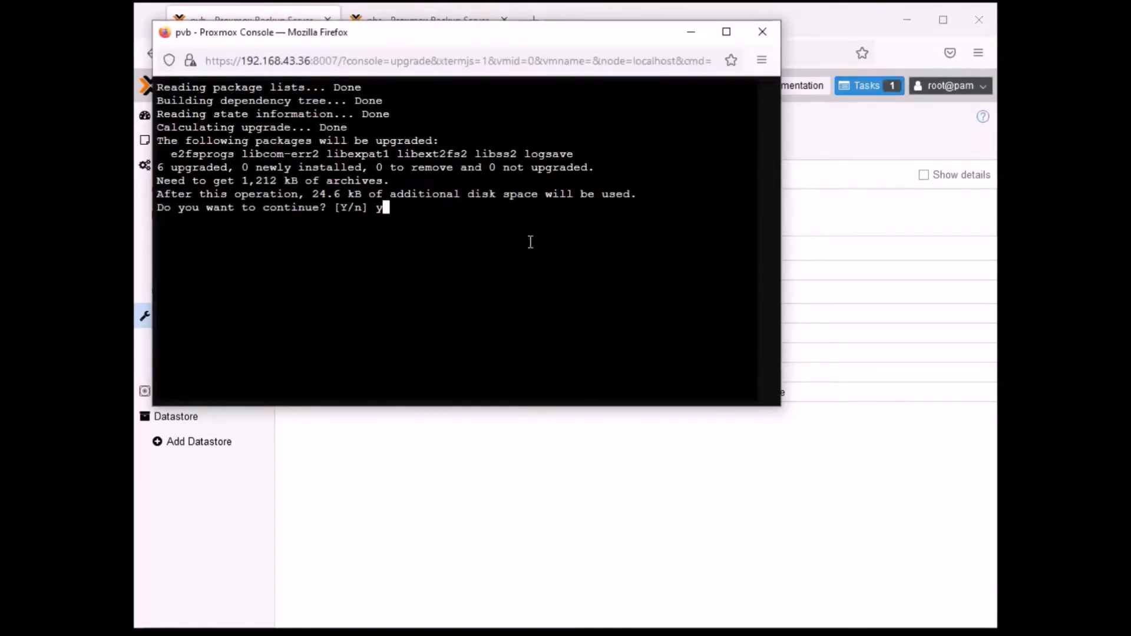
{"action": "key", "text": "Return"}
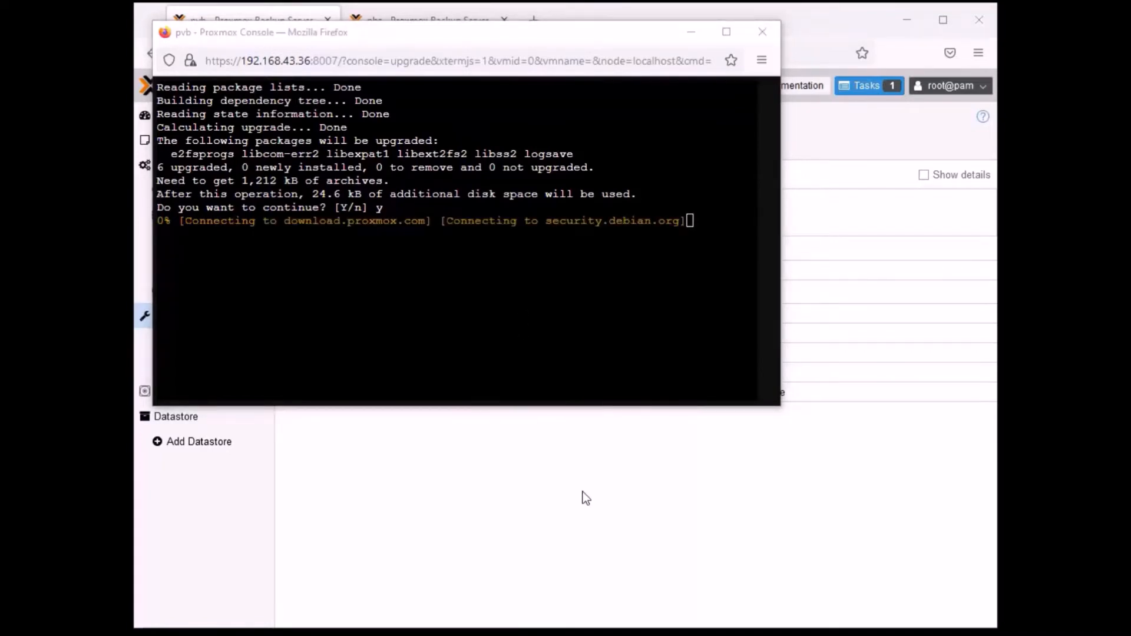
- Switch to the pbs server and examine its status graphs, from CPU usage and server load through network traffic to root disk activity
{"action": "left_click", "coordinate": [418, 14]}
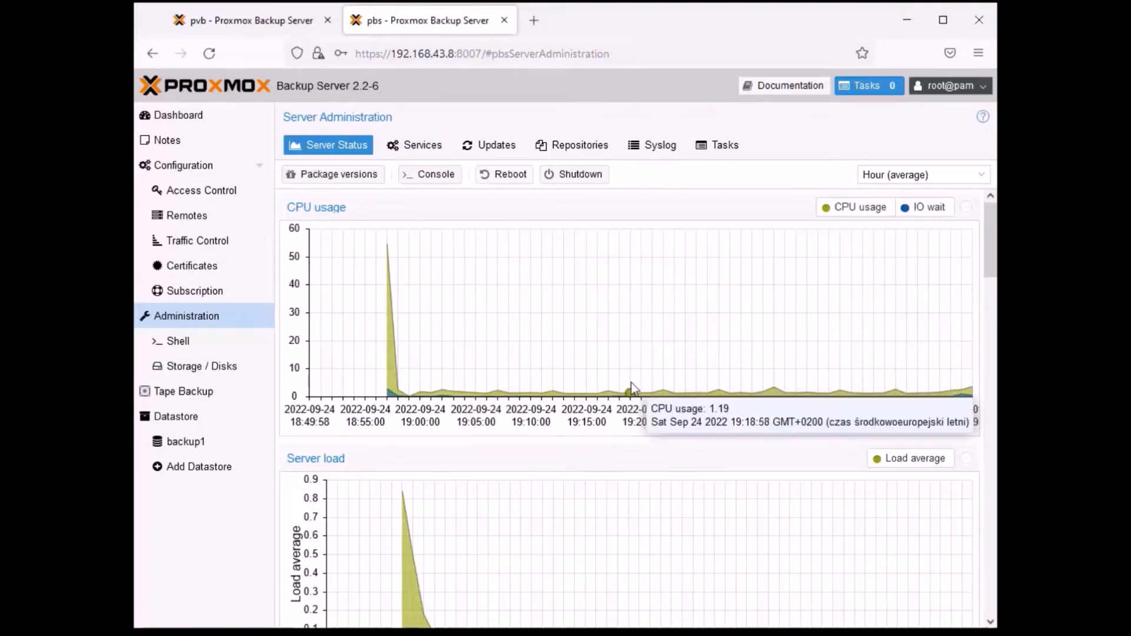
{"action": "scroll", "coordinate": [639, 319], "scroll_direction": "down", "scroll_amount": 2}
{"action": "scroll", "coordinate": [444, 407], "scroll_direction": "down", "scroll_amount": 3}
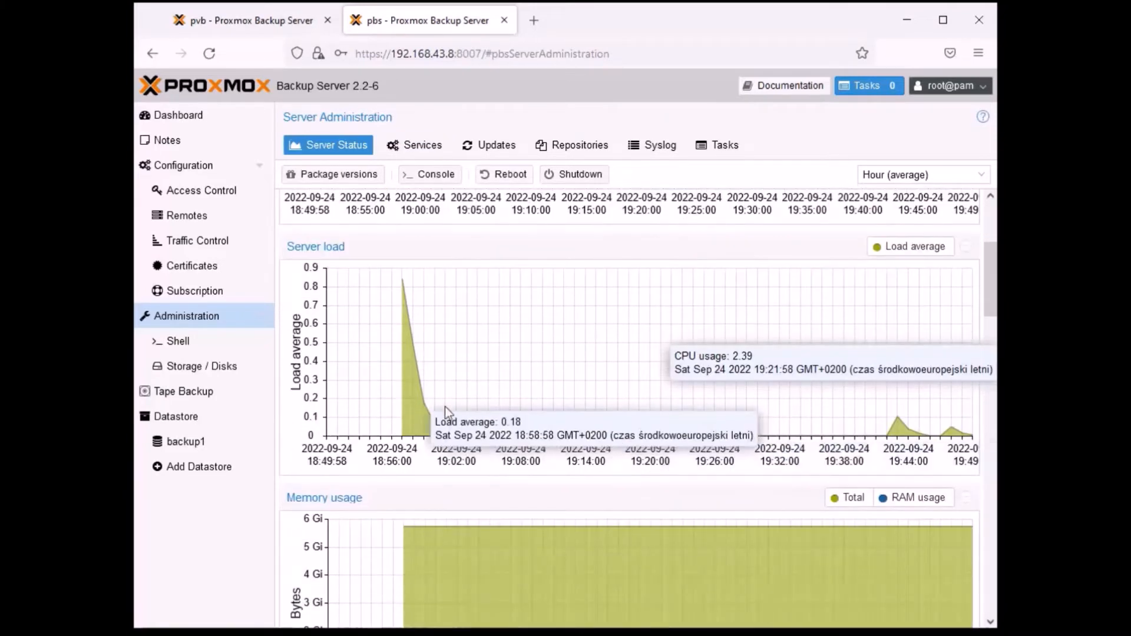
{"action": "scroll", "coordinate": [637, 283], "scroll_direction": "down", "scroll_amount": 1}
{"action": "scroll", "coordinate": [637, 283], "scroll_direction": "down", "scroll_amount": 5}
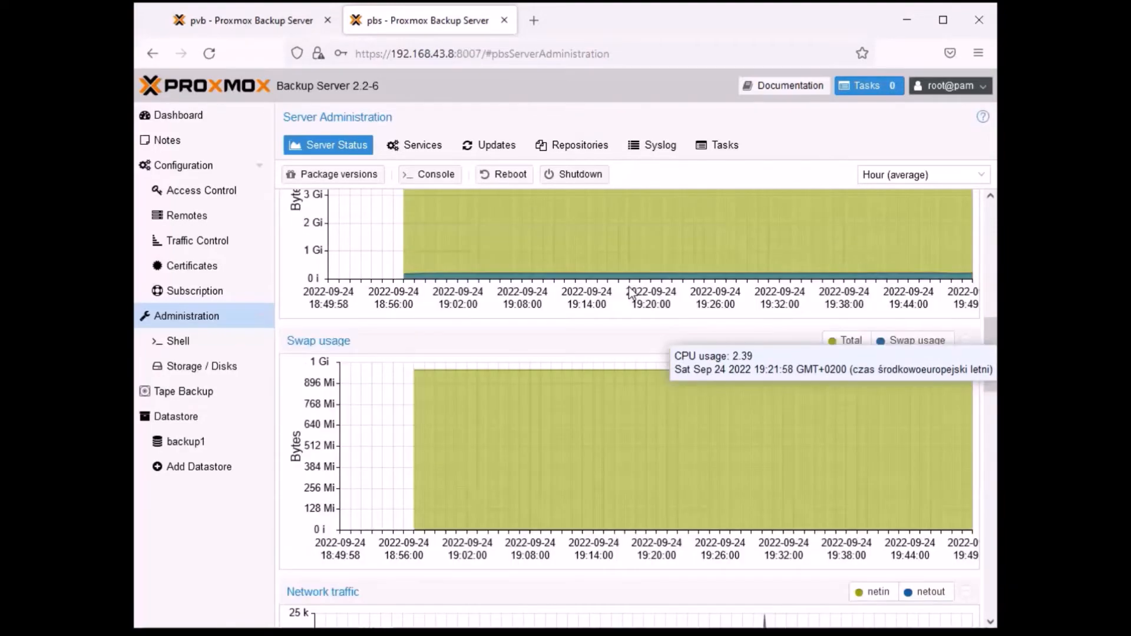
{"action": "scroll", "coordinate": [861, 415], "scroll_direction": "down", "scroll_amount": 3}
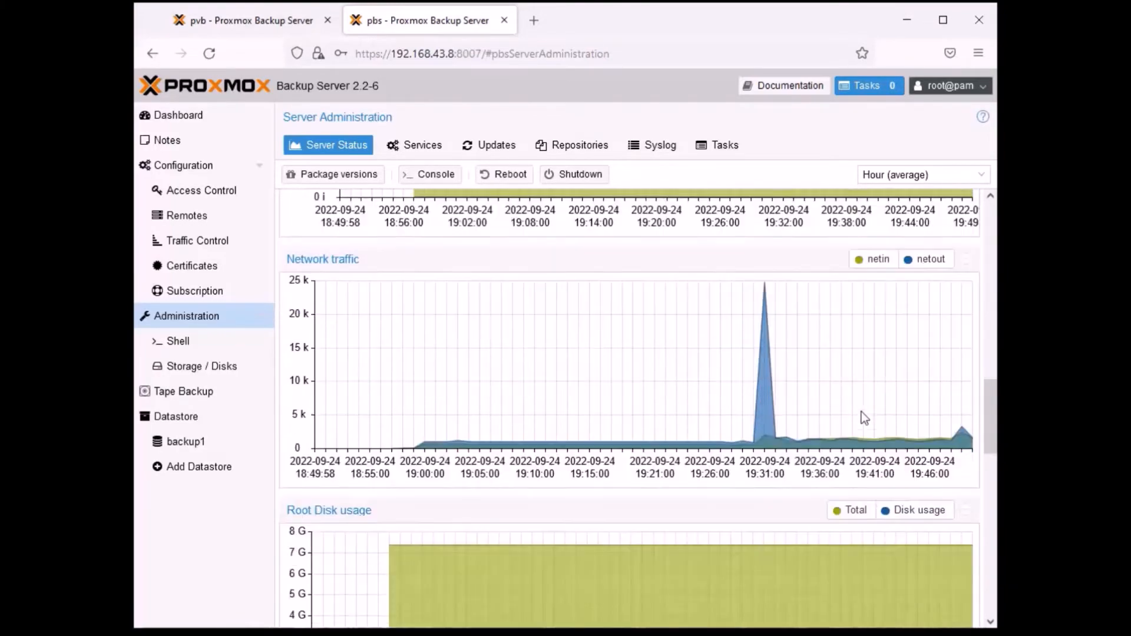
{"action": "scroll", "coordinate": [785, 472], "scroll_direction": "down", "scroll_amount": 3}
{"action": "scroll", "coordinate": [860, 471], "scroll_direction": "down", "scroll_amount": 1}
{"action": "scroll", "coordinate": [881, 497], "scroll_direction": "up", "scroll_amount": 1}
{"action": "scroll", "coordinate": [772, 490], "scroll_direction": "down", "scroll_amount": 8}
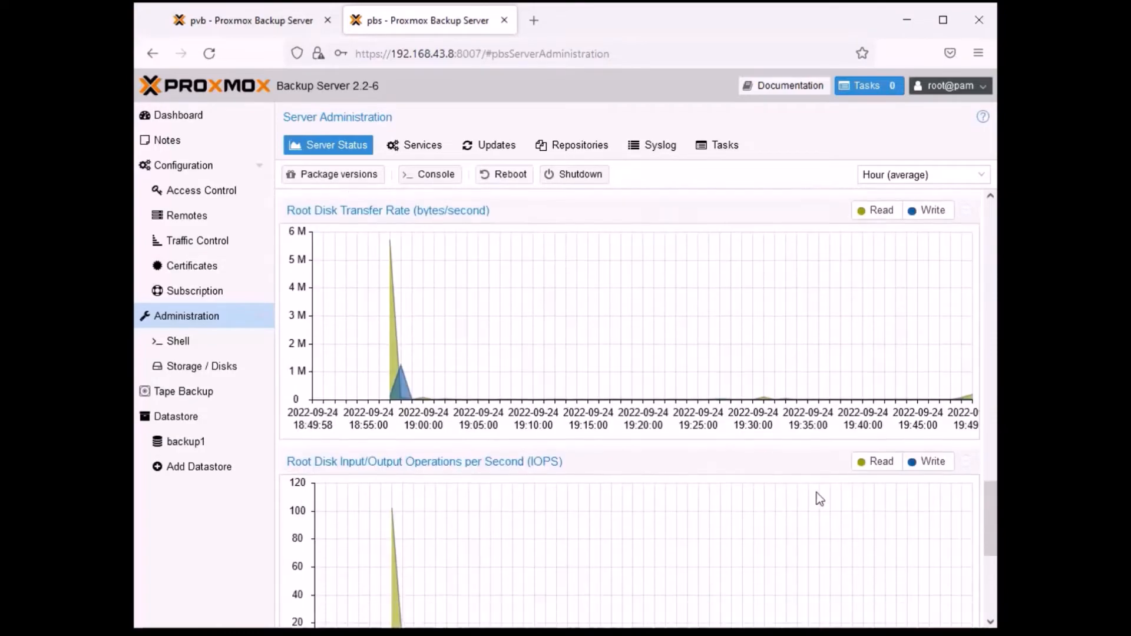
{"action": "scroll", "coordinate": [819, 445], "scroll_direction": "up", "scroll_amount": 14}
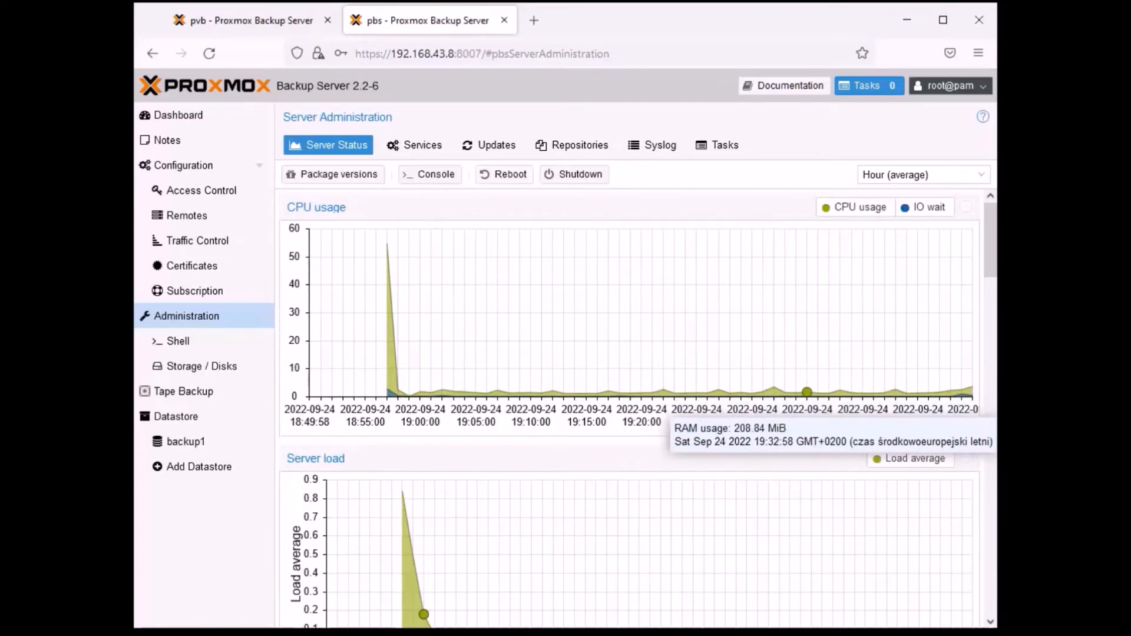
- View the time range choices for the status graphs without changing them, and check the package versions list
{"action": "left_click", "coordinate": [981, 176]}
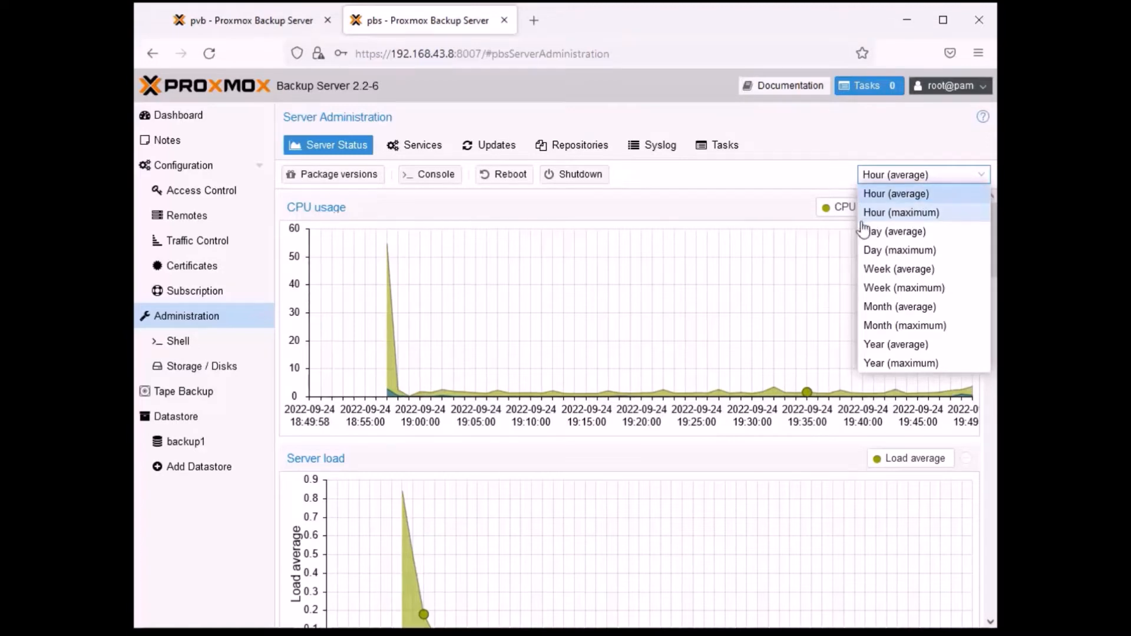
{"action": "left_click", "coordinate": [888, 111]}
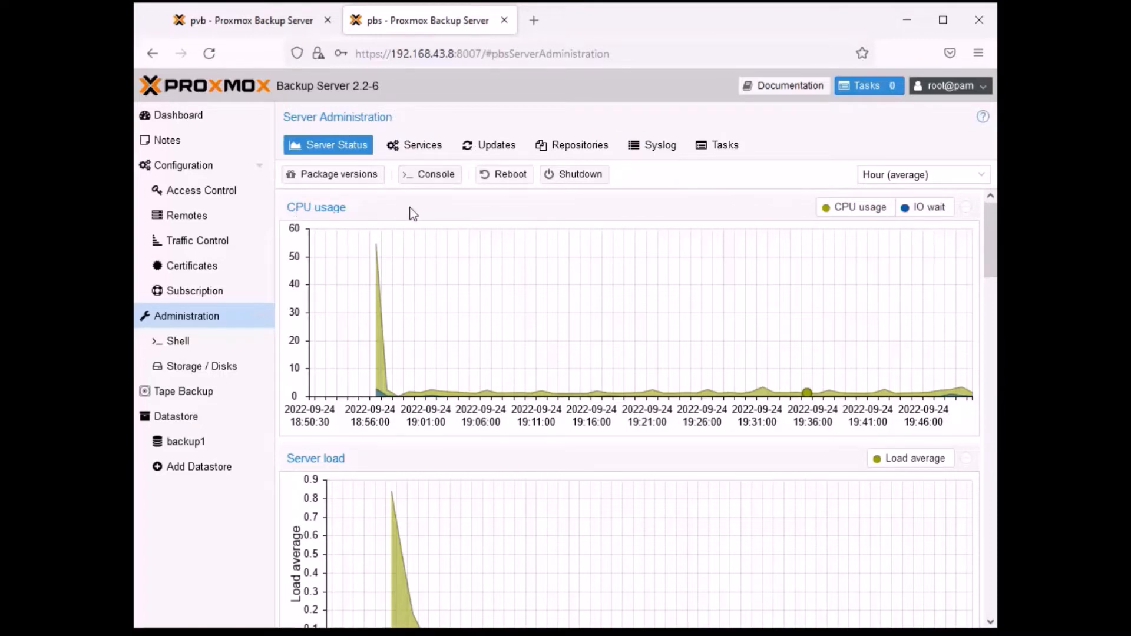
{"action": "left_click", "coordinate": [356, 180]}
{"action": "key", "text": "Return"}
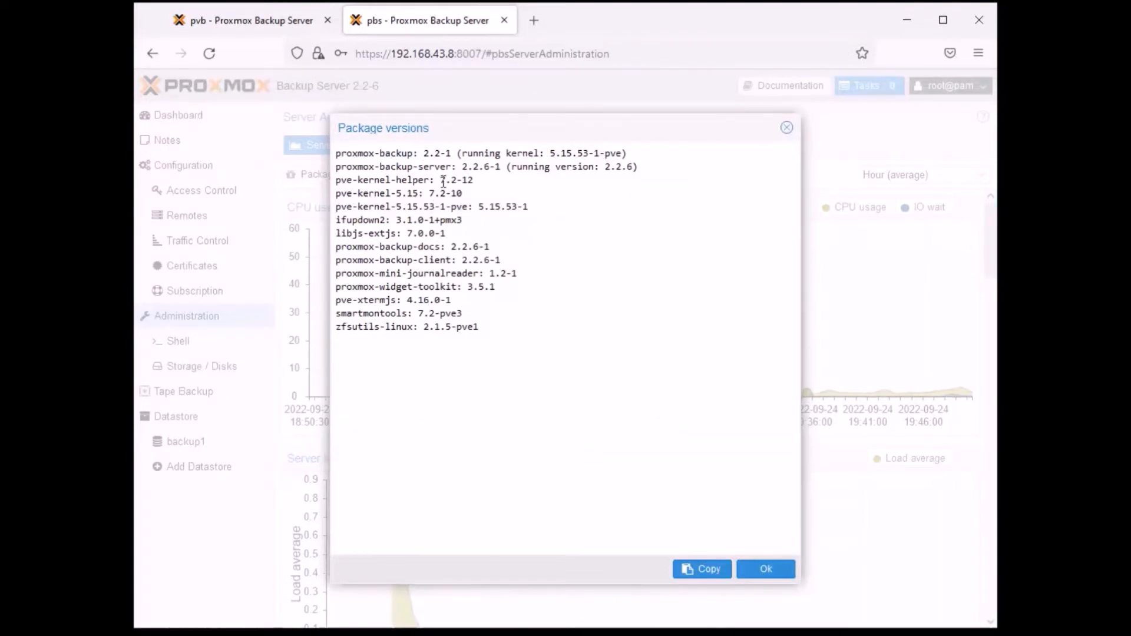
{"action": "left_click", "coordinate": [787, 129]}
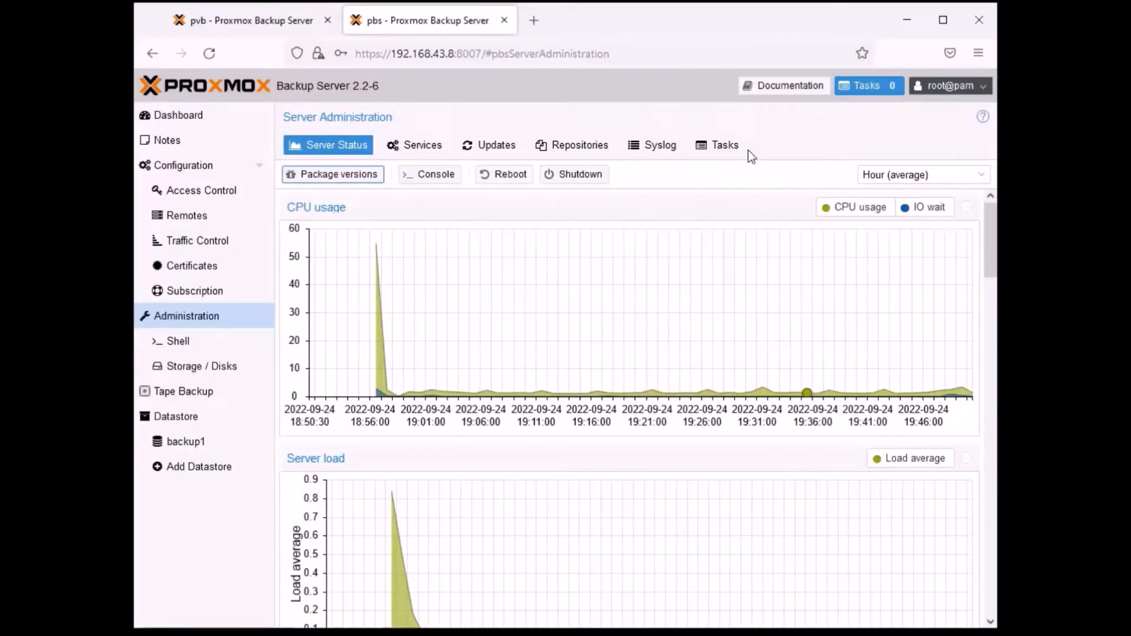
- Review the server's services list, read through the cron service's syslog and close it
{"action": "left_click", "coordinate": [424, 146]}
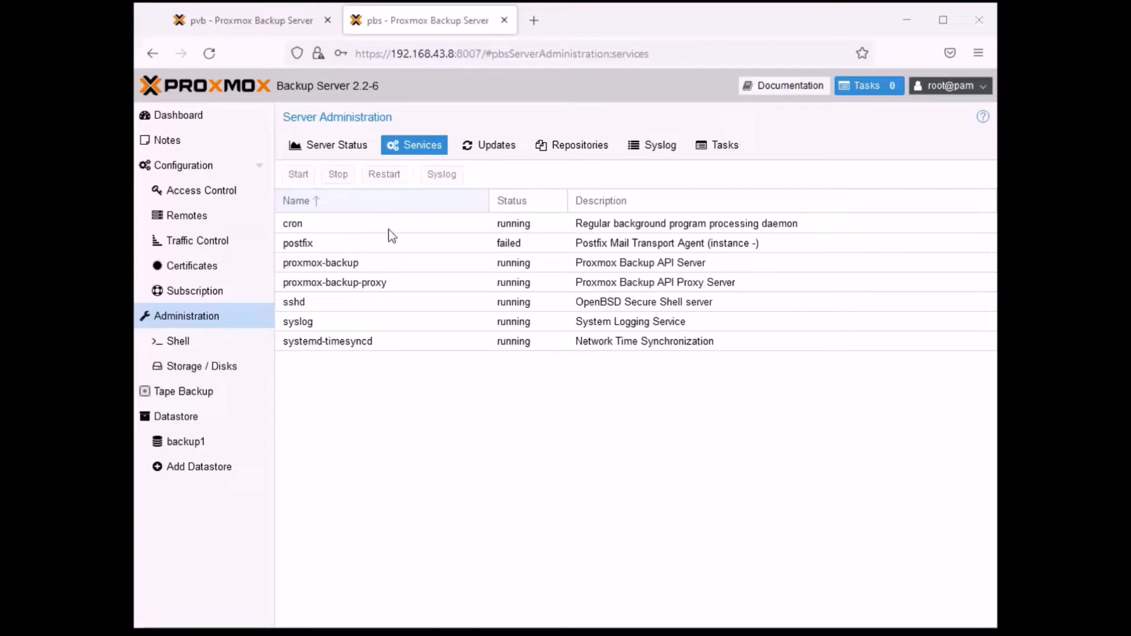
{"action": "left_click", "coordinate": [373, 224]}
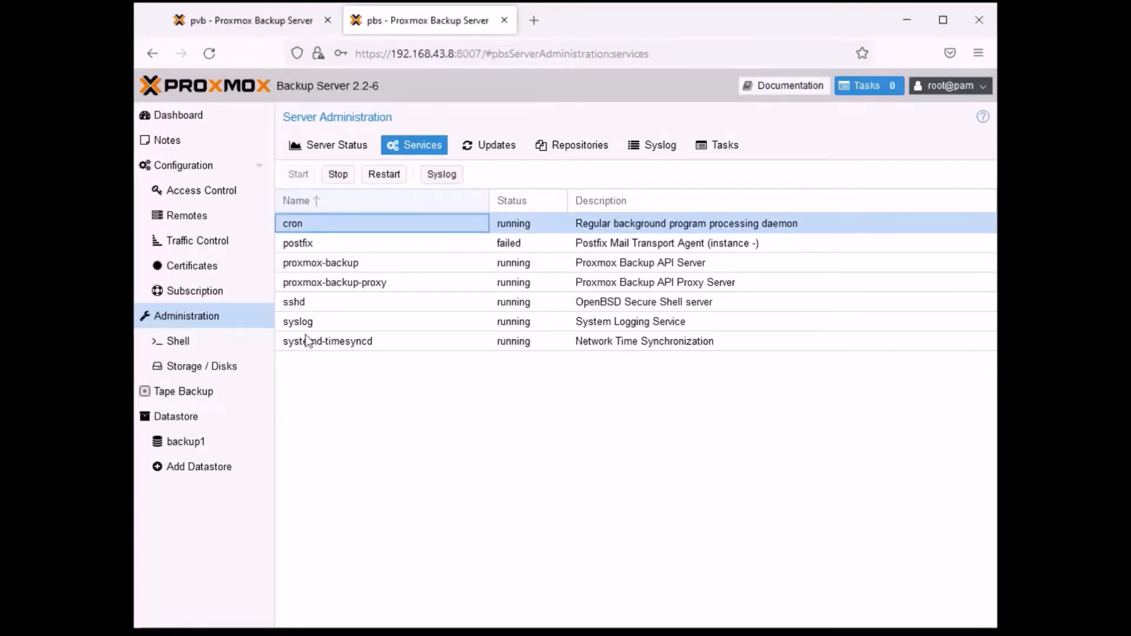
{"action": "left_click", "coordinate": [300, 304]}
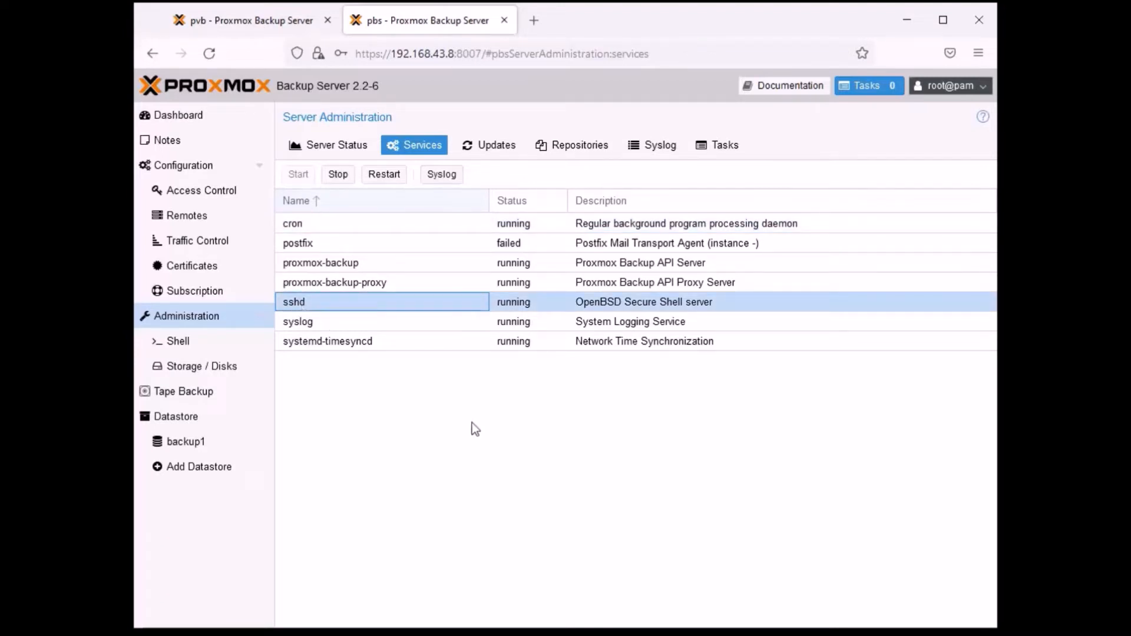
{"action": "left_click", "coordinate": [313, 222]}
{"action": "left_click", "coordinate": [318, 224]}
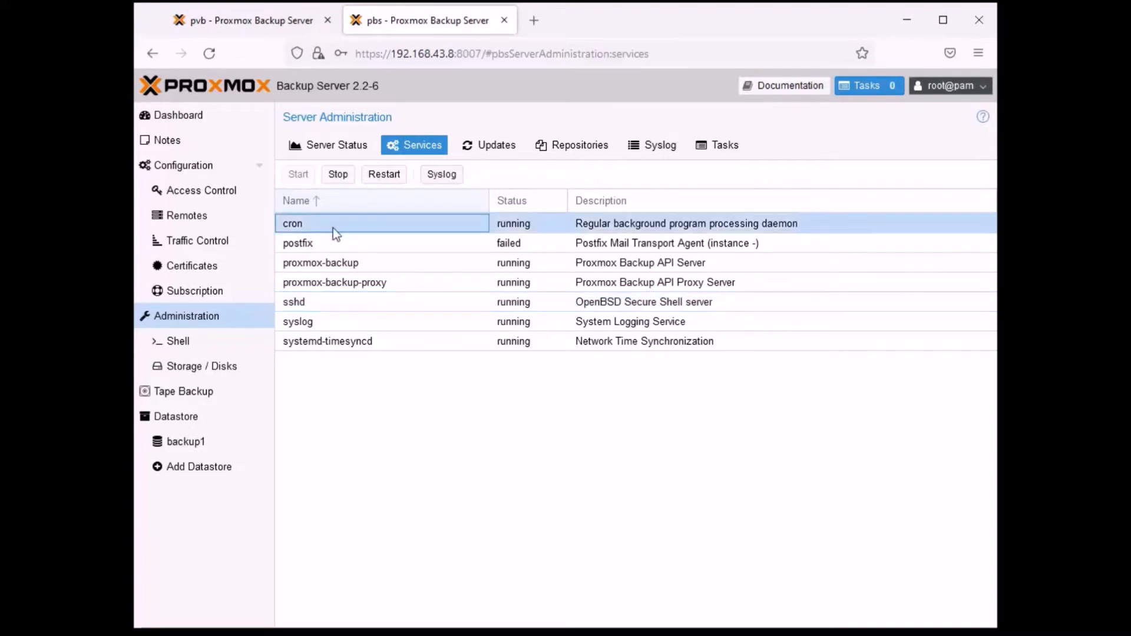
{"action": "left_click", "coordinate": [441, 174]}
{"action": "scroll", "coordinate": [682, 384], "scroll_direction": "up", "scroll_amount": 10}
{"action": "scroll", "coordinate": [683, 370], "scroll_direction": "down", "scroll_amount": 10}
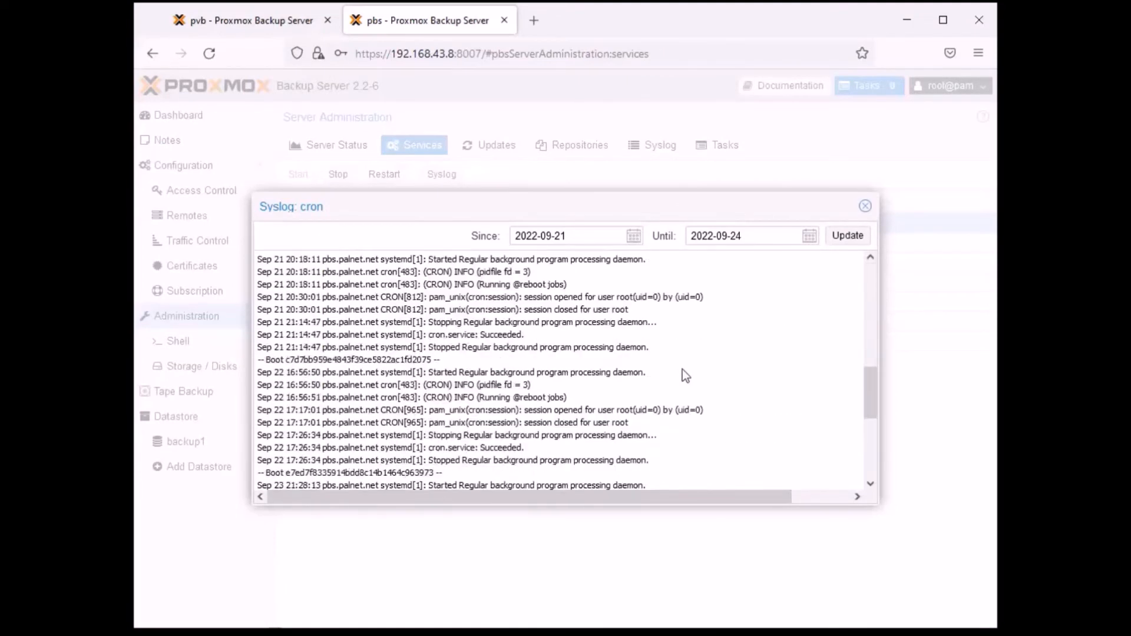
{"action": "scroll", "coordinate": [779, 369], "scroll_direction": "up", "scroll_amount": 3}
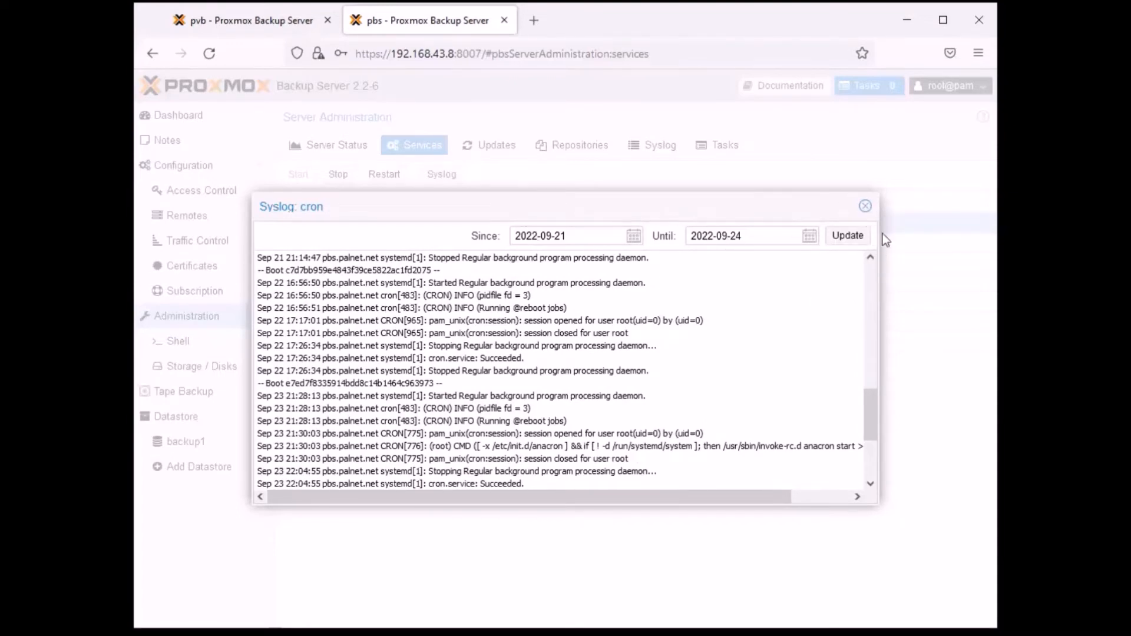
{"action": "left_click", "coordinate": [864, 207]}
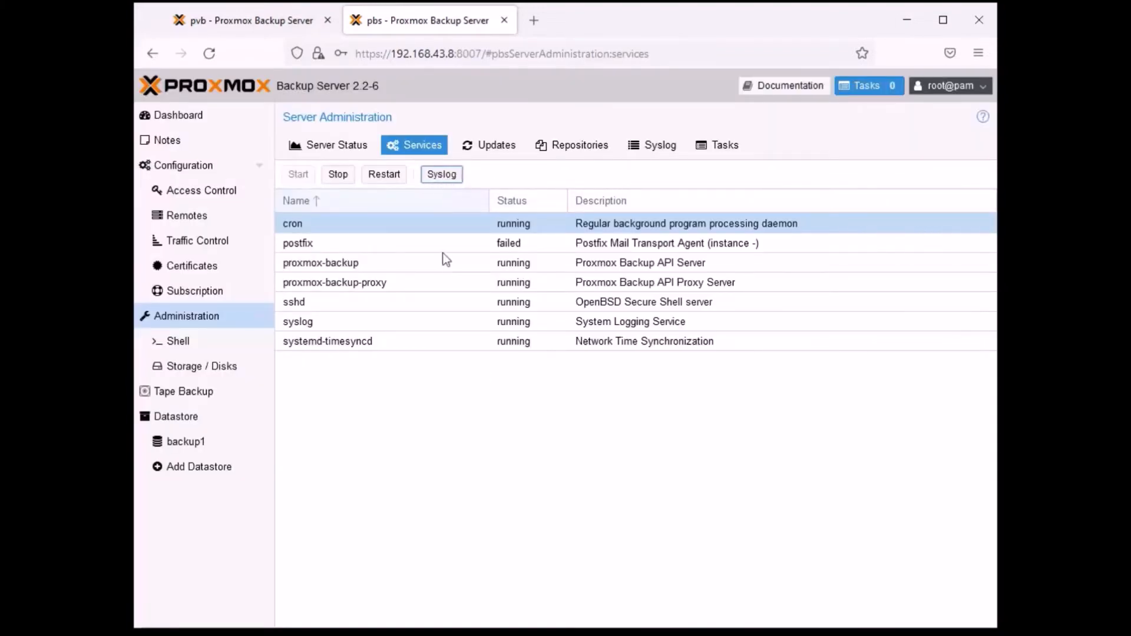
- Check which control actions are offered for the postfix, proxmox-backup, sshd, syslog and cron services
{"action": "left_click", "coordinate": [327, 243]}
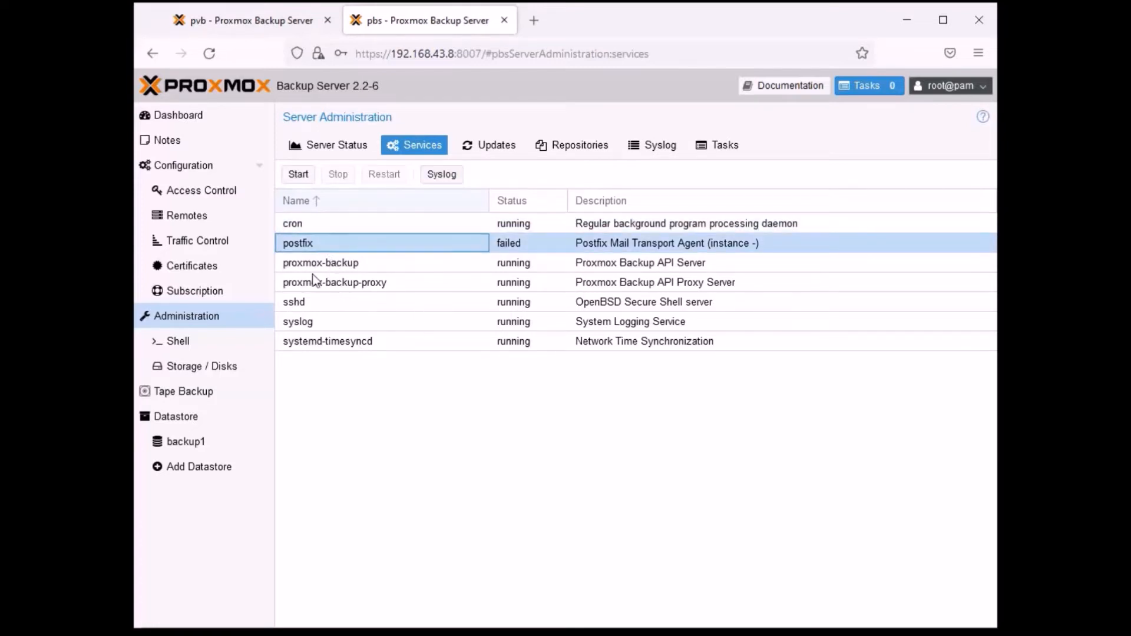
{"action": "left_click", "coordinate": [336, 263]}
{"action": "left_click", "coordinate": [348, 302]}
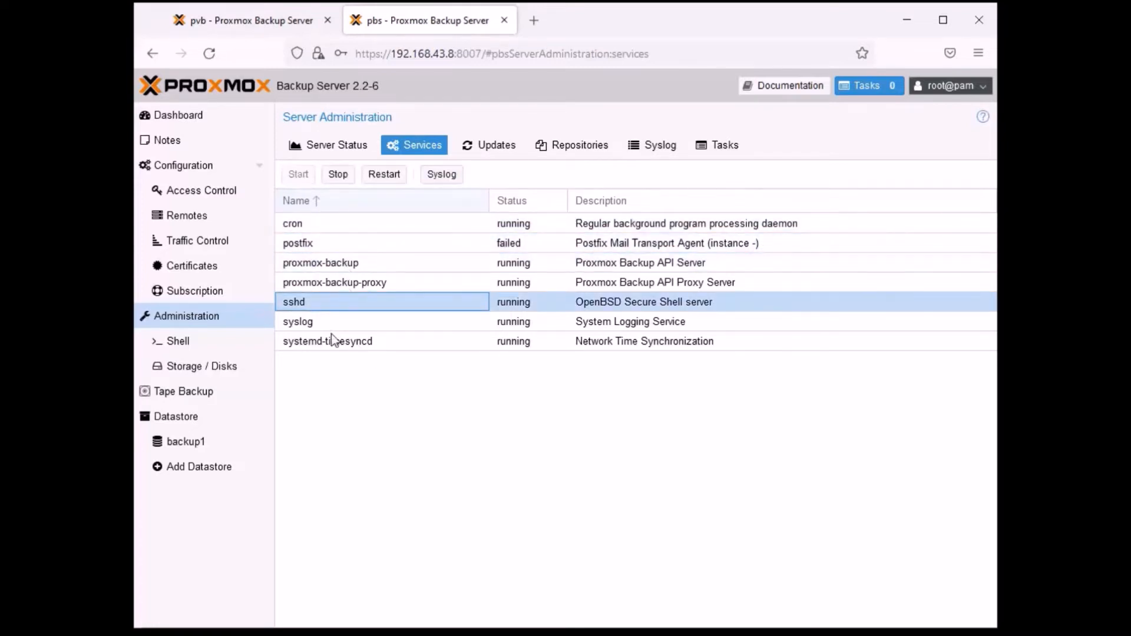
{"action": "left_click", "coordinate": [332, 330]}
{"action": "key", "text": "Right"}
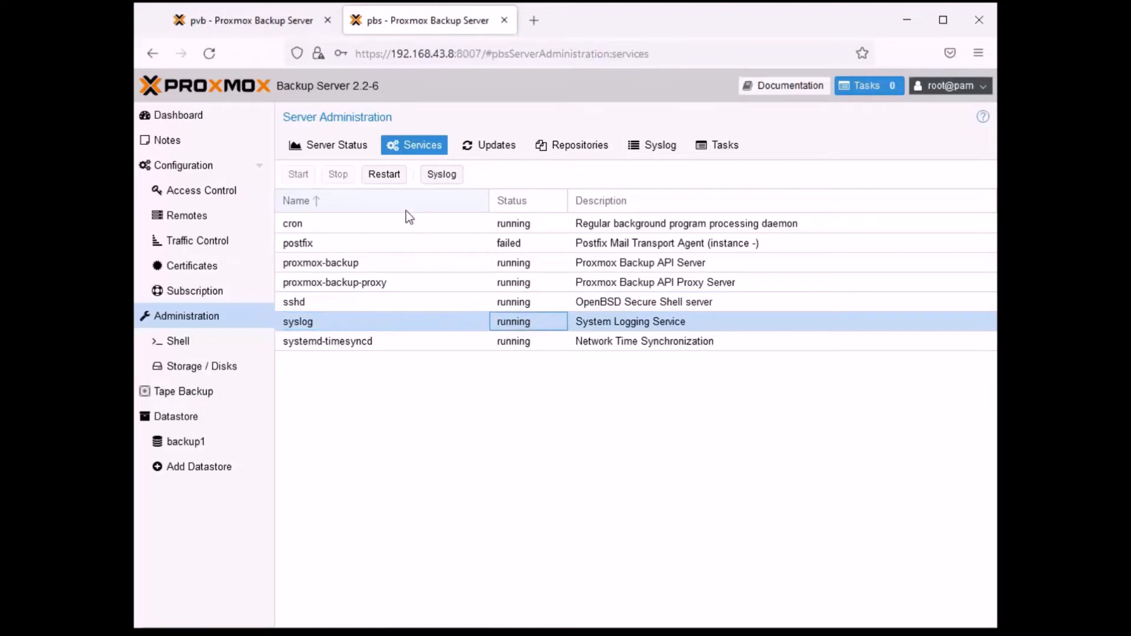
{"action": "left_click", "coordinate": [341, 236]}
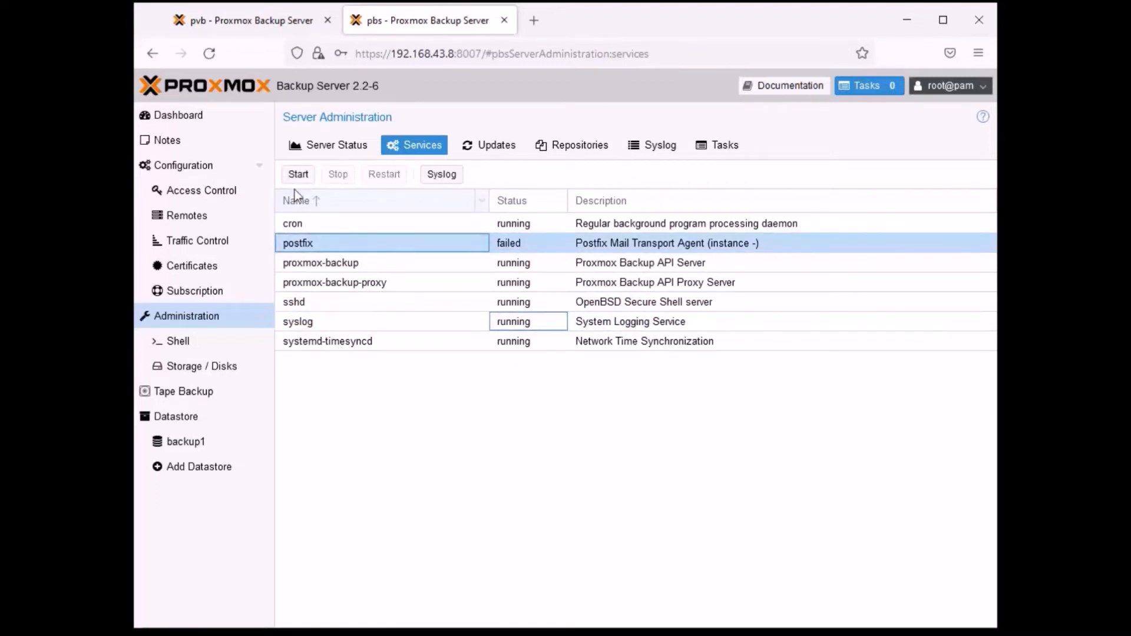
{"action": "left_click", "coordinate": [328, 226]}
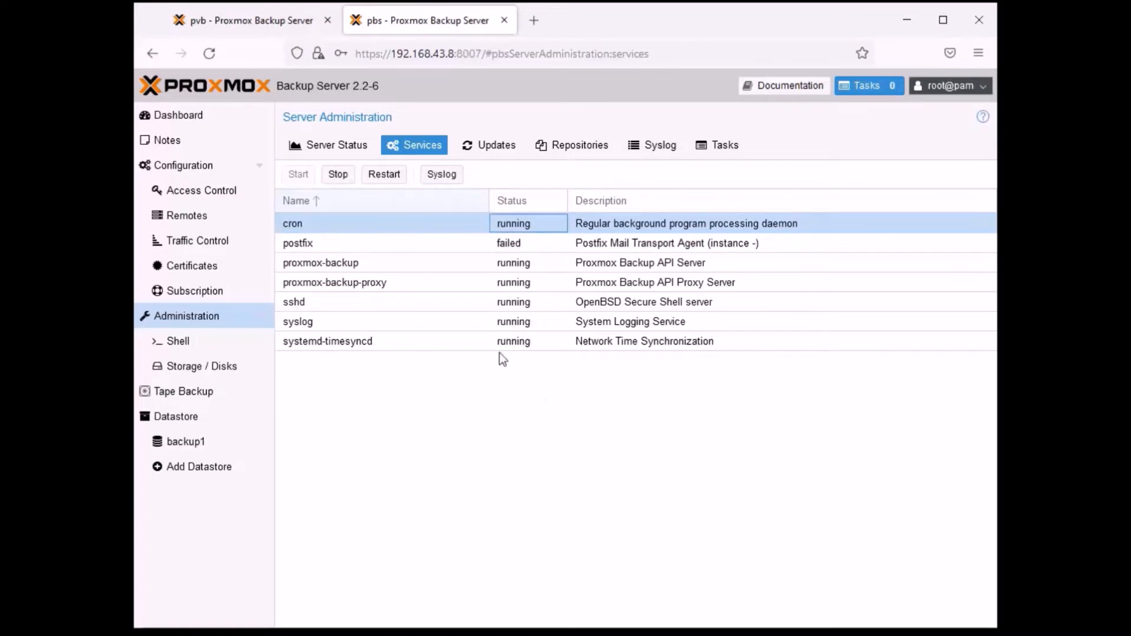
{"action": "left_click", "coordinate": [335, 248]}
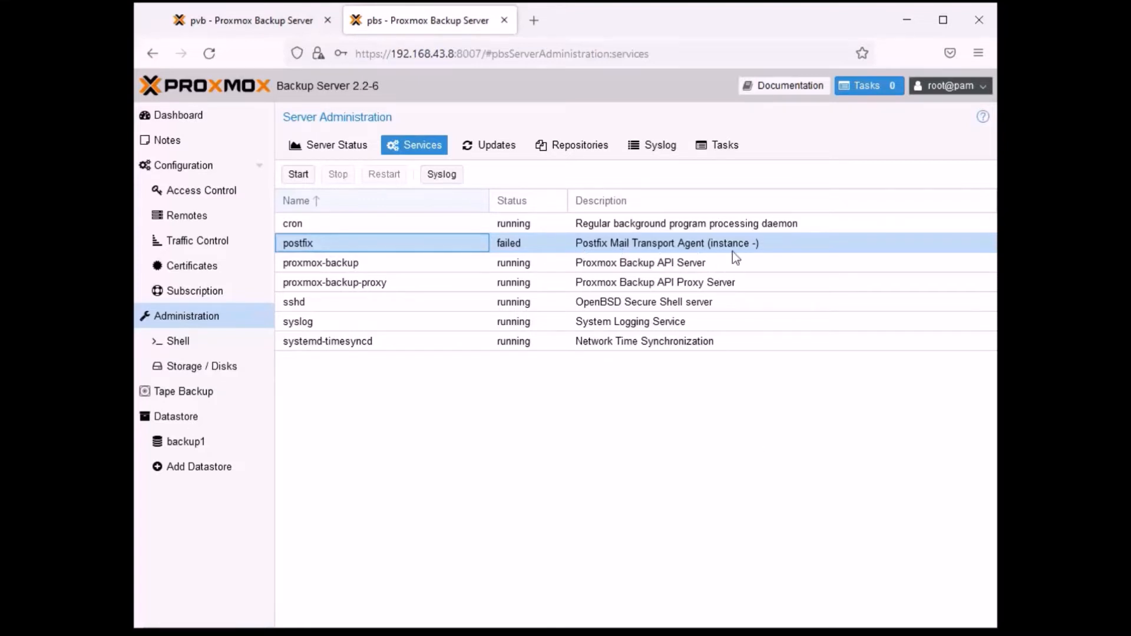
{"action": "left_click", "coordinate": [599, 401]}
{"action": "left_click", "coordinate": [420, 293]}
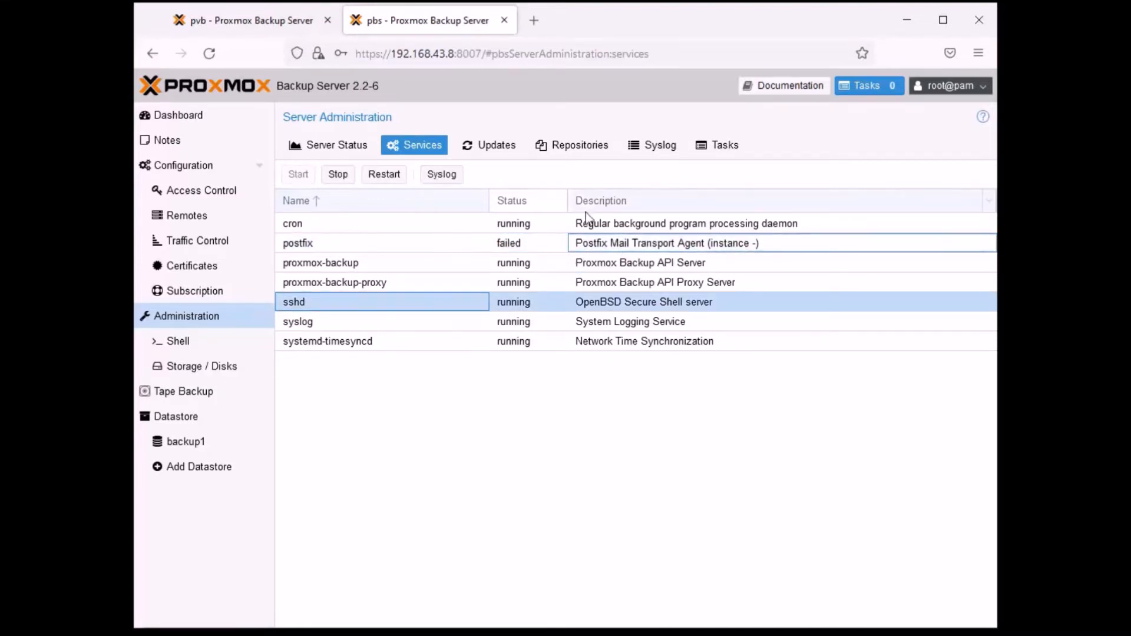
- Examine the APT repositories with their status, components and origins, and return to the pvb server's updates list
{"action": "left_click", "coordinate": [578, 146]}
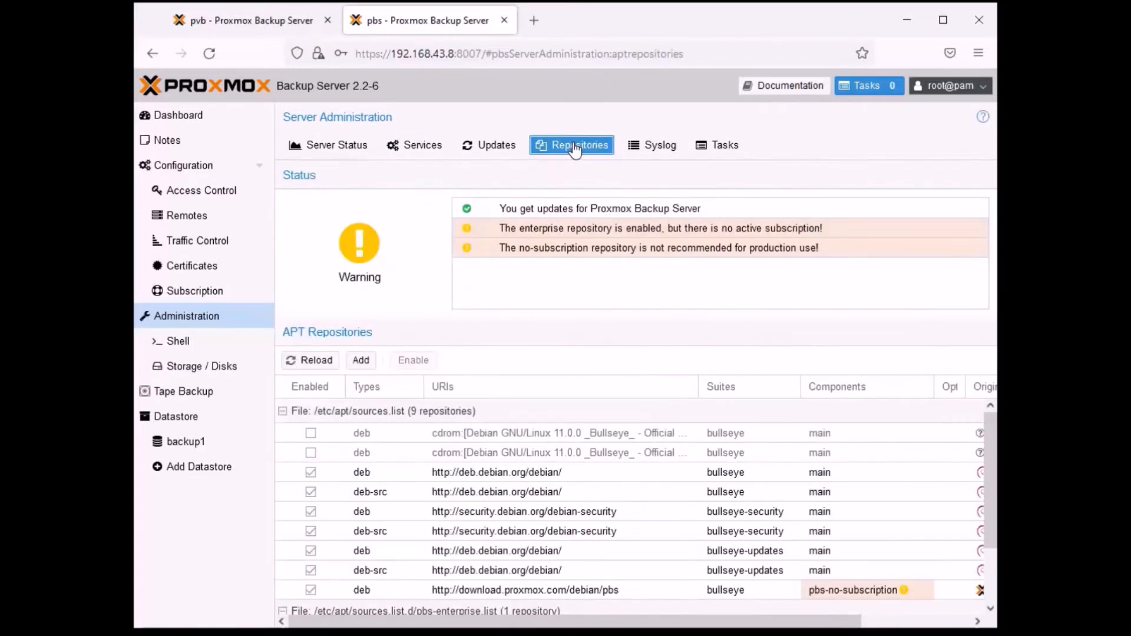
{"action": "scroll", "coordinate": [662, 444], "scroll_direction": "down", "scroll_amount": 3}
{"action": "scroll", "coordinate": [663, 444], "scroll_direction": "up", "scroll_amount": 3}
{"action": "scroll", "coordinate": [660, 495], "scroll_direction": "down", "scroll_amount": 3}
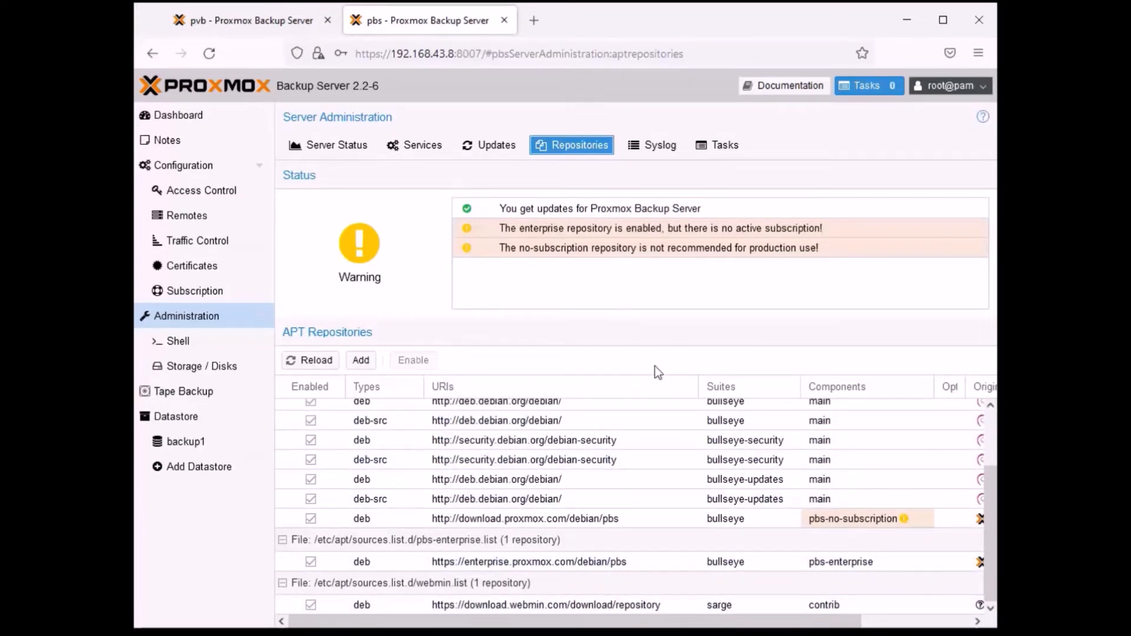
{"action": "left_click_drag", "start_coordinate": [615, 622], "coordinate": [726, 622]}
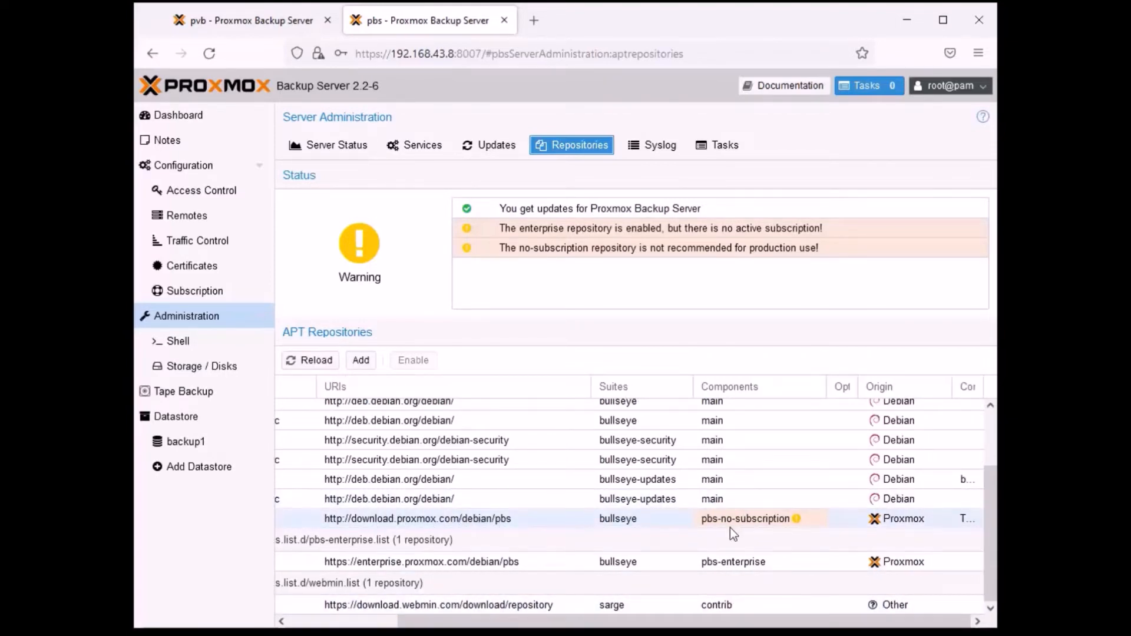
{"action": "mouse_move", "coordinate": [737, 526]}
{"action": "scroll", "coordinate": [898, 506], "scroll_direction": "up", "scroll_amount": 3}
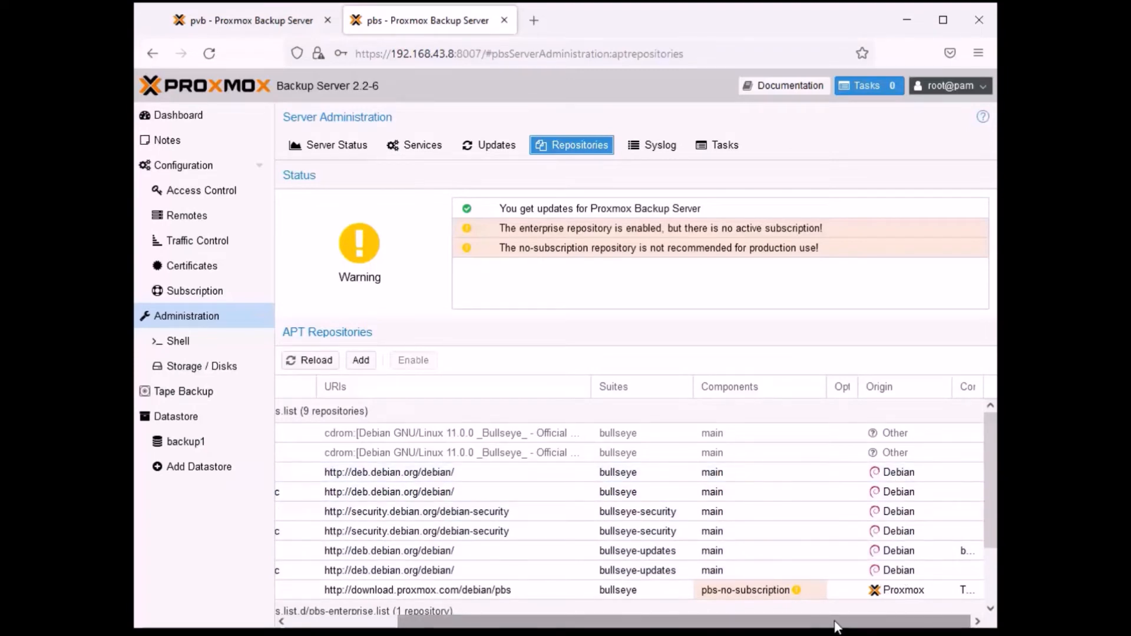
{"action": "left_click_drag", "start_coordinate": [837, 627], "coordinate": [720, 627]}
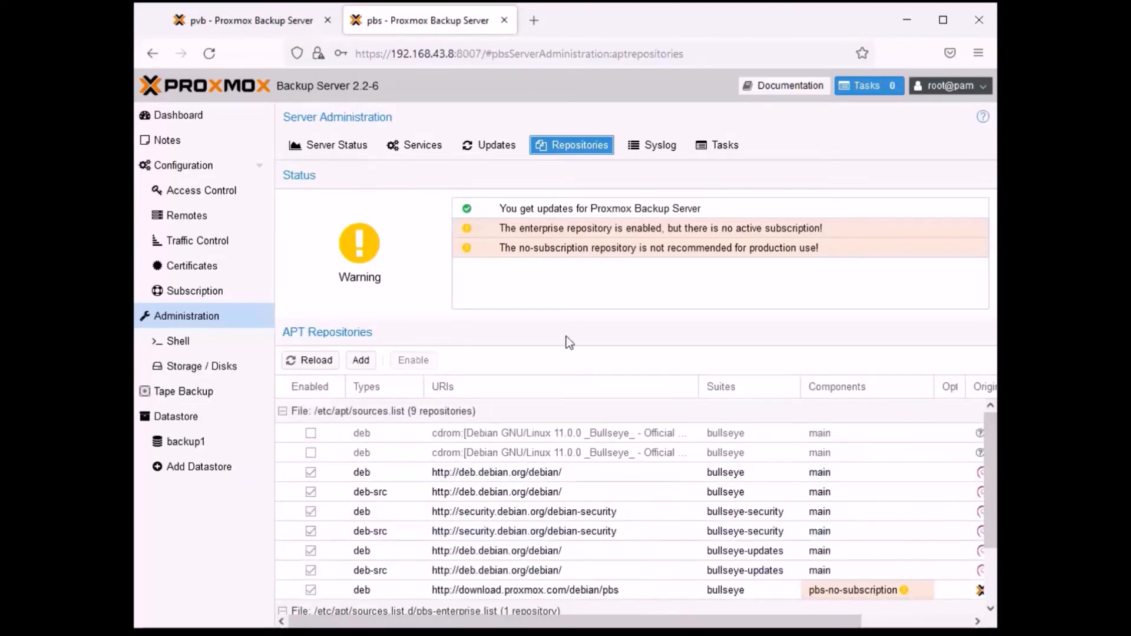
{"action": "left_click", "coordinate": [238, 20]}
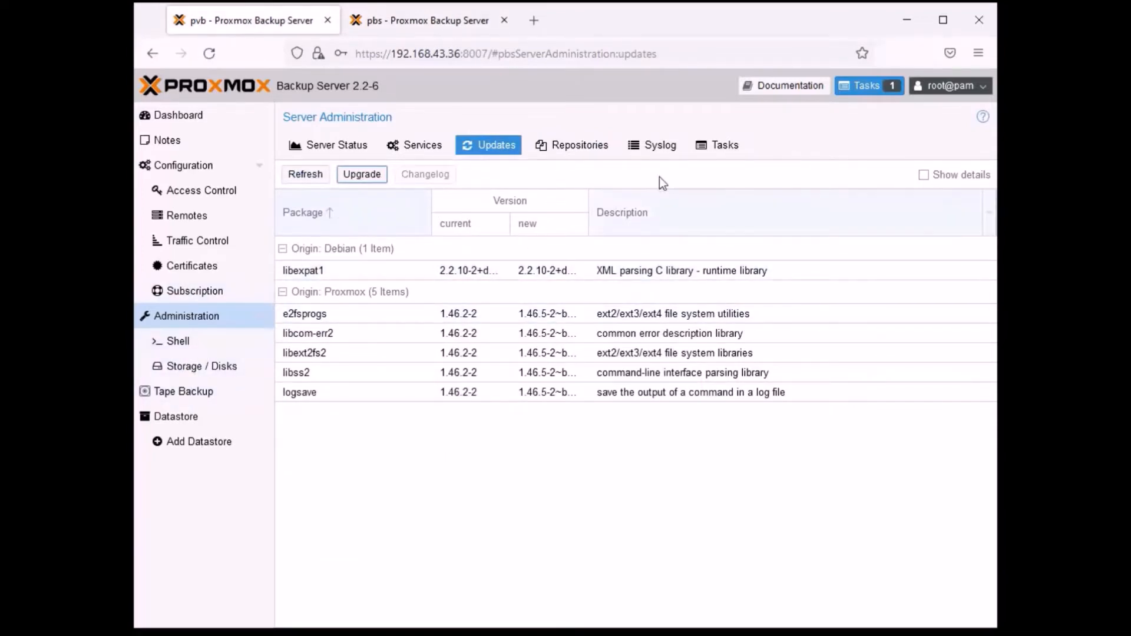
- Review the pvb server's APT repositories, comparing the components and origins of the no-subscription and enterprise entries
{"action": "left_click", "coordinate": [601, 150]}
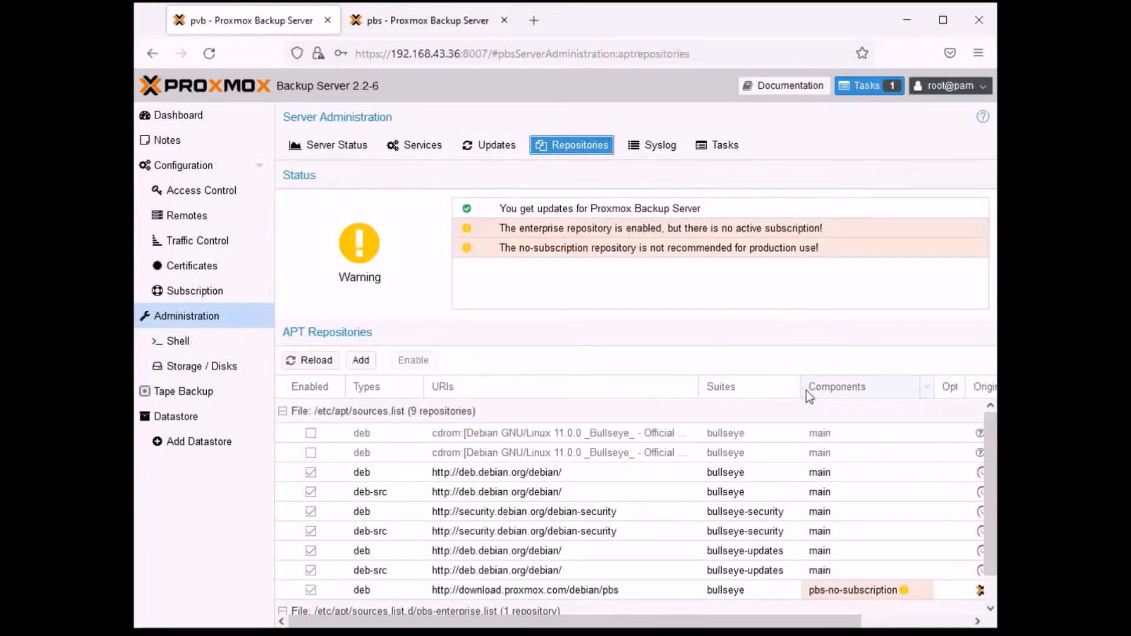
{"action": "left_click_drag", "start_coordinate": [679, 621], "coordinate": [824, 622]}
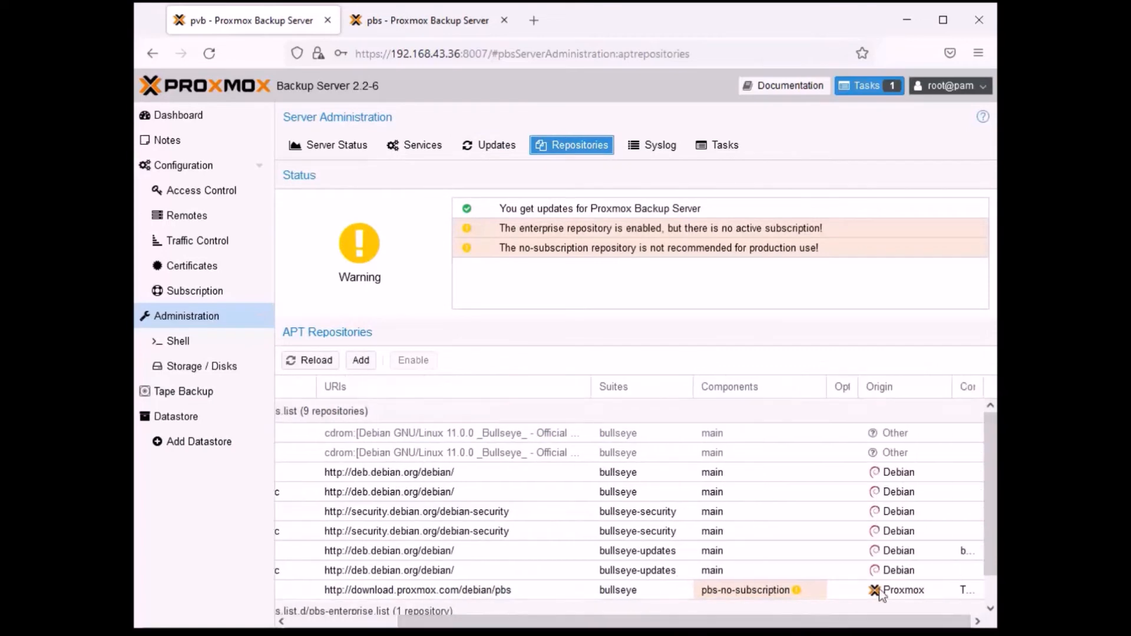
{"action": "scroll", "coordinate": [783, 565], "scroll_direction": "down", "scroll_amount": 1}
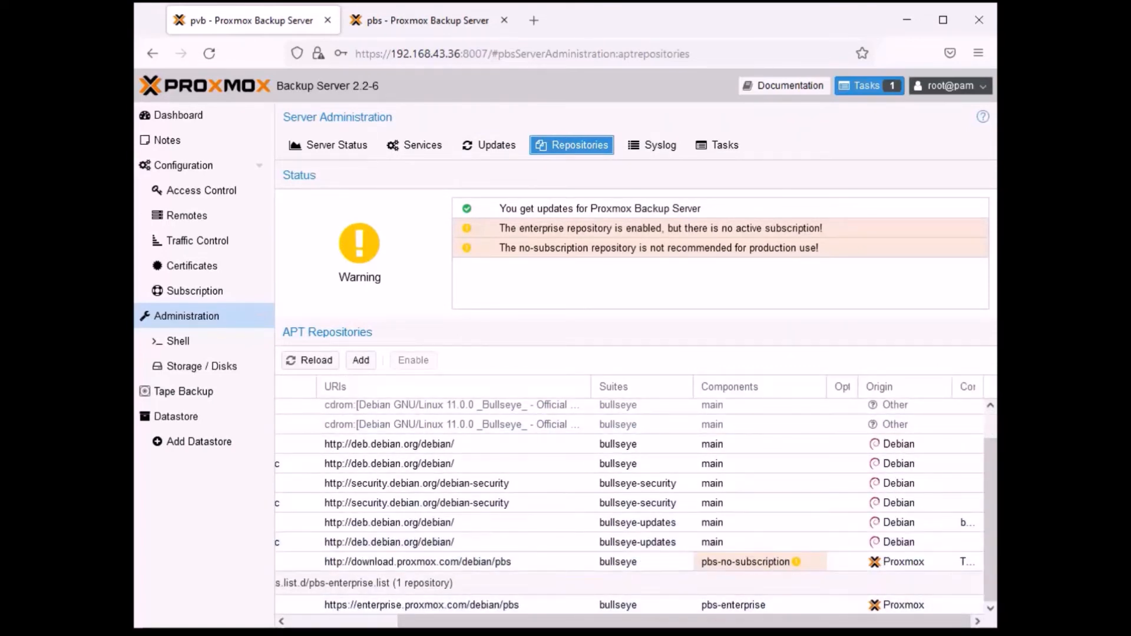
{"action": "left_click_drag", "start_coordinate": [521, 623], "coordinate": [475, 627]}
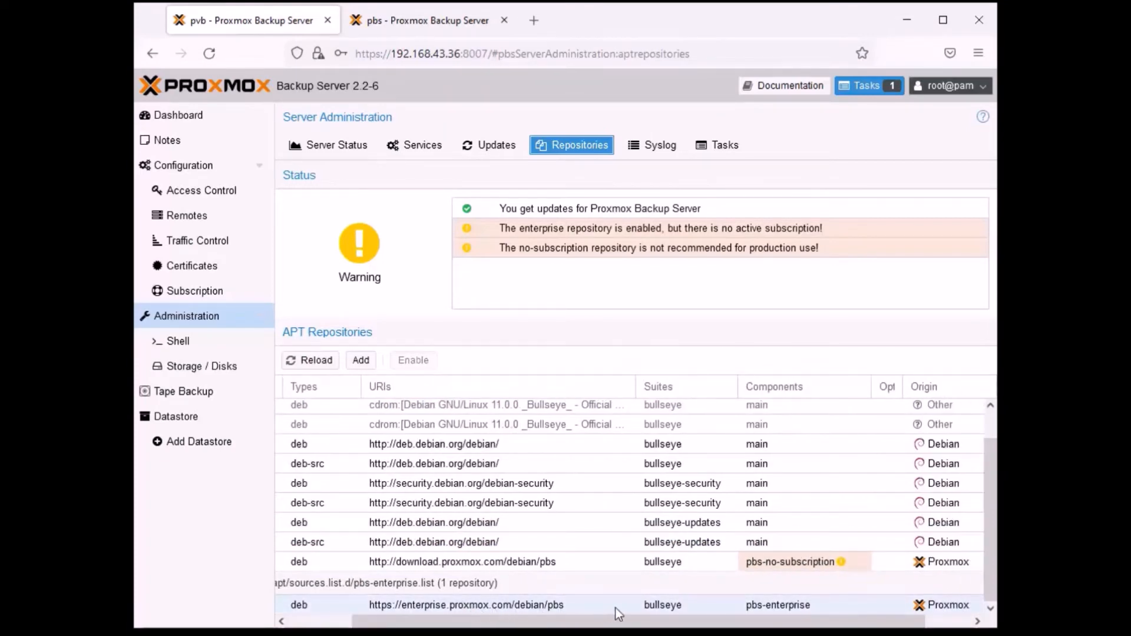
{"action": "scroll", "coordinate": [671, 609], "scroll_direction": "right", "scroll_amount": 2}
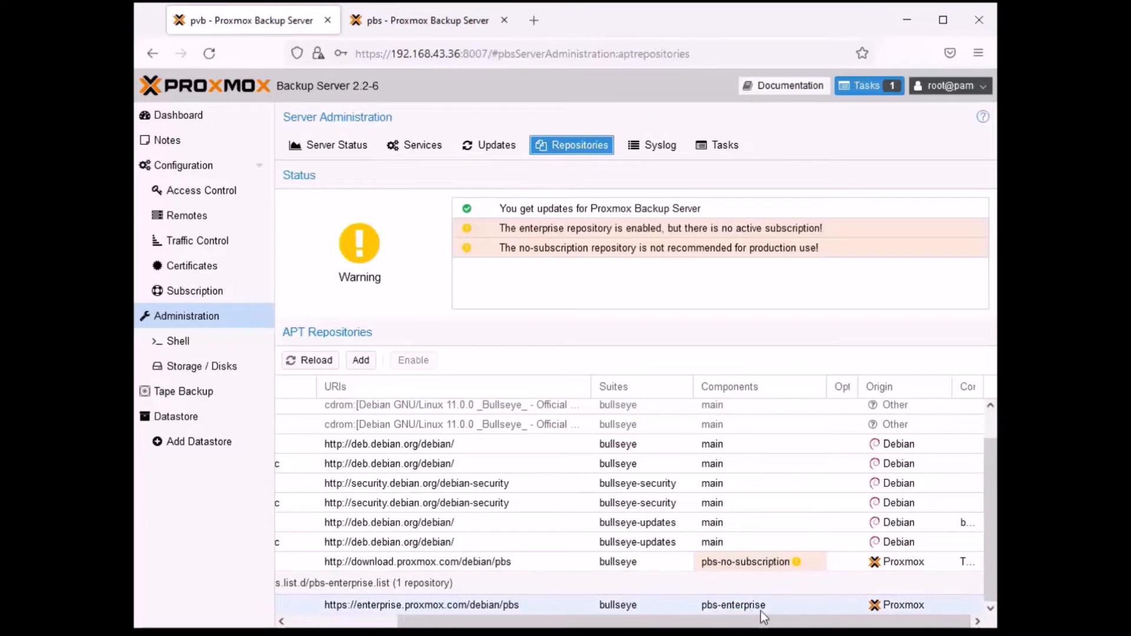
{"action": "scroll", "coordinate": [599, 610], "scroll_direction": "left", "scroll_amount": 5}
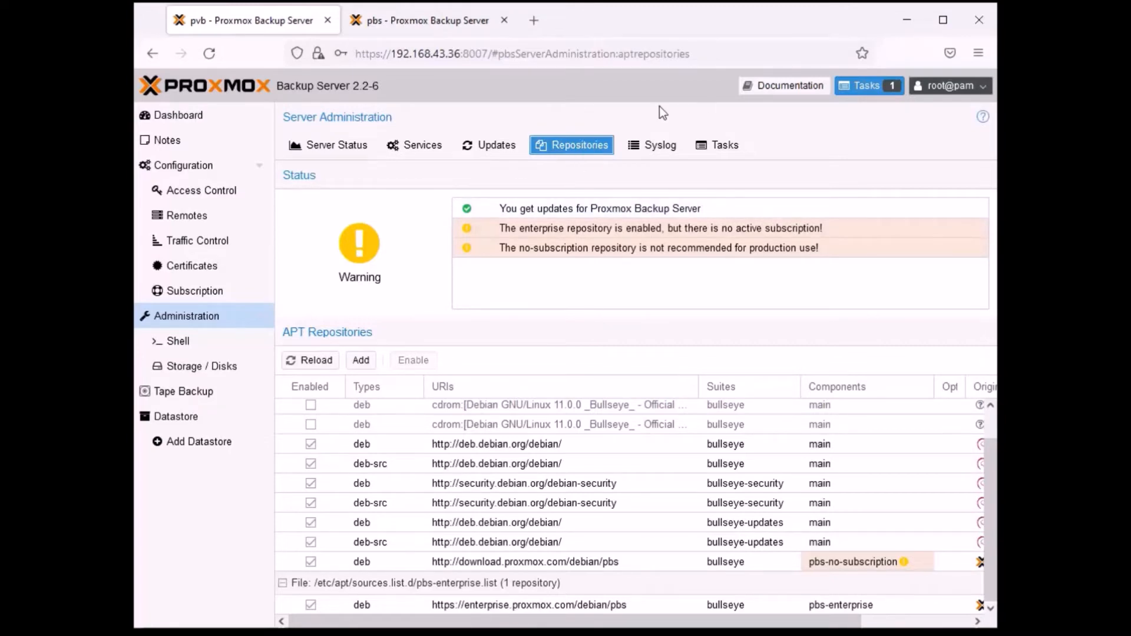
- Read the pbs server's syslog for the timespan since 2022-09-14 and return the log to live mode
{"action": "key", "text": "ctrl+Tab"}
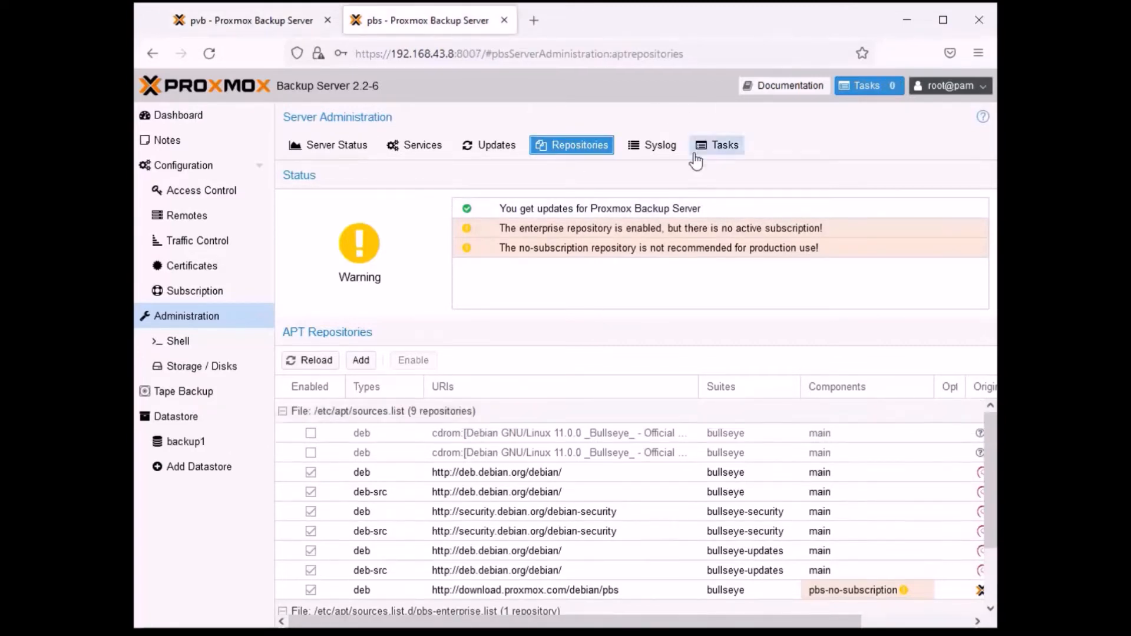
{"action": "left_click", "coordinate": [657, 147]}
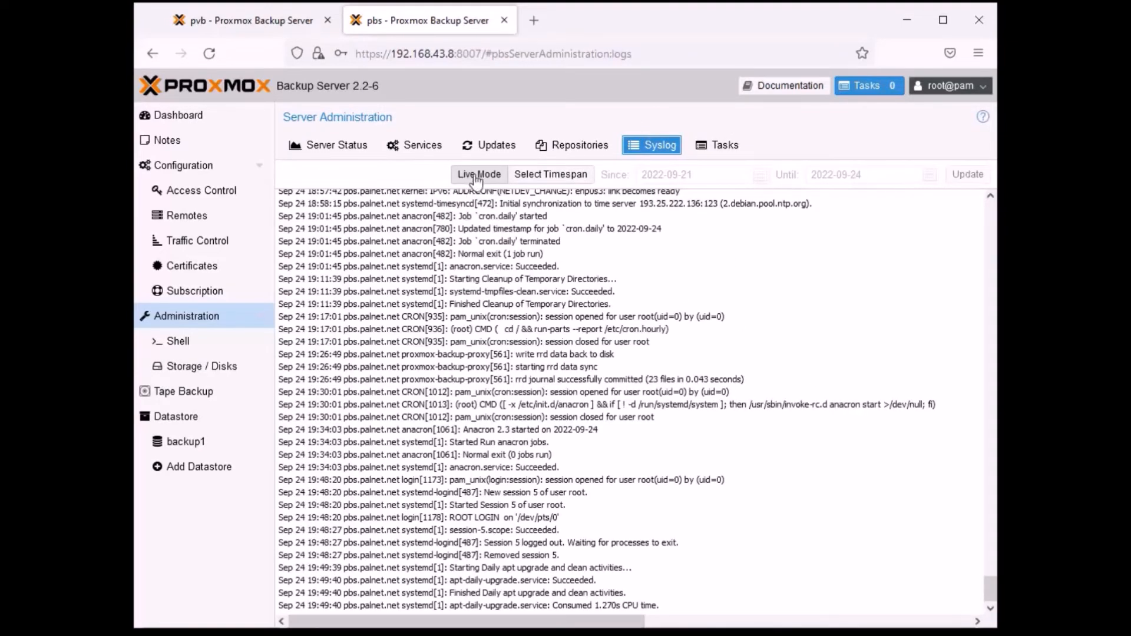
{"action": "left_click", "coordinate": [553, 177]}
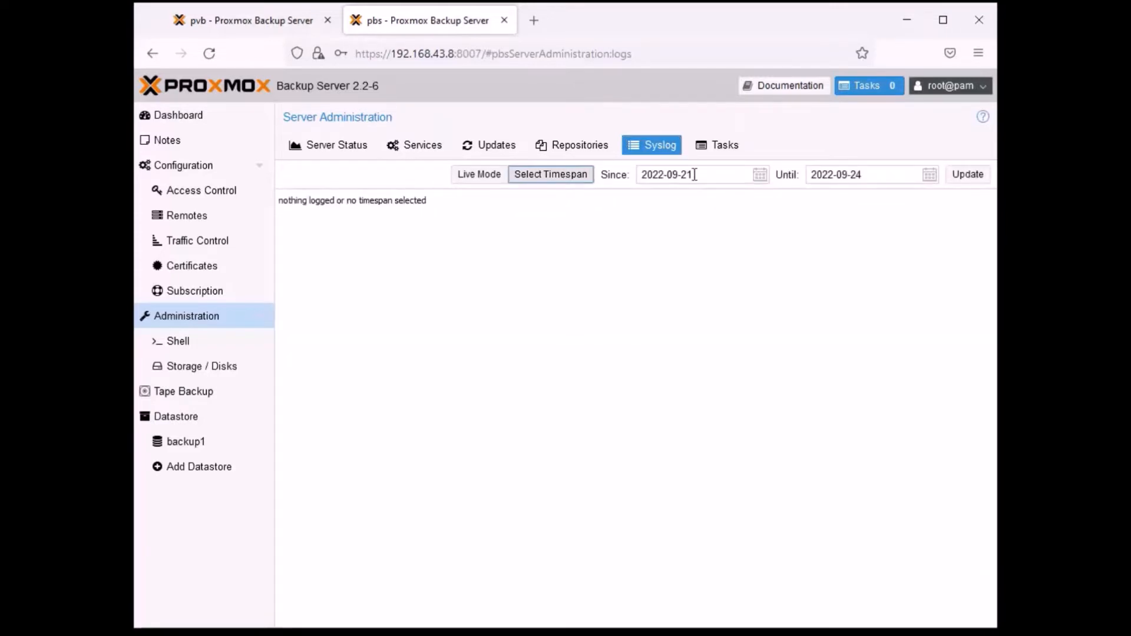
{"action": "left_click", "coordinate": [759, 175]}
{"action": "left_click", "coordinate": [721, 278]}
{"action": "left_click", "coordinate": [959, 178]}
{"action": "scroll", "coordinate": [801, 340], "scroll_direction": "up", "scroll_amount": 2}
{"action": "left_click", "coordinate": [487, 176]}
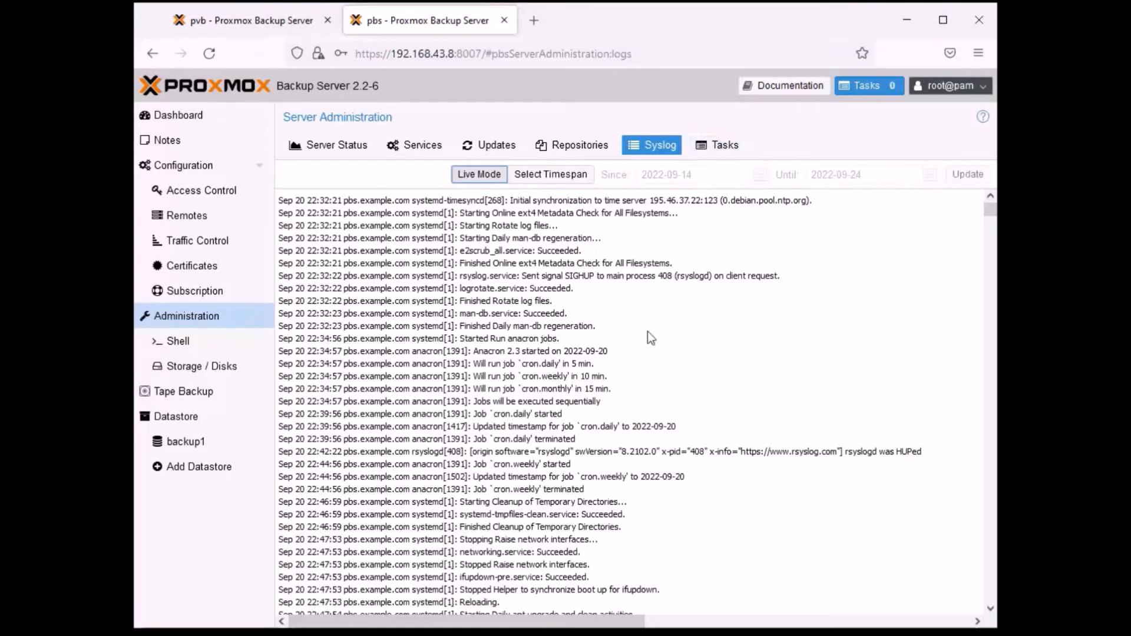
- Look through the pbs server's task history, including the entries with errors and warnings
{"action": "left_click", "coordinate": [725, 146]}
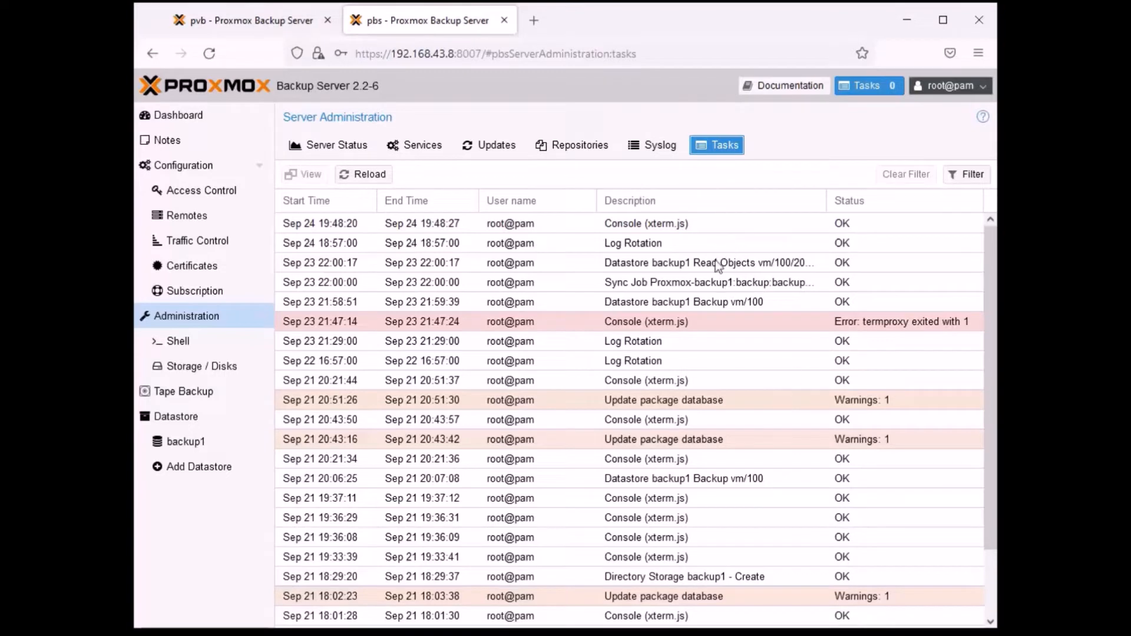
{"action": "scroll", "coordinate": [727, 264], "scroll_direction": "down", "scroll_amount": 3}
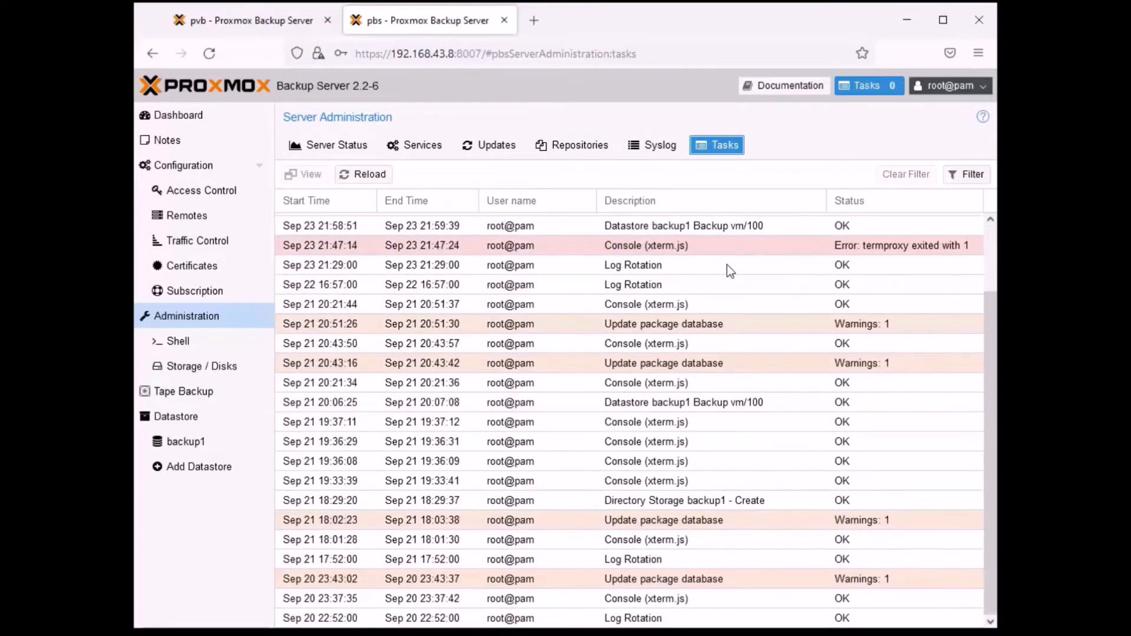
{"action": "scroll", "coordinate": [727, 264], "scroll_direction": "up", "scroll_amount": 3}
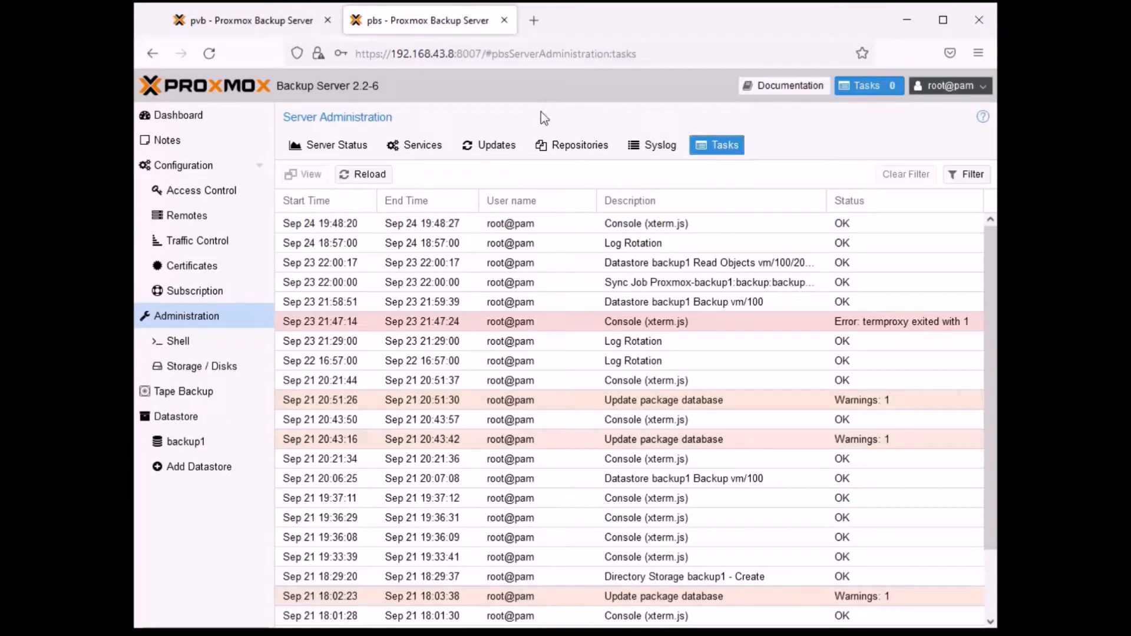
- Open the pbs server's console from its server status page, close it, and repeat this once
{"action": "left_click", "coordinate": [331, 147]}
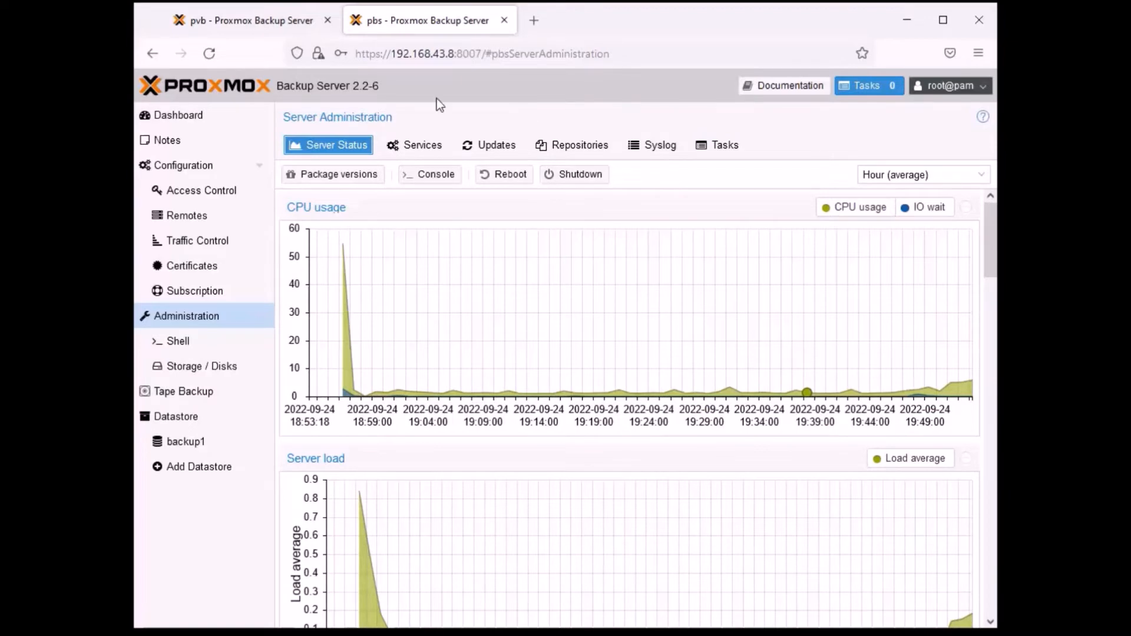
{"action": "left_click", "coordinate": [435, 174]}
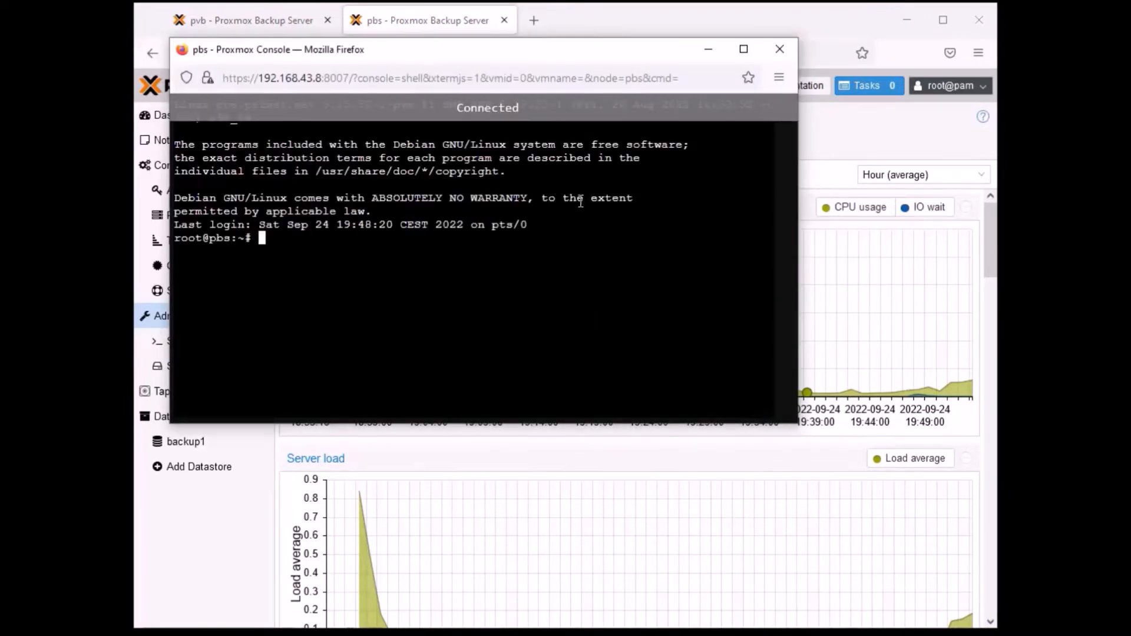
{"action": "left_click", "coordinate": [769, 50]}
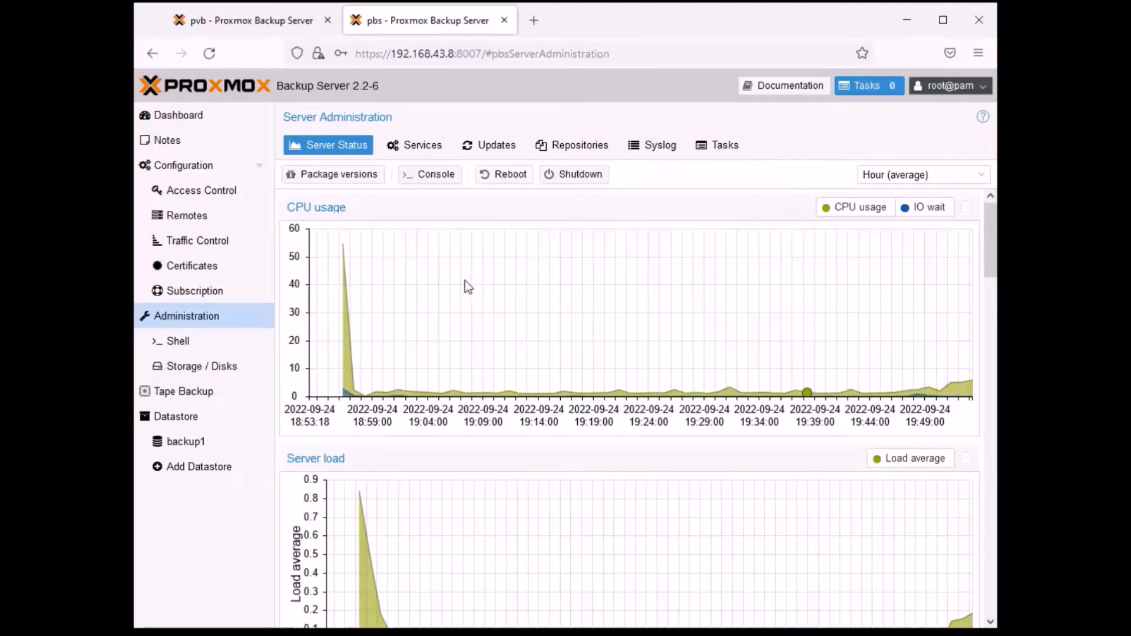
{"action": "left_click", "coordinate": [433, 175]}
{"action": "left_click", "coordinate": [779, 50]}
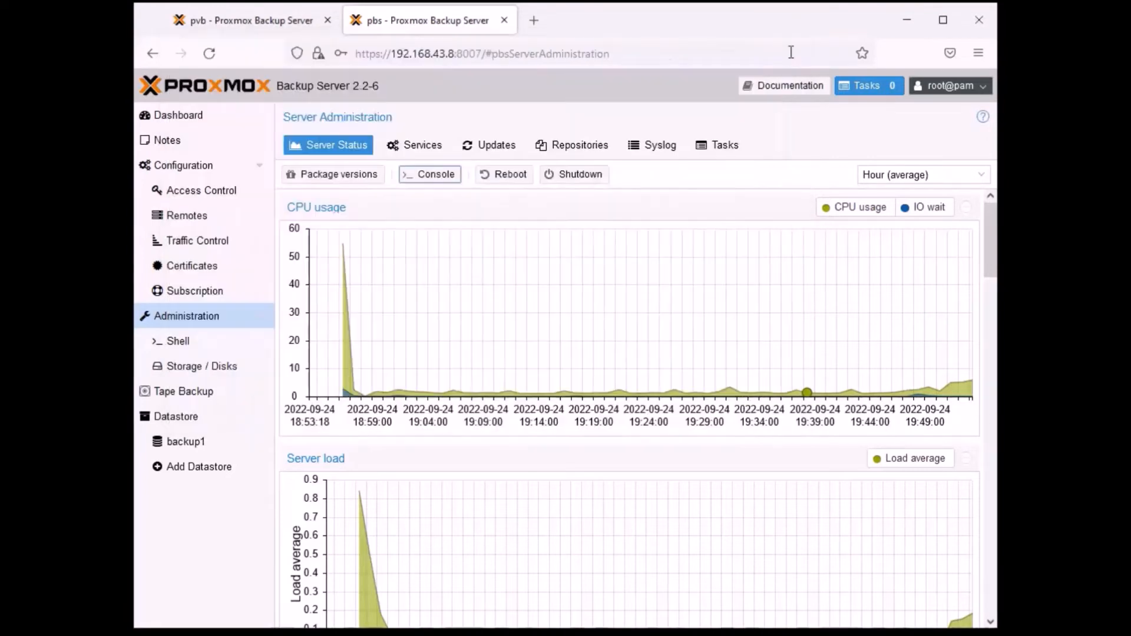
- Open the pbs server's embedded shell, check the running tasks and show the full task list
{"action": "left_click", "coordinate": [181, 344]}
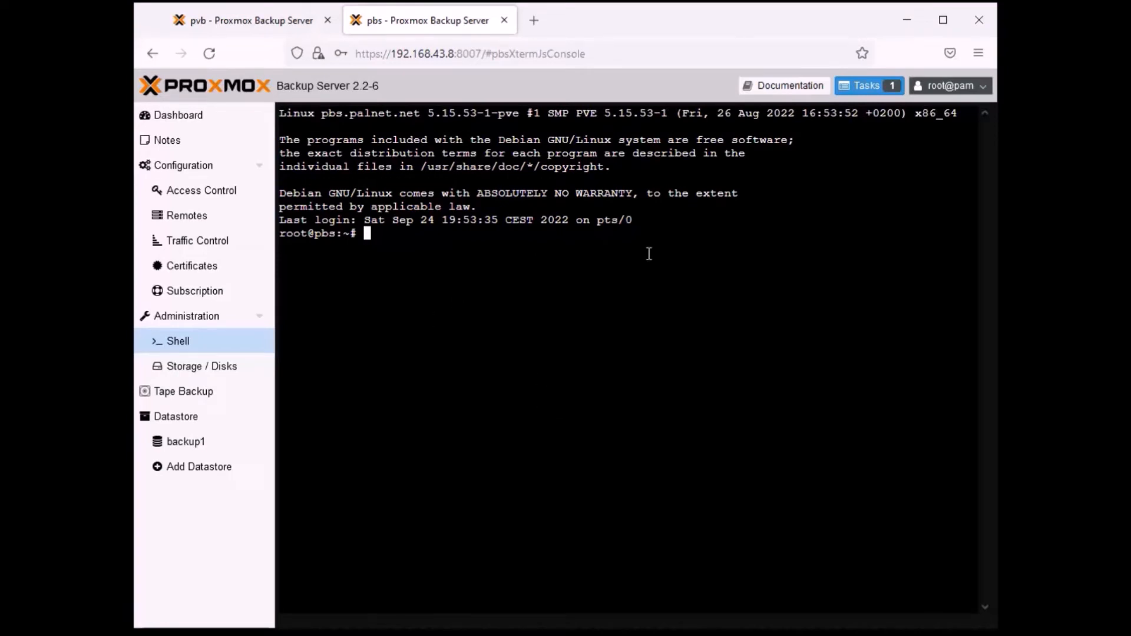
{"action": "left_click", "coordinate": [871, 87]}
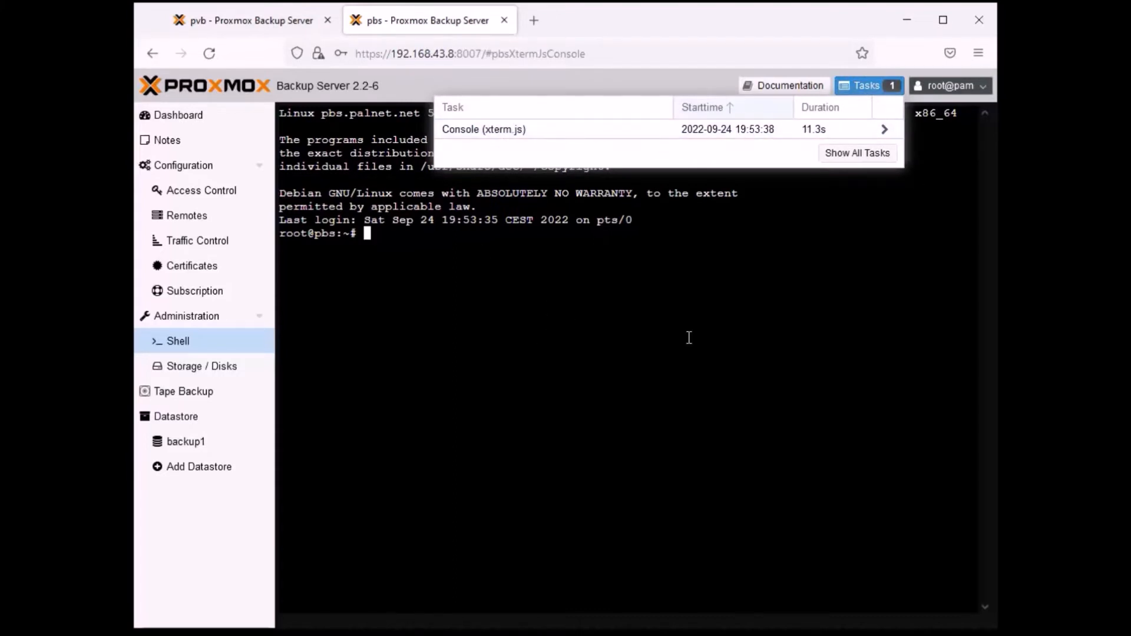
{"action": "left_click", "coordinate": [866, 154]}
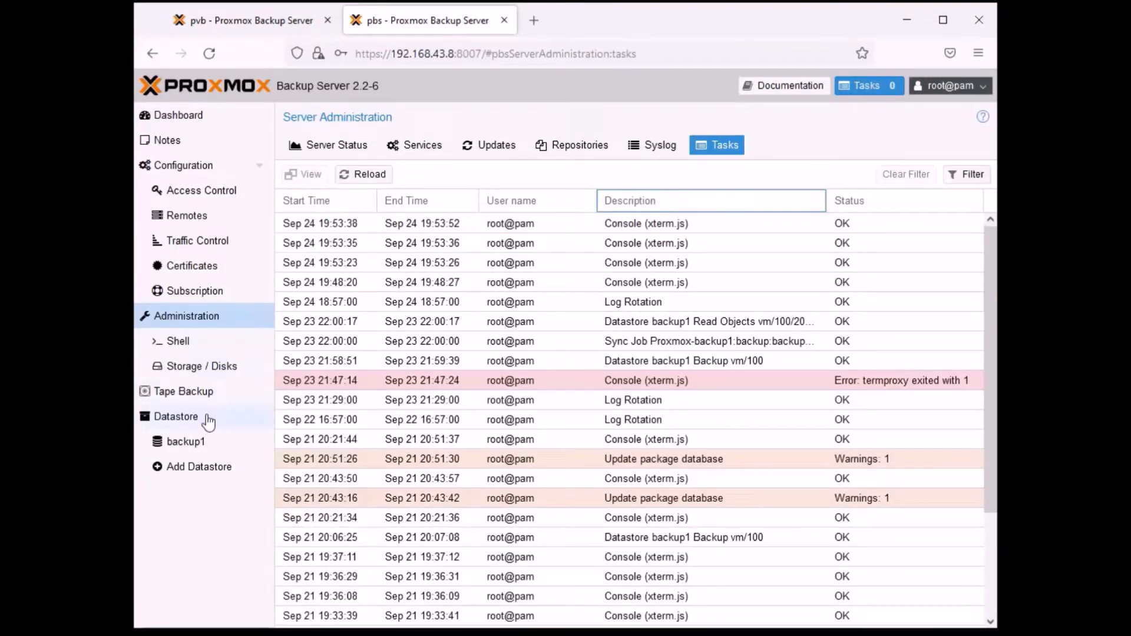
- Inspect the pbs server's disks, checking which actions are offered for /dev/sda and /dev/sdb
{"action": "left_click", "coordinate": [219, 367]}
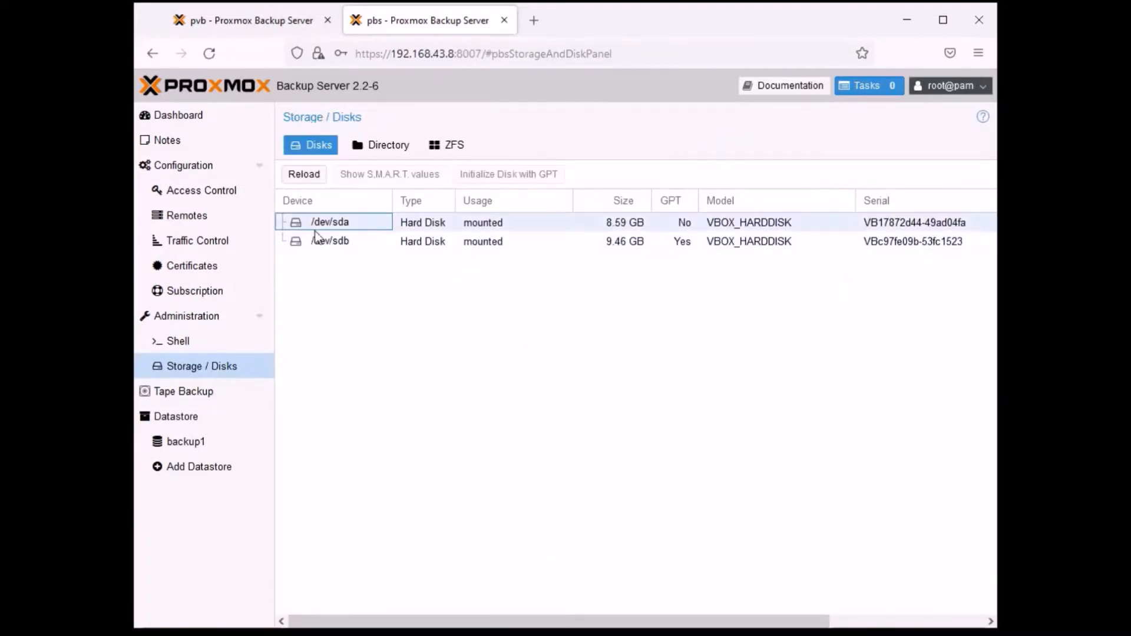
{"action": "left_click", "coordinate": [447, 221]}
{"action": "left_click", "coordinate": [421, 244]}
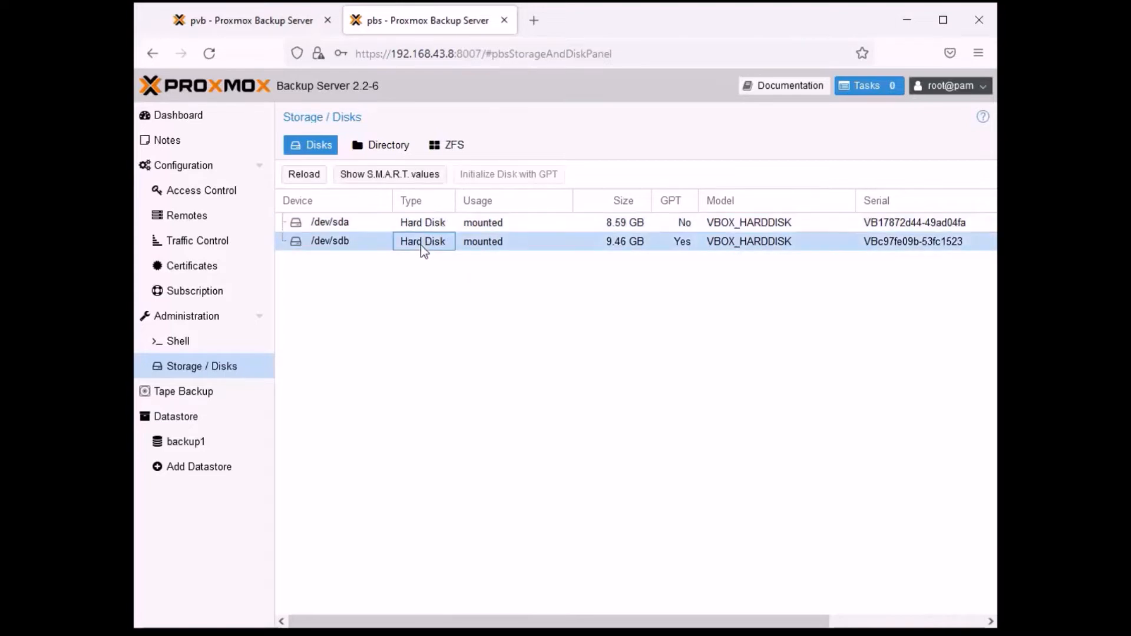
{"action": "left_click", "coordinate": [418, 226]}
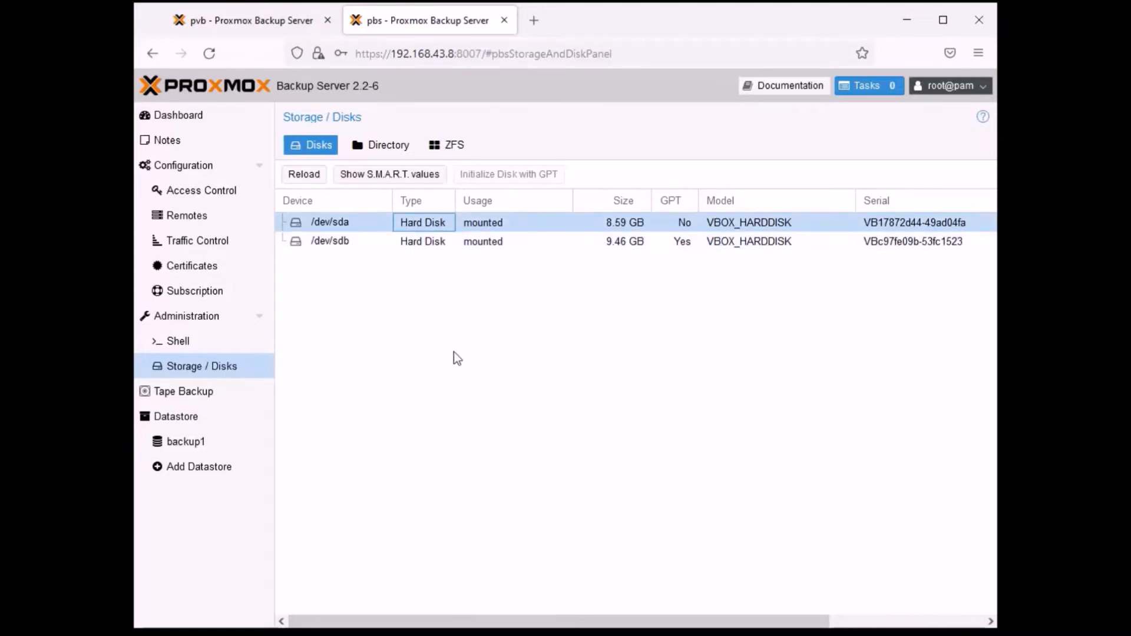
{"action": "left_click", "coordinate": [431, 246]}
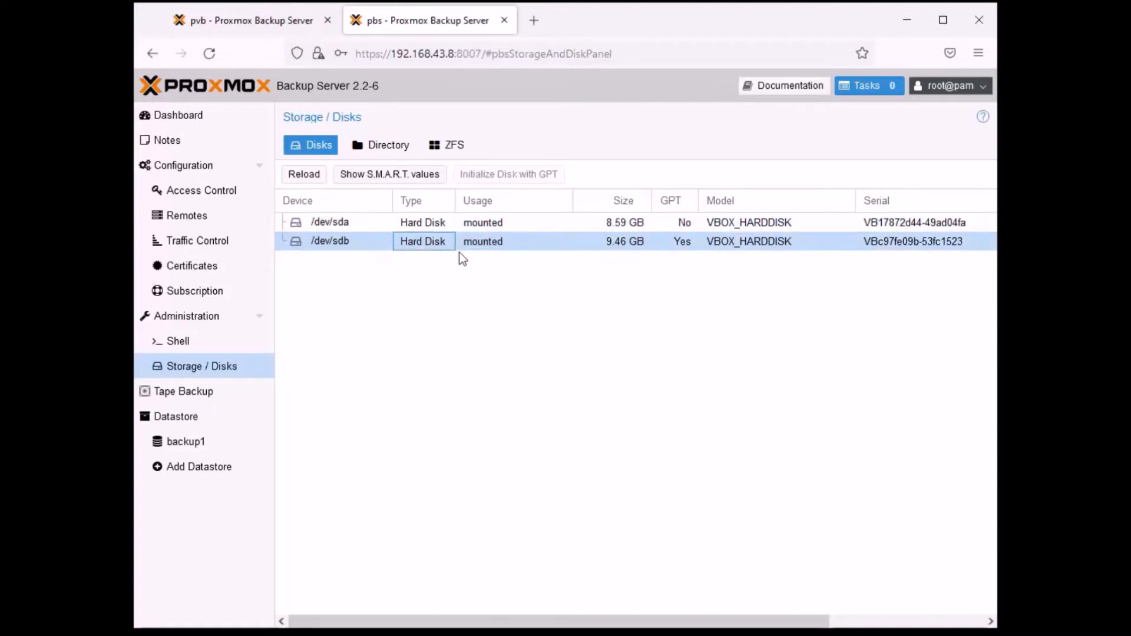
- Inspect the disks /dev/sda and /dev/sdb on the pvb server and compare them with those on pbs
{"action": "left_click", "coordinate": [249, 20]}
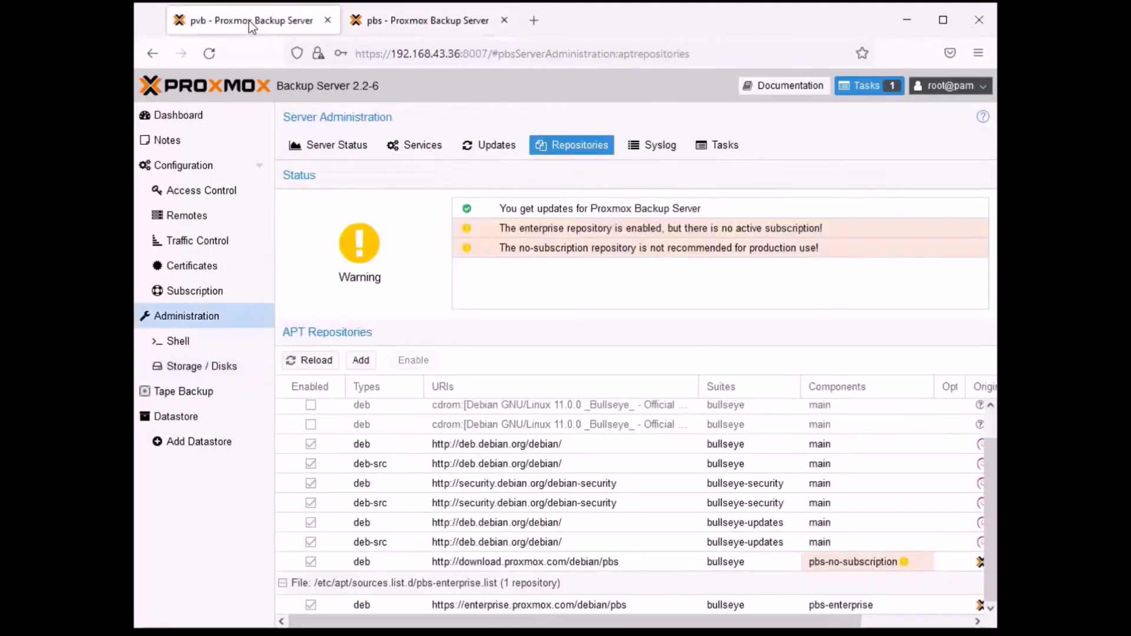
{"action": "left_click", "coordinate": [214, 368]}
{"action": "left_click", "coordinate": [500, 304]}
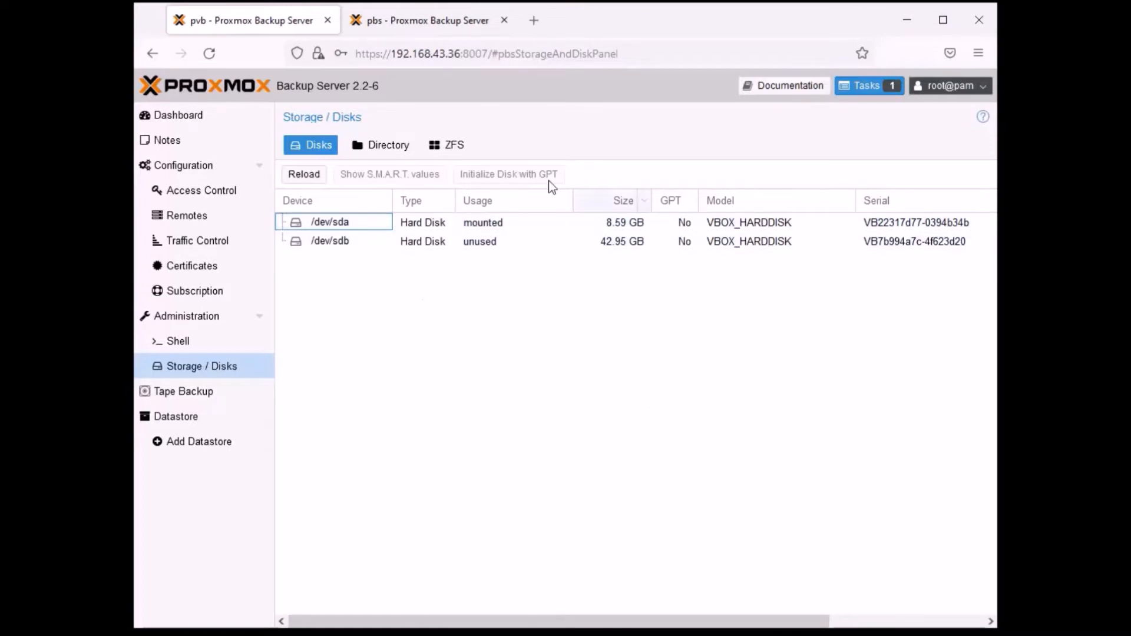
{"action": "left_click", "coordinate": [491, 222]}
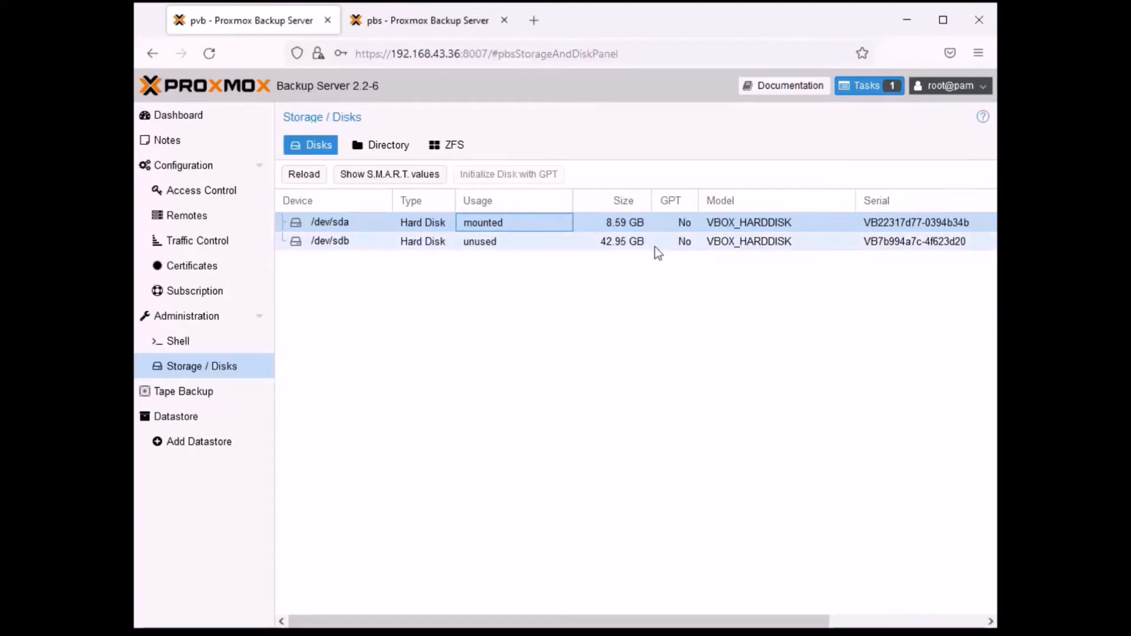
{"action": "left_click", "coordinate": [617, 245]}
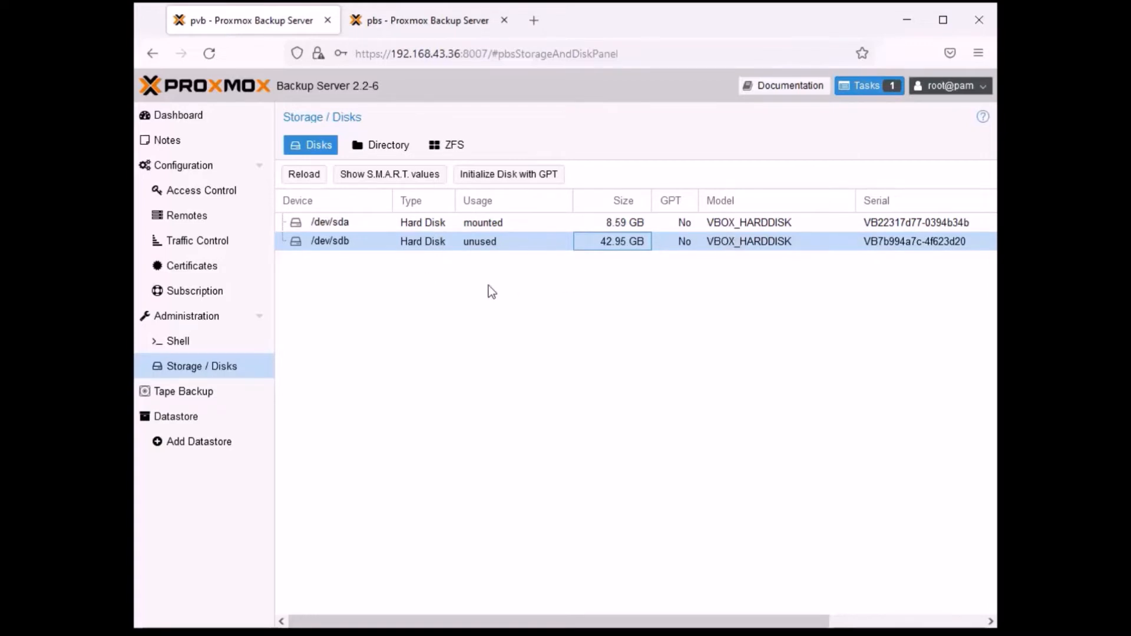
{"action": "left_click", "coordinate": [396, 22]}
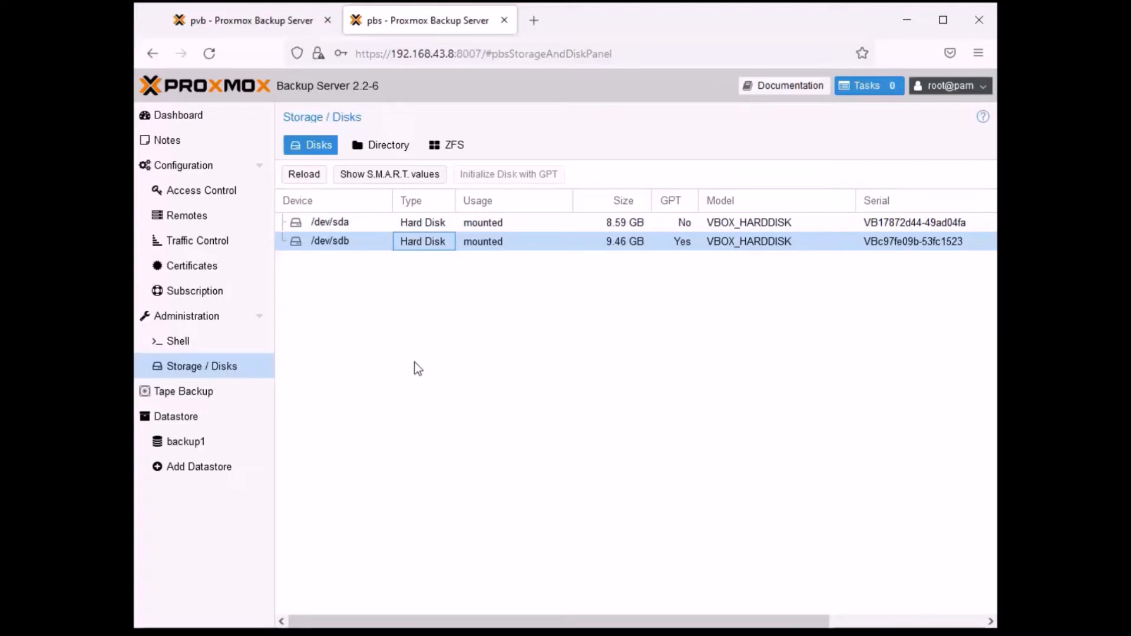
{"action": "left_click", "coordinate": [264, 19]}
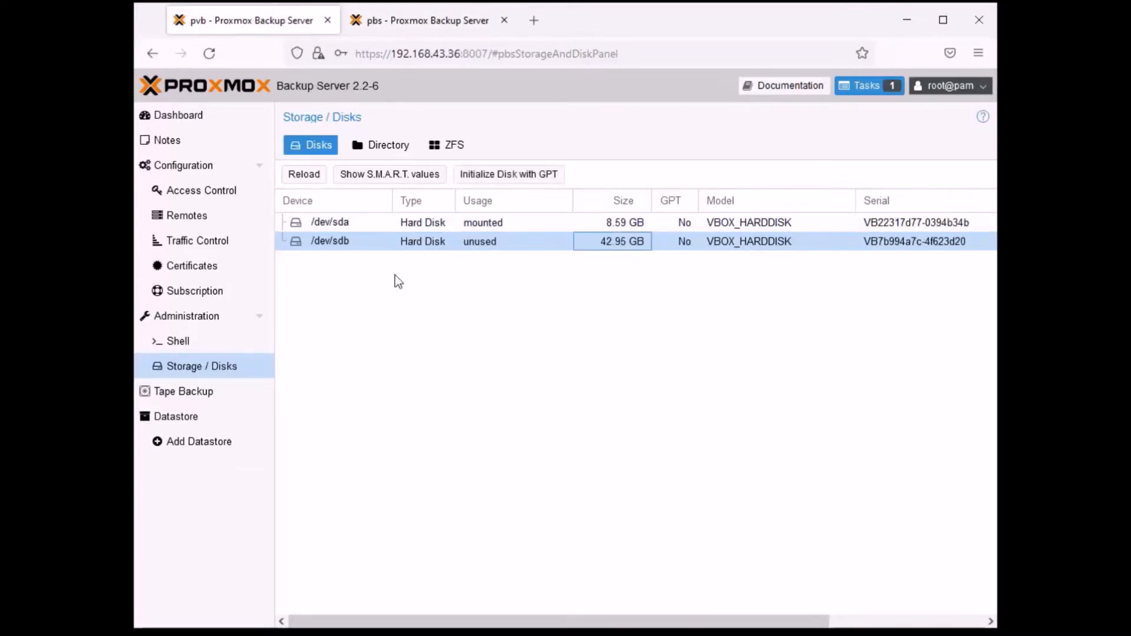
- Create an ext4 directory named backup on the pvb server's disk /dev/sdb, with it added as a datastore
{"action": "left_click", "coordinate": [395, 152]}
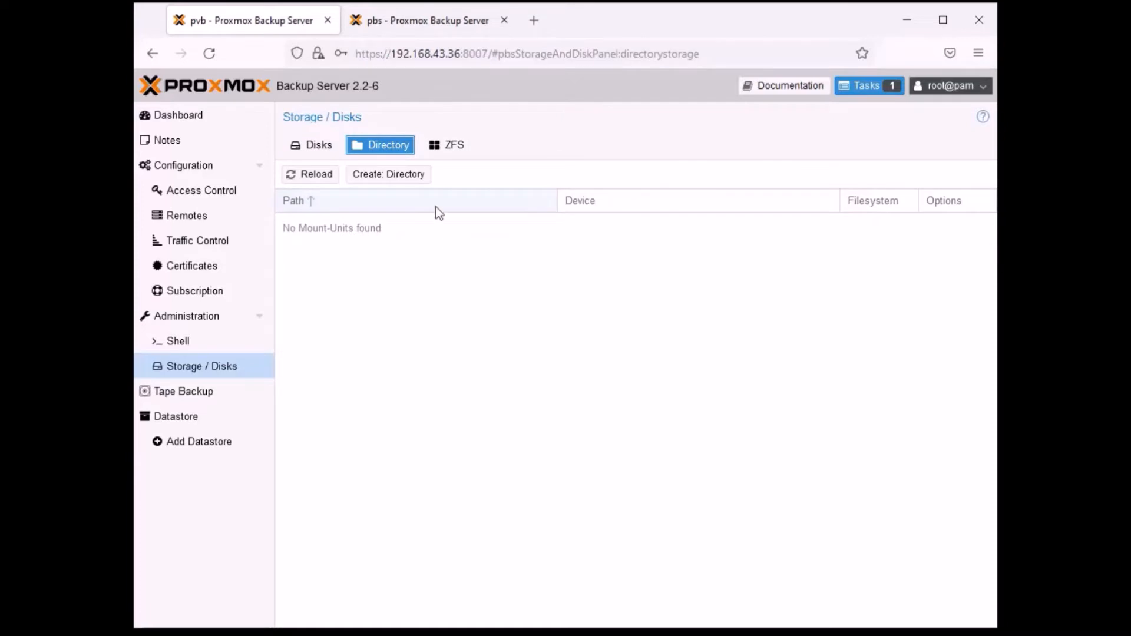
{"action": "left_click", "coordinate": [392, 178]}
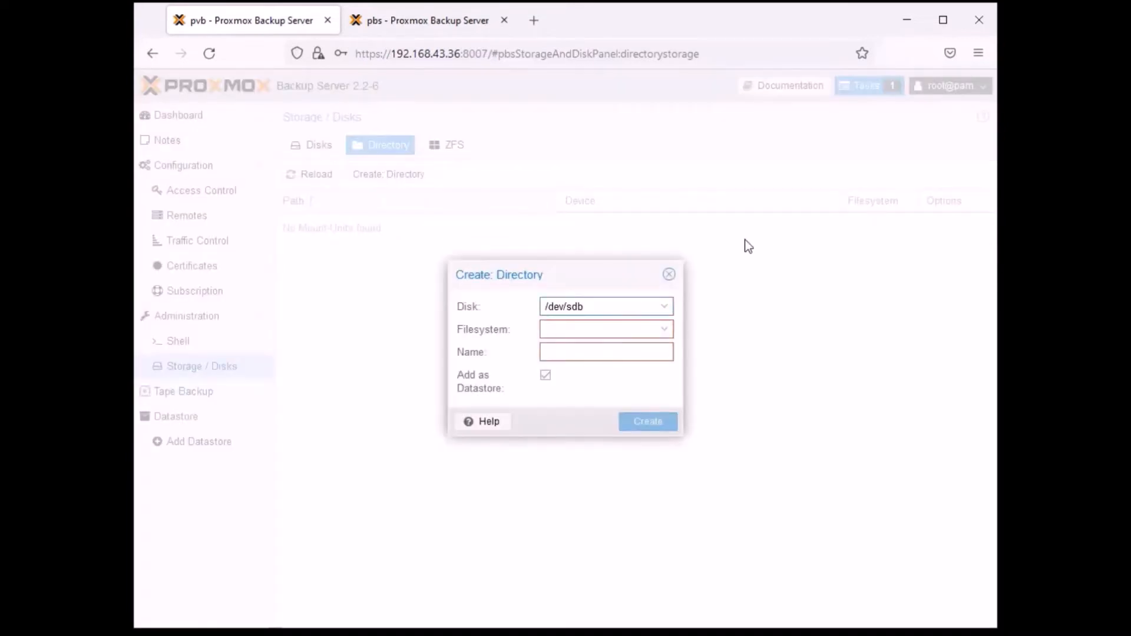
{"action": "left_click", "coordinate": [664, 329]}
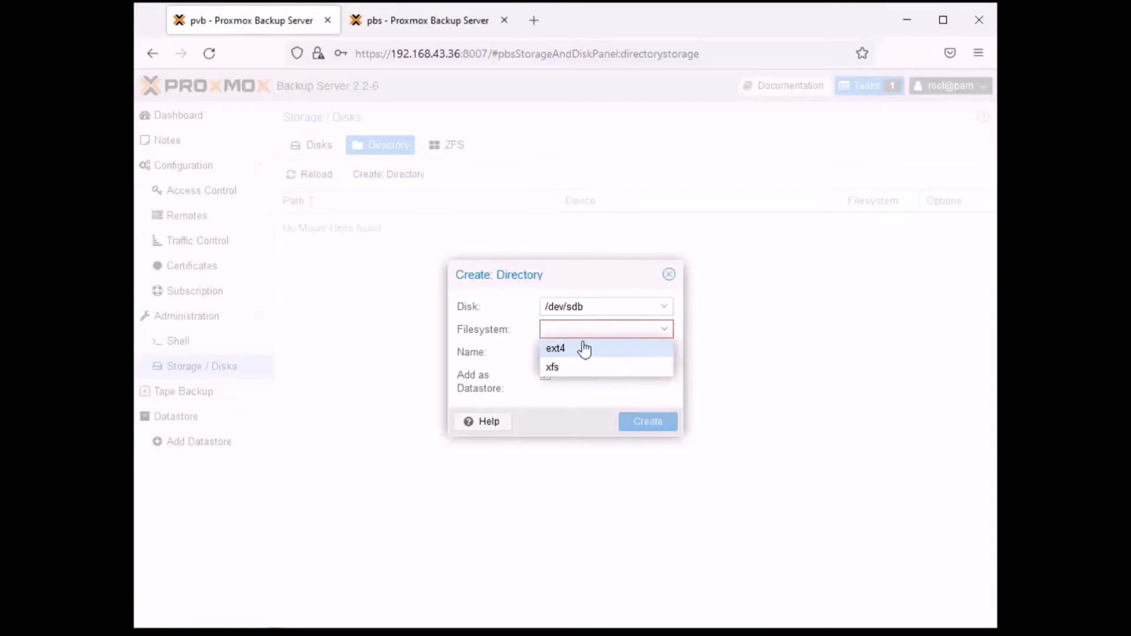
{"action": "left_click", "coordinate": [567, 351]}
{"action": "left_click", "coordinate": [601, 352]}
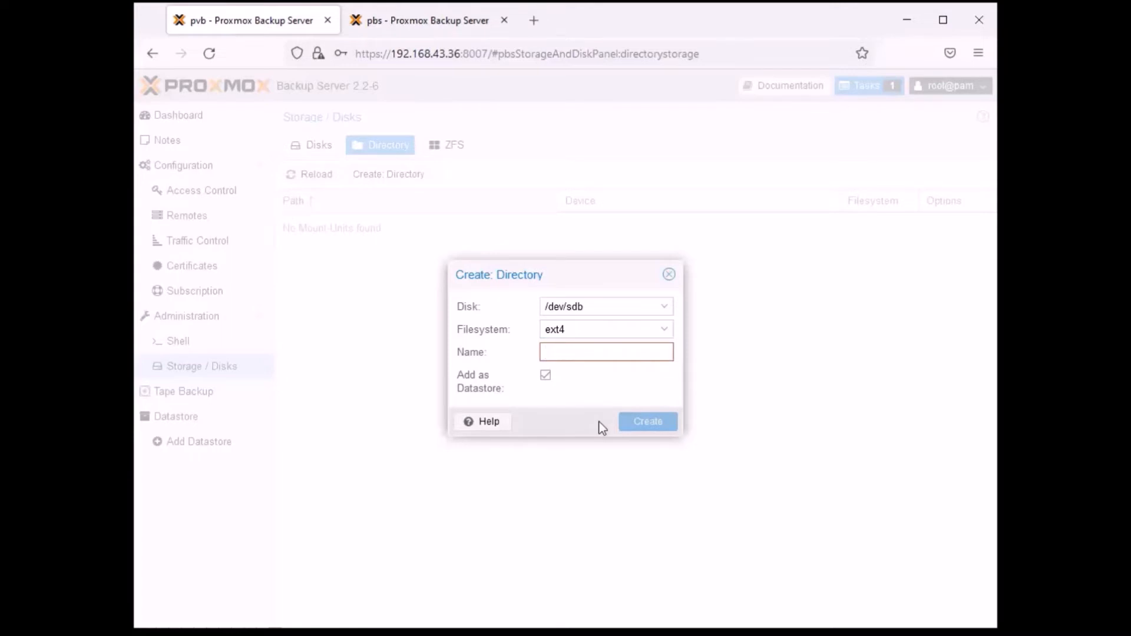
{"action": "type", "text": "backup"}
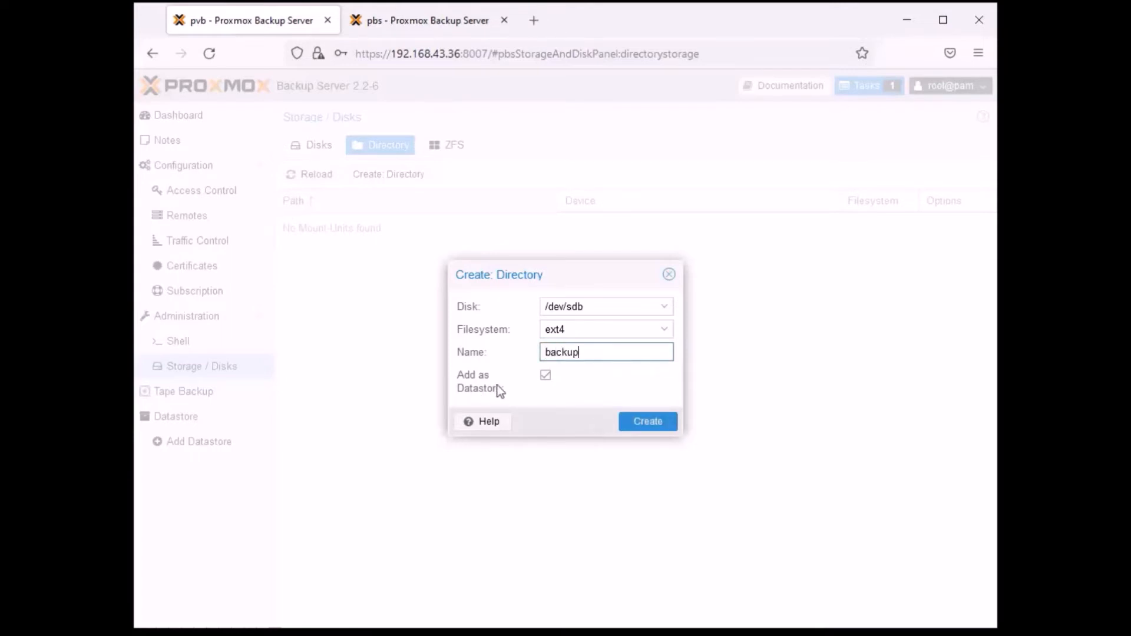
{"action": "left_click", "coordinate": [651, 423]}
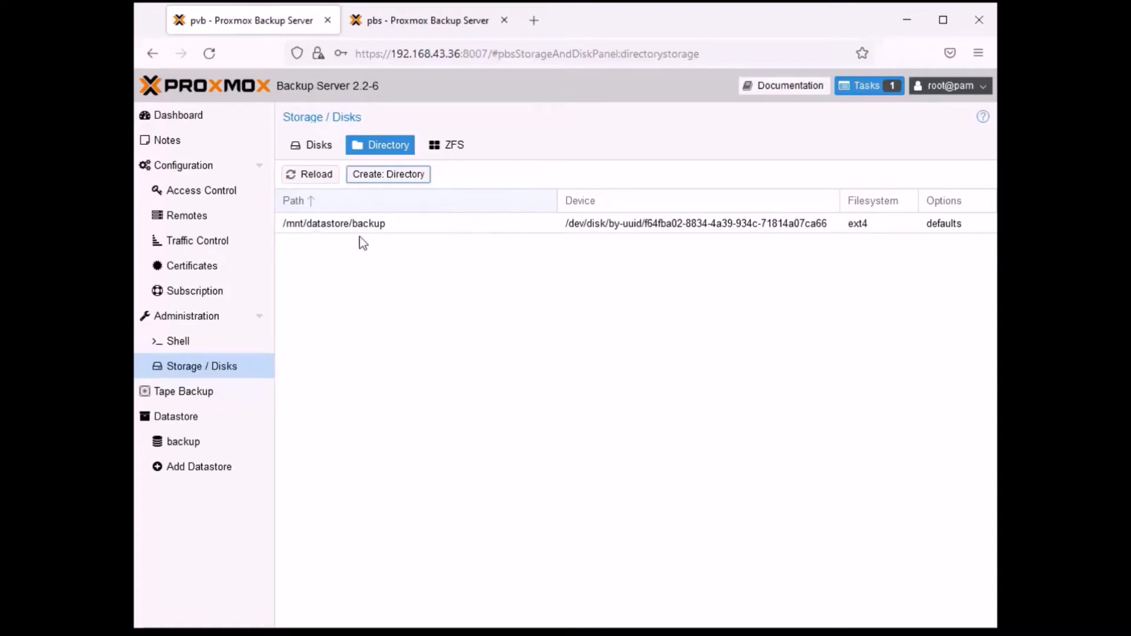
- Check the new backup directory against the reloaded disk list on pvb, and view the backup datastore's summary
{"action": "left_click", "coordinate": [344, 229]}
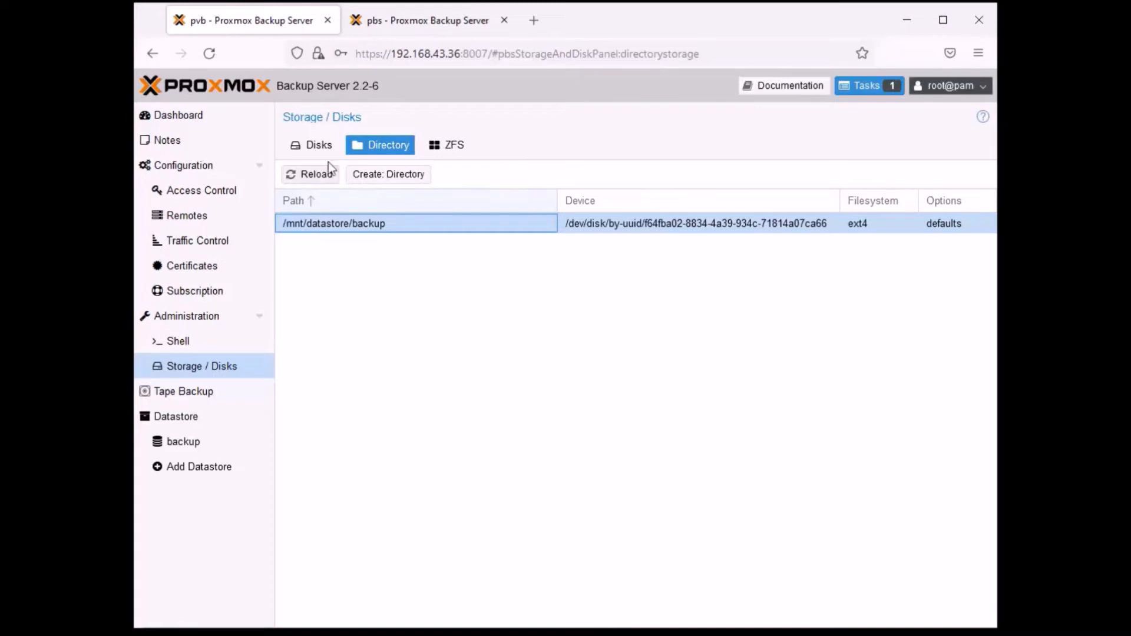
{"action": "left_click", "coordinate": [317, 145]}
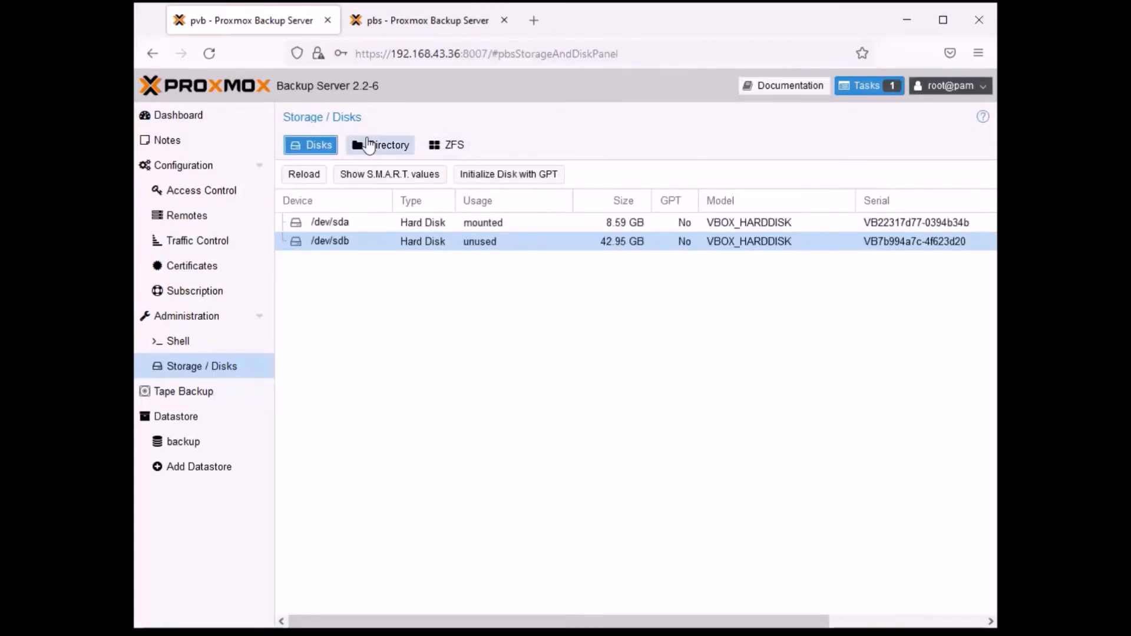
{"action": "left_click", "coordinate": [311, 172]}
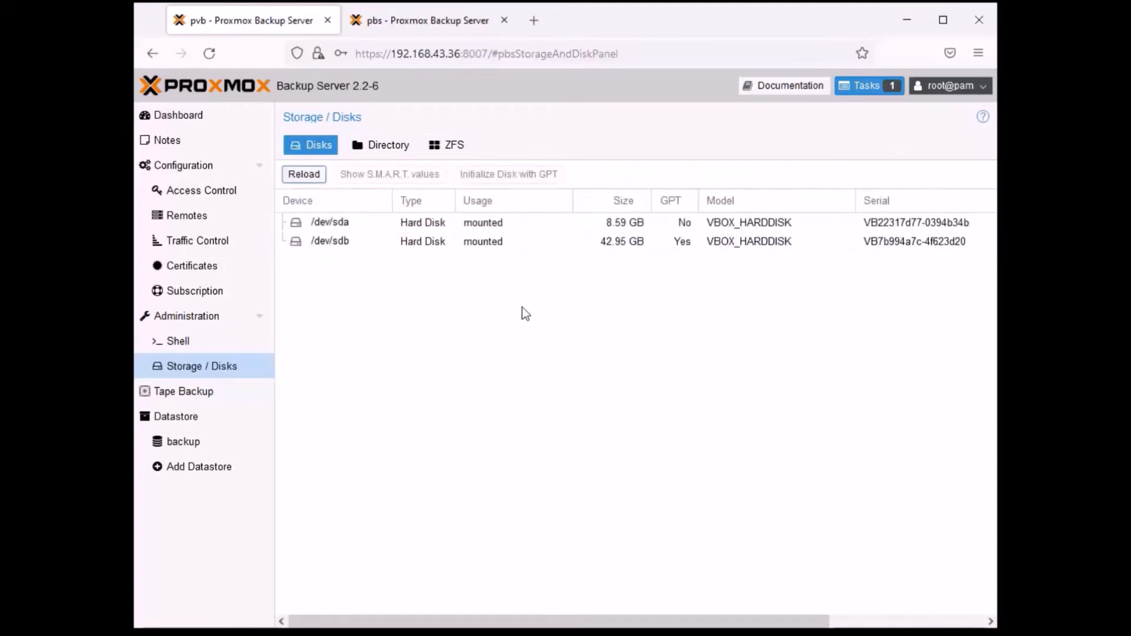
{"action": "left_click", "coordinate": [487, 246]}
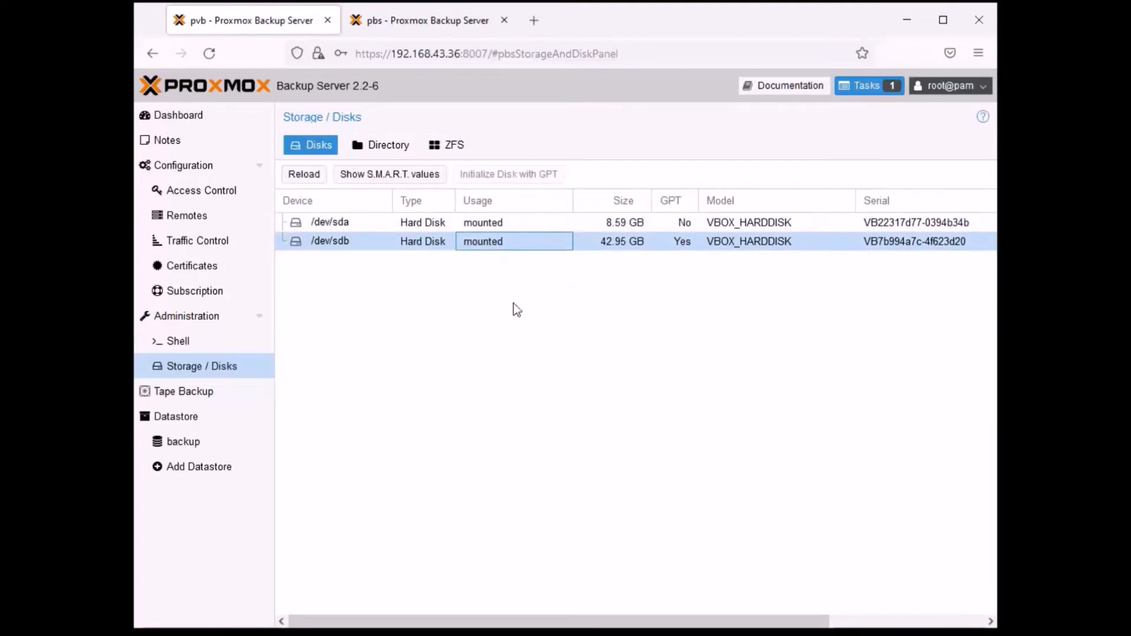
{"action": "left_click", "coordinate": [394, 148]}
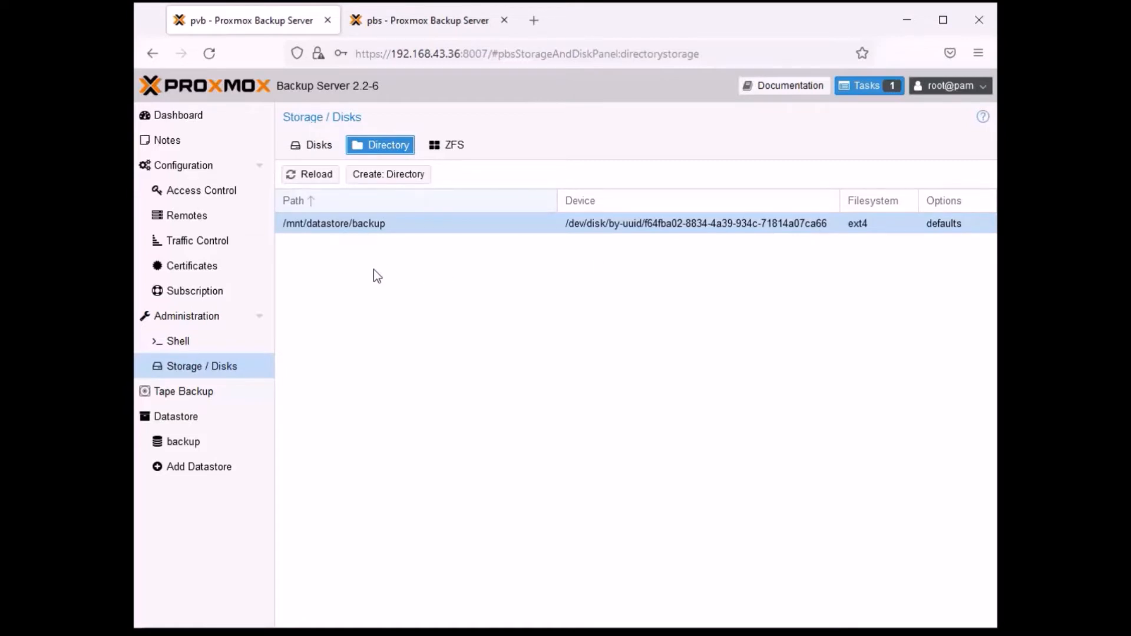
{"action": "left_click", "coordinate": [313, 147]}
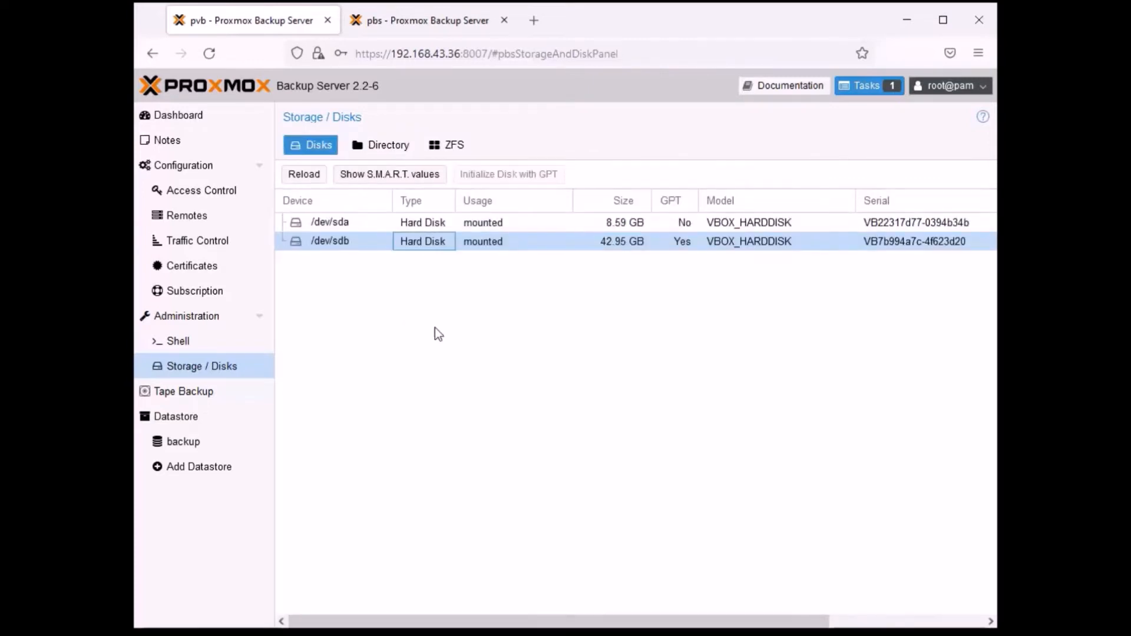
{"action": "left_click", "coordinate": [192, 450]}
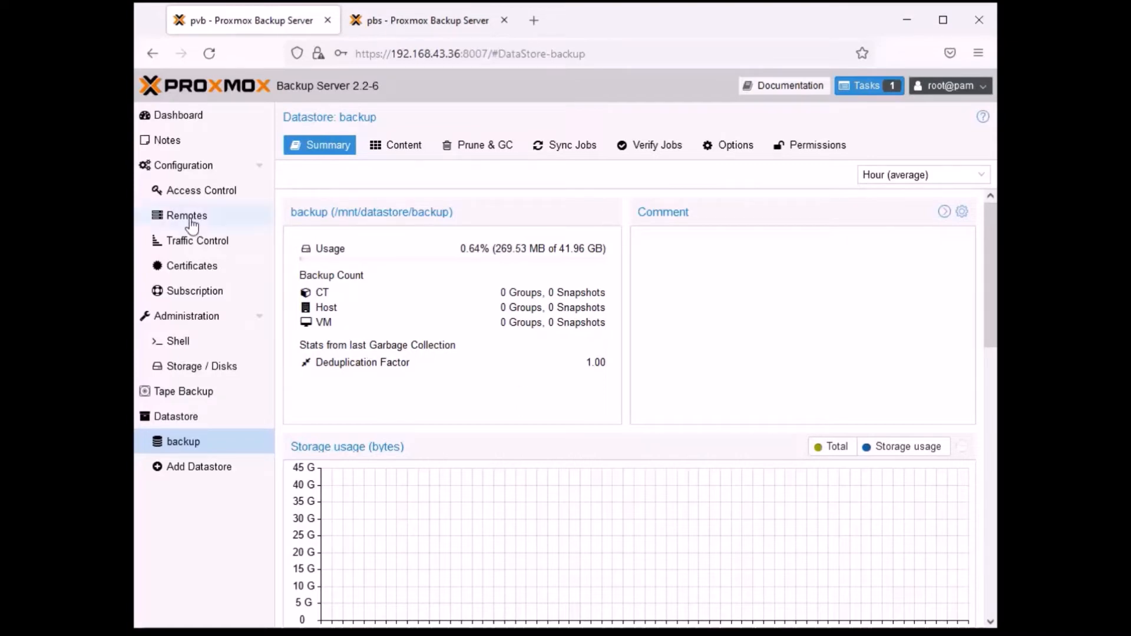
{"action": "left_click", "coordinate": [219, 372]}
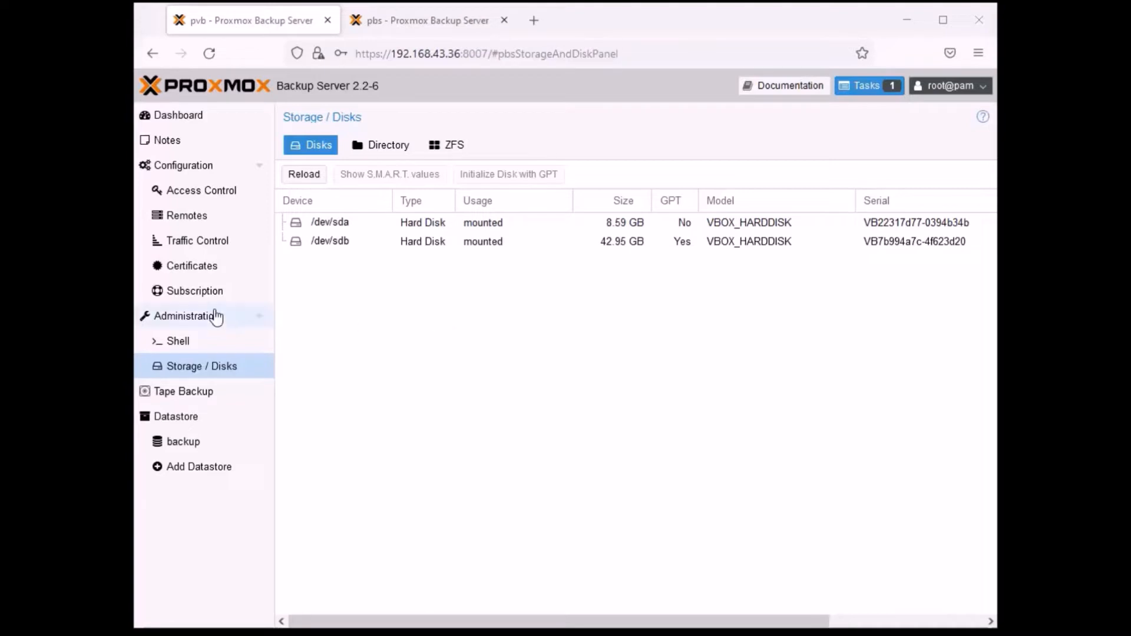
- Review the pvb server's certificates and its ACME accounts
{"action": "left_click", "coordinate": [247, 269]}
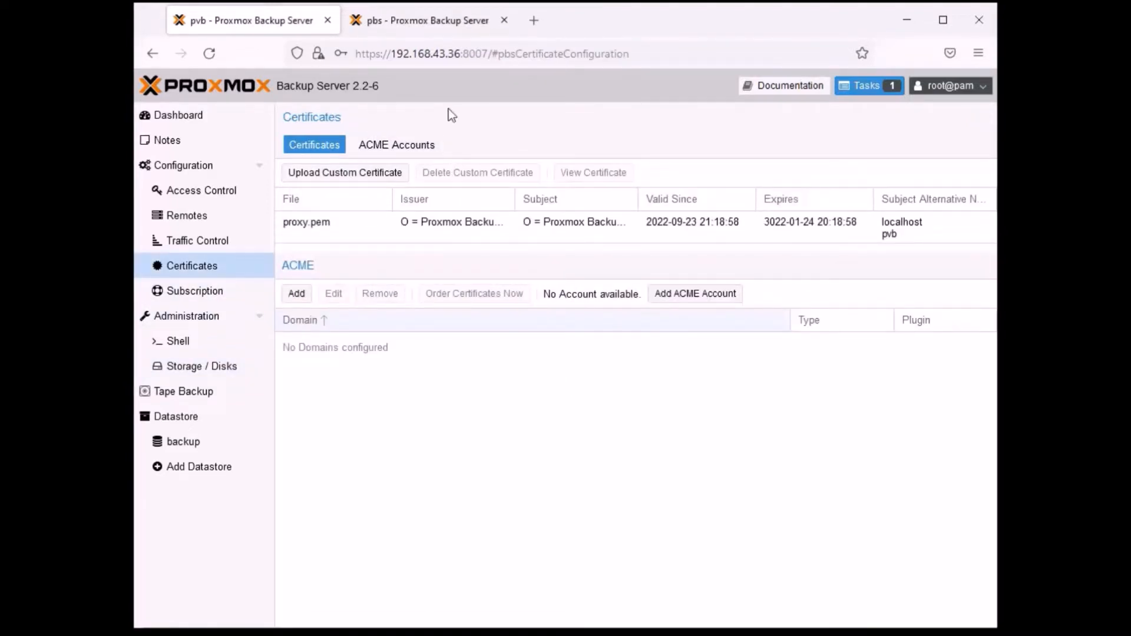
{"action": "left_click", "coordinate": [400, 146]}
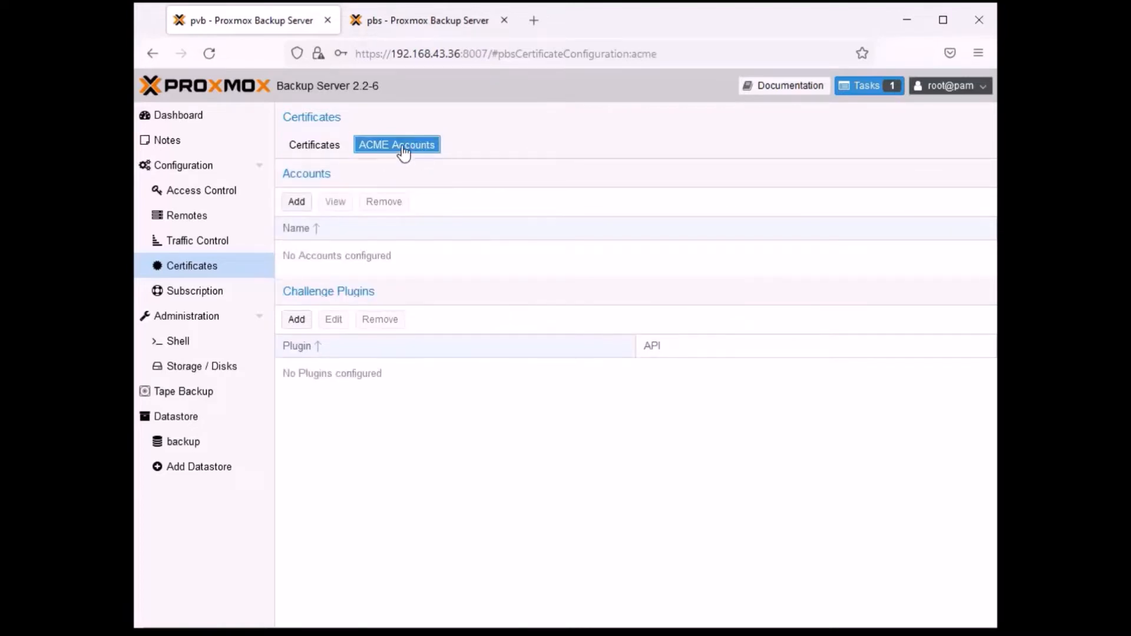
{"action": "left_click", "coordinate": [313, 146]}
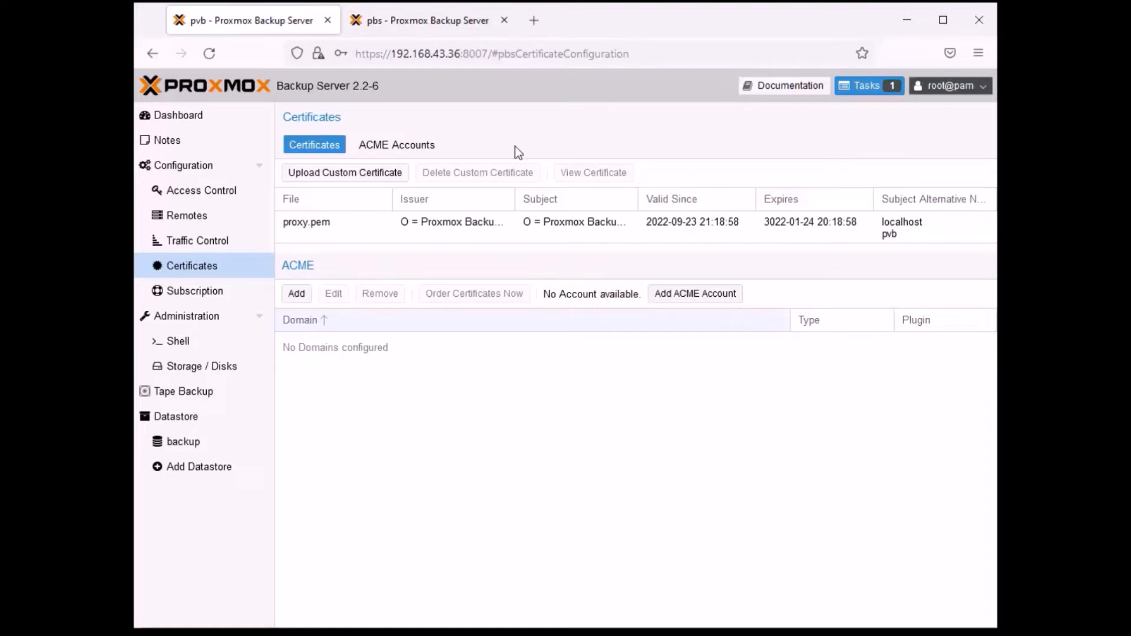
{"action": "left_click", "coordinate": [401, 146]}
{"action": "left_click", "coordinate": [315, 144]}
- Inspect disk /dev/sdb on pvb again and view the tape backup content
{"action": "left_click", "coordinate": [183, 377]}
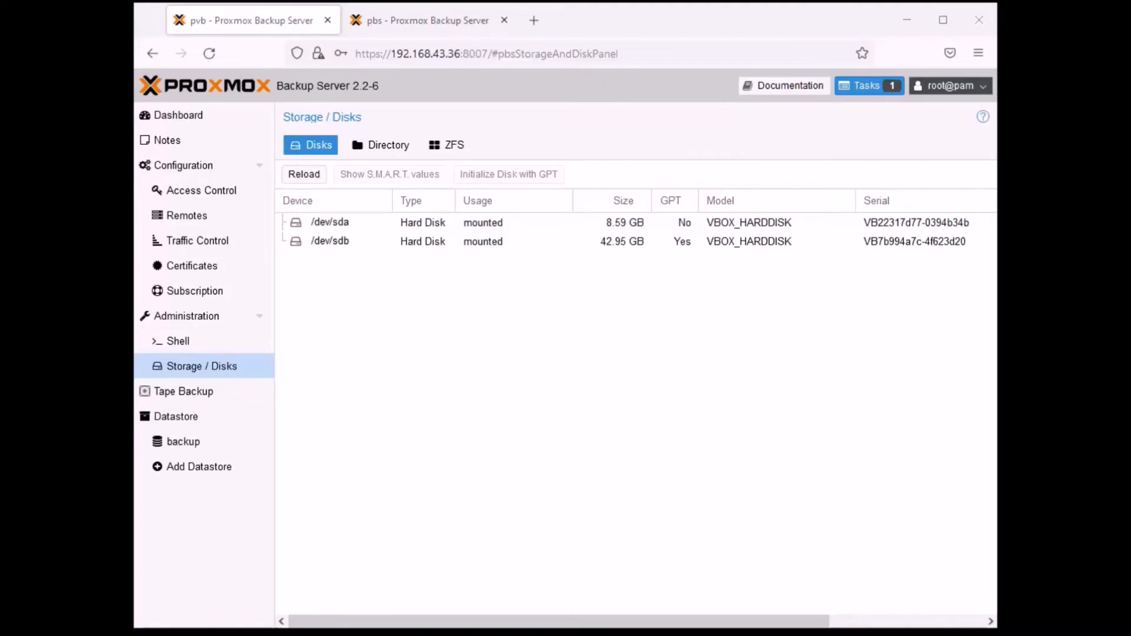
{"action": "left_click", "coordinate": [427, 243]}
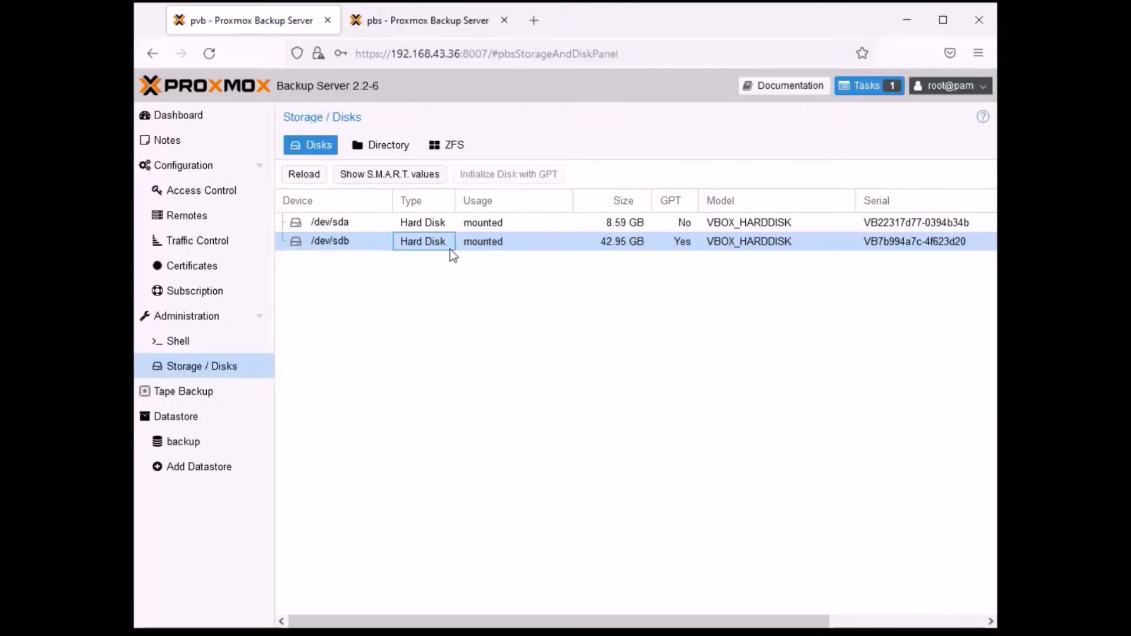
{"action": "left_click", "coordinate": [180, 394]}
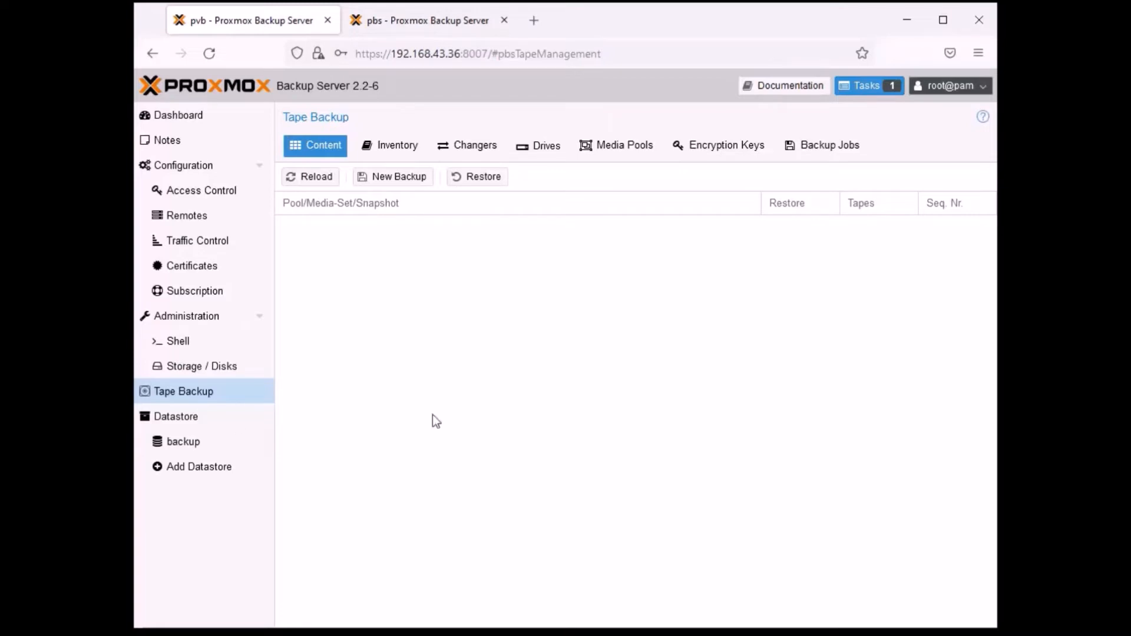
- View the datastore summary, sync jobs and remotes on pvb, and compare them with those on the pbs server
{"action": "left_click", "coordinate": [202, 423]}
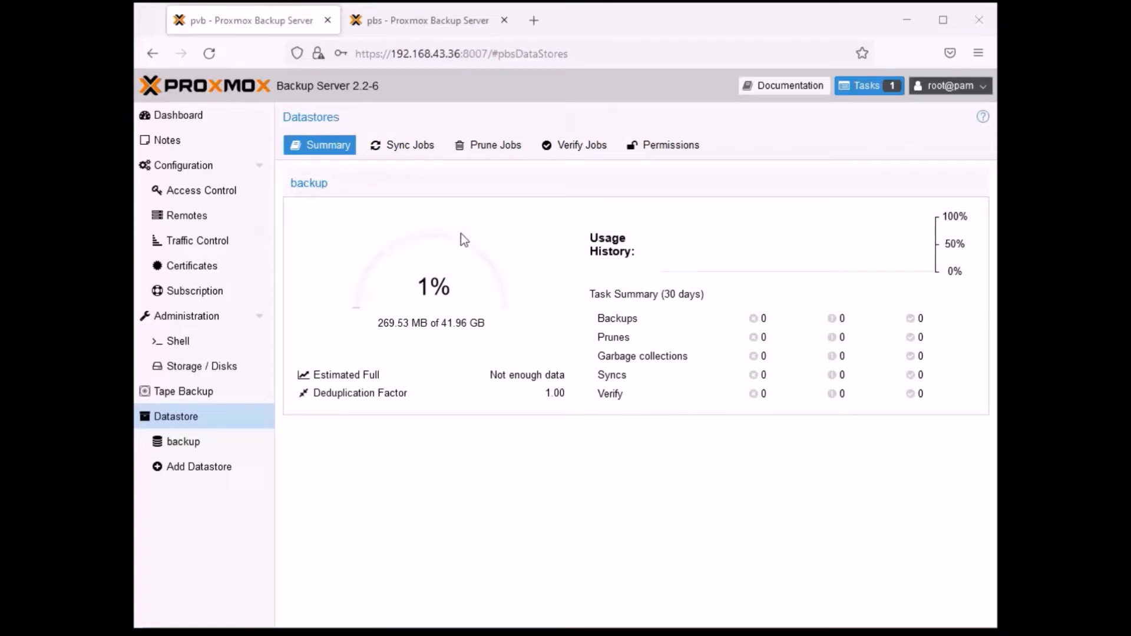
{"action": "left_click", "coordinate": [407, 154]}
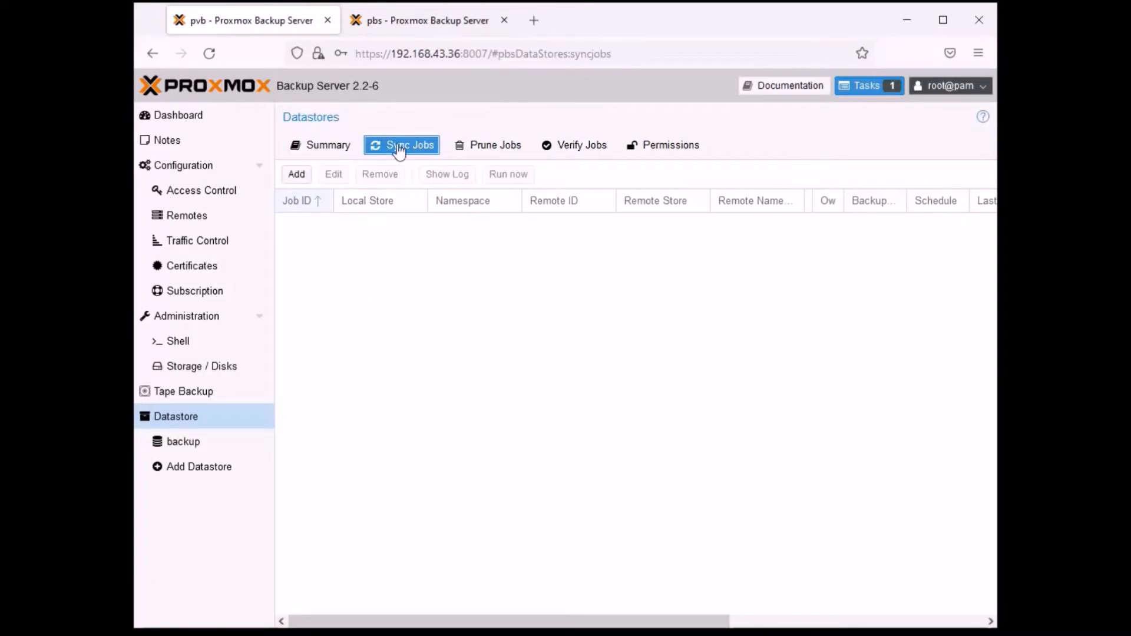
{"action": "left_click", "coordinate": [185, 223]}
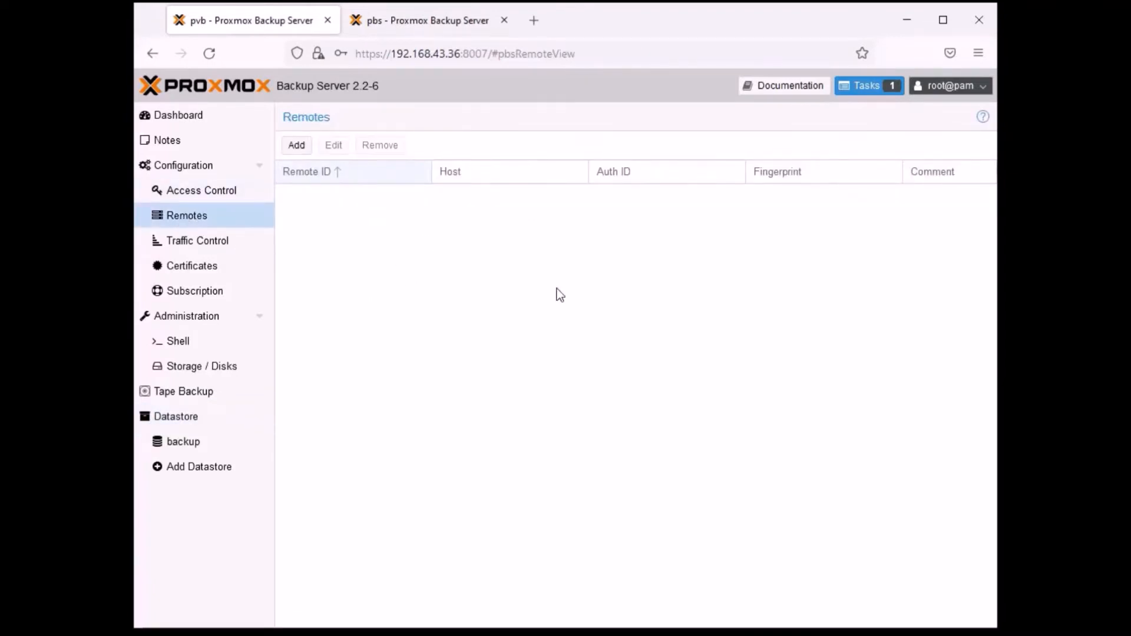
{"action": "left_click", "coordinate": [422, 19]}
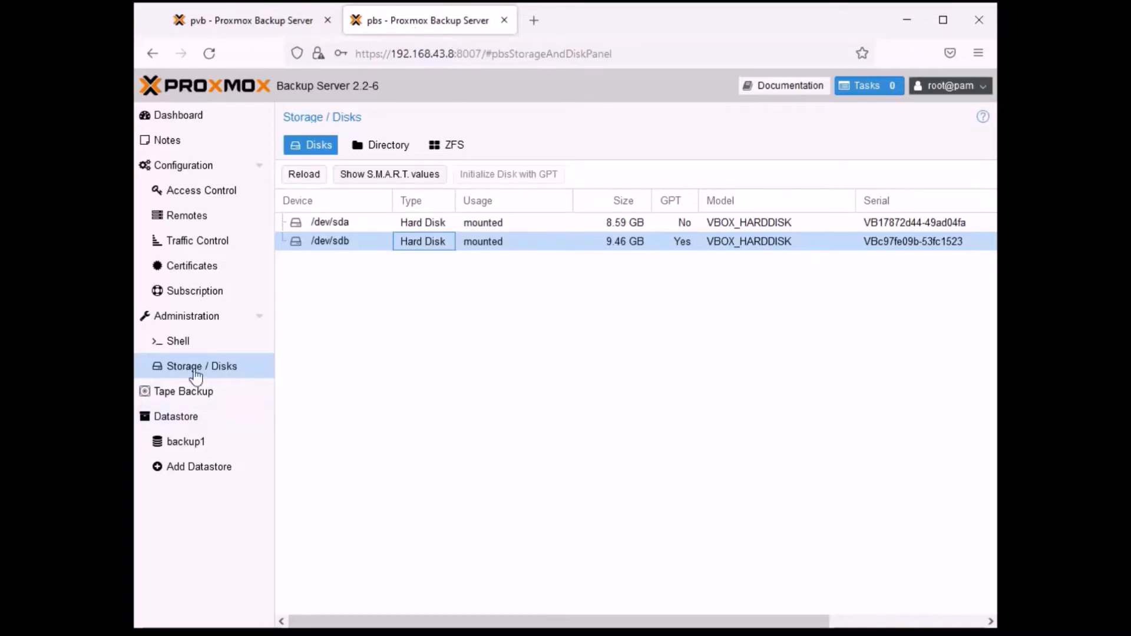
{"action": "left_click", "coordinate": [182, 418]}
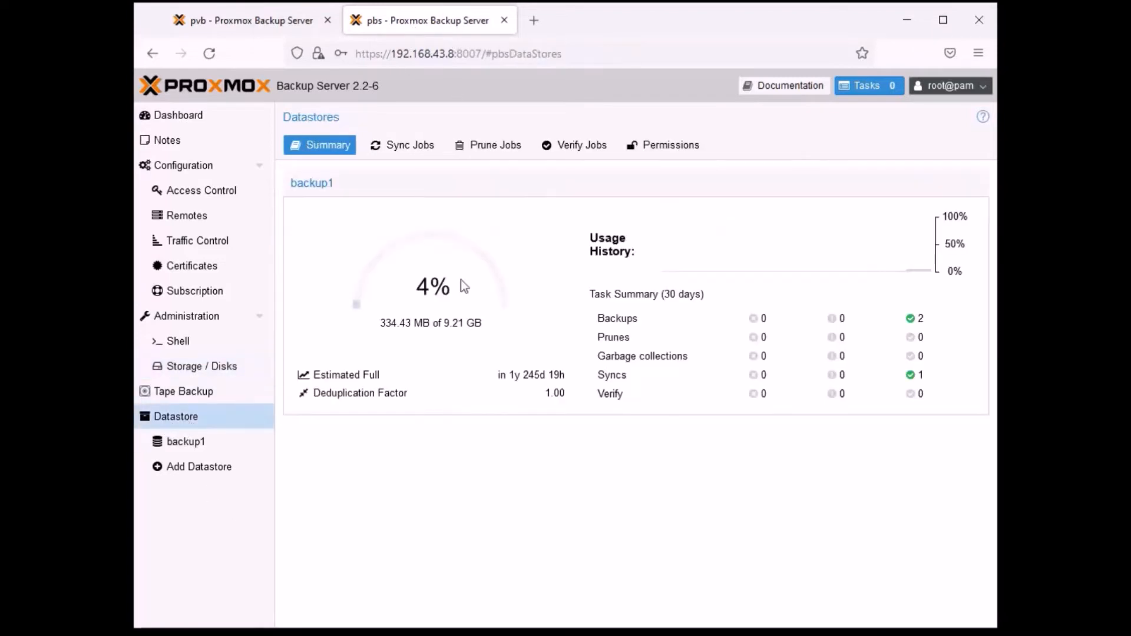
{"action": "left_click", "coordinate": [416, 152]}
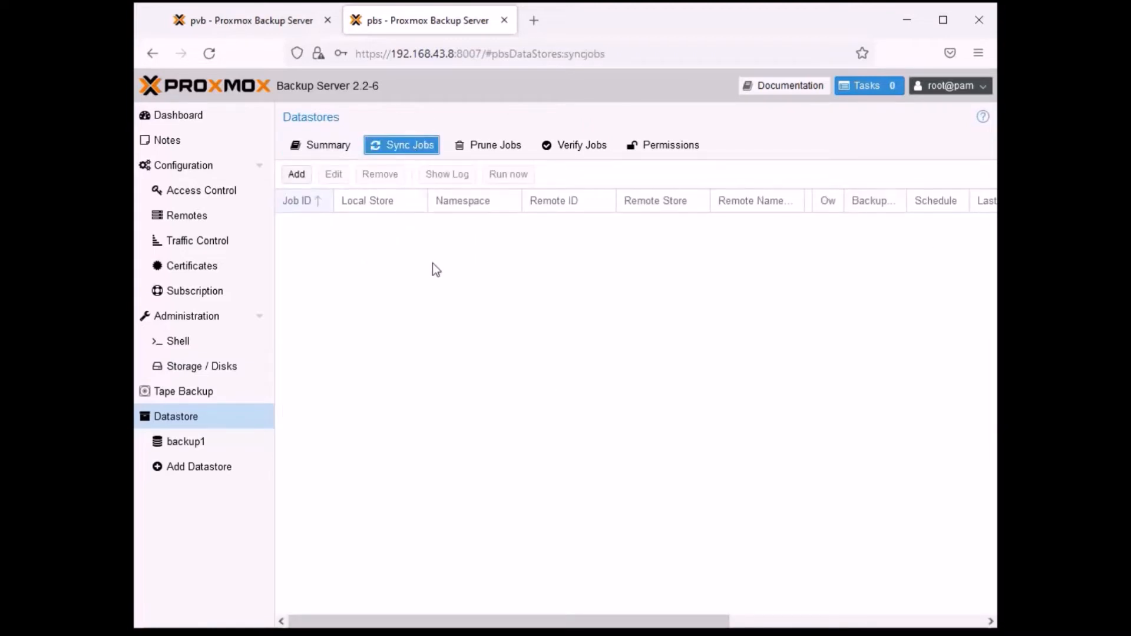
{"action": "left_click", "coordinate": [203, 217]}
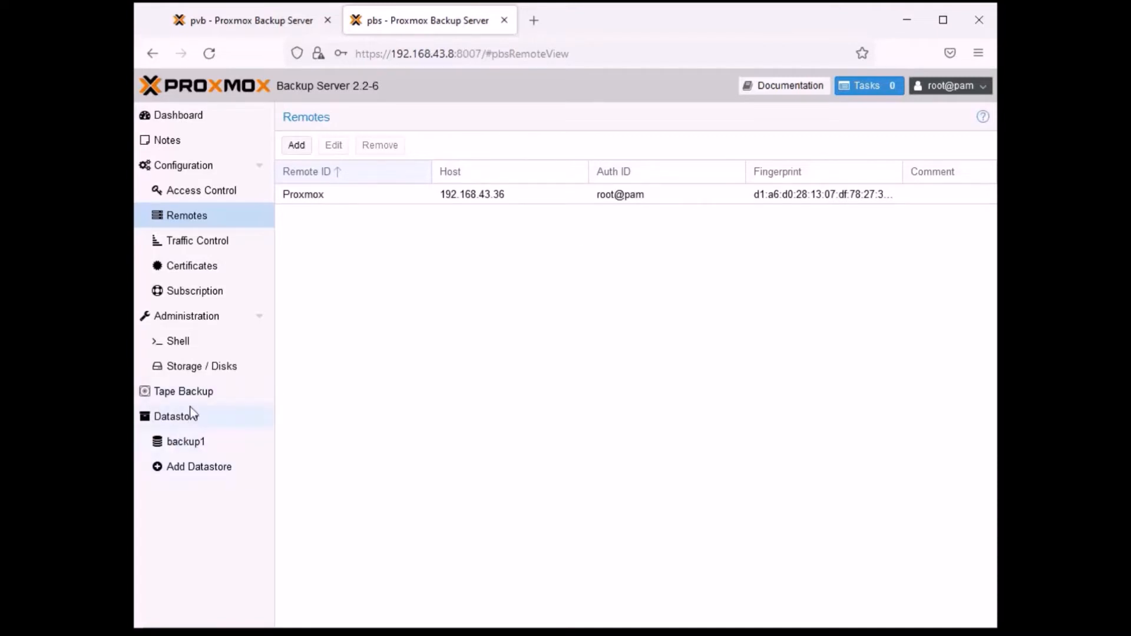
- Start a new sync job on pbs for local datastore backup1 with a schedule of every 30 minutes
{"action": "left_click", "coordinate": [214, 419]}
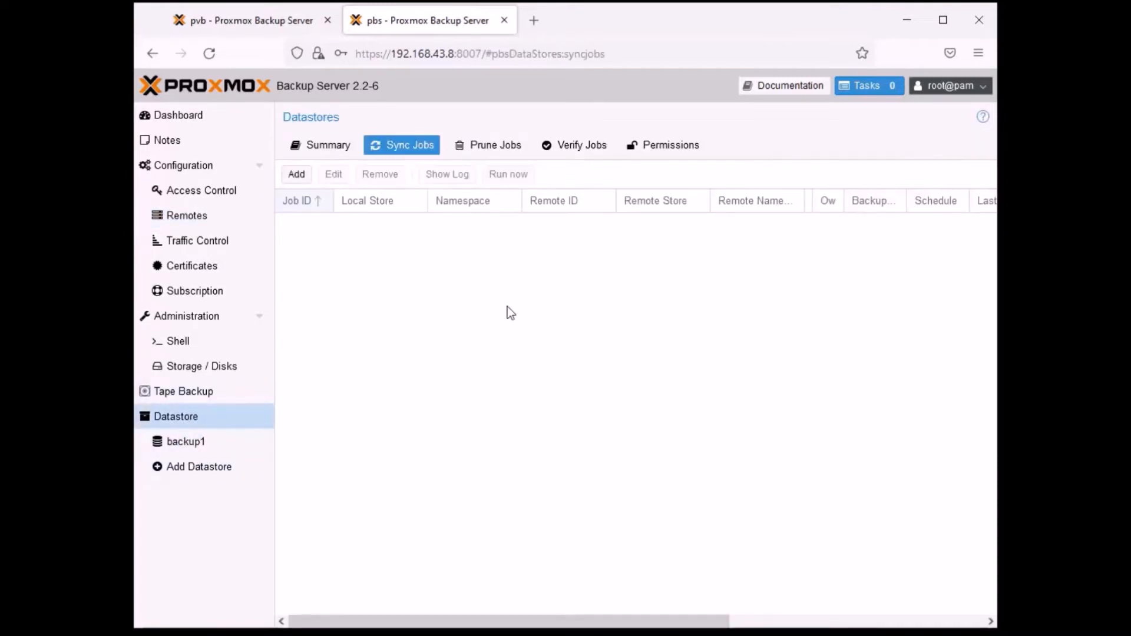
{"action": "left_click", "coordinate": [296, 175]}
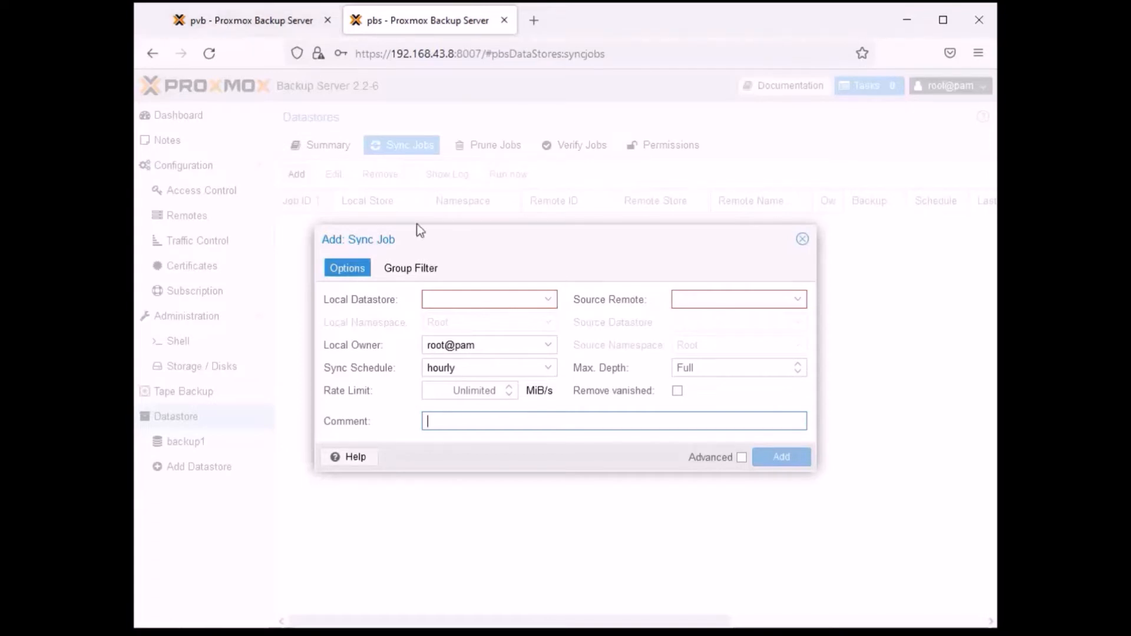
{"action": "left_click", "coordinate": [548, 299]}
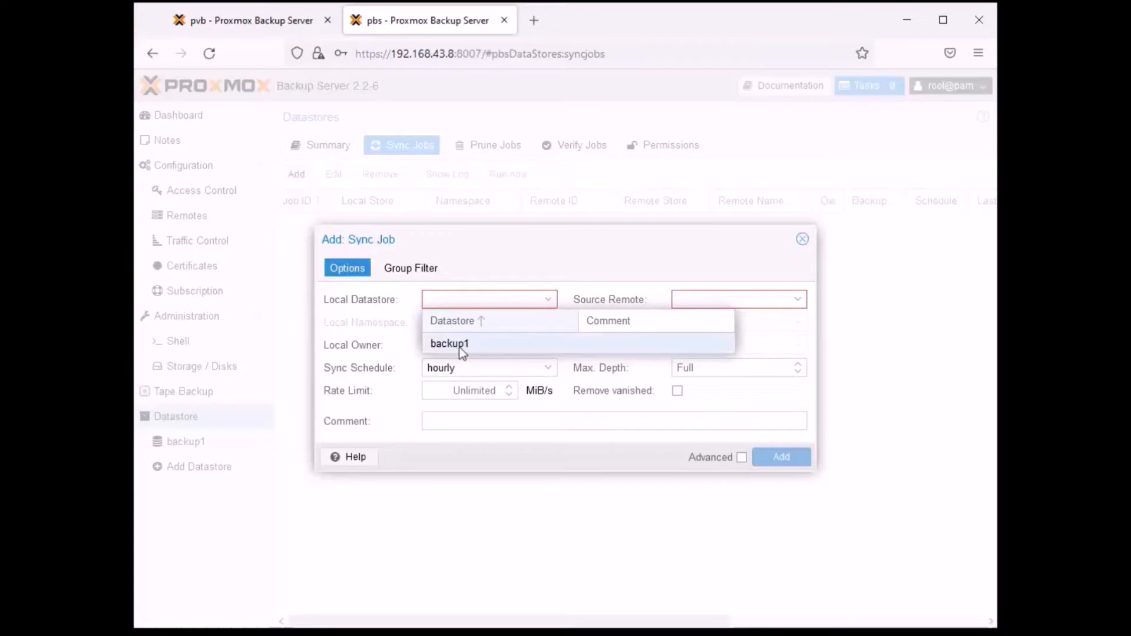
{"action": "left_click", "coordinate": [474, 346]}
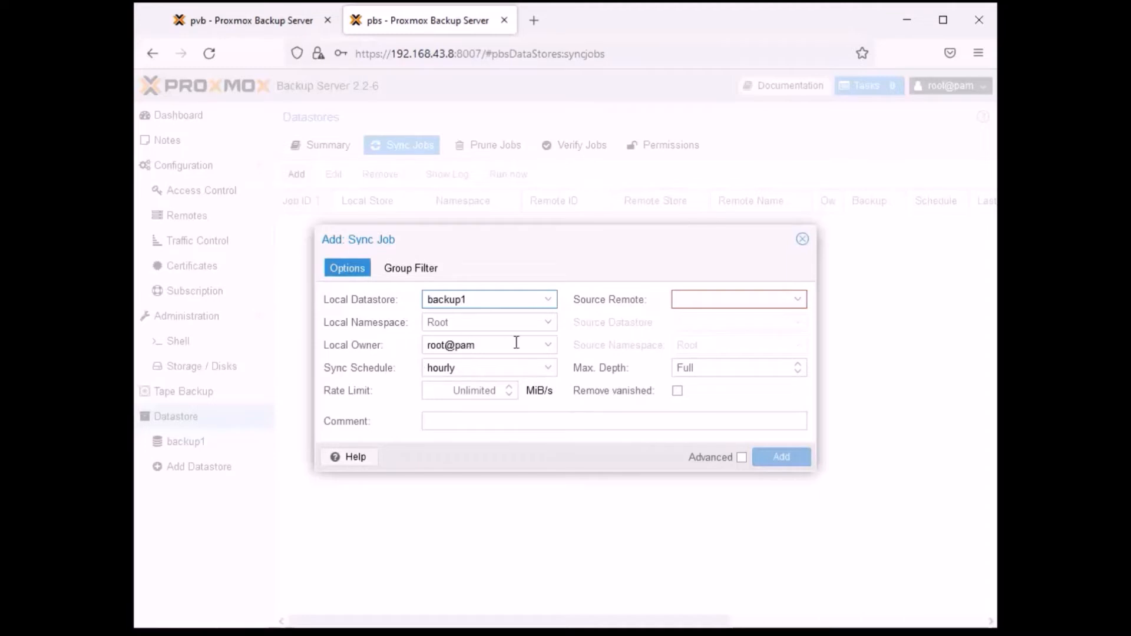
{"action": "left_click", "coordinate": [548, 368]}
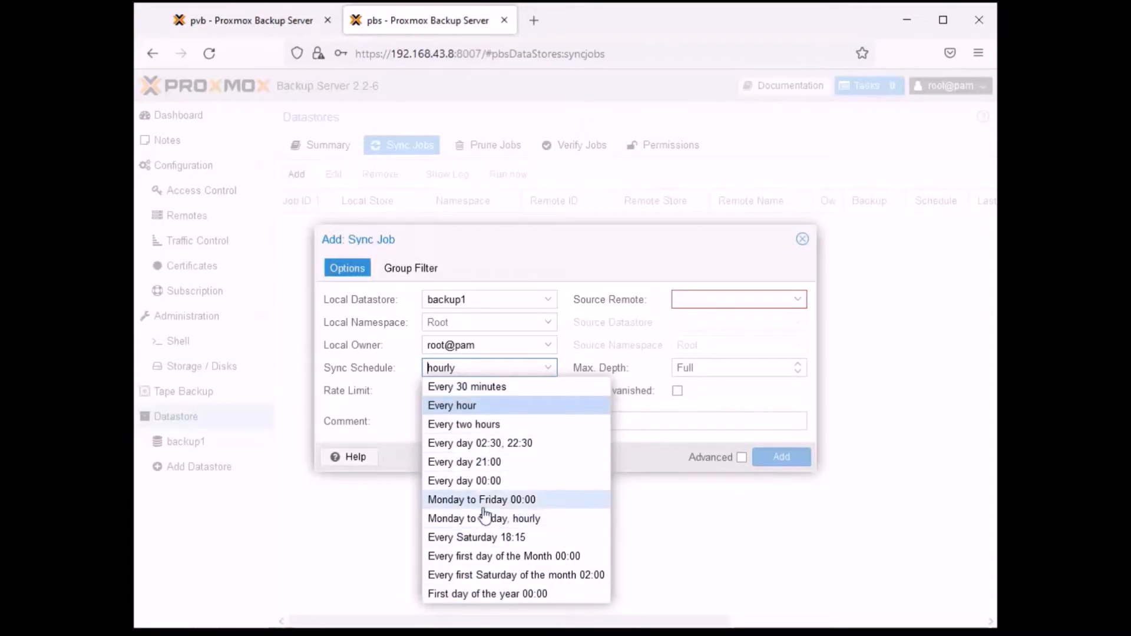
{"action": "left_click", "coordinate": [461, 388]}
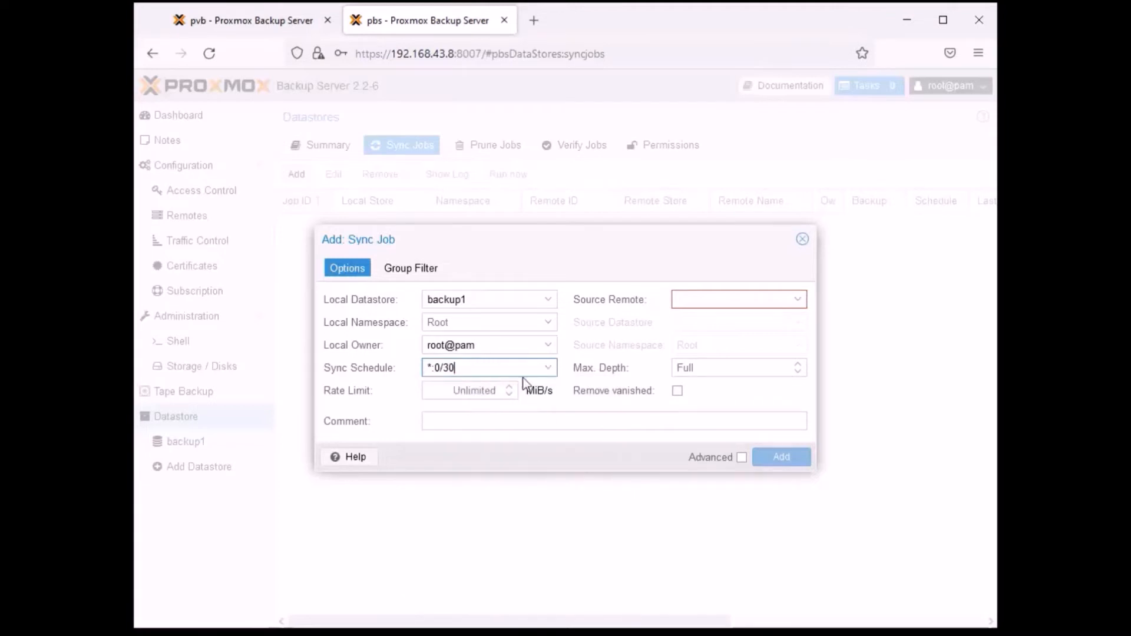
- Set the sync job's source to remote Proxmox and its datastore backup, and add the job
{"action": "left_click", "coordinate": [796, 301]}
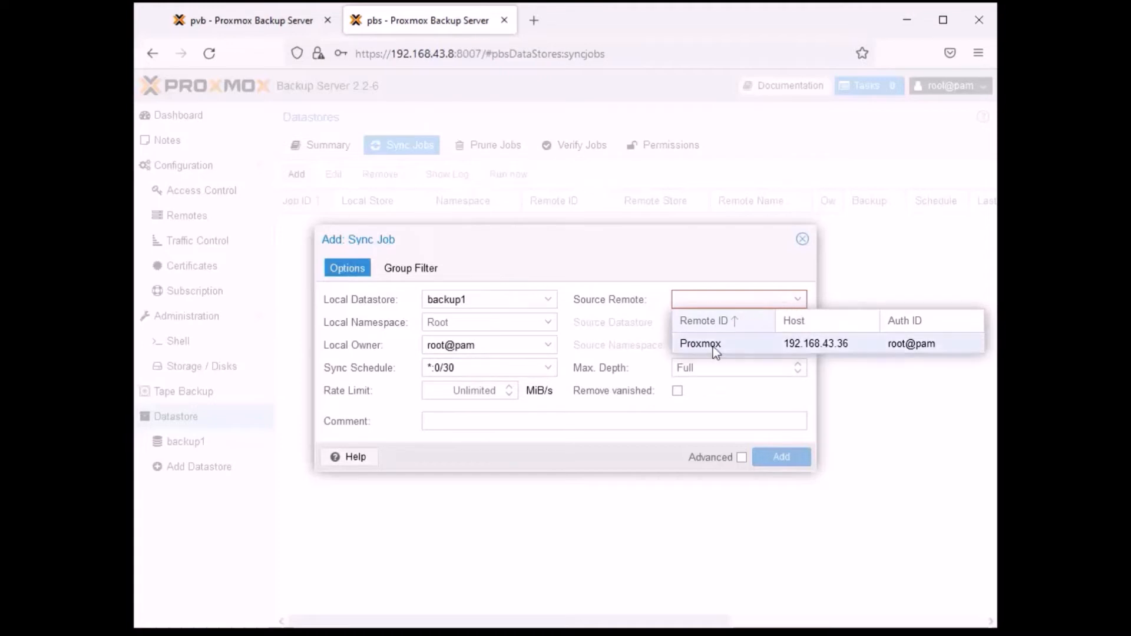
{"action": "left_click", "coordinate": [738, 340]}
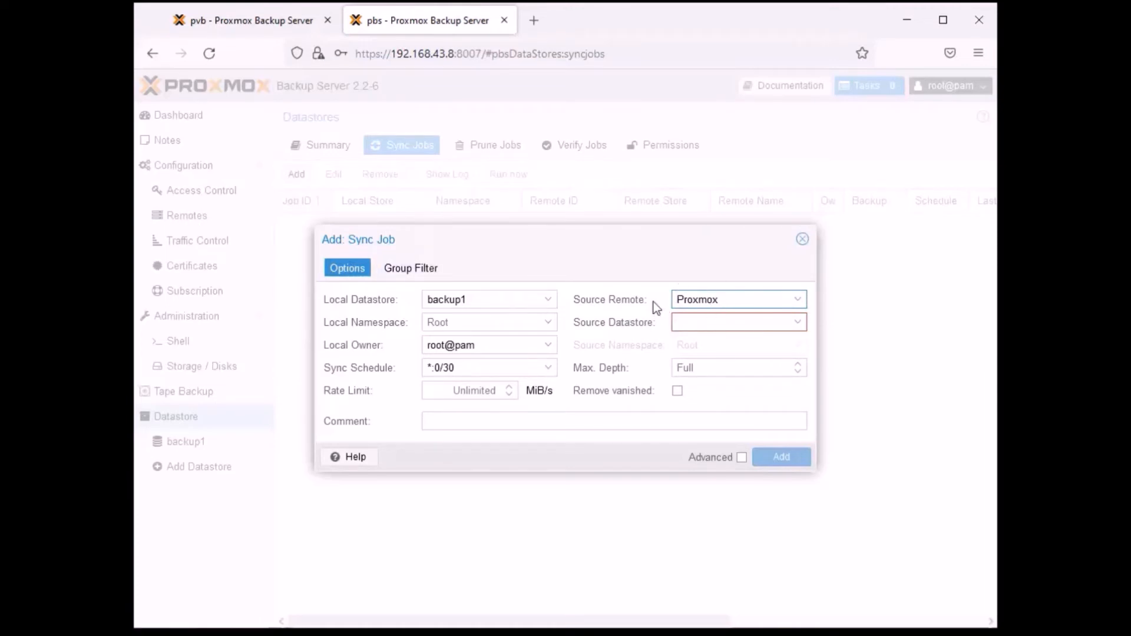
{"action": "left_click", "coordinate": [253, 22]}
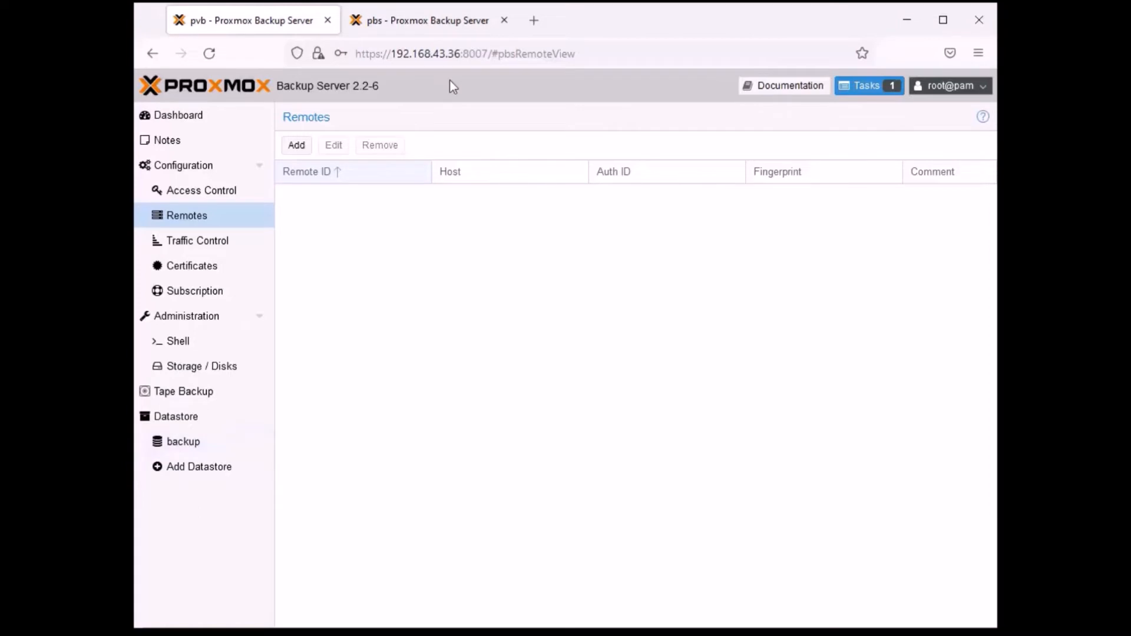
{"action": "left_click", "coordinate": [446, 17]}
{"action": "left_click", "coordinate": [798, 322]}
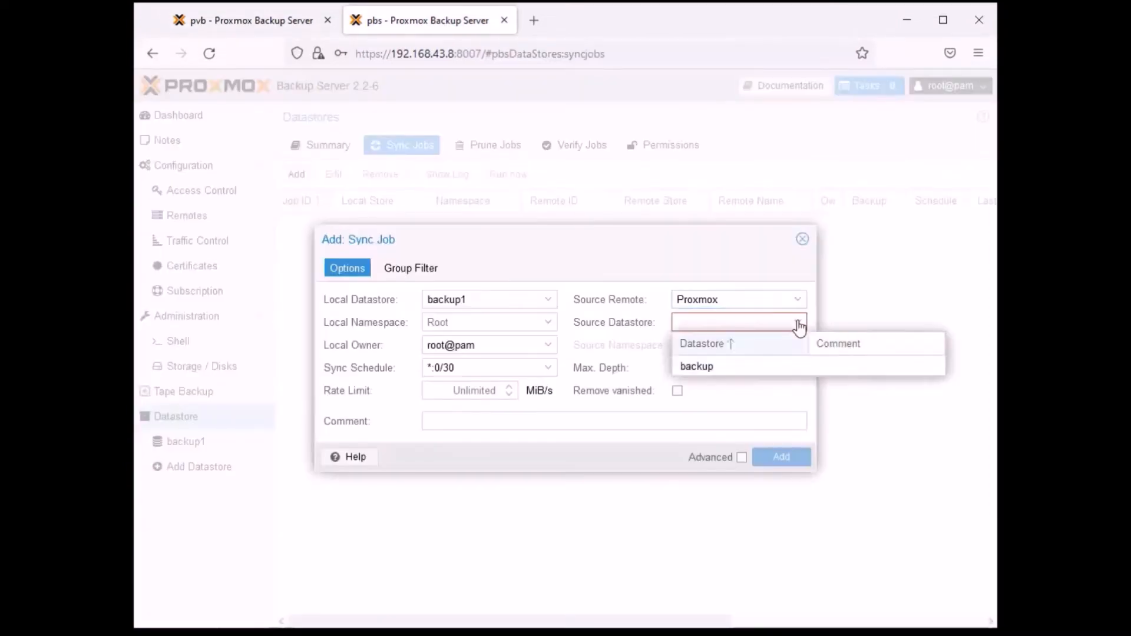
{"action": "left_click", "coordinate": [717, 367]}
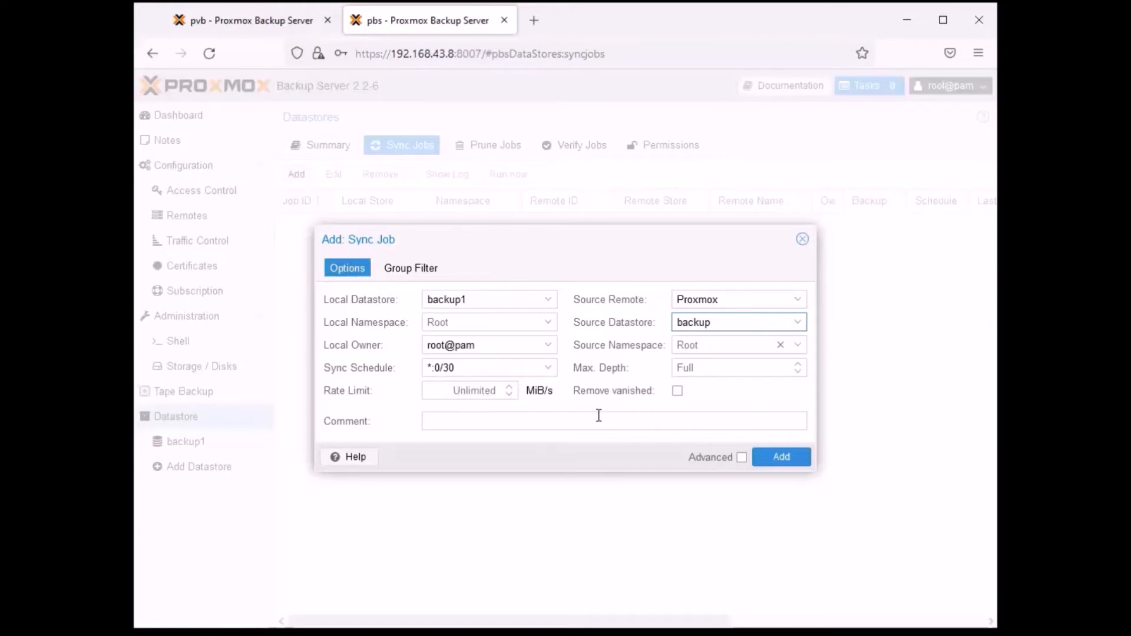
{"action": "left_click", "coordinate": [781, 459]}
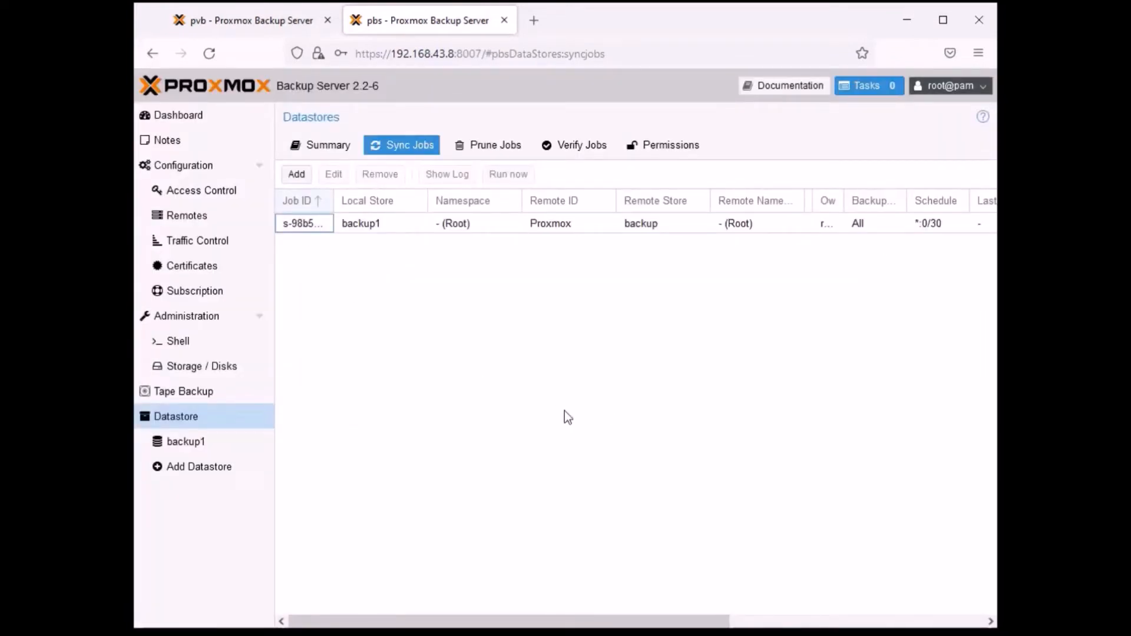
{"action": "left_click", "coordinate": [549, 384]}
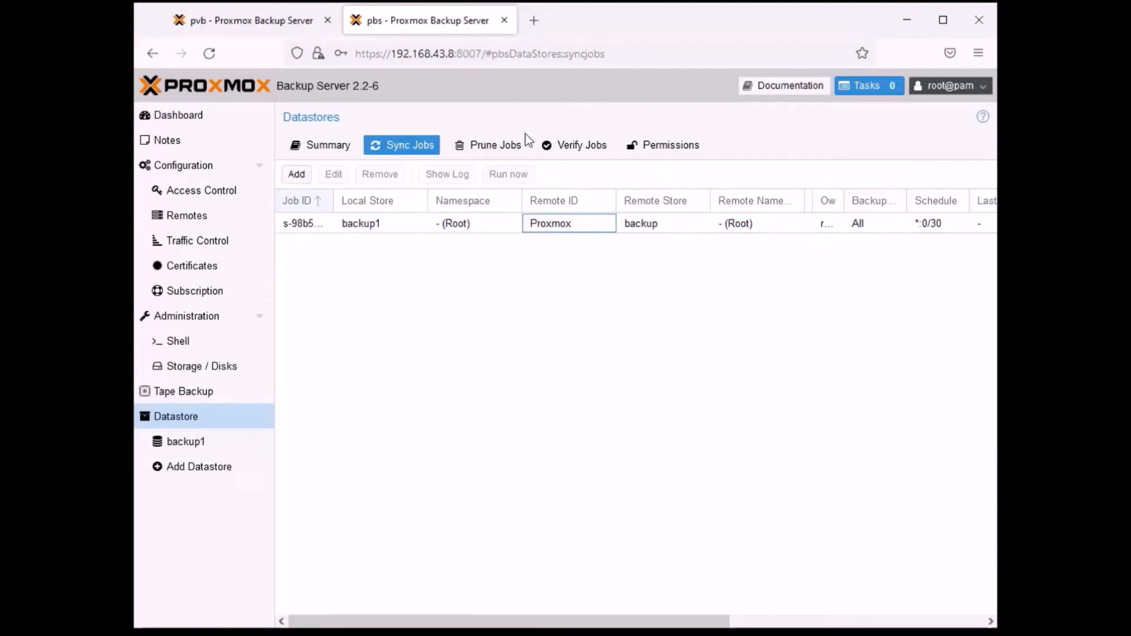
{"action": "left_click", "coordinate": [236, 22]}
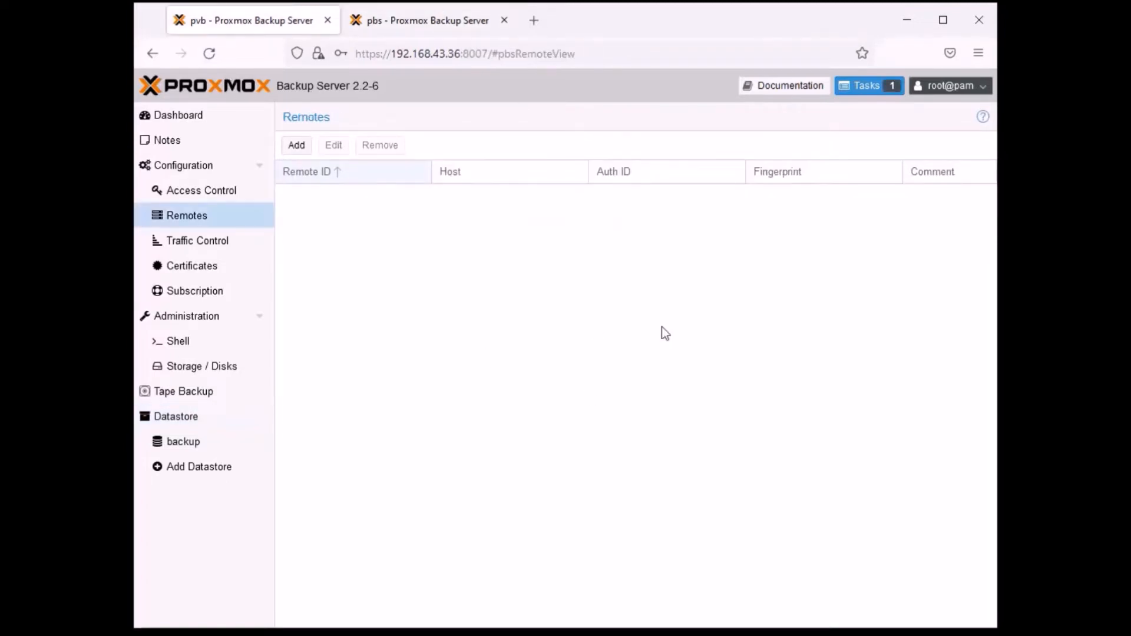
{"action": "left_click", "coordinate": [412, 20]}
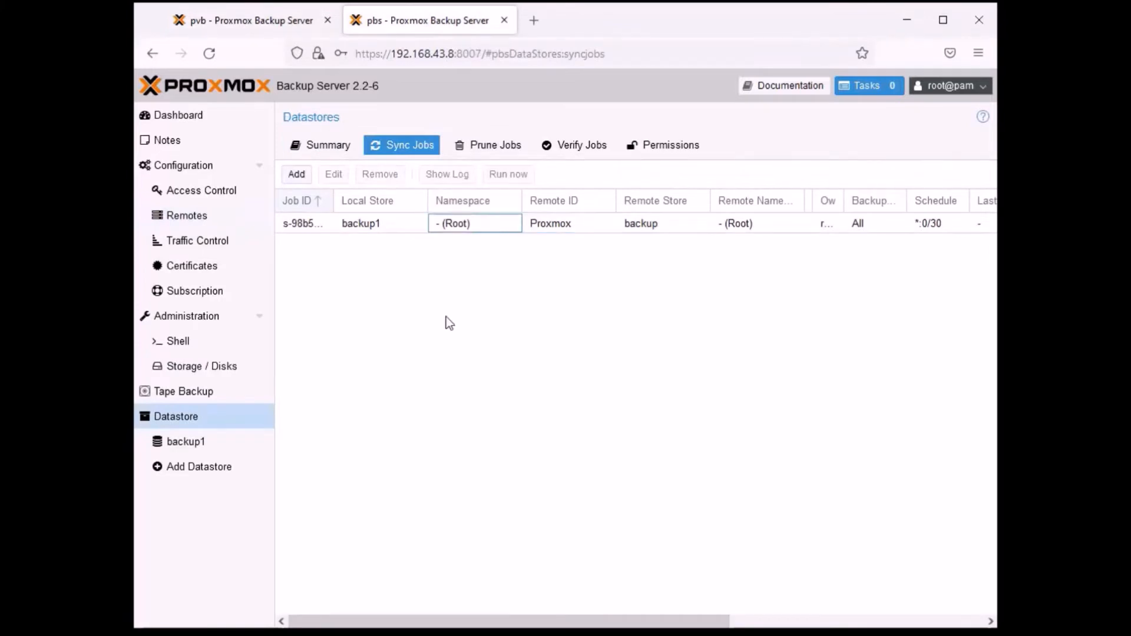
- Add an hourly prune job for datastore backup1 on pbs that keeps the last 4 backups
{"action": "left_click", "coordinate": [494, 147]}
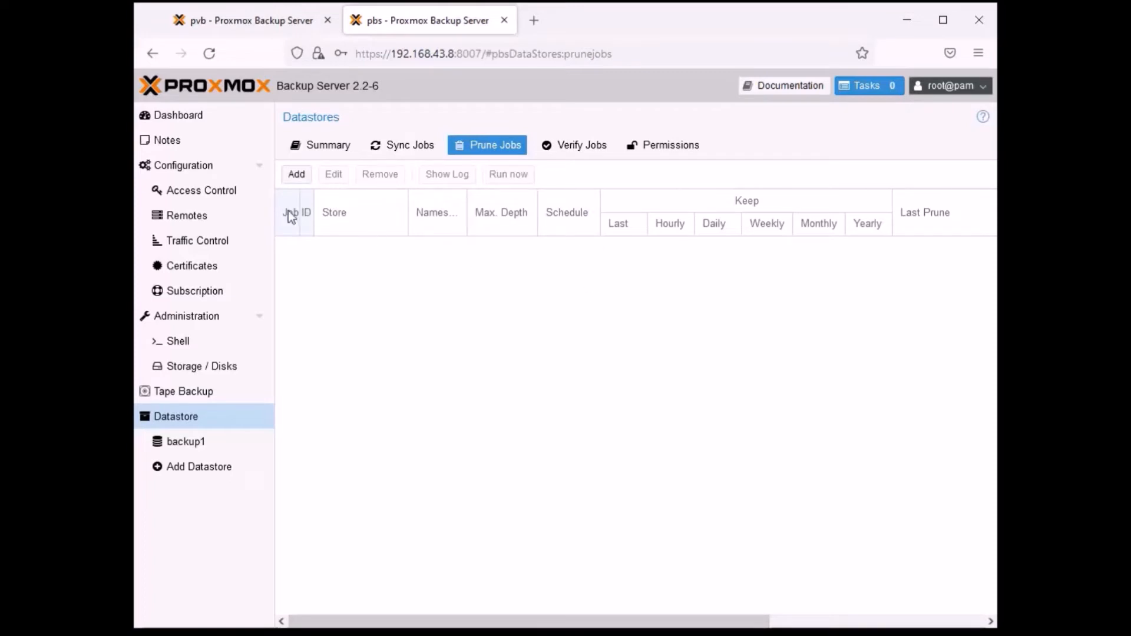
{"action": "left_click", "coordinate": [300, 175]}
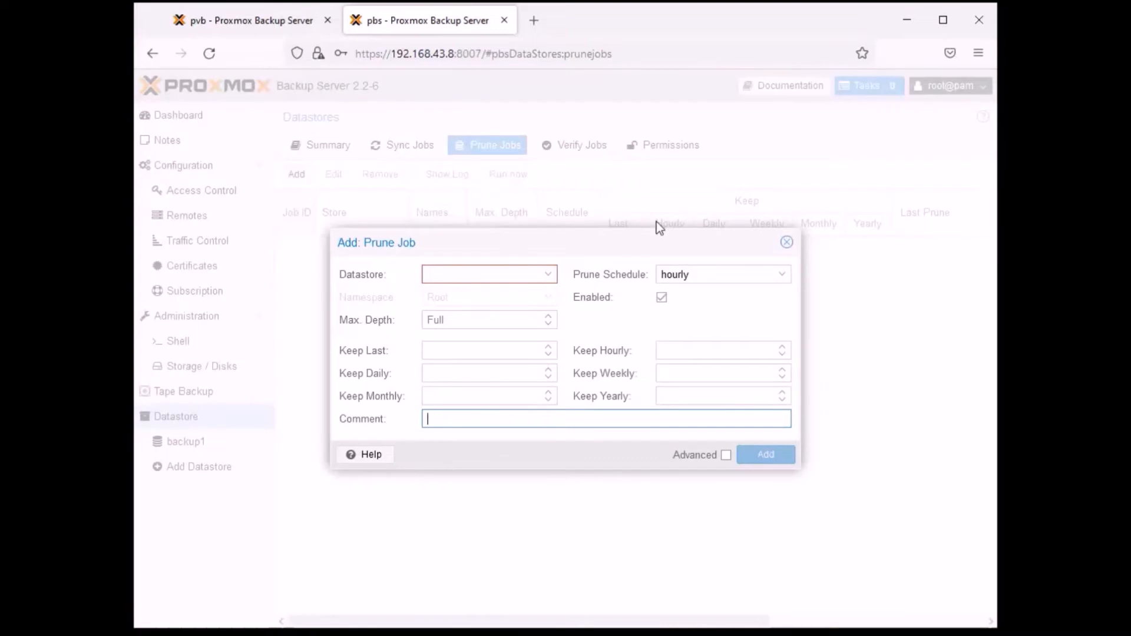
{"action": "left_click", "coordinate": [551, 279]}
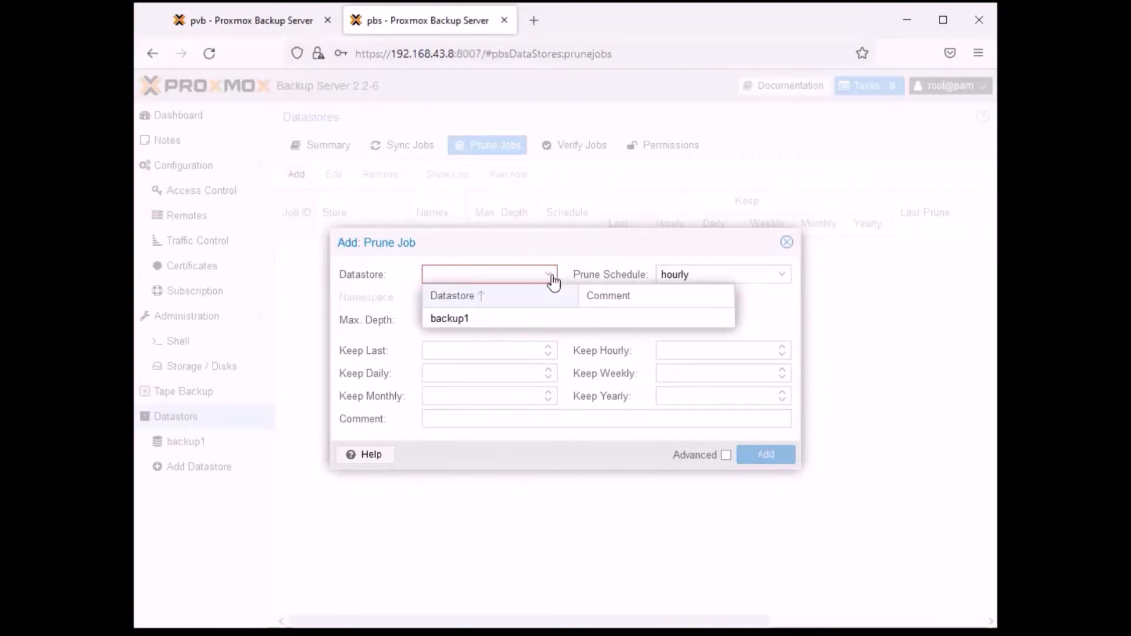
{"action": "left_click", "coordinate": [459, 320]}
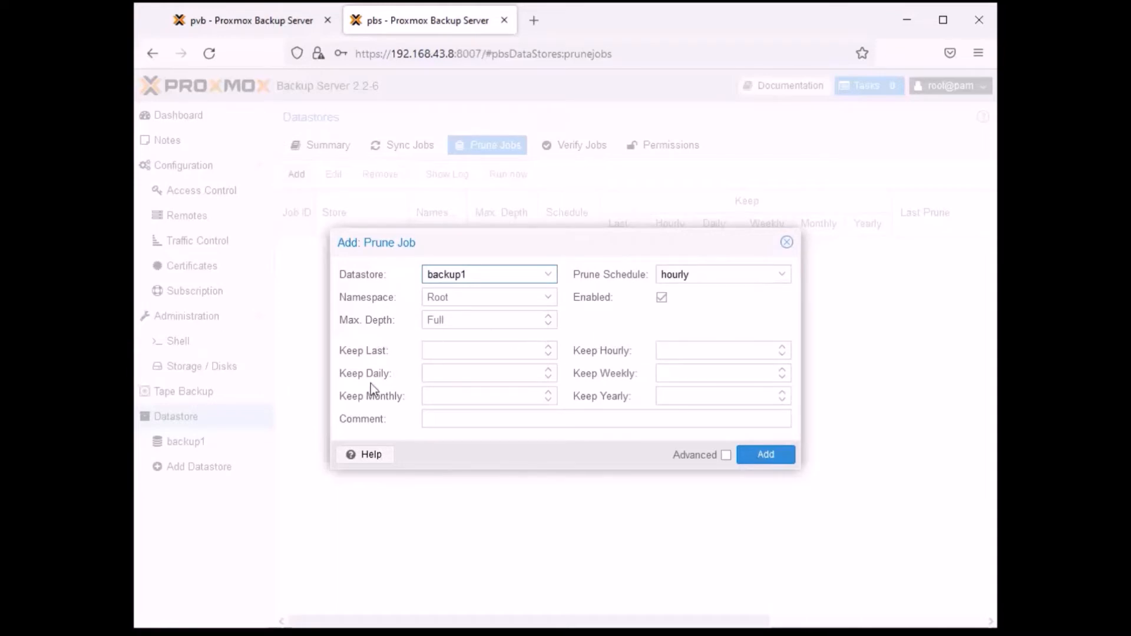
{"action": "left_click", "coordinate": [455, 349]}
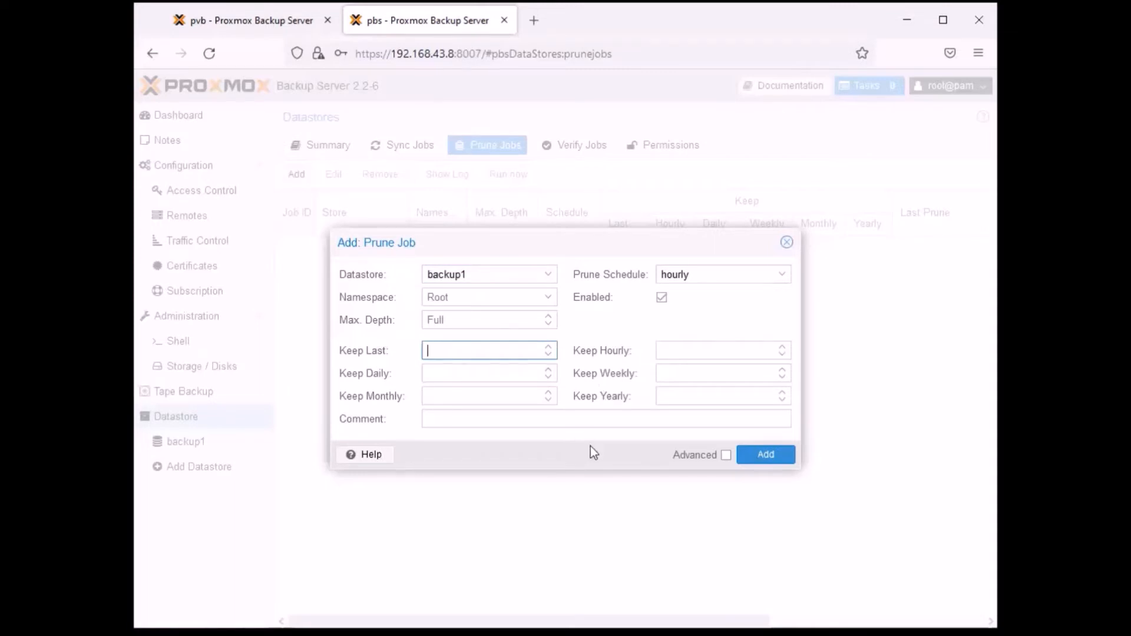
{"action": "type", "text": "4"}
{"action": "left_click", "coordinate": [726, 455]}
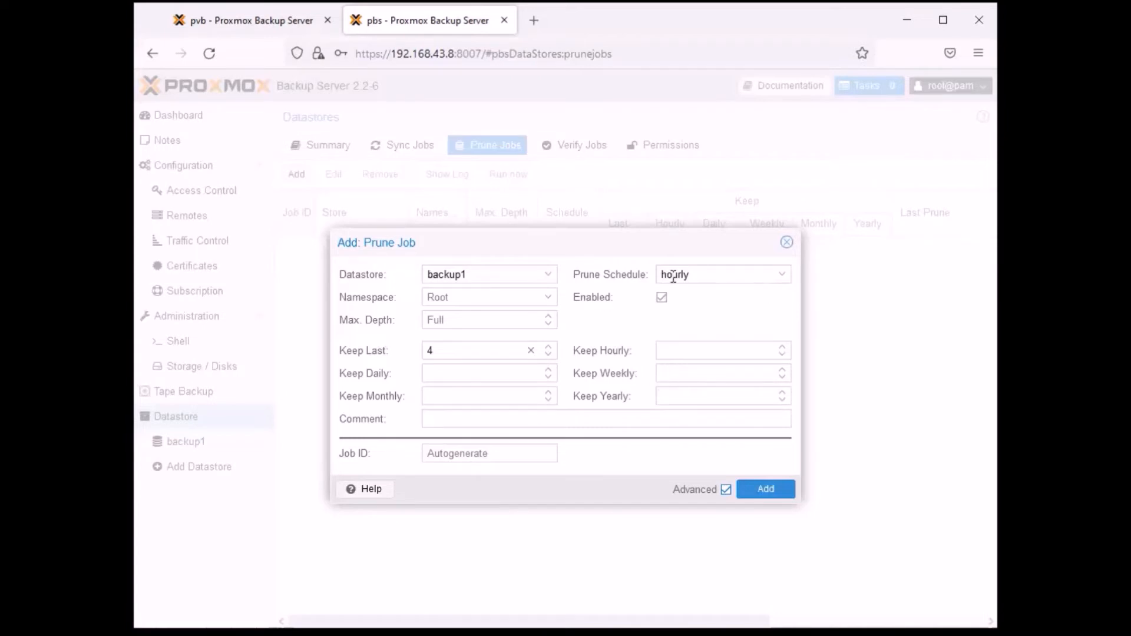
{"action": "left_click", "coordinate": [781, 277]}
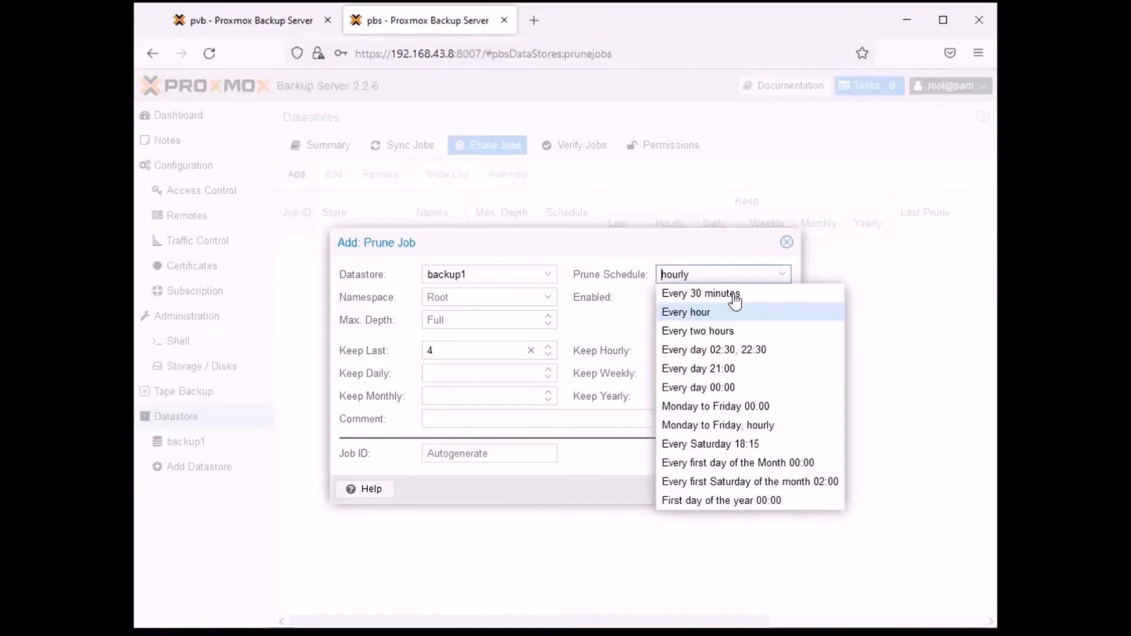
{"action": "left_click", "coordinate": [700, 312]}
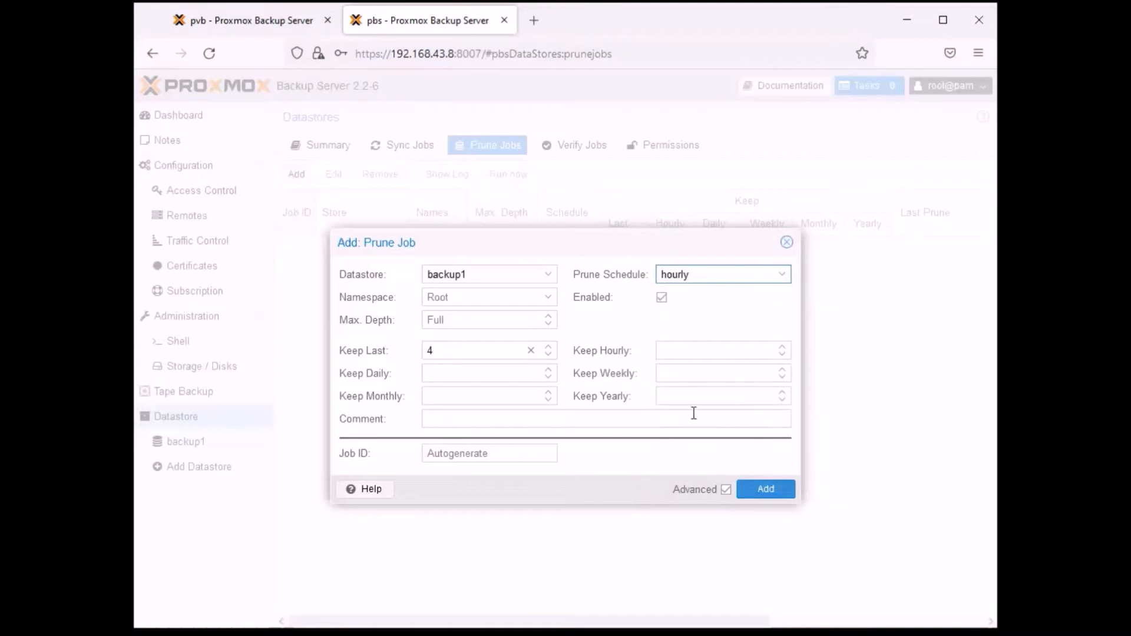
{"action": "left_click", "coordinate": [778, 490]}
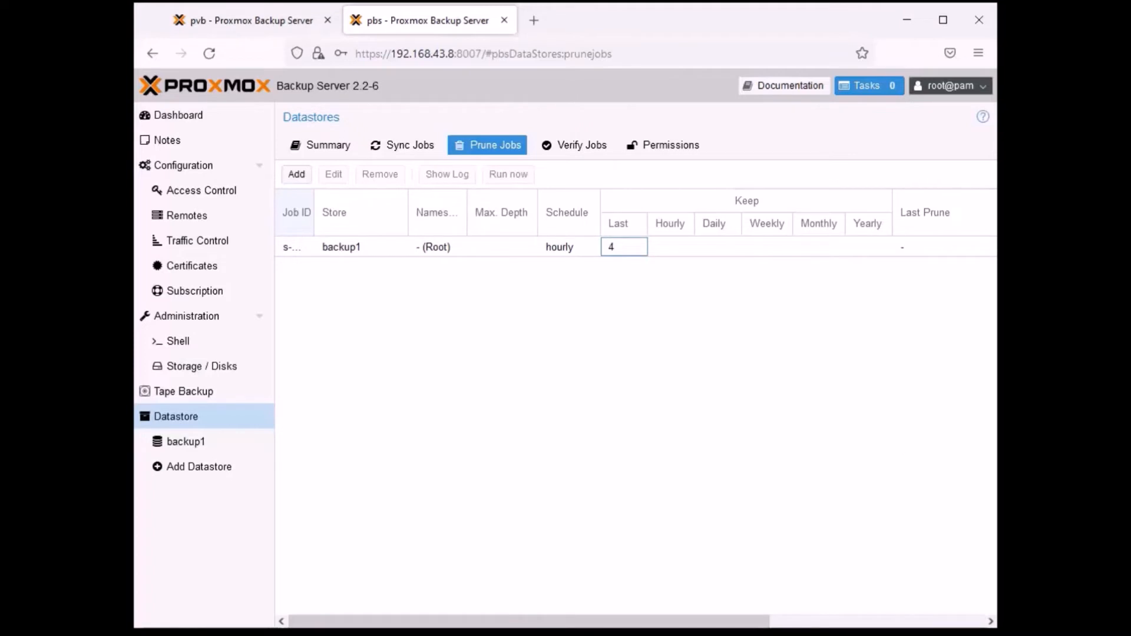
- Add a daily verification job for datastore backup1 that skips verified snapshots and re-verifies after 30 days
{"action": "left_click", "coordinate": [573, 145]}
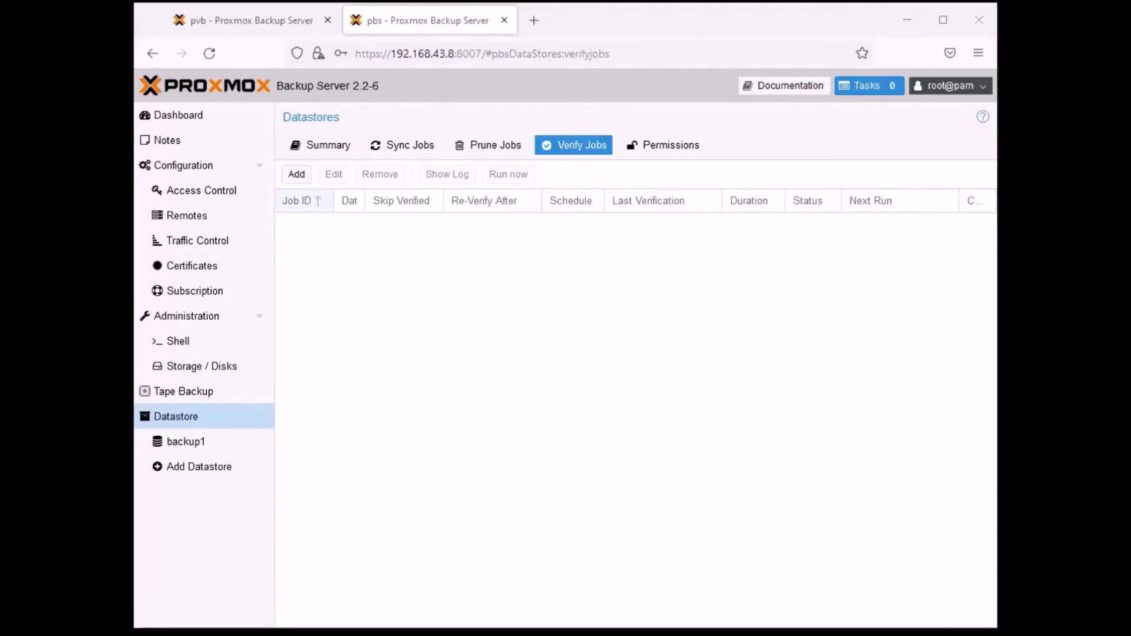
{"action": "left_click", "coordinate": [487, 145]}
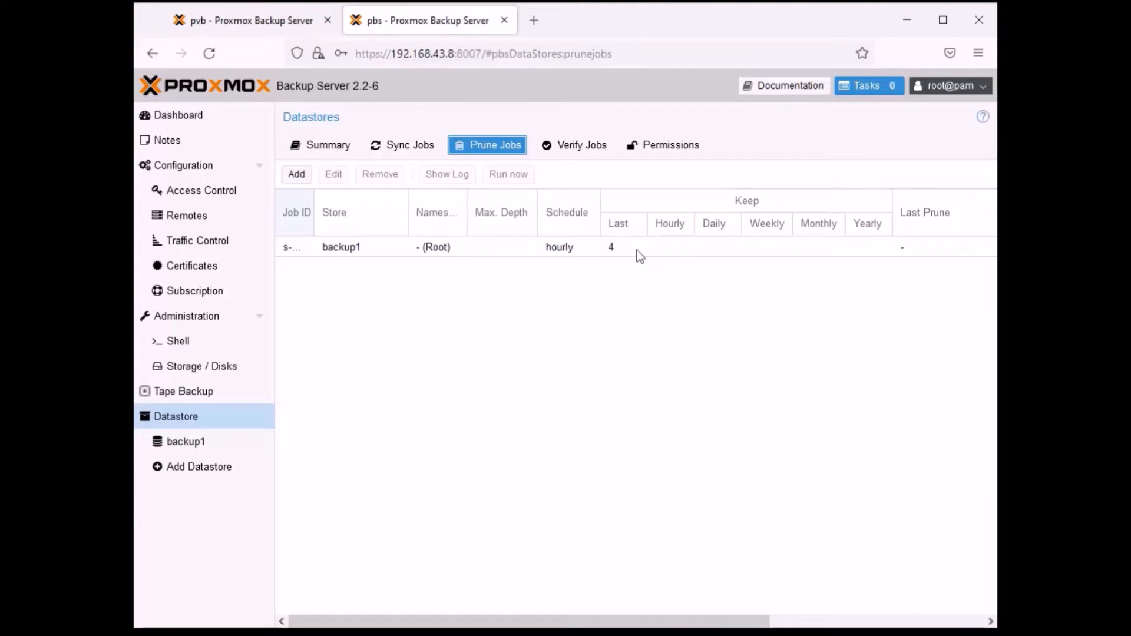
{"action": "left_click", "coordinate": [572, 154]}
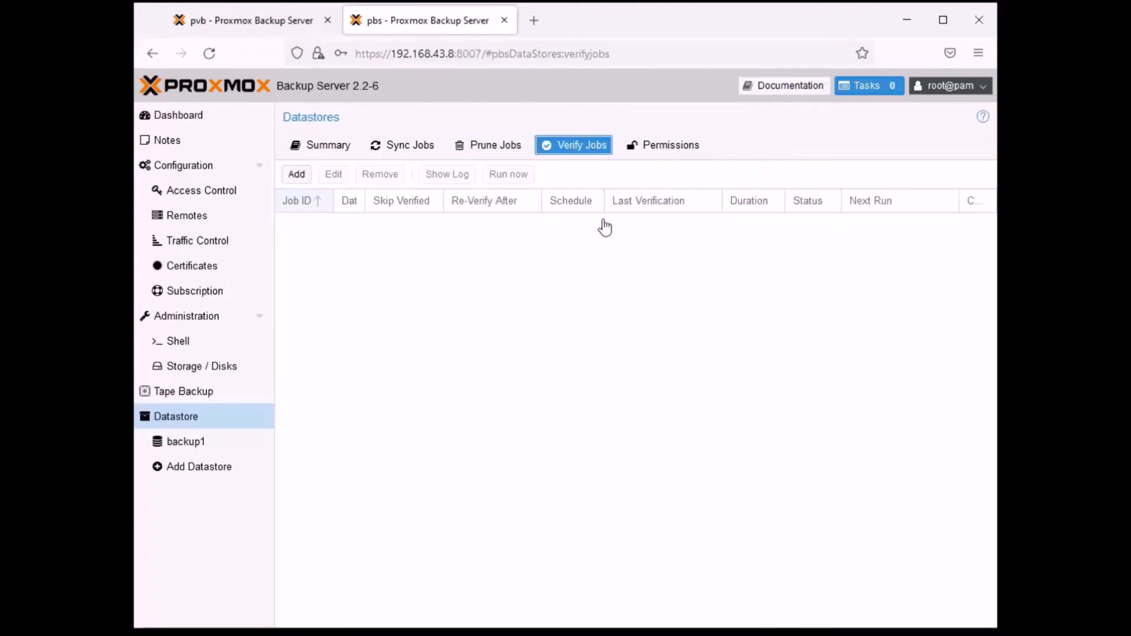
{"action": "left_click", "coordinate": [296, 175]}
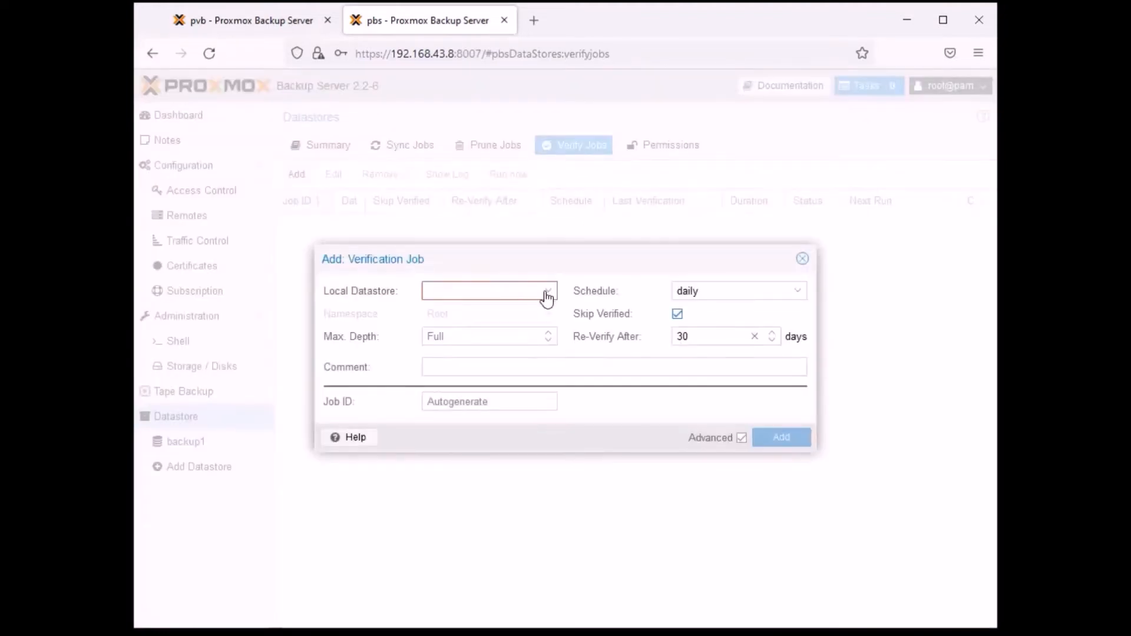
{"action": "left_click", "coordinate": [547, 292]}
{"action": "left_click", "coordinate": [485, 337]}
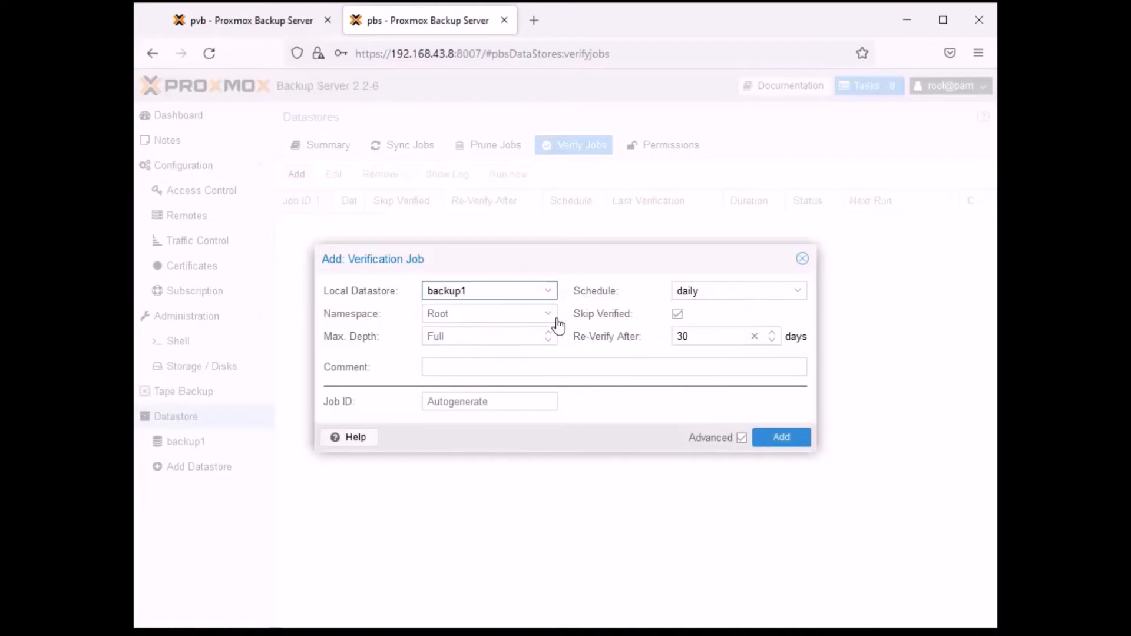
{"action": "left_click", "coordinate": [798, 292]}
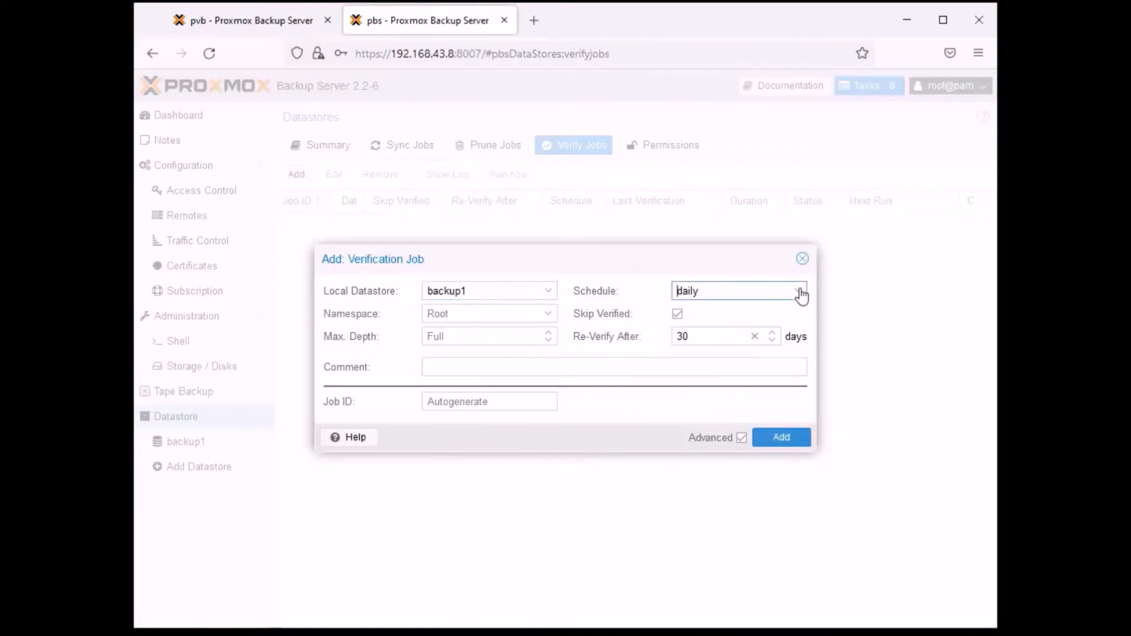
{"action": "left_click", "coordinate": [798, 291]}
{"action": "left_click", "coordinate": [779, 438]}
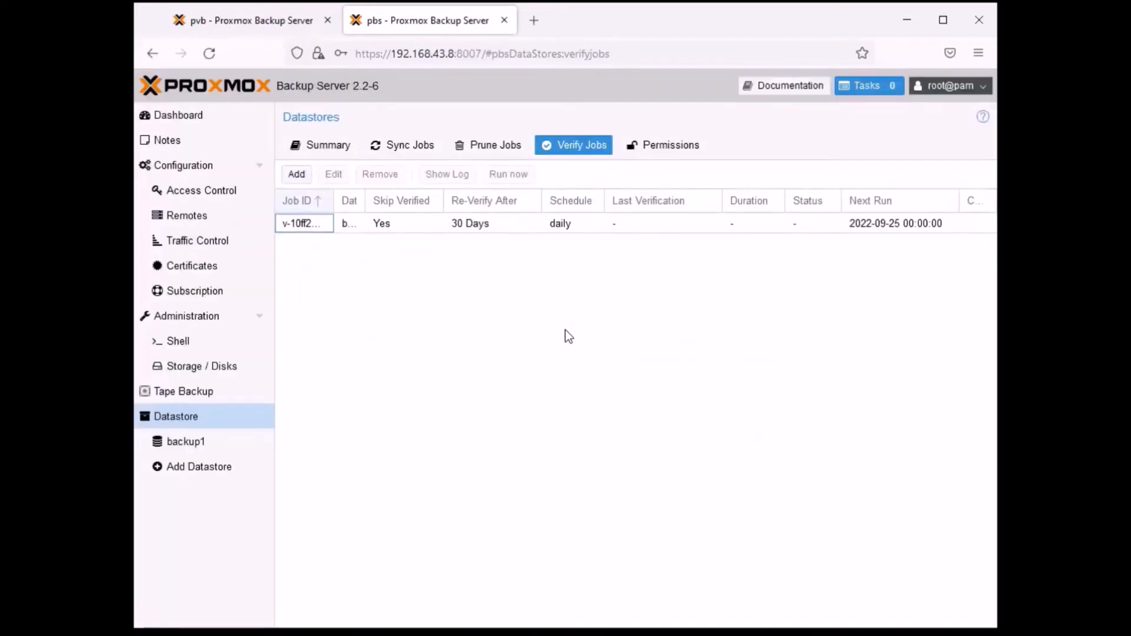
{"action": "left_click", "coordinate": [488, 224]}
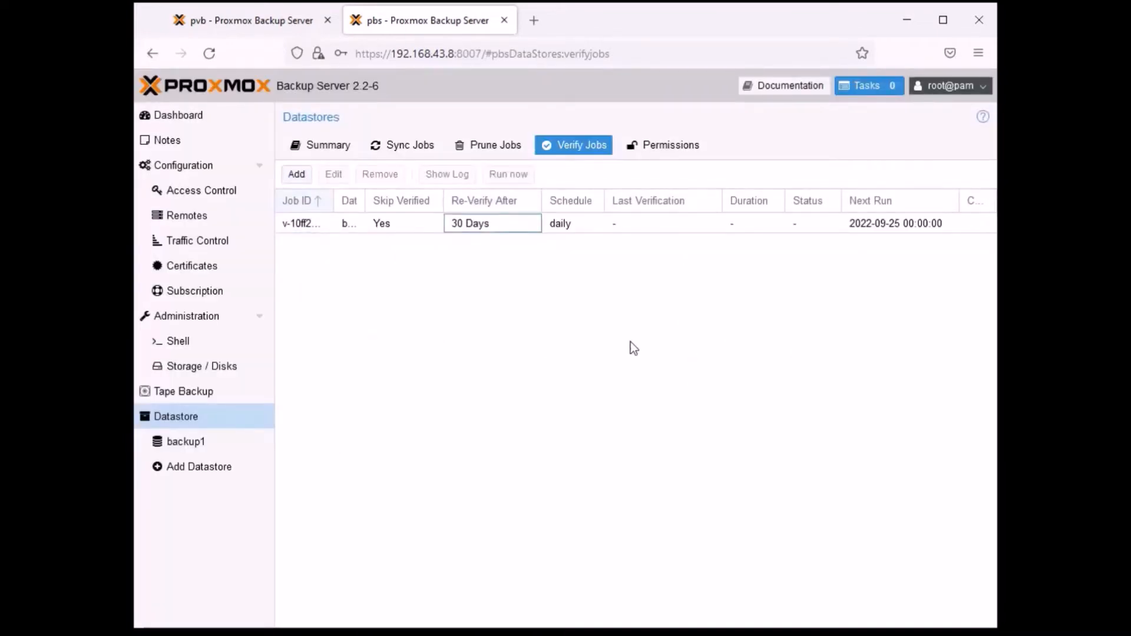
- Add a user permission on path /datastore that gives root@pam the Admin role
{"action": "left_click", "coordinate": [670, 146]}
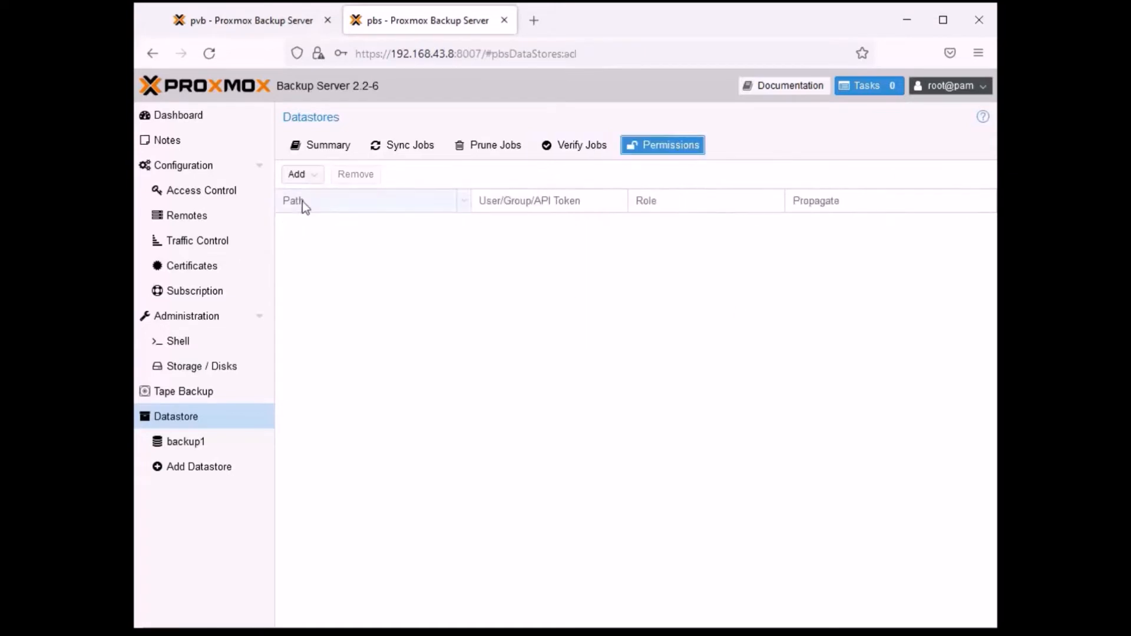
{"action": "left_click", "coordinate": [312, 175]}
{"action": "left_click", "coordinate": [333, 193]}
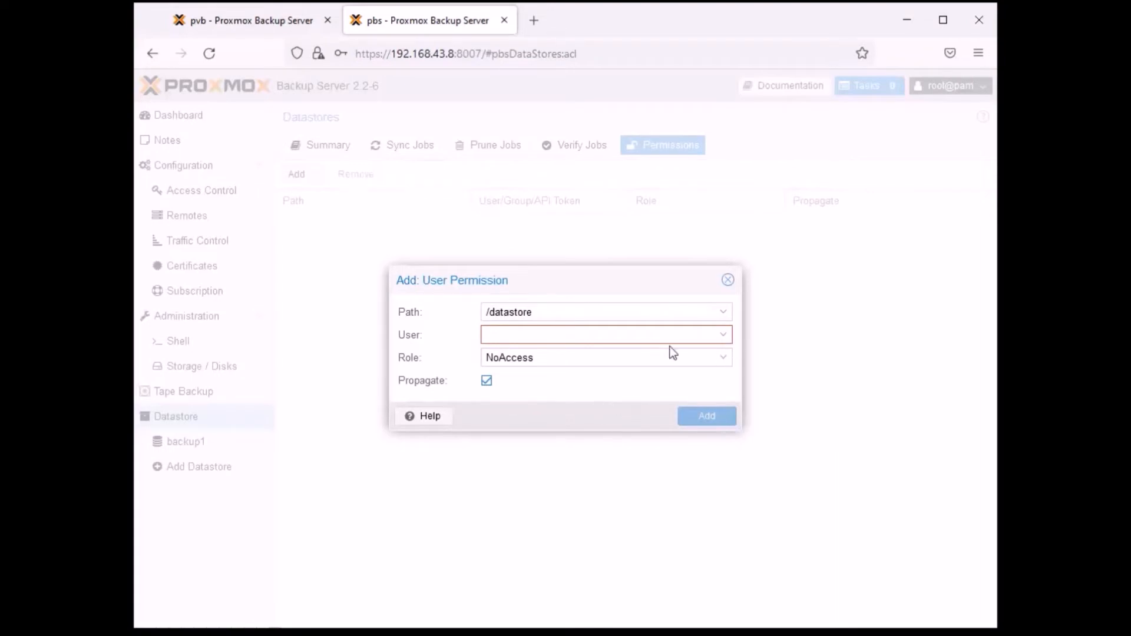
{"action": "left_click", "coordinate": [723, 334]}
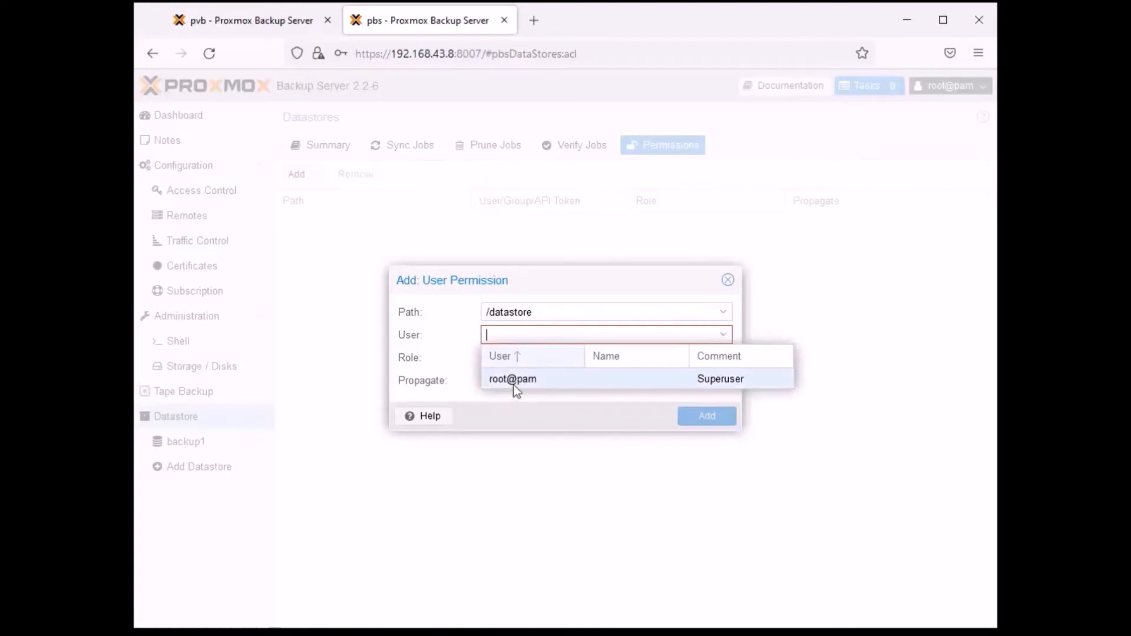
{"action": "left_click", "coordinate": [526, 381]}
{"action": "left_click", "coordinate": [722, 358]}
{"action": "left_click", "coordinate": [636, 432]}
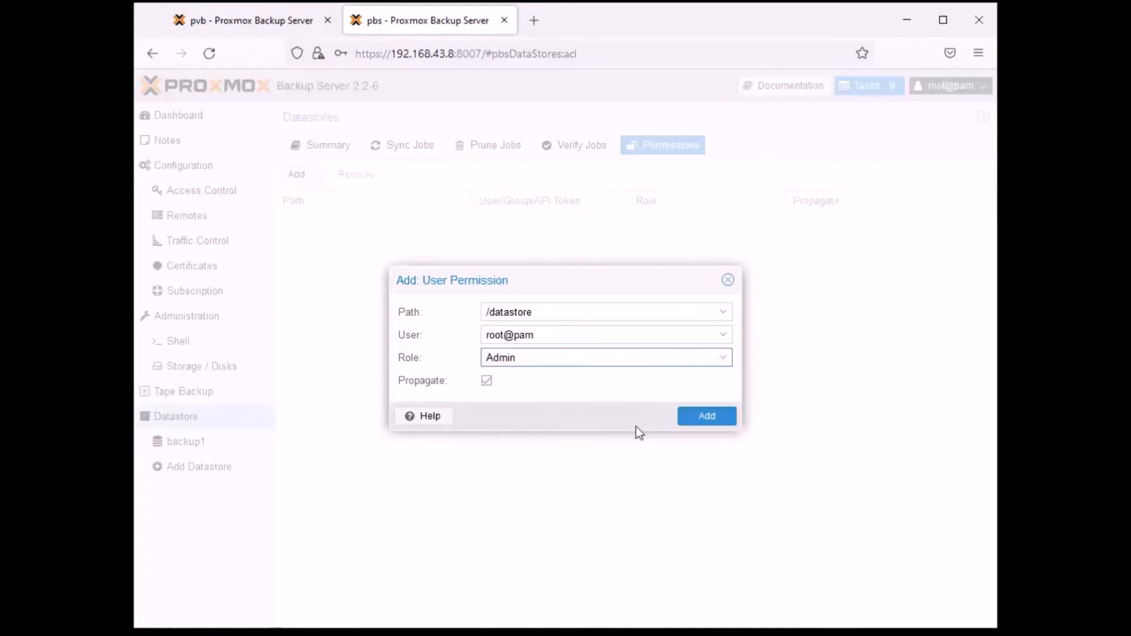
{"action": "left_click", "coordinate": [708, 416]}
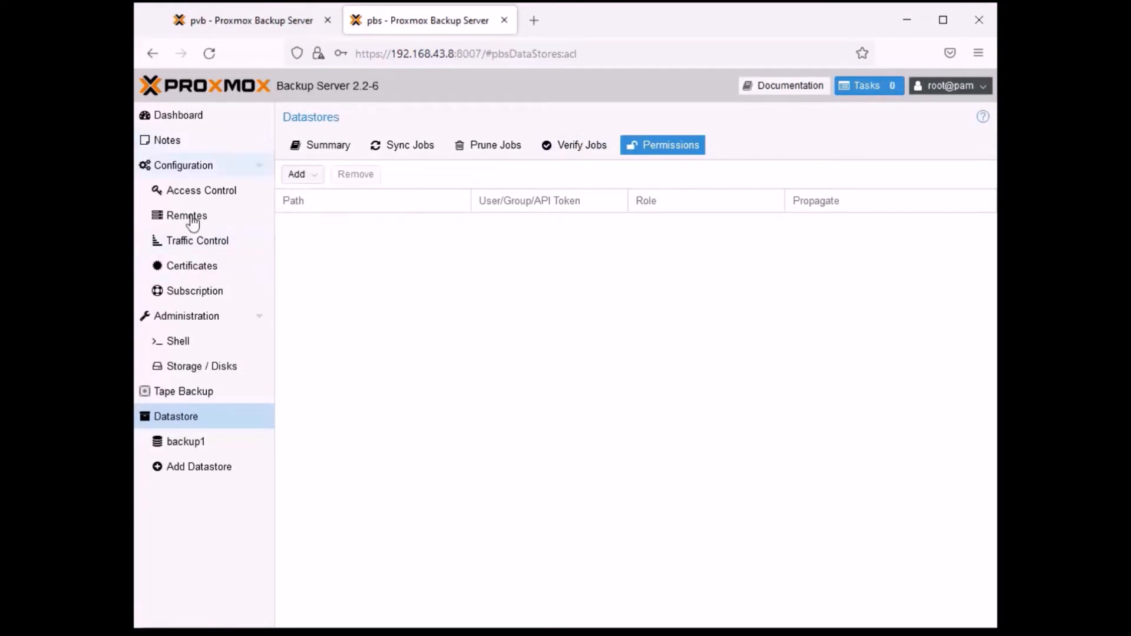
- Review the server administration status, the system network configuration and the root user's account settings
{"action": "left_click", "coordinate": [189, 321]}
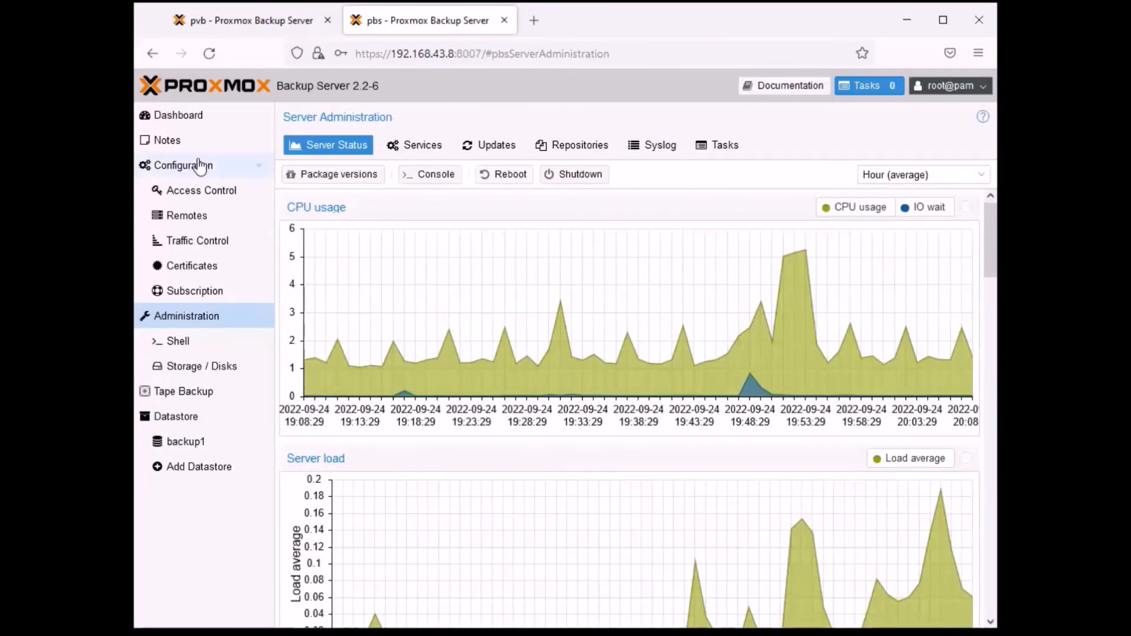
{"action": "left_click", "coordinate": [195, 170]}
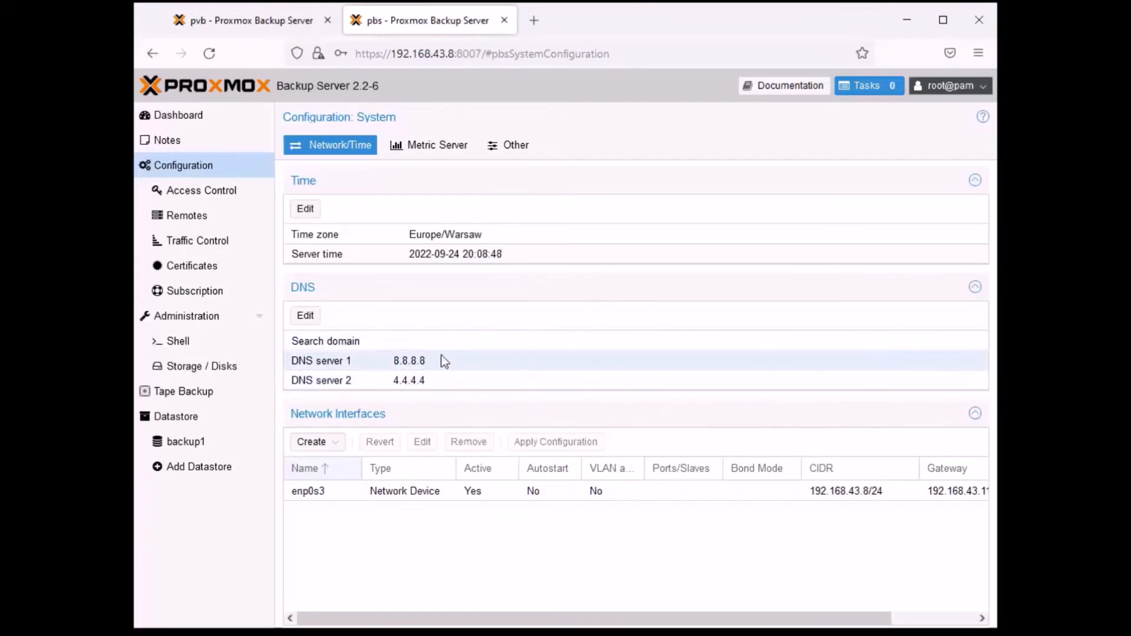
{"action": "left_click", "coordinate": [202, 194]}
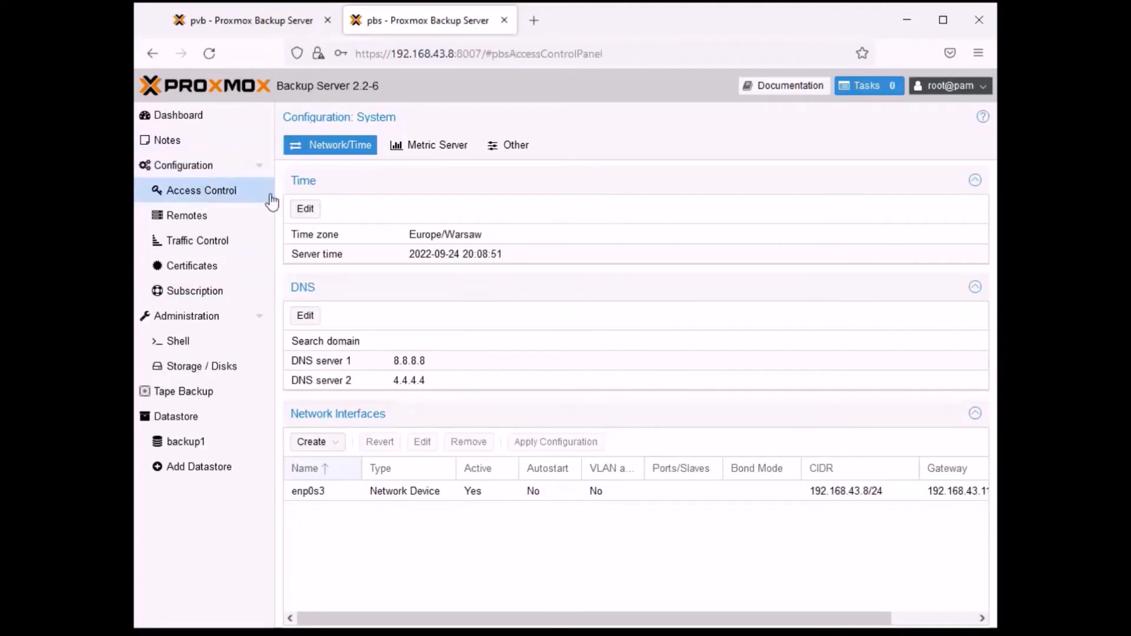
{"action": "left_click", "coordinate": [602, 226]}
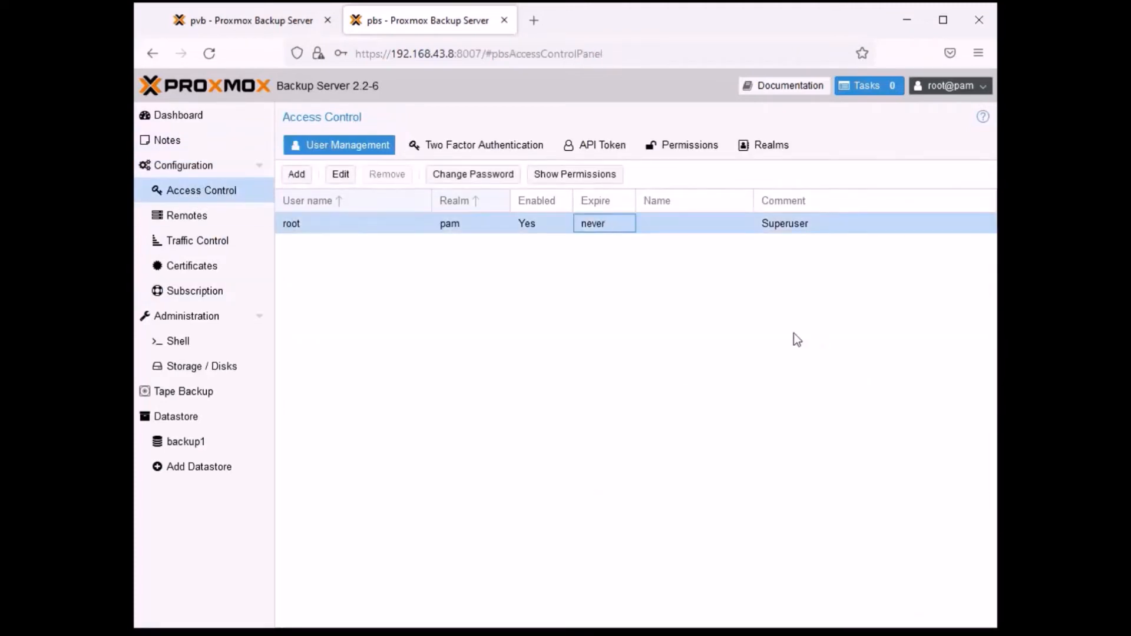
{"action": "left_click", "coordinate": [343, 177]}
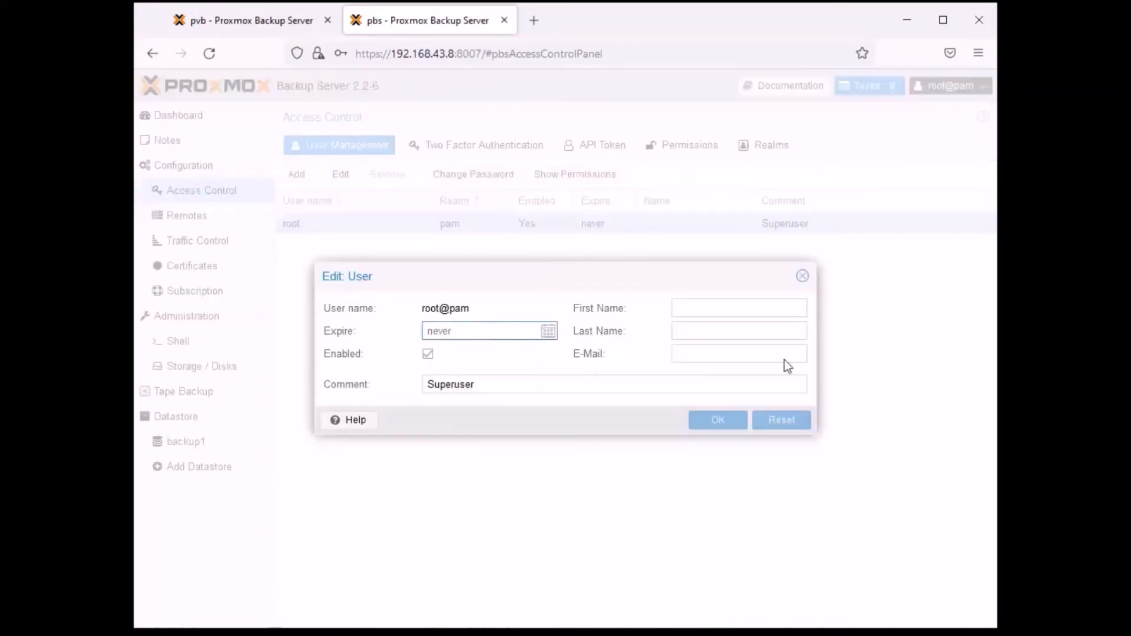
{"action": "left_click", "coordinate": [801, 278]}
- Add an access control permission on path / that gives root@pam the Admin role
{"action": "left_click", "coordinate": [684, 147]}
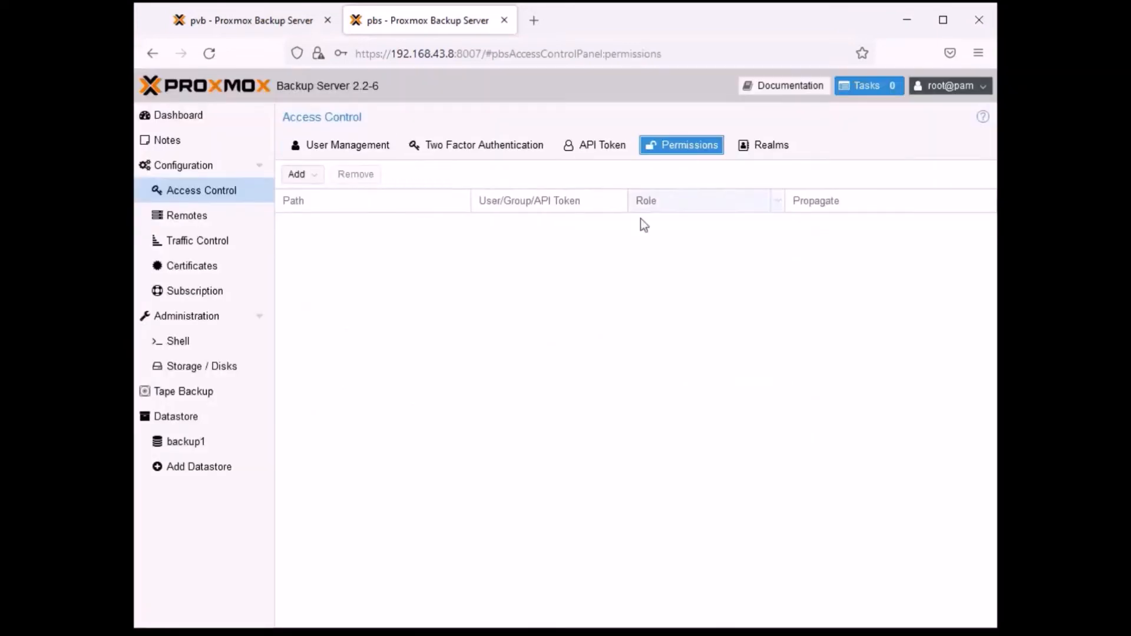
{"action": "left_click", "coordinate": [308, 177]}
{"action": "left_click", "coordinate": [330, 195]}
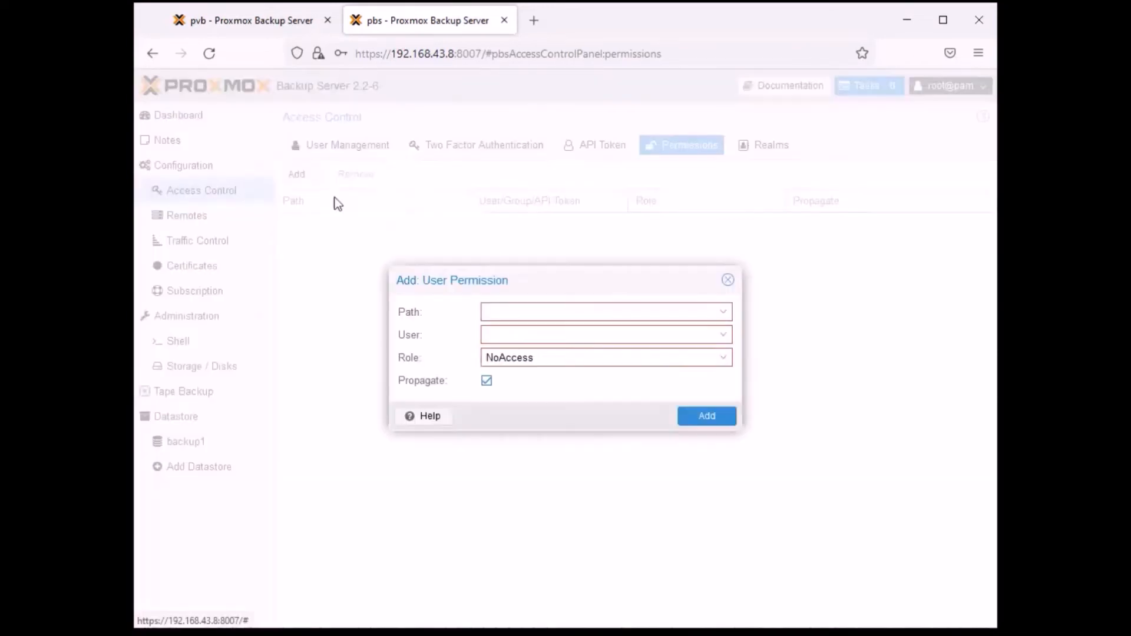
{"action": "left_click", "coordinate": [722, 312]}
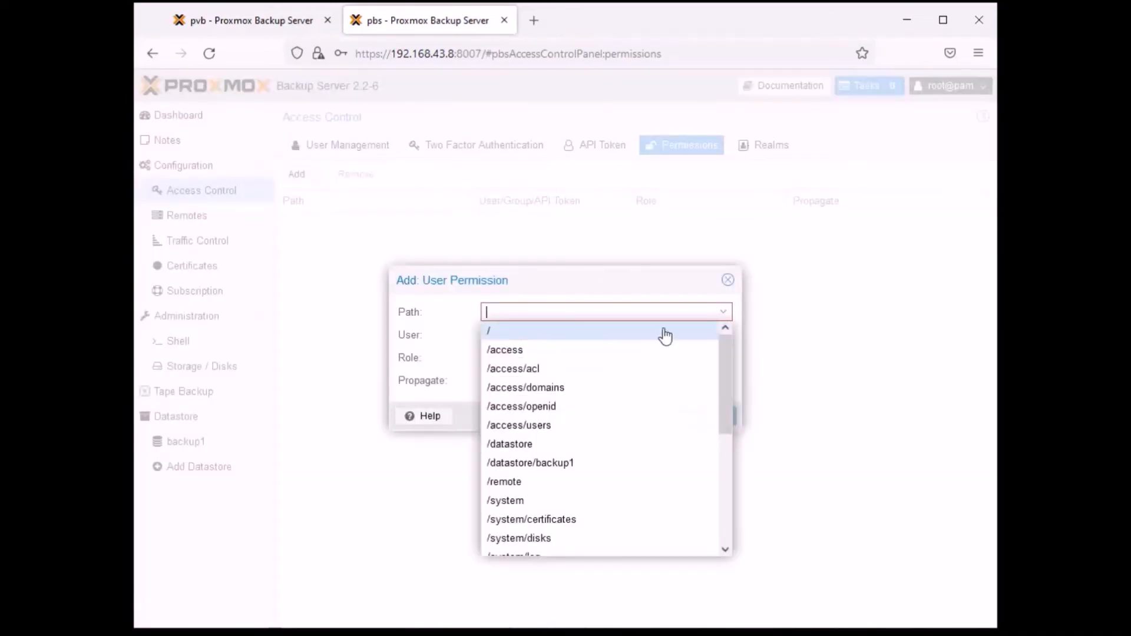
{"action": "left_click", "coordinate": [603, 333]}
{"action": "left_click", "coordinate": [551, 378]}
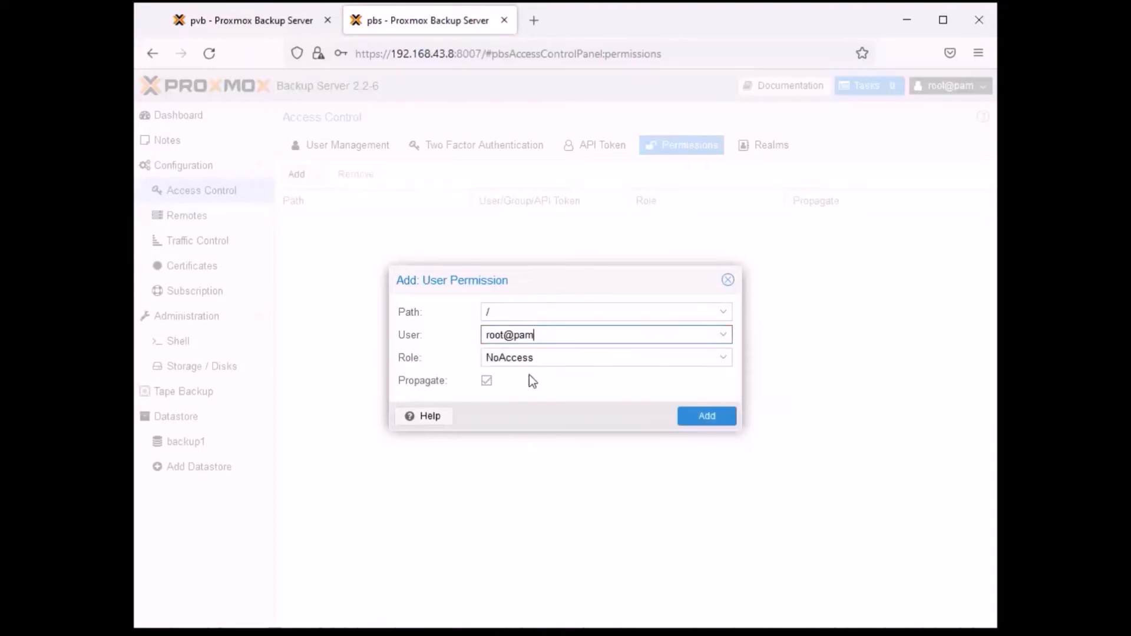
{"action": "left_click", "coordinate": [720, 360]}
{"action": "left_click", "coordinate": [602, 425]}
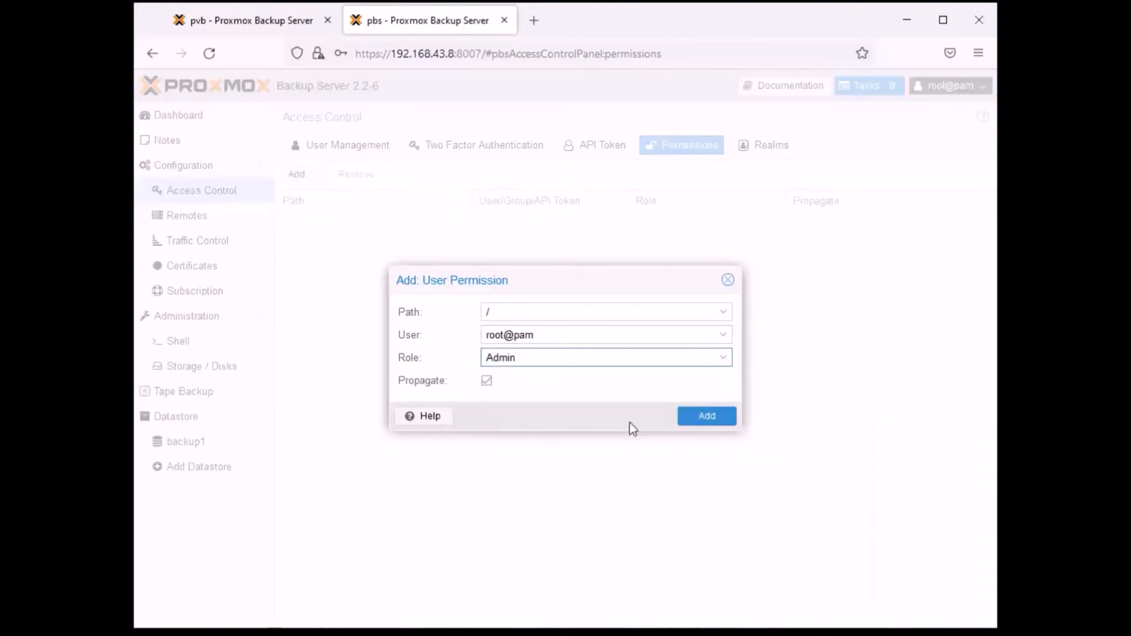
{"action": "left_click", "coordinate": [706, 418]}
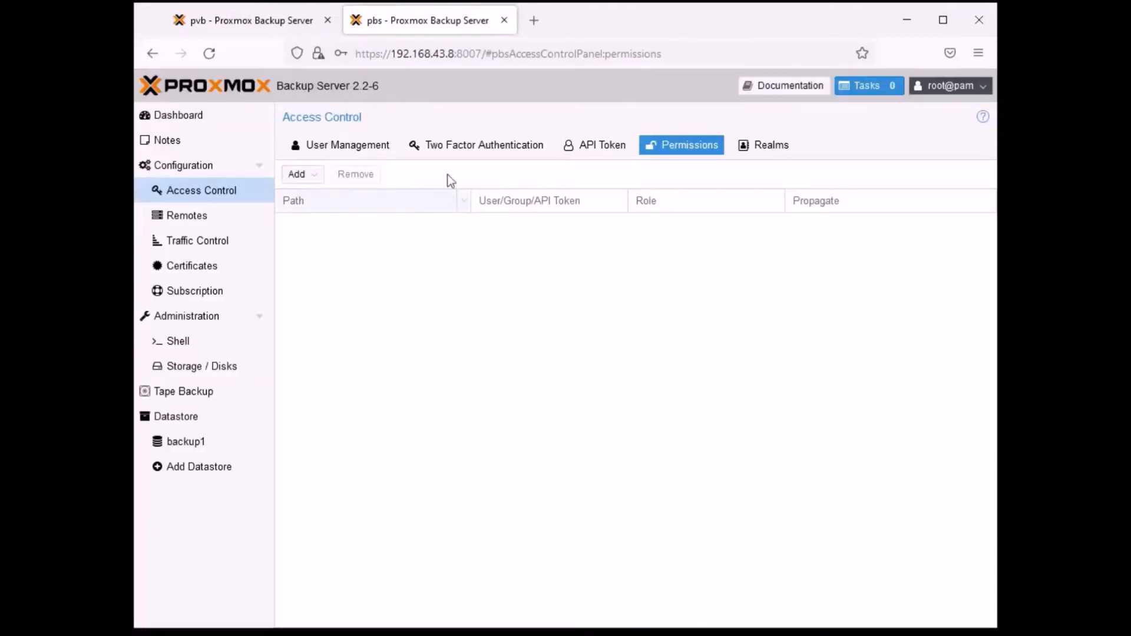
- Check the user list, then review the verify, prune and sync jobs configured for the datastores
{"action": "left_click", "coordinate": [331, 147]}
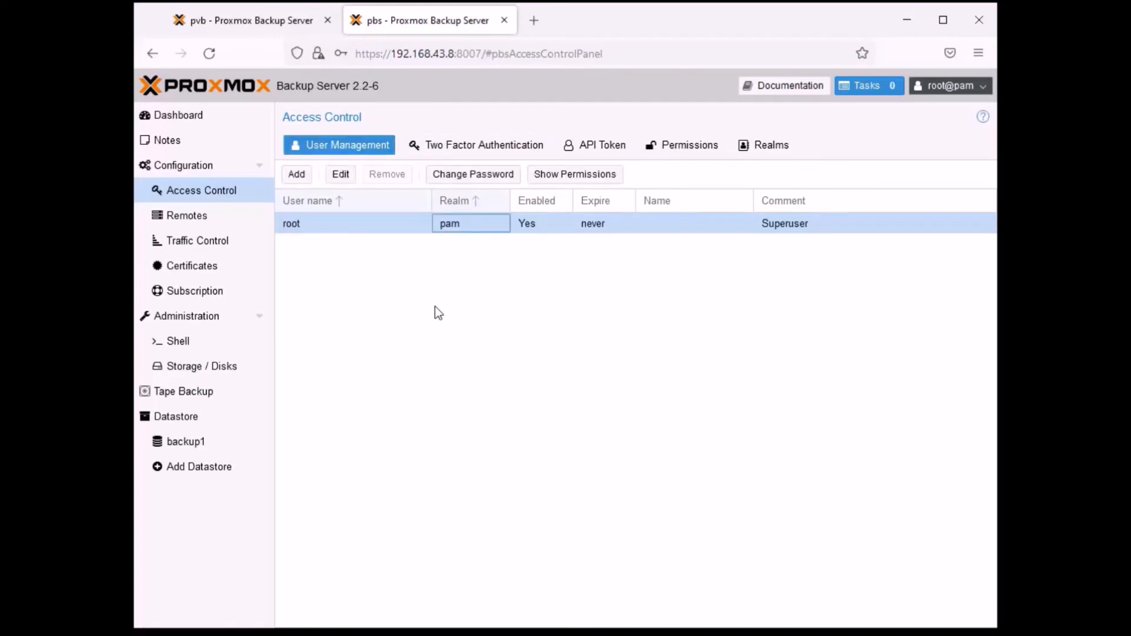
{"action": "left_click", "coordinate": [186, 419]}
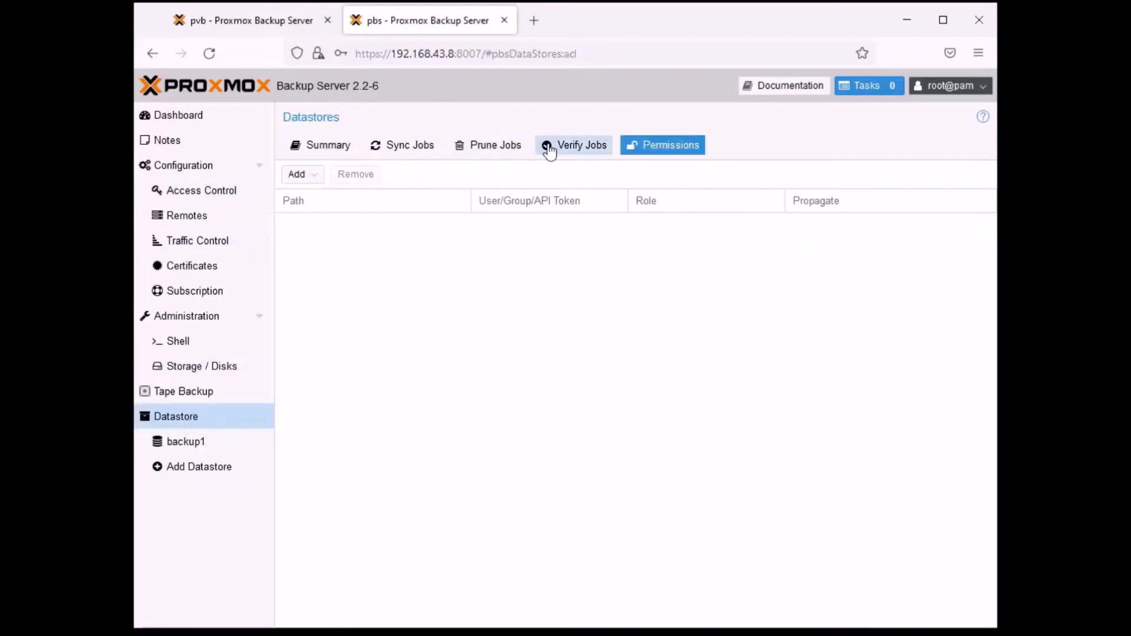
{"action": "left_click", "coordinate": [567, 148]}
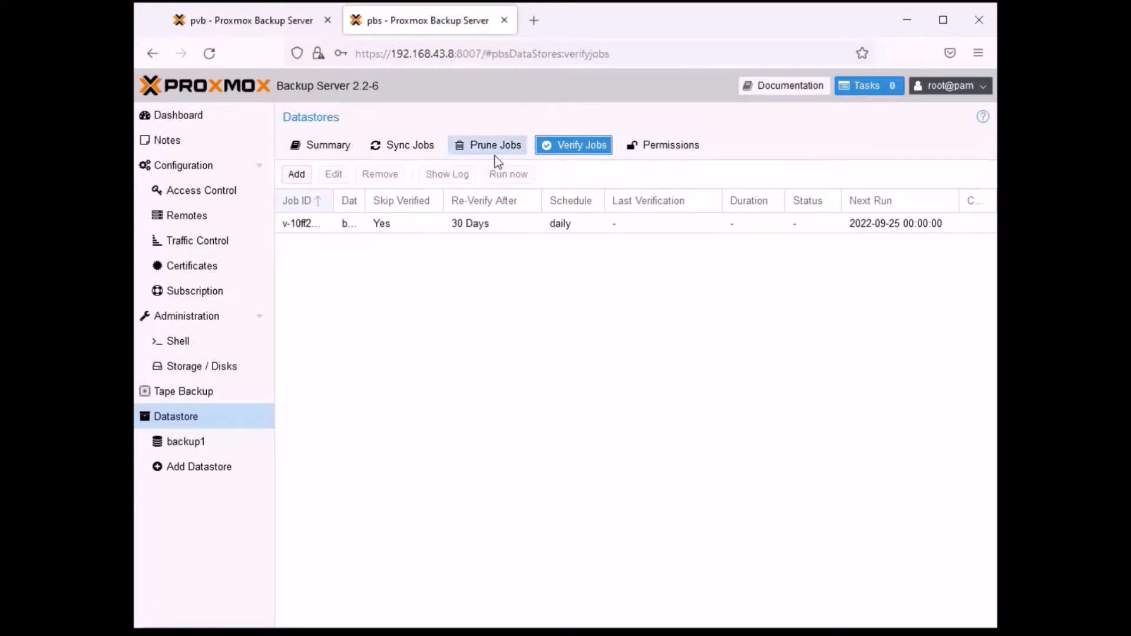
{"action": "left_click", "coordinate": [522, 144]}
{"action": "left_click", "coordinate": [406, 148]}
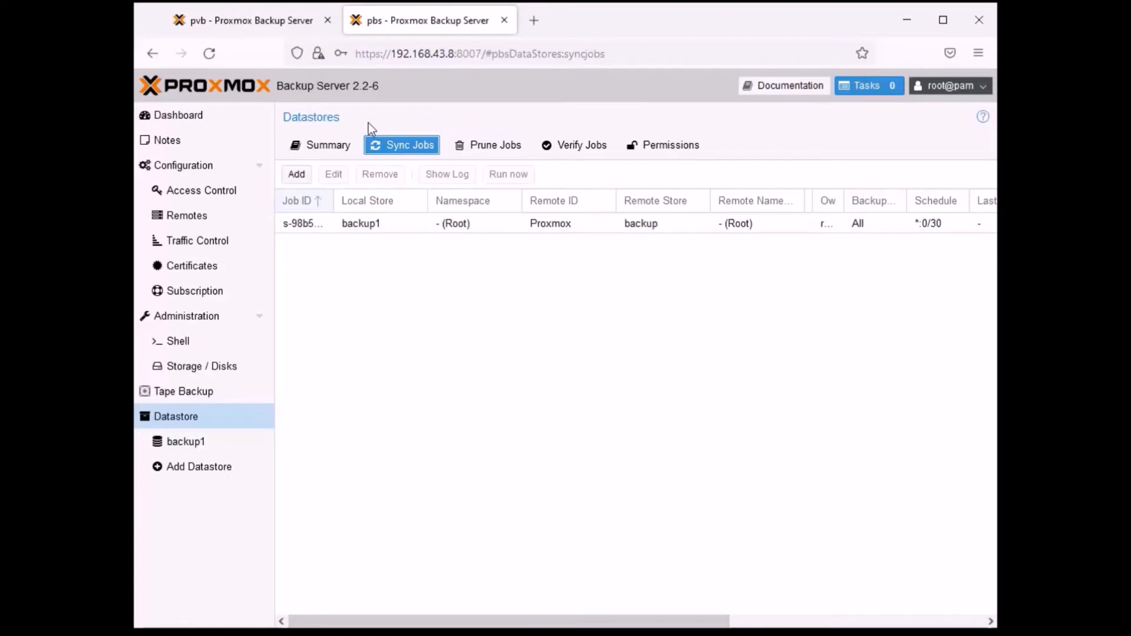
- Examine the successful backup and sync tasks in the datastore summary for backup1
{"action": "left_click", "coordinate": [318, 152]}
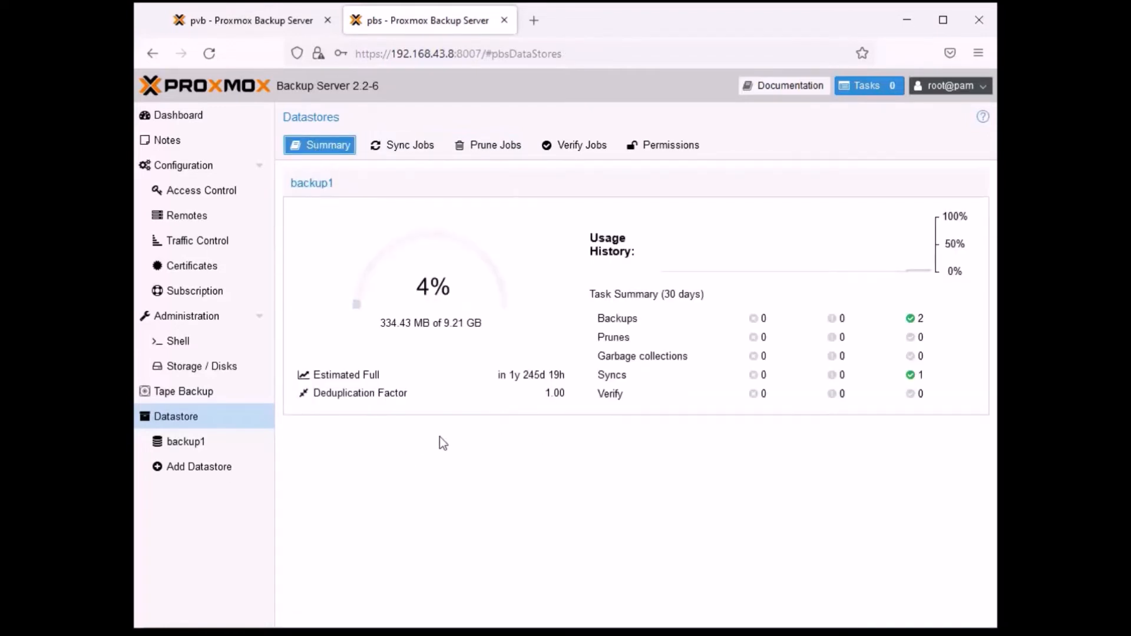
{"action": "left_click", "coordinate": [916, 323]}
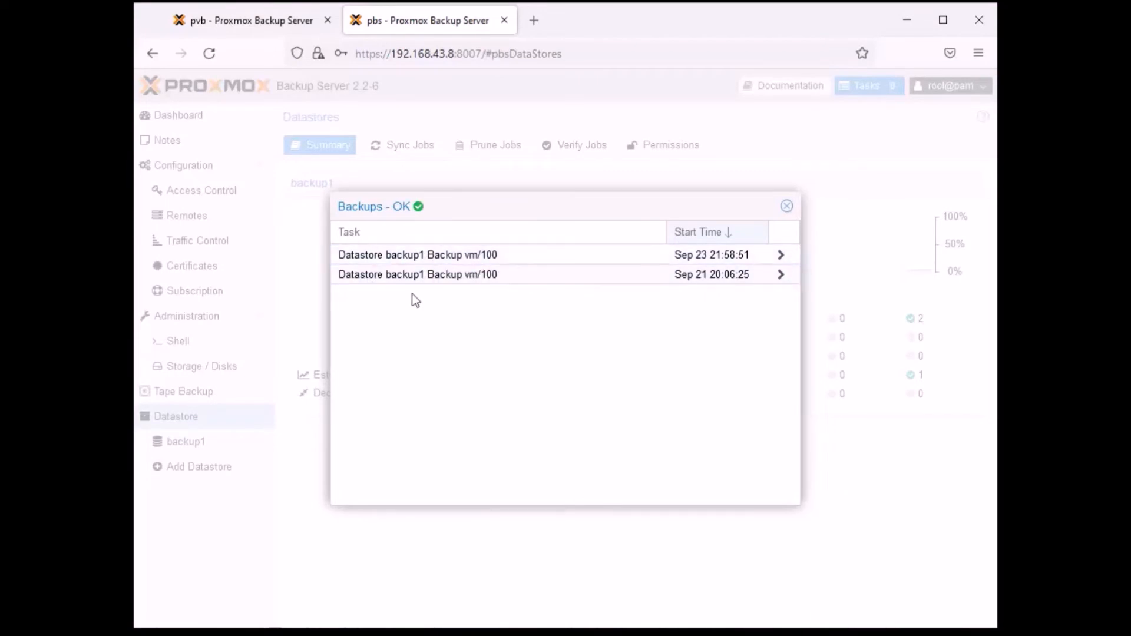
{"action": "left_click", "coordinate": [786, 206]}
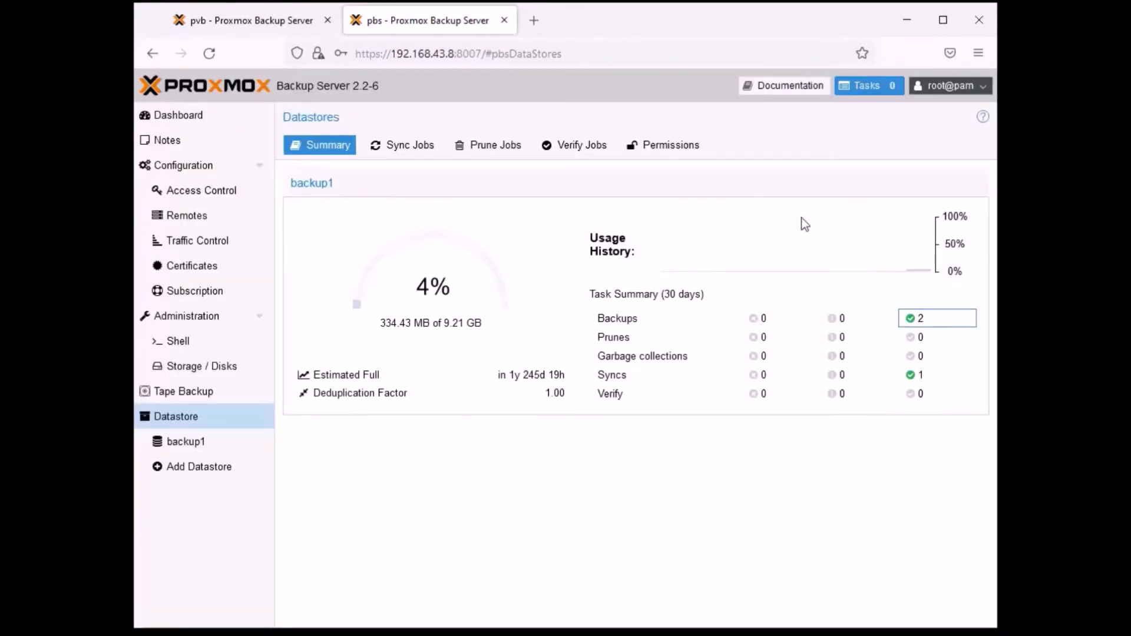
{"action": "left_click", "coordinate": [915, 377]}
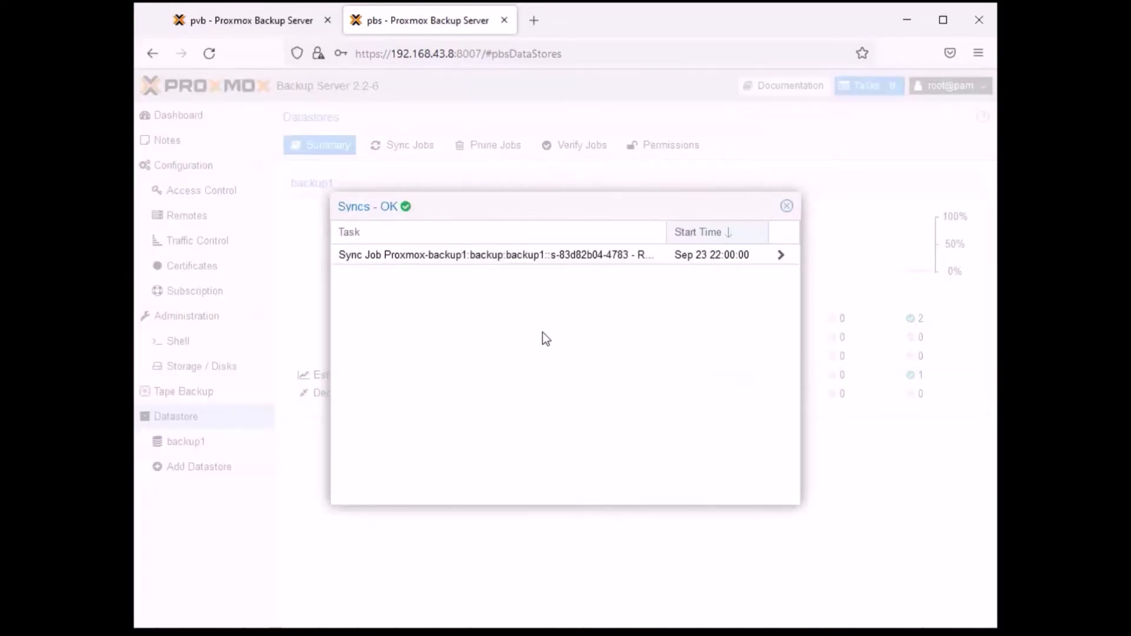
{"action": "left_click", "coordinate": [786, 206]}
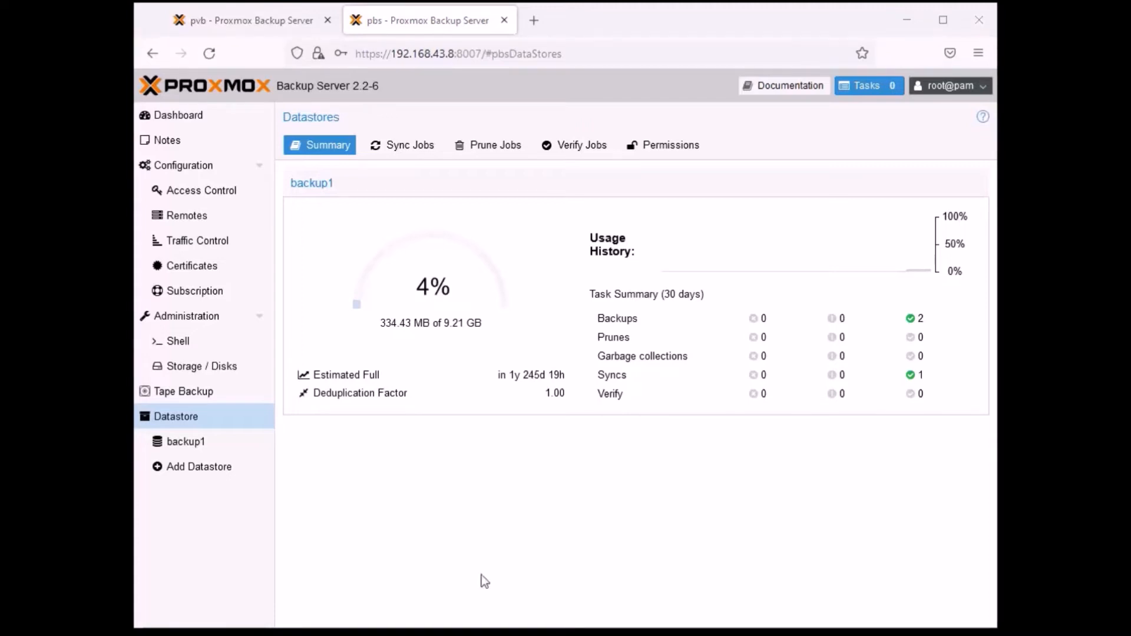
- Examine the storage usage, backup counts and performance graphs in the summary of datastore backup1
{"action": "left_click", "coordinate": [187, 445]}
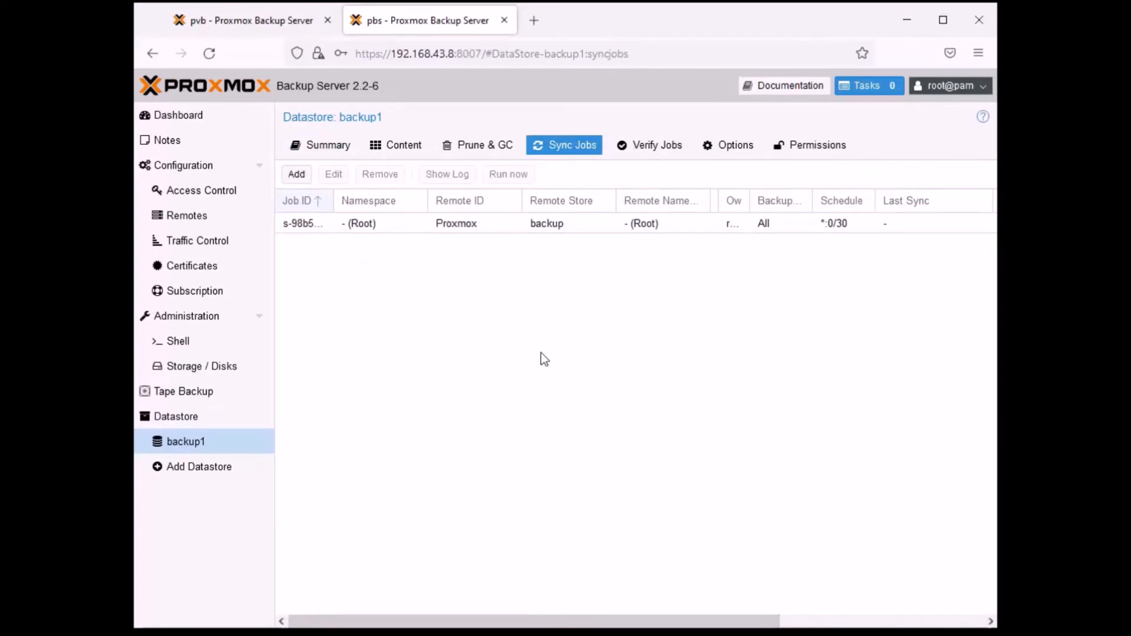
{"action": "left_click", "coordinate": [186, 419]}
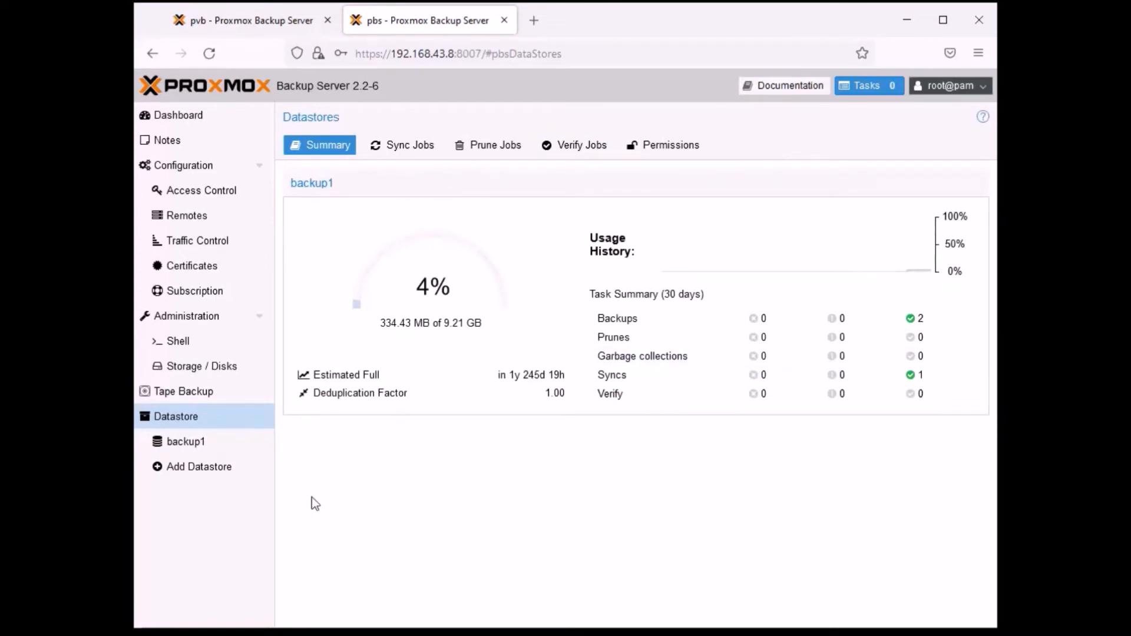
{"action": "left_click", "coordinate": [193, 446]}
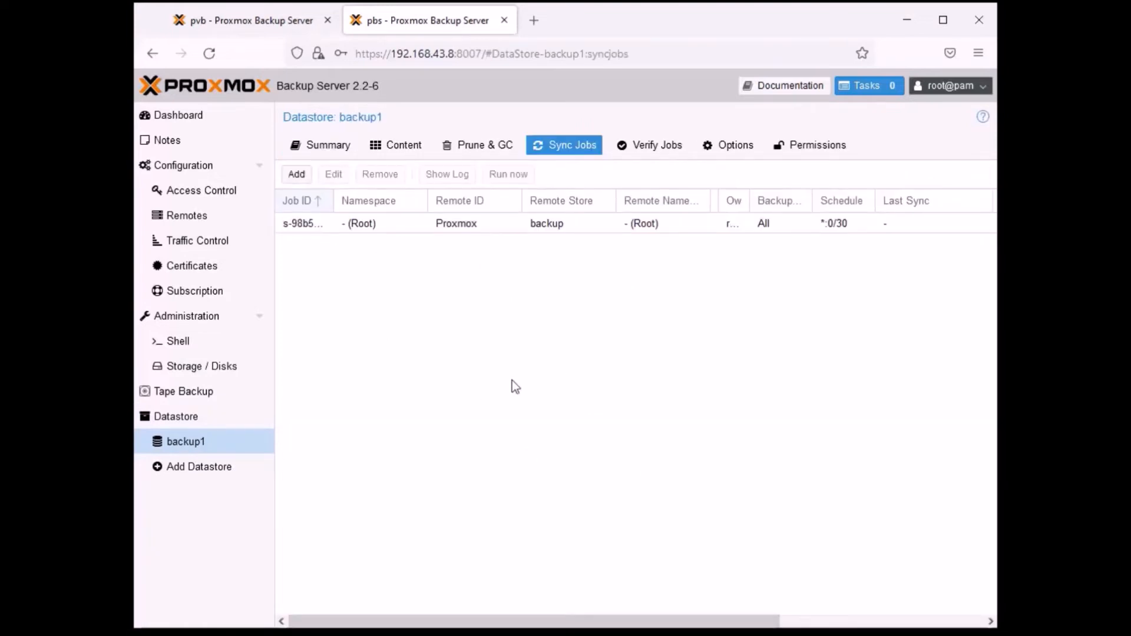
{"action": "left_click", "coordinate": [307, 146]}
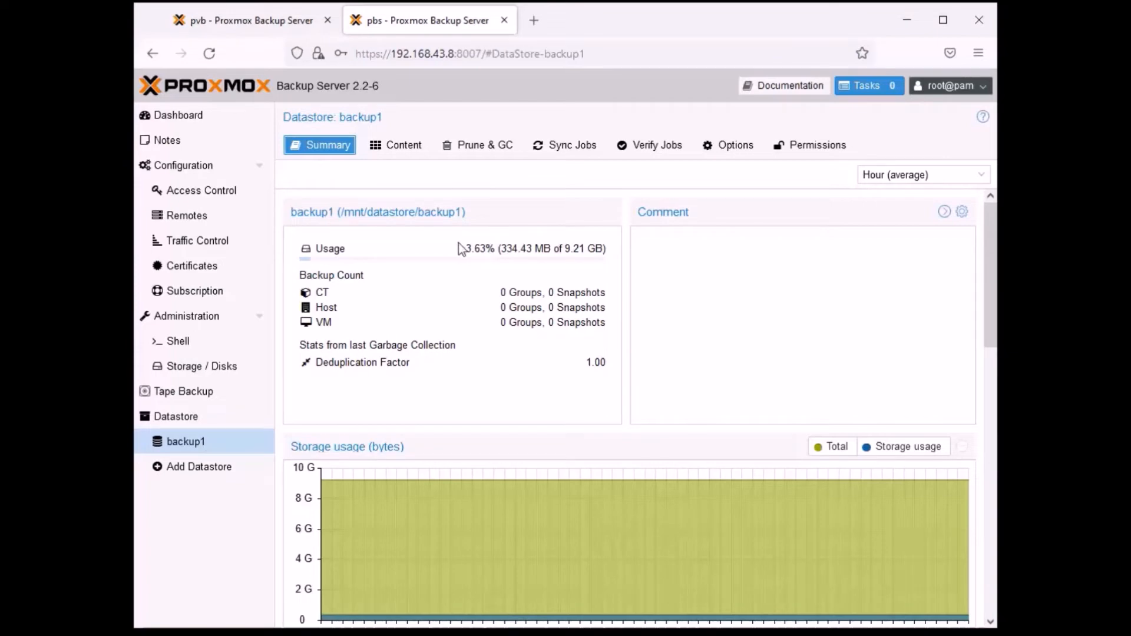
{"action": "left_click_drag", "start_coordinate": [465, 248], "coordinate": [498, 245]}
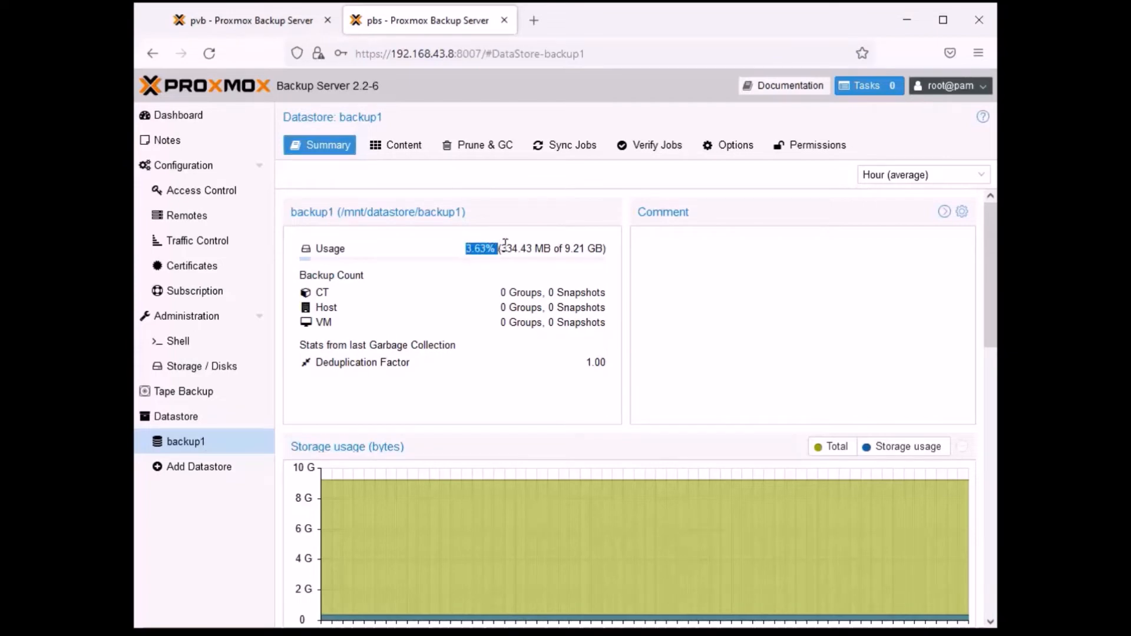
{"action": "scroll", "coordinate": [609, 386], "scroll_direction": "down", "scroll_amount": 10}
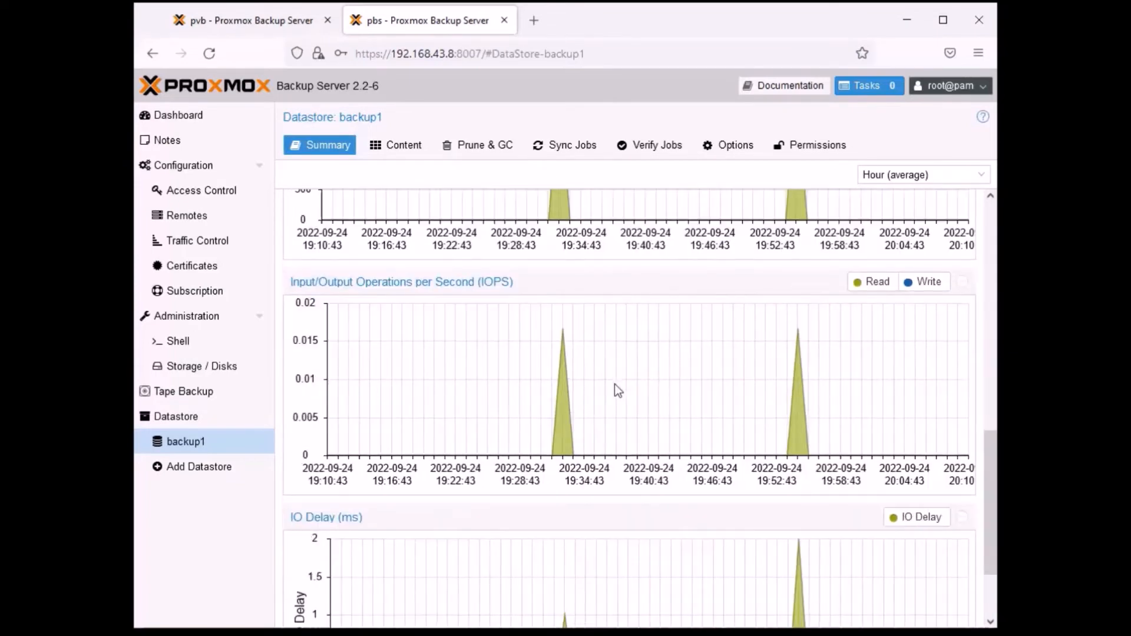
{"action": "scroll", "coordinate": [589, 318], "scroll_direction": "up", "scroll_amount": 10}
- Inspect the backup content stored in the root namespace of datastore backup1
{"action": "left_click", "coordinate": [416, 158]}
{"action": "left_click", "coordinate": [528, 355]}
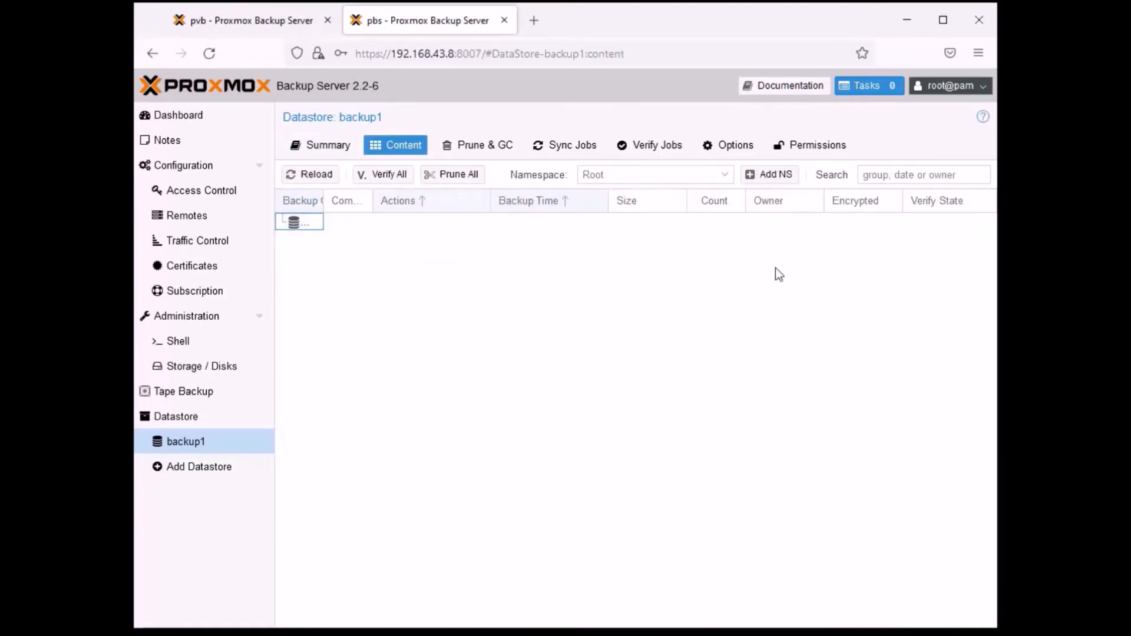
{"action": "left_click", "coordinate": [507, 303]}
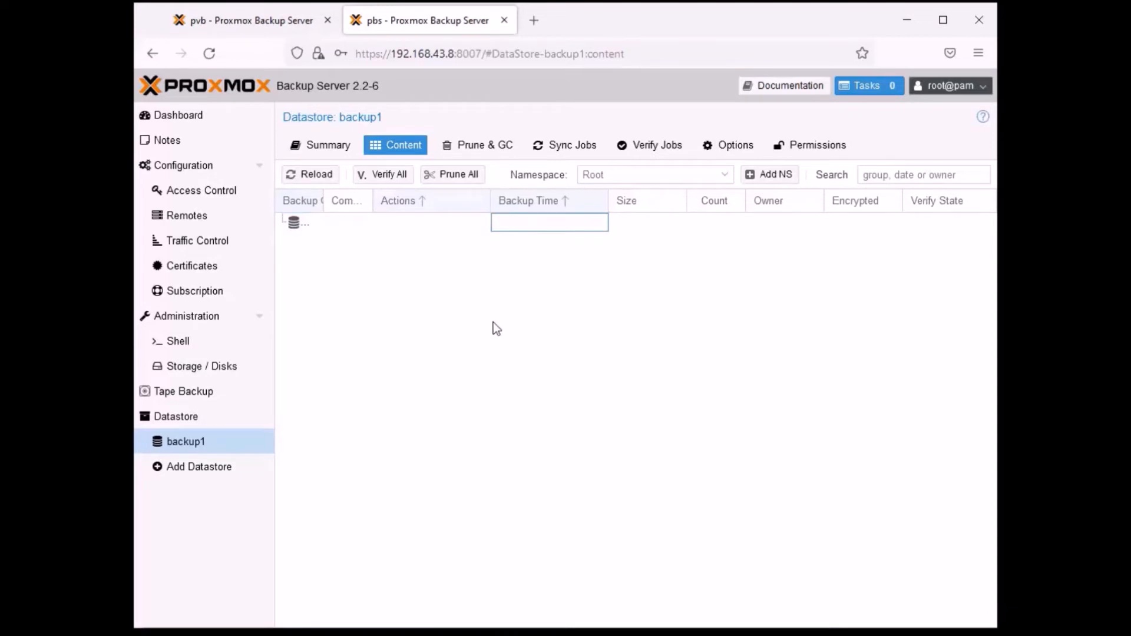
- Set the garbage collection schedule of datastore backup1 to every 30 minutes
{"action": "left_click", "coordinate": [497, 148]}
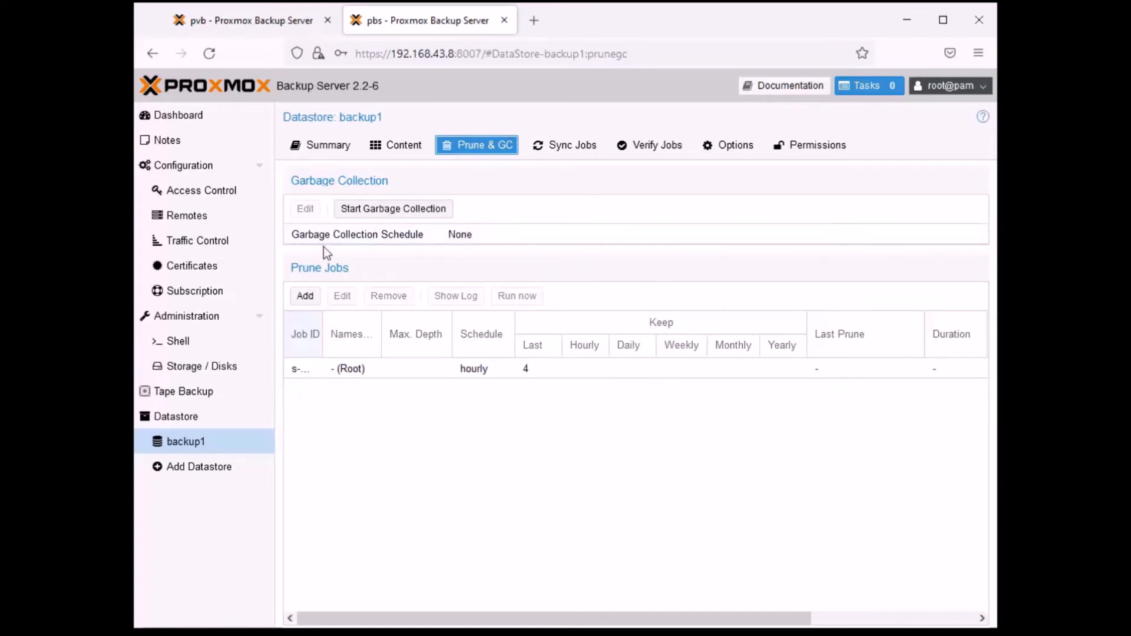
{"action": "left_click", "coordinate": [408, 238]}
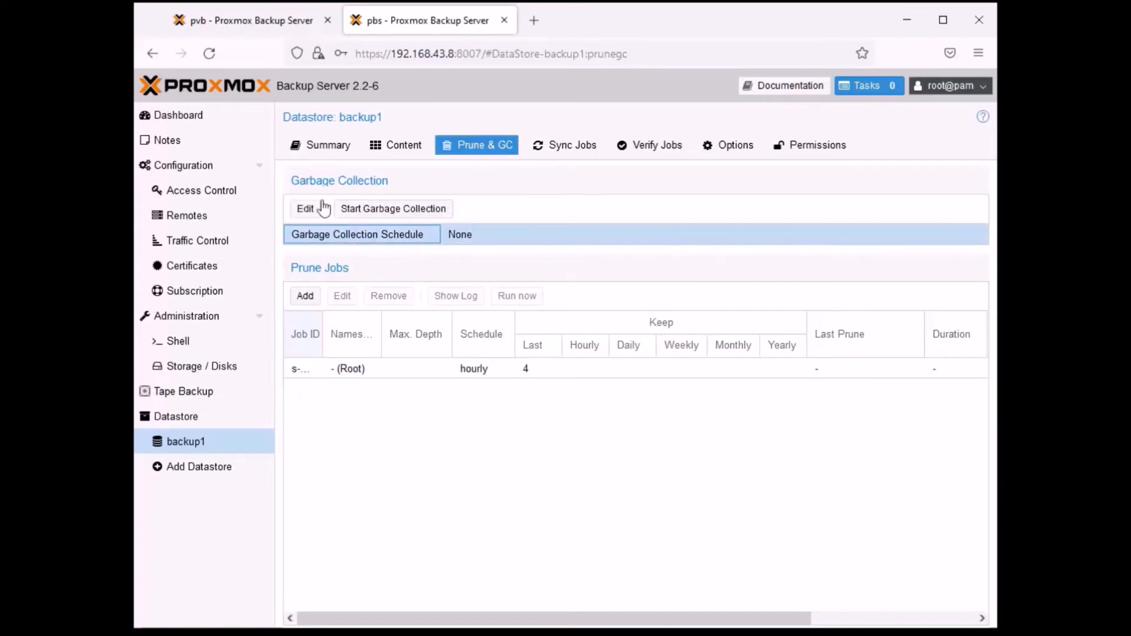
{"action": "left_click", "coordinate": [306, 208]}
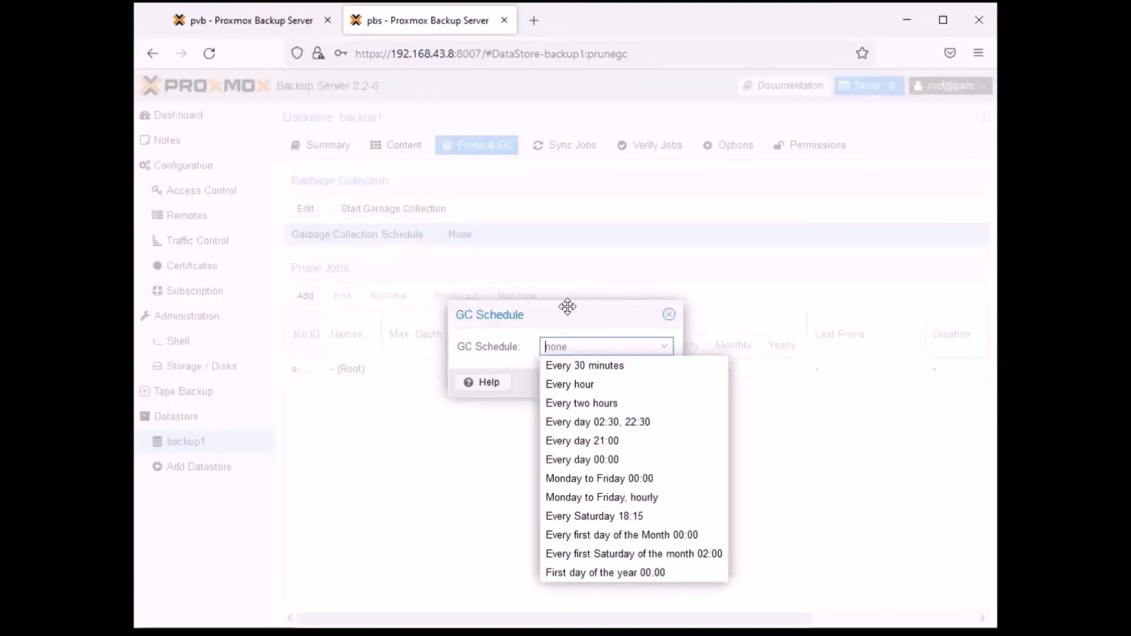
{"action": "left_click", "coordinate": [628, 367]}
{"action": "left_click", "coordinate": [583, 384]}
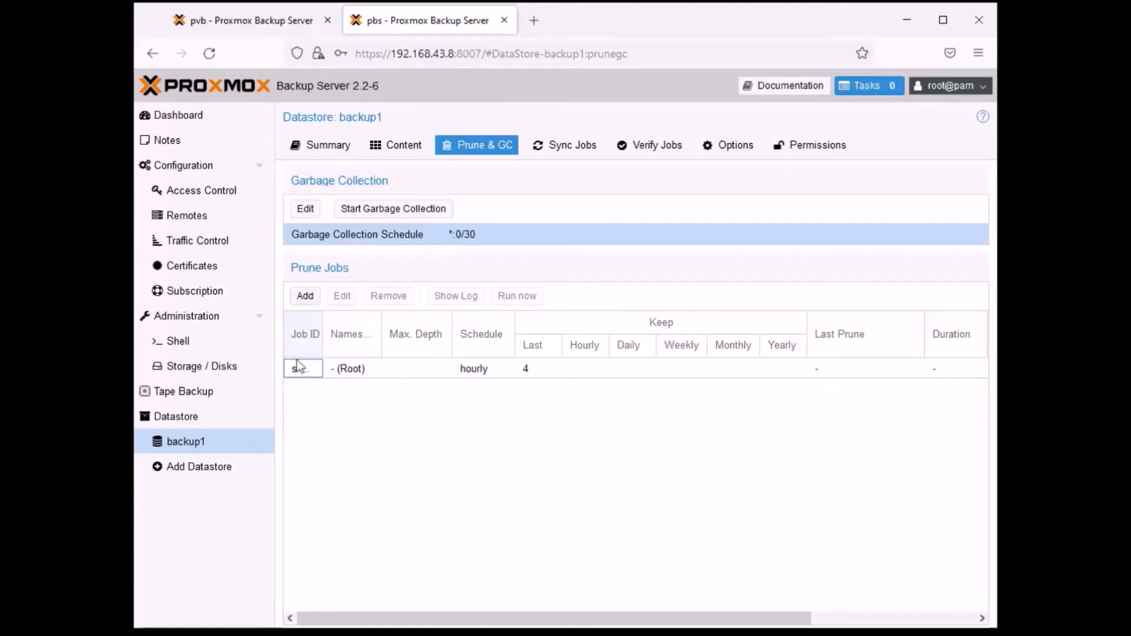
- Widen the prune job list's Job ID column and start garbage collection on datastore backup1
{"action": "left_click_drag", "start_coordinate": [323, 329], "coordinate": [367, 328]}
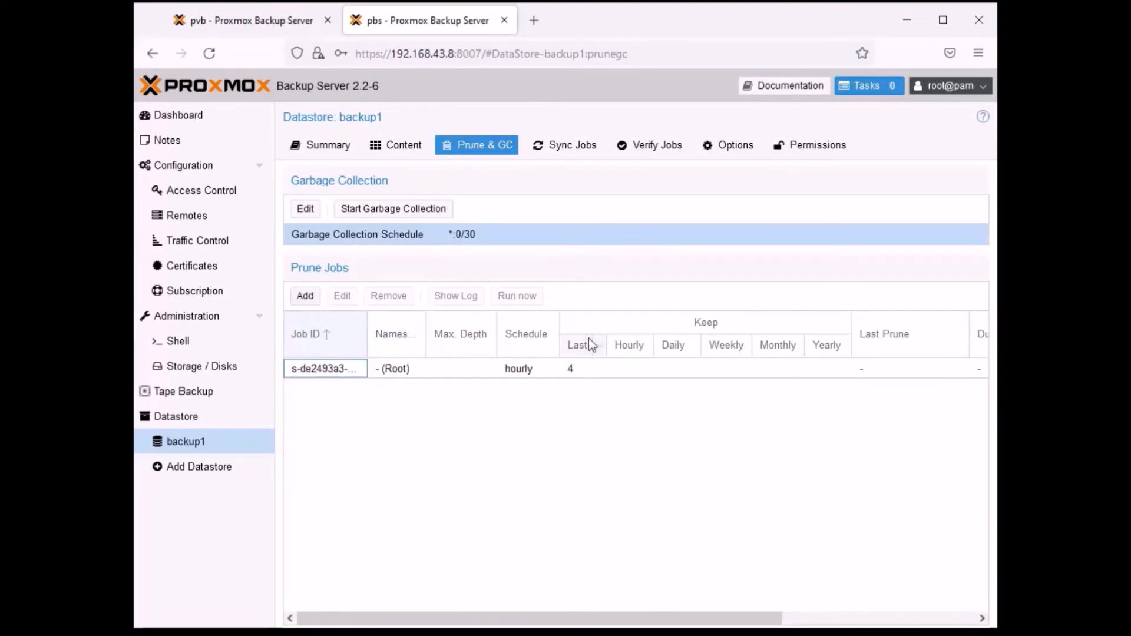
{"action": "left_click", "coordinate": [571, 436]}
{"action": "left_click", "coordinate": [404, 212]}
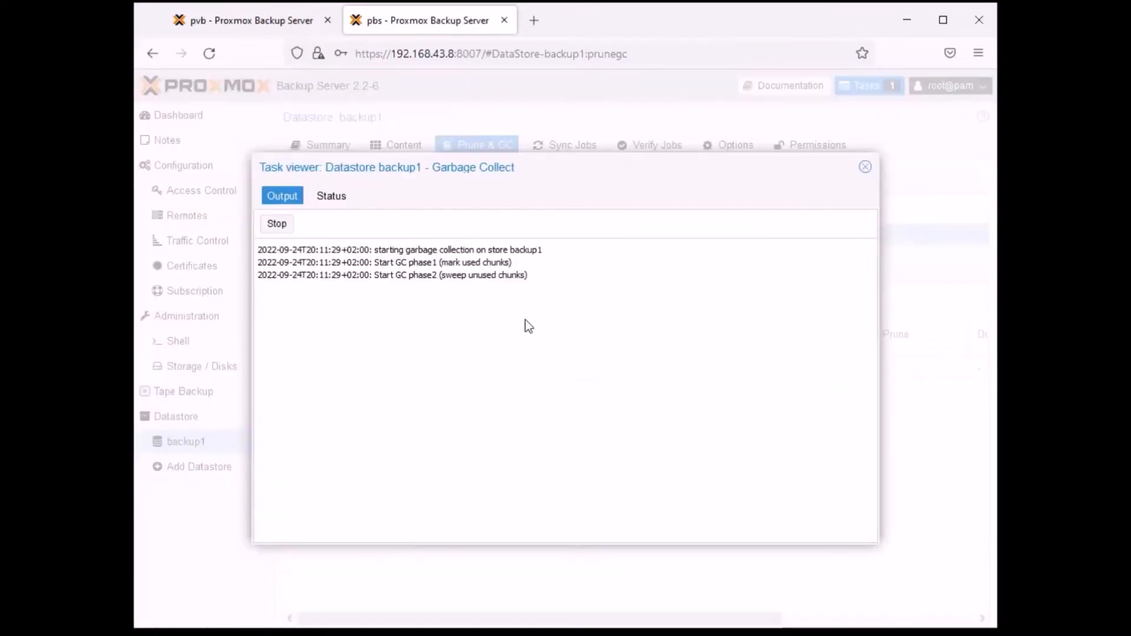
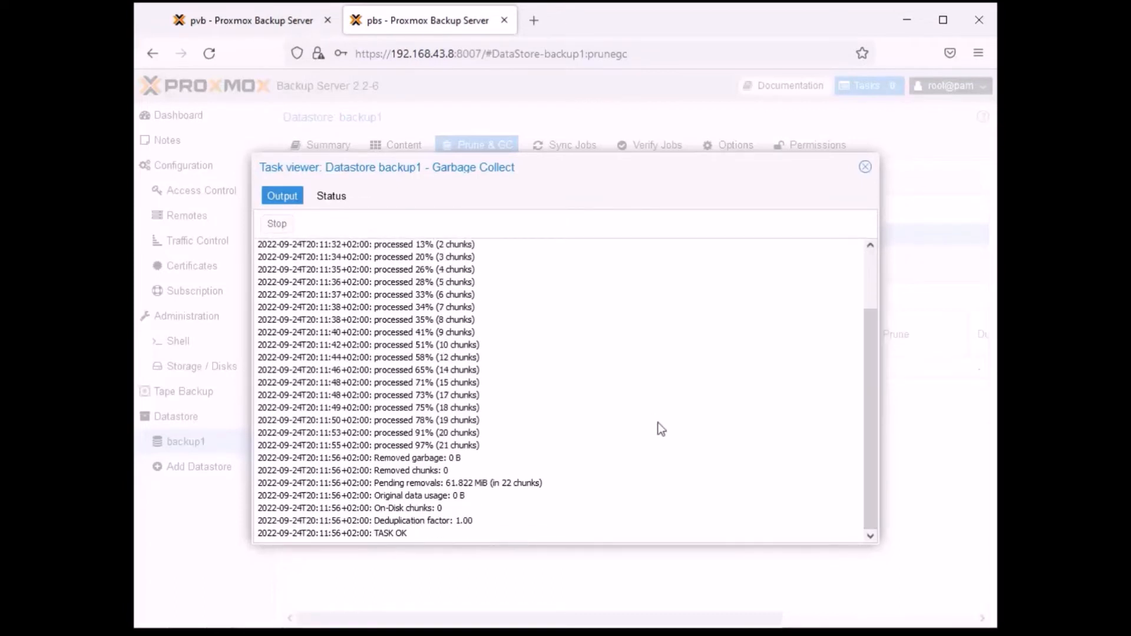
- Close the garbage collection task output and review the sync jobs and verify jobs of datastore backup1
{"action": "left_click", "coordinate": [864, 168]}
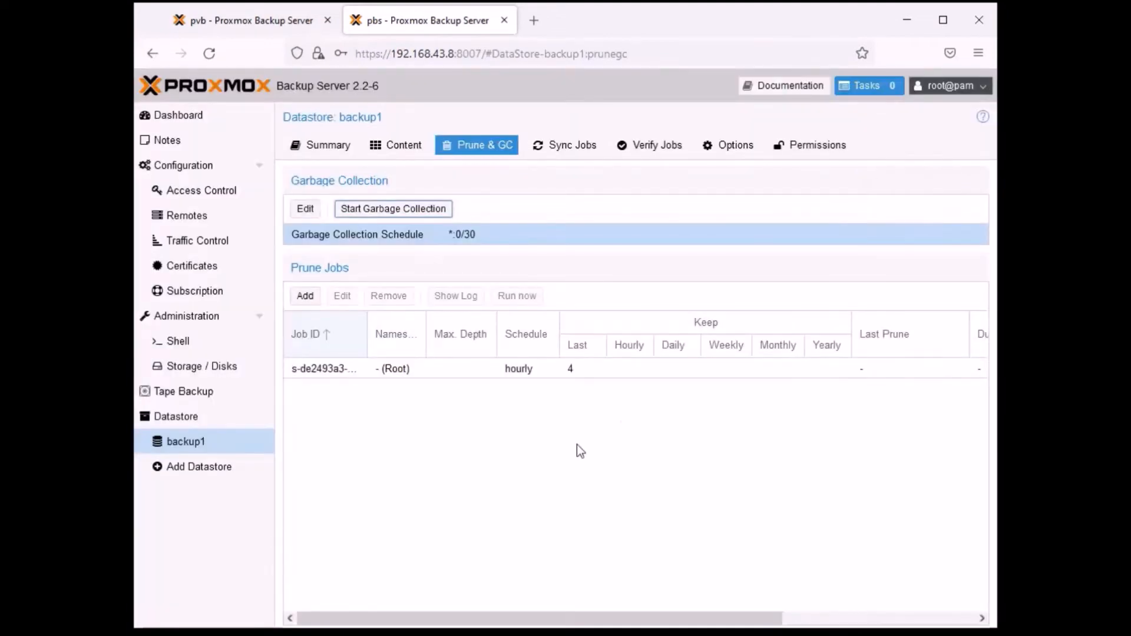
{"action": "left_click", "coordinate": [568, 146]}
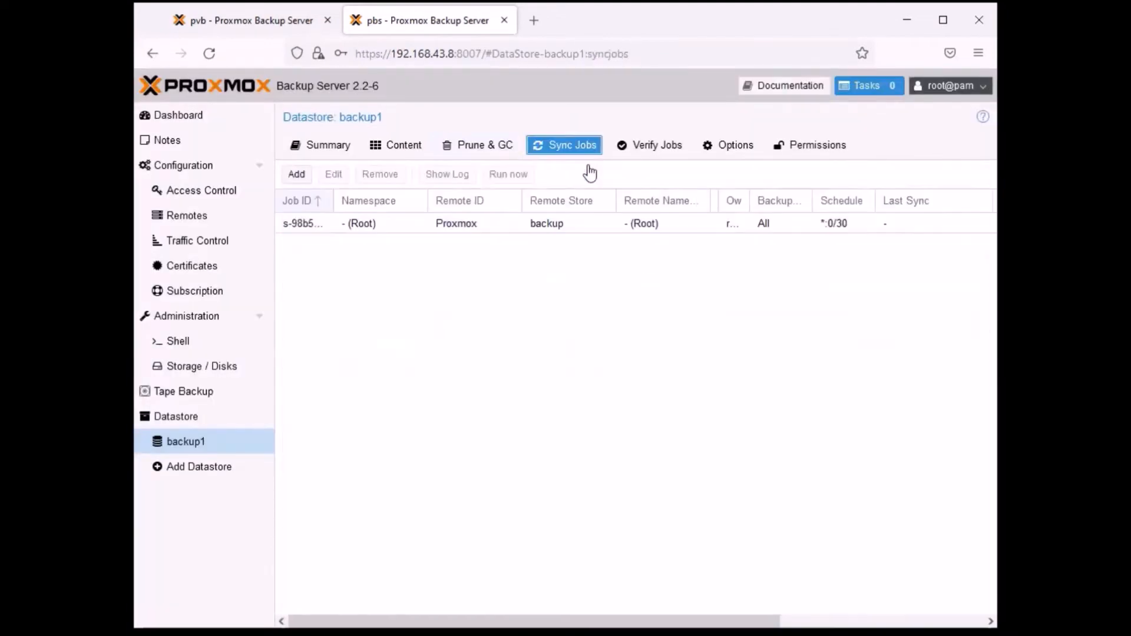
{"action": "left_click", "coordinate": [658, 148]}
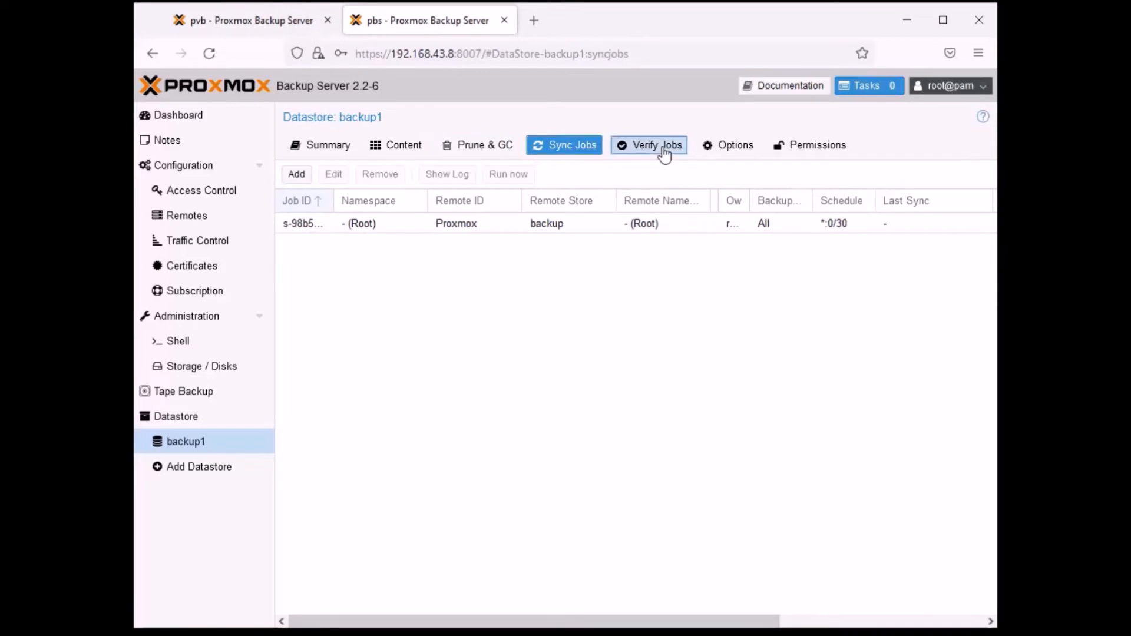
{"action": "left_click", "coordinate": [803, 333]}
- Check the available maintenance types in the options of datastore backup1 without changing the setting
{"action": "left_click", "coordinate": [730, 147]}
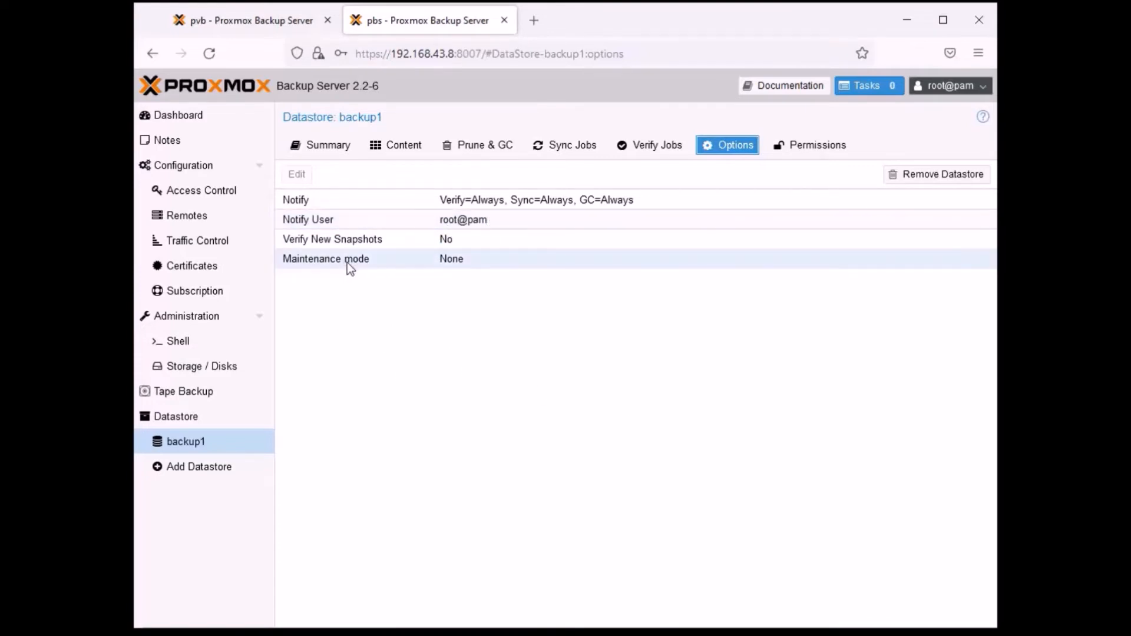
{"action": "left_click", "coordinate": [455, 262]}
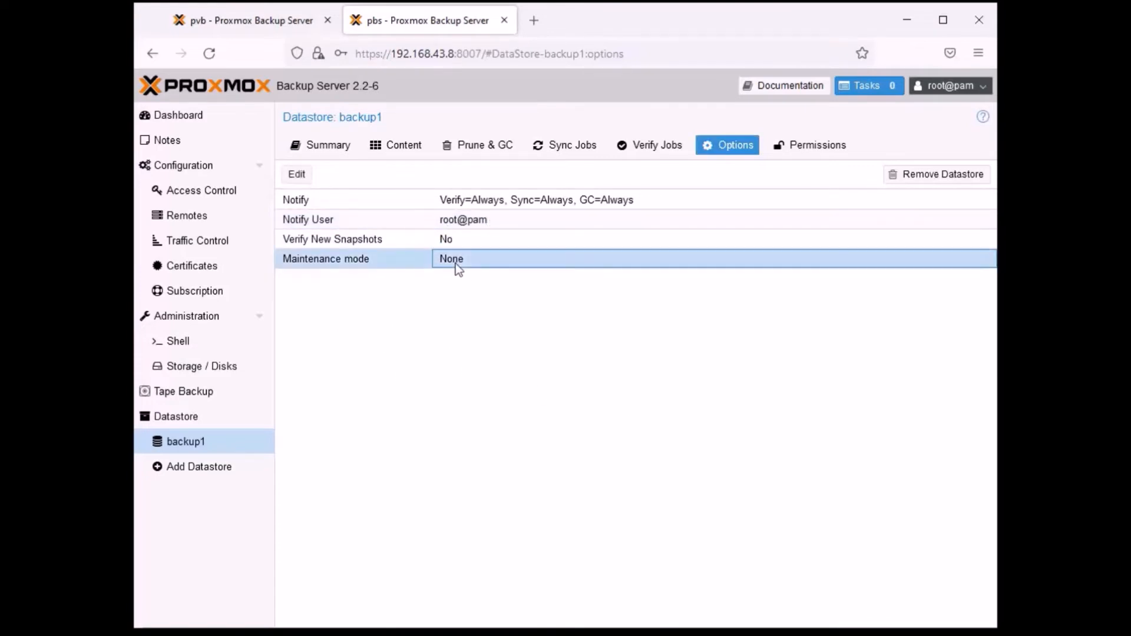
{"action": "left_click", "coordinate": [296, 174]}
{"action": "left_click", "coordinate": [720, 340]}
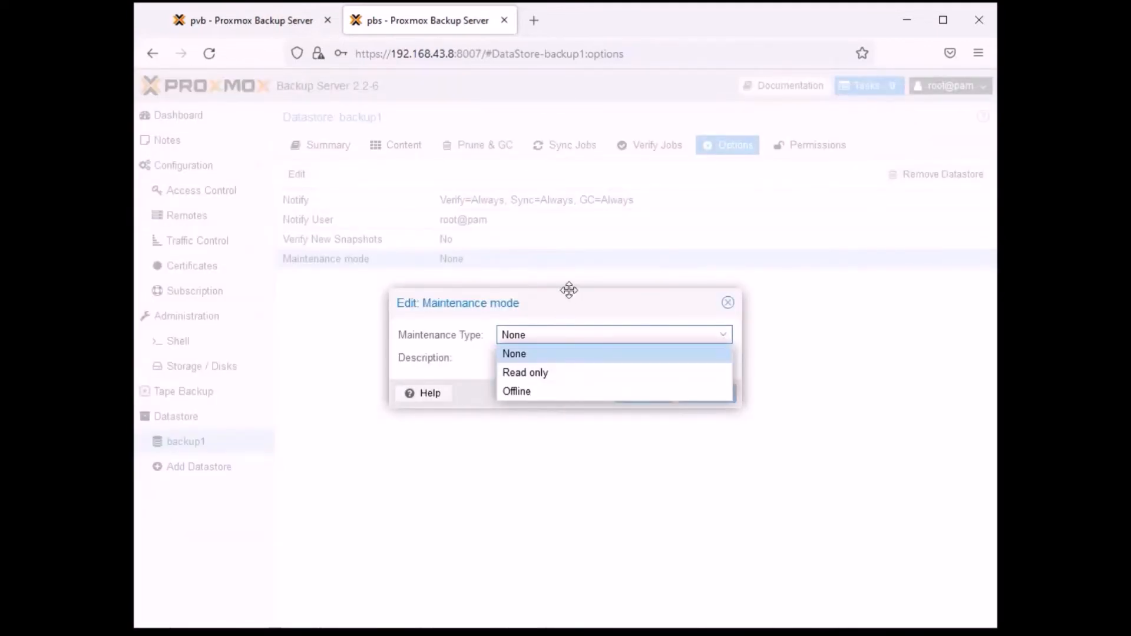
{"action": "left_click", "coordinate": [728, 302]}
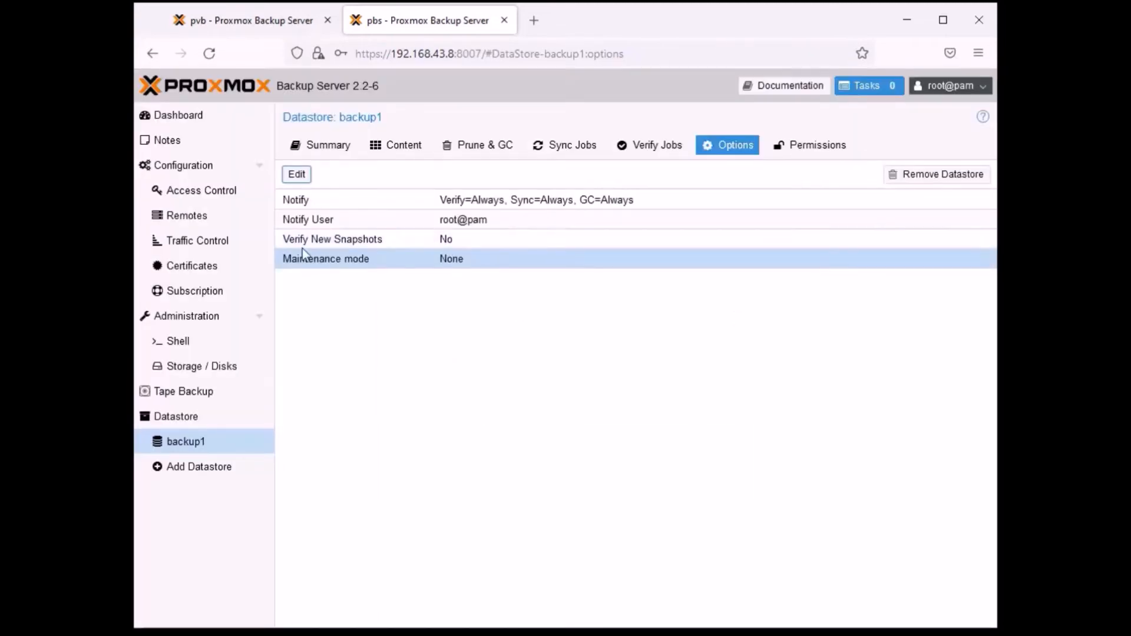
- Add a user permission on /datastore/backup1 for root@pam with the Admin role
{"action": "left_click", "coordinate": [816, 148]}
{"action": "left_click", "coordinate": [315, 176]}
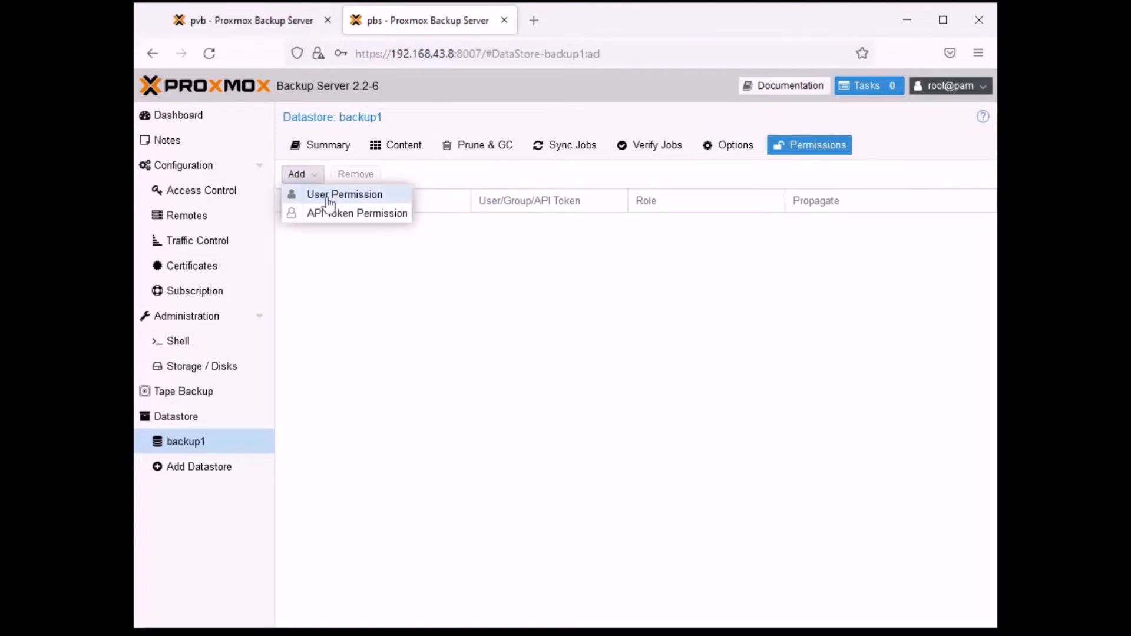
{"action": "left_click", "coordinate": [323, 193]}
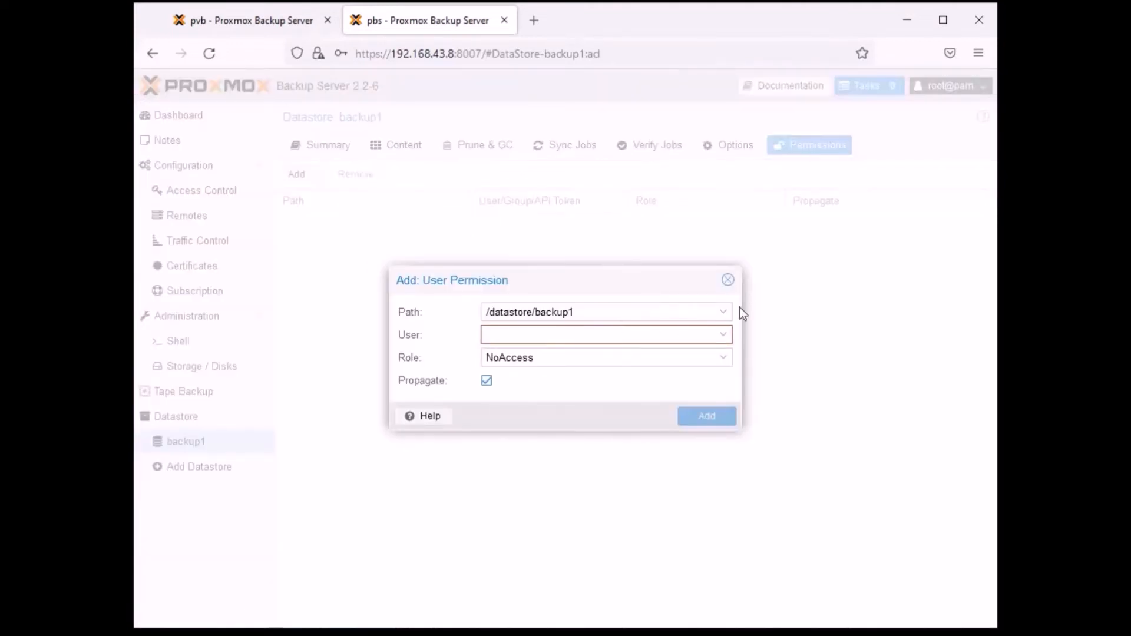
{"action": "left_click", "coordinate": [724, 335]}
{"action": "left_click", "coordinate": [676, 378]}
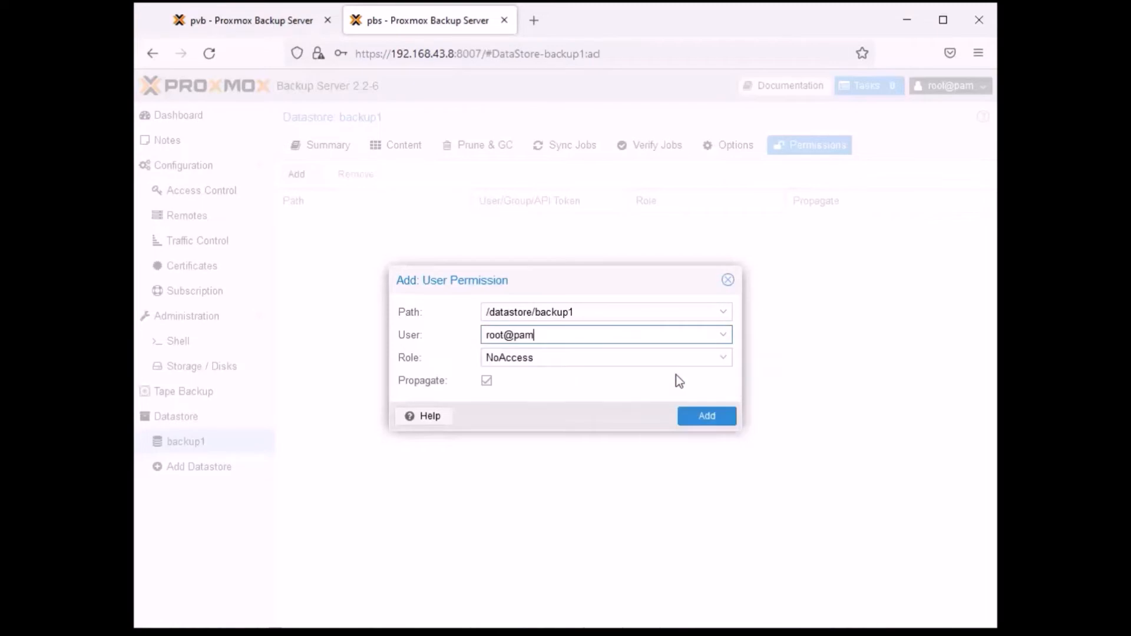
{"action": "left_click", "coordinate": [724, 357]}
{"action": "left_click", "coordinate": [683, 429]}
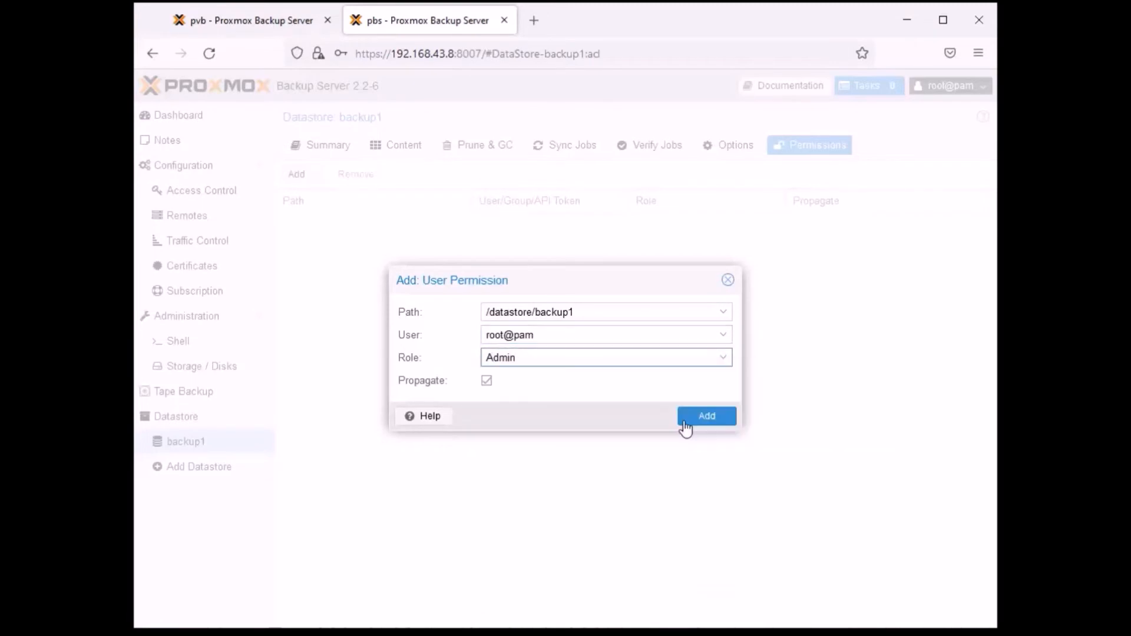
{"action": "left_click", "coordinate": [704, 417]}
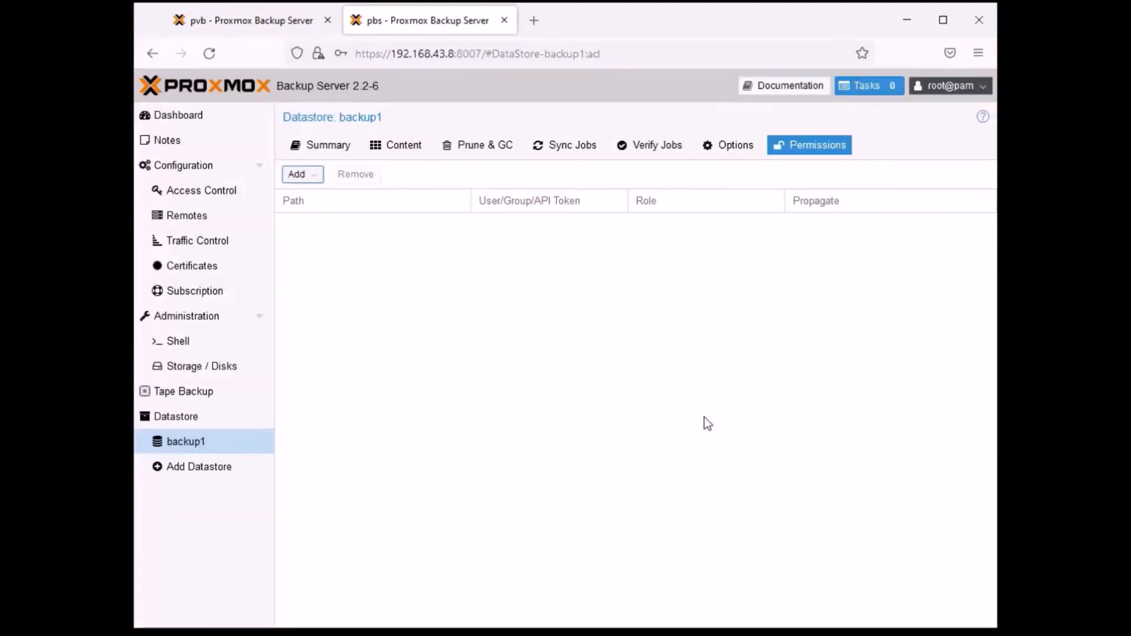
- Review the options, verify, sync and prune jobs, content and summary of datastore backup1
{"action": "left_click", "coordinate": [728, 154]}
{"action": "left_click", "coordinate": [660, 151]}
{"action": "left_click", "coordinate": [572, 153]}
{"action": "left_click", "coordinate": [511, 154]}
{"action": "left_click", "coordinate": [382, 148]}
{"action": "left_click", "coordinate": [315, 148]}
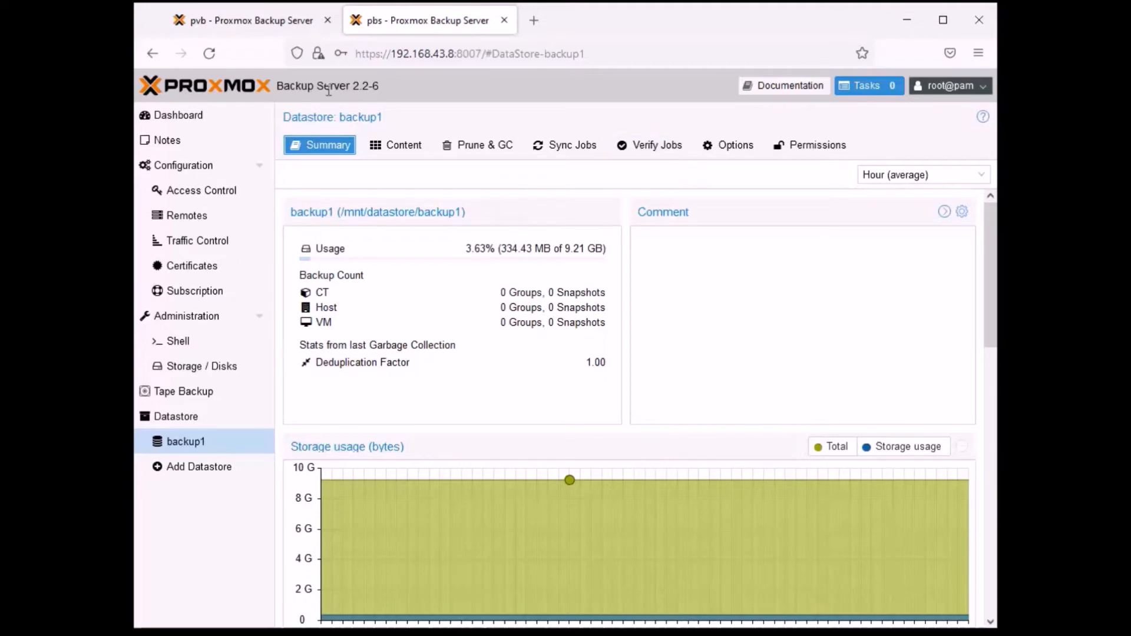
{"action": "left_click", "coordinate": [536, 20]}
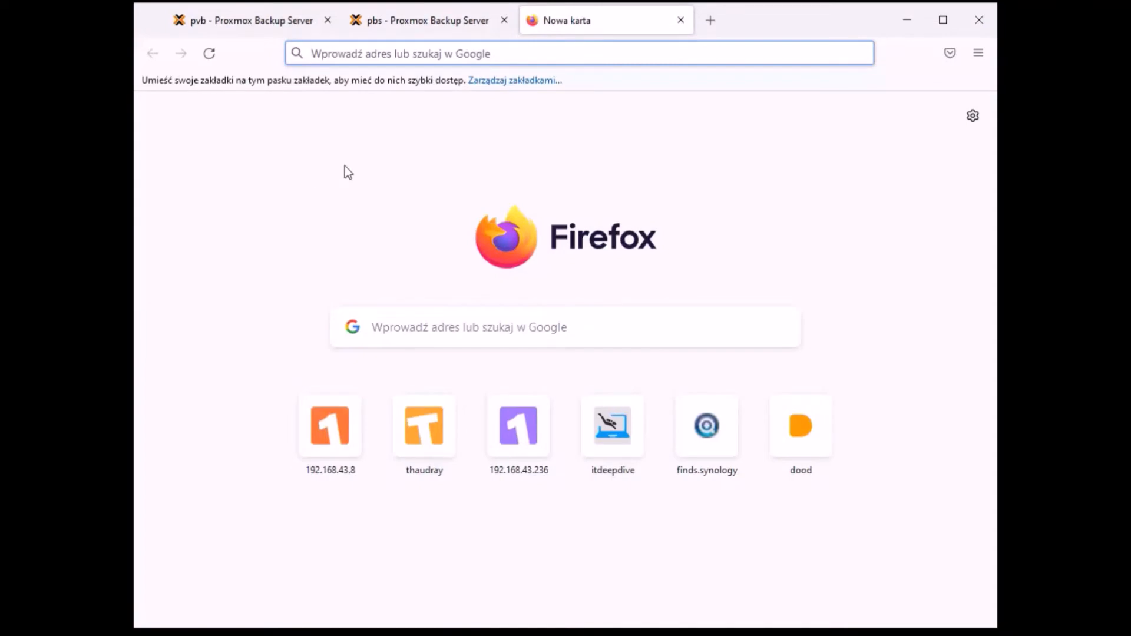
{"action": "type", "text": "https://192.168.43."}
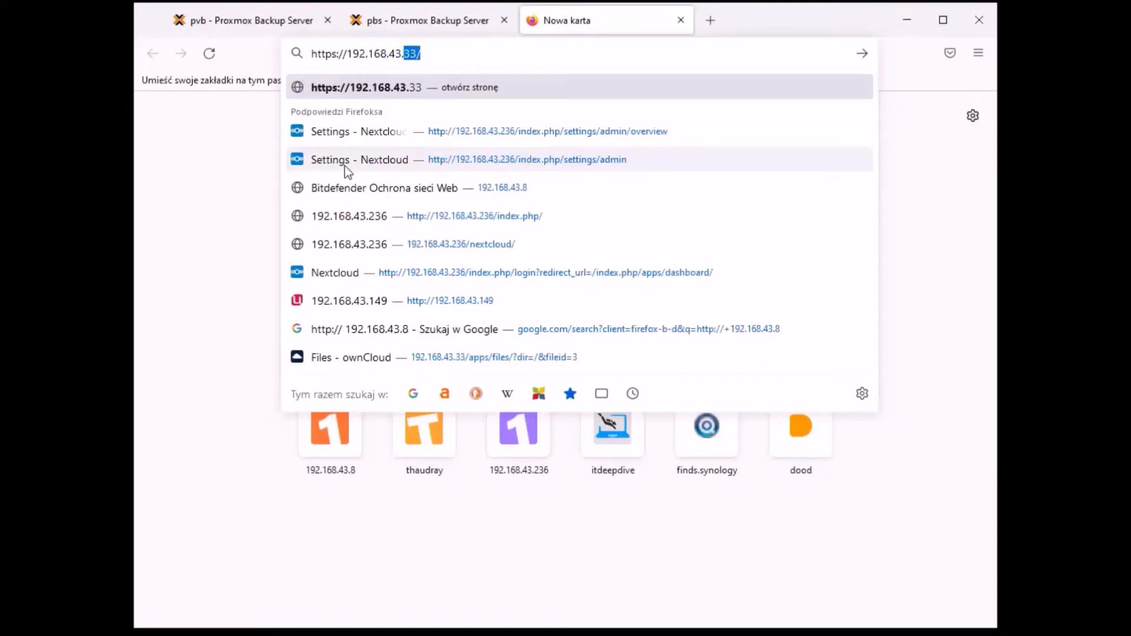
{"action": "key", "text": "BackSpace"}
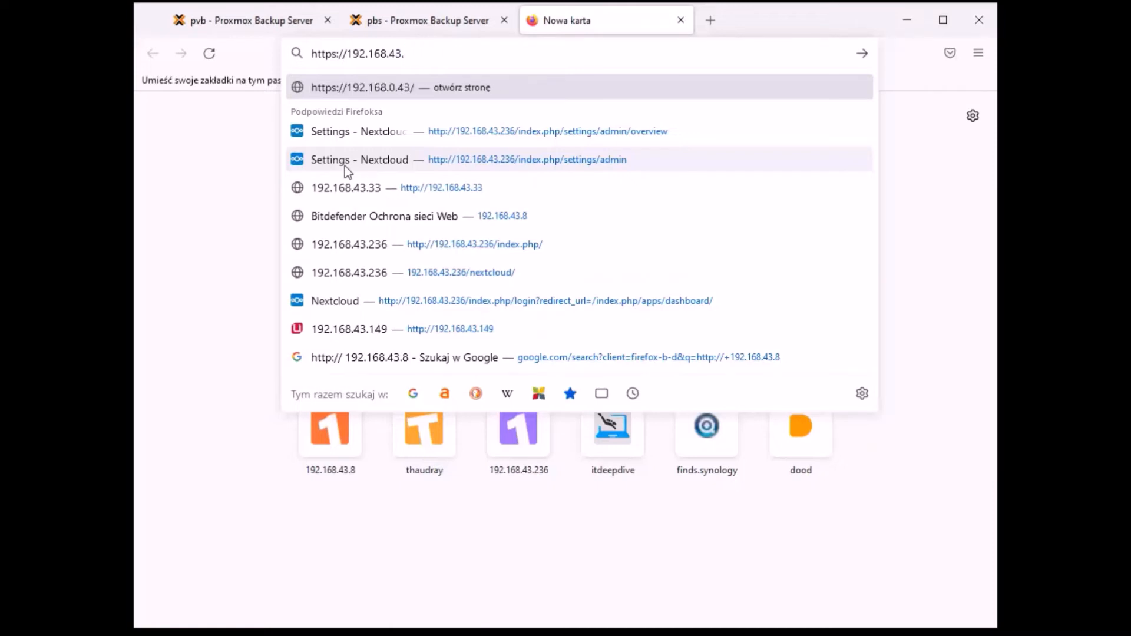
{"action": "type", "text": "236"}
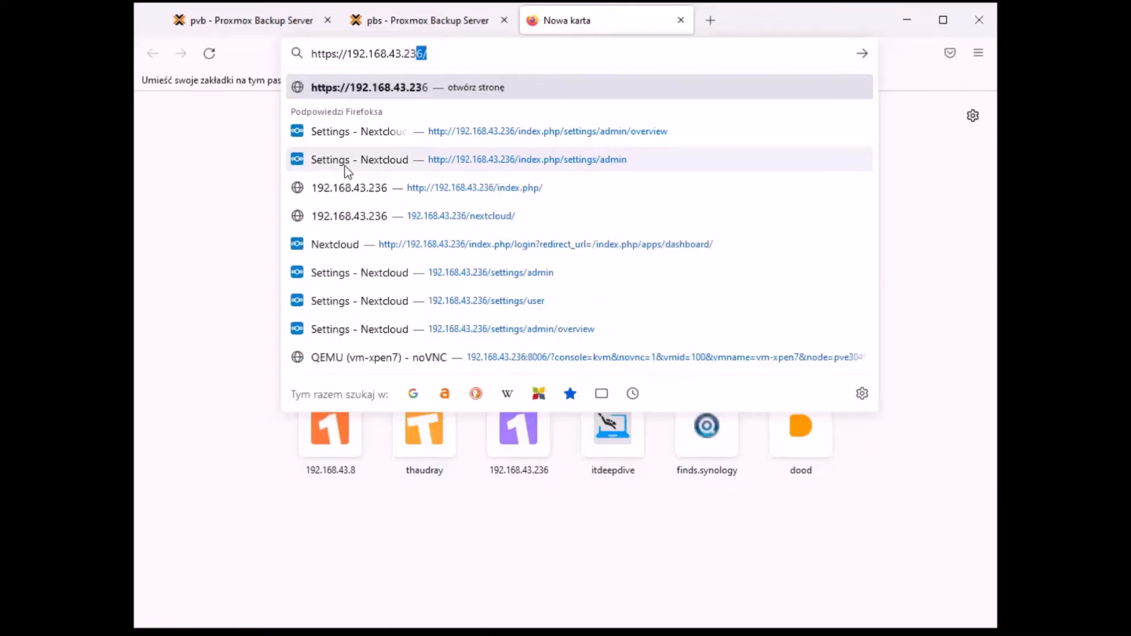
{"action": "type", "text": ":"}
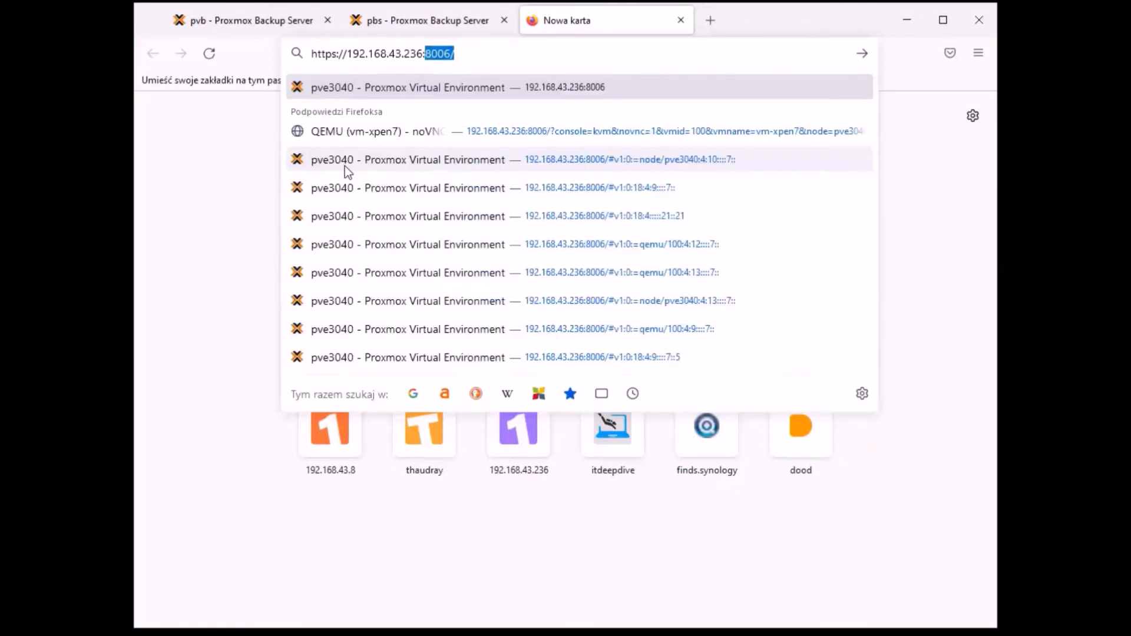
{"action": "type", "text": "8006"}
{"action": "key", "text": "Return"}
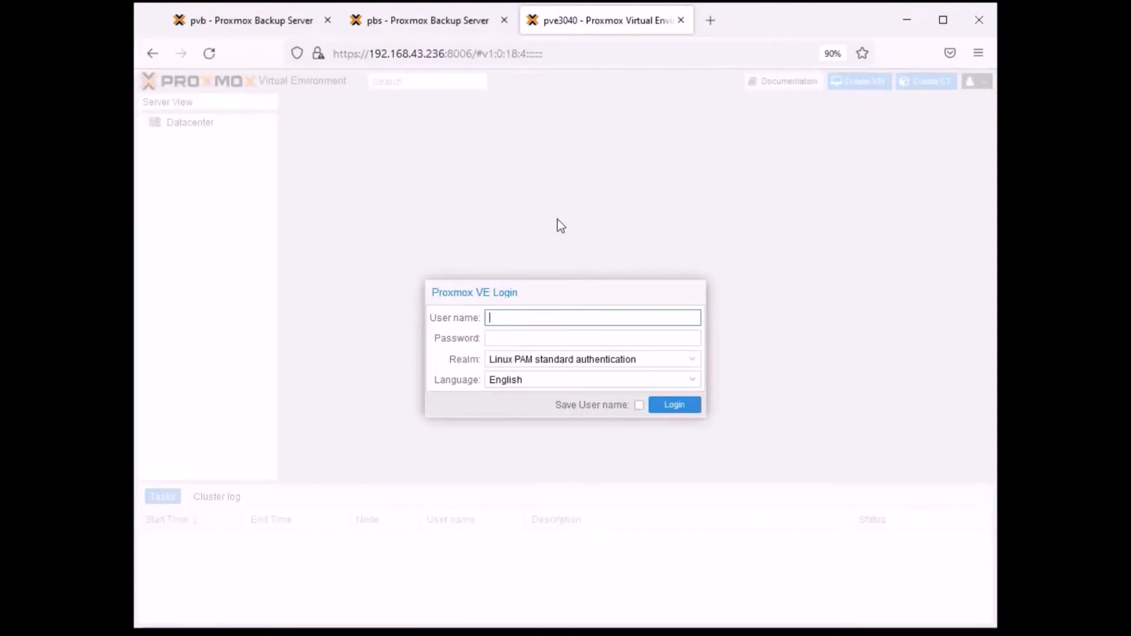
- Log in to Proxmox VE as root with the account password and dismiss the subscription notice
{"action": "type", "text": "root"}
{"action": "key", "text": "Tab"}
{"action": "type", "text": "••••••••••••"}
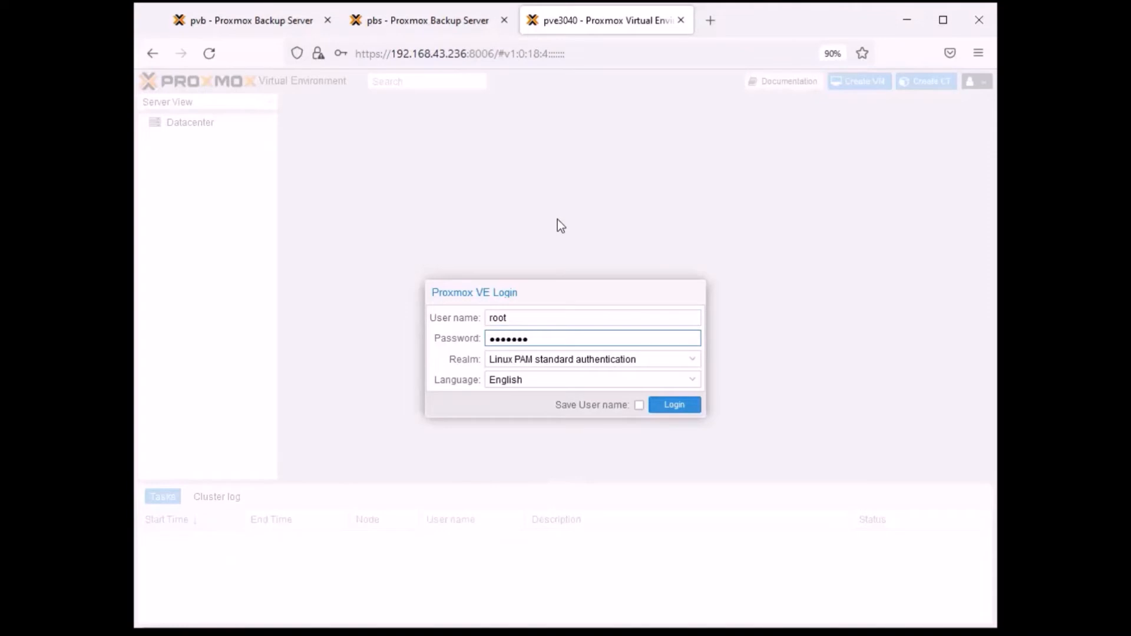
{"action": "key", "text": "Return"}
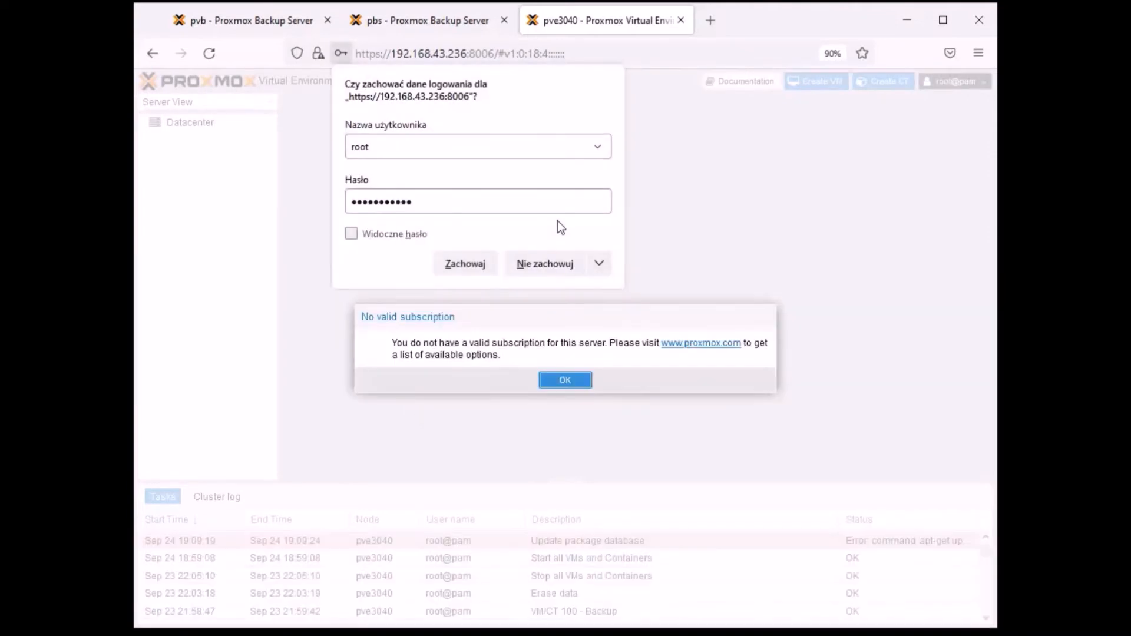
{"action": "left_click", "coordinate": [576, 383]}
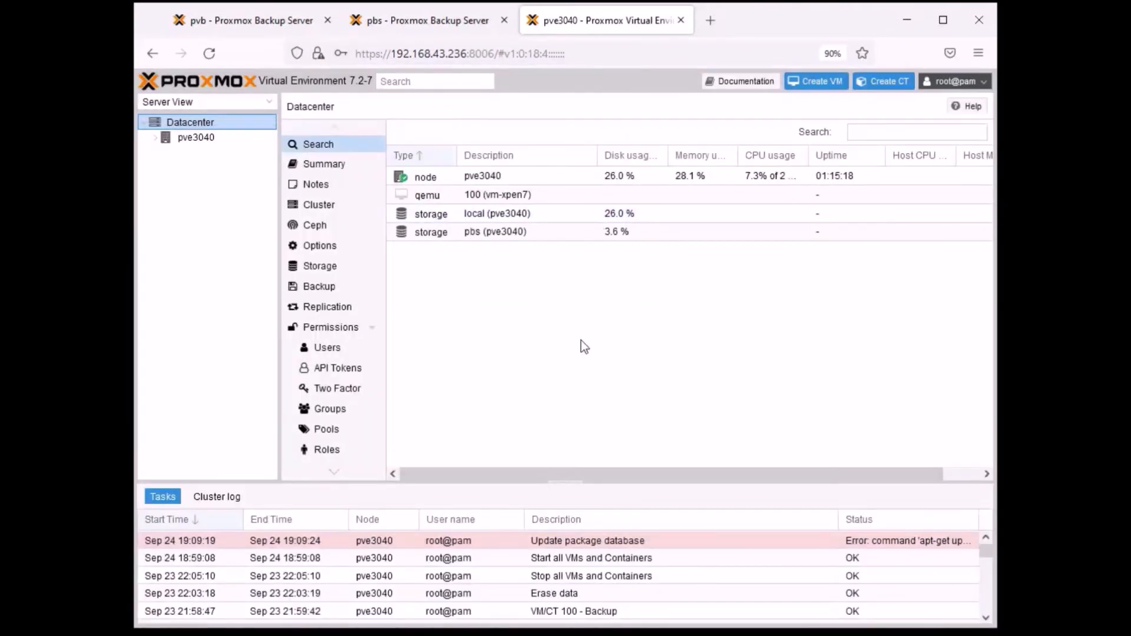
- Expand node pve3040 and view the summaries of virtual machine 100 (vm-xpen7) and storage pbs
{"action": "left_click", "coordinate": [155, 138]}
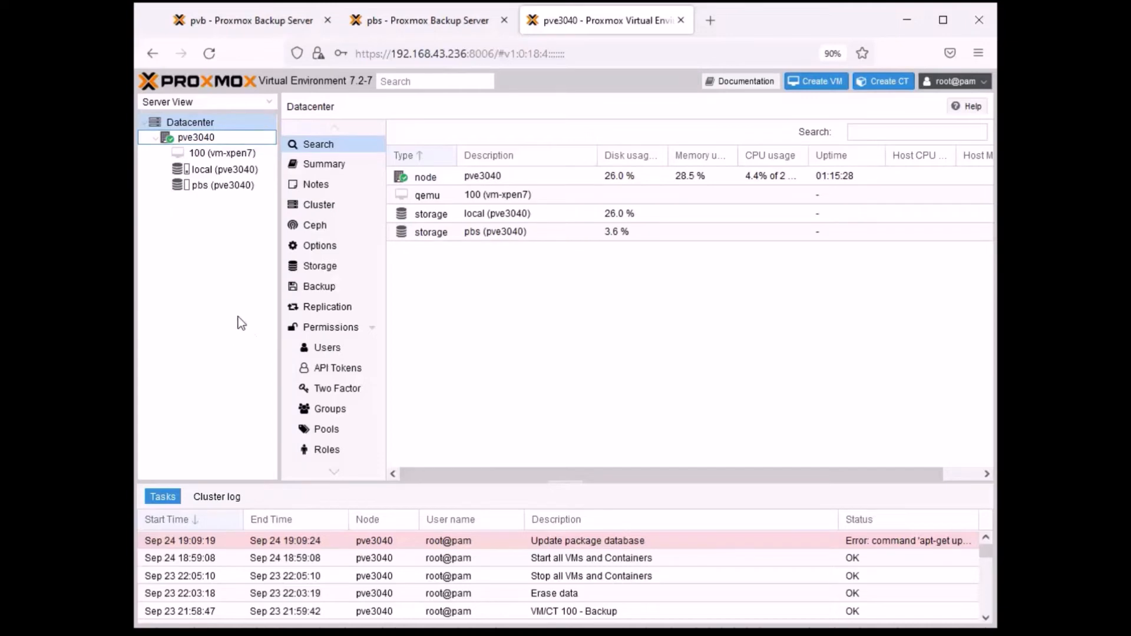
{"action": "left_click", "coordinate": [209, 152]}
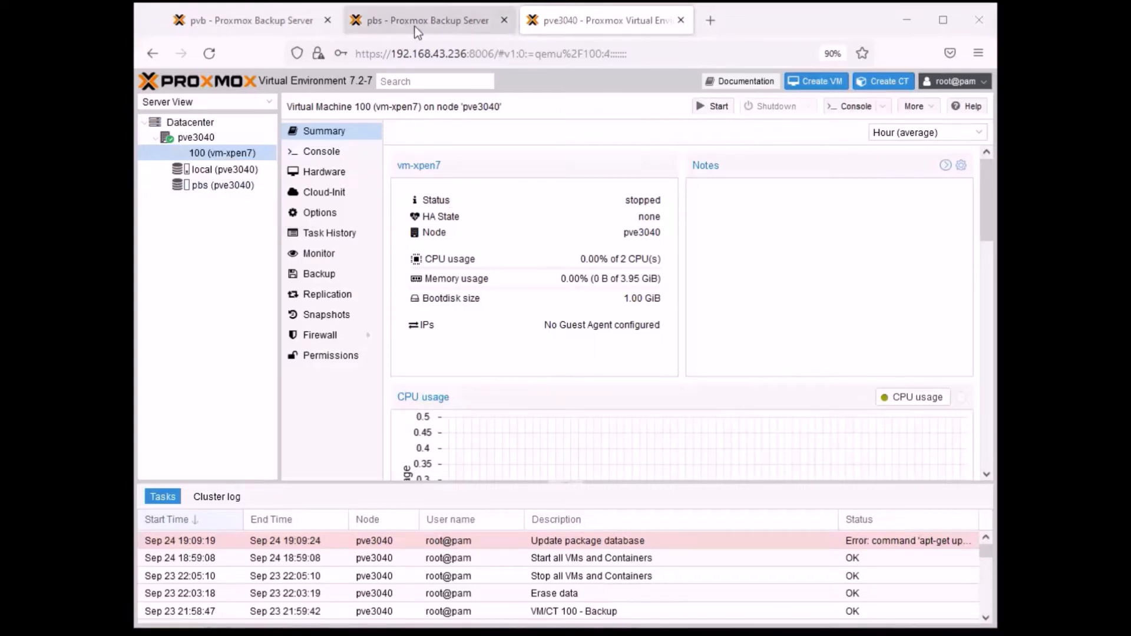
{"action": "left_click", "coordinate": [224, 186]}
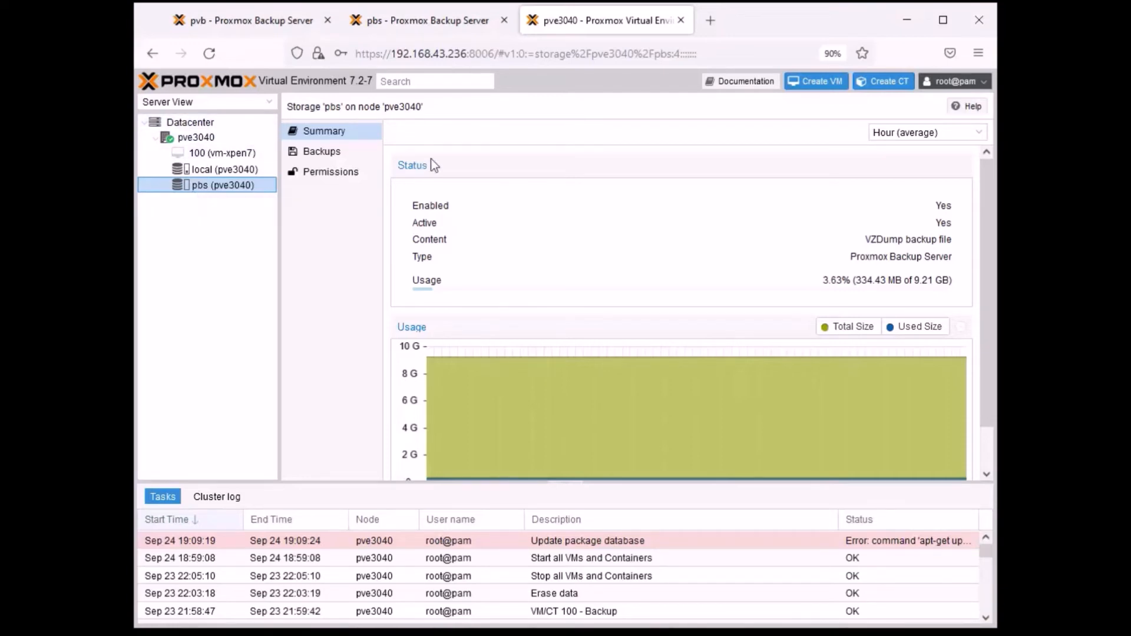
- Start creating a datacenter backup job and set its node to pve3040
{"action": "left_click", "coordinate": [202, 125]}
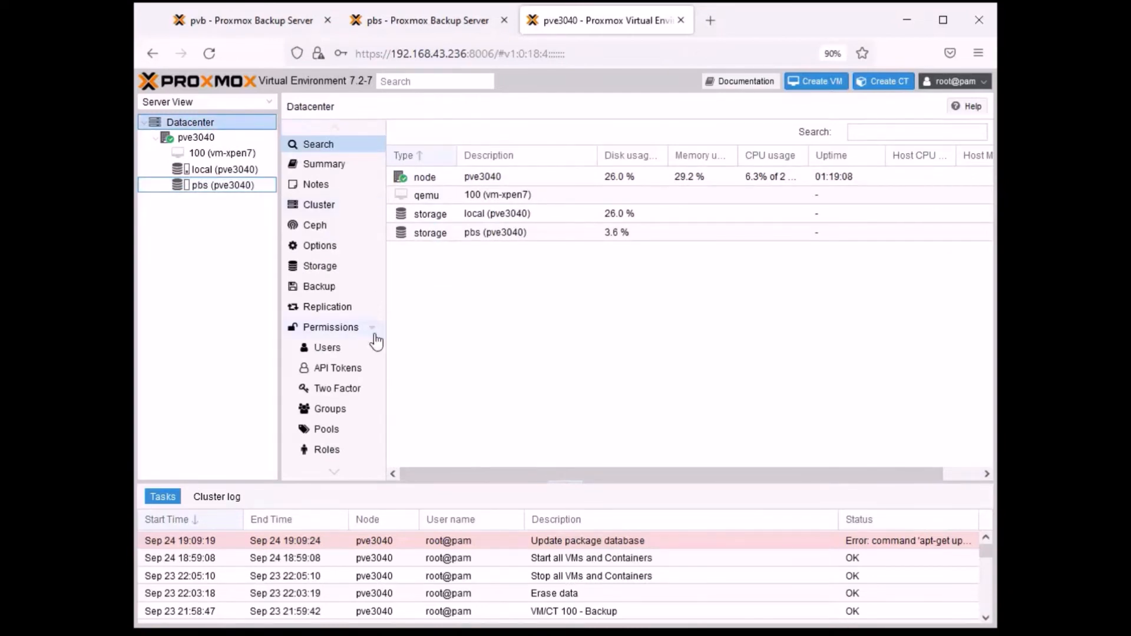
{"action": "left_click", "coordinate": [320, 288]}
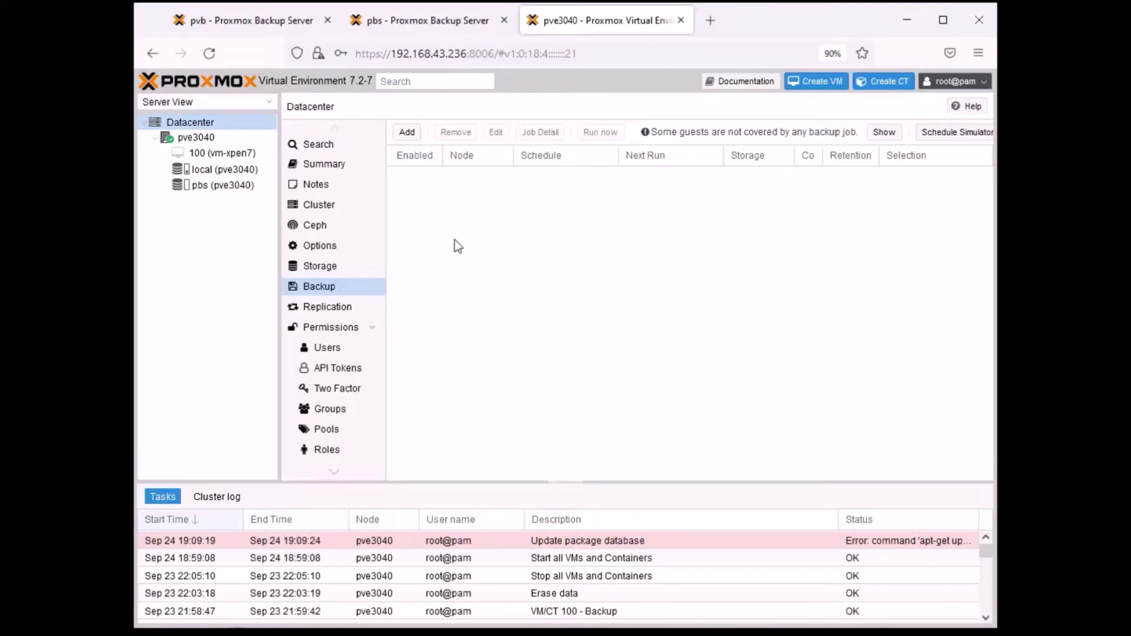
{"action": "left_click", "coordinate": [408, 131]}
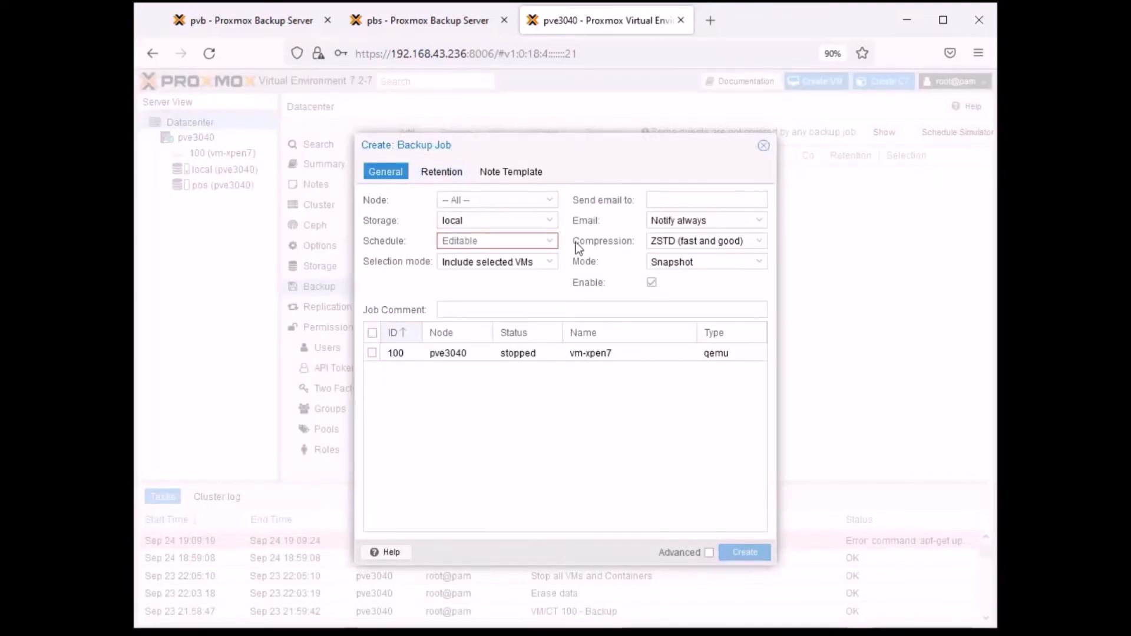
{"action": "left_click", "coordinate": [550, 201]}
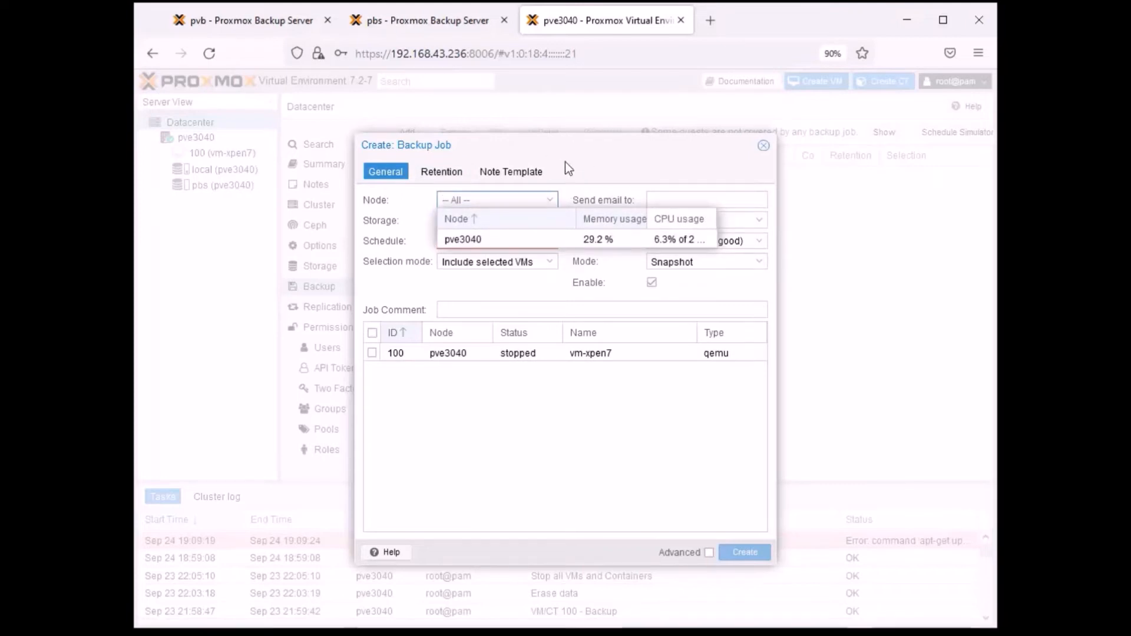
{"action": "left_click", "coordinate": [478, 242]}
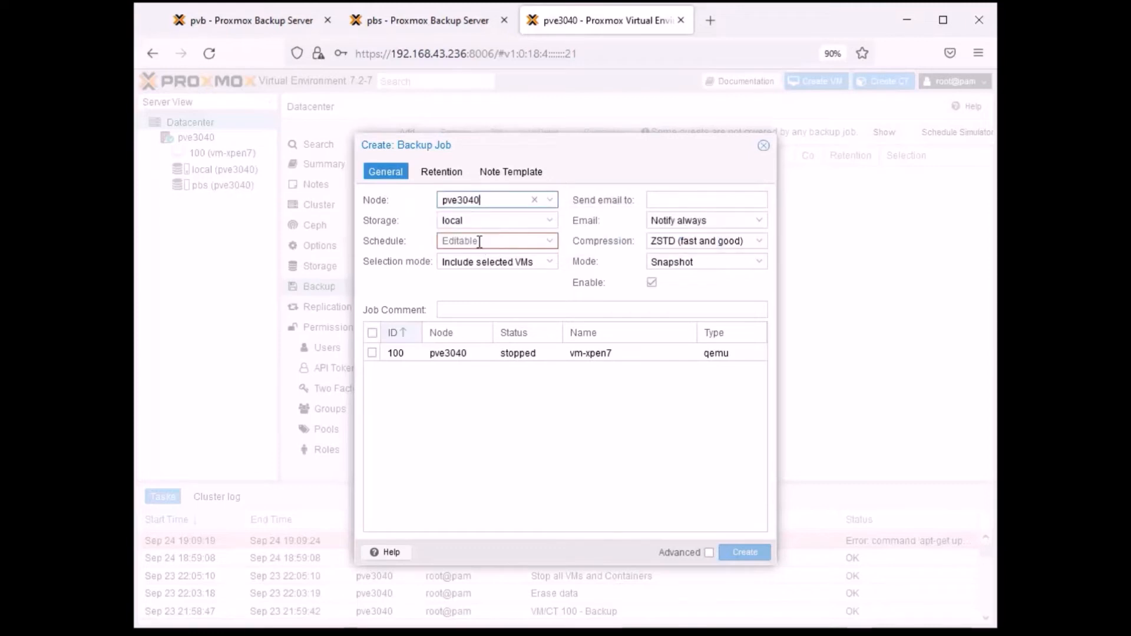
- Look at the pbs and pvb backup server pages, and return to the backup job form on pve3040
{"action": "left_click", "coordinate": [423, 25]}
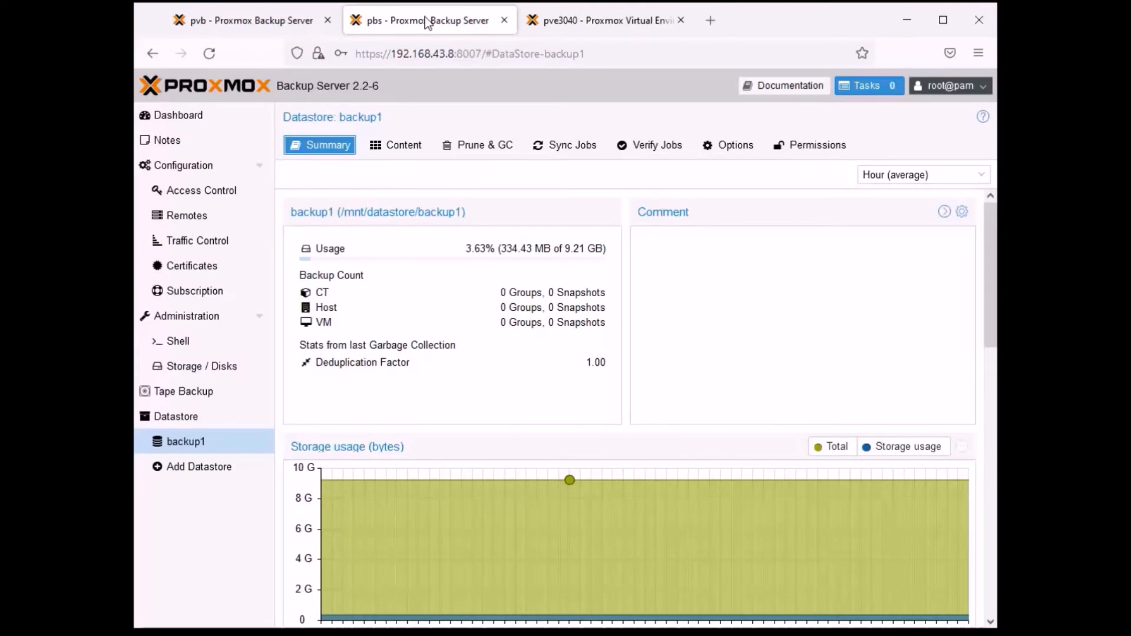
{"action": "left_click", "coordinate": [293, 15]}
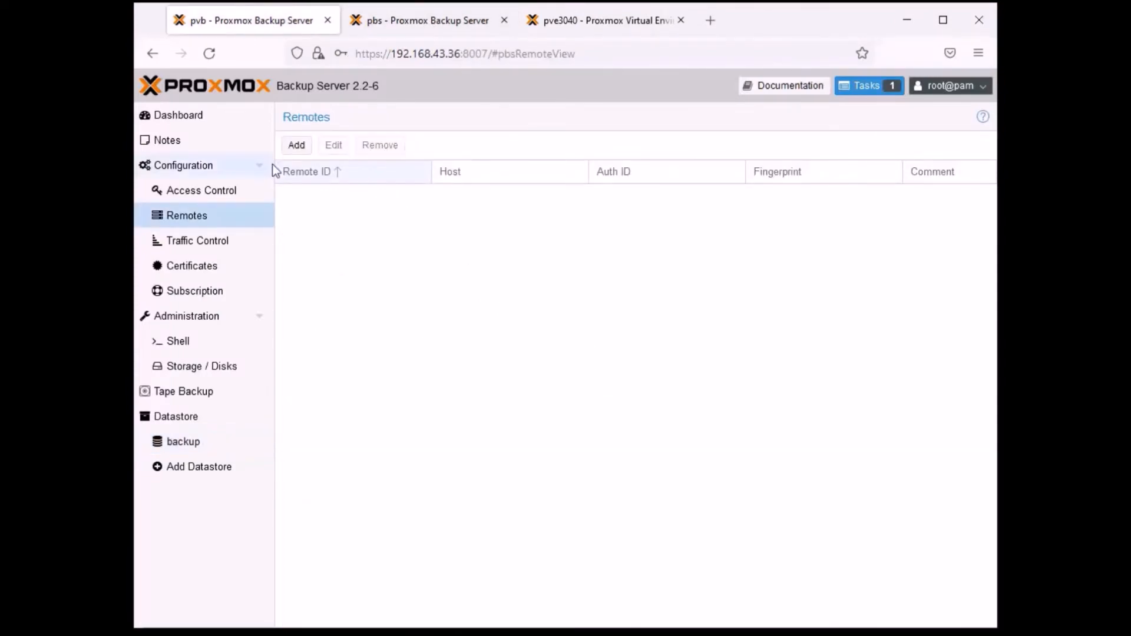
{"action": "left_click", "coordinate": [599, 21]}
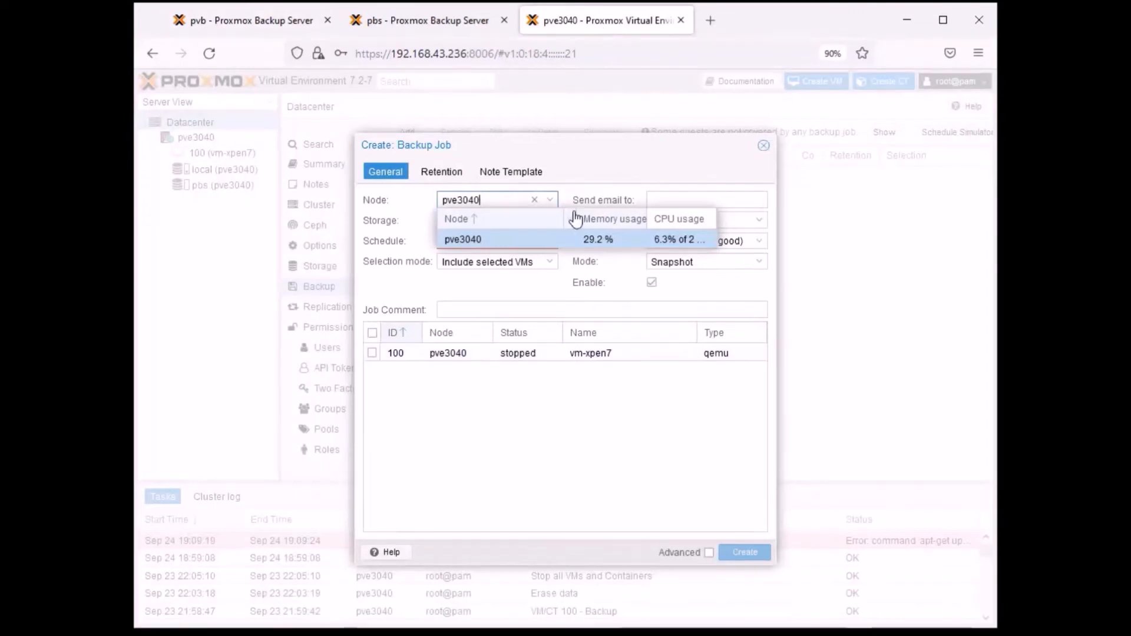
{"action": "left_click", "coordinate": [571, 239]}
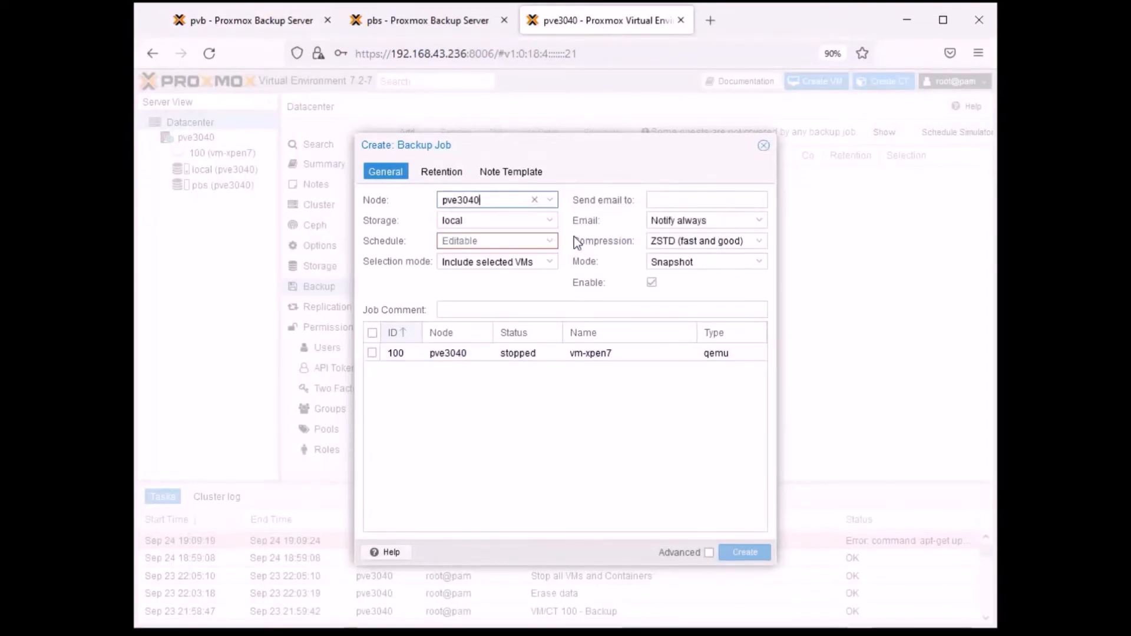
{"action": "left_click", "coordinate": [547, 222]}
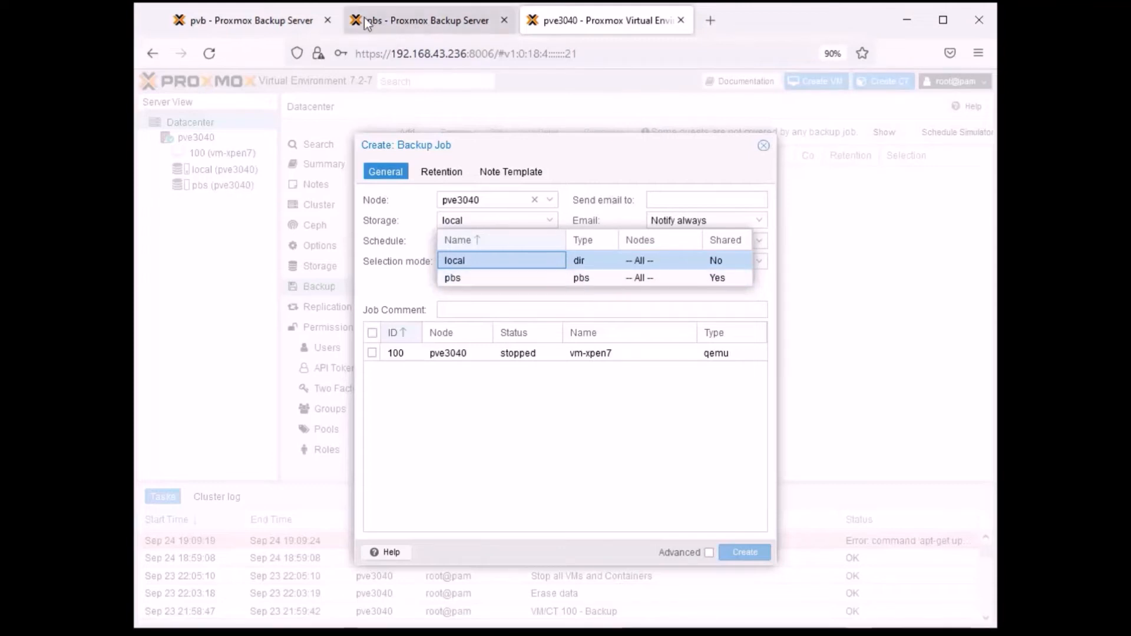
{"action": "left_click", "coordinate": [472, 280]}
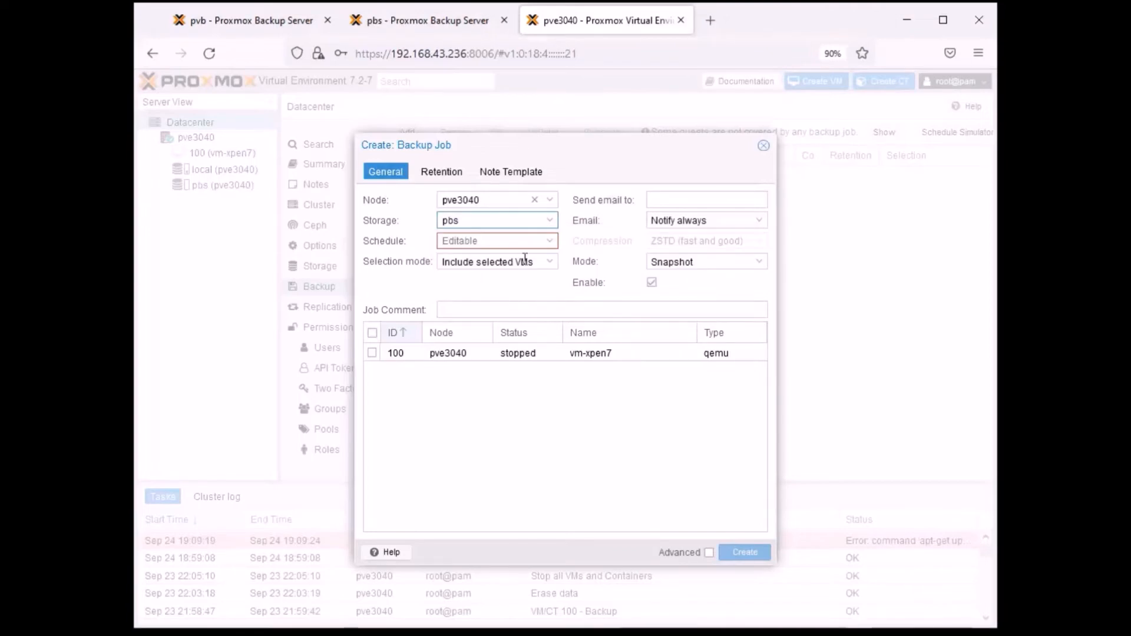
{"action": "left_click", "coordinate": [551, 242]}
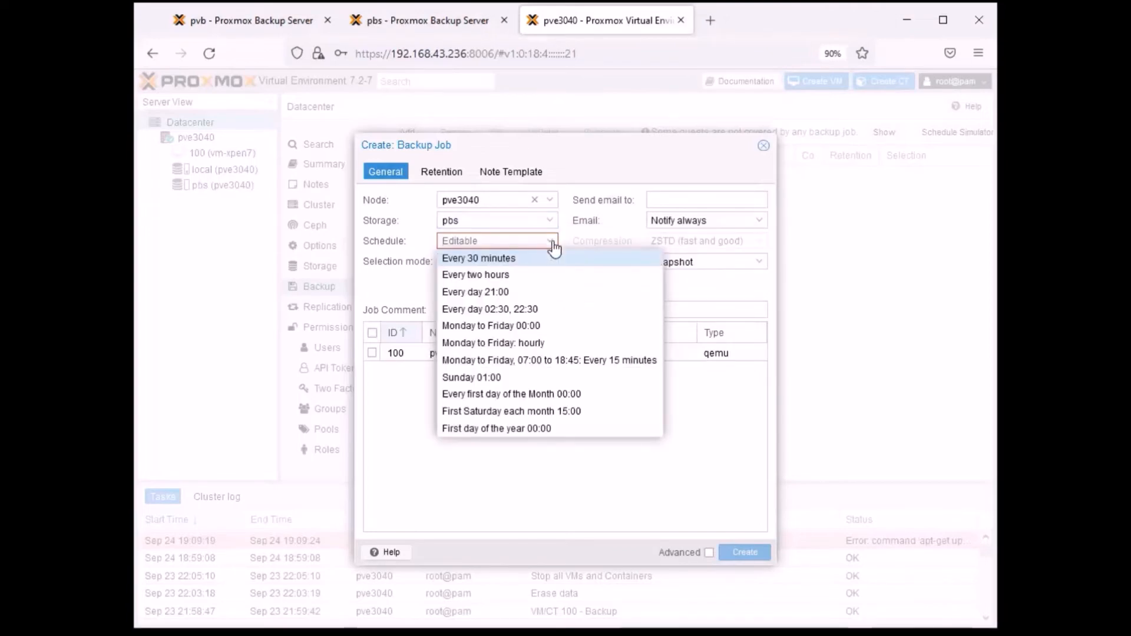
{"action": "left_click", "coordinate": [552, 242]}
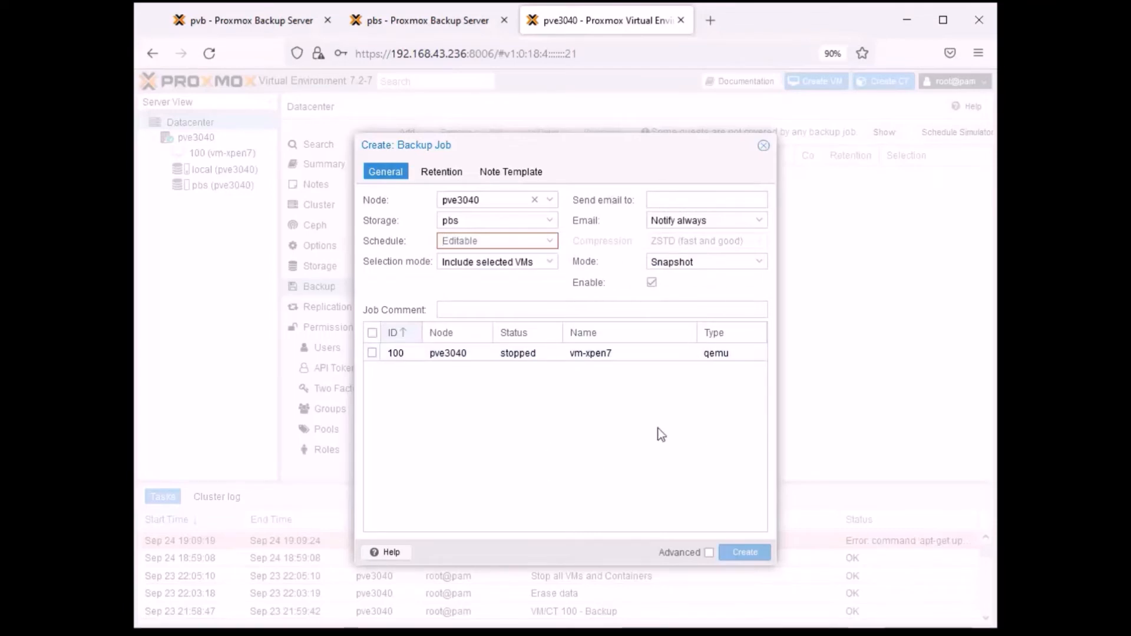
{"action": "mouse_move", "coordinate": [518, 147]}
{"action": "left_mouse_down"}
{"action": "mouse_move", "coordinate": [565, 153]}
{"action": "mouse_move", "coordinate": [523, 150]}
{"action": "left_mouse_up"}
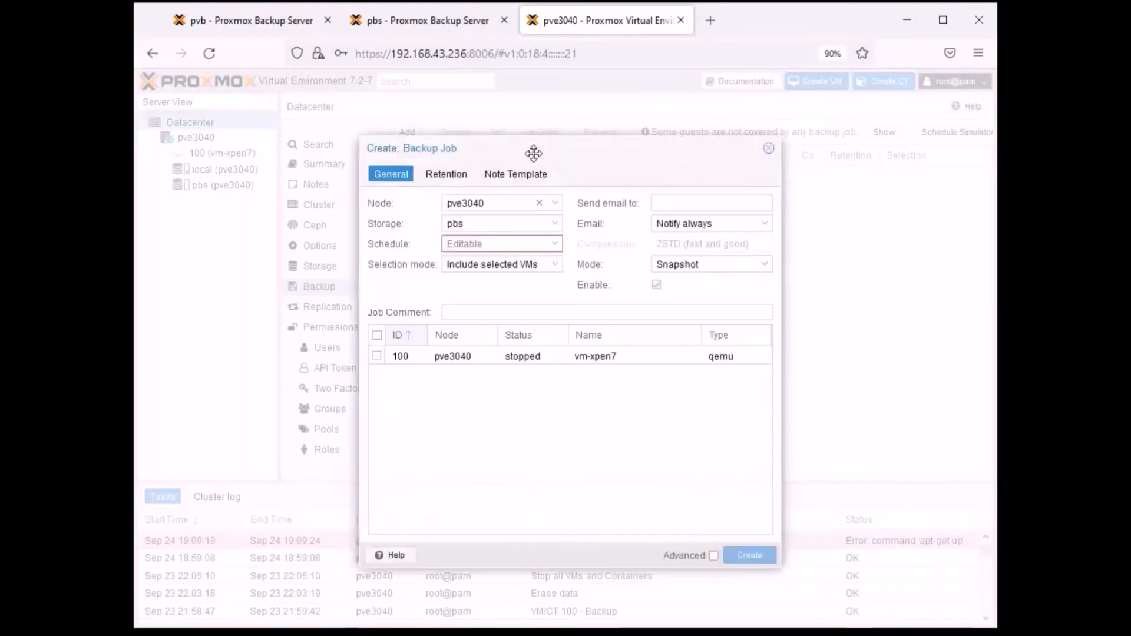
{"action": "left_click", "coordinate": [769, 148]}
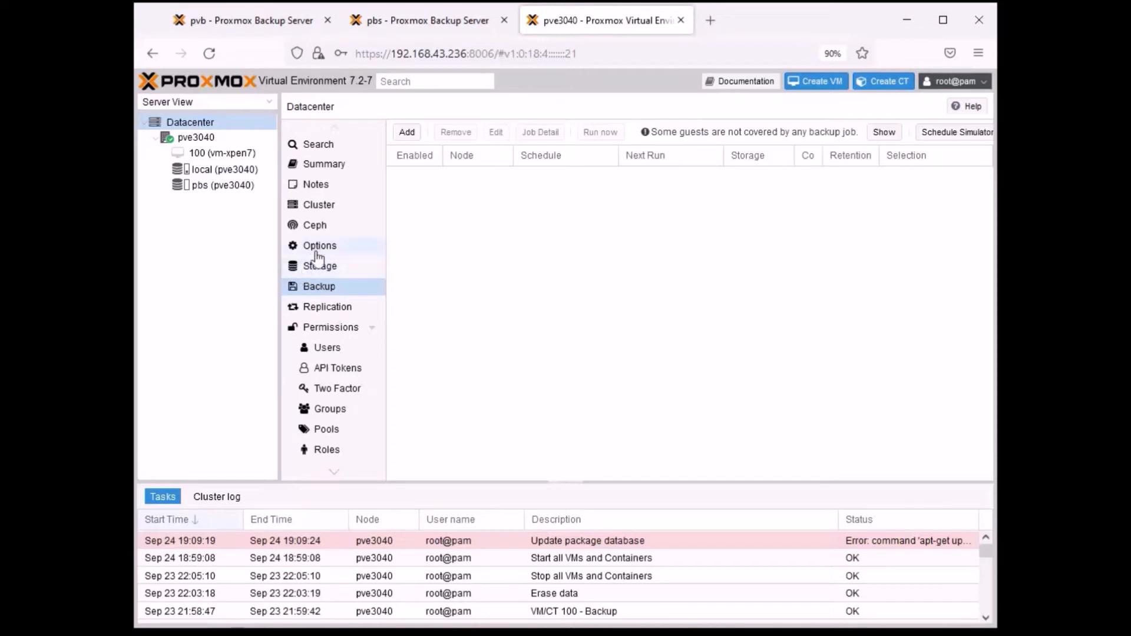
- View the summaries of storage pbs and virtual machine 100 (vm-xpen7) on node pve3040
{"action": "left_click", "coordinate": [211, 185]}
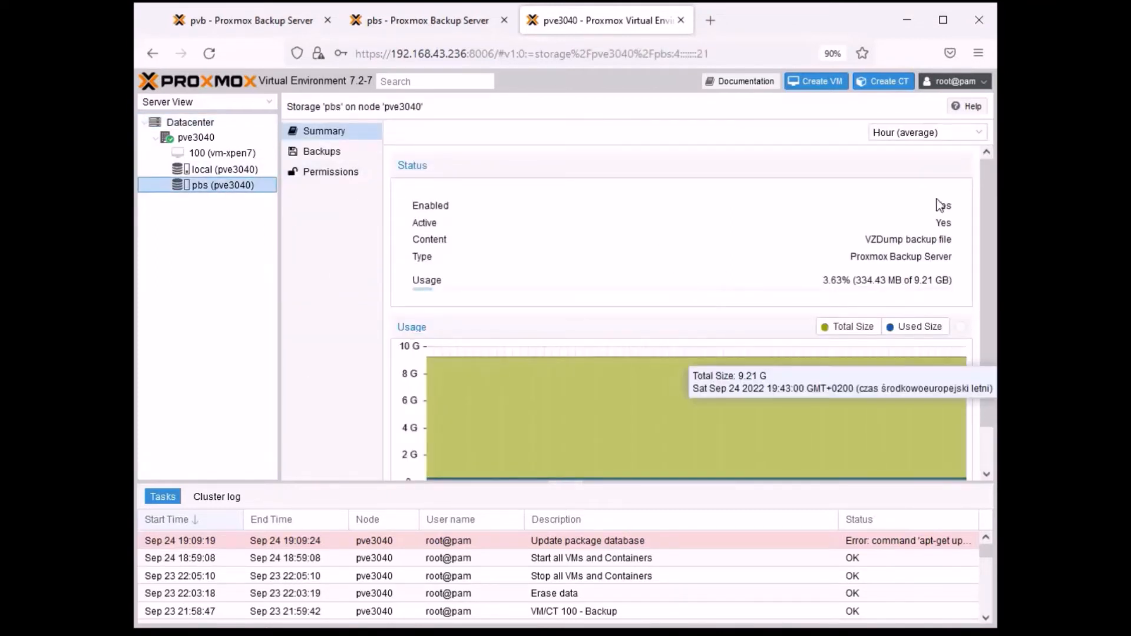
{"action": "scroll", "coordinate": [635, 318], "scroll_direction": "down", "scroll_amount": 2}
{"action": "scroll", "coordinate": [635, 318], "scroll_direction": "up", "scroll_amount": 2}
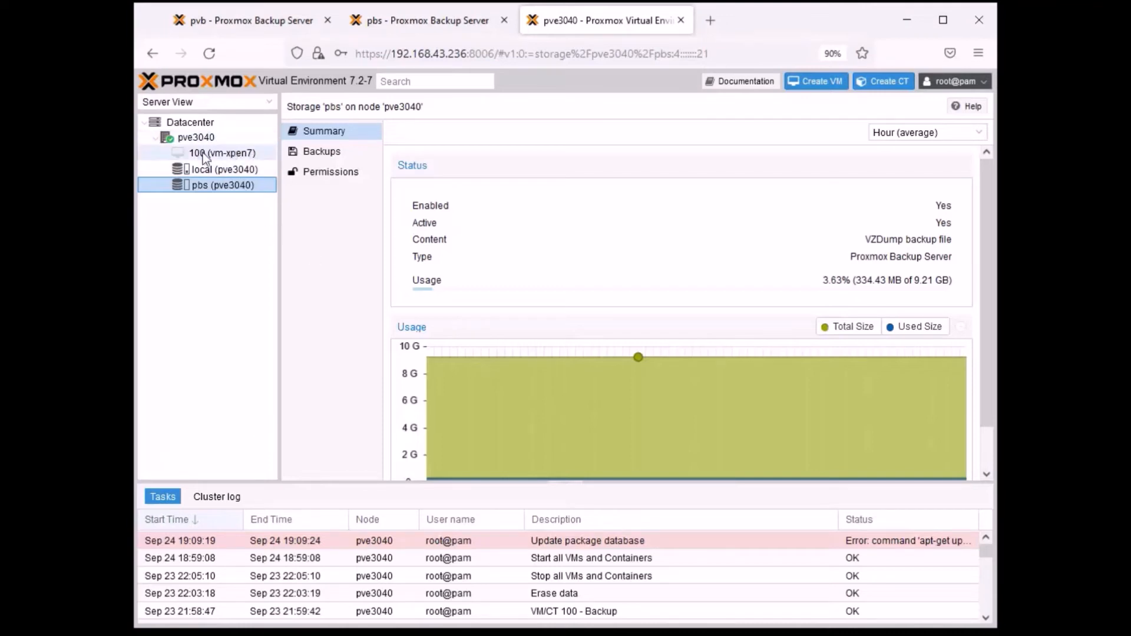
{"action": "left_click", "coordinate": [224, 154]}
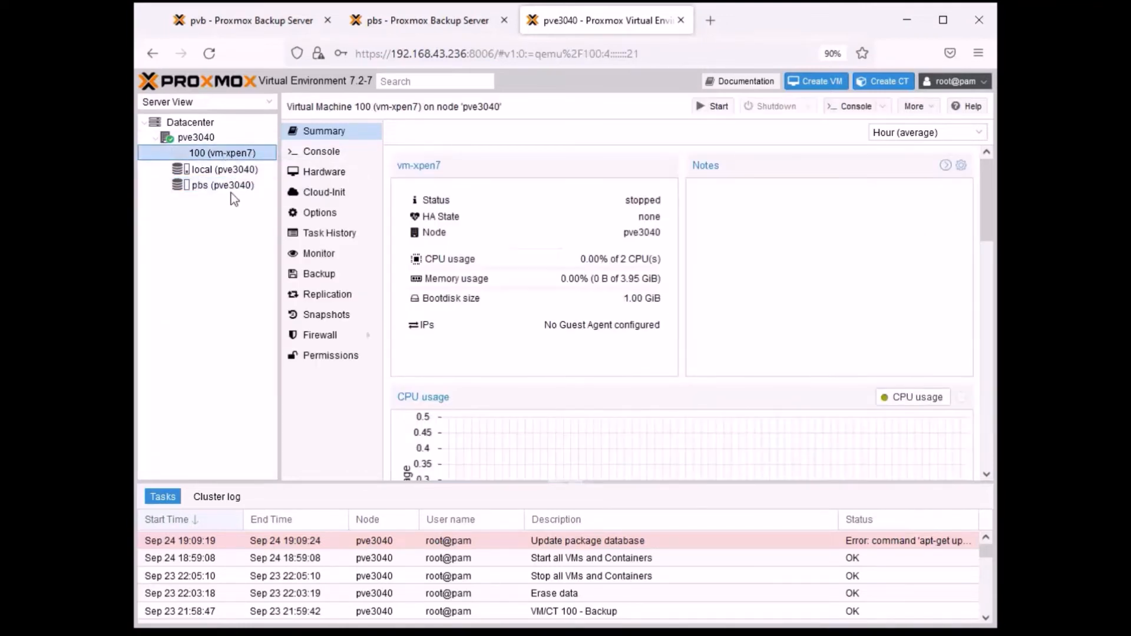
{"action": "left_click", "coordinate": [222, 190]}
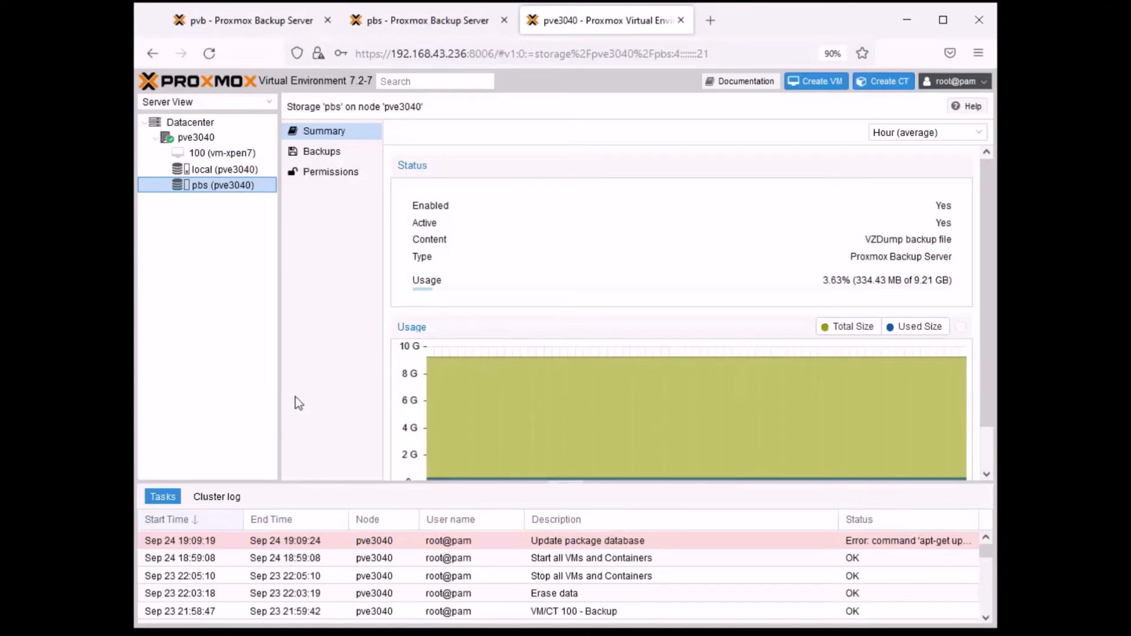
- Review the advanced, retention and note template options of a new datacenter backup job, and close the form without creating it
{"action": "left_click", "coordinate": [194, 124]}
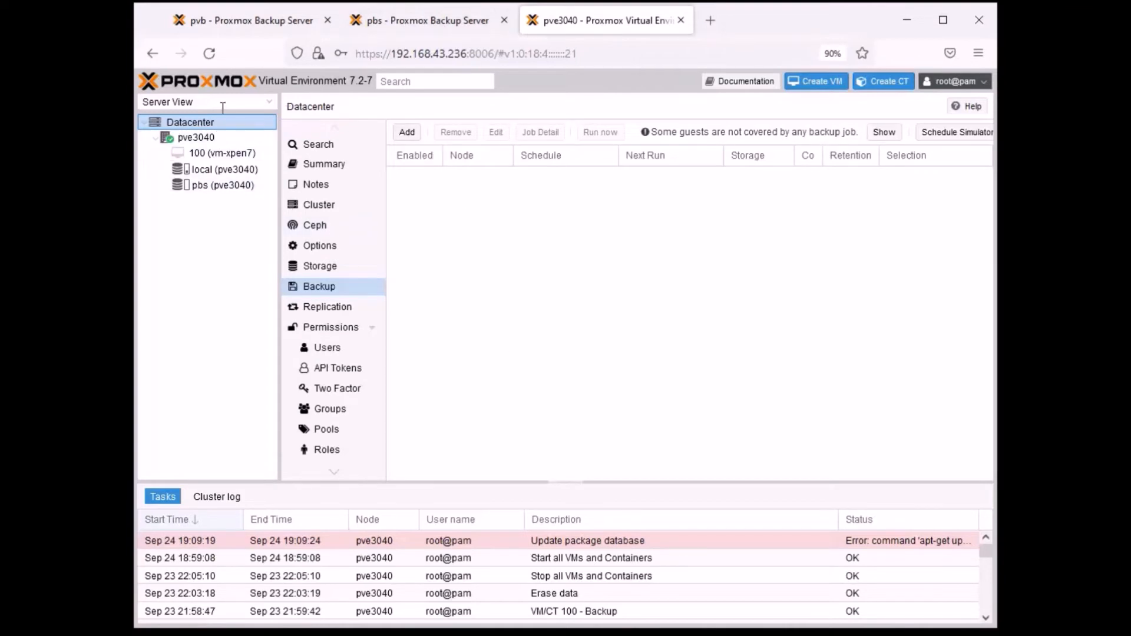
{"action": "left_click", "coordinate": [407, 133]}
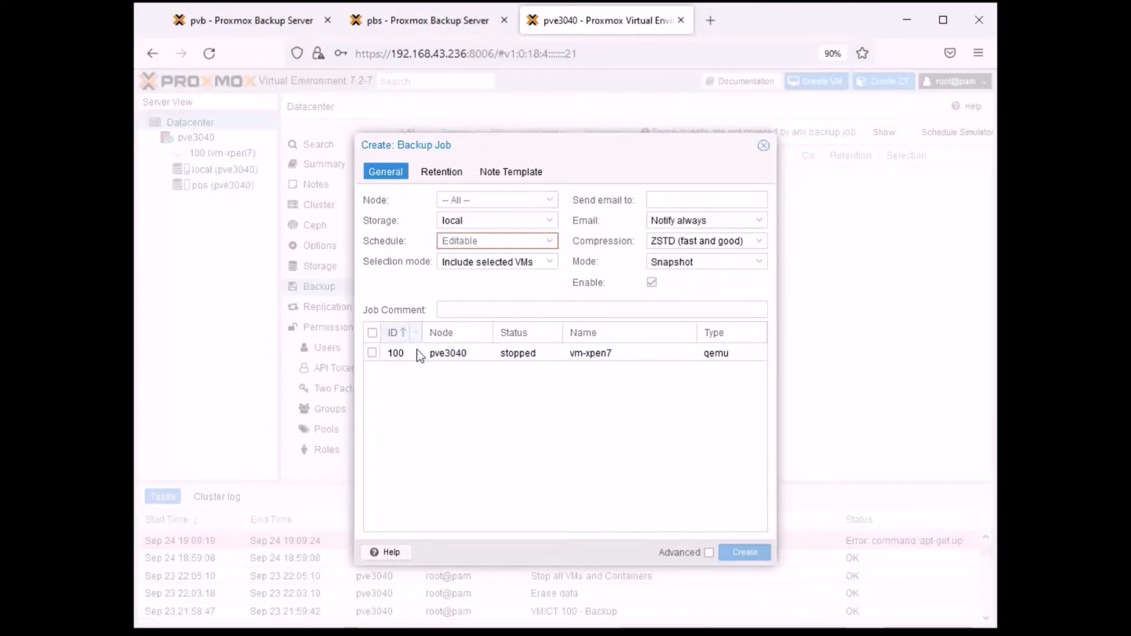
{"action": "left_click", "coordinate": [707, 553]}
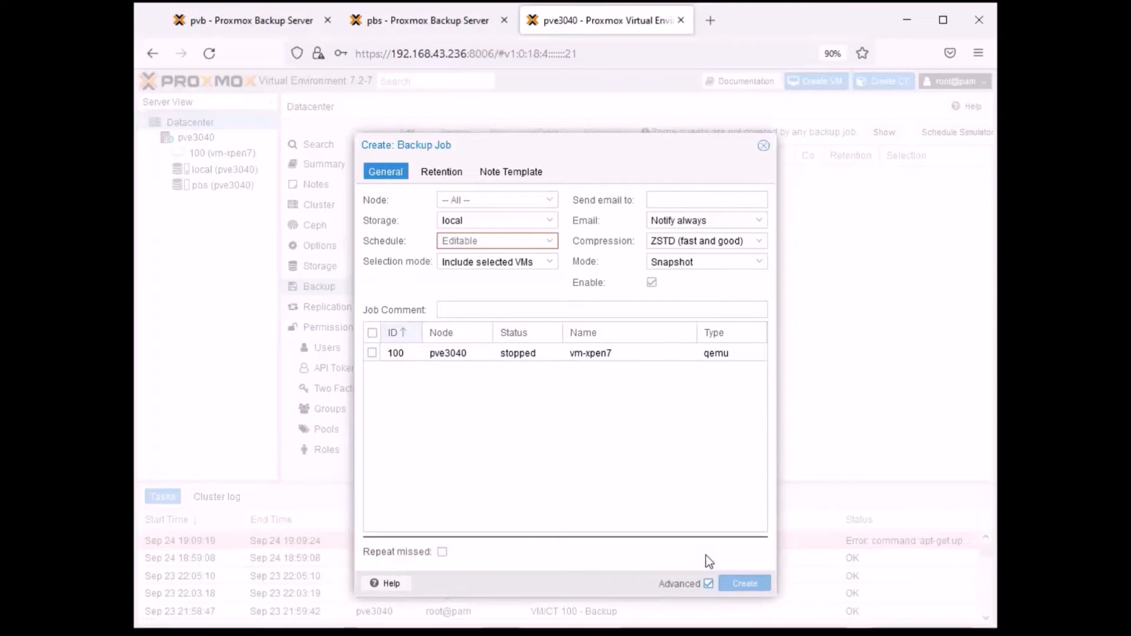
{"action": "left_click_drag", "start_coordinate": [594, 148], "coordinate": [582, 119]}
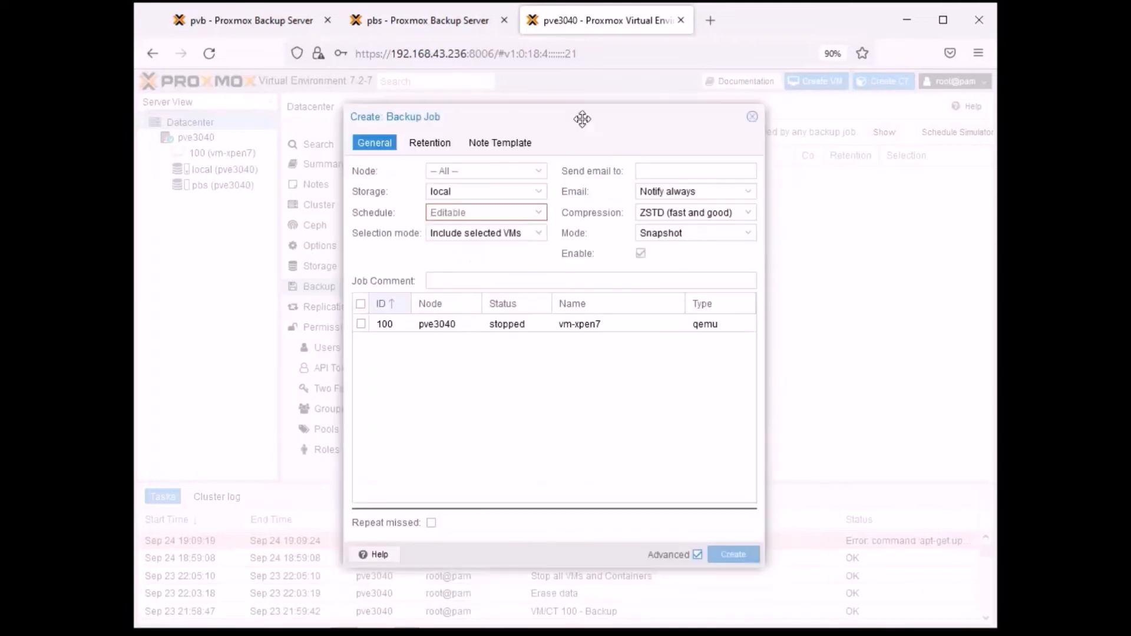
{"action": "left_click", "coordinate": [441, 147]}
{"action": "left_click", "coordinate": [500, 143]}
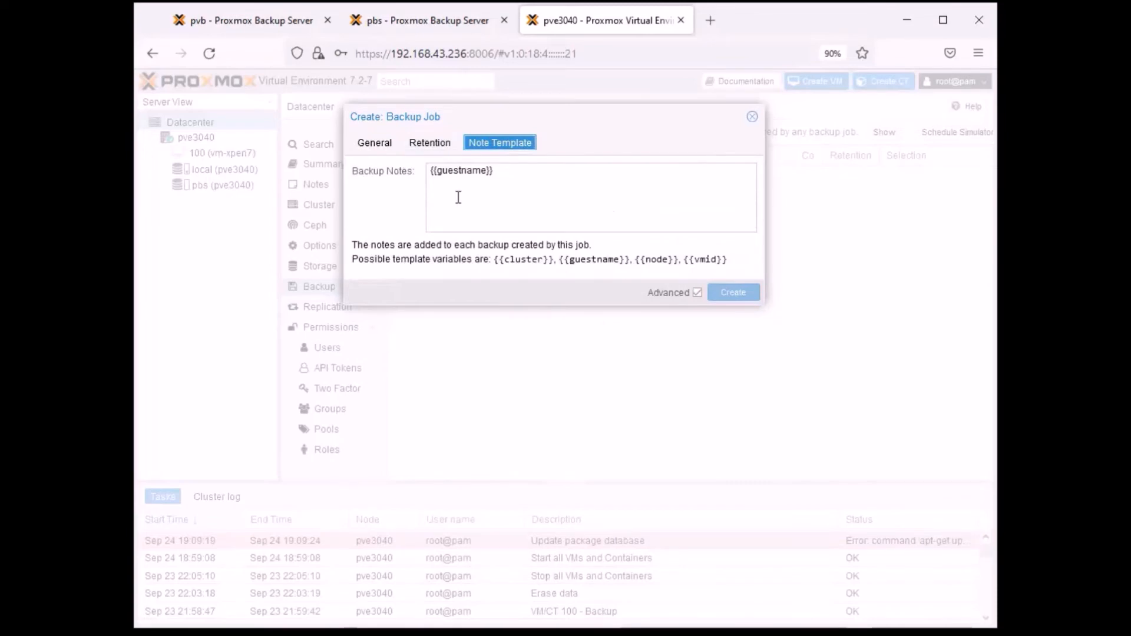
{"action": "left_click", "coordinate": [374, 143]}
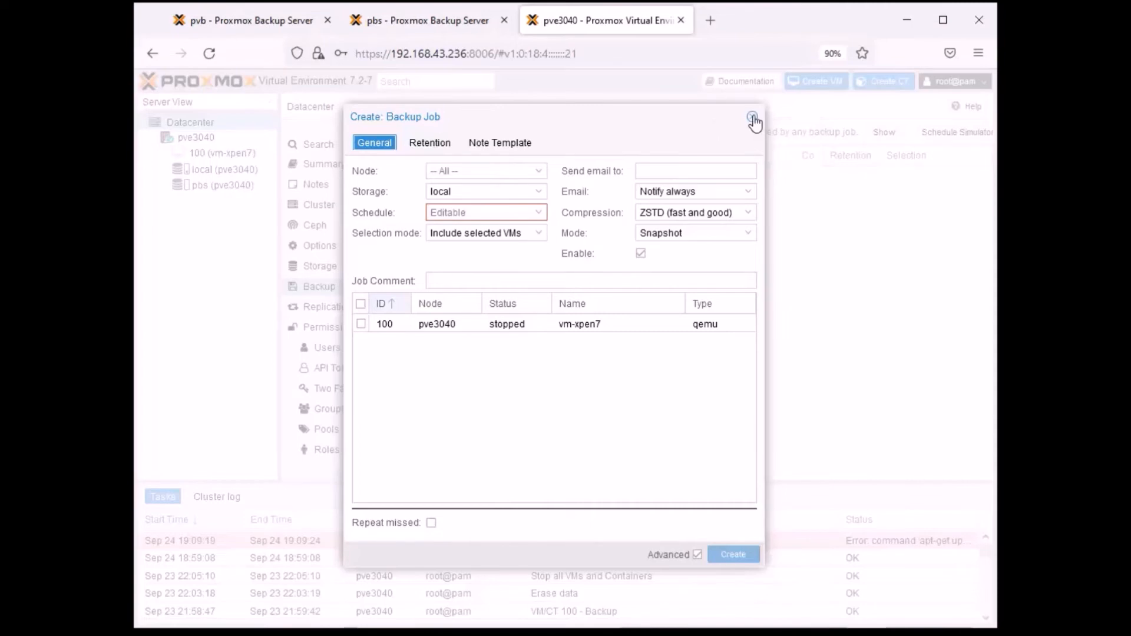
{"action": "left_click", "coordinate": [753, 117]}
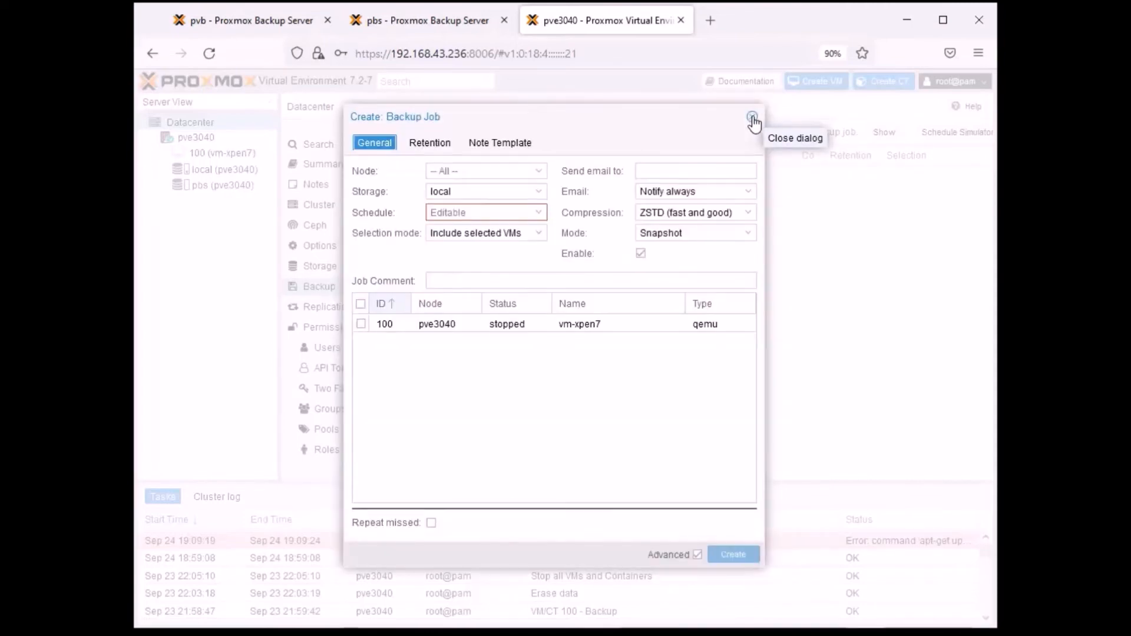
{"action": "left_click", "coordinate": [752, 118]}
- Check the backups and permissions of storage pbs, and view the resource list of node pve3040
{"action": "left_click", "coordinate": [227, 185]}
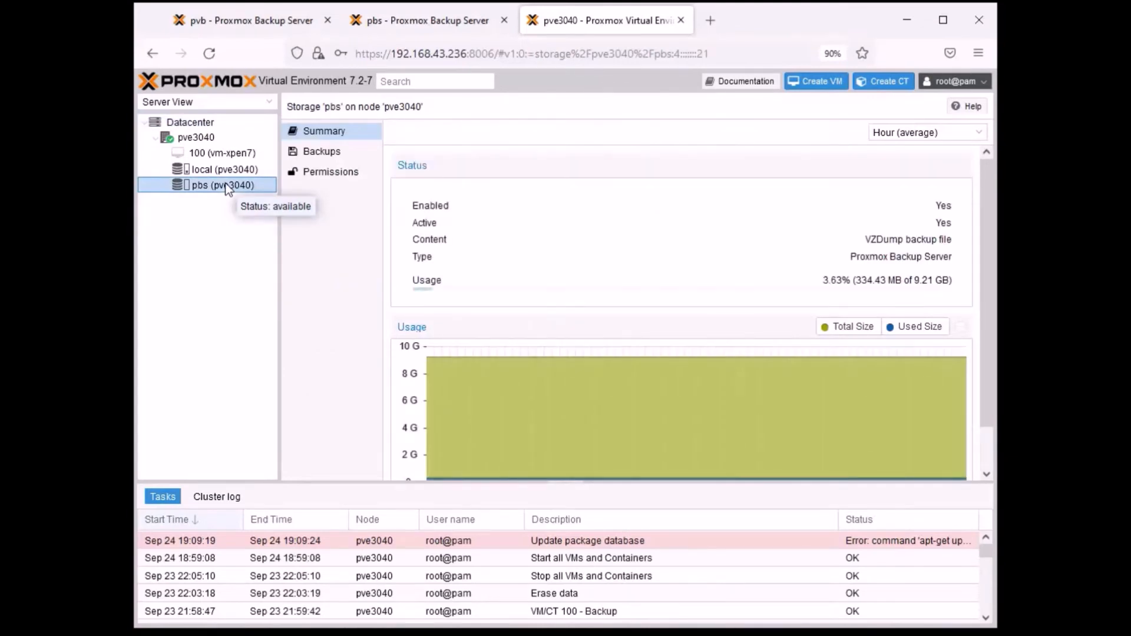
{"action": "left_click", "coordinate": [329, 153]}
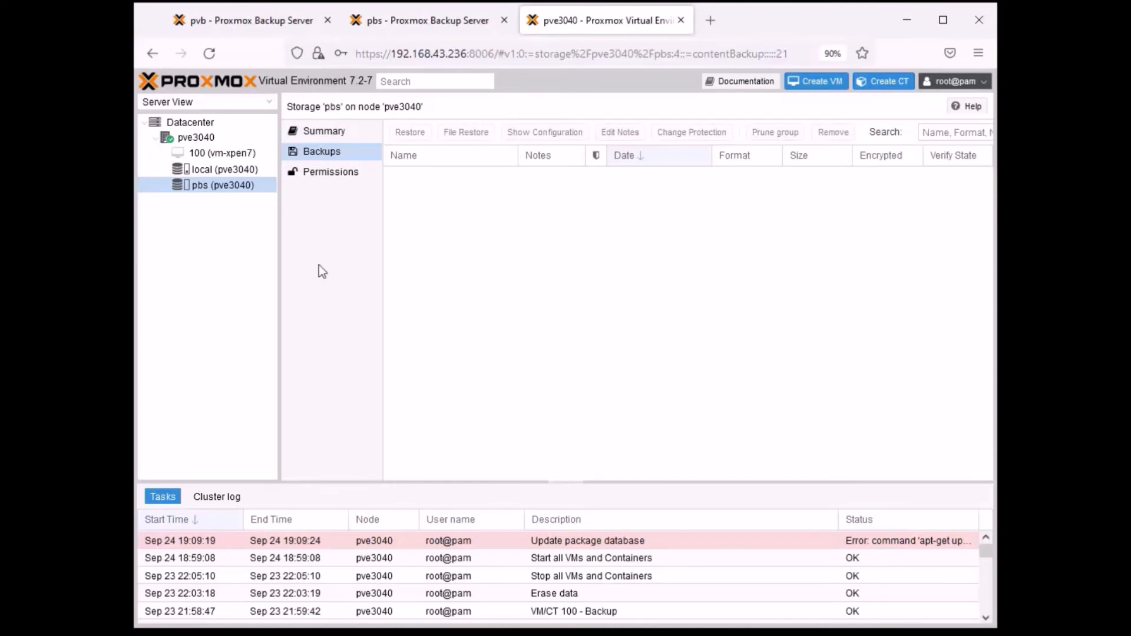
{"action": "left_click", "coordinate": [336, 177]}
{"action": "left_click", "coordinate": [333, 154]}
{"action": "left_click", "coordinate": [202, 137]}
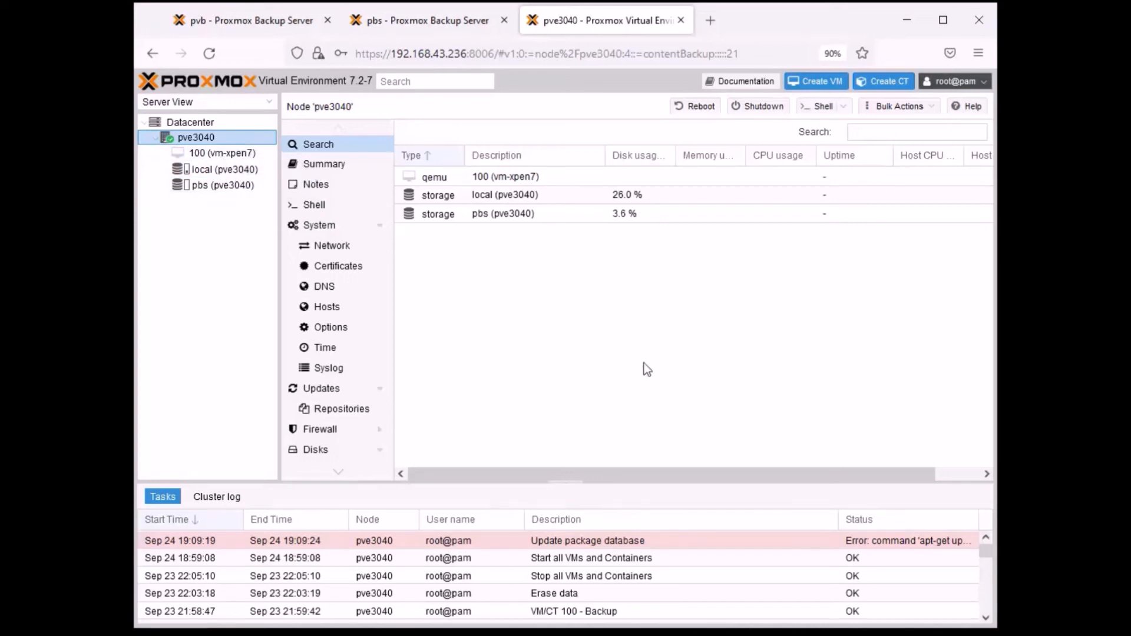
- View the summary of virtual machine 100 (vm-xpen7) and the backup list of storage pbs
{"action": "key", "text": "alt+Tab"}
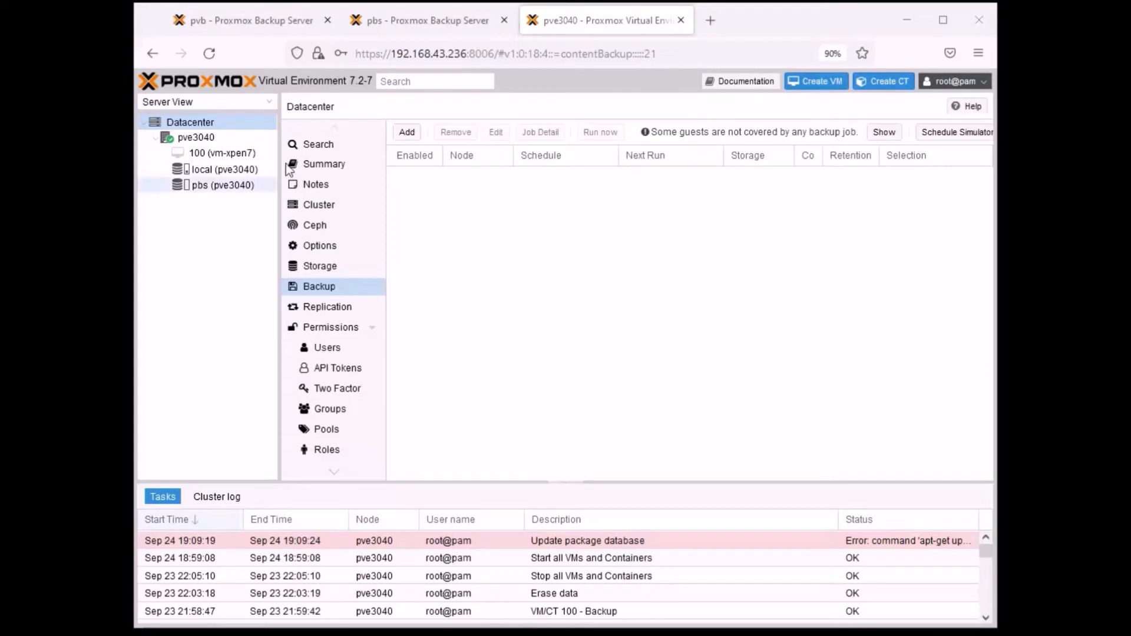
{"action": "left_click", "coordinate": [205, 155]}
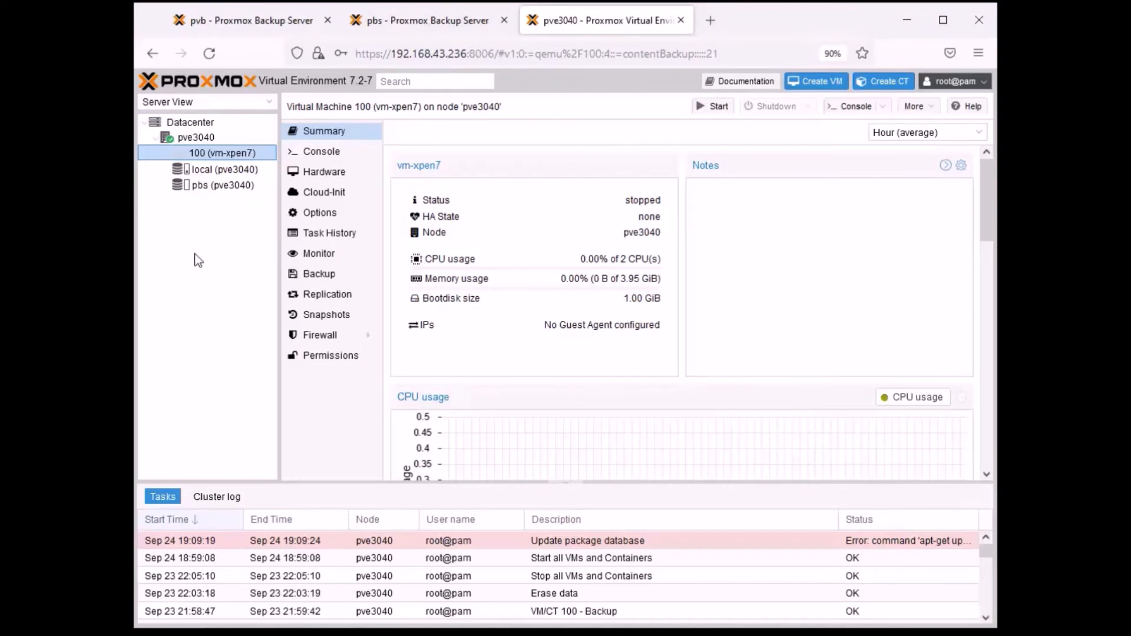
{"action": "left_click", "coordinate": [219, 187]}
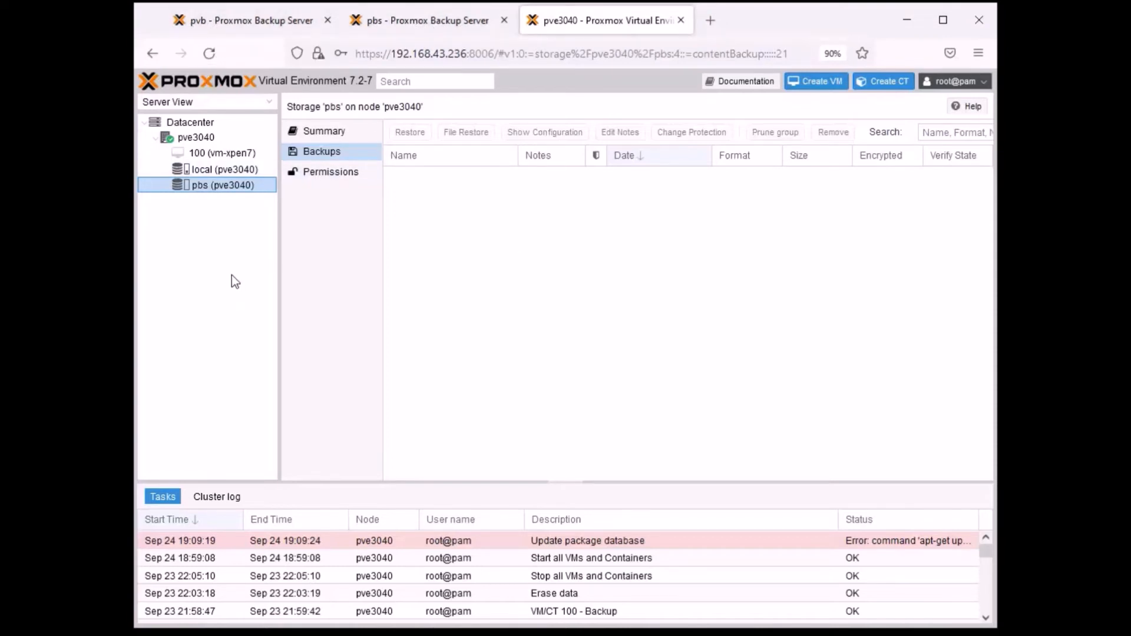
- Remove the pbs storage from the datacenter's storage list and confirm the removal
{"action": "left_click", "coordinate": [204, 124]}
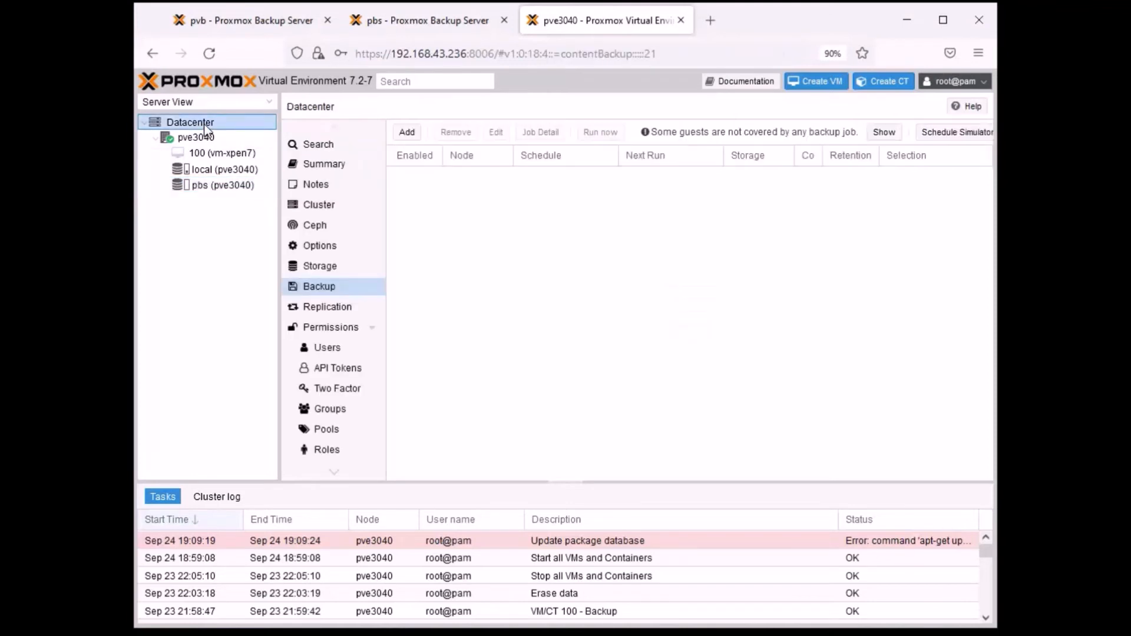
{"action": "left_click", "coordinate": [335, 272]}
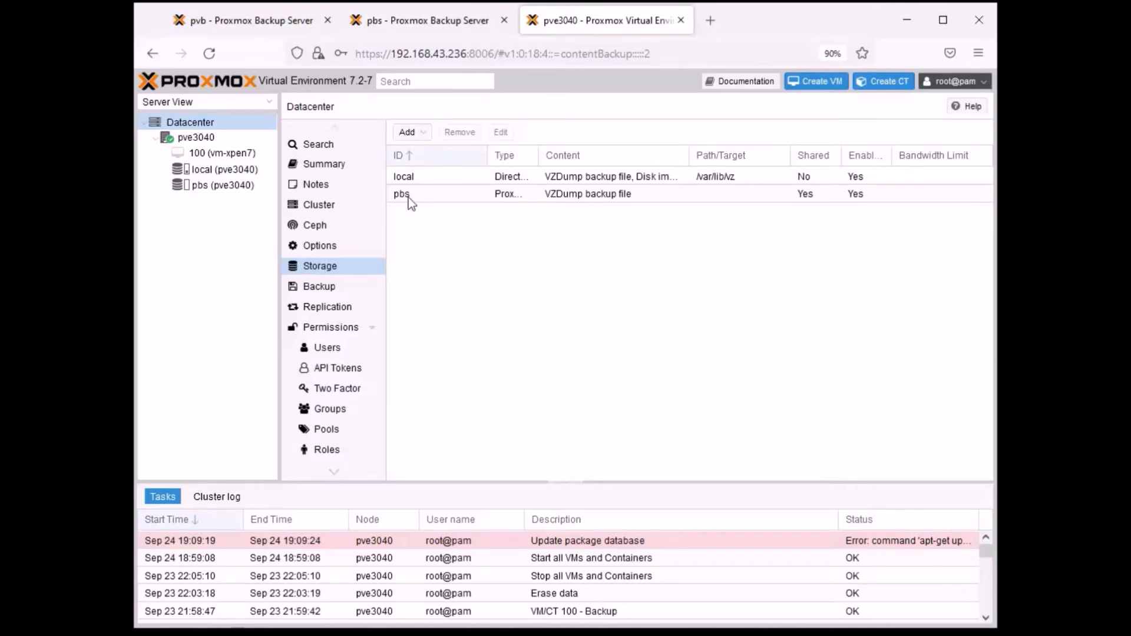
{"action": "left_click", "coordinate": [425, 196]}
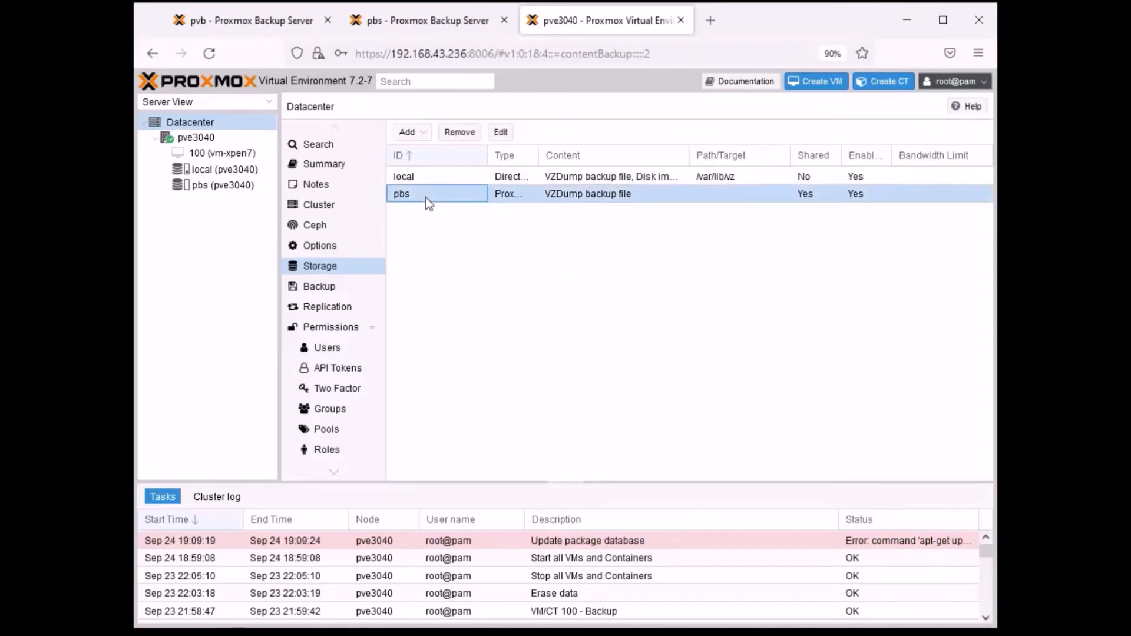
{"action": "left_click", "coordinate": [460, 133]}
{"action": "left_click", "coordinate": [541, 382]}
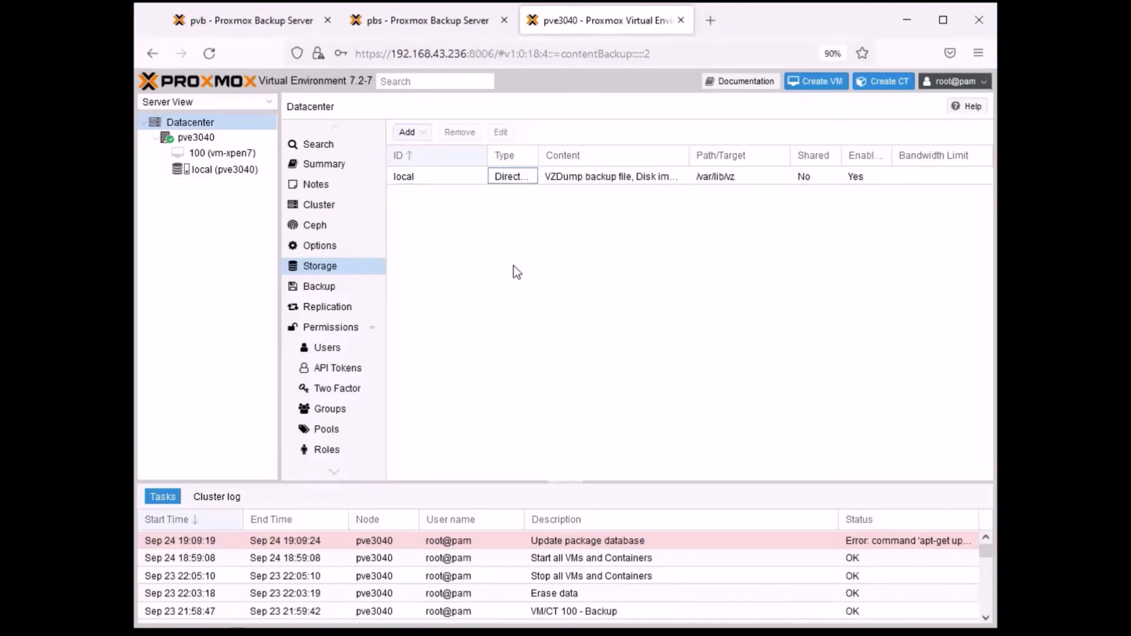
- Start adding a Proxmox Backup Server storage to the datacenter with the ID pvb
{"action": "left_click", "coordinate": [426, 142]}
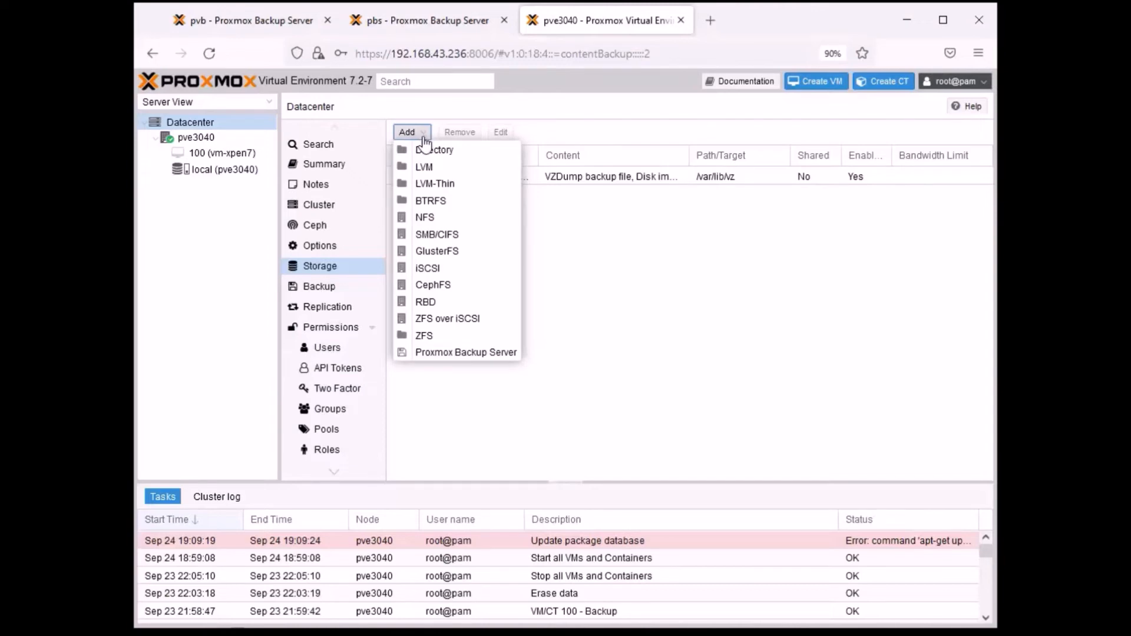
{"action": "left_click", "coordinate": [455, 354]}
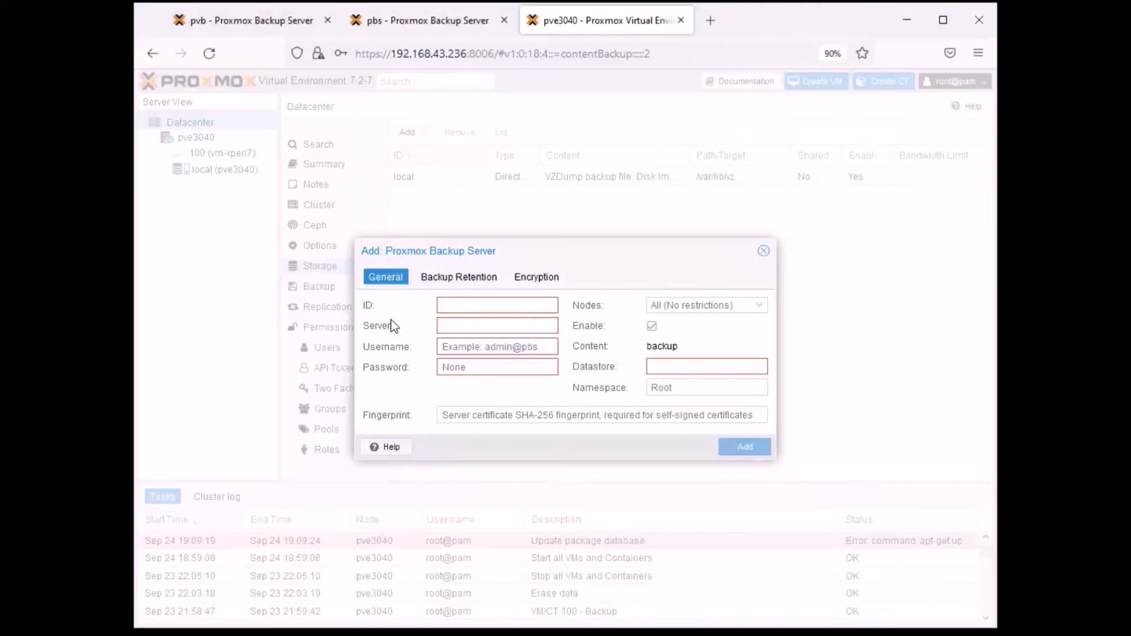
{"action": "type", "text": "pvb"}
- Check the addresses of the pvb and pbs backup servers, and set the new storage's server to 192.168.43.26
{"action": "left_click", "coordinate": [468, 326]}
{"action": "left_click", "coordinate": [268, 22]}
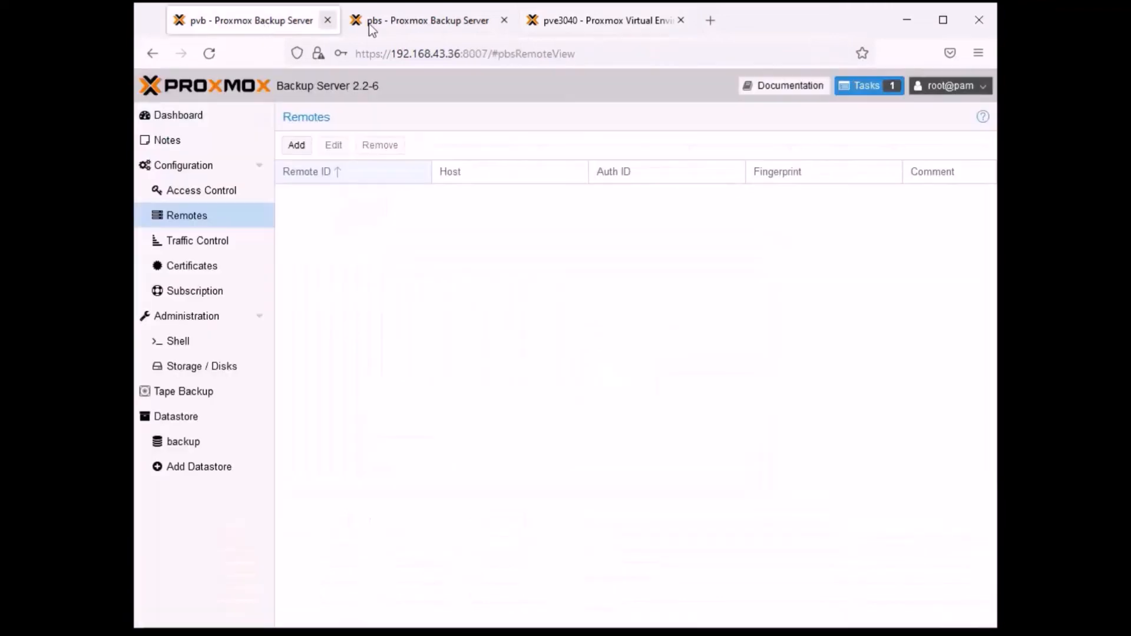
{"action": "left_click", "coordinate": [407, 14]}
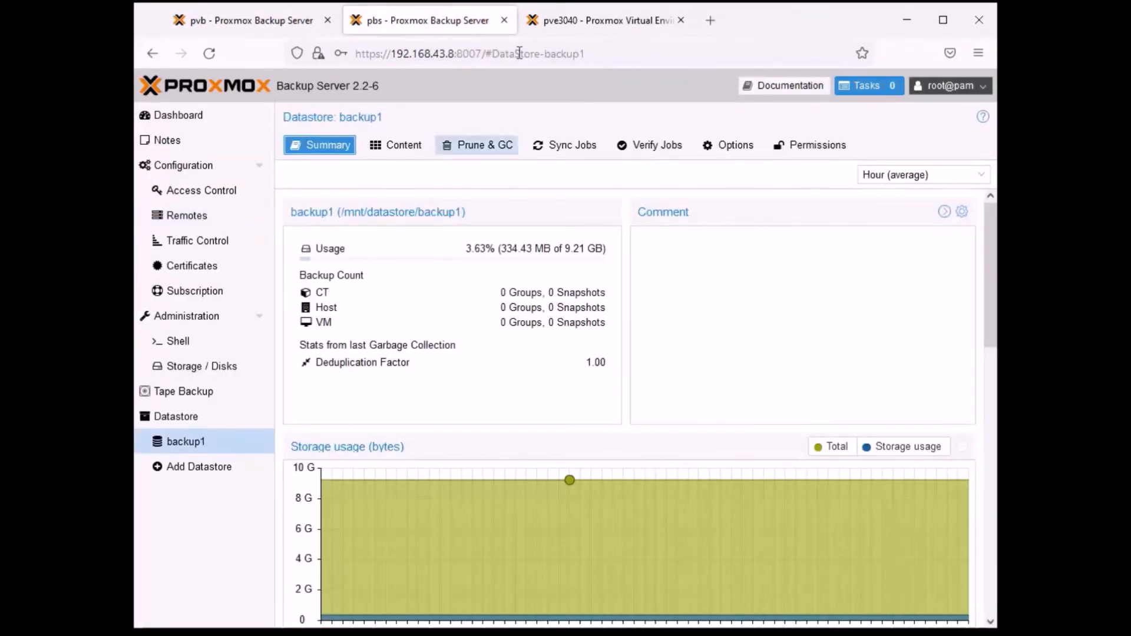
{"action": "left_click", "coordinate": [582, 21]}
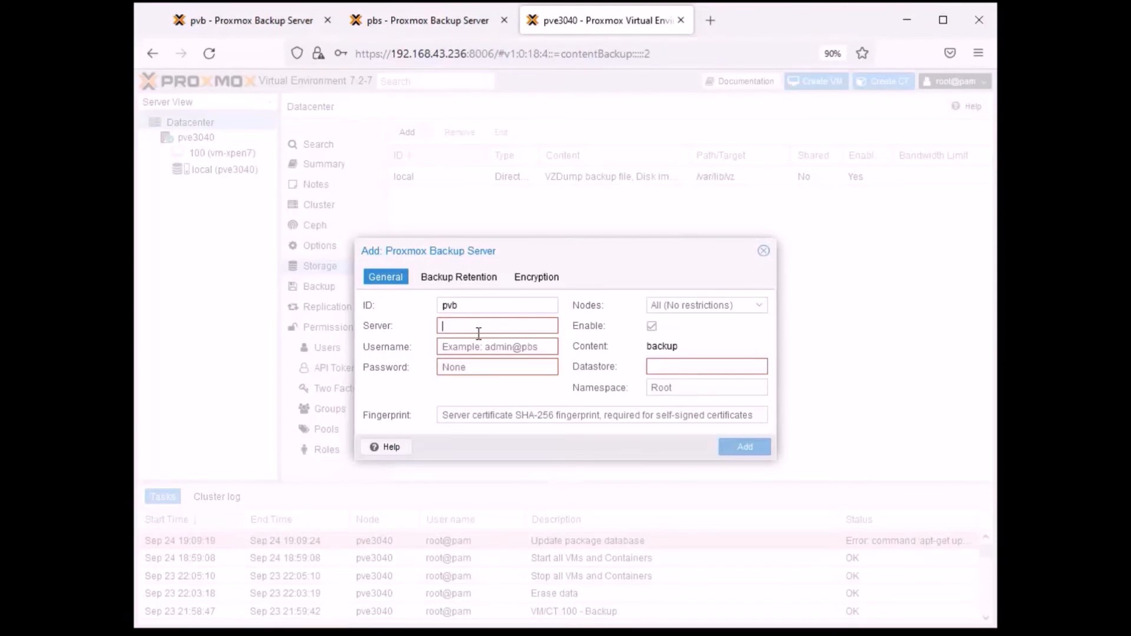
{"action": "type", "text": "192"}
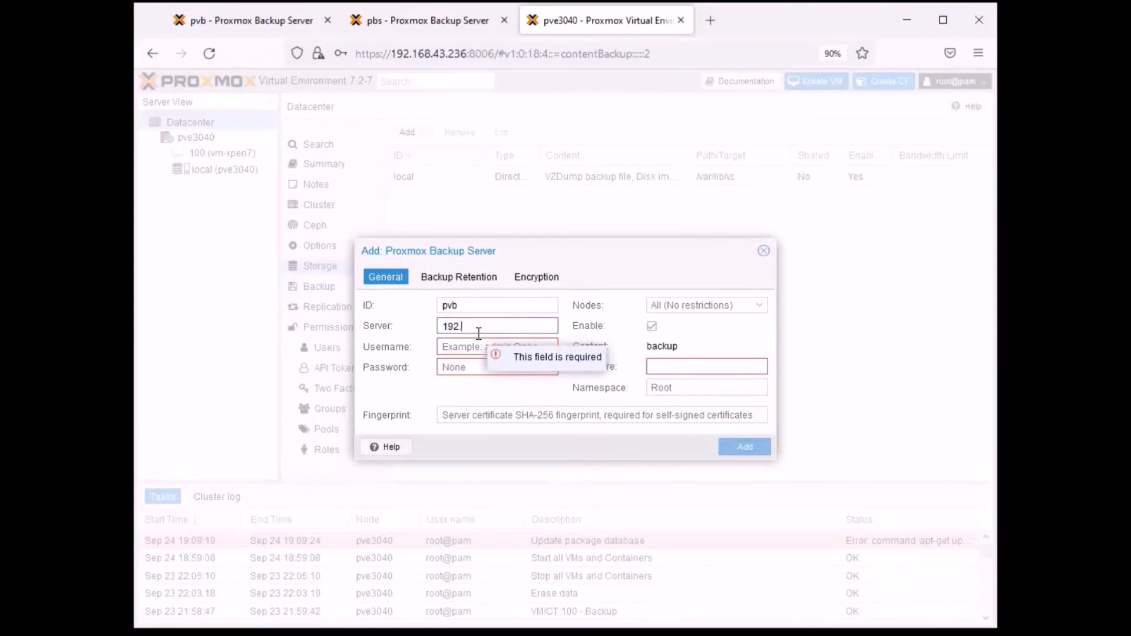
{"action": "type", "text": ".168.43.26"}
{"action": "left_click", "coordinate": [486, 346]}
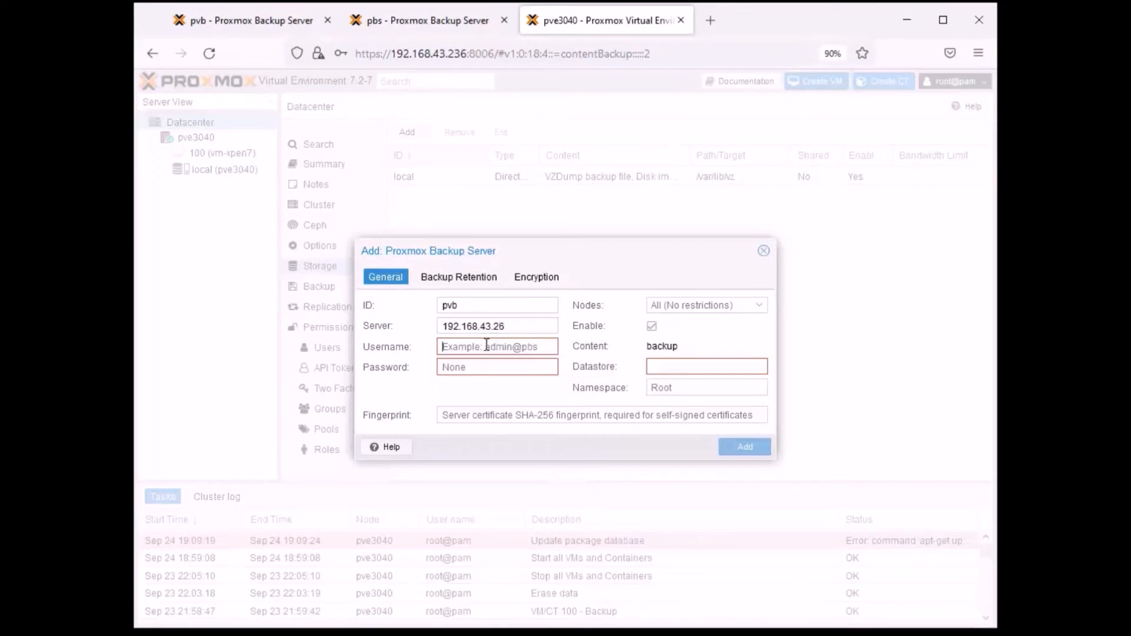
- Enter root@pam as the new pvb storage's username and fill in the account password, keeping all nodes unrestricted
{"action": "type", "text": "root@pam"}
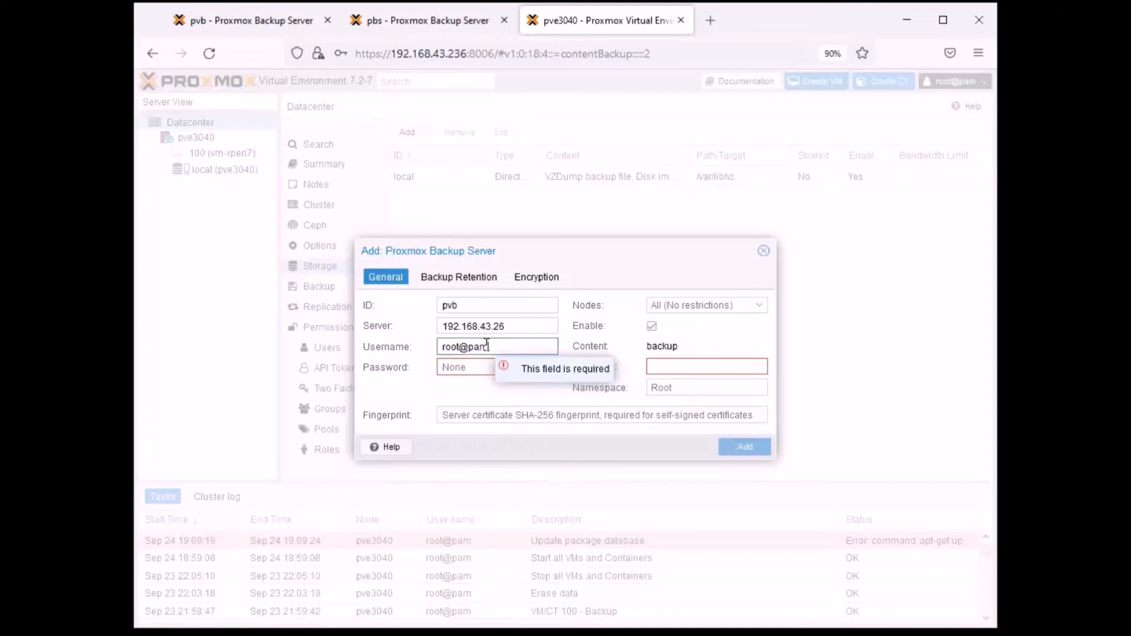
{"action": "left_click", "coordinate": [468, 367]}
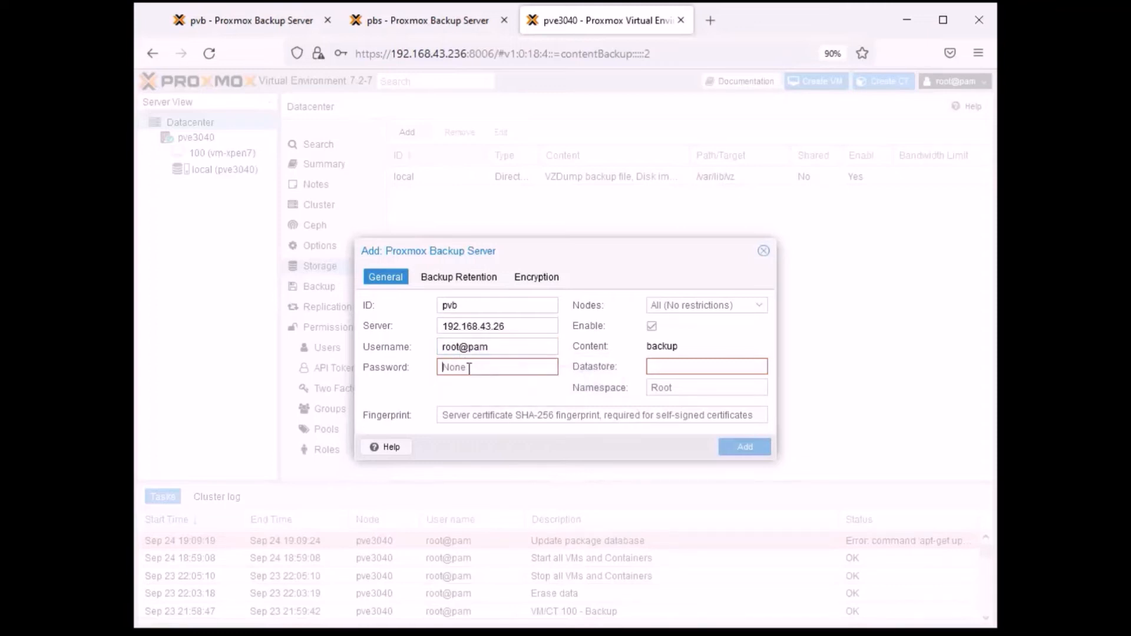
{"action": "type", "text": "••••••••••••"}
{"action": "left_click", "coordinate": [762, 307]}
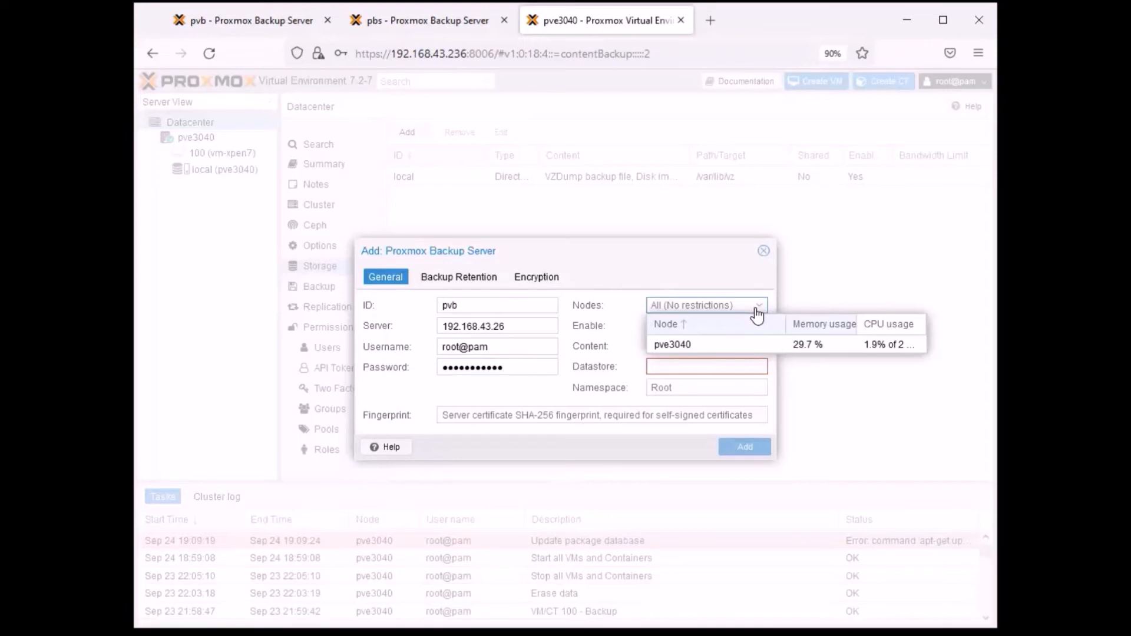
{"action": "left_click", "coordinate": [685, 257]}
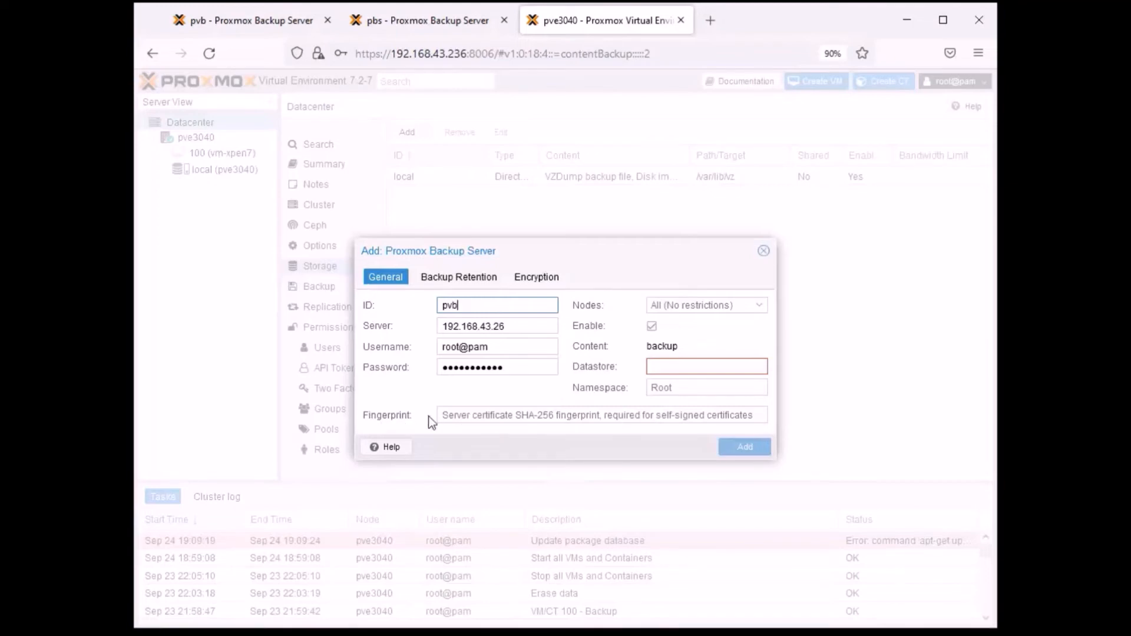
- Copy the certificate fingerprint from the pvb backup server's dashboard and paste it into the new storage's fingerprint field
{"action": "left_click", "coordinate": [261, 21]}
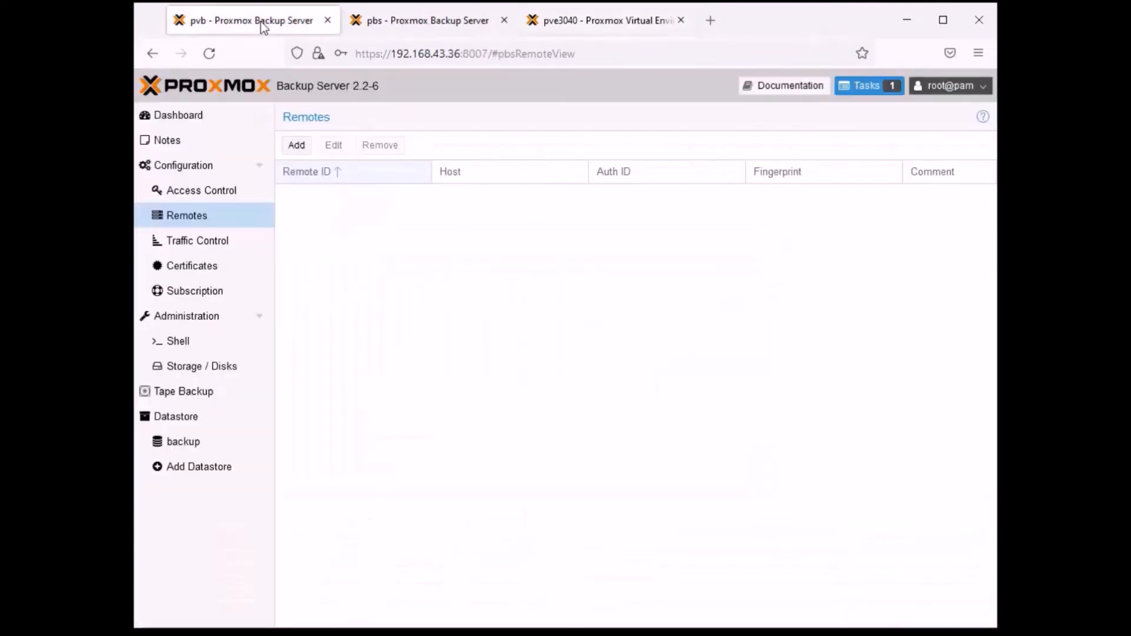
{"action": "left_click", "coordinate": [179, 115]}
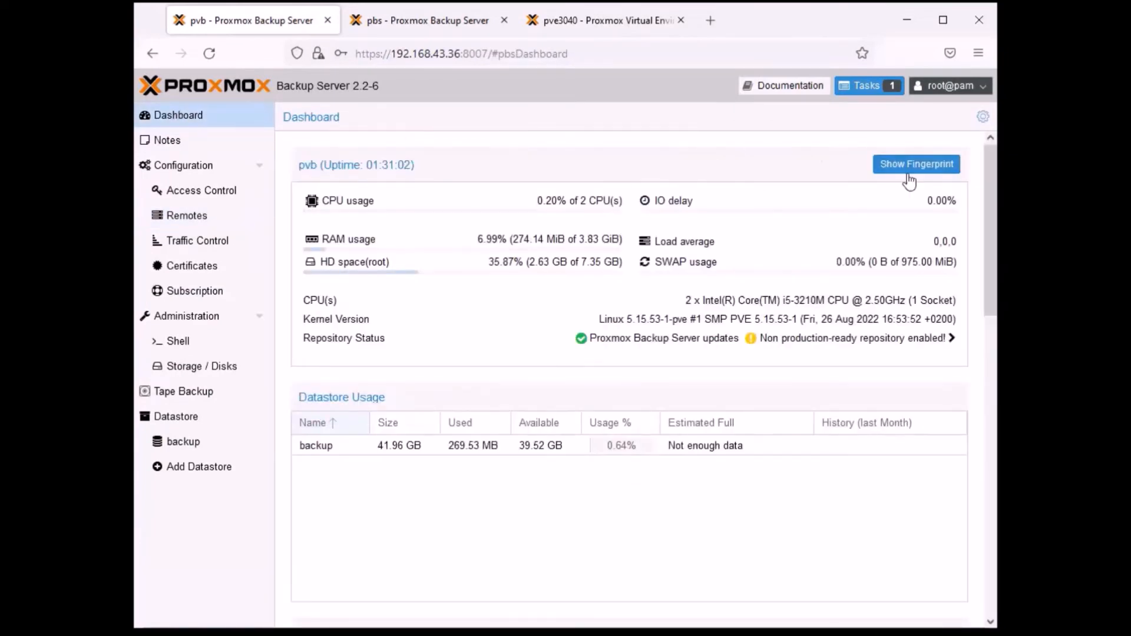
{"action": "left_click", "coordinate": [917, 166]}
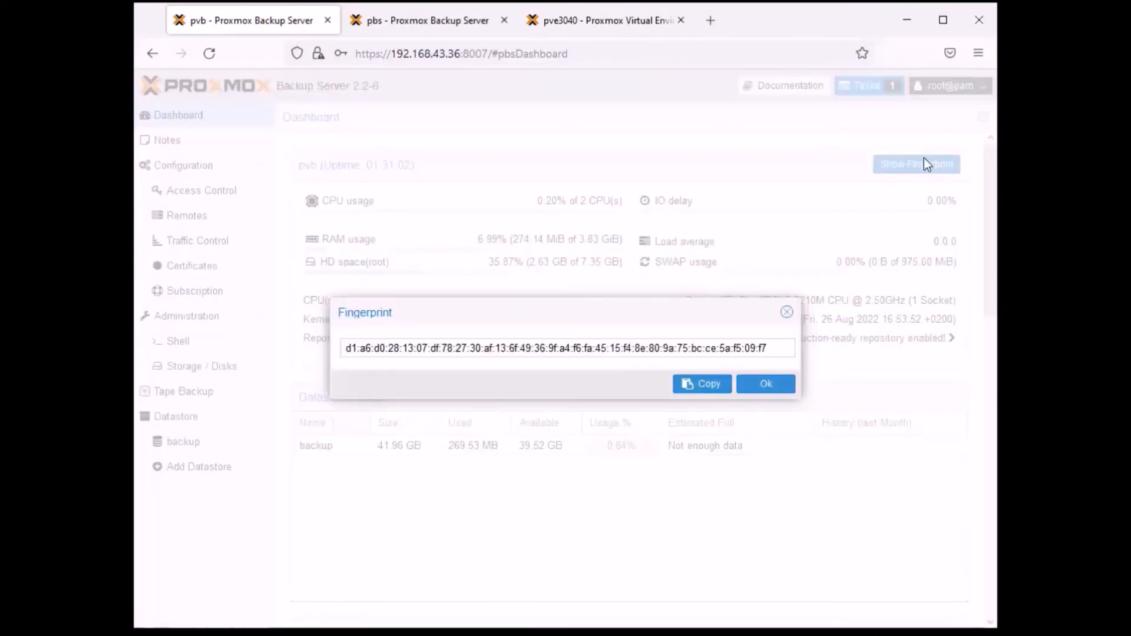
{"action": "left_click", "coordinate": [708, 384]}
{"action": "left_click", "coordinate": [600, 21]}
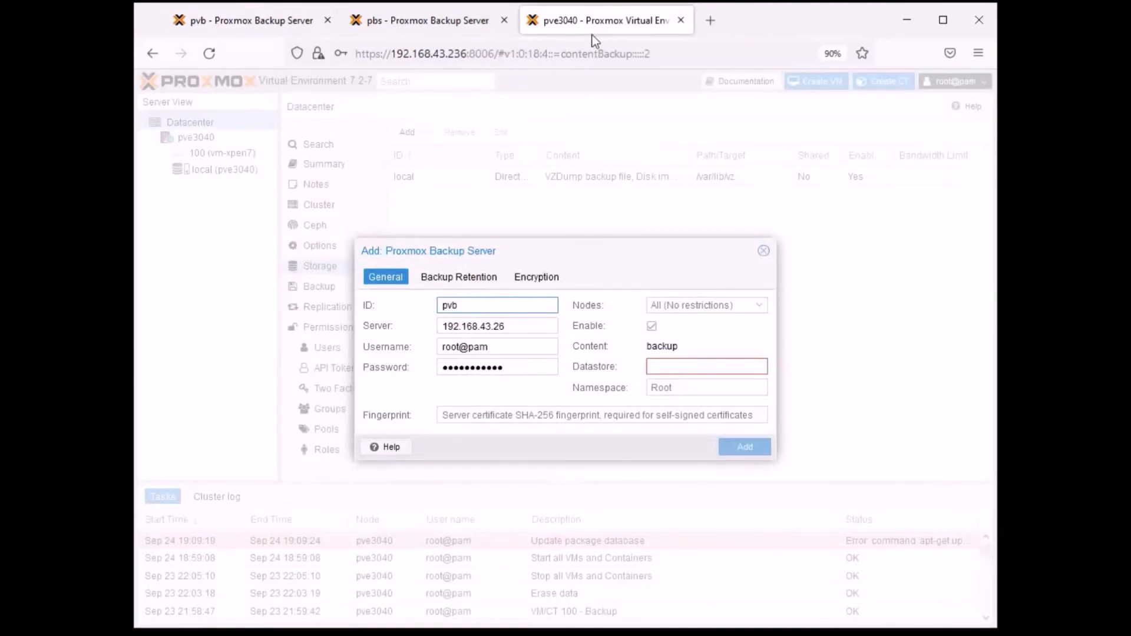
{"action": "right_click", "coordinate": [549, 415]}
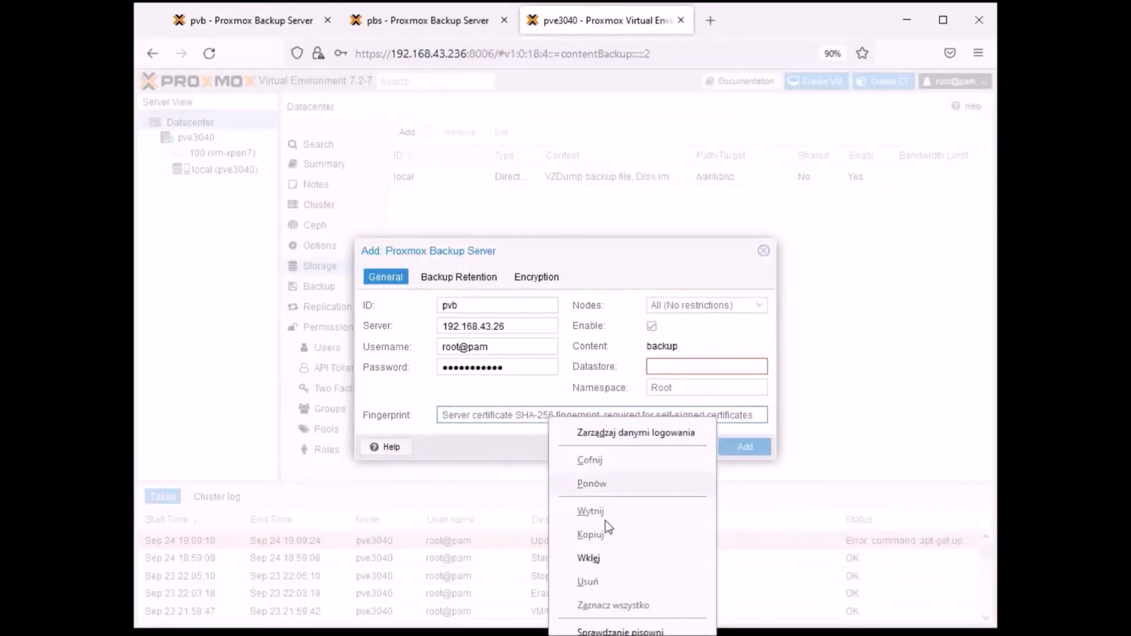
{"action": "left_click", "coordinate": [600, 559]}
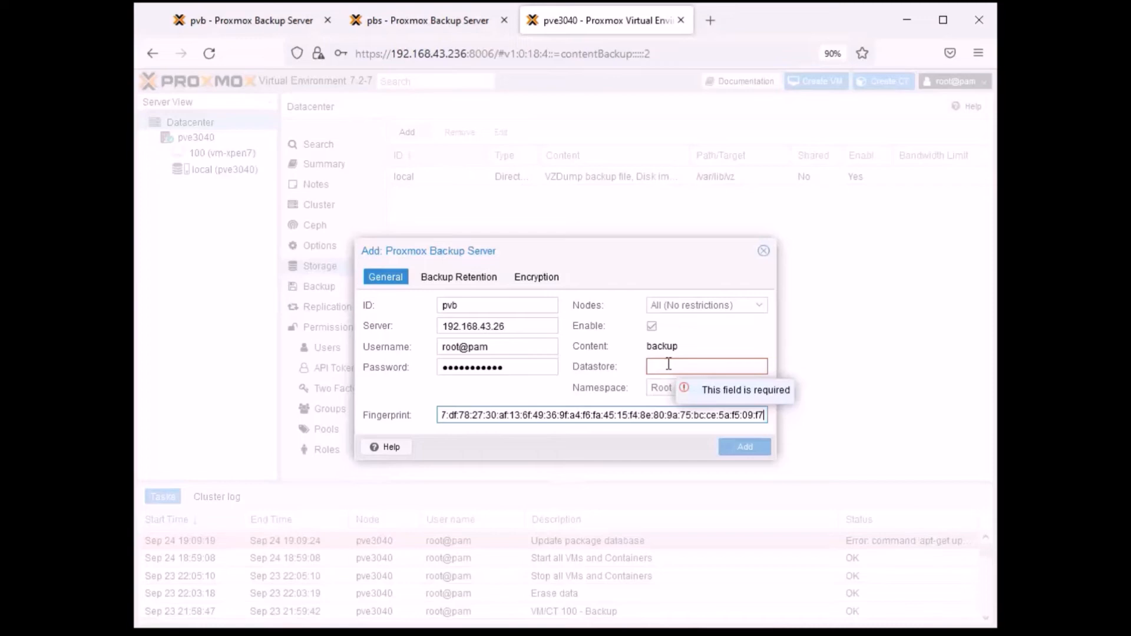
- Look up the datastore name on the pvb server, set the storage's datastore to backup, and try to add it
{"action": "left_click", "coordinate": [262, 27]}
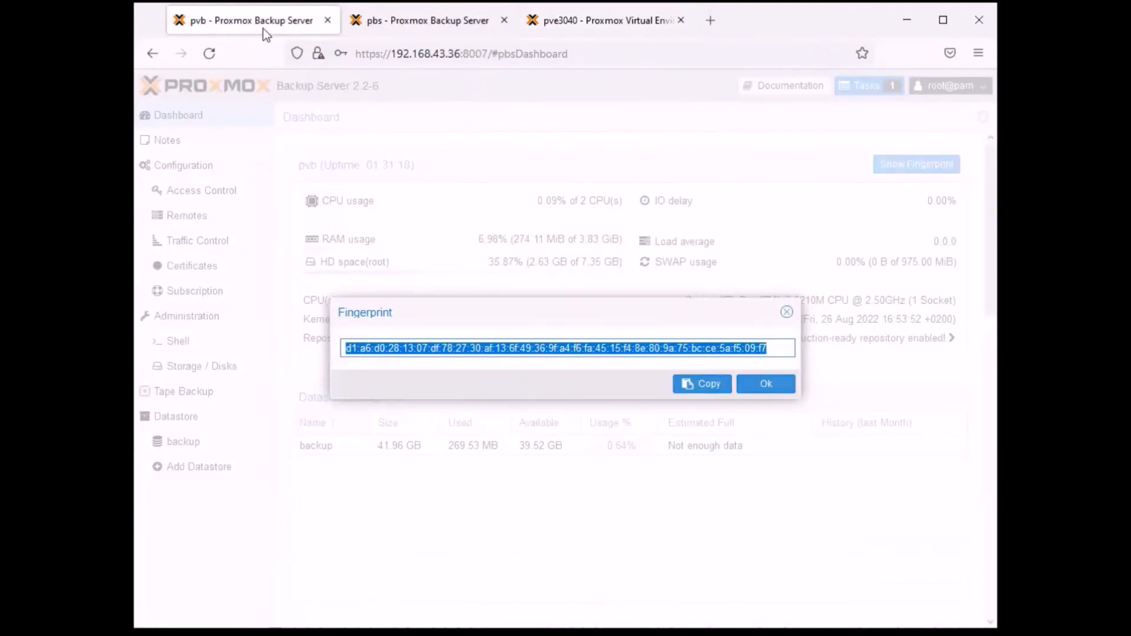
{"action": "left_click", "coordinate": [786, 311]}
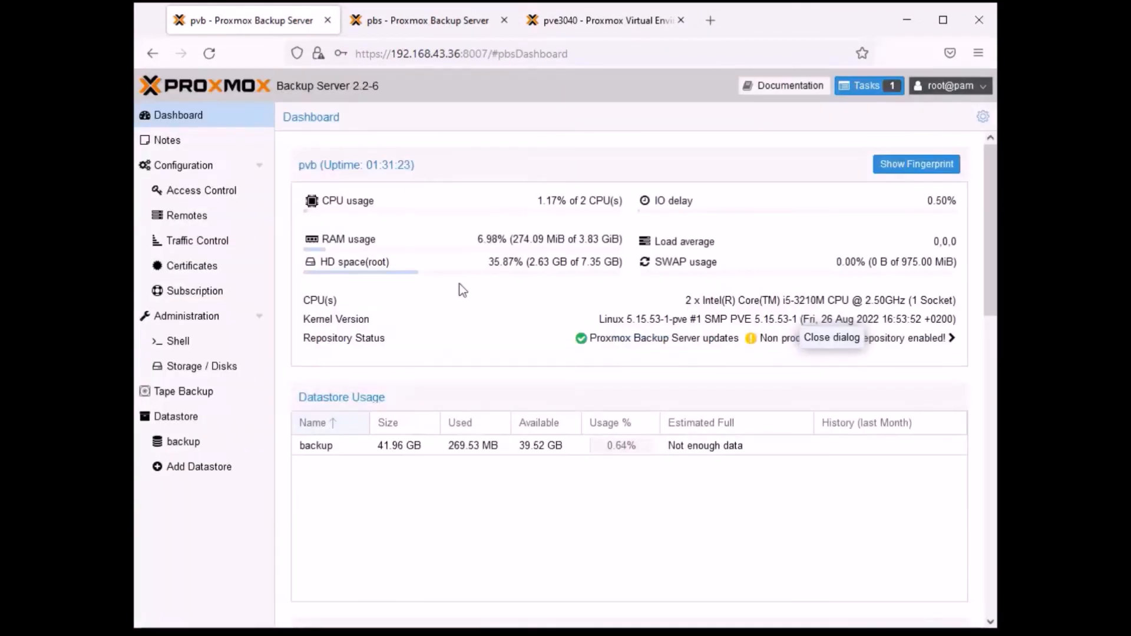
{"action": "left_click", "coordinate": [184, 446]}
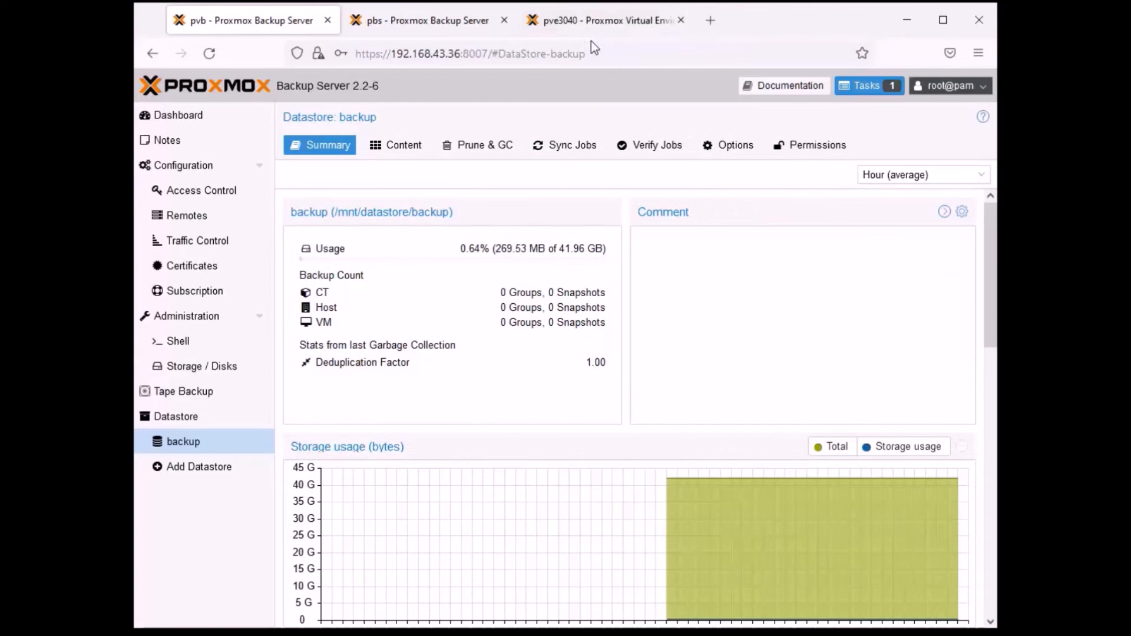
{"action": "left_click", "coordinate": [598, 25]}
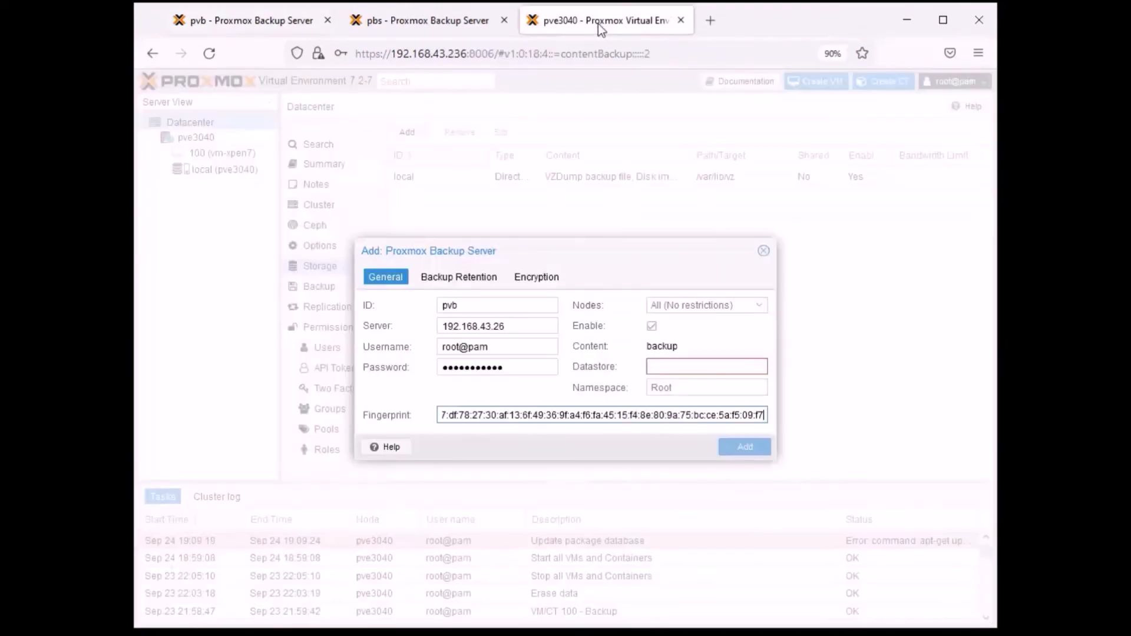
{"action": "left_click", "coordinate": [677, 366]}
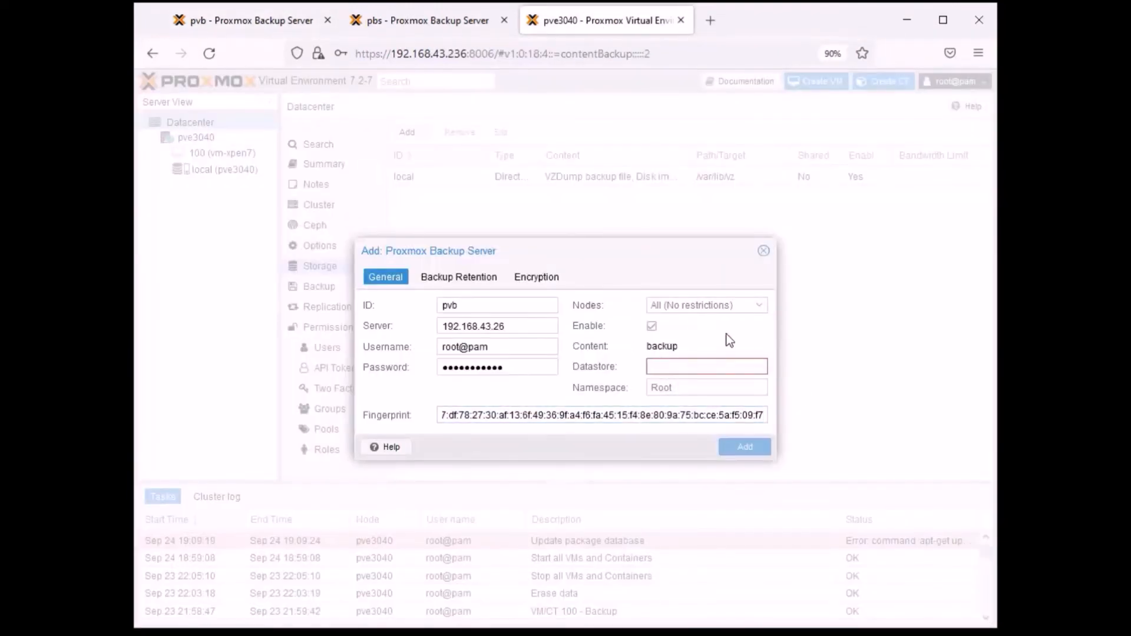
{"action": "type", "text": "back"}
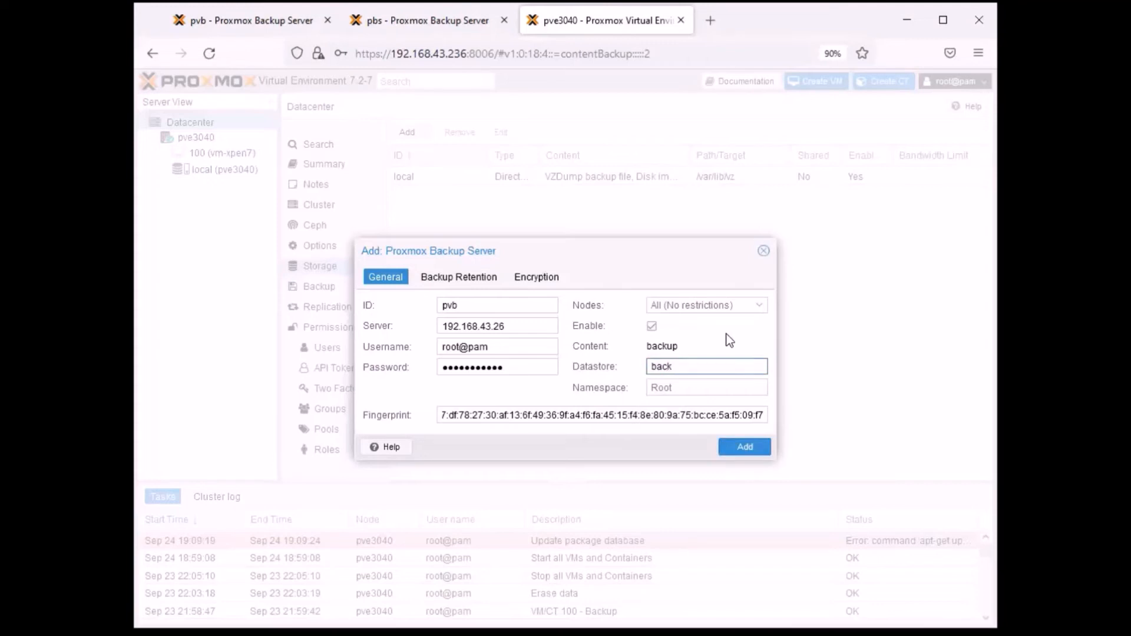
{"action": "type", "text": "up"}
{"action": "left_click", "coordinate": [746, 449]}
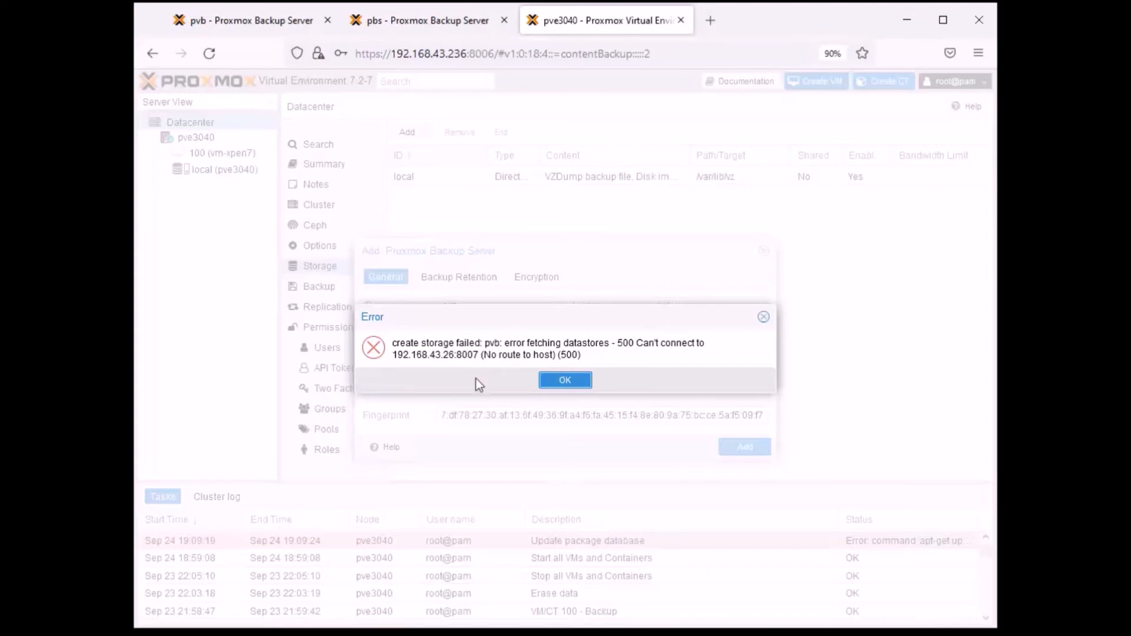
{"action": "left_click", "coordinate": [559, 381]}
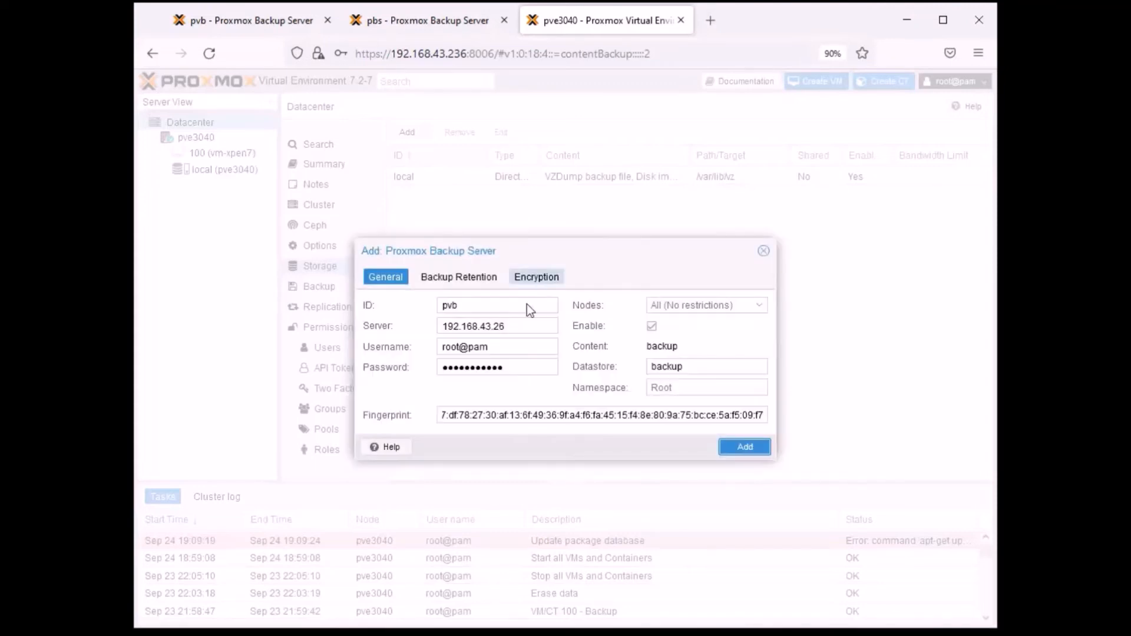
- Correct the pvb storage's server address to 192.168.43.36 and add the storage to the datacenter
{"action": "left_click", "coordinate": [503, 326]}
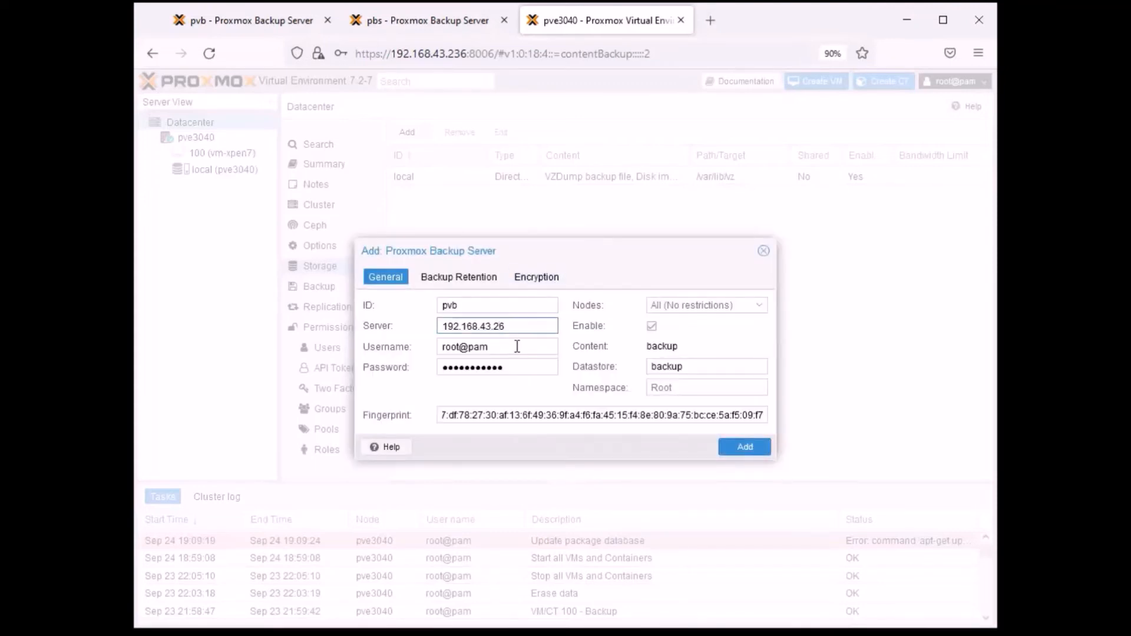
{"action": "key", "text": "BackSpace"}
{"action": "type", "text": "3"}
{"action": "left_click", "coordinate": [747, 447]}
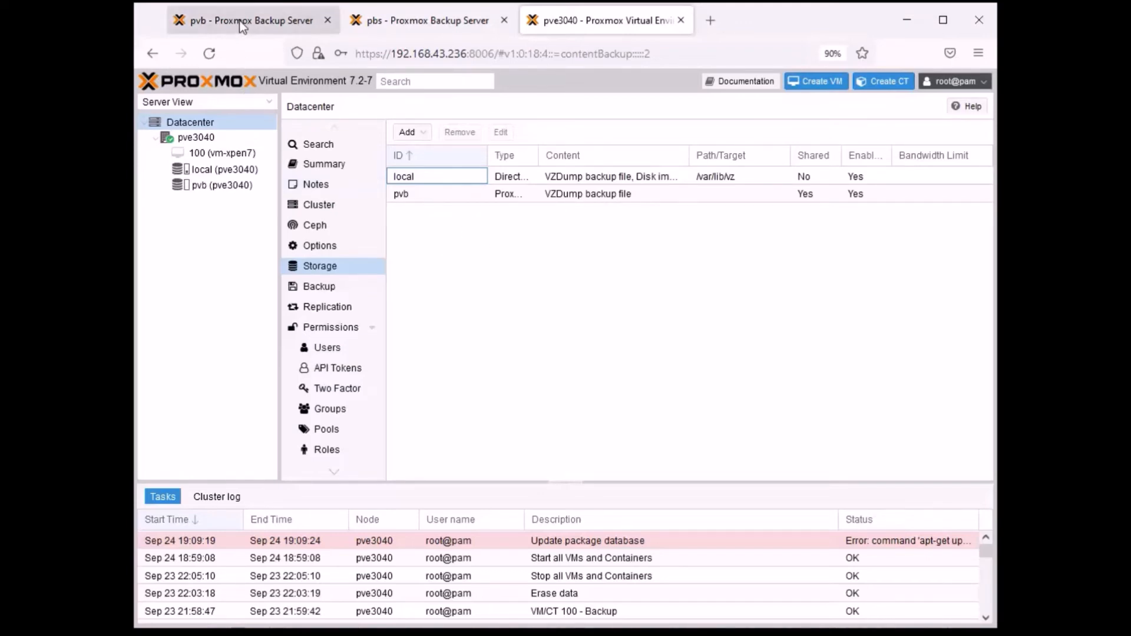
- Start adding a second Proxmox Backup Server storage with the ID pbs and the server 192.168.43.8
{"action": "left_click", "coordinate": [407, 132]}
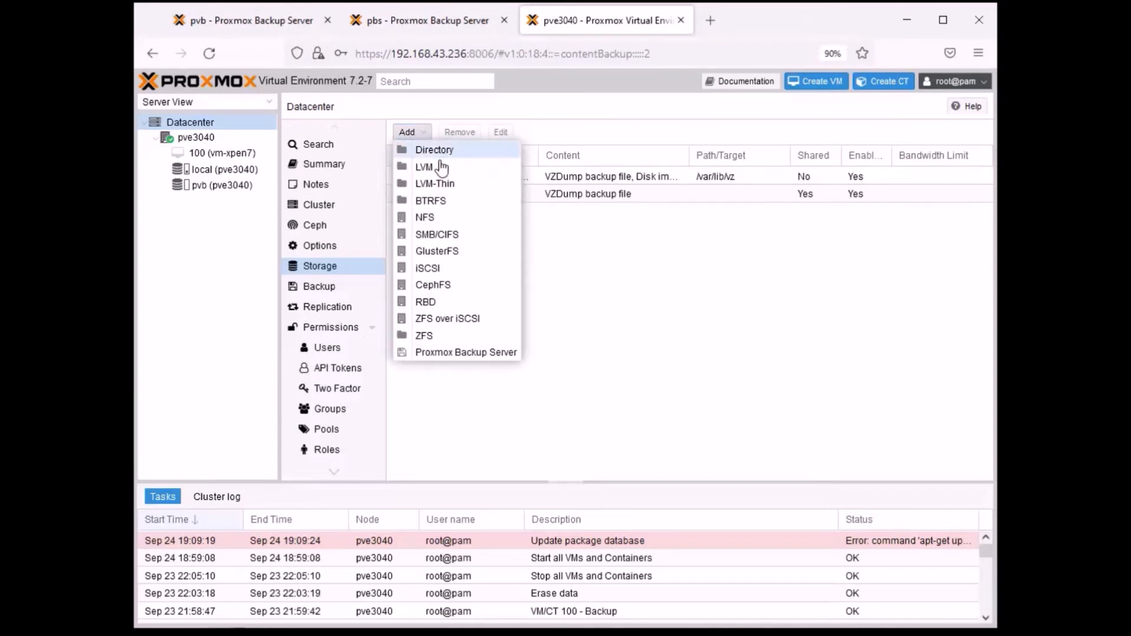
{"action": "left_click", "coordinate": [452, 353]}
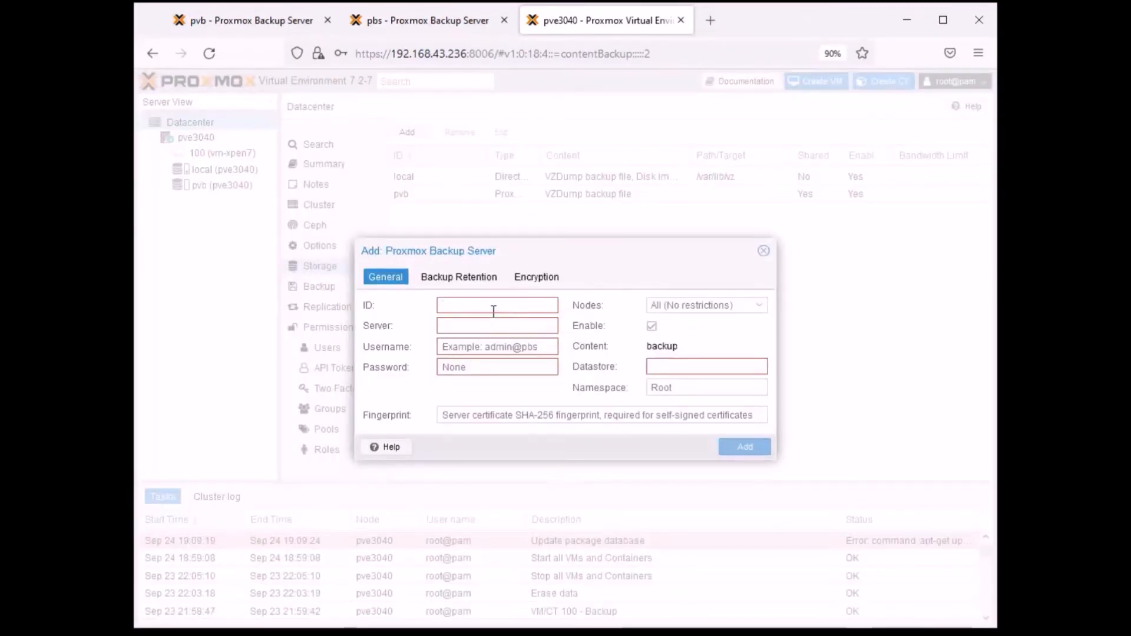
{"action": "type", "text": "pbs"}
{"action": "left_click", "coordinate": [476, 330]}
{"action": "type", "text": "19"}
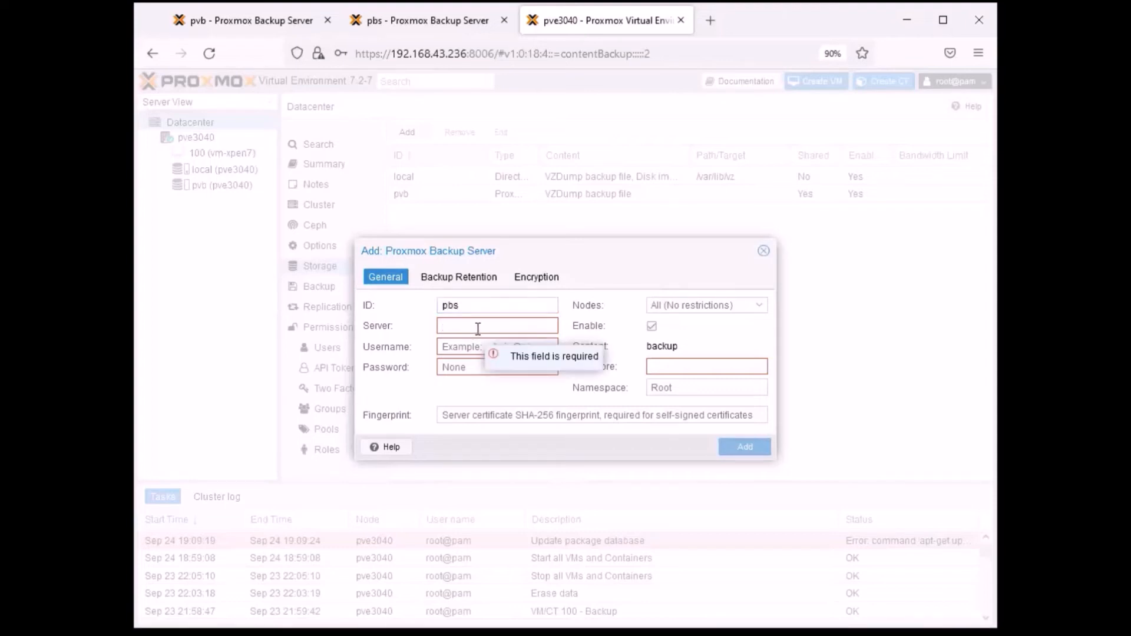
{"action": "type", "text": "2.168.43.8"}
- Enter root@pam as the pbs storage's username and fill in its account password
{"action": "left_click", "coordinate": [478, 347]}
{"action": "type", "text": "rot"}
{"action": "key", "text": "BackSpace"}
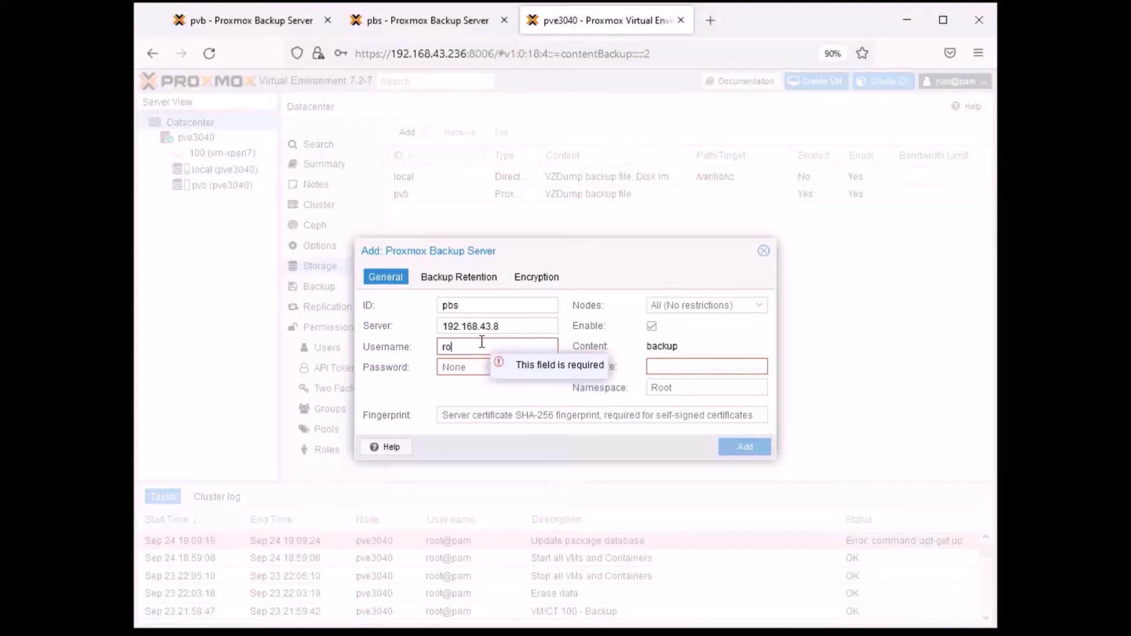
{"action": "type", "text": "ot@pam"}
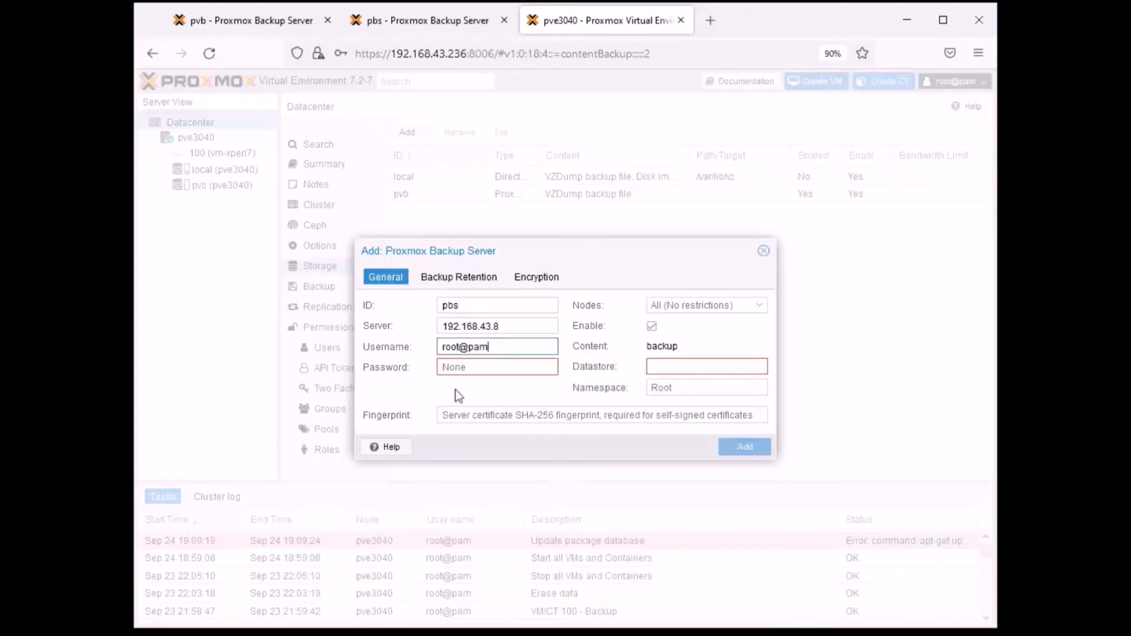
{"action": "left_click", "coordinate": [474, 368]}
{"action": "type", "text": "********"}
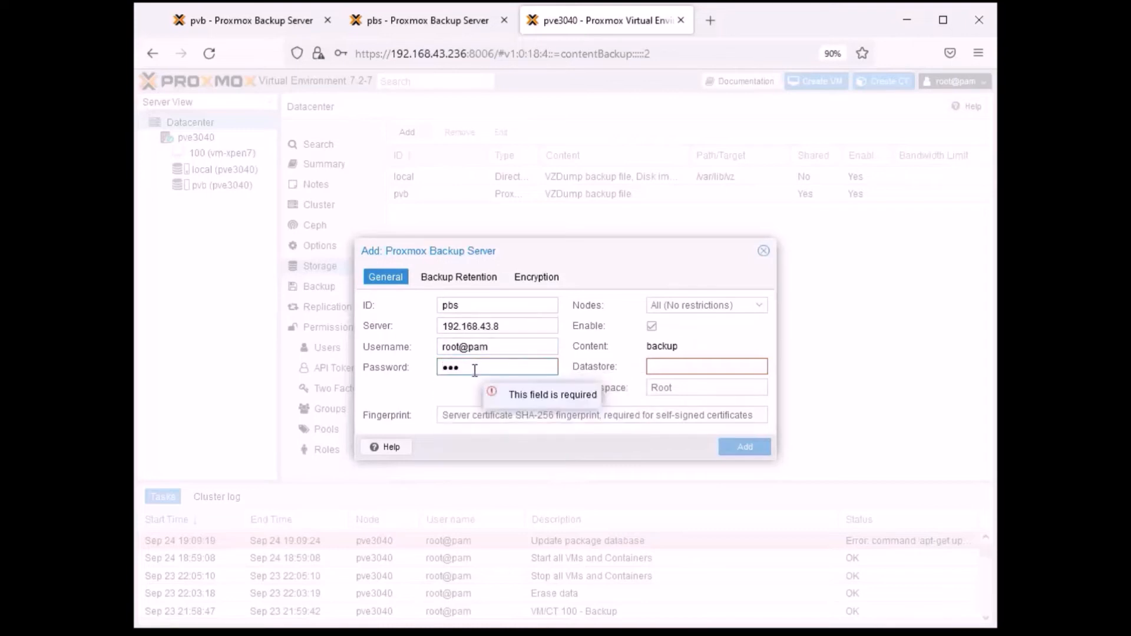
{"action": "type", "text": "****"}
- Look up the datastore name on the pbs server and set the pbs storage's datastore to backup1
{"action": "left_click", "coordinate": [697, 366]}
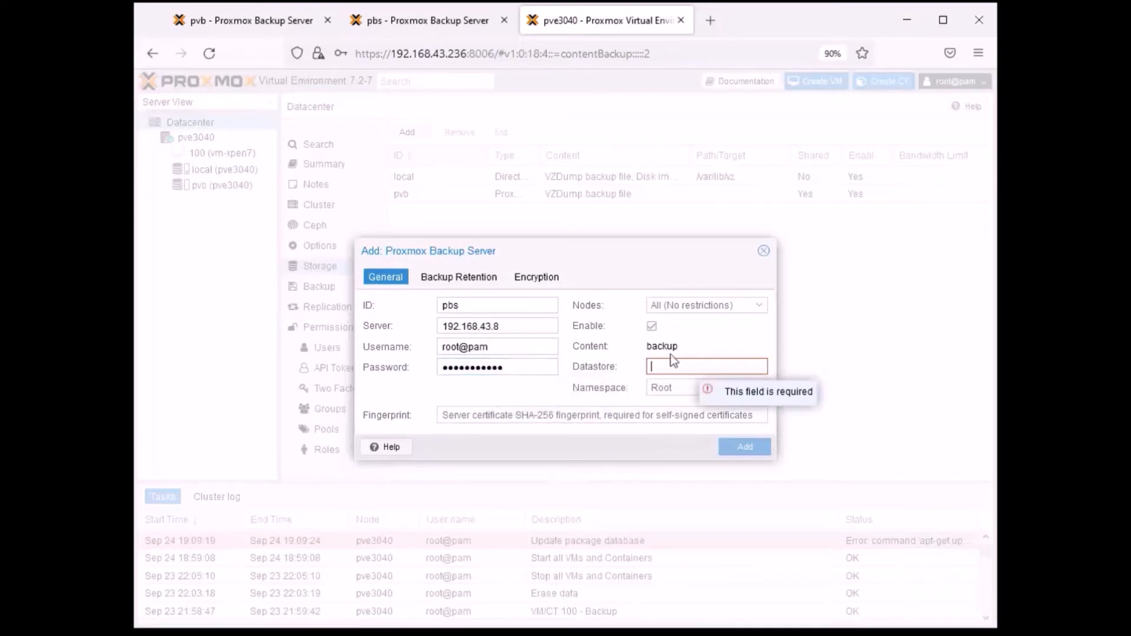
{"action": "left_click", "coordinate": [448, 23]}
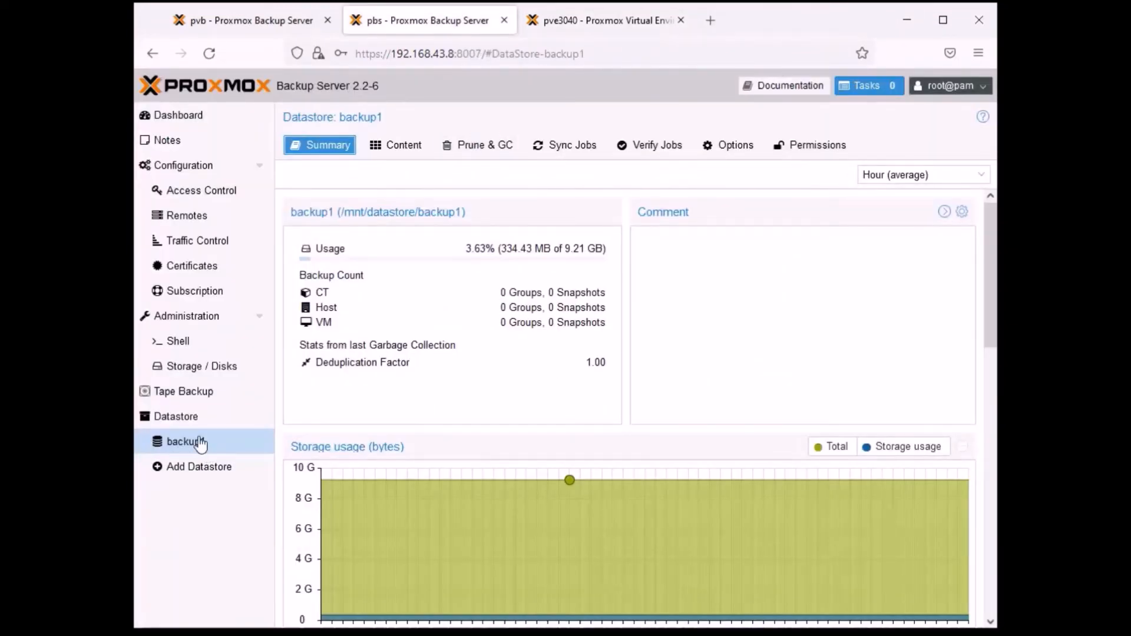
{"action": "left_click", "coordinate": [545, 20]}
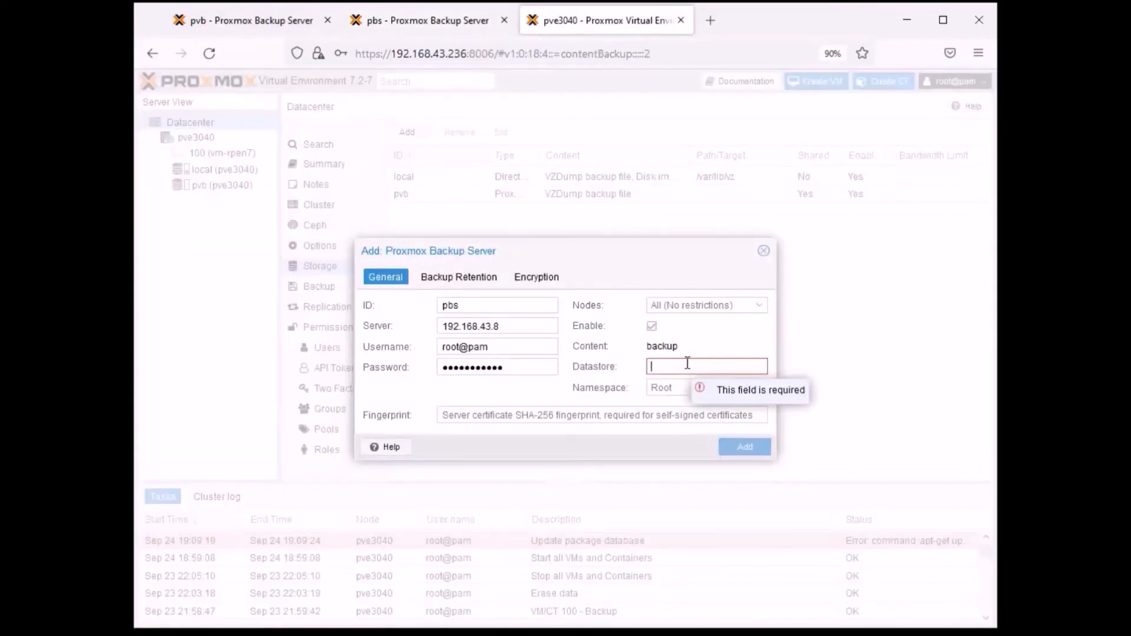
{"action": "type", "text": "backup1"}
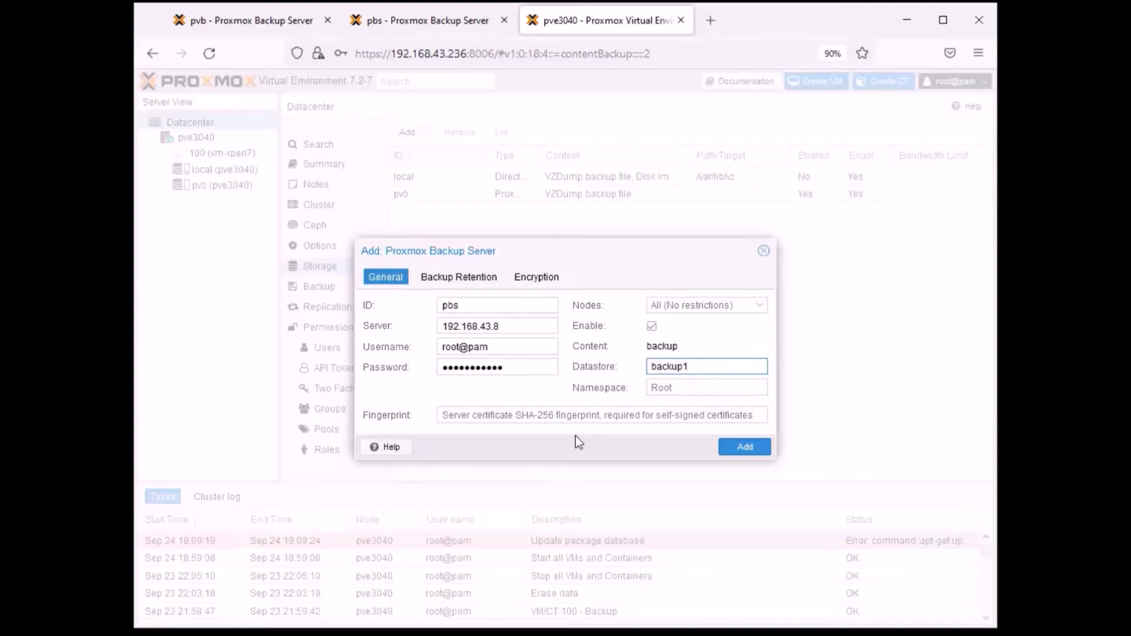
- Copy the certificate fingerprint from the pbs Proxmox Backup Server's dashboard
{"action": "left_click", "coordinate": [422, 21]}
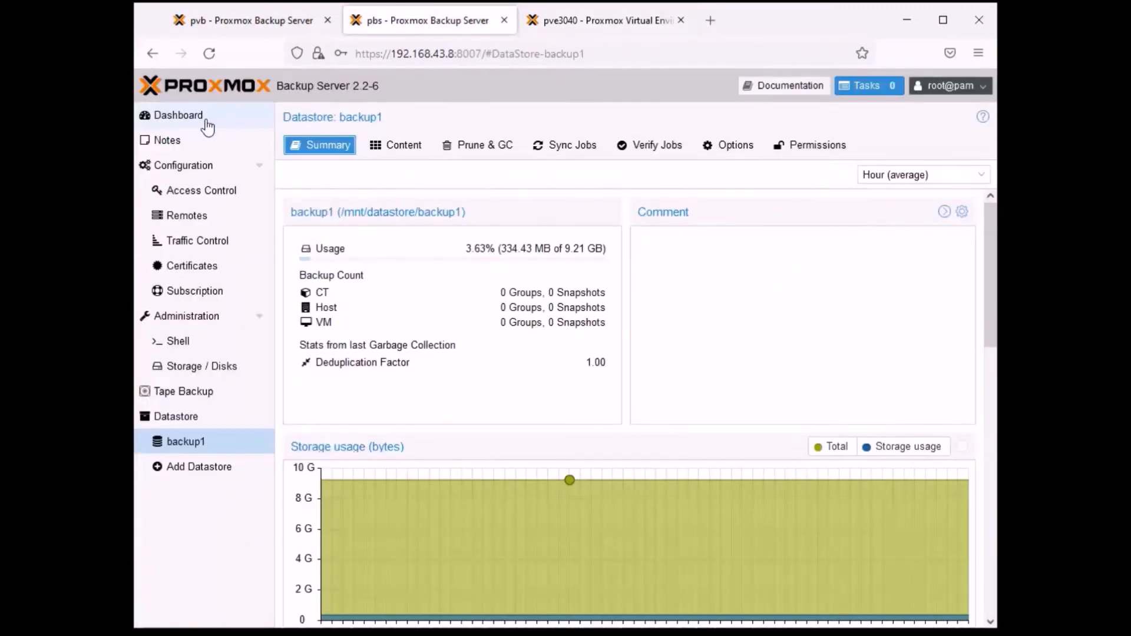
{"action": "left_click", "coordinate": [197, 119]}
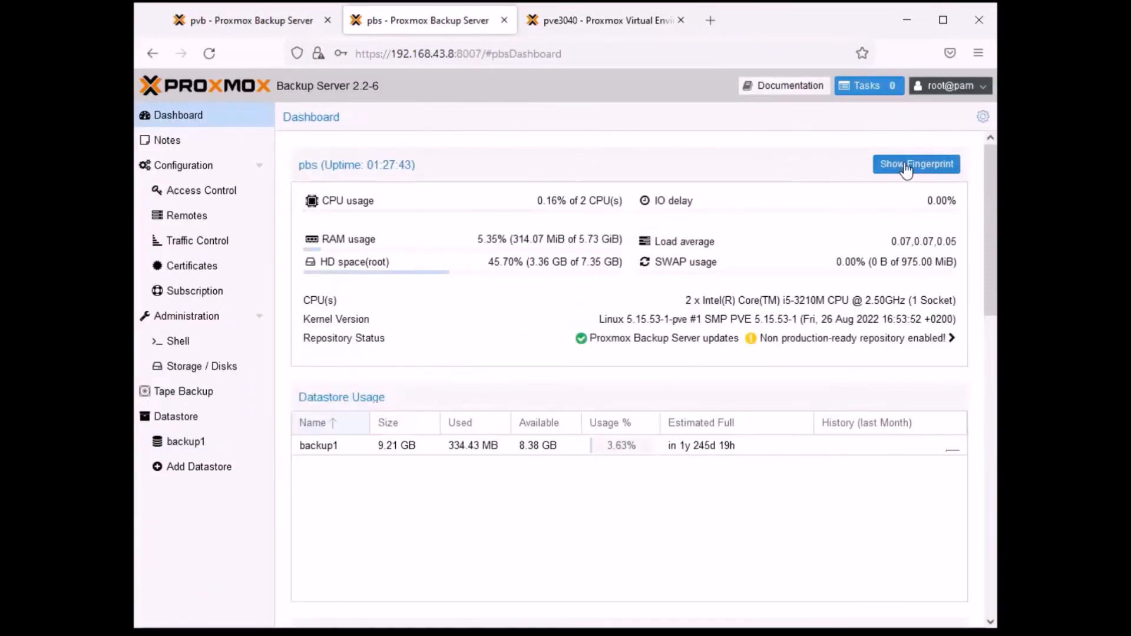
{"action": "left_click", "coordinate": [916, 165]}
{"action": "left_click", "coordinate": [705, 385]}
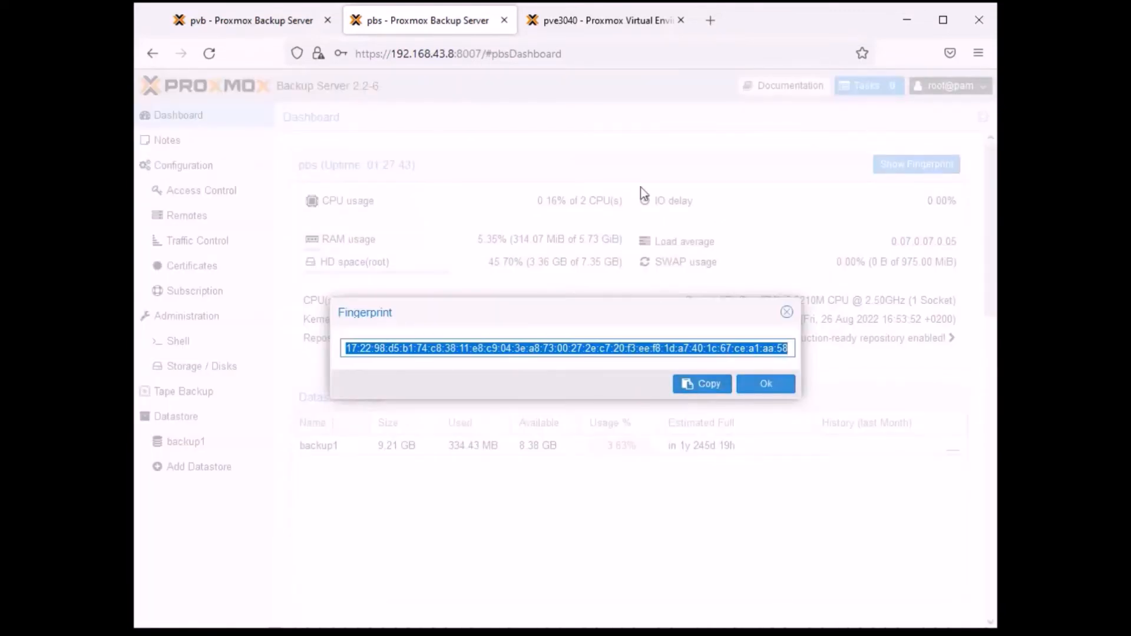
- Return to Proxmox VE, paste the copied fingerprint into the pbs storage's settings and add the storage
{"action": "left_click", "coordinate": [580, 22]}
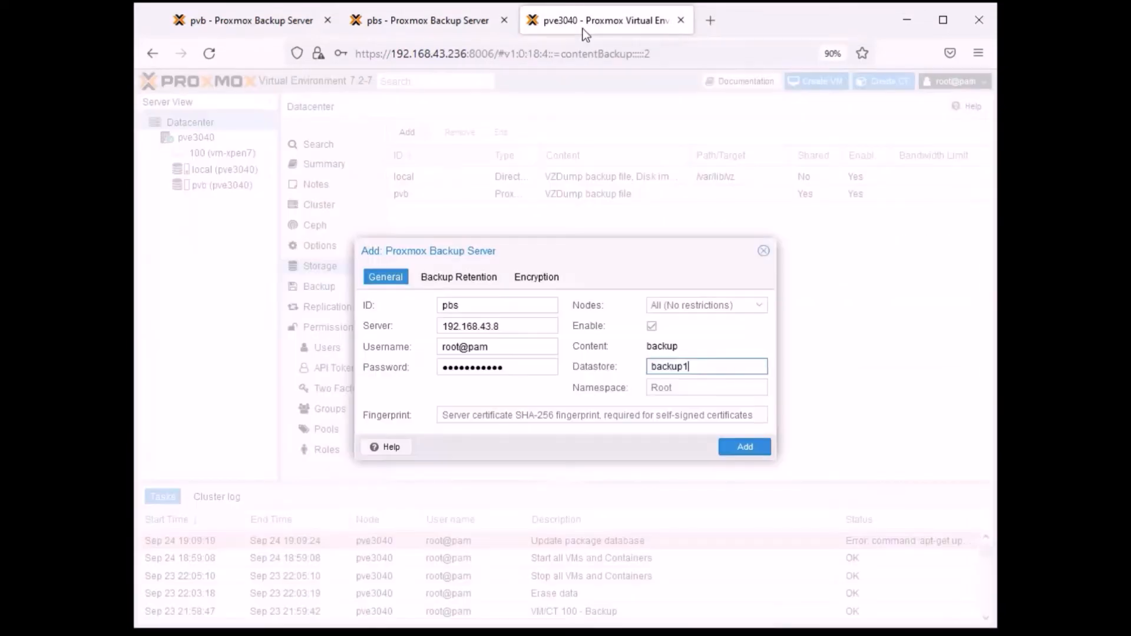
{"action": "right_click", "coordinate": [673, 387]}
{"action": "right_click", "coordinate": [592, 415]}
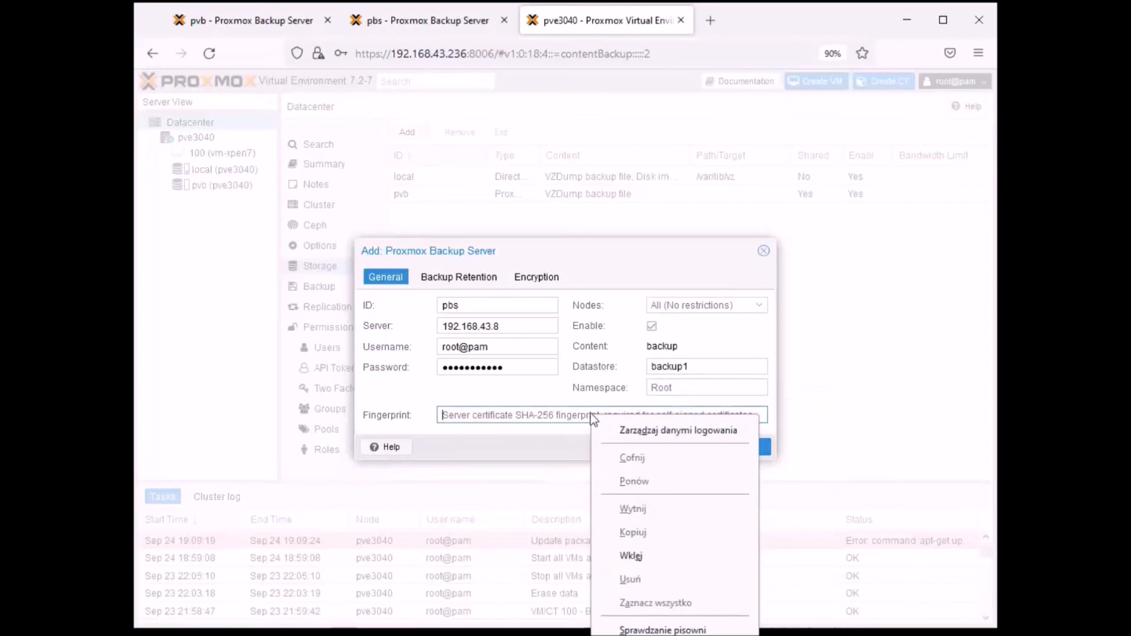
{"action": "left_click", "coordinate": [645, 555]}
{"action": "left_click", "coordinate": [743, 448]}
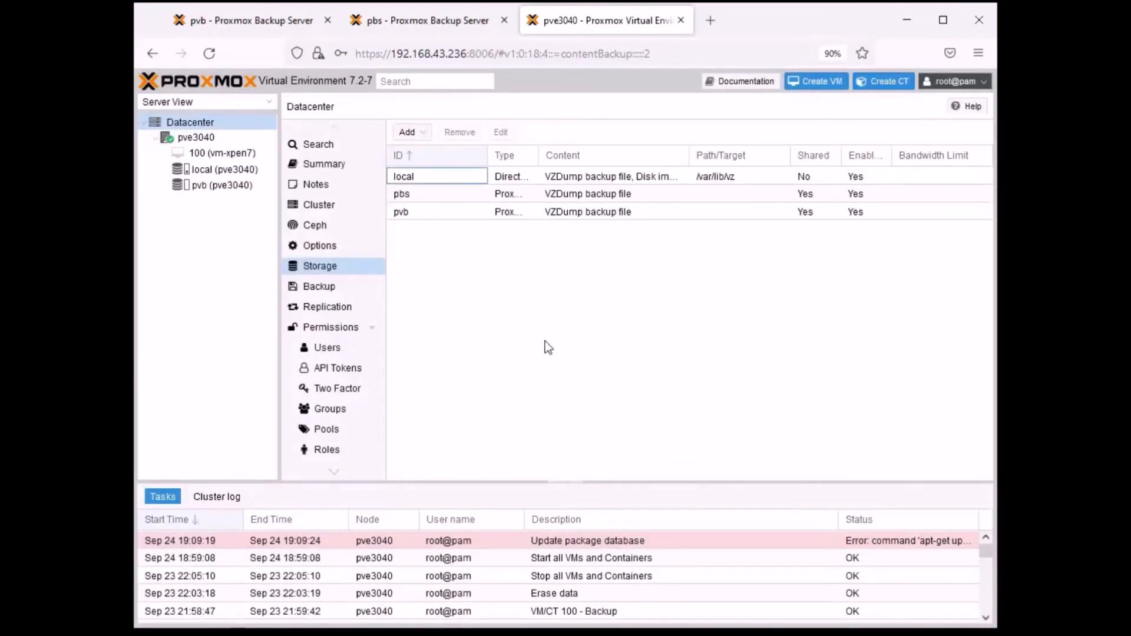
- Widen the Type column of the datacenter's storage list and check the pbs and pvb entries
{"action": "left_click_drag", "start_coordinate": [539, 155], "coordinate": [583, 155]}
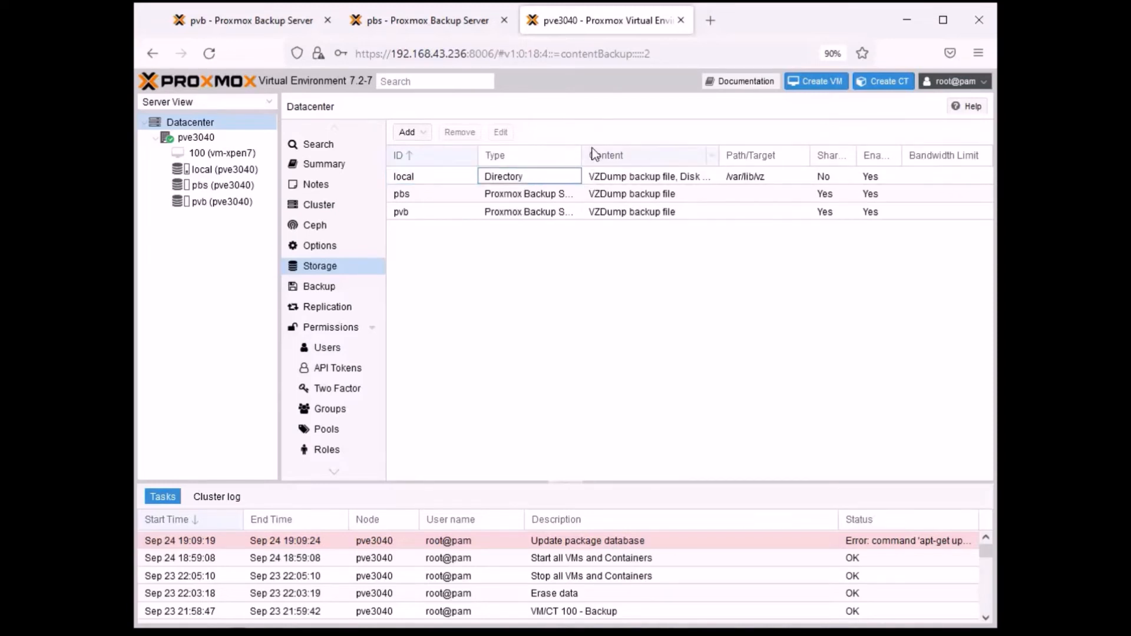
{"action": "left_click", "coordinate": [585, 156]}
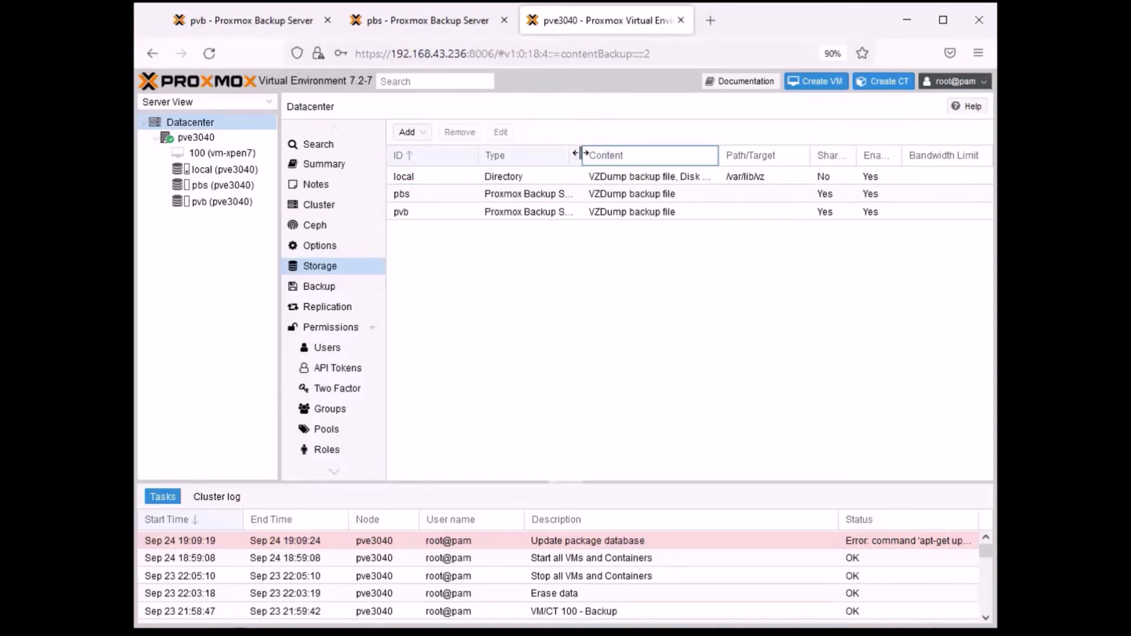
{"action": "left_click_drag", "start_coordinate": [583, 151], "coordinate": [616, 154]}
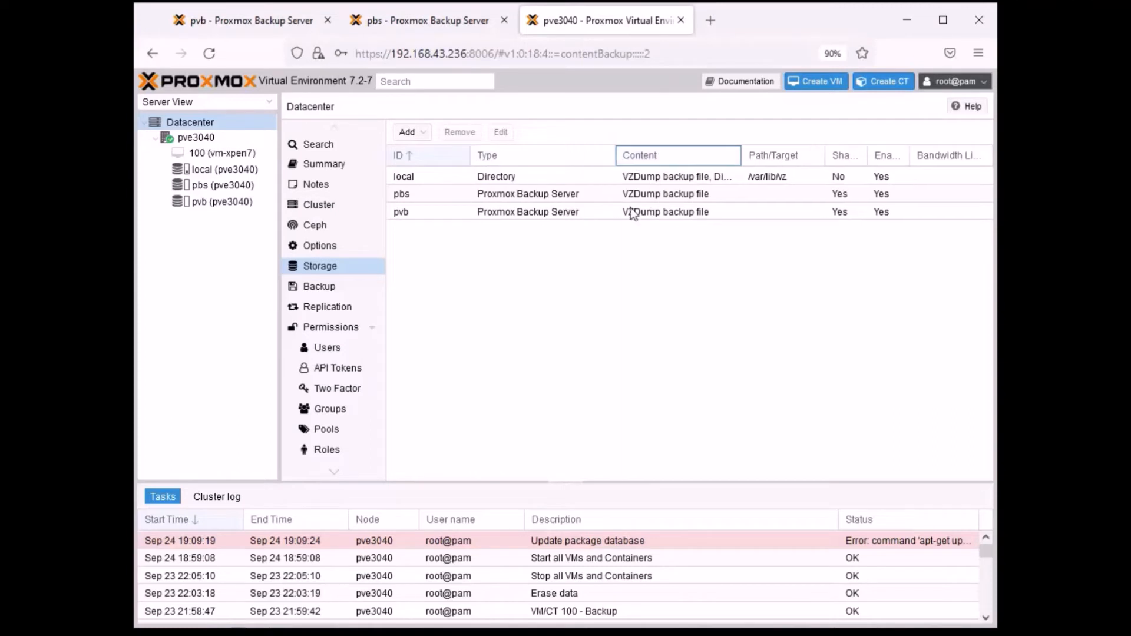
{"action": "left_click", "coordinate": [435, 196]}
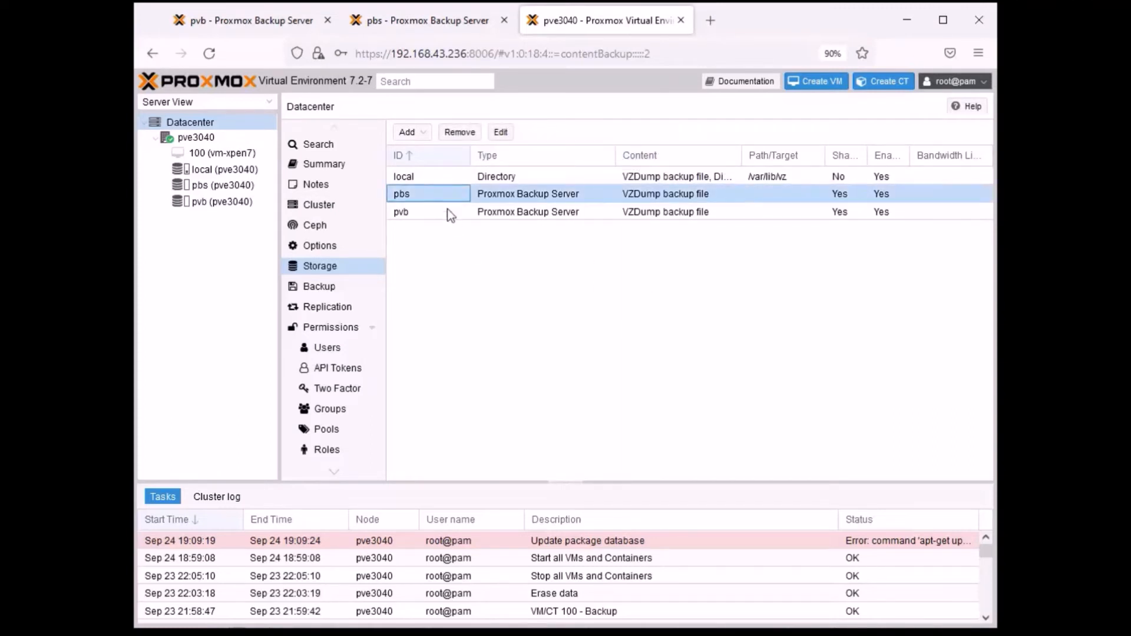
{"action": "left_click", "coordinate": [478, 212]}
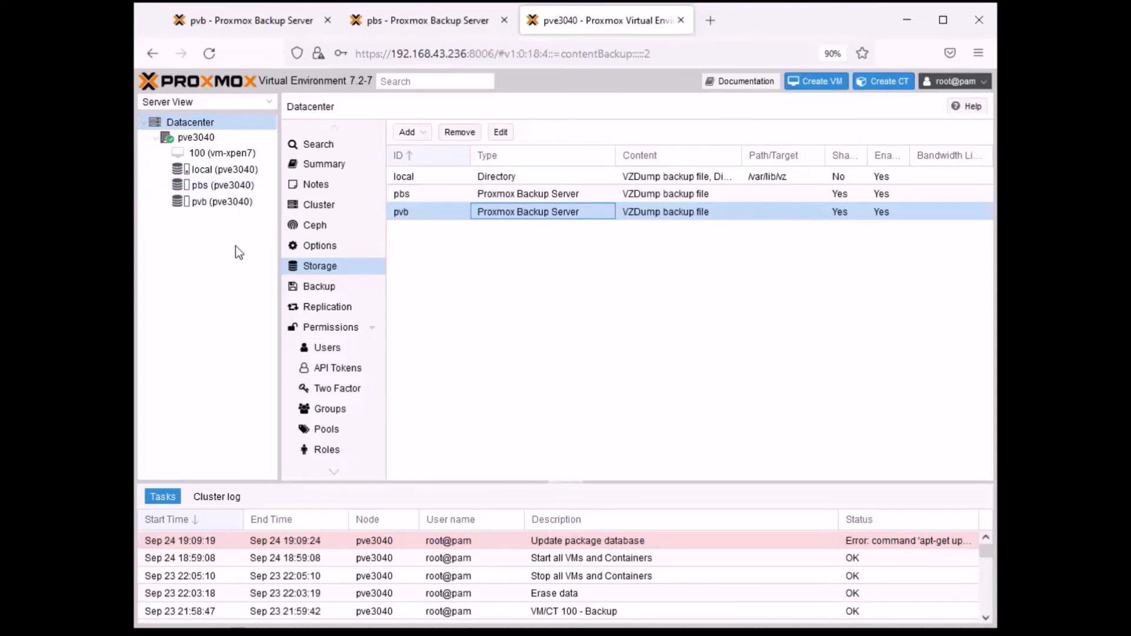
- Start a manual backup of virtual machine 100 (vm-xpen7) with pvb as the target storage
{"action": "left_click", "coordinate": [213, 153]}
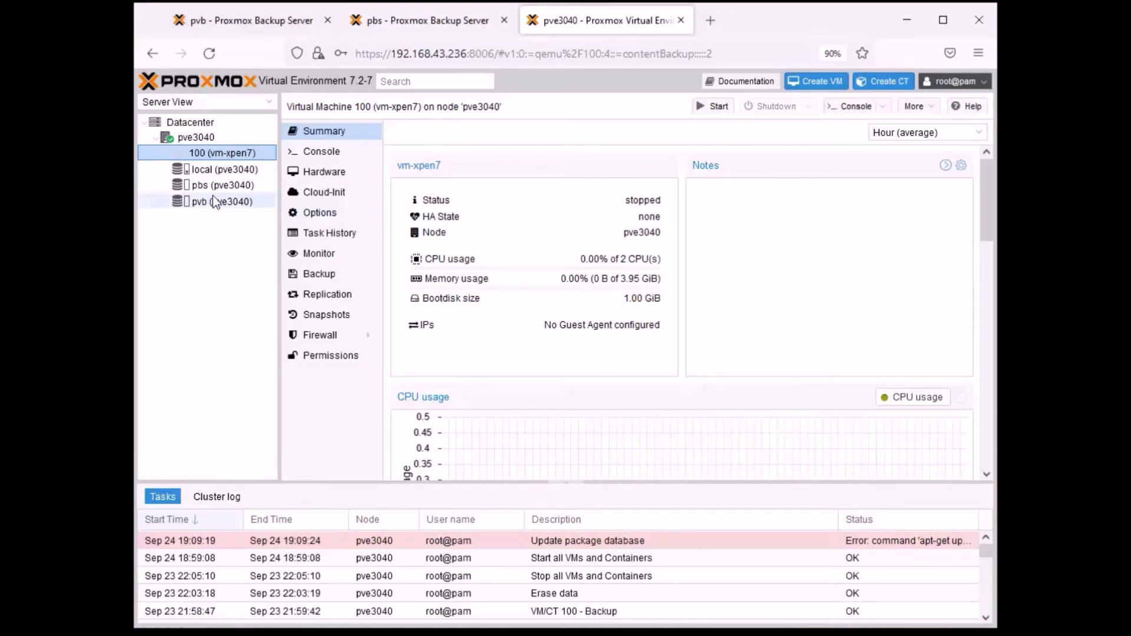
{"action": "key", "text": "alt+Tab"}
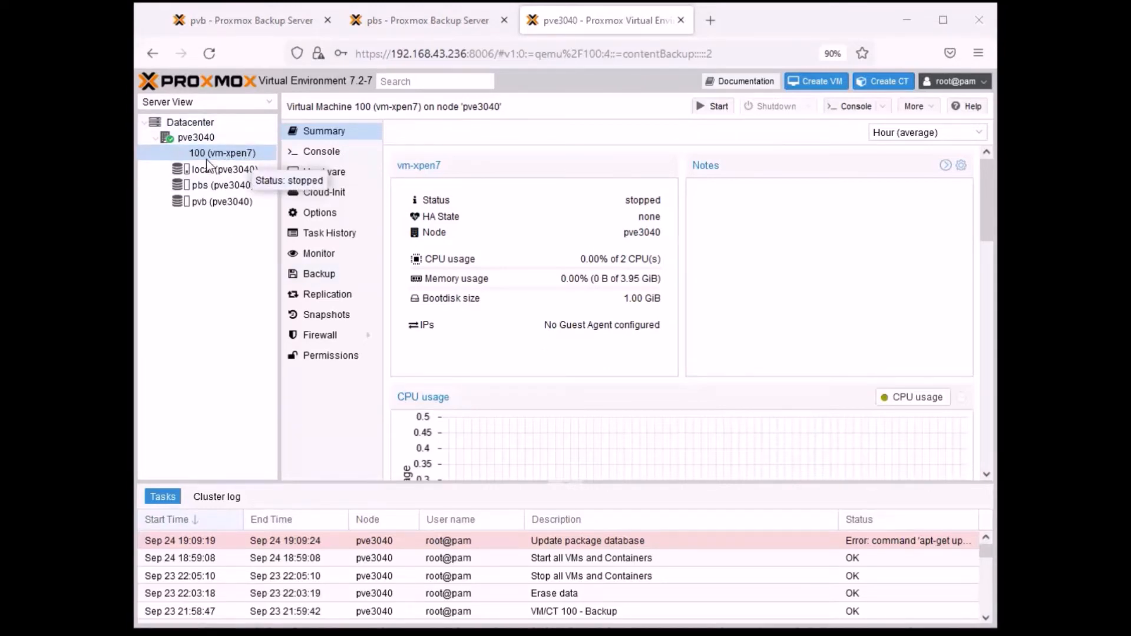
{"action": "left_click", "coordinate": [321, 276]}
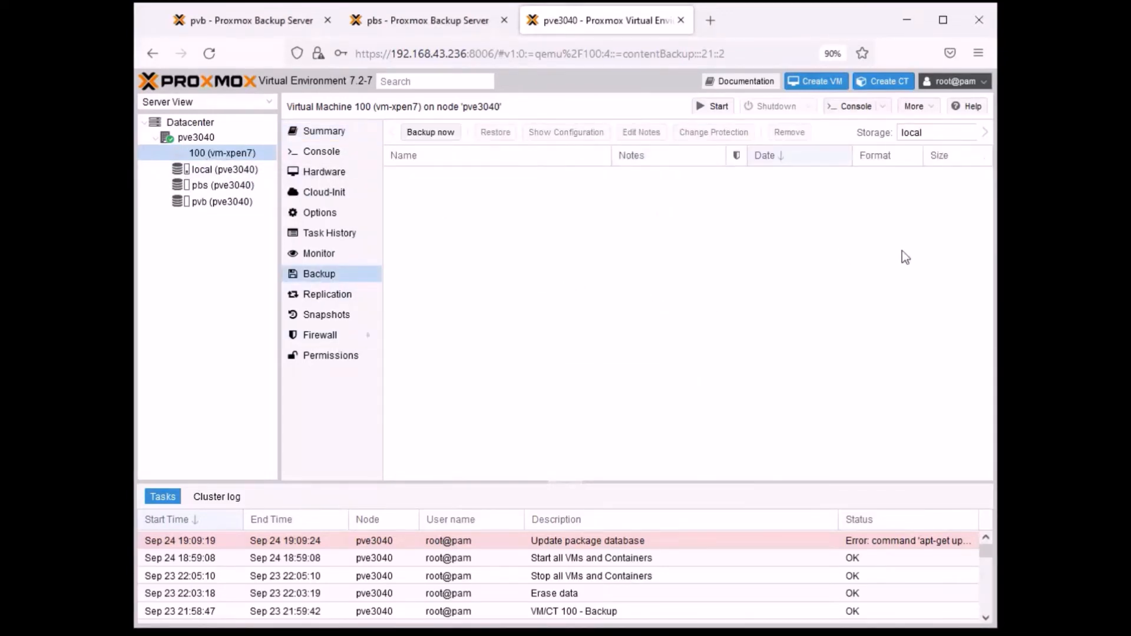
{"action": "left_click", "coordinate": [433, 134]}
{"action": "left_click_drag", "start_coordinate": [592, 264], "coordinate": [626, 222]}
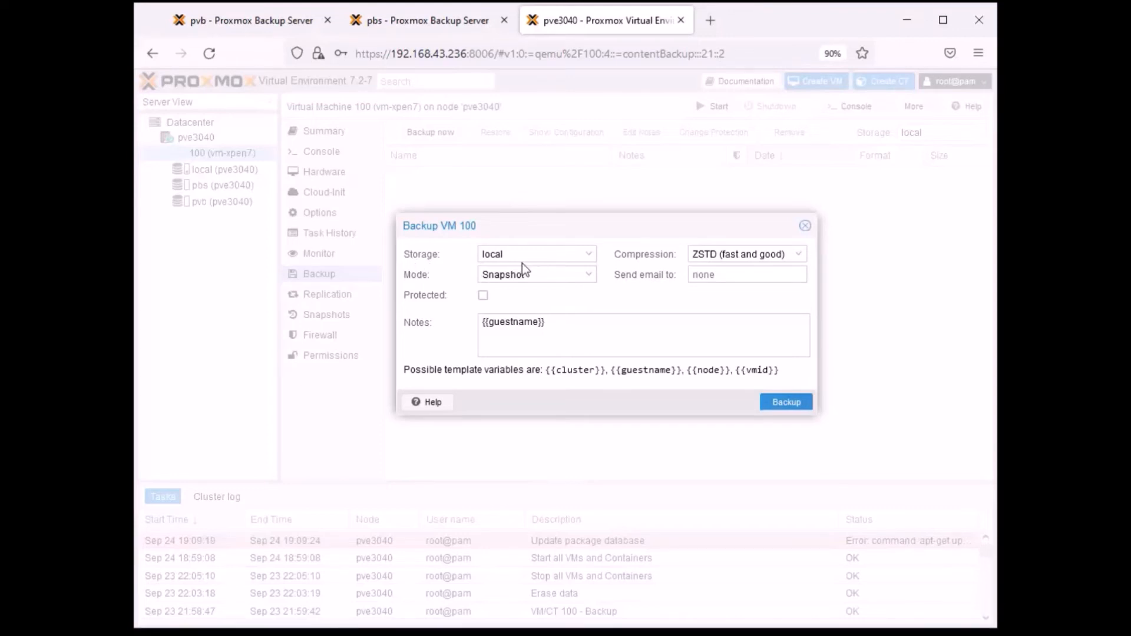
{"action": "left_click", "coordinate": [489, 254]}
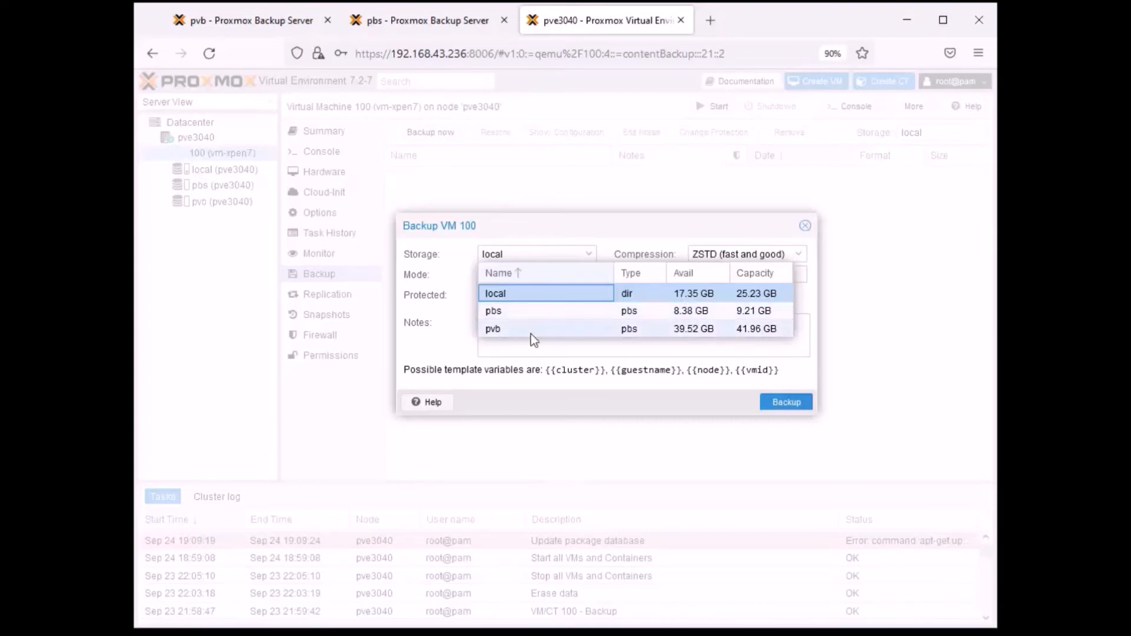
{"action": "left_click", "coordinate": [609, 328]}
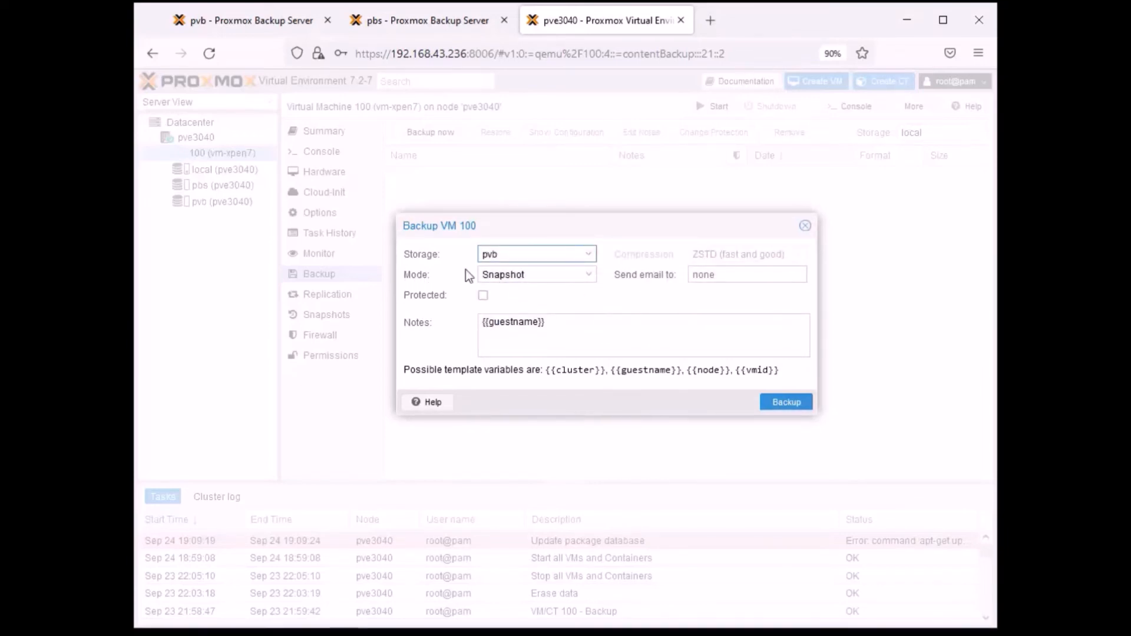
- Set the backup mode to Stop, run the backup of VM 100 and close its task output once finished
{"action": "left_click", "coordinate": [589, 277]}
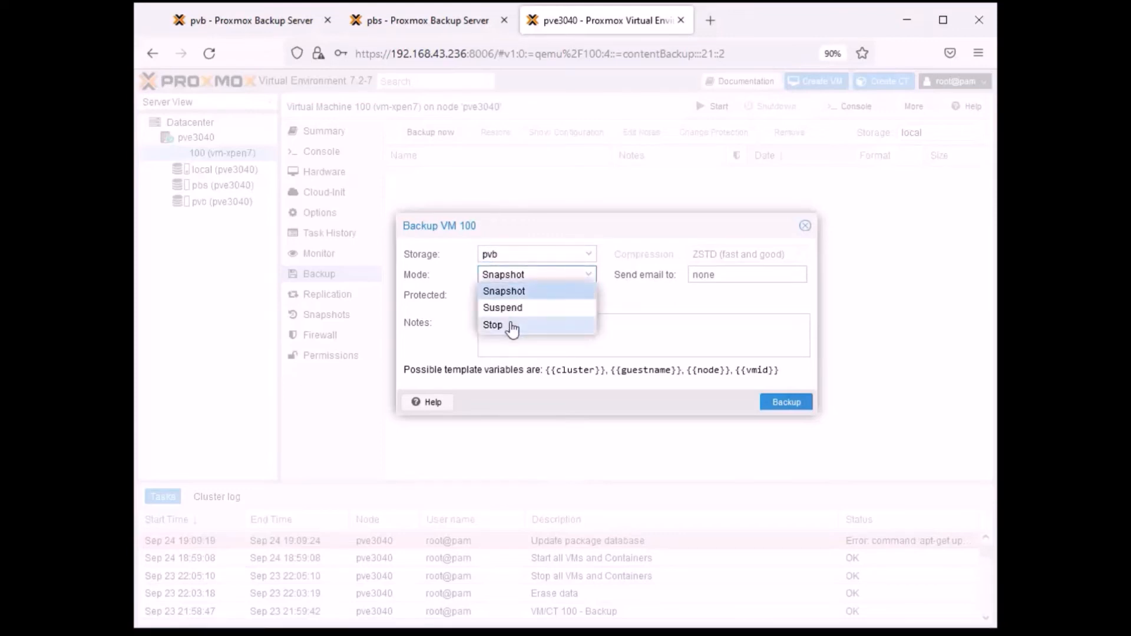
{"action": "left_click", "coordinate": [508, 324]}
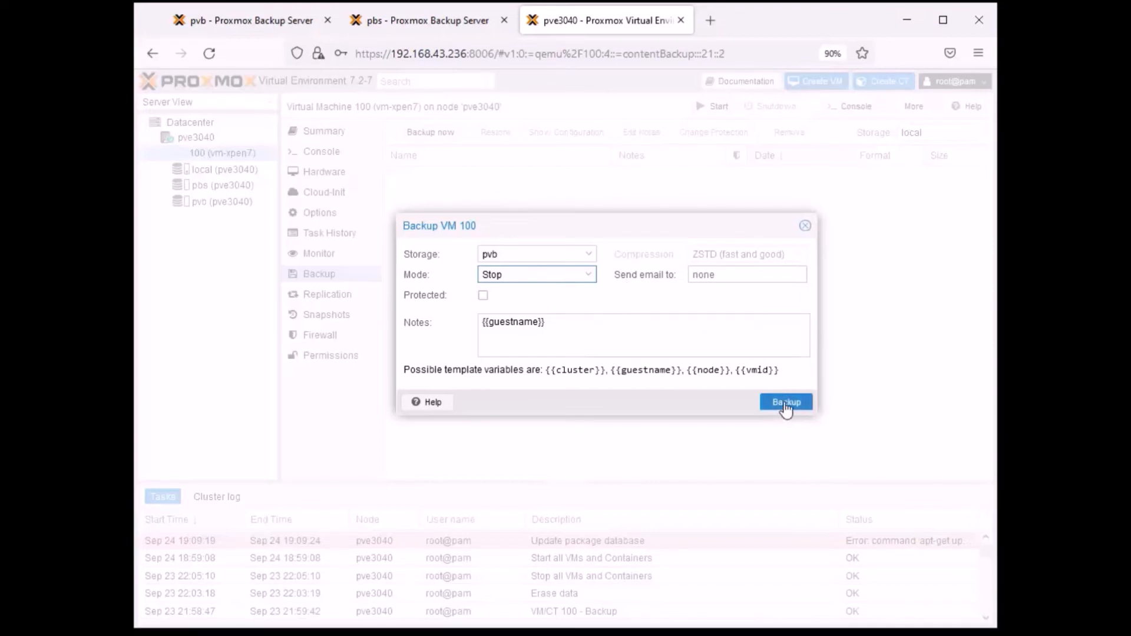
{"action": "left_click", "coordinate": [786, 406]}
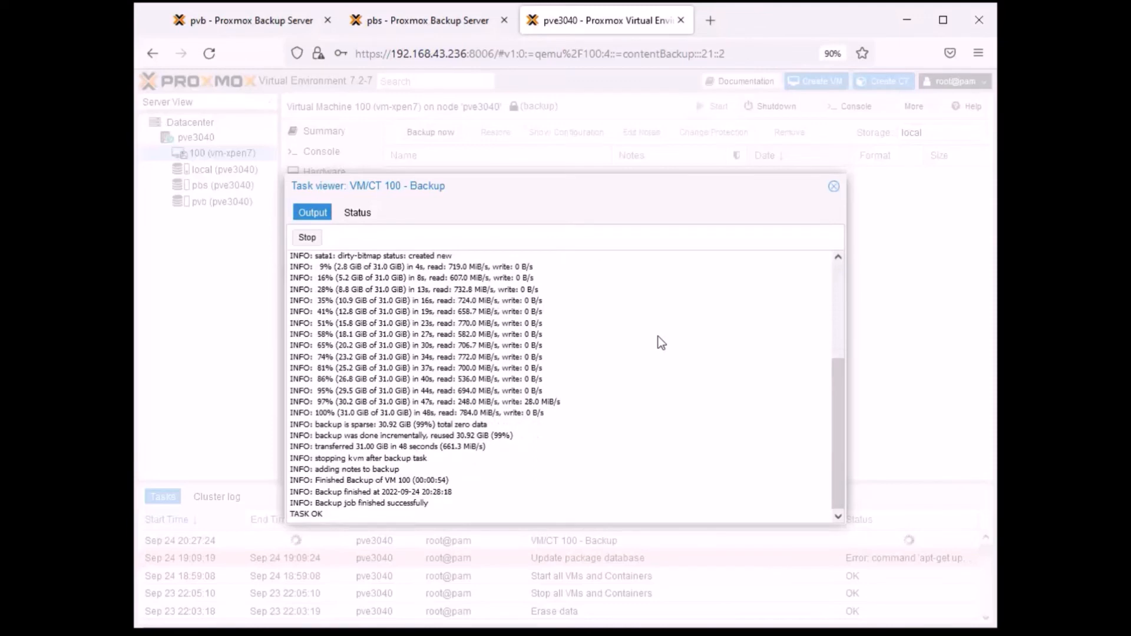
{"action": "left_click", "coordinate": [834, 188]}
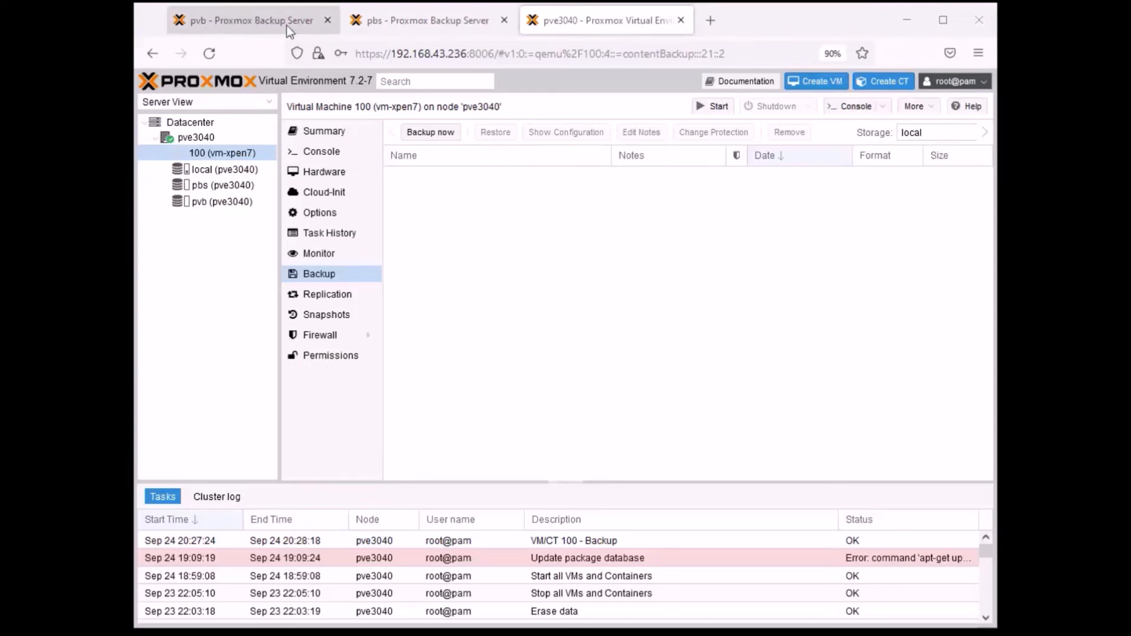
- List VM 100's backups held on the pvb storage
{"action": "left_click", "coordinate": [957, 133]}
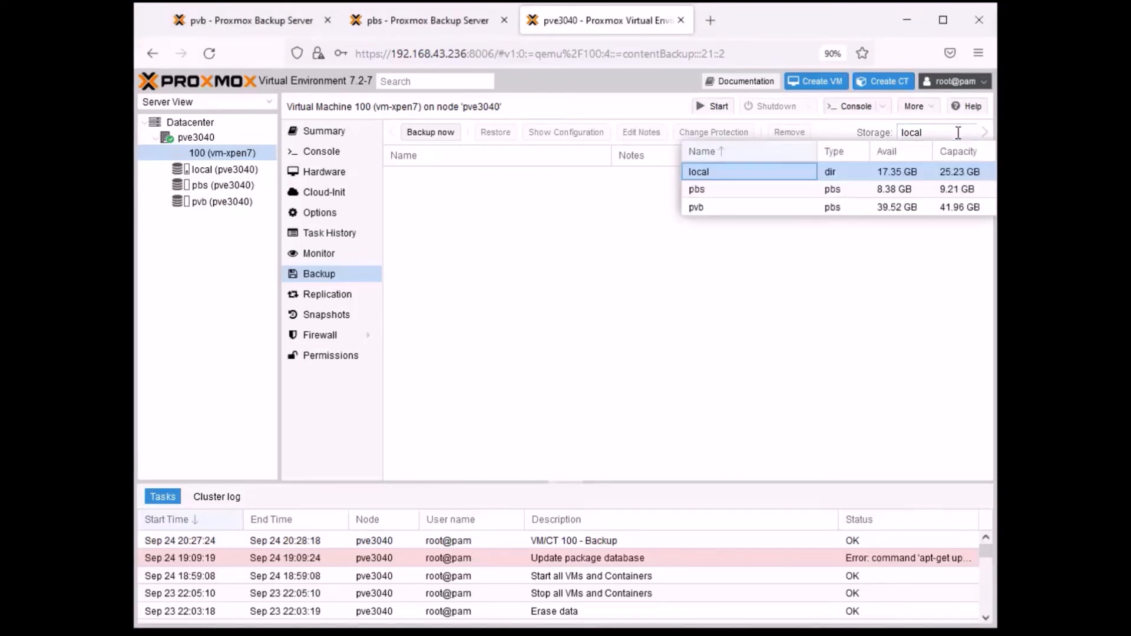
{"action": "left_click", "coordinate": [709, 211]}
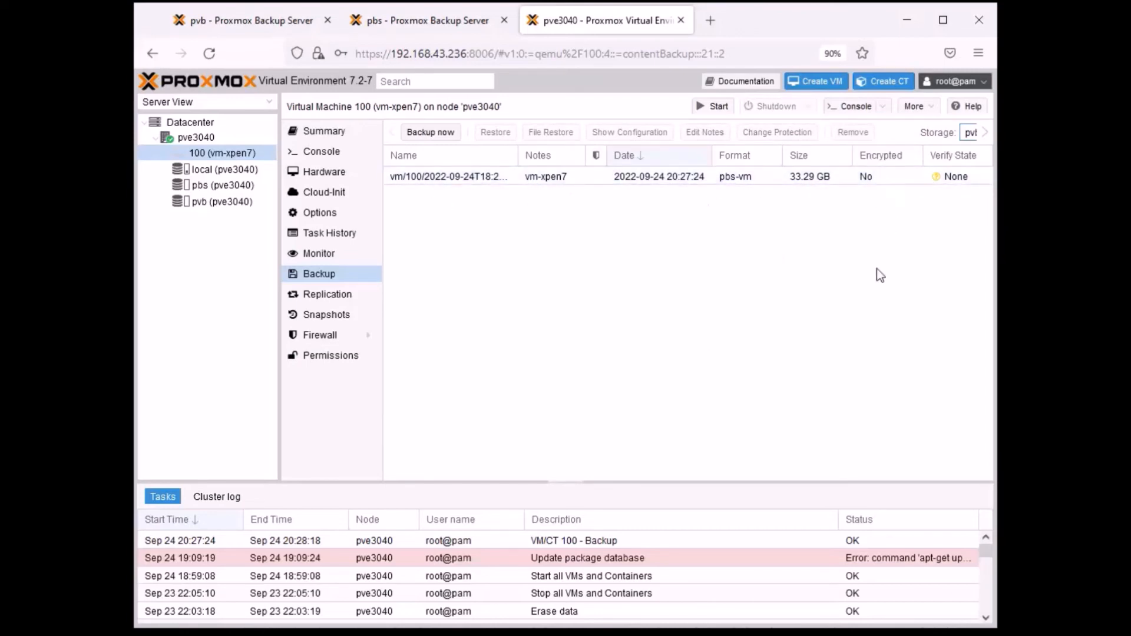
{"action": "left_click", "coordinate": [633, 258]}
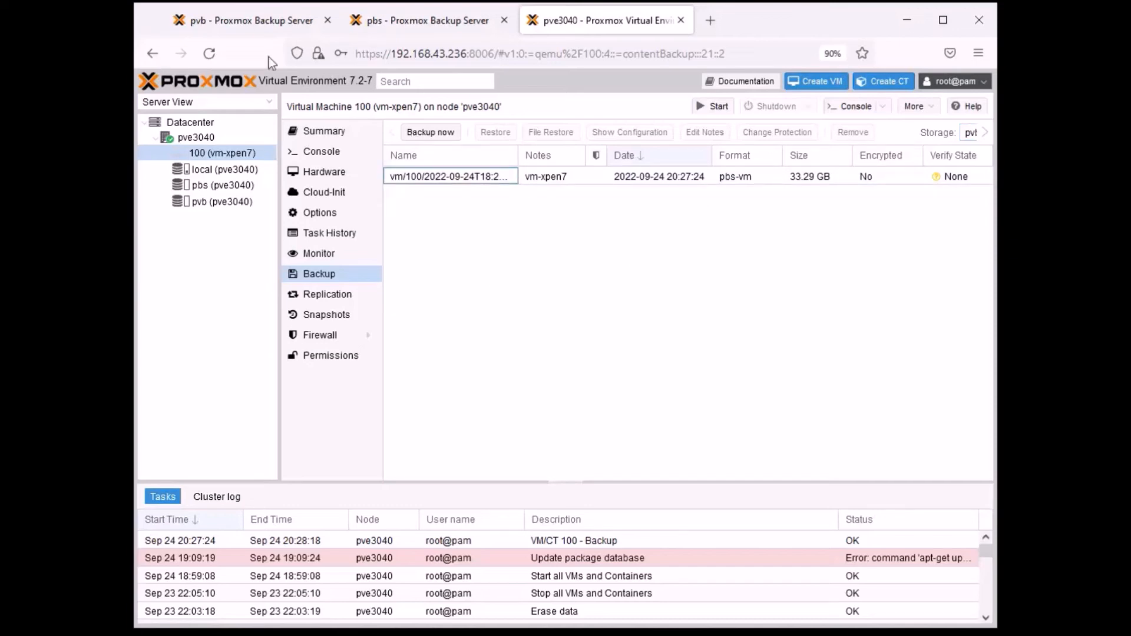
- View the contents of the backup datastore on the pvb server, widening the Backup Group column and expanding the vm/100 group
{"action": "left_click", "coordinate": [240, 23]}
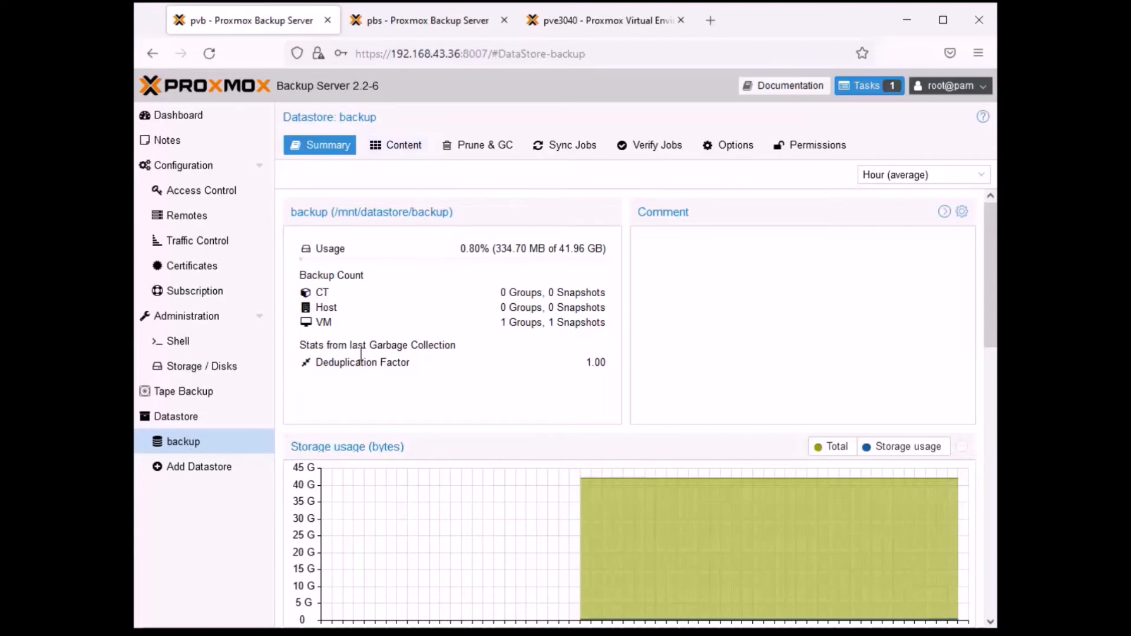
{"action": "left_click", "coordinate": [399, 151]}
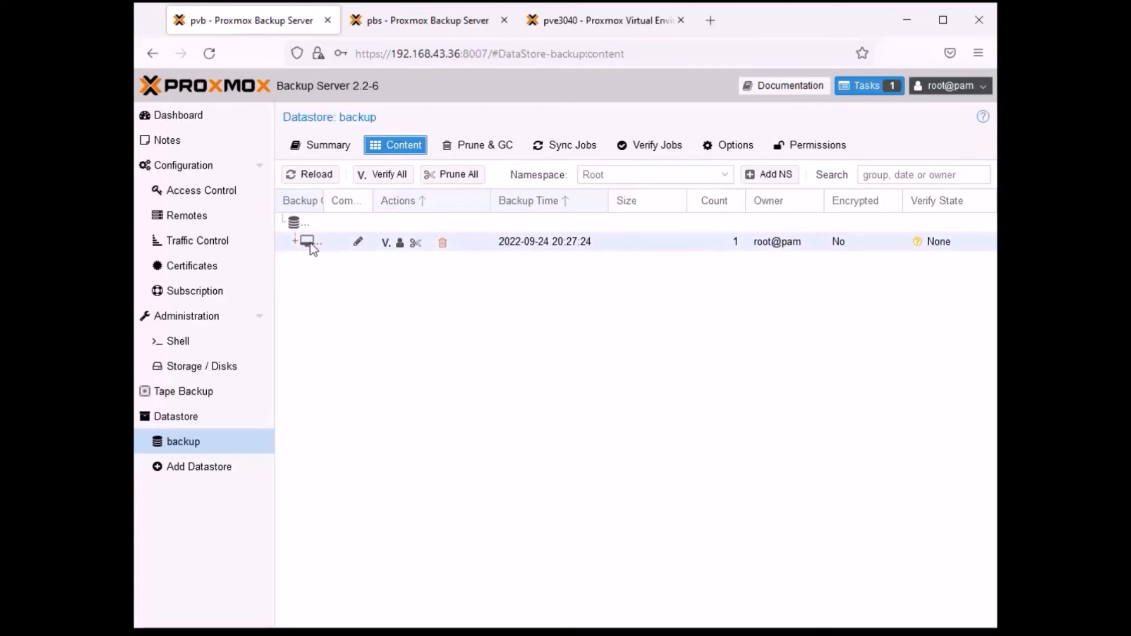
{"action": "mouse_move", "coordinate": [372, 200]}
{"action": "left_mouse_down"}
{"action": "mouse_move", "coordinate": [357, 200]}
{"action": "mouse_move", "coordinate": [388, 200]}
{"action": "left_mouse_up"}
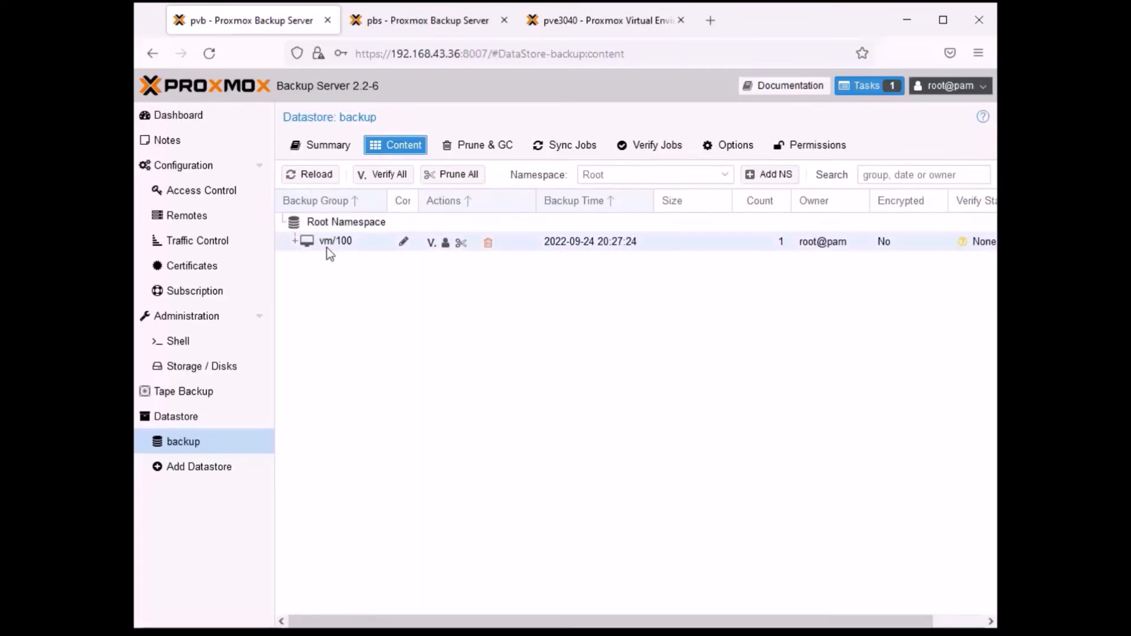
{"action": "left_click", "coordinate": [600, 21]}
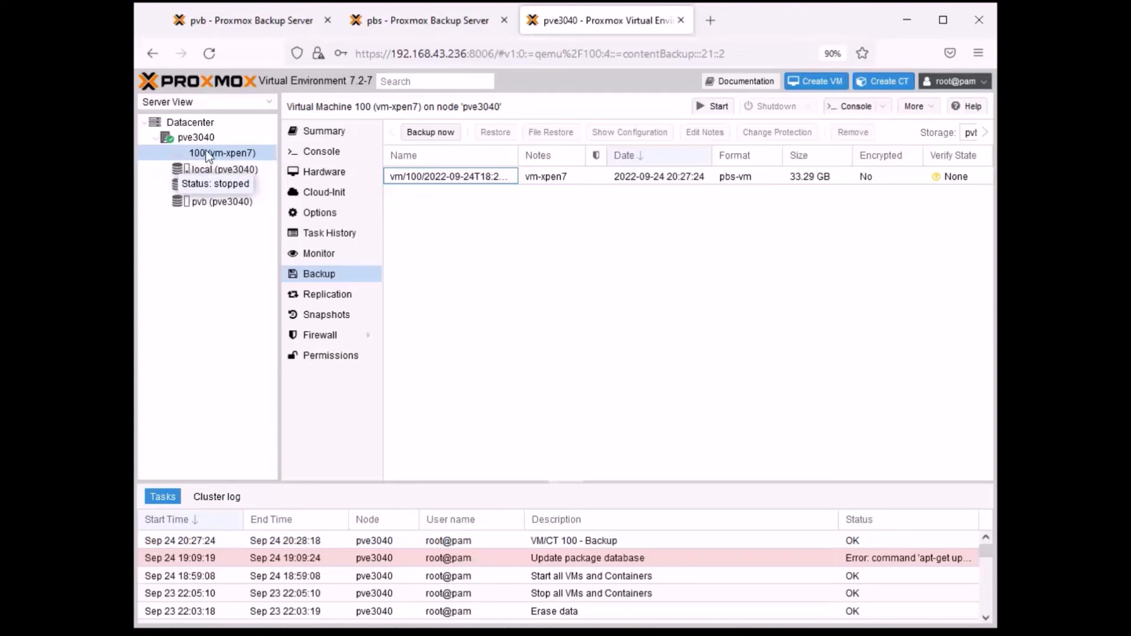
{"action": "left_click", "coordinate": [270, 24]}
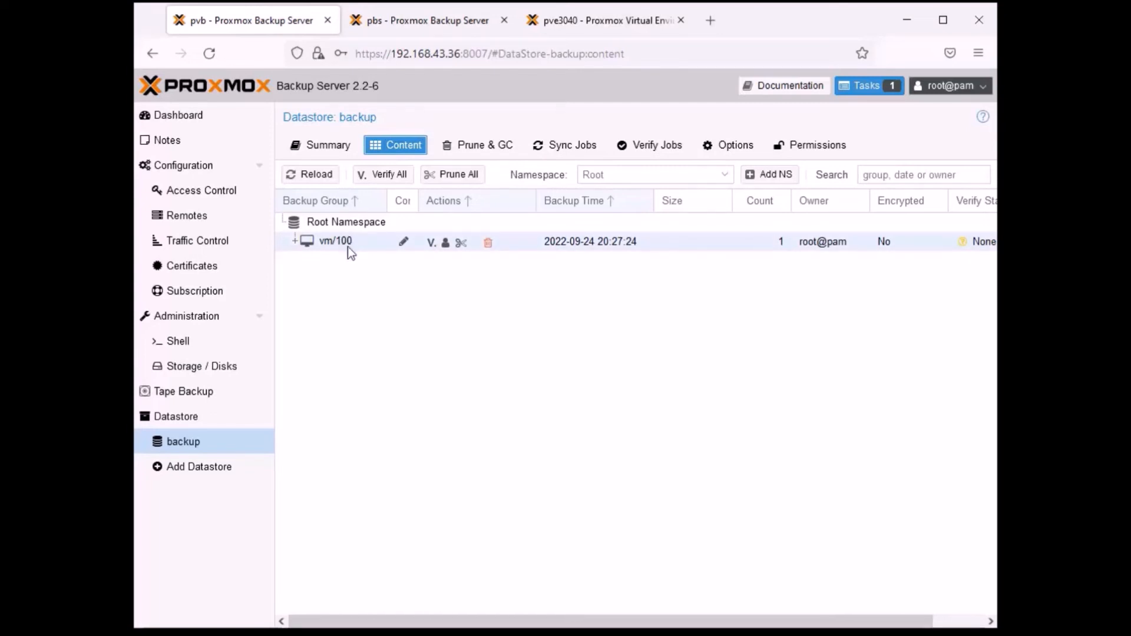
{"action": "left_click", "coordinate": [295, 243]}
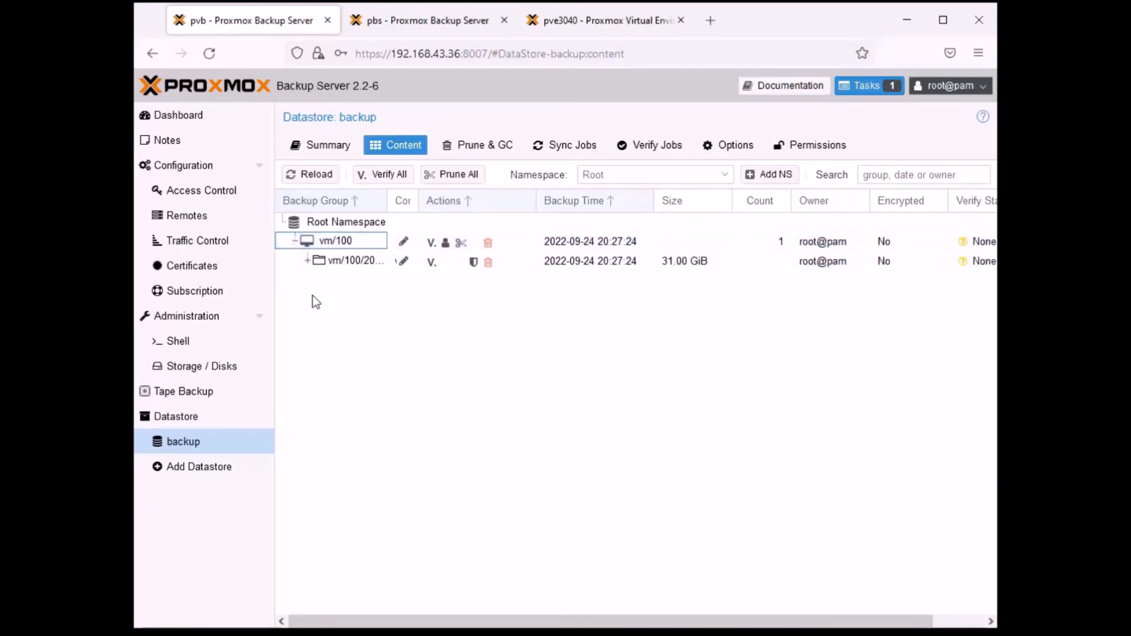
{"action": "left_click_drag", "start_coordinate": [387, 200], "coordinate": [394, 201]}
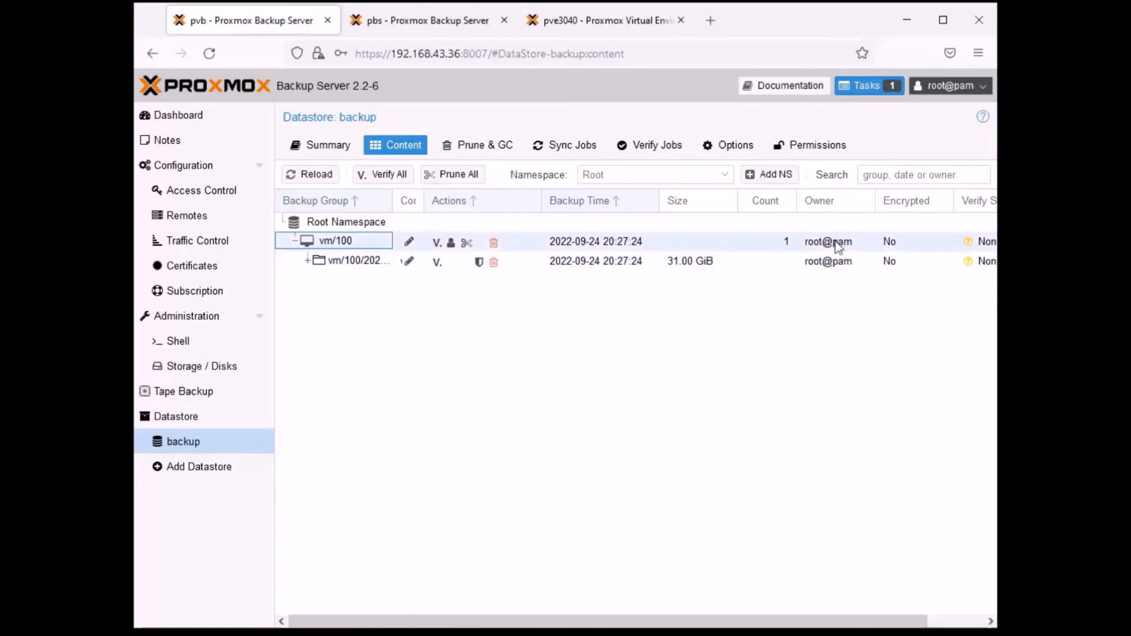
- Compare VM 100's backup entry in Proxmox VE with the vm/100 snapshot in the pvb server's datastore
{"action": "left_click", "coordinate": [596, 29]}
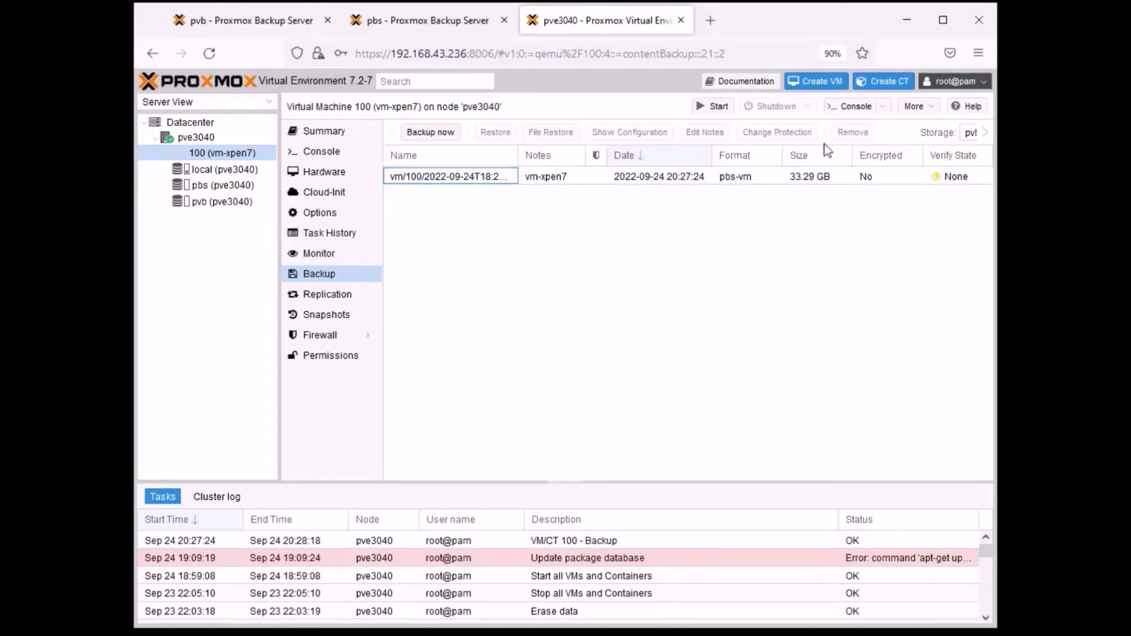
{"action": "left_click", "coordinate": [627, 241]}
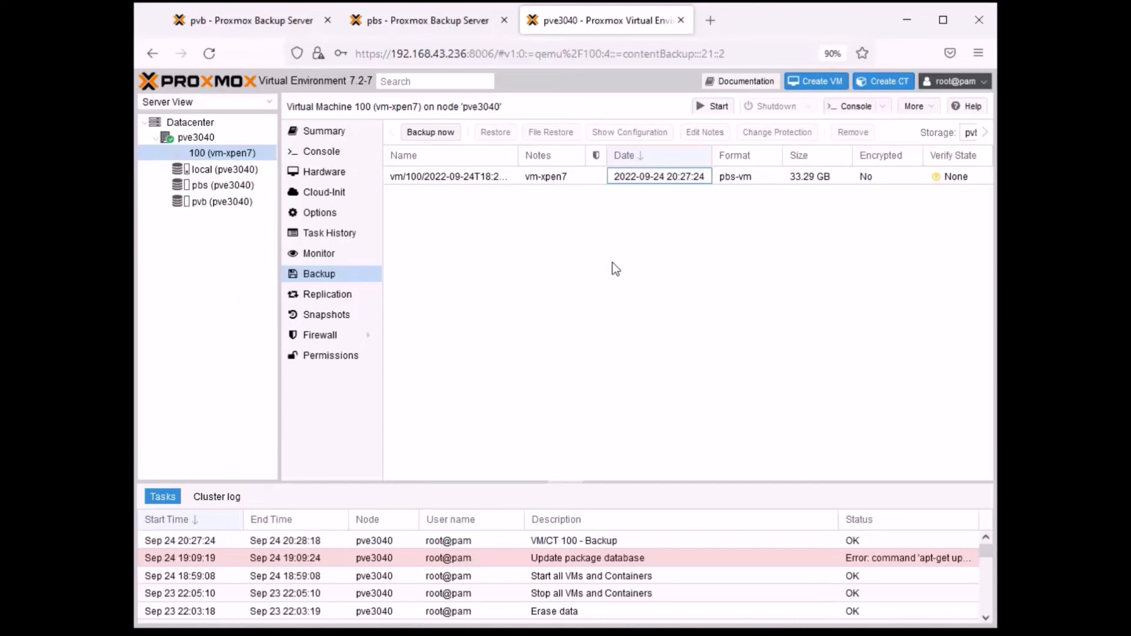
{"action": "left_click", "coordinate": [240, 24]}
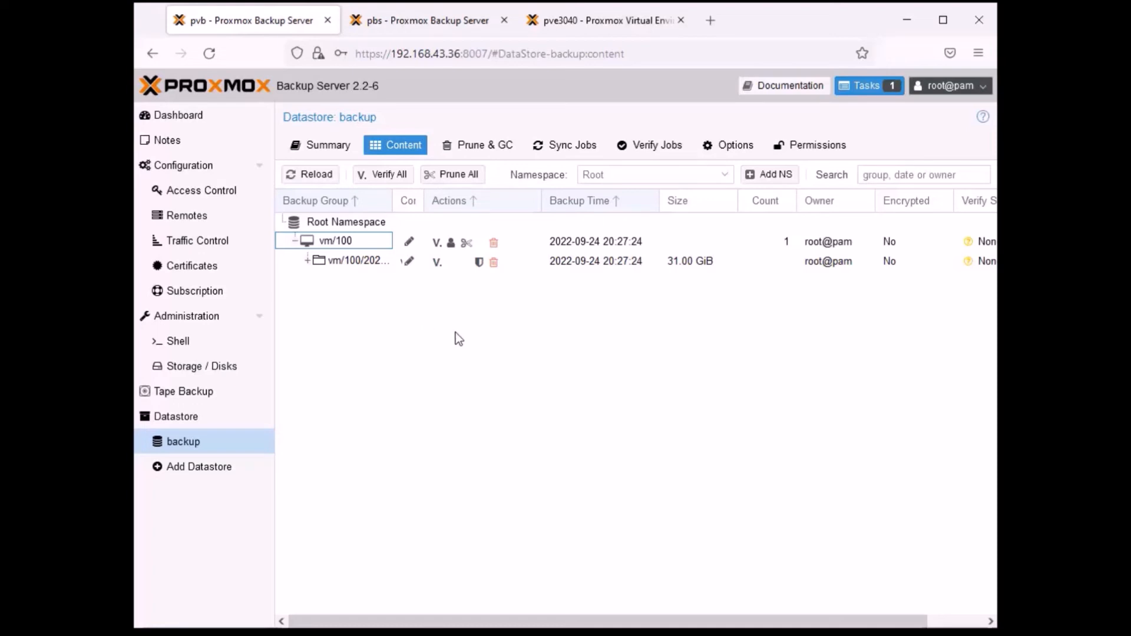
{"action": "left_click", "coordinate": [575, 349]}
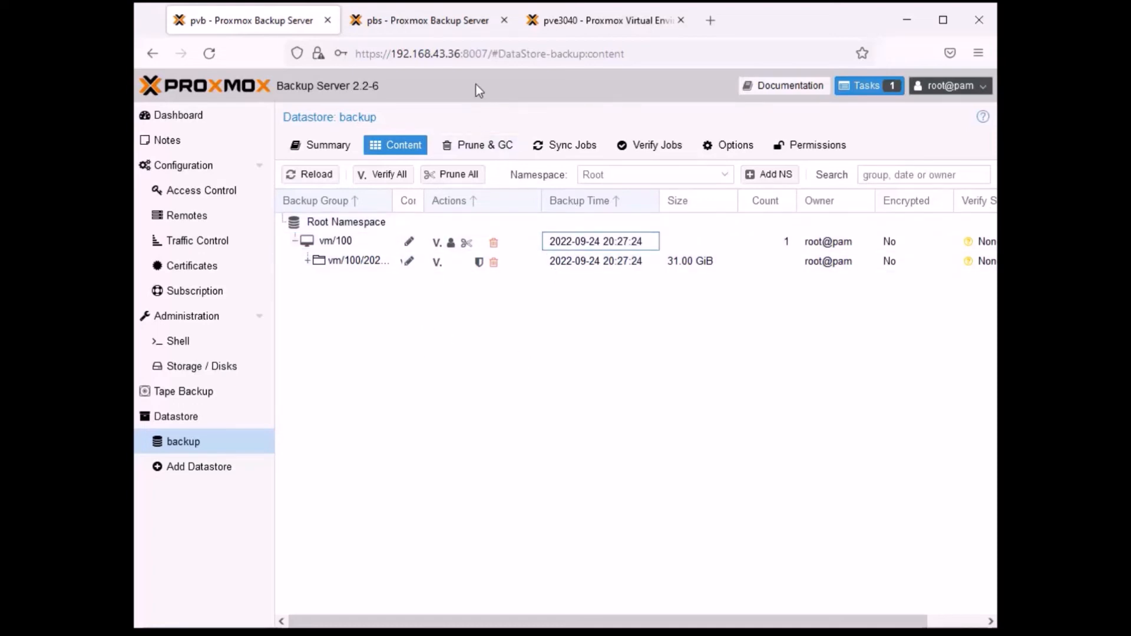
- Switch to Proxmox VE and view the configuration stored in VM 100's backup on pvb, closing it once read
{"action": "left_click", "coordinate": [576, 28]}
{"action": "left_click", "coordinate": [493, 176]}
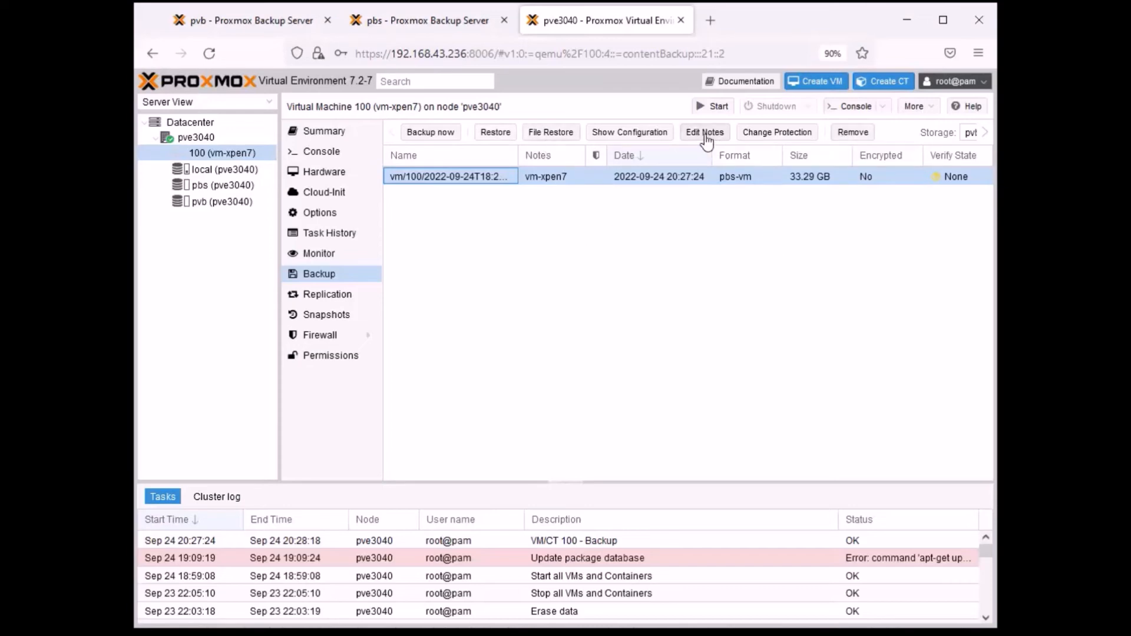
{"action": "left_click", "coordinate": [635, 135]}
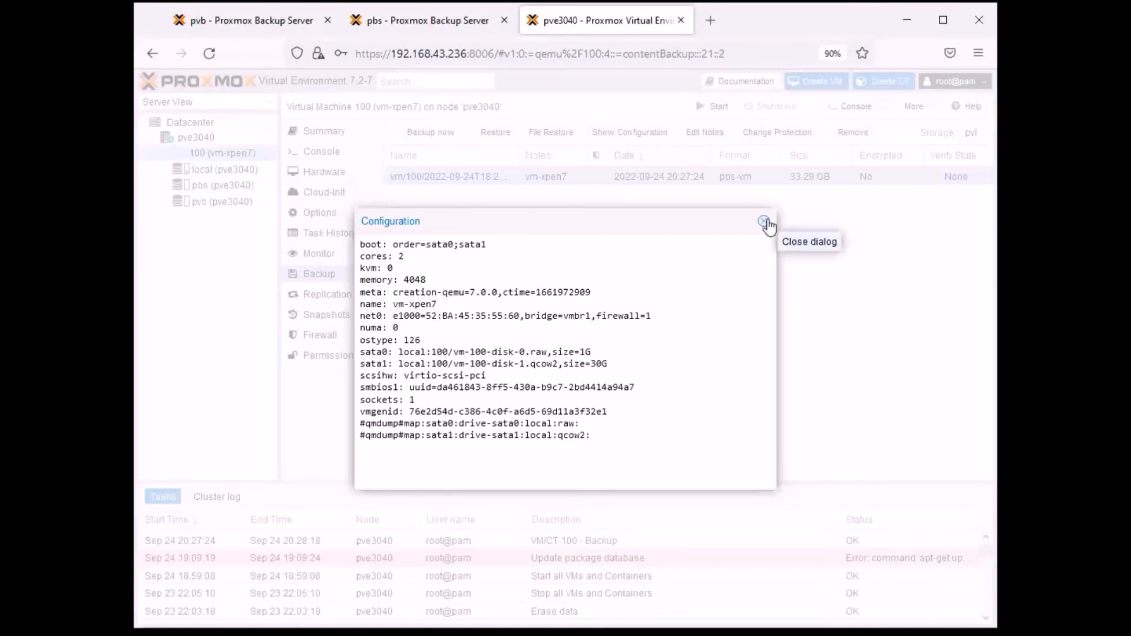
{"action": "left_click", "coordinate": [765, 222]}
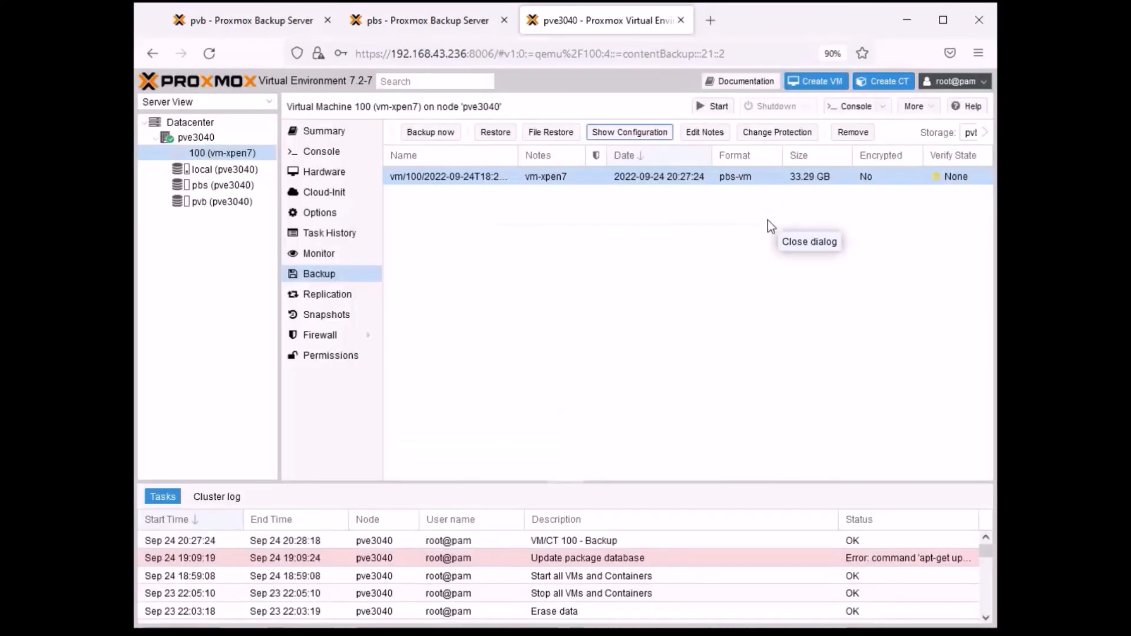
- On the pvb server, expand the vm/100 snapshot and widen the Comment and Backup Group columns to read its file names
{"action": "left_click", "coordinate": [263, 24]}
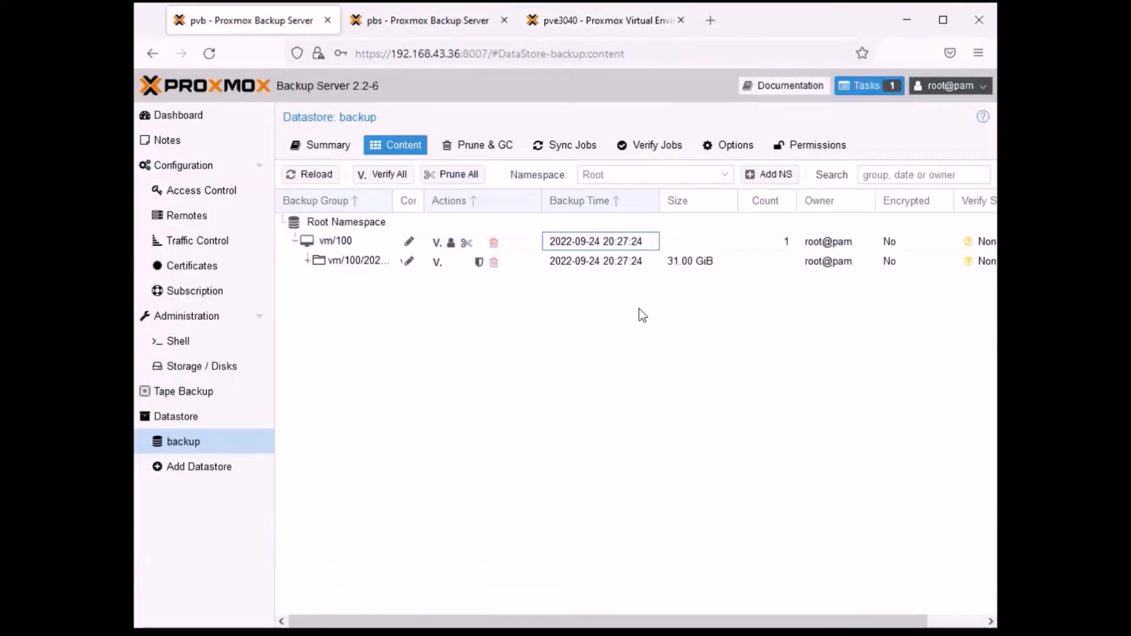
{"action": "left_click", "coordinate": [307, 262]}
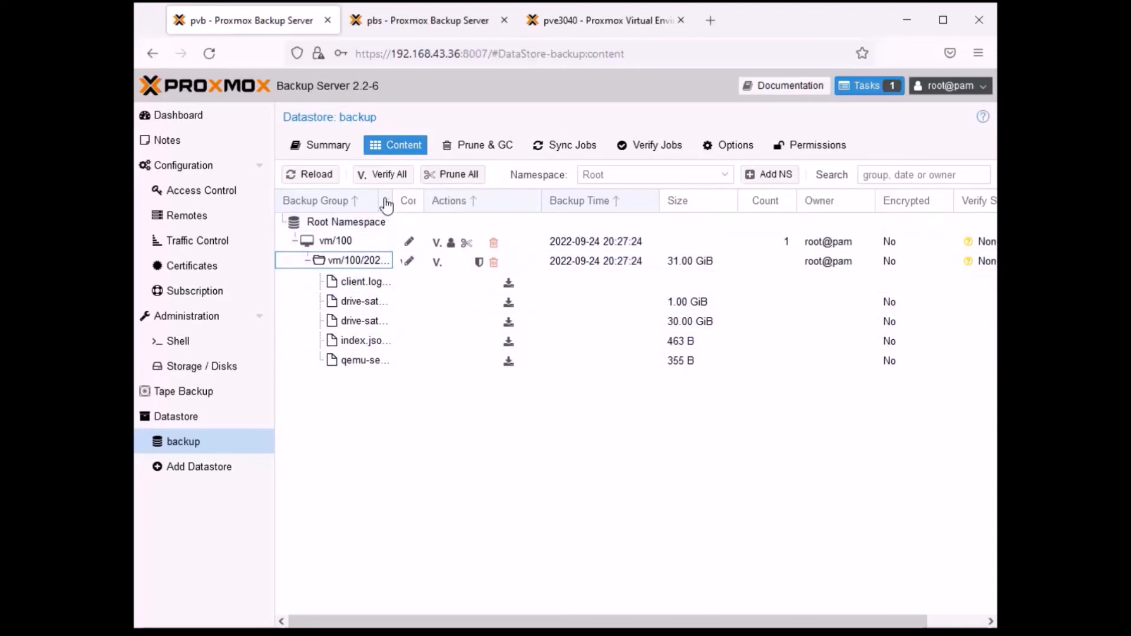
{"action": "left_click_drag", "start_coordinate": [424, 202], "coordinate": [483, 201]}
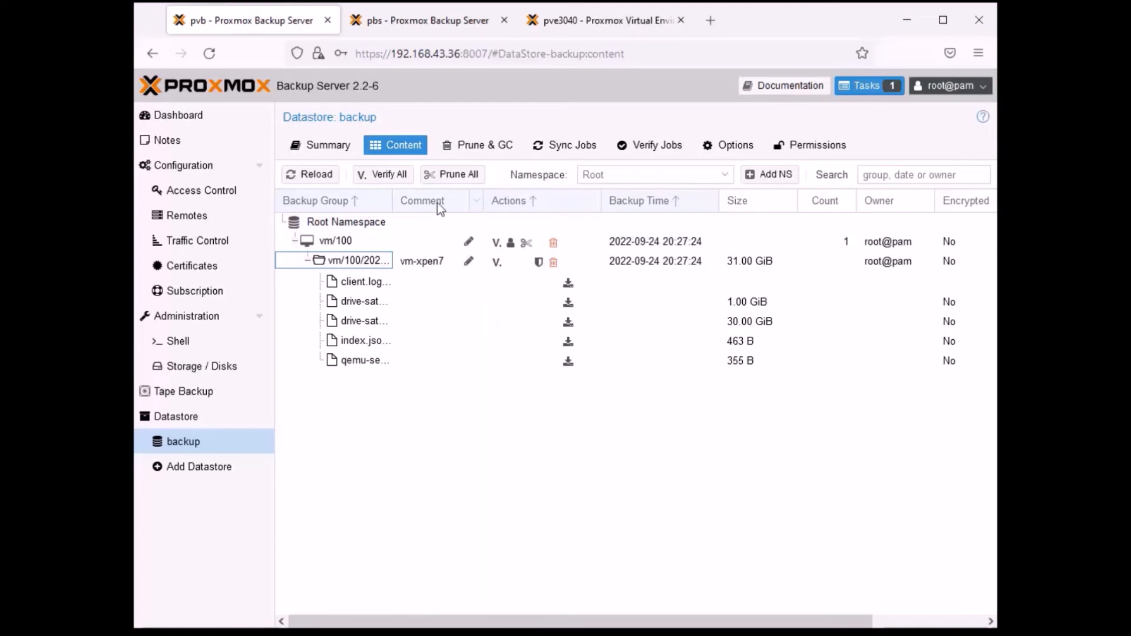
{"action": "left_click_drag", "start_coordinate": [391, 194], "coordinate": [440, 199]}
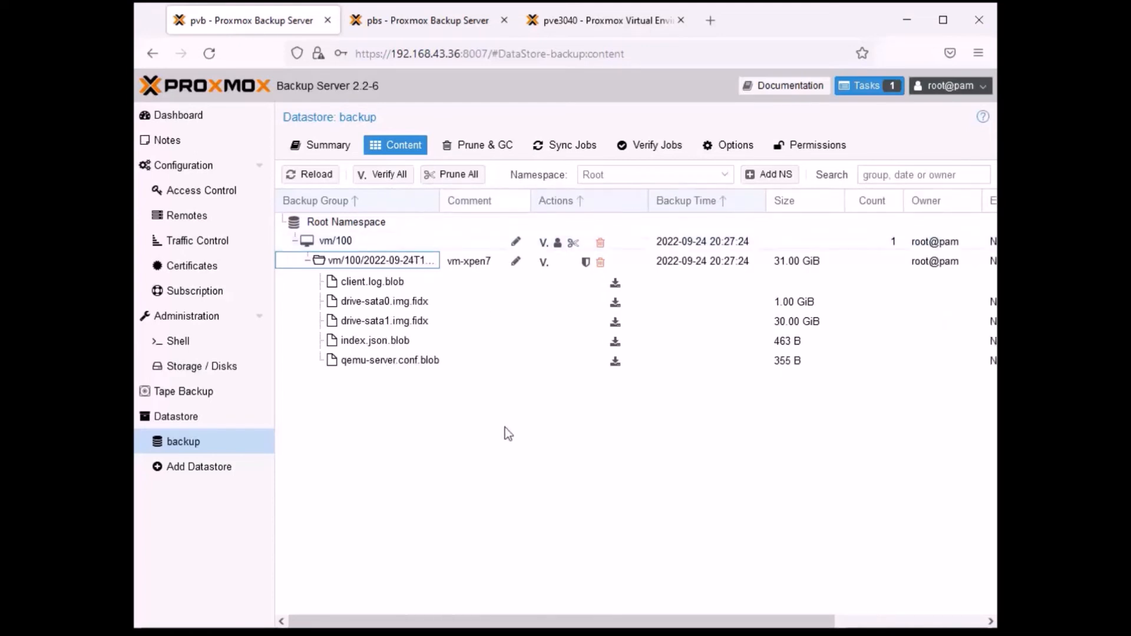
{"action": "left_click", "coordinate": [389, 299]}
{"action": "left_click", "coordinate": [390, 281]}
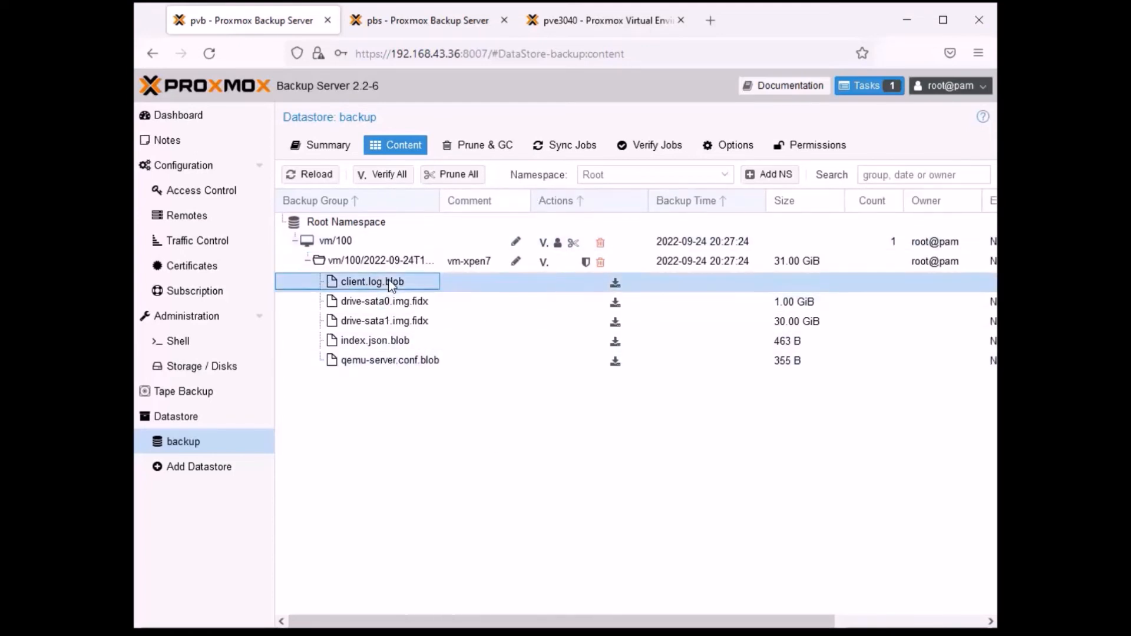
- View the notes of the vm/100 snapshot and close them without changes
{"action": "left_click", "coordinate": [516, 261]}
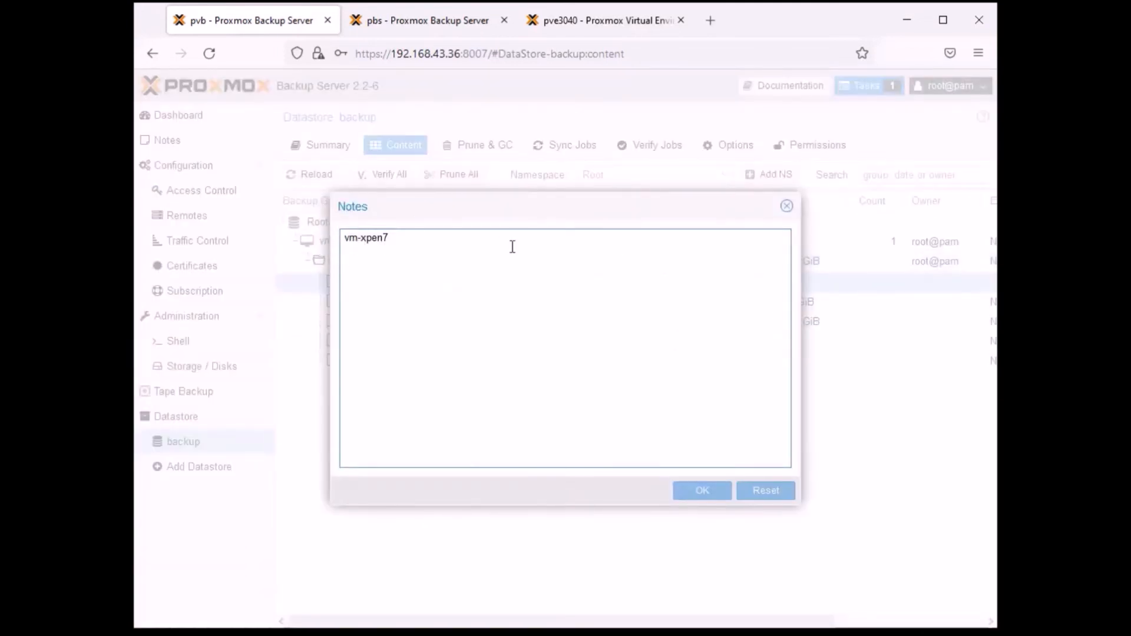
{"action": "left_click", "coordinate": [787, 208]}
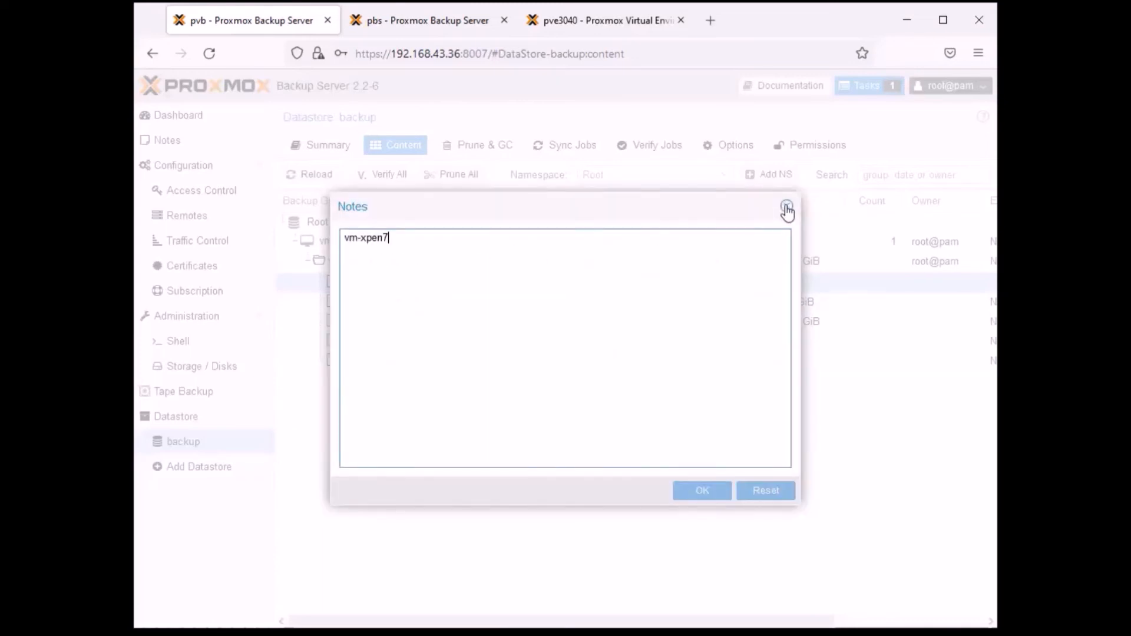
{"action": "left_click", "coordinate": [787, 208]}
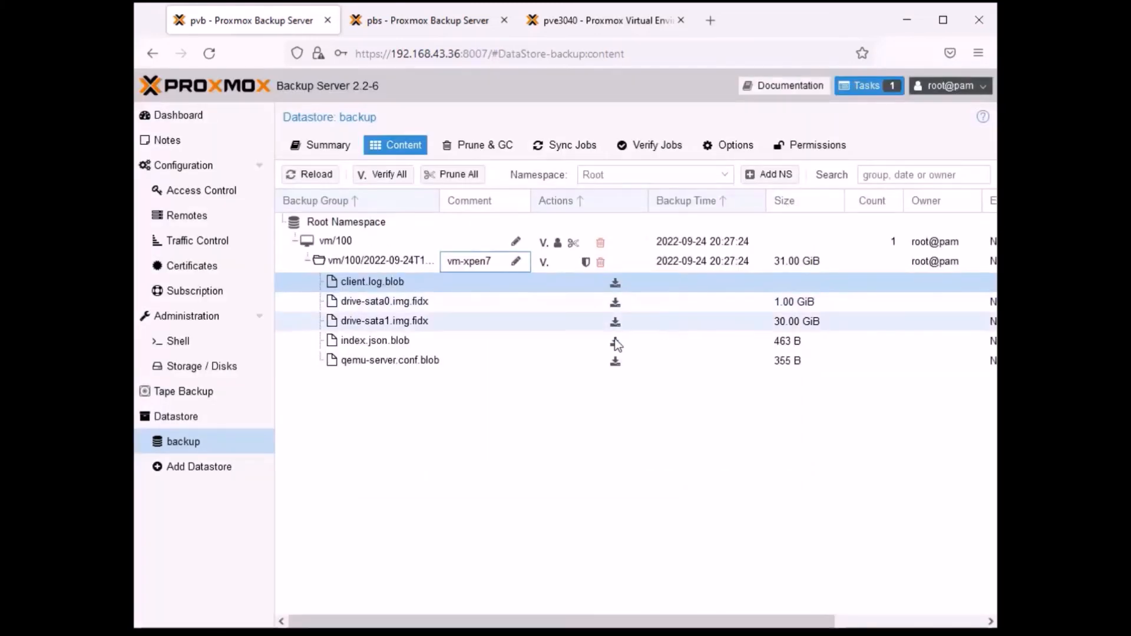
- Verify the vm/100 snapshot, close the task output and check the snapshot's verify state
{"action": "left_click", "coordinate": [544, 264]}
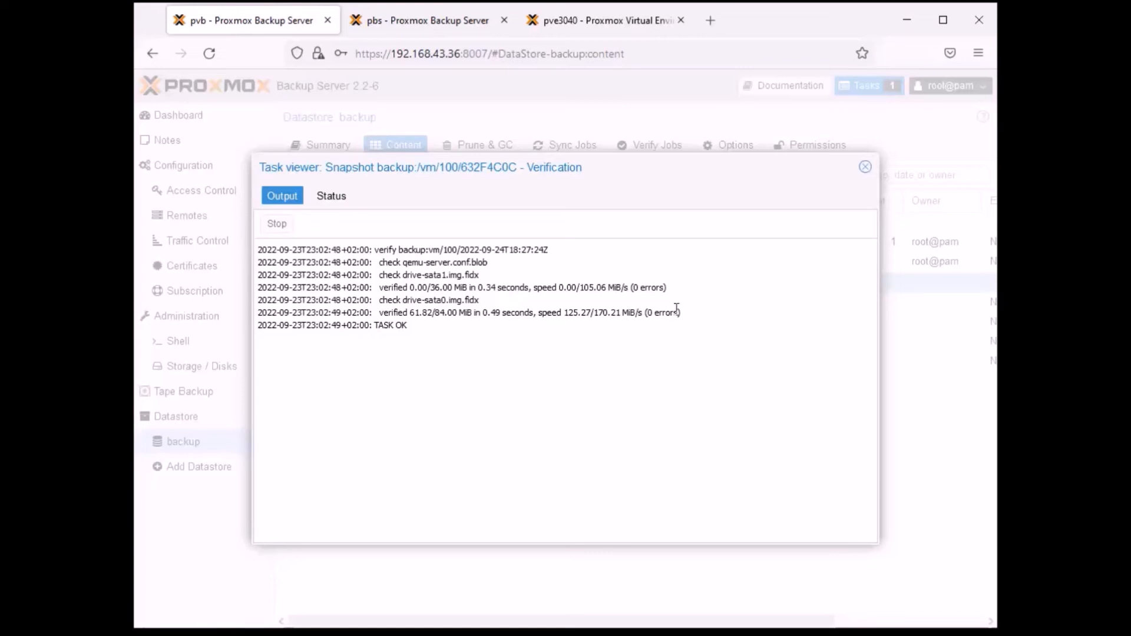
{"action": "left_click", "coordinate": [864, 165]}
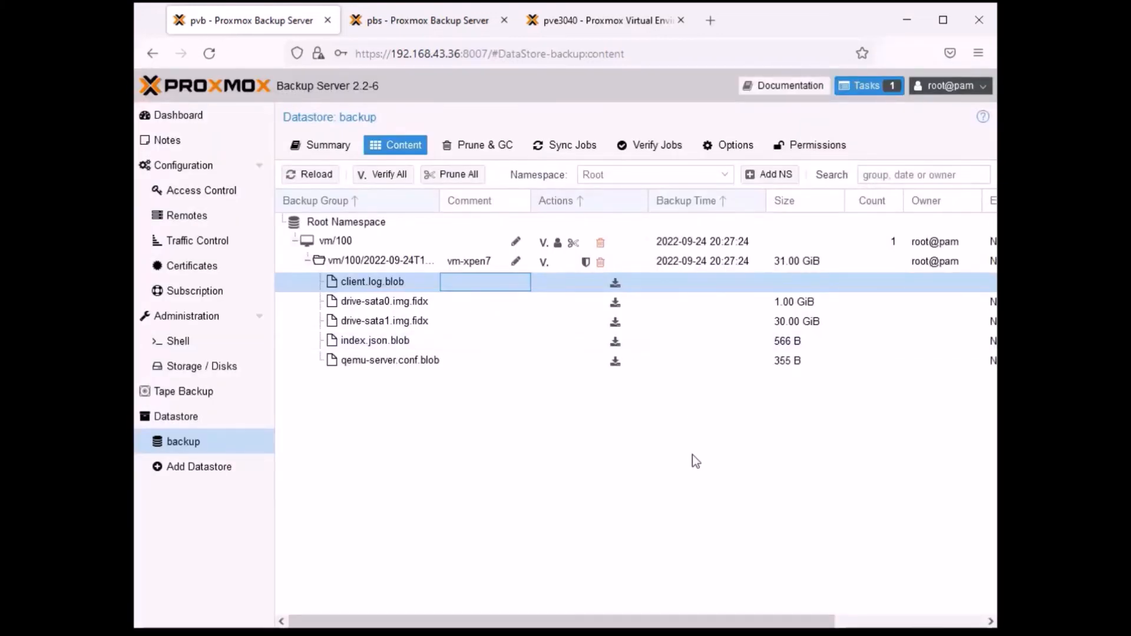
{"action": "left_click_drag", "start_coordinate": [677, 621], "coordinate": [881, 622]}
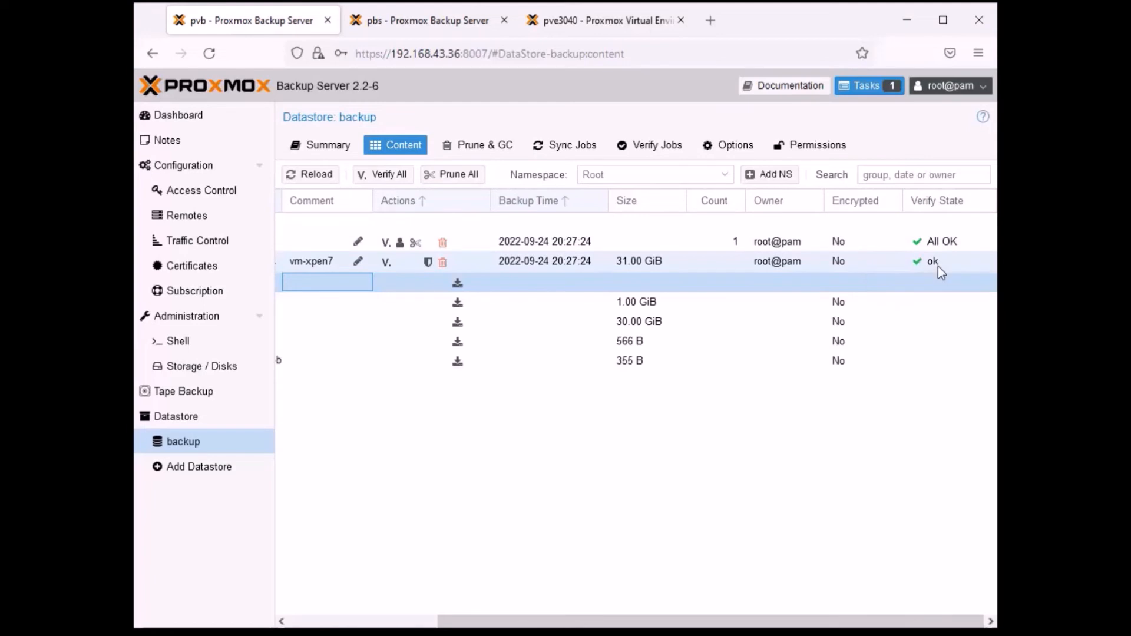
{"action": "left_click_drag", "start_coordinate": [747, 622], "coordinate": [559, 628]}
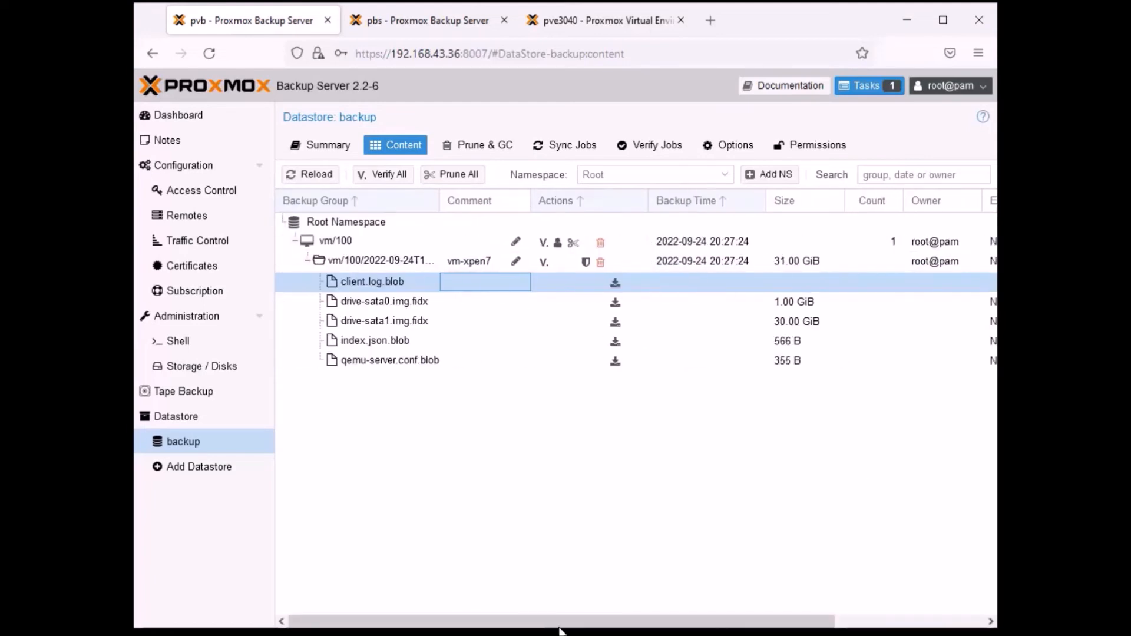
- Inspect the owner setting of the vm/100 group and the protection setting of its snapshot without changing either
{"action": "left_click", "coordinate": [558, 244]}
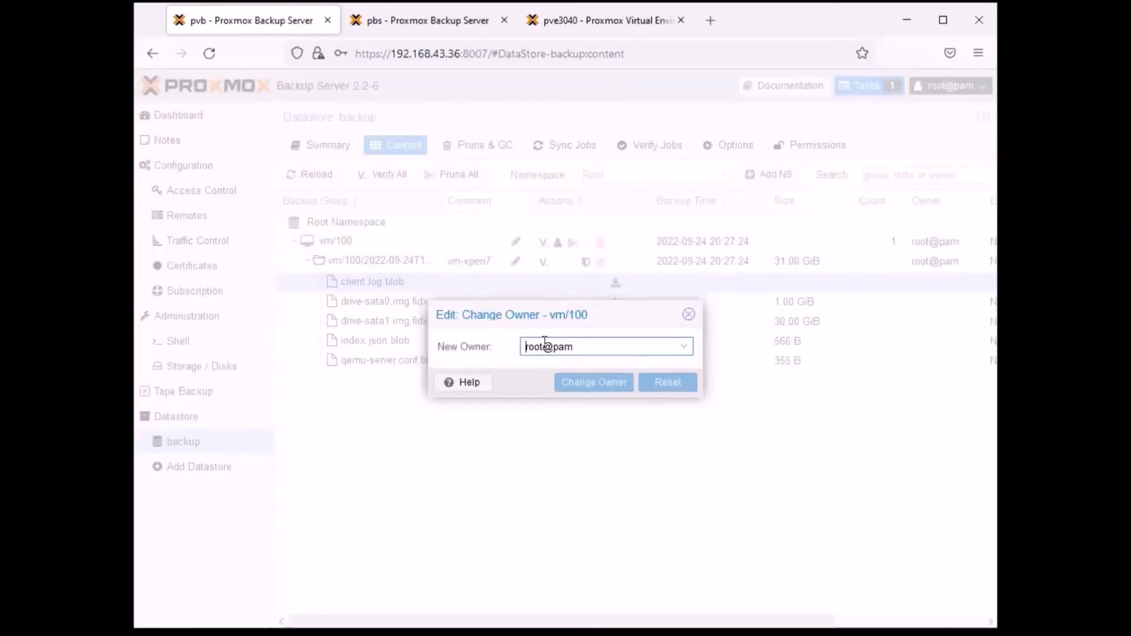
{"action": "left_click", "coordinate": [689, 315]}
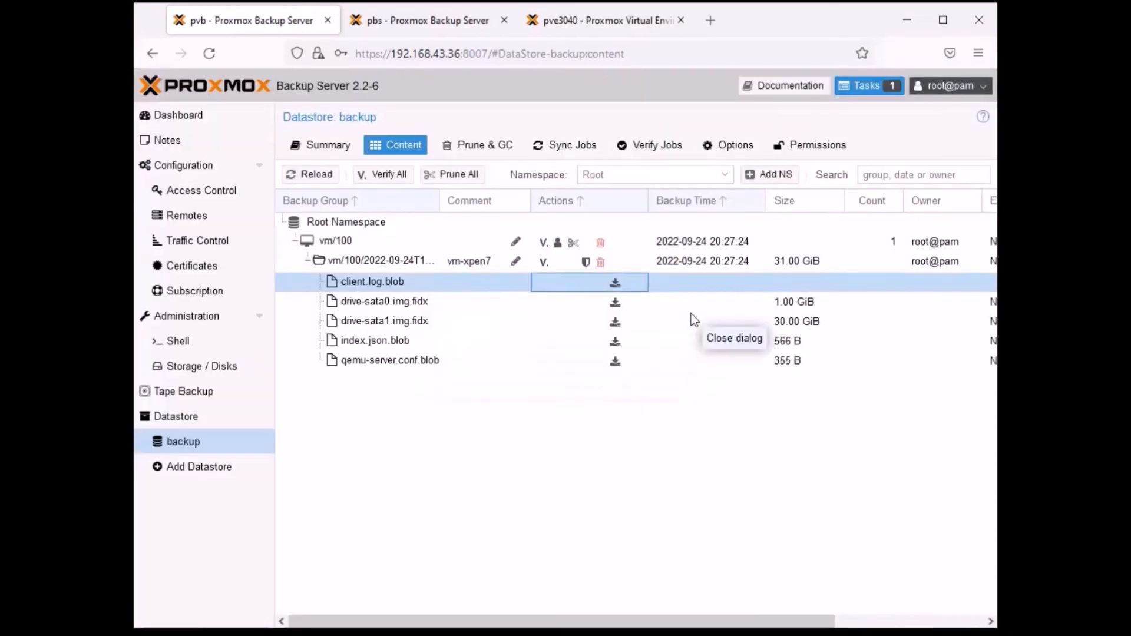
{"action": "left_click", "coordinate": [586, 265]}
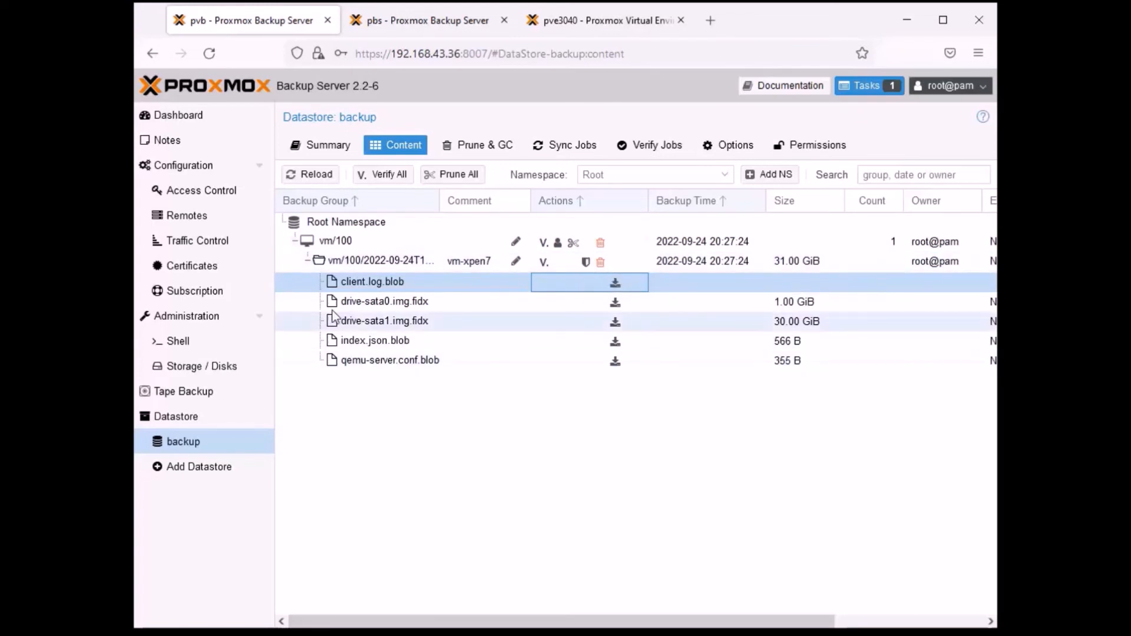
- Collapse the vm/100 group and view the output of the running Console (xterm.js) task
{"action": "left_click", "coordinate": [307, 261]}
{"action": "left_click", "coordinate": [293, 241]}
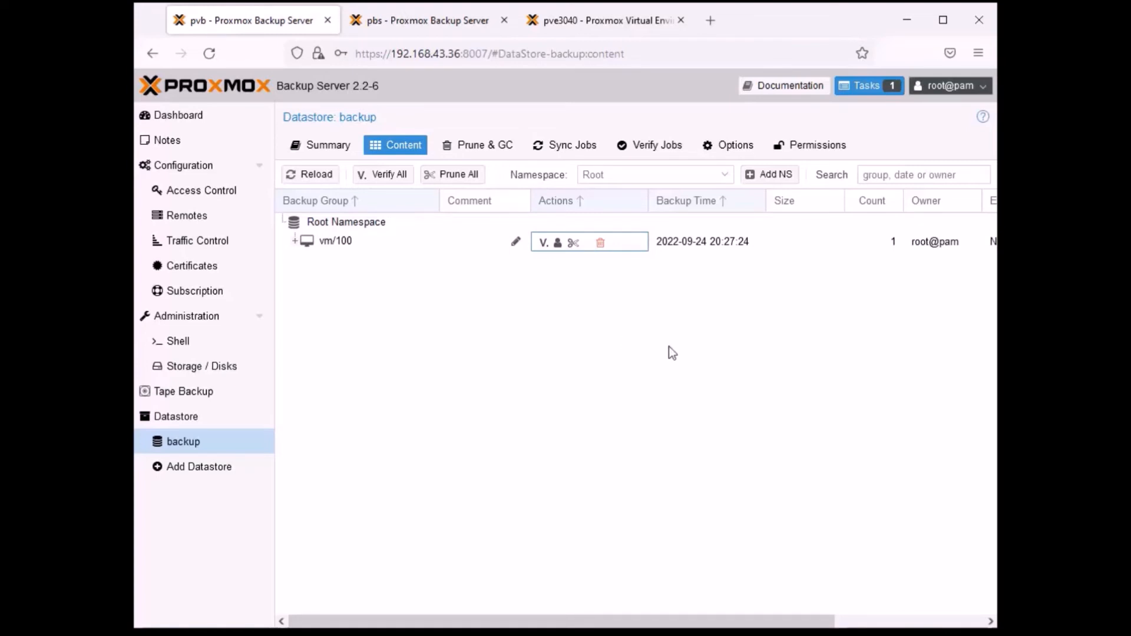
{"action": "left_click", "coordinate": [873, 89]}
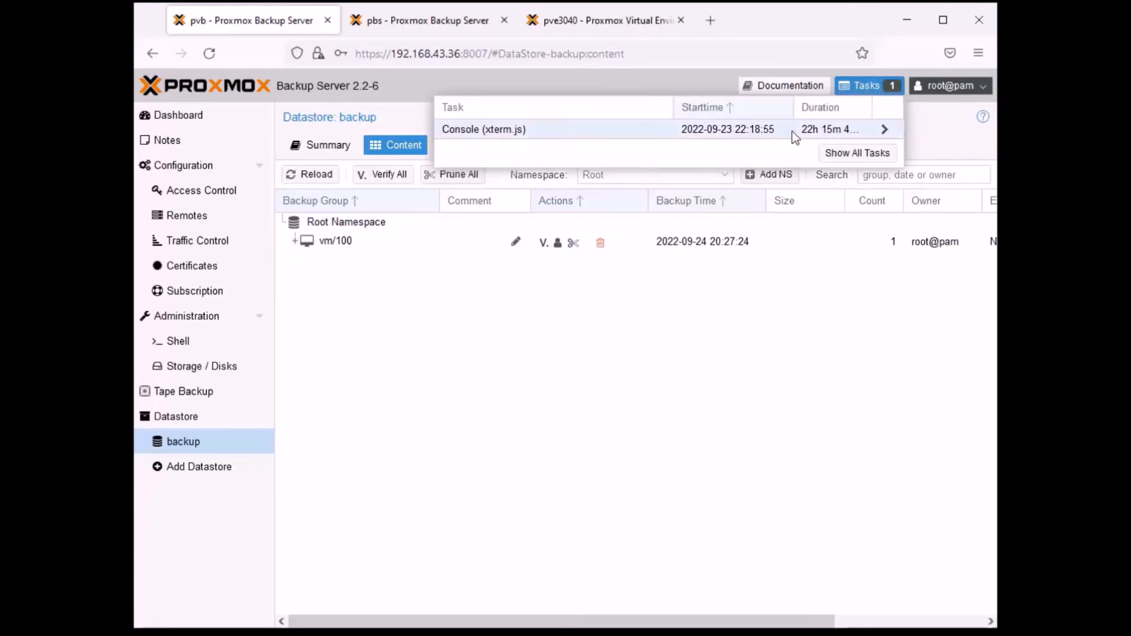
{"action": "left_click", "coordinate": [884, 129]}
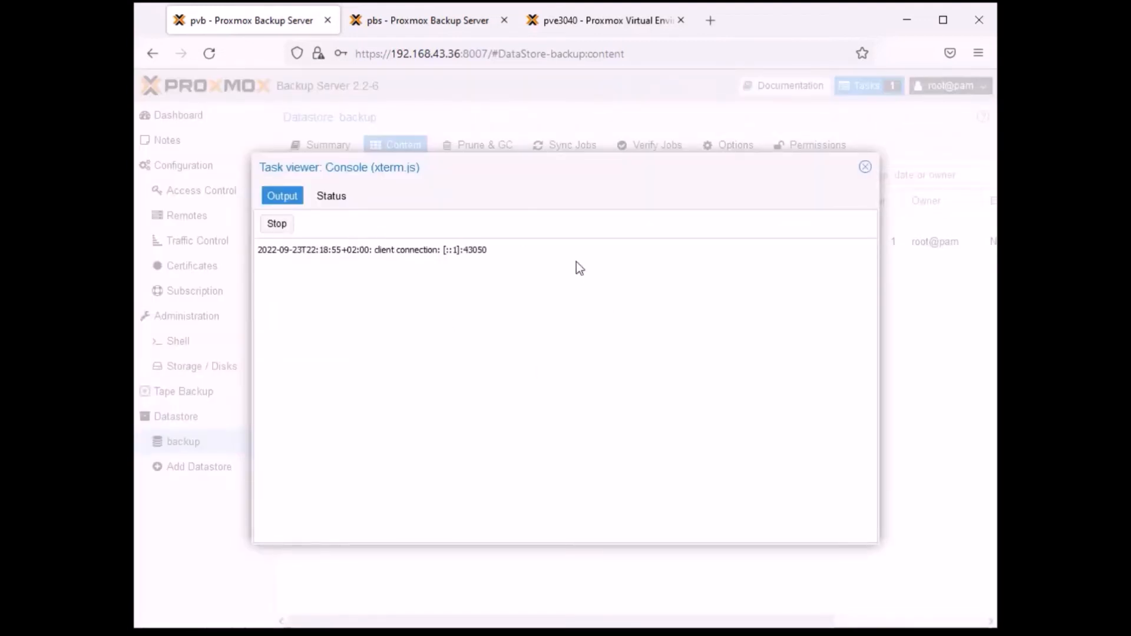
{"action": "left_click", "coordinate": [864, 167]}
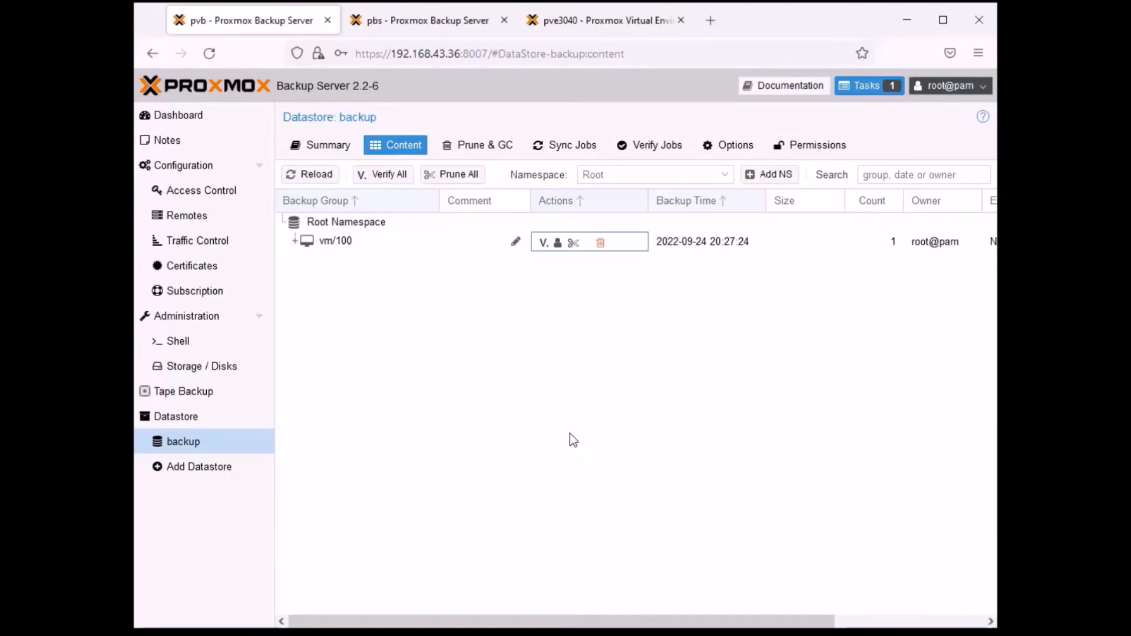
{"action": "left_click", "coordinate": [507, 437]}
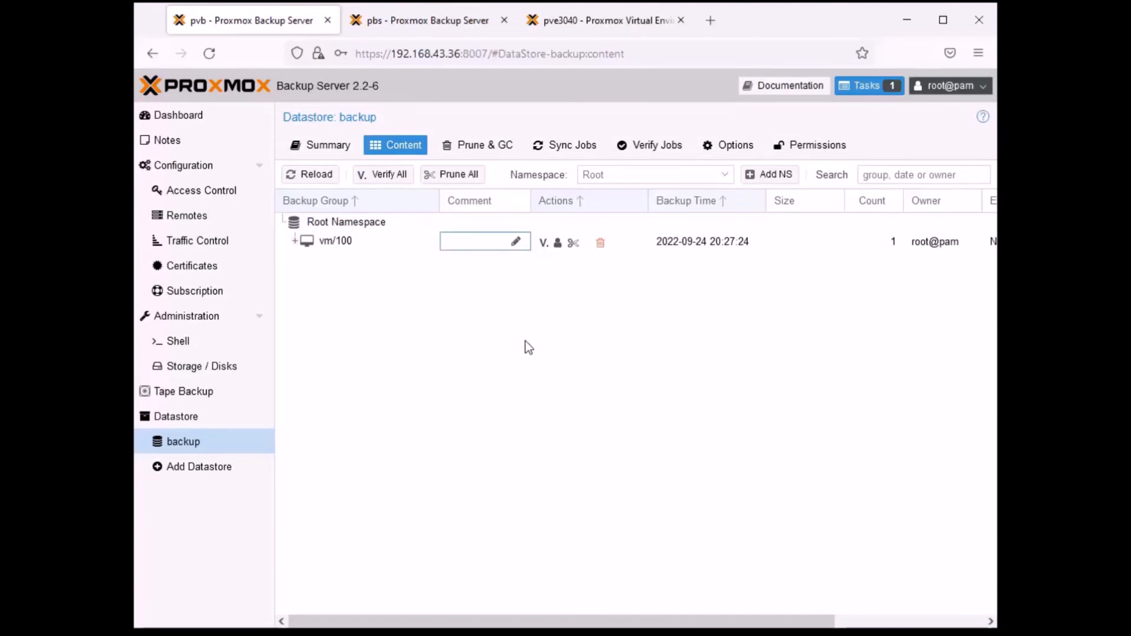
- Remove the vm/100 backup group from the pvb server's datastore, confirming with the ID vm/100
{"action": "left_click", "coordinate": [597, 22]}
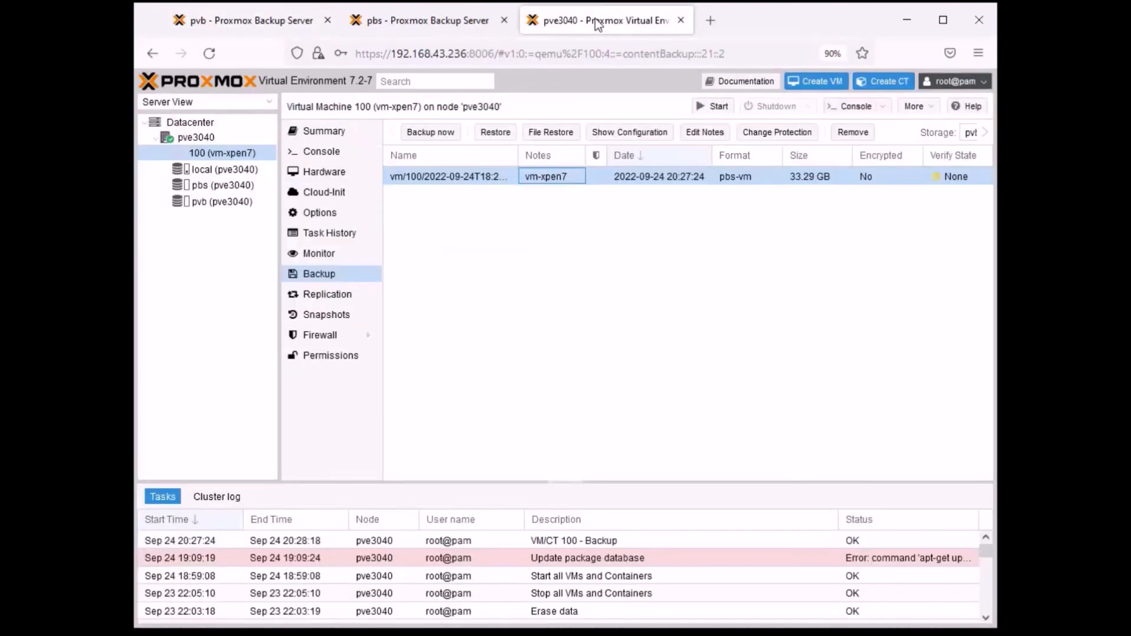
{"action": "left_click", "coordinate": [247, 20]}
{"action": "left_click", "coordinate": [327, 240]}
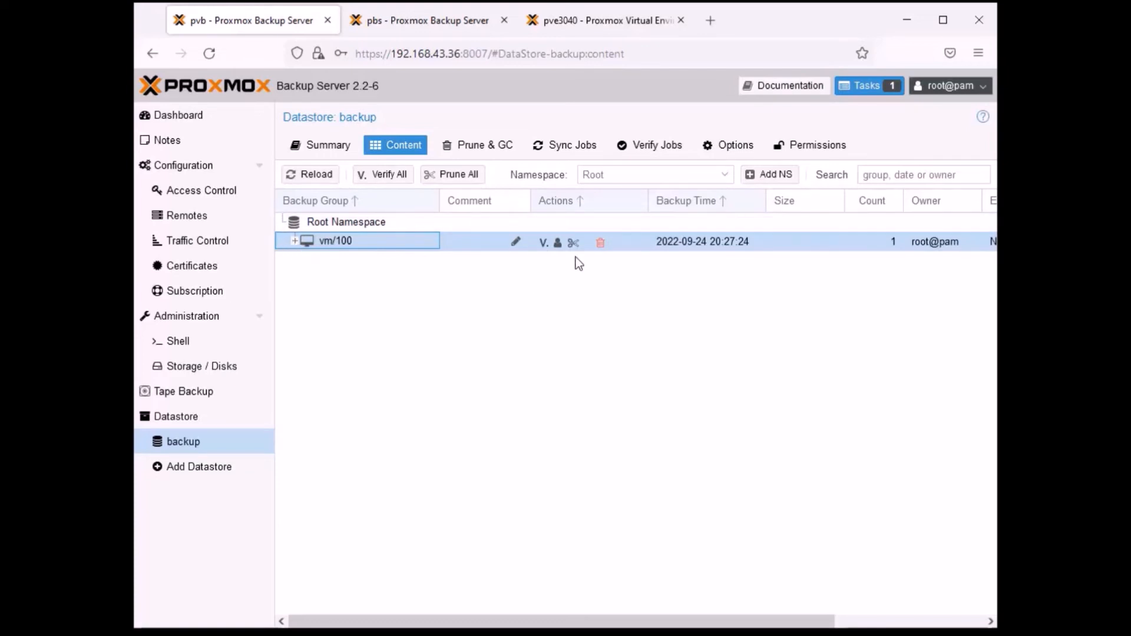
{"action": "left_click", "coordinate": [600, 242]}
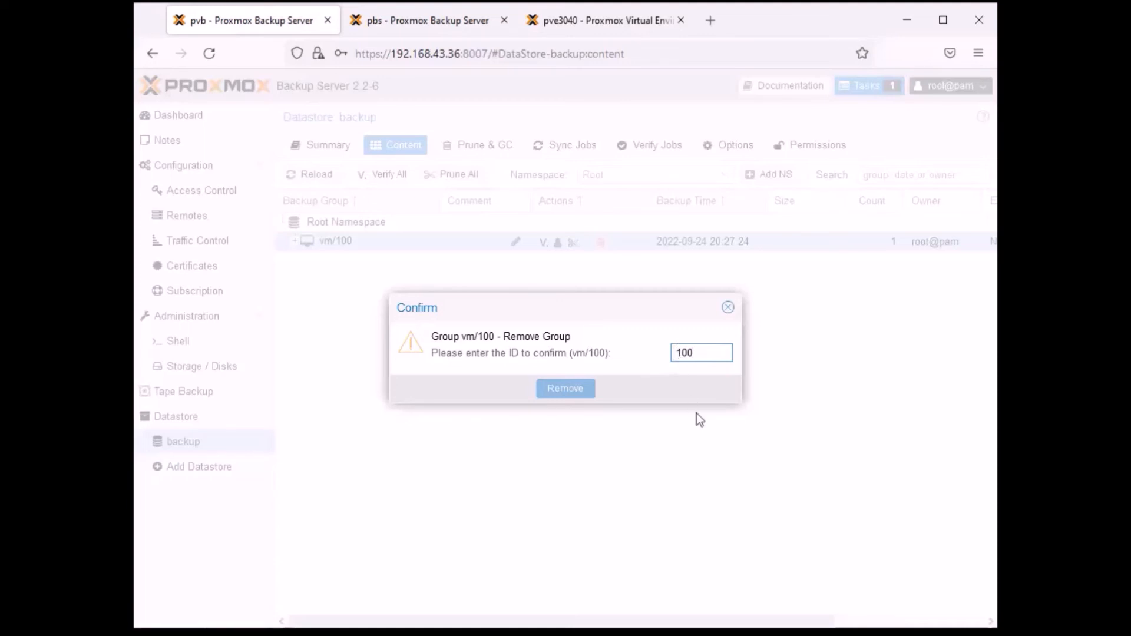
{"action": "type", "text": "vm/"}
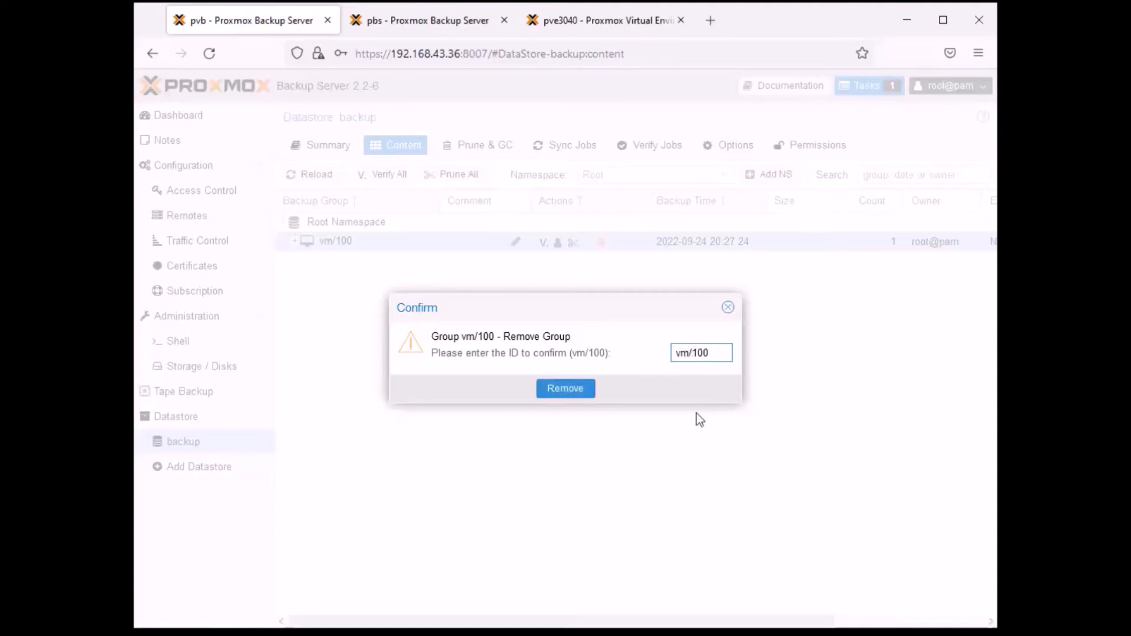
{"action": "left_click", "coordinate": [574, 389]}
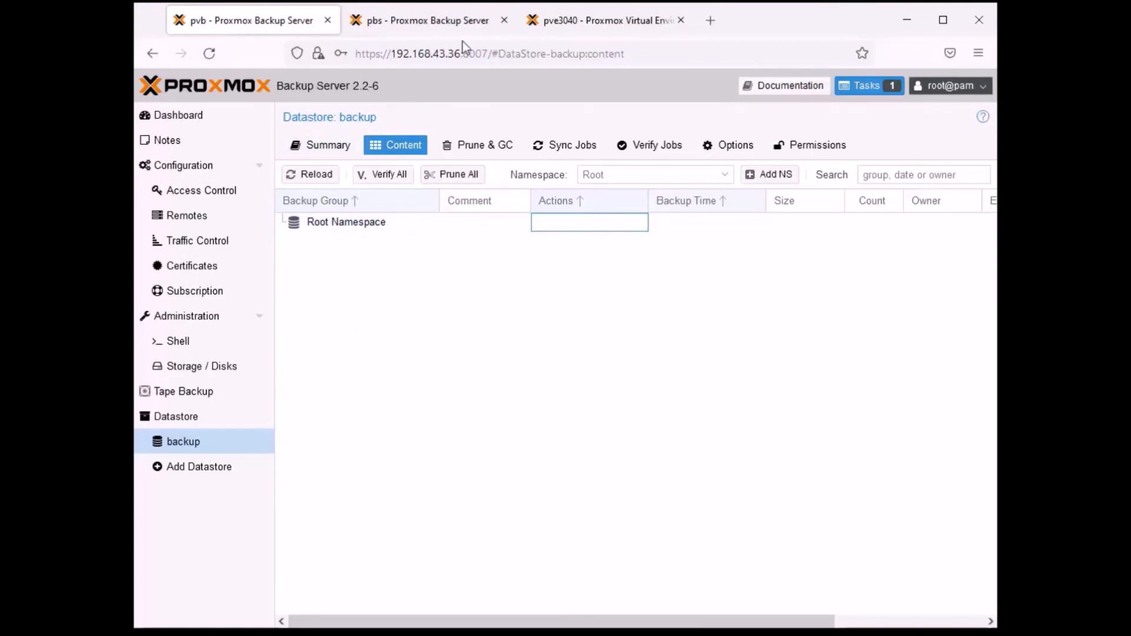
- Switch to Proxmox VE and remove VM 100's backup entry from the pvb storage list
{"action": "left_click", "coordinate": [447, 20]}
{"action": "left_click", "coordinate": [601, 20]}
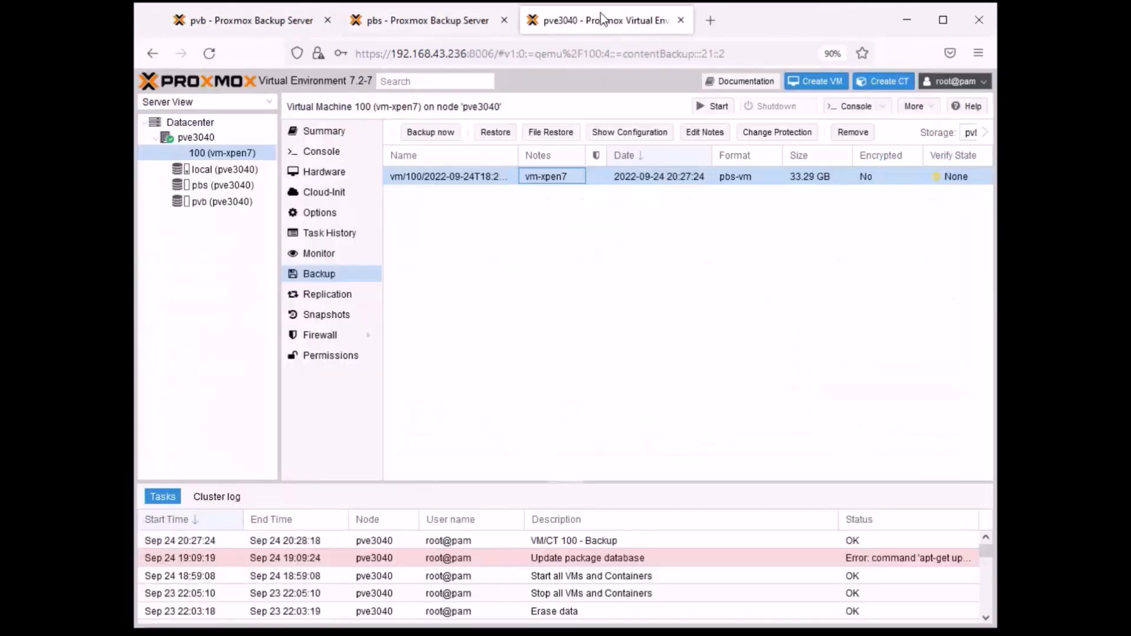
{"action": "left_click", "coordinate": [621, 323]}
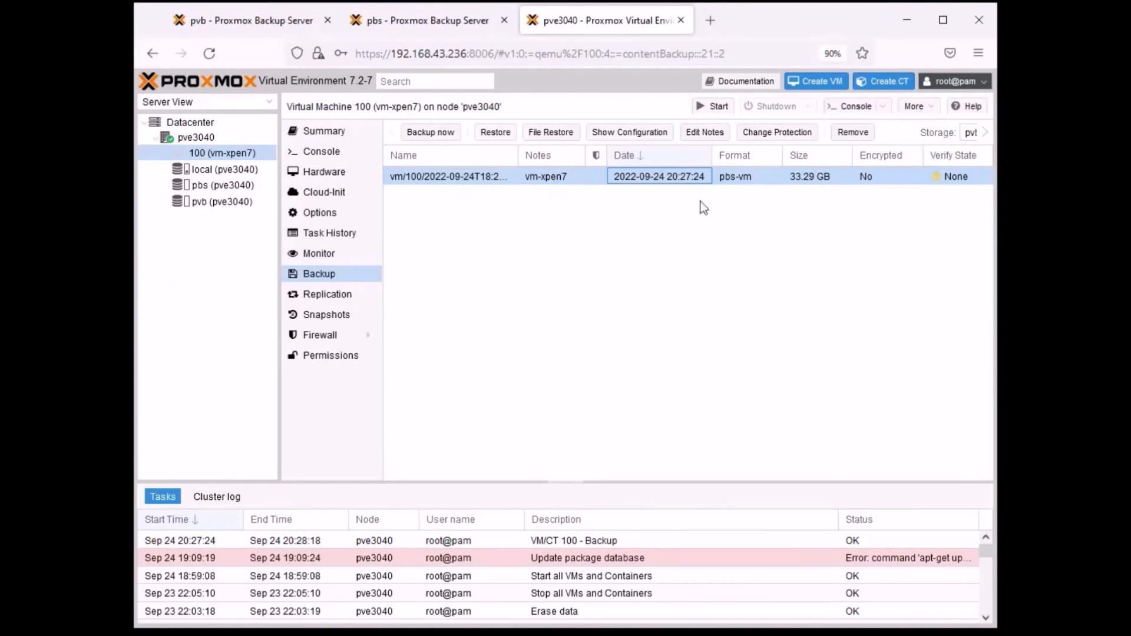
{"action": "left_click", "coordinate": [853, 132]}
{"action": "left_click", "coordinate": [538, 380]}
{"action": "left_click", "coordinate": [557, 389]}
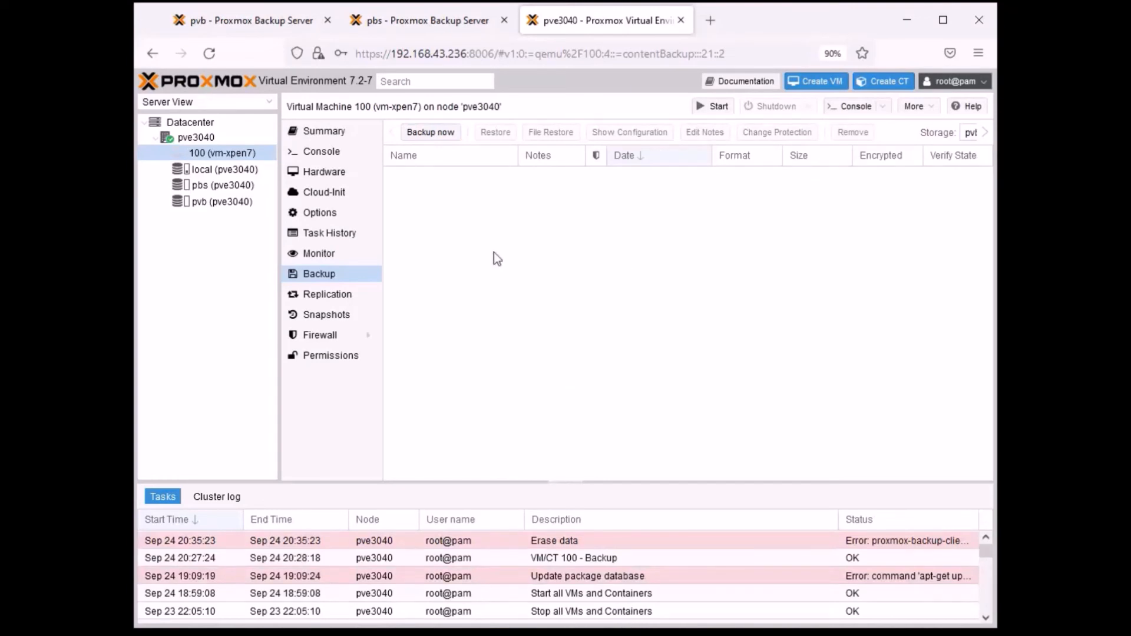
- Start a backup of VM 100 to the pbs storage in Stop mode
{"action": "left_click", "coordinate": [433, 139]}
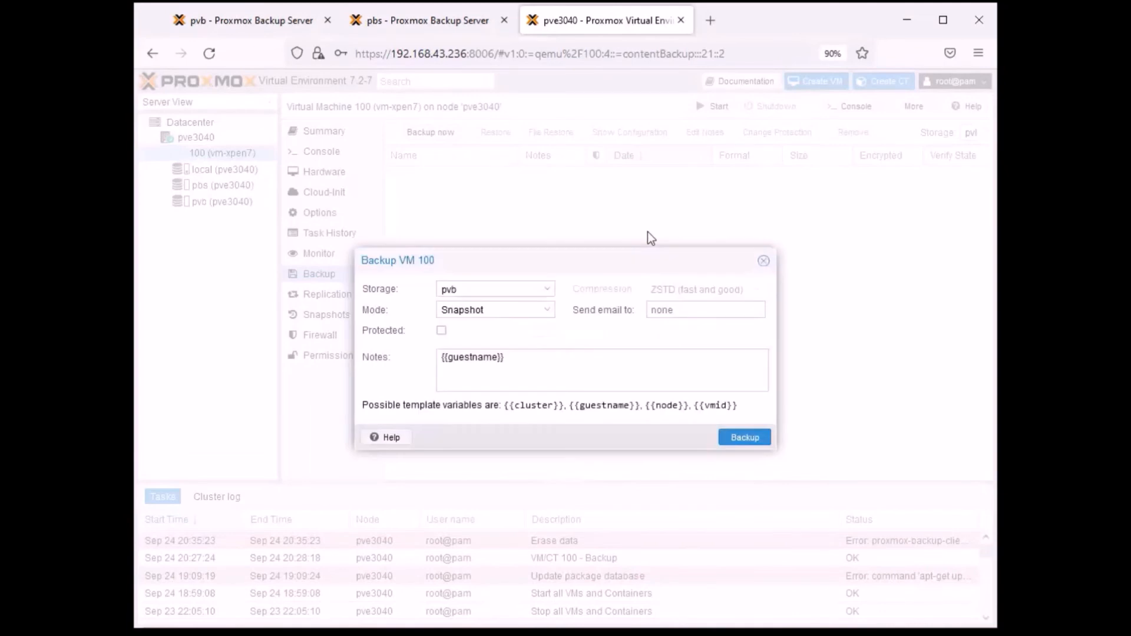
{"action": "left_click", "coordinate": [548, 289]}
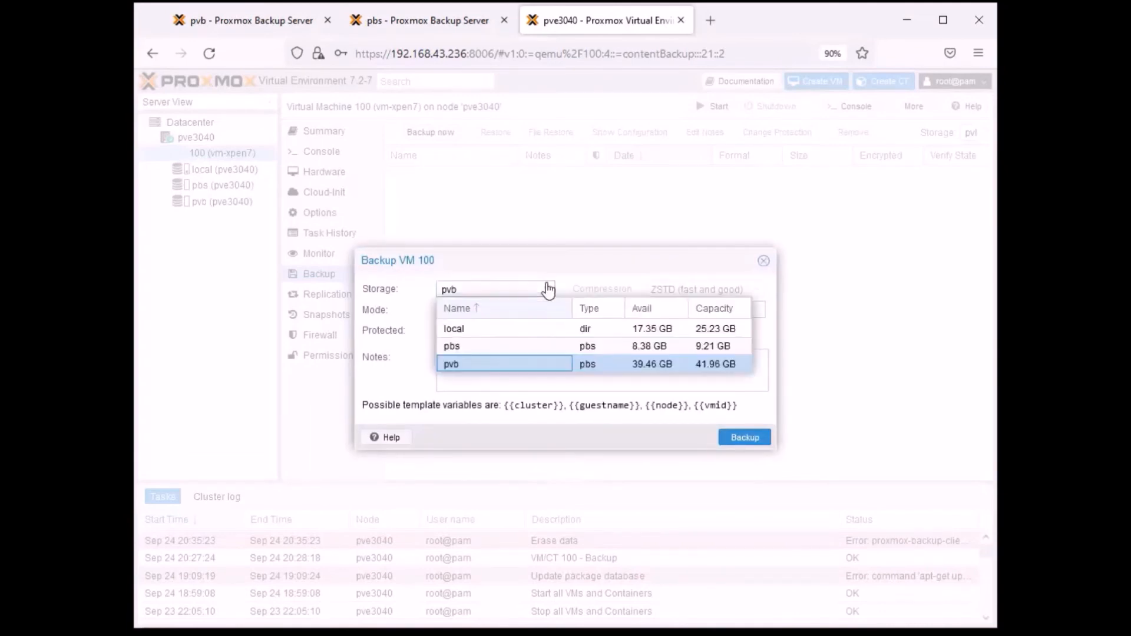
{"action": "left_click", "coordinate": [493, 347]}
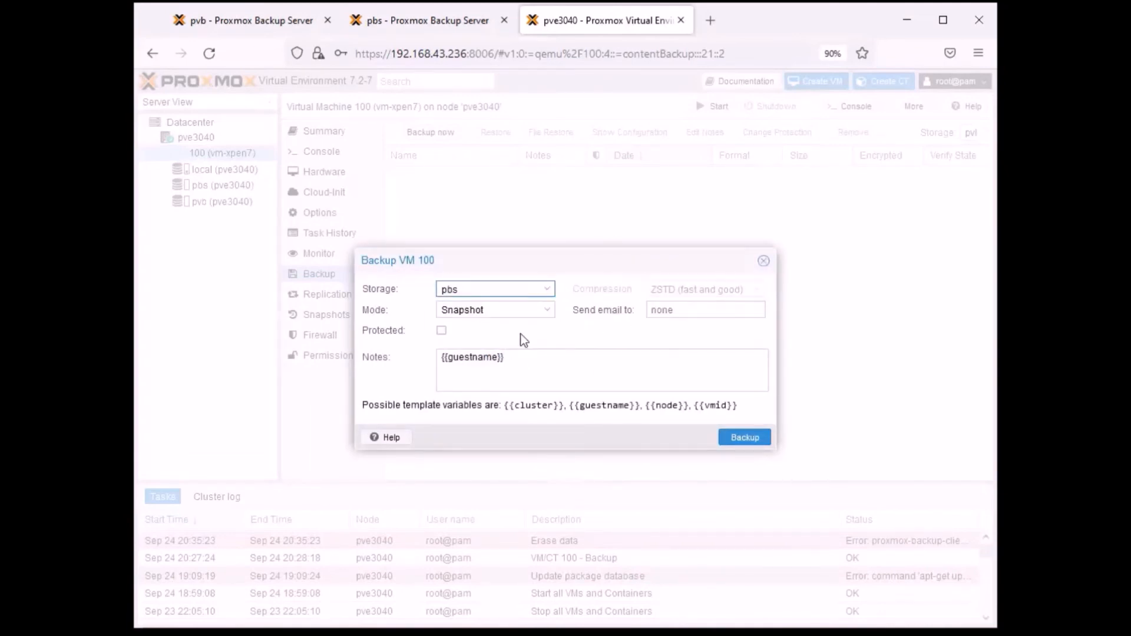
{"action": "left_click", "coordinate": [542, 311]}
{"action": "left_click", "coordinate": [498, 360]}
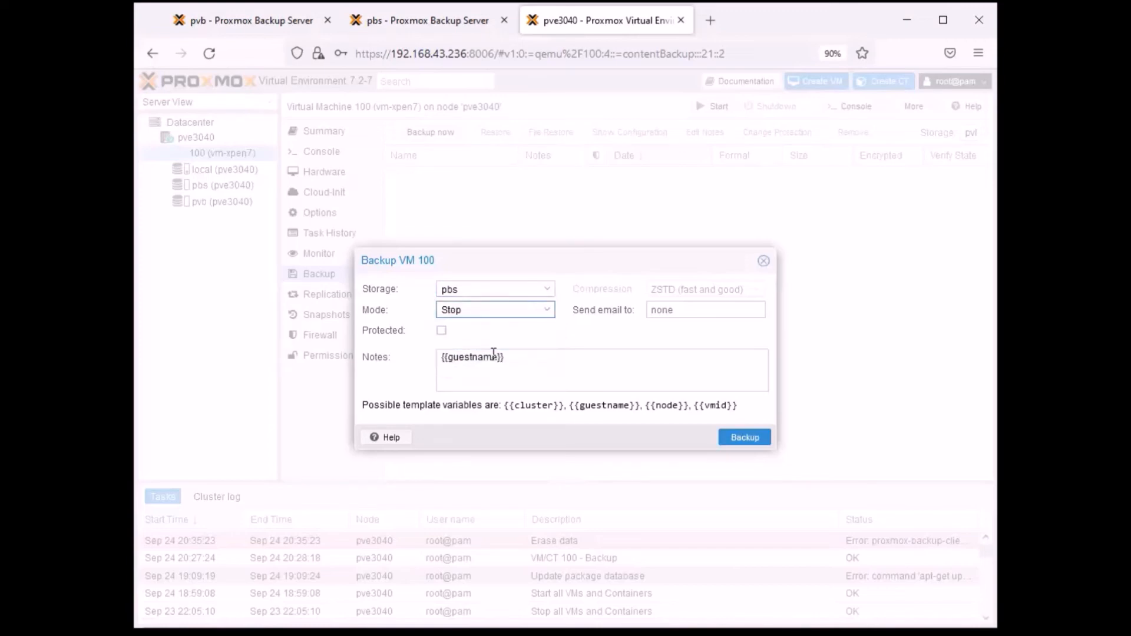
{"action": "left_click", "coordinate": [743, 440]}
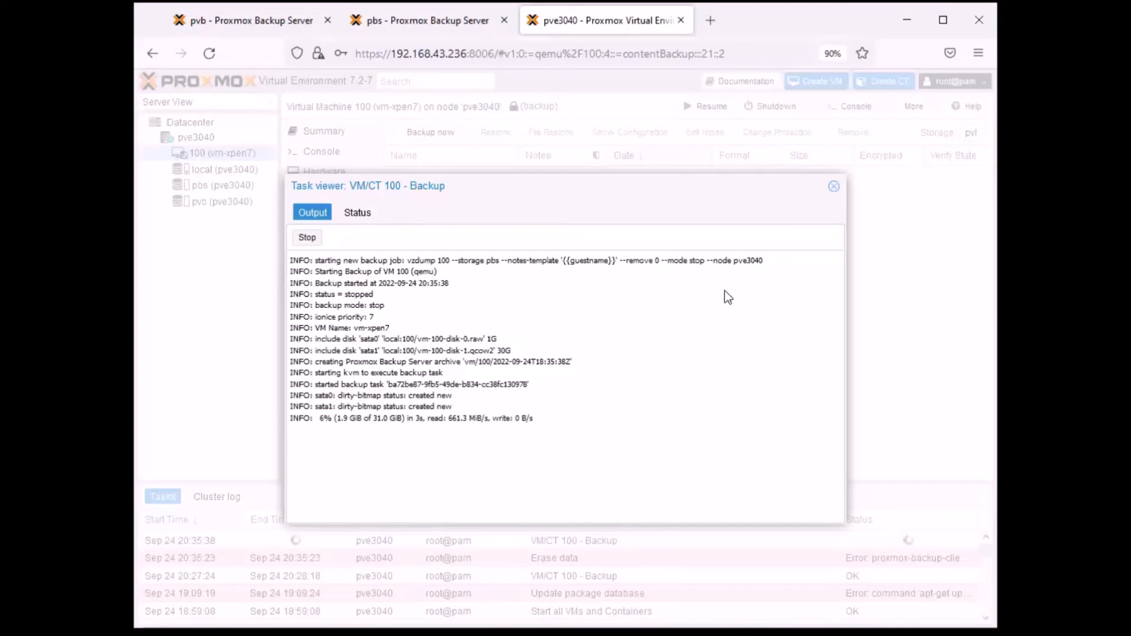
- Inspect the sync jobs of datastore backup1 on the pbs server and the content of the pvb server's datastore
{"action": "left_click", "coordinate": [437, 25]}
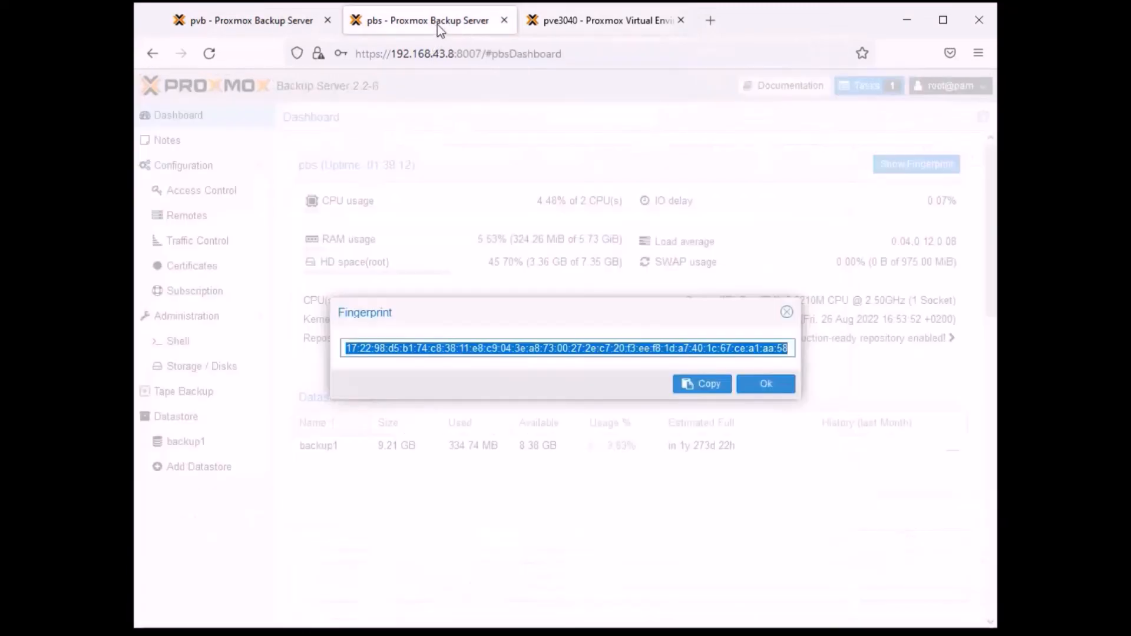
{"action": "left_click", "coordinate": [786, 312]}
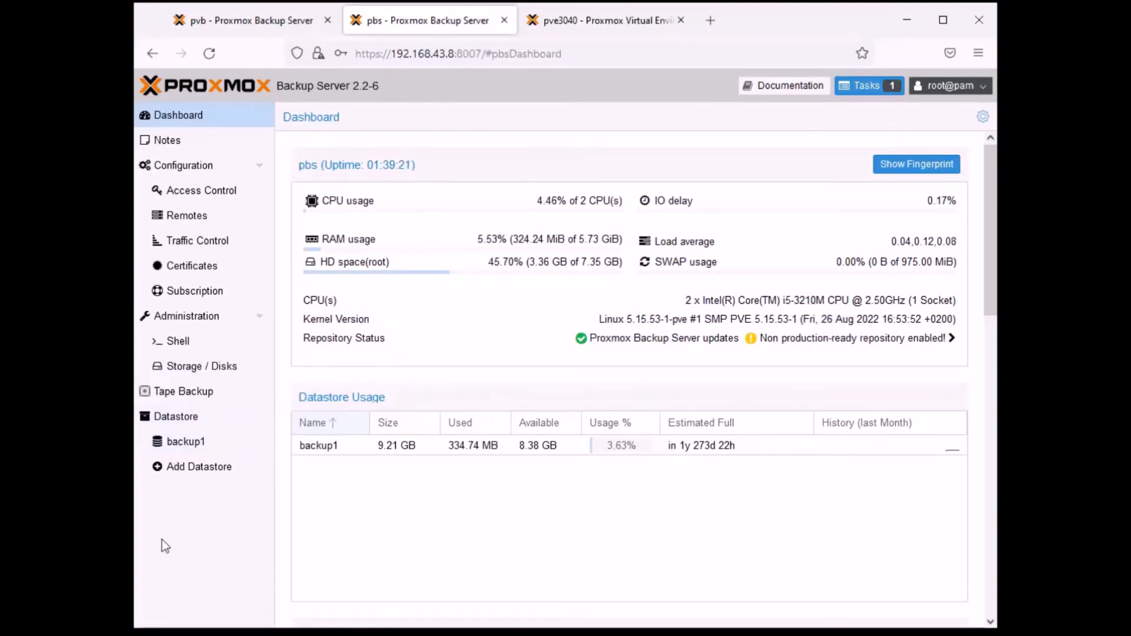
{"action": "left_click", "coordinate": [204, 442]}
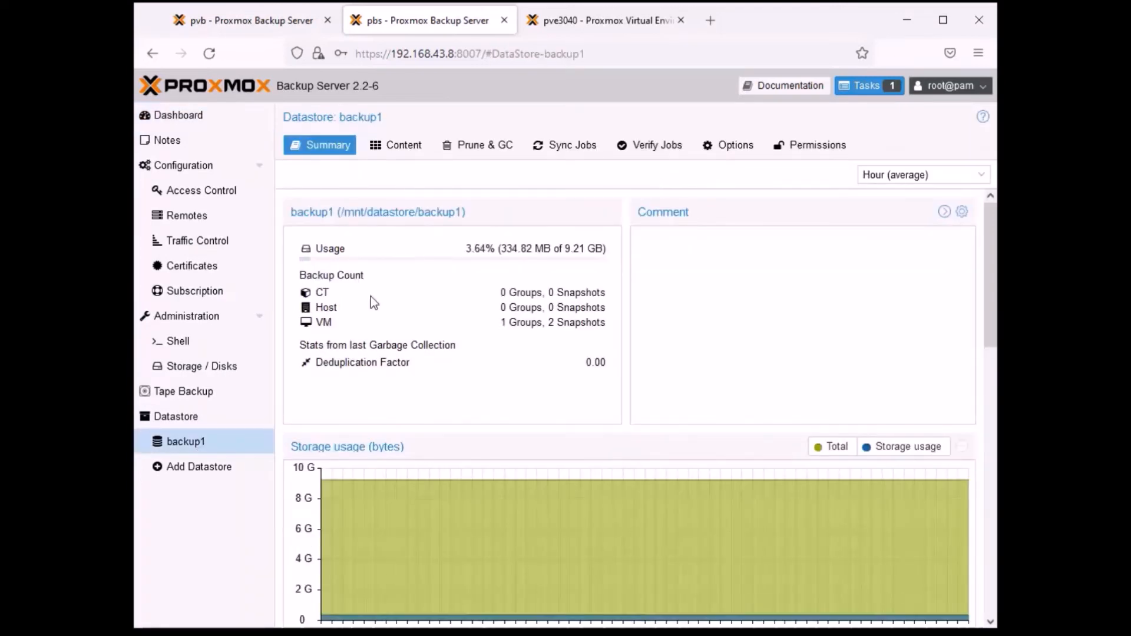
{"action": "left_click", "coordinate": [561, 147]}
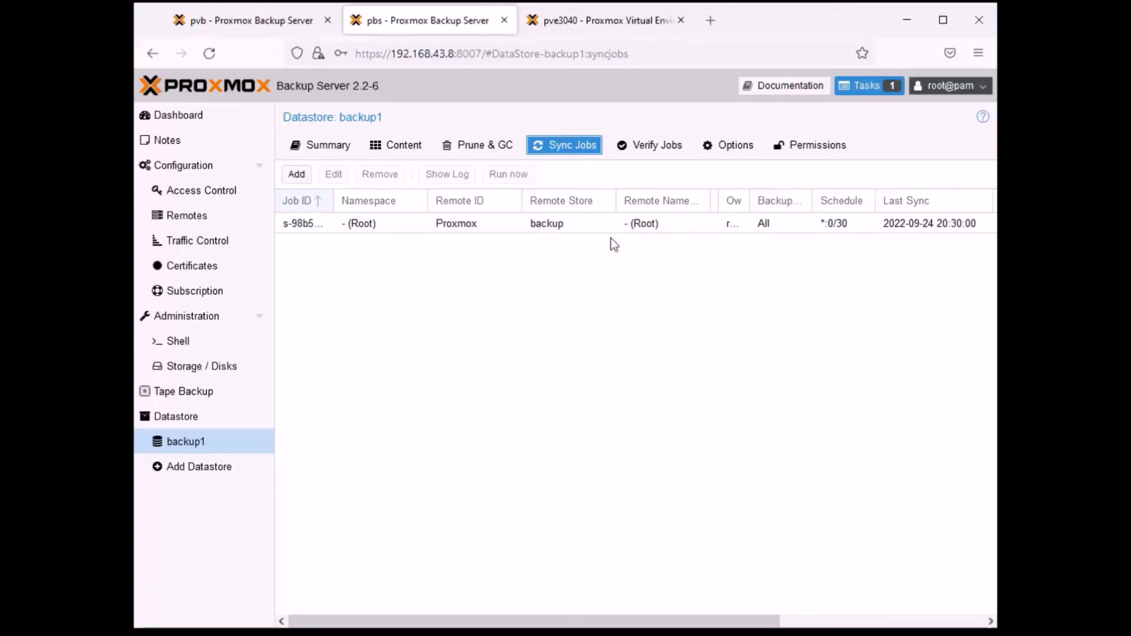
{"action": "left_click", "coordinate": [207, 24]}
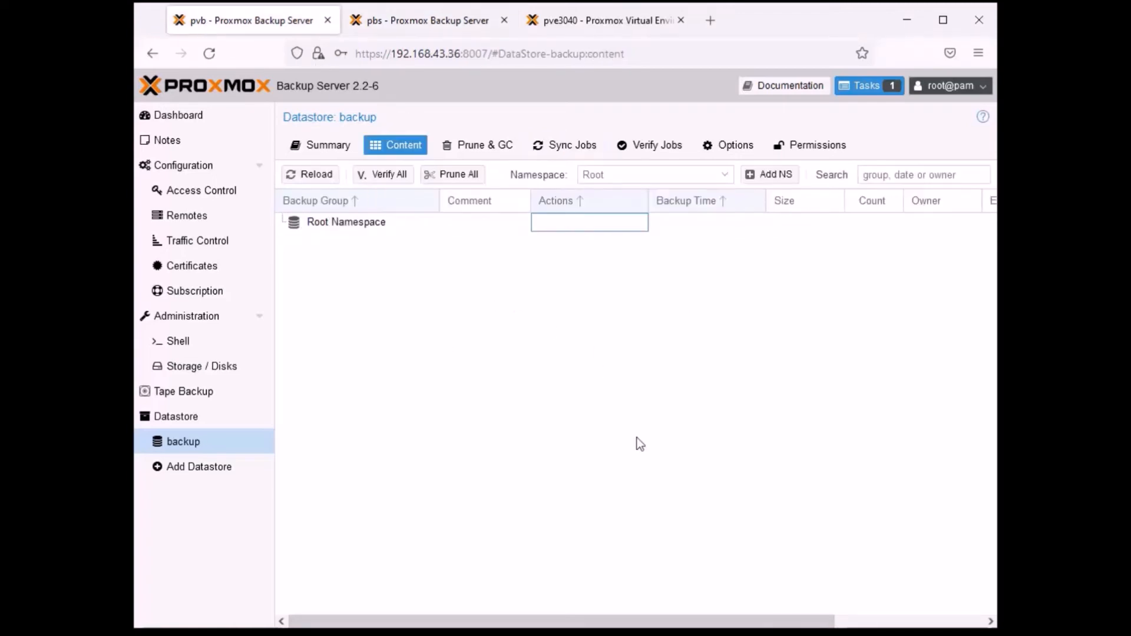
{"action": "left_click", "coordinate": [444, 22]}
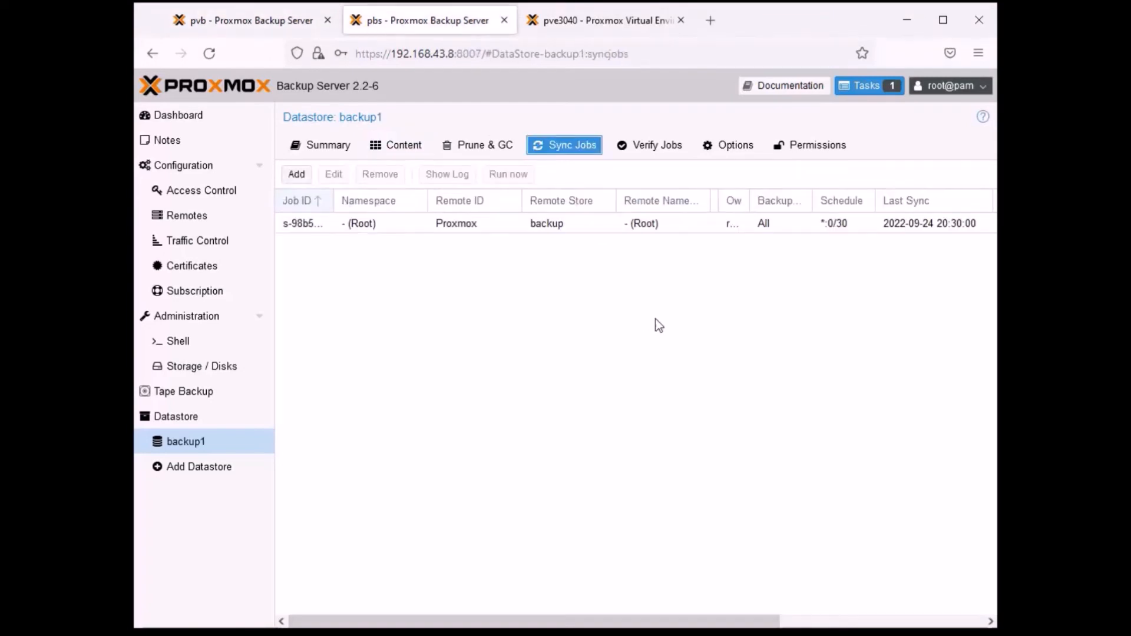
- Return to Proxmox VE, close the backup task output and list VM 100's backups on the pbs storage
{"action": "left_click", "coordinate": [604, 29]}
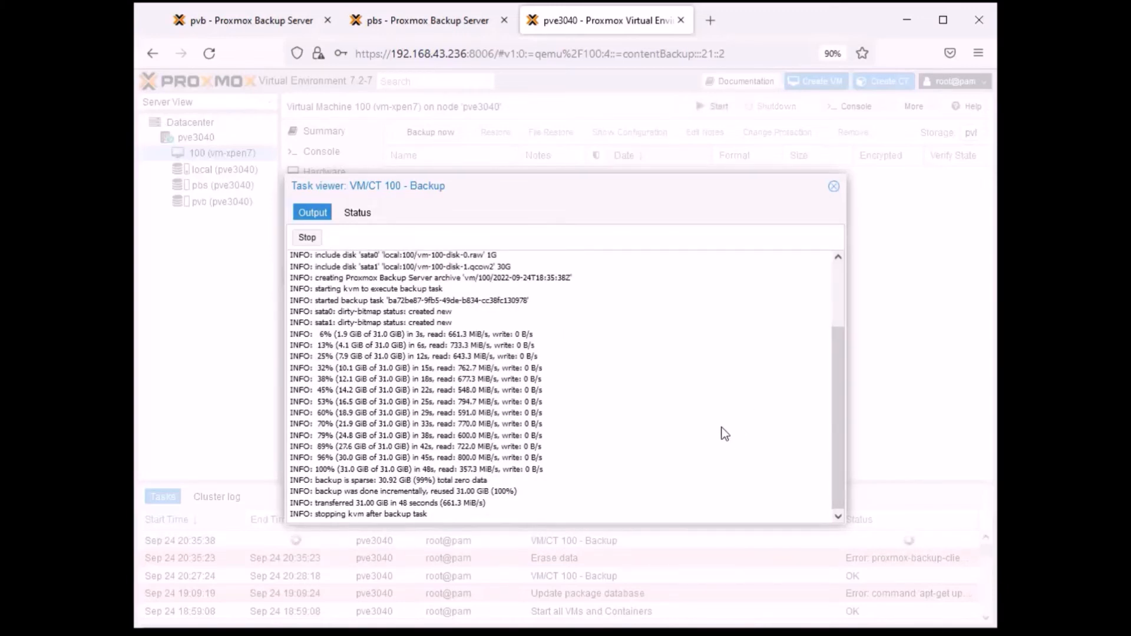
{"action": "left_click", "coordinate": [833, 187]}
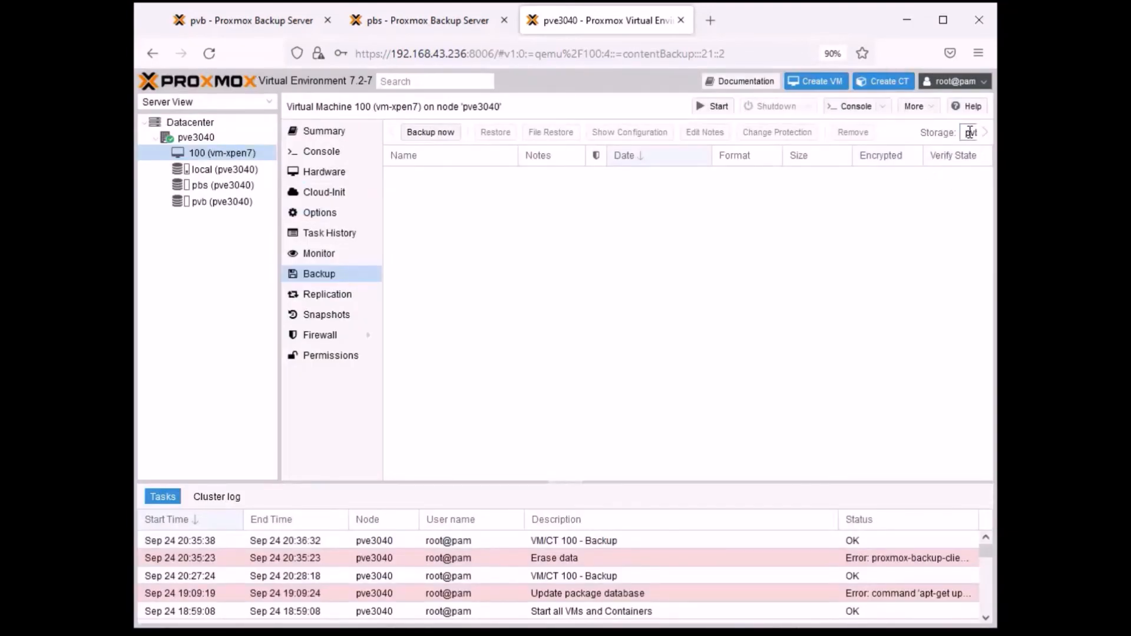
{"action": "left_click", "coordinate": [969, 133]}
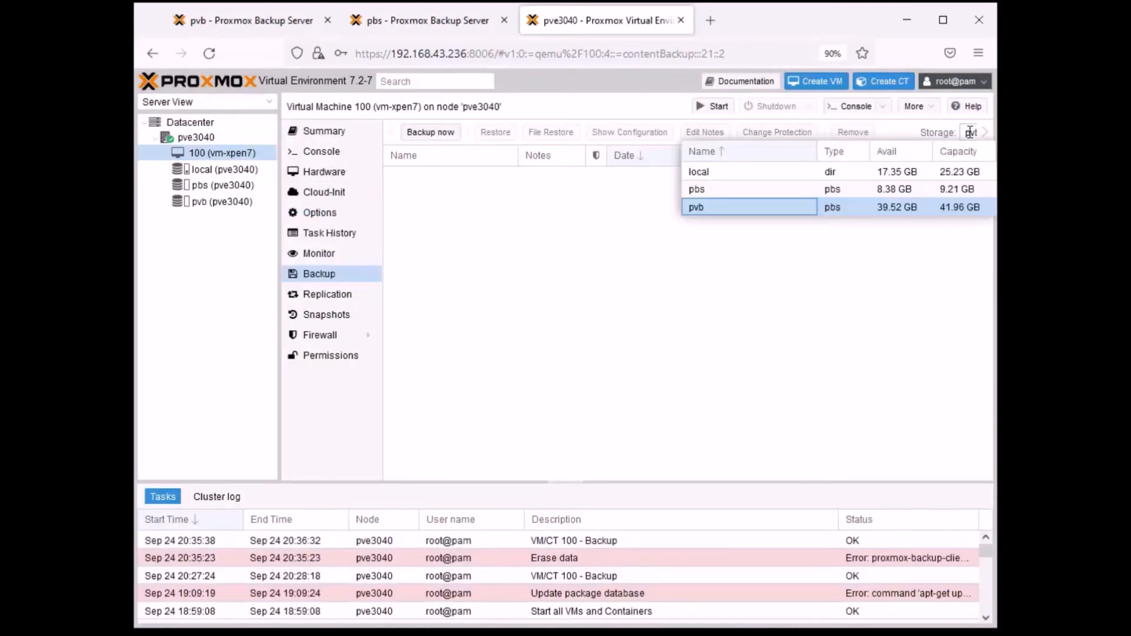
{"action": "left_click", "coordinate": [705, 190]}
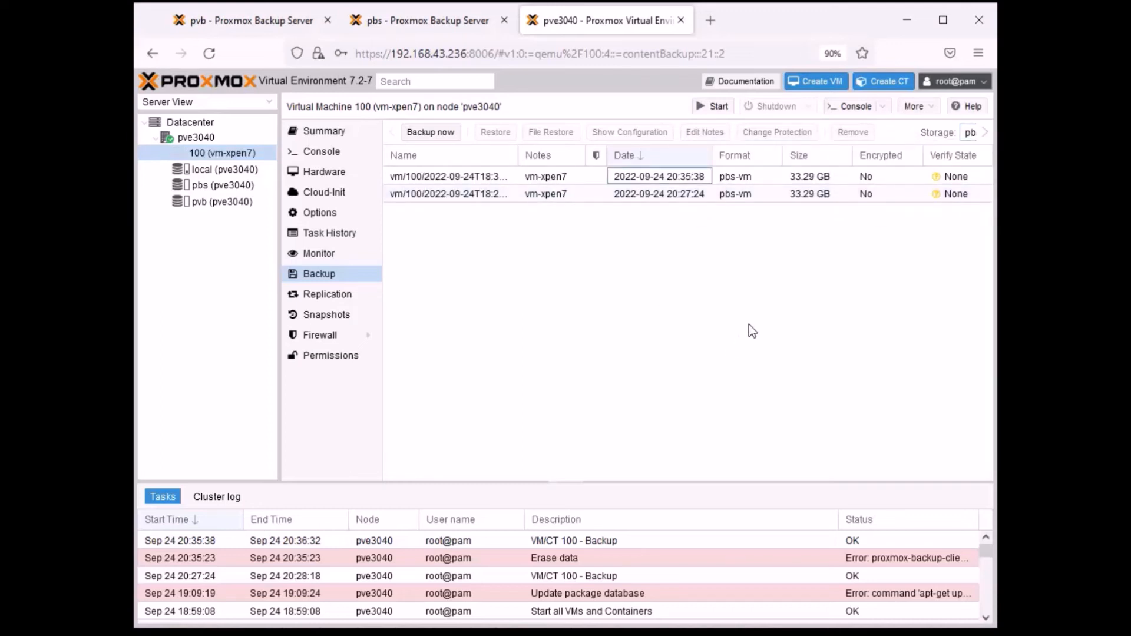
{"action": "left_click", "coordinate": [539, 176]}
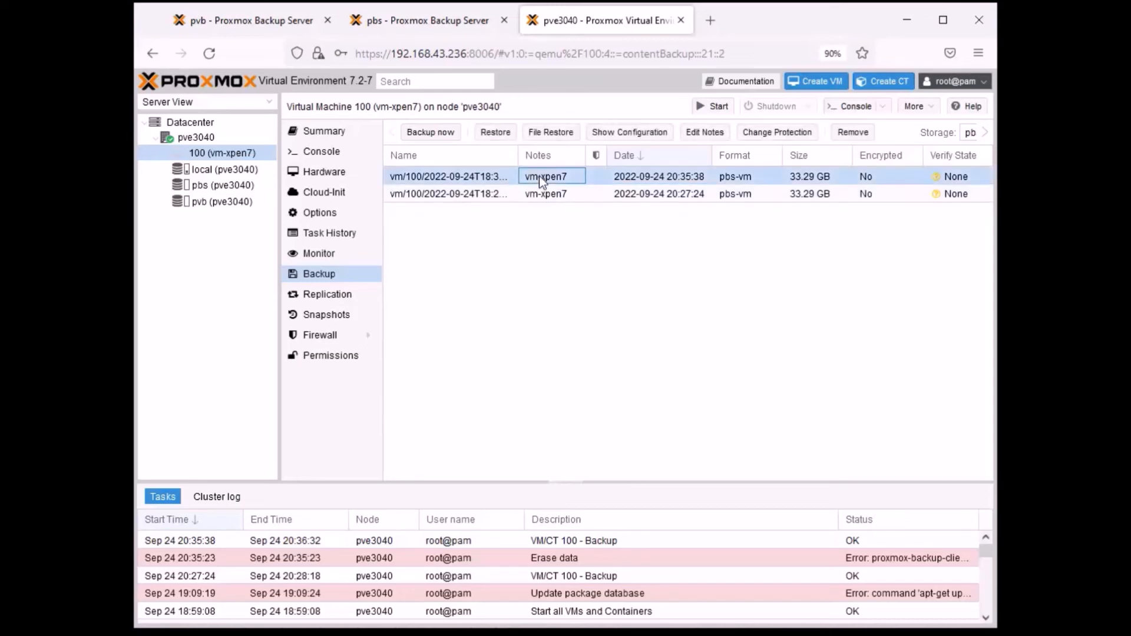
{"action": "left_click", "coordinate": [854, 133]}
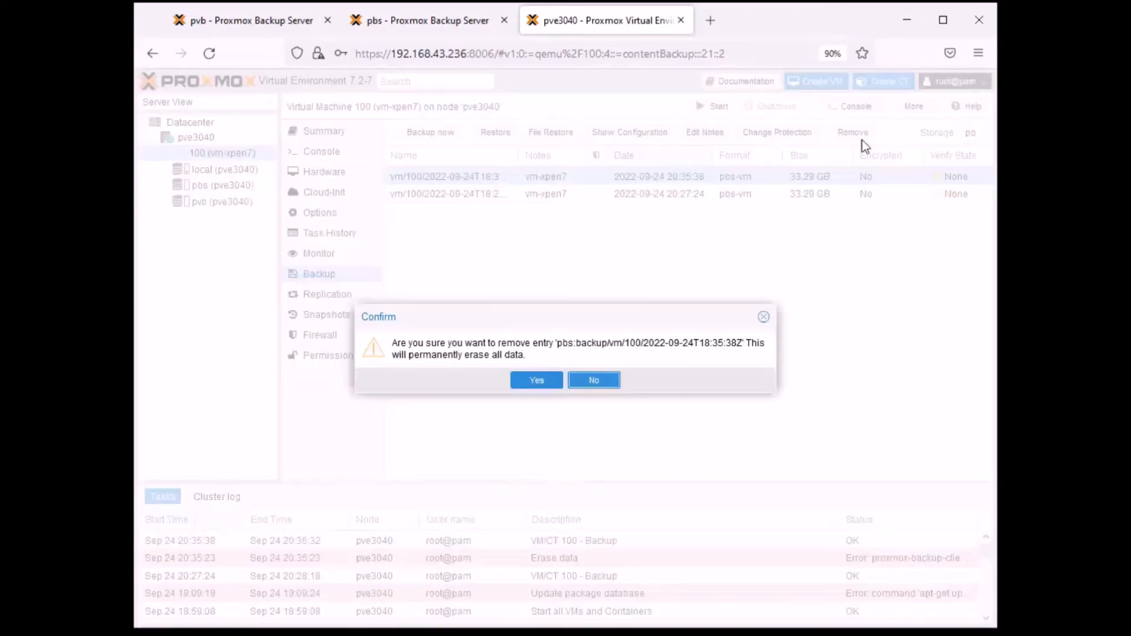
{"action": "left_click", "coordinate": [536, 380]}
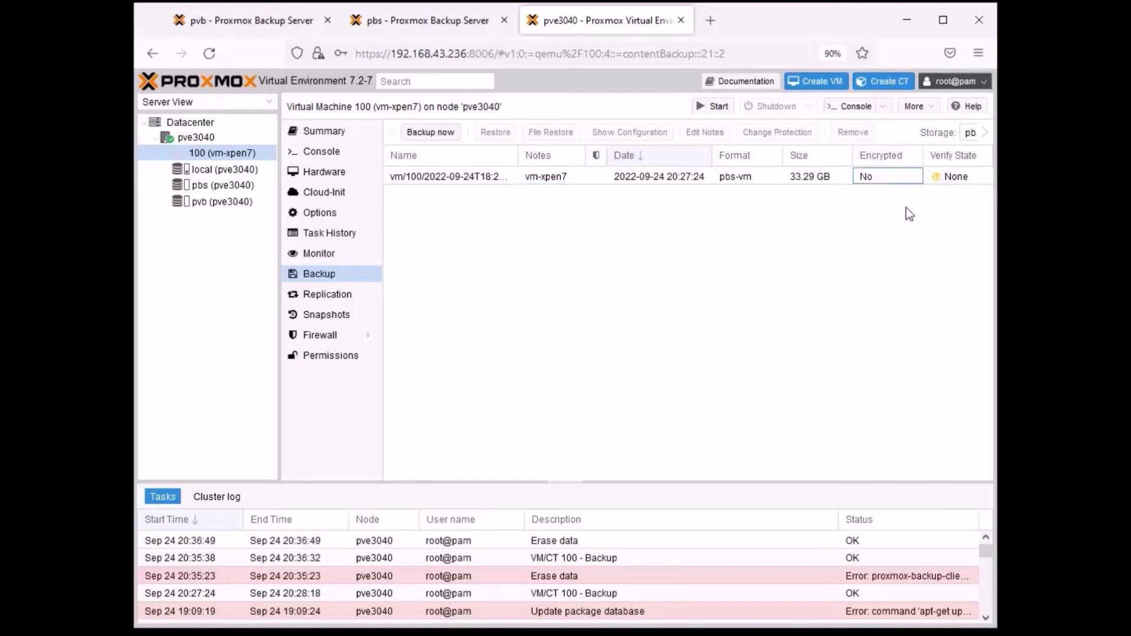
{"action": "left_click", "coordinate": [666, 180]}
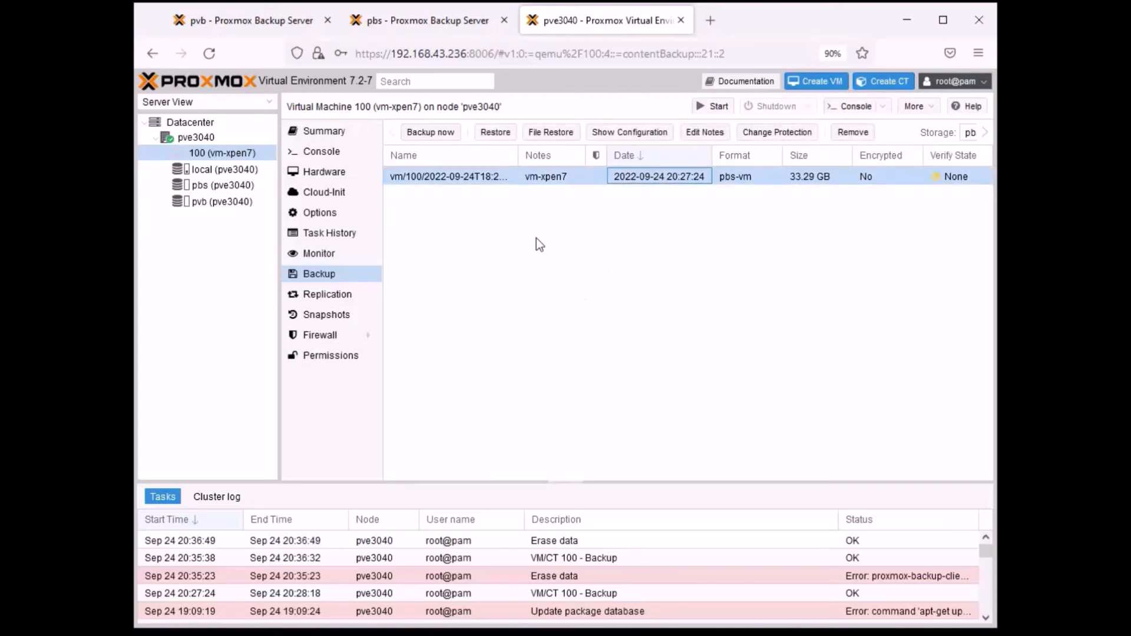
- Switch to the pbs server and verify the VM 100 backup group in datastore backup1, closing the task output when finished
{"action": "left_click", "coordinate": [415, 22]}
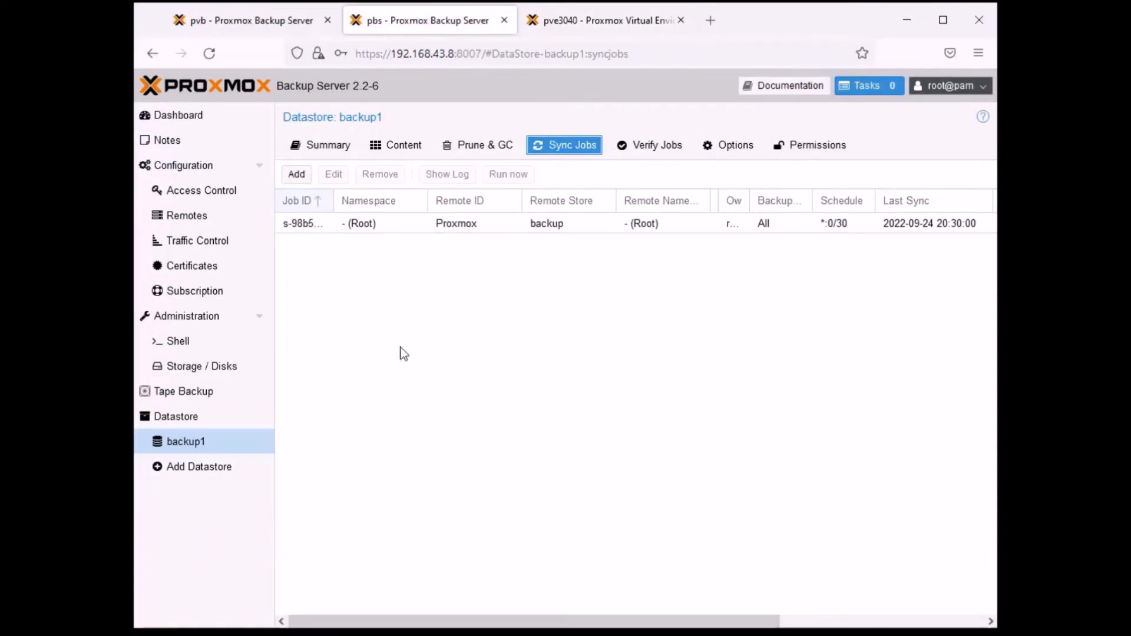
{"action": "left_click", "coordinate": [186, 451]}
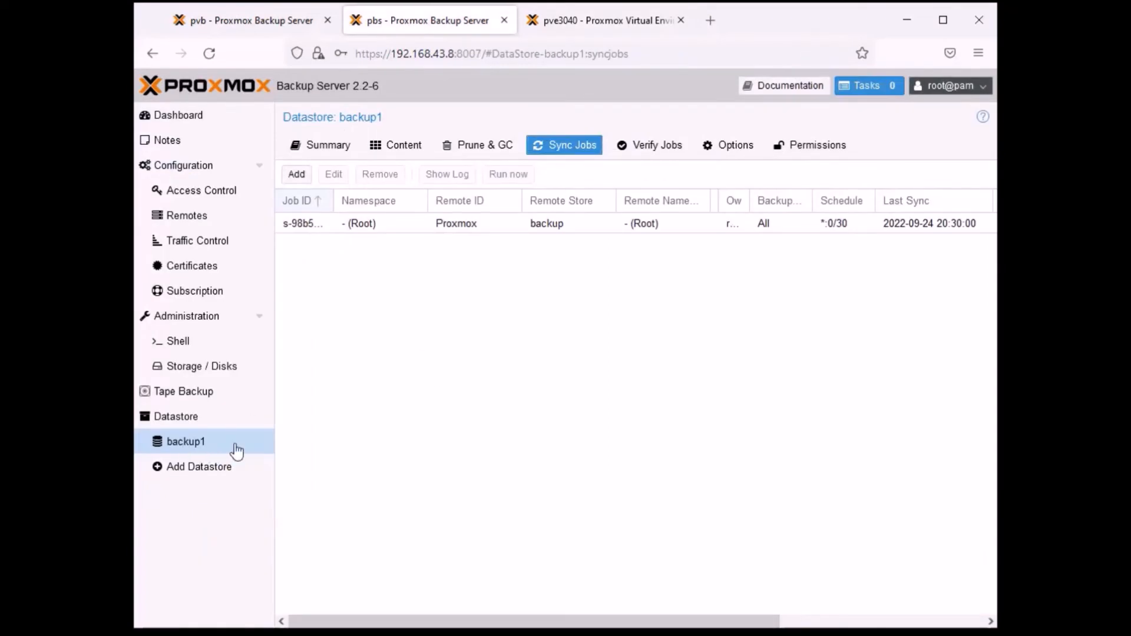
{"action": "left_click", "coordinate": [413, 149]}
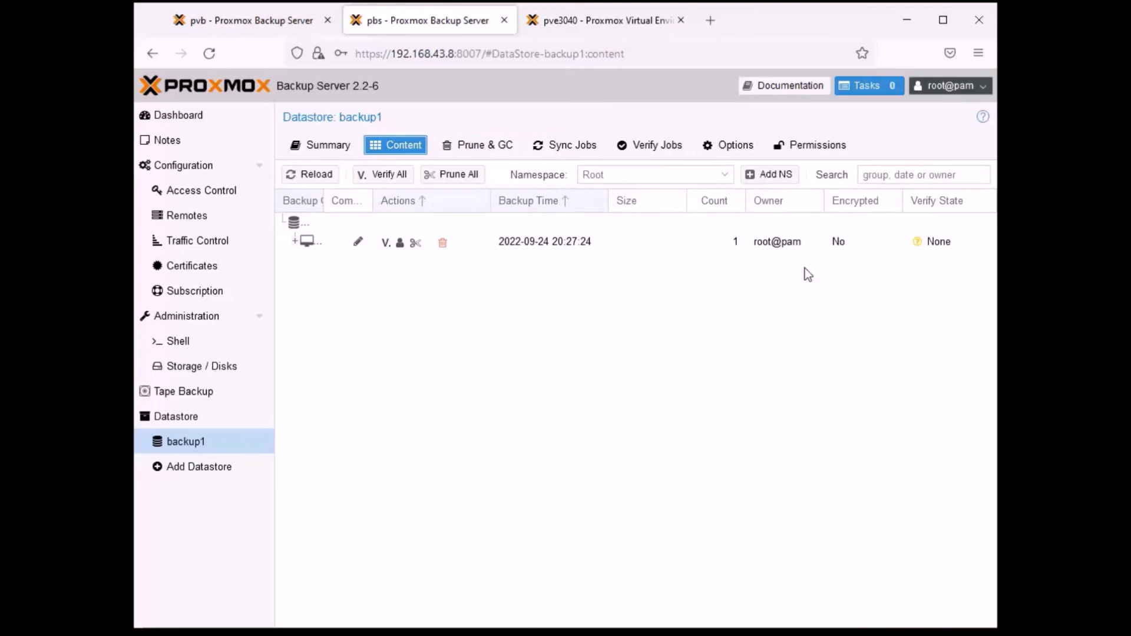
{"action": "left_click", "coordinate": [939, 244]}
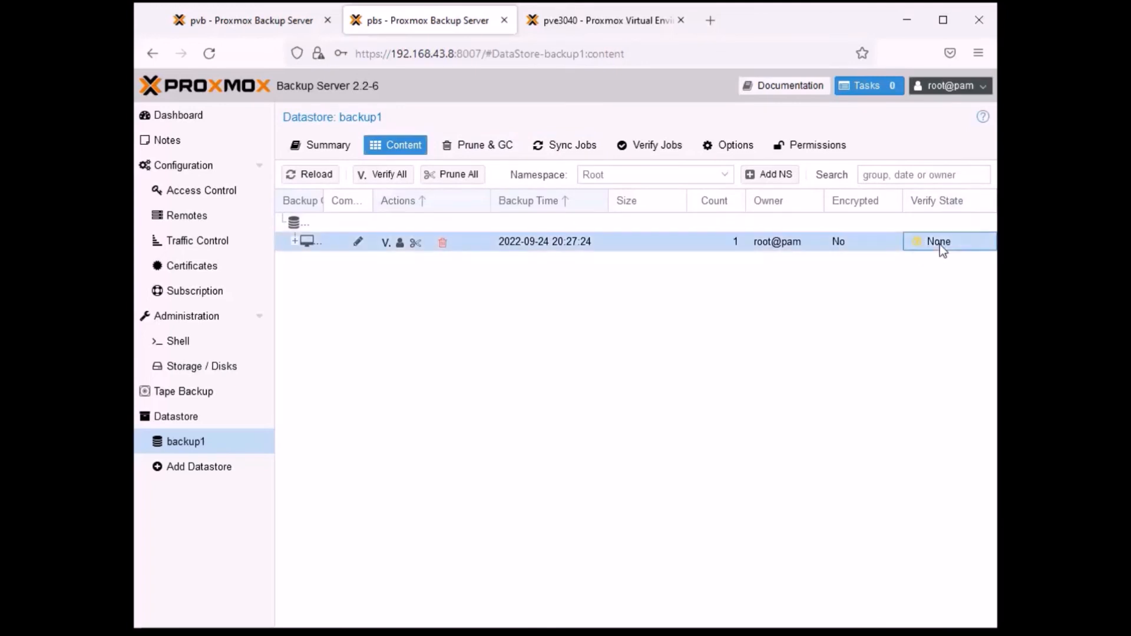
{"action": "left_click", "coordinate": [386, 242]}
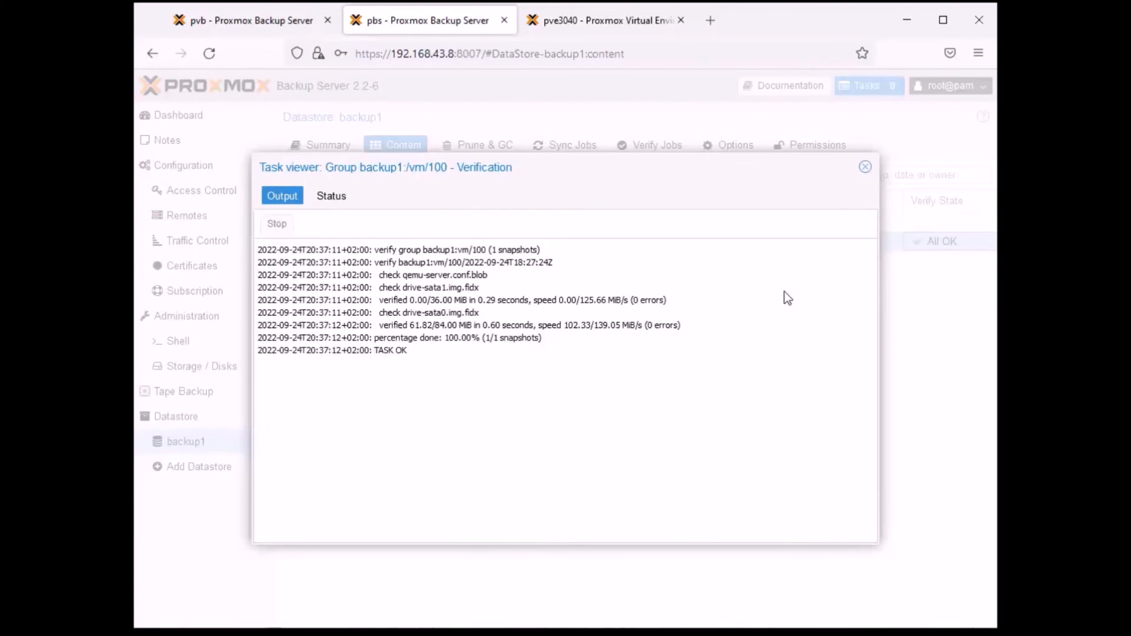
{"action": "left_click", "coordinate": [866, 166]}
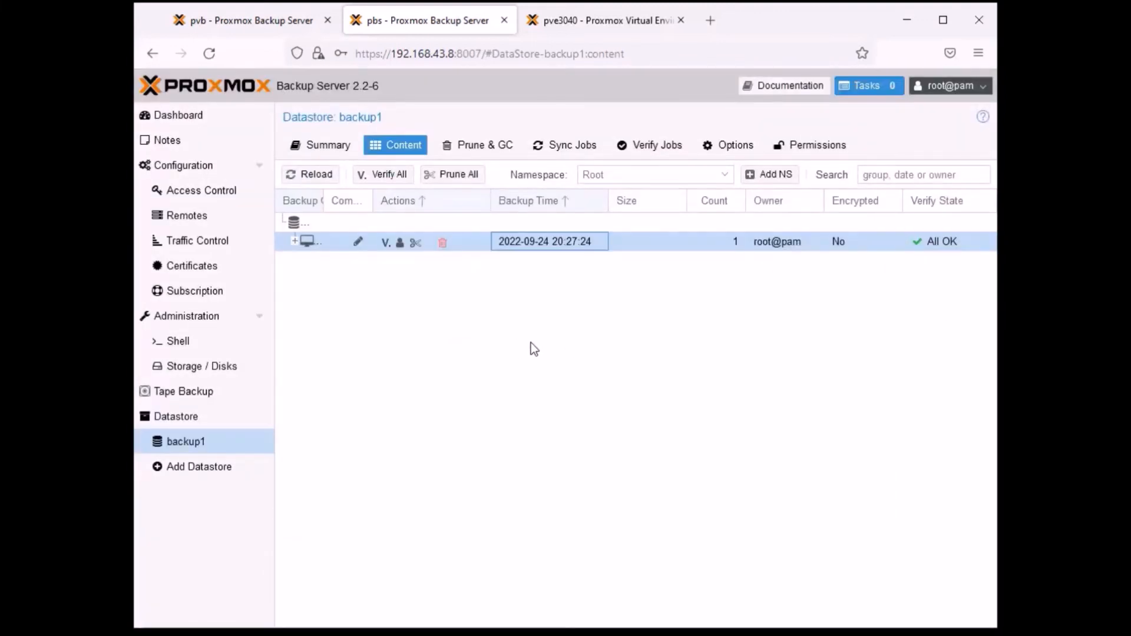
- Switch to Oracle VM VirtualBox Manager, view the snapshots of Debian test server 2, and put its window away
{"action": "left_click", "coordinate": [618, 21]}
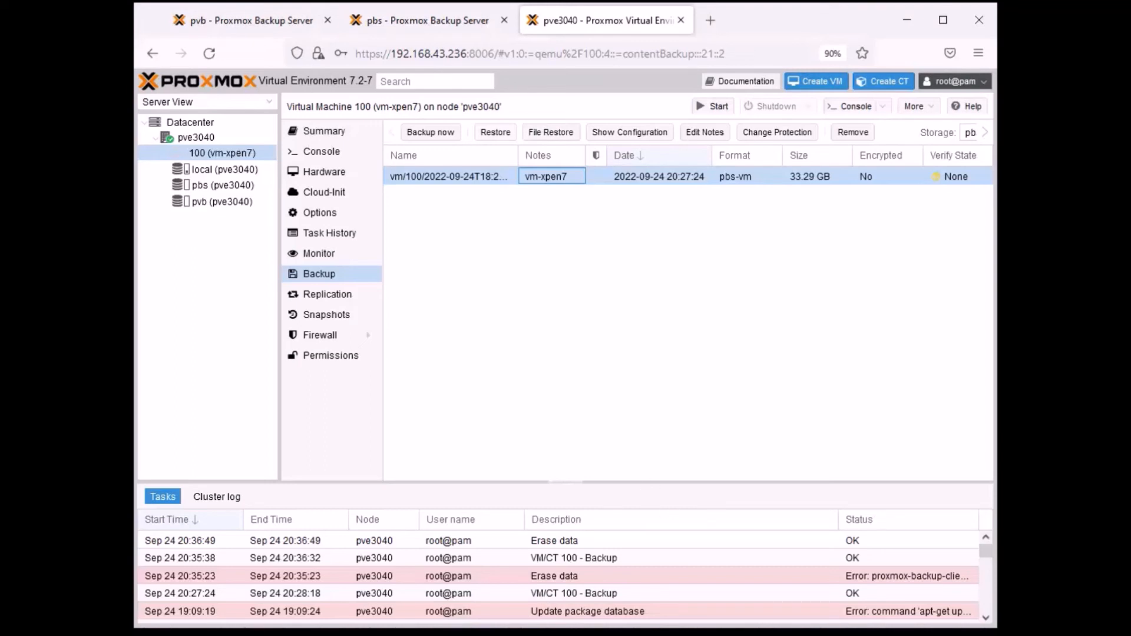
{"action": "key", "text": "alt+Tab"}
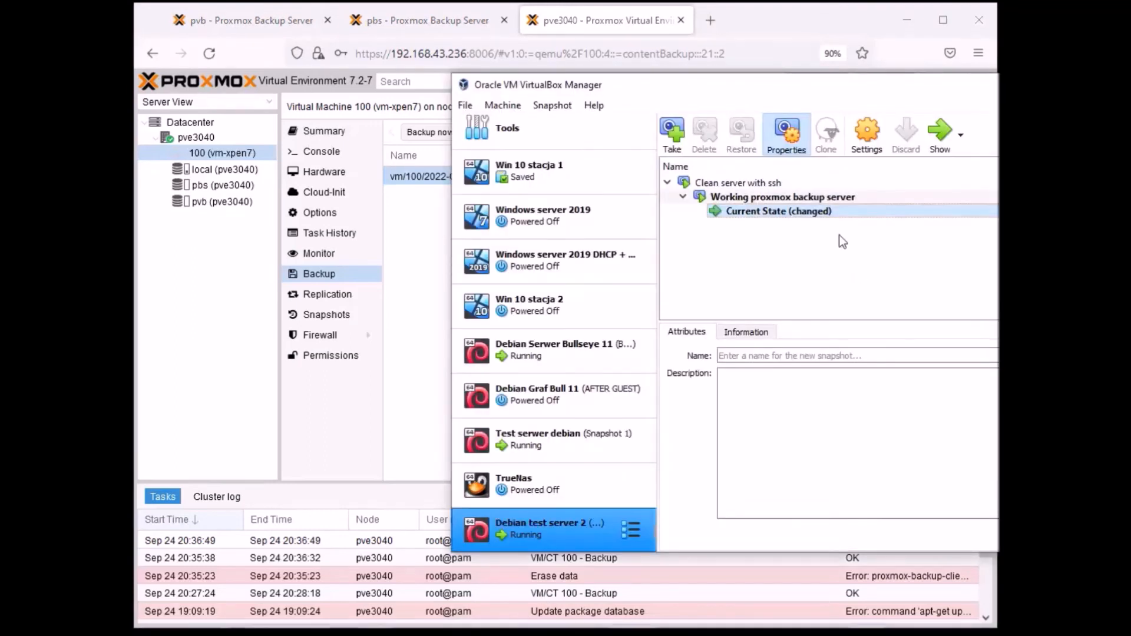
{"action": "left_click_drag", "start_coordinate": [854, 85], "coordinate": [843, 65]}
{"action": "left_click", "coordinate": [883, 66]}
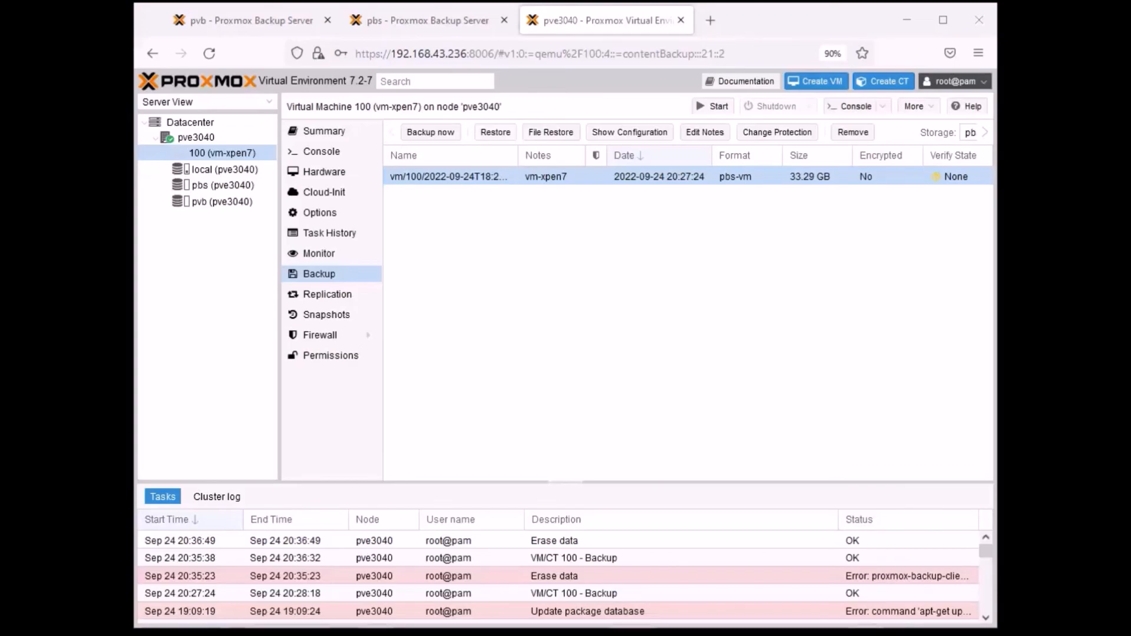
- Switch to the Debian Serwer Bullseye 11 console in VirtualBox, place its window over the browser and clear the terminal screen
{"action": "key", "text": "alt+Tab"}
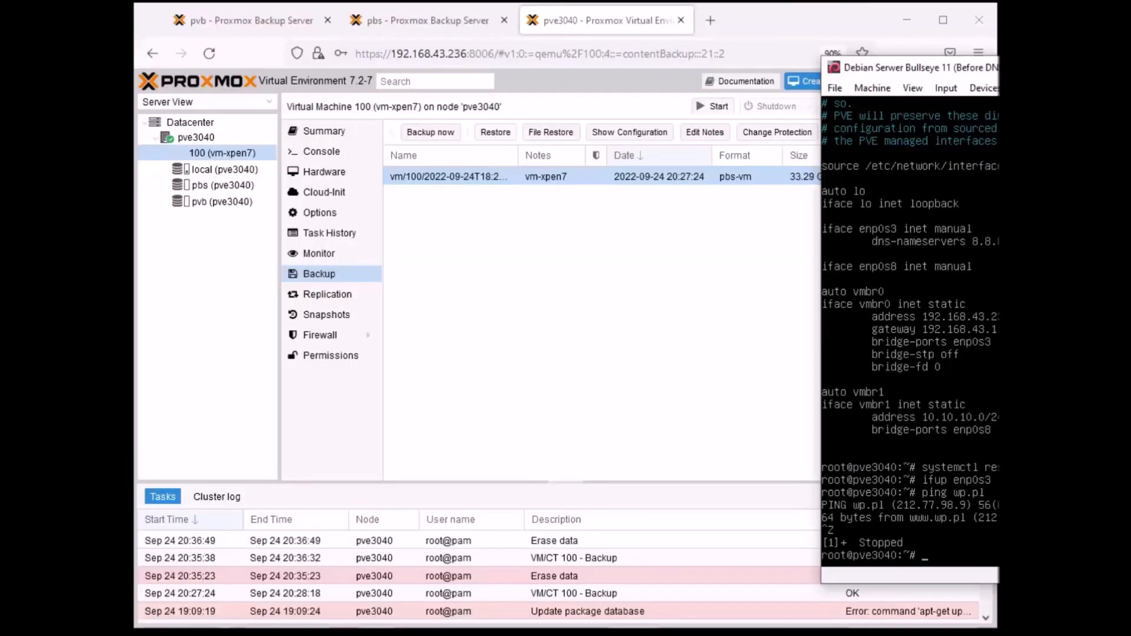
{"action": "left_click_drag", "start_coordinate": [1128, 69], "coordinate": [668, 54]}
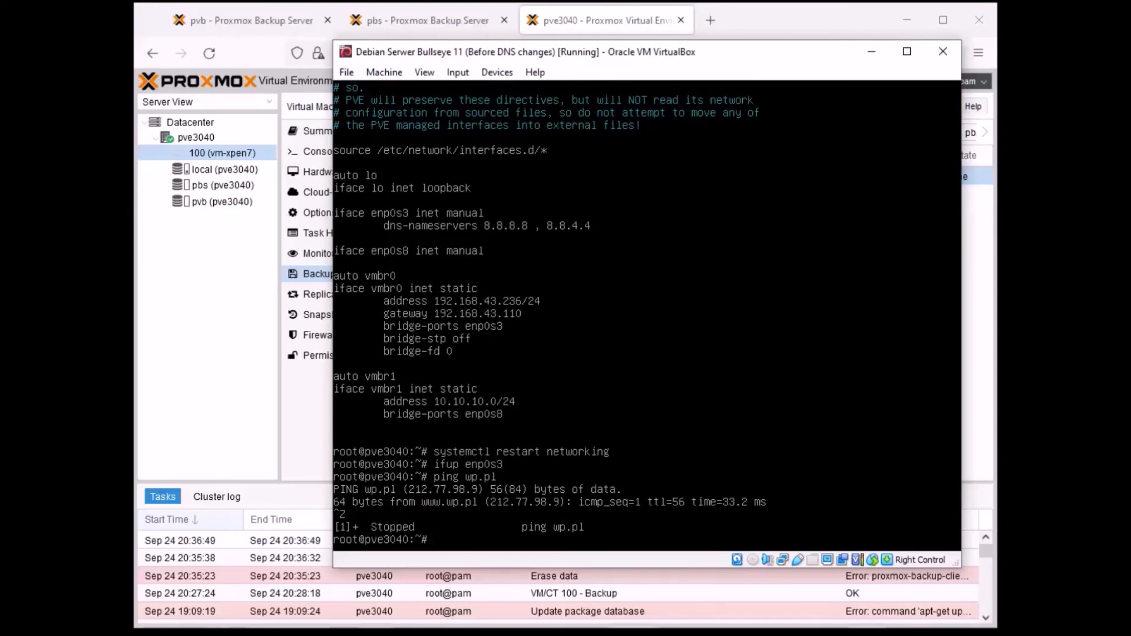
{"action": "key", "text": "ctrl+l"}
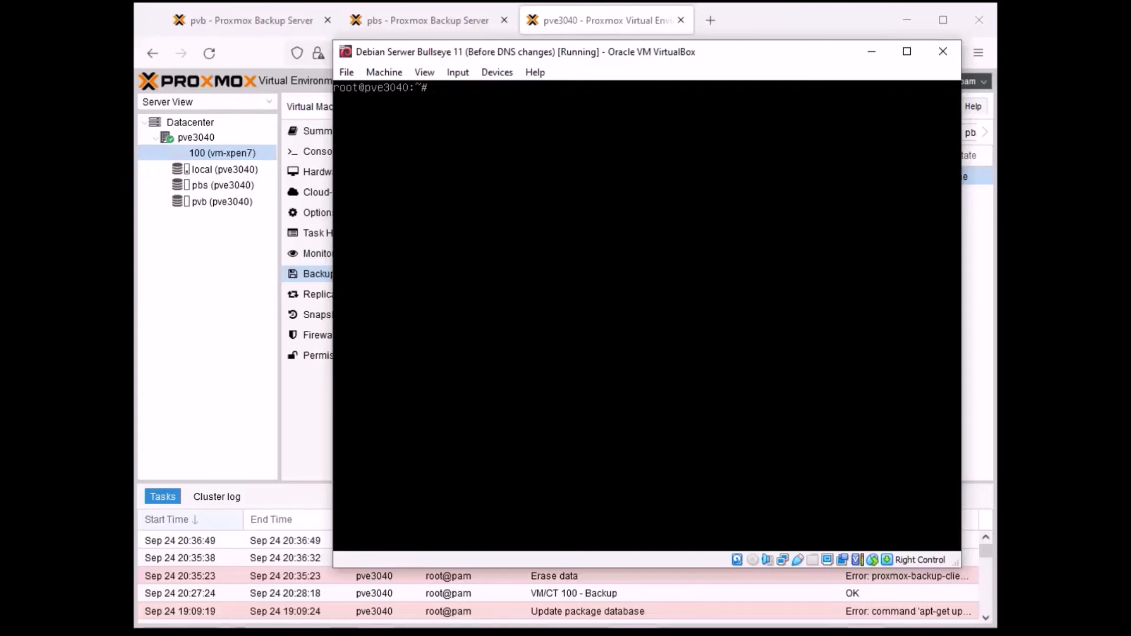
{"action": "left_click_drag", "start_coordinate": [674, 59], "coordinate": [613, 58]}
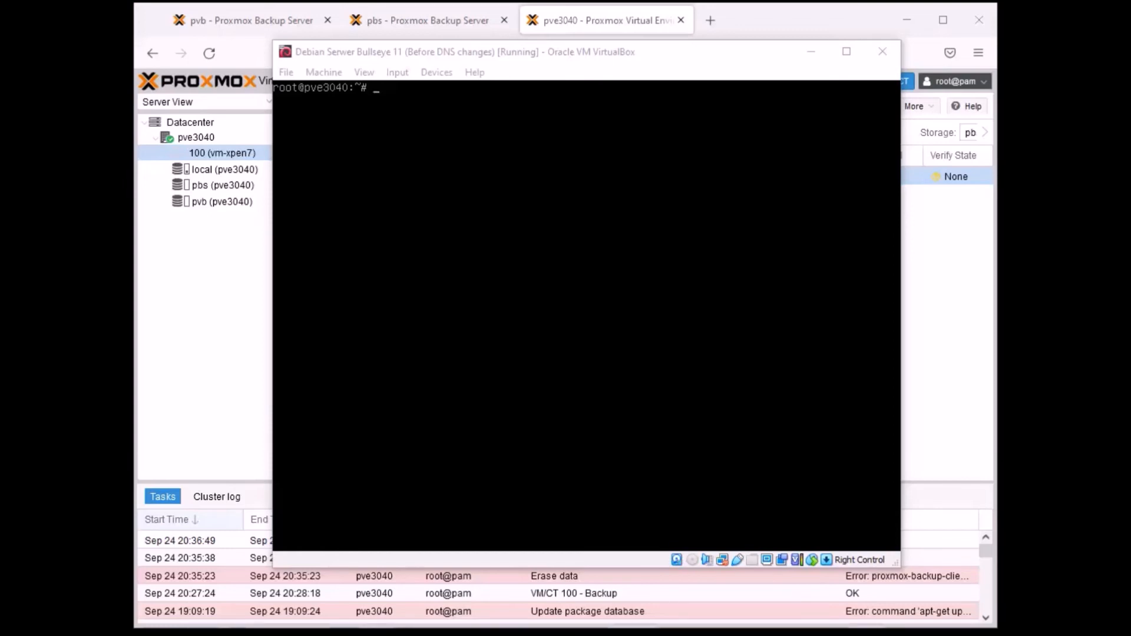
- Return to Proxmox VE in the browser and open the Datacenter's backup job overview
{"action": "left_click", "coordinate": [755, 21]}
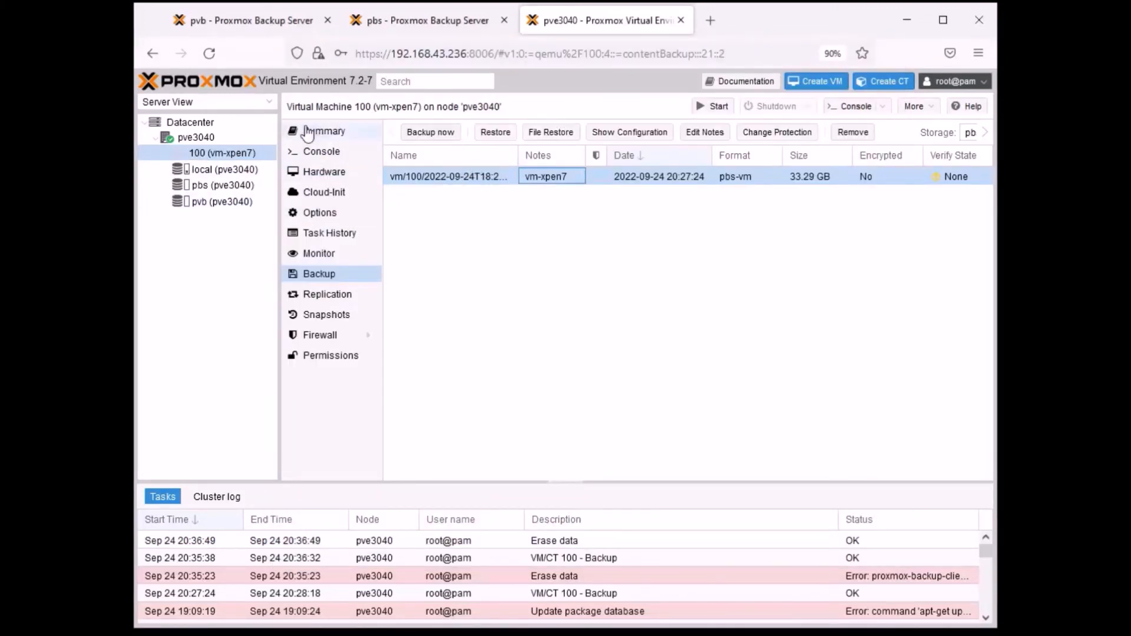
{"action": "left_click", "coordinate": [200, 124]}
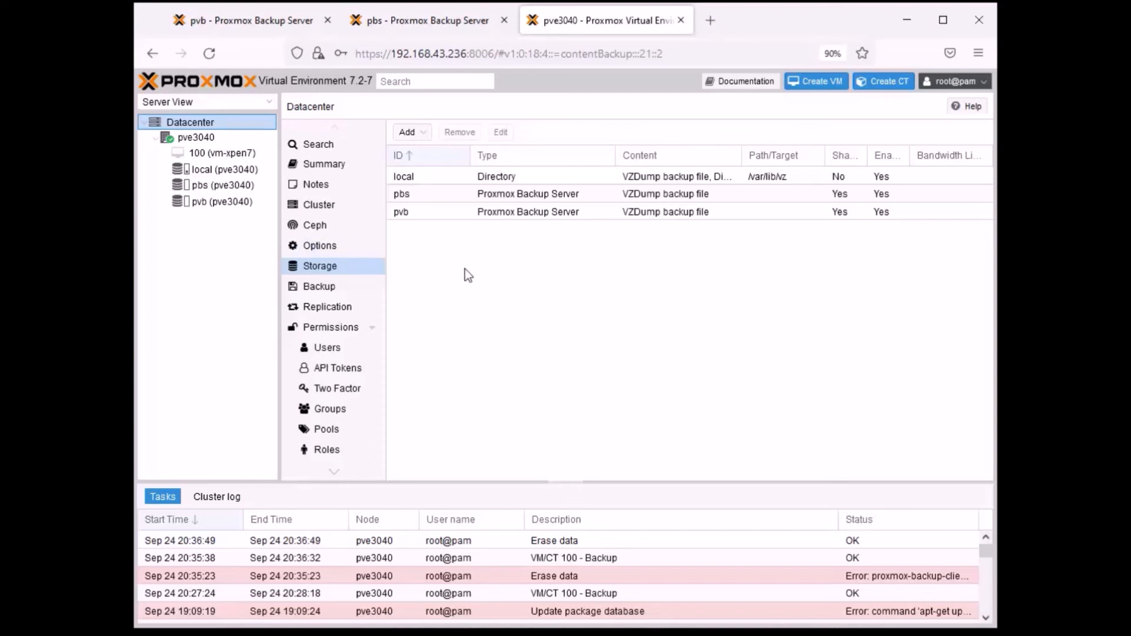
{"action": "left_click", "coordinate": [322, 288]}
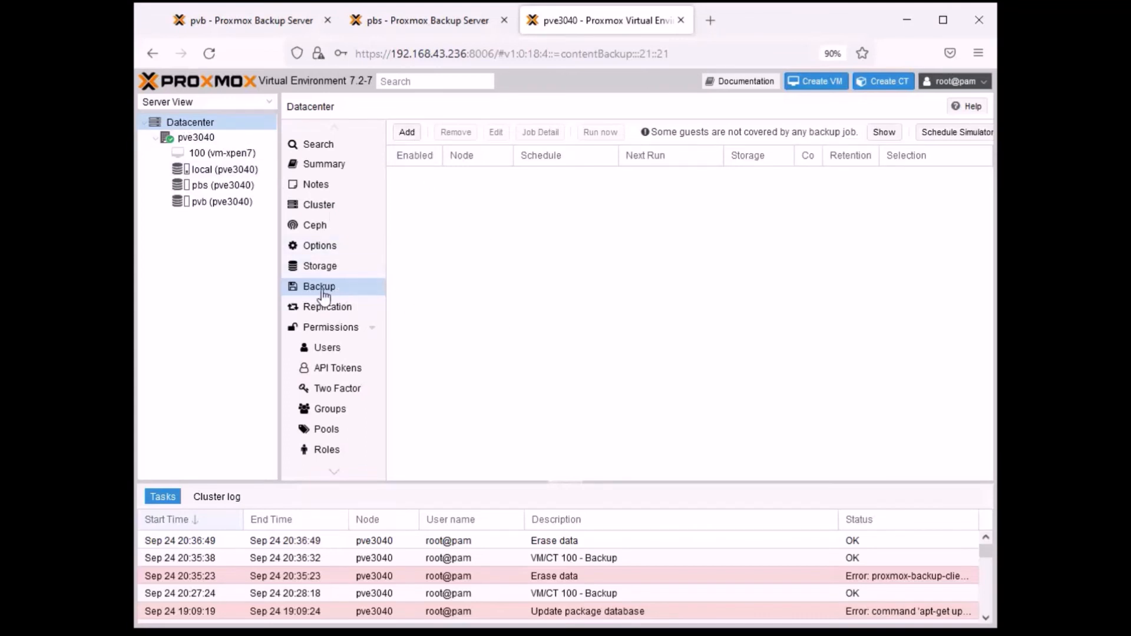
- Start a new backup job for node pve3040 with storage pvb and the schedule Monday to Friday 00:00
{"action": "left_click", "coordinate": [407, 133]}
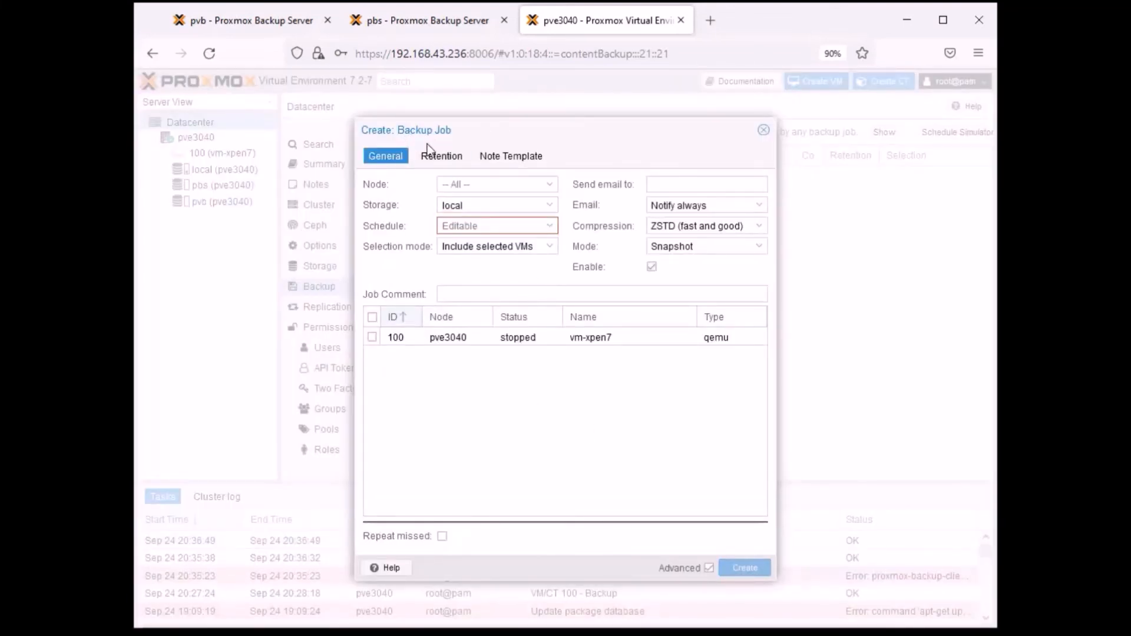
{"action": "left_click", "coordinate": [550, 186]}
{"action": "left_click", "coordinate": [551, 188]}
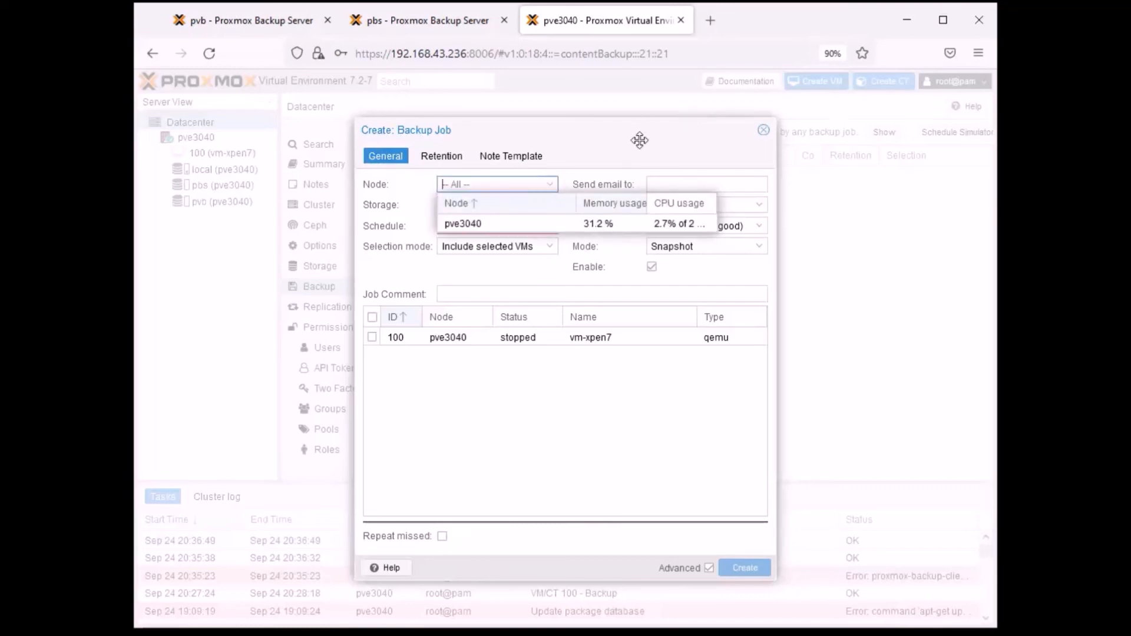
{"action": "left_click", "coordinate": [493, 224]}
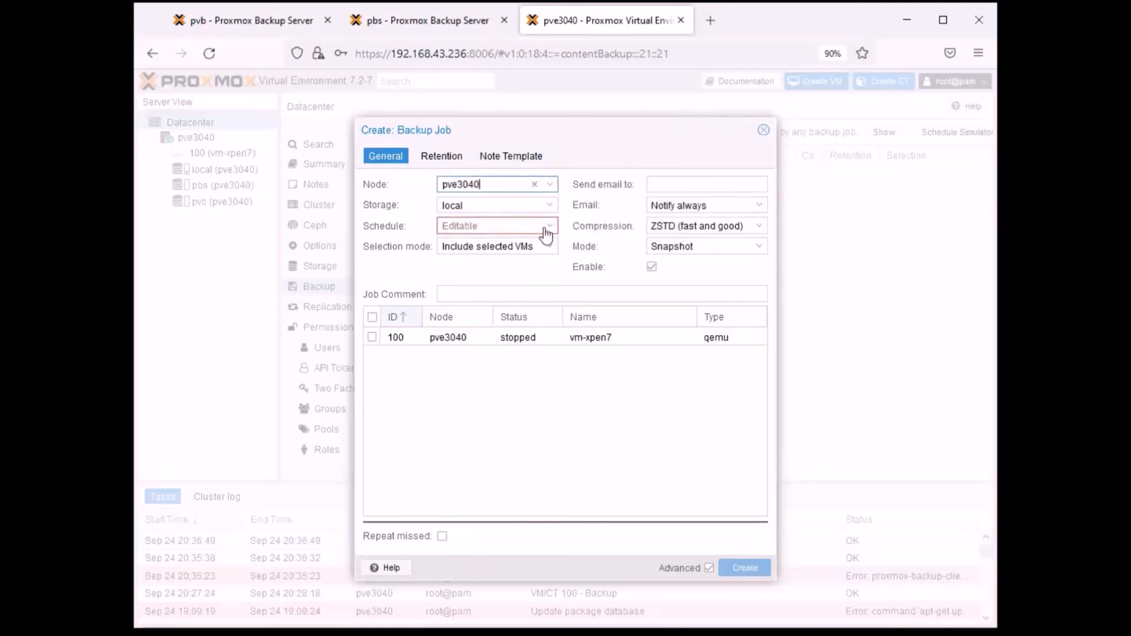
{"action": "left_click", "coordinate": [551, 207]}
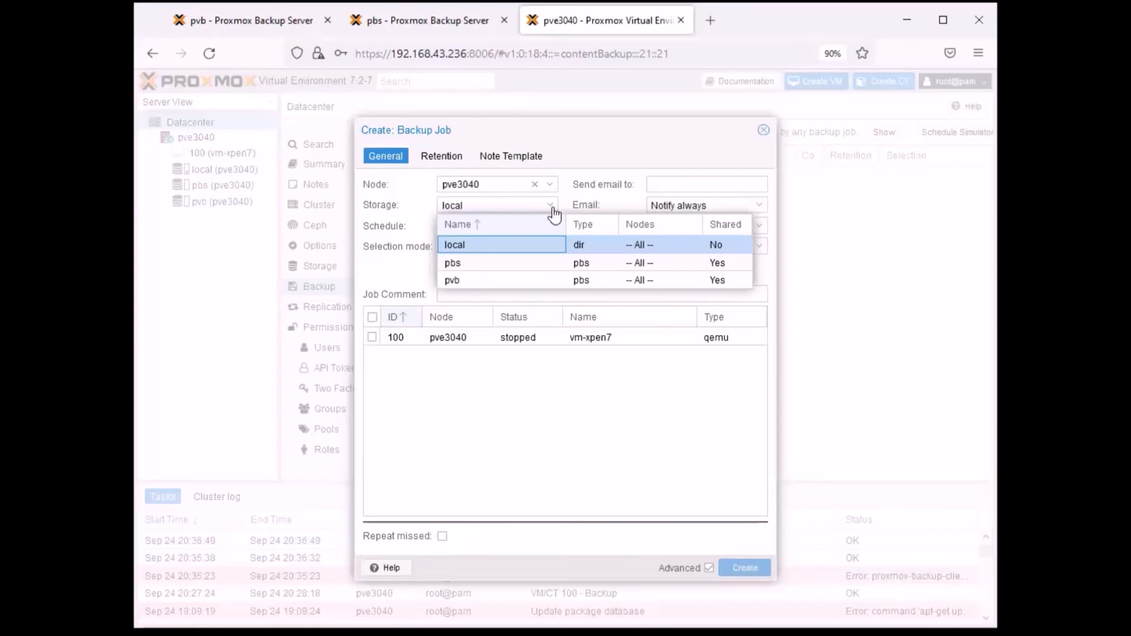
{"action": "left_click", "coordinate": [478, 281]}
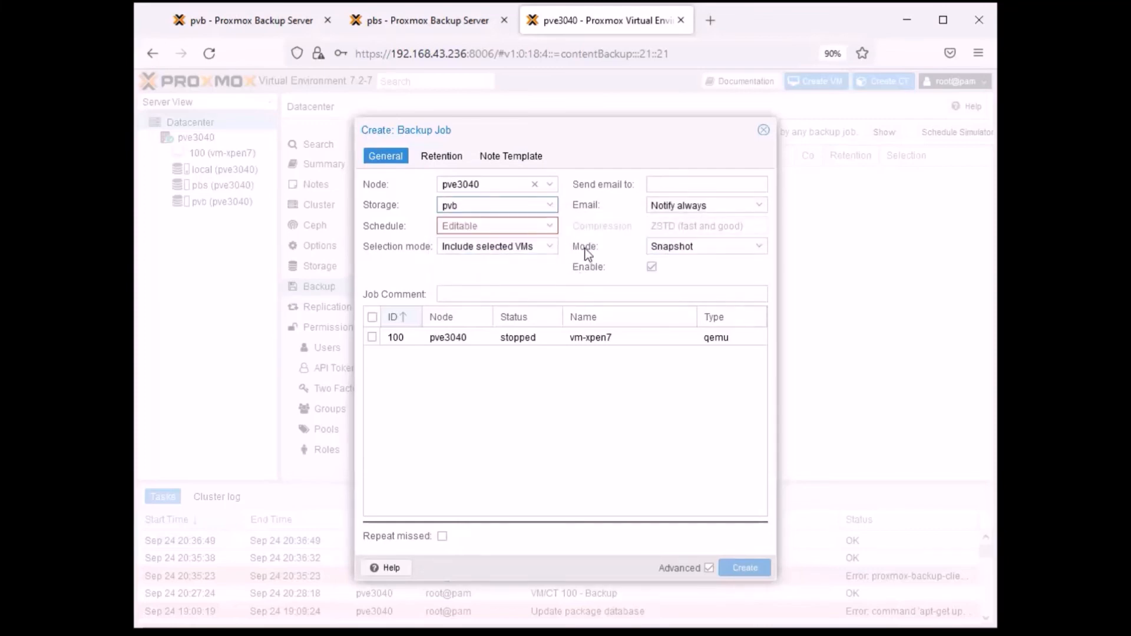
{"action": "left_click", "coordinate": [550, 228]}
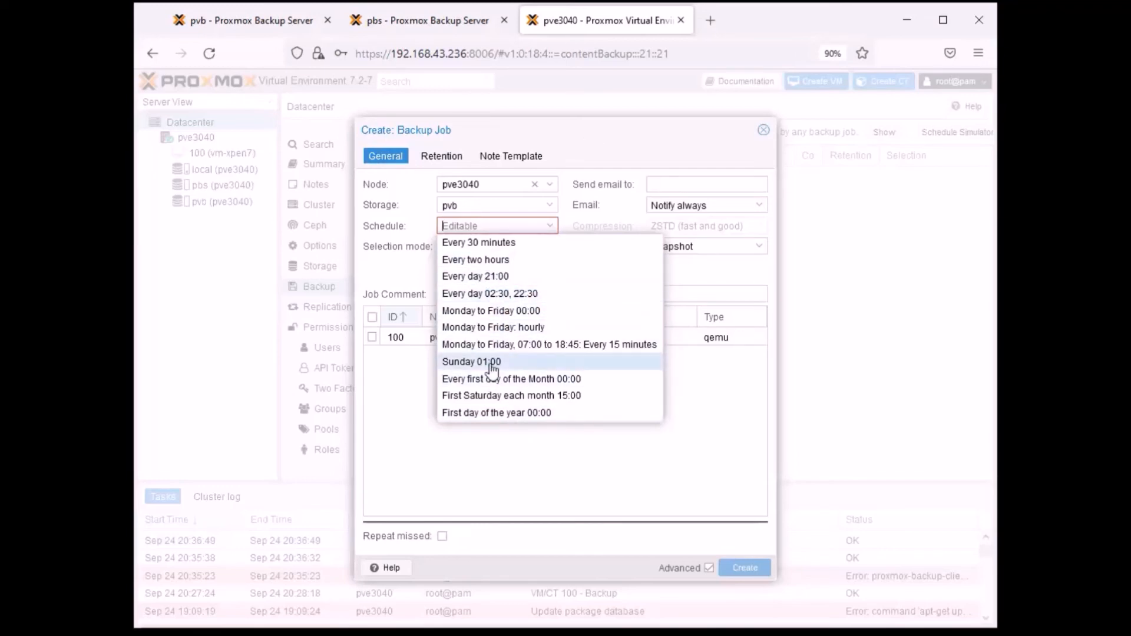
{"action": "left_click", "coordinate": [507, 310]}
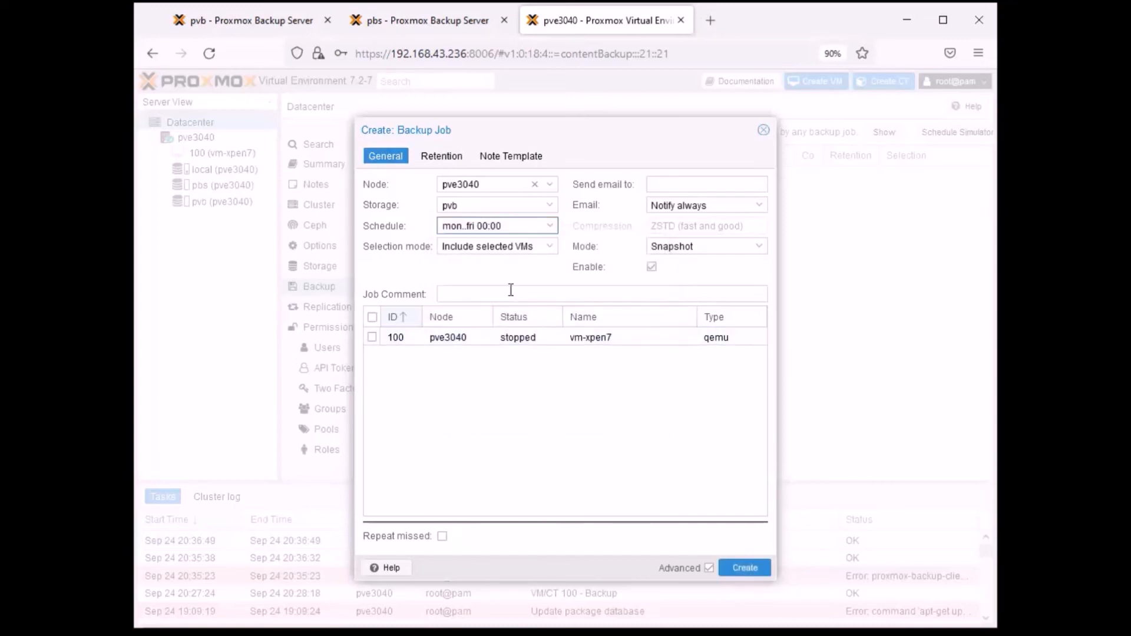
- Keep the backup job's selection mode at Include selected VMs and include VM 100 (vm-xpen7)
{"action": "left_click", "coordinate": [548, 247]}
{"action": "left_click", "coordinate": [548, 248]}
{"action": "left_click", "coordinate": [548, 248]}
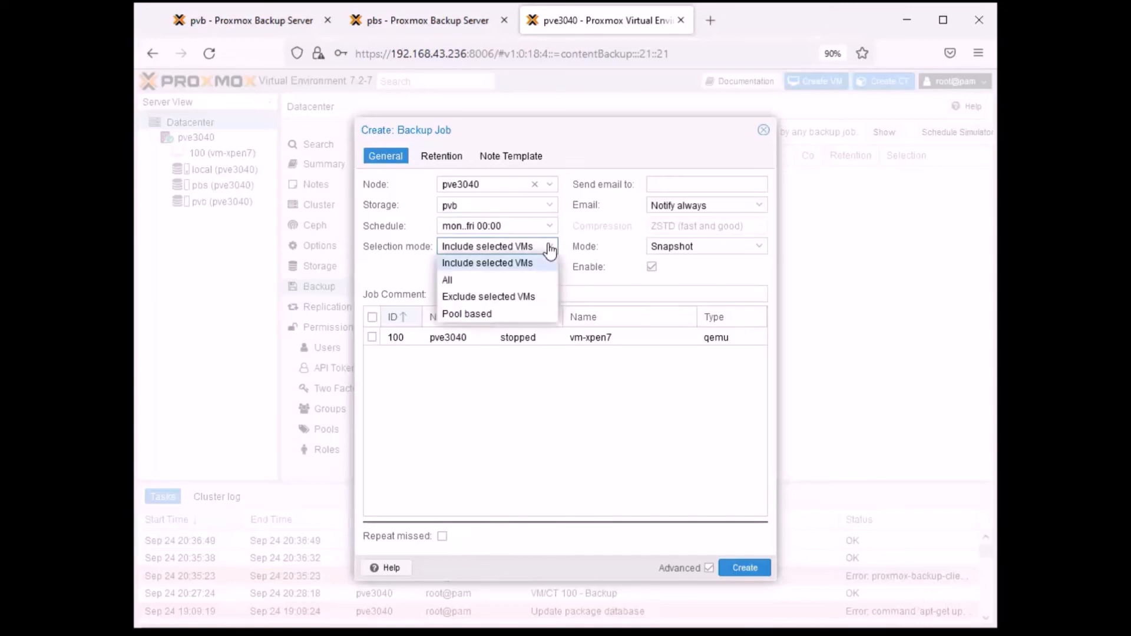
{"action": "left_click", "coordinate": [548, 247]}
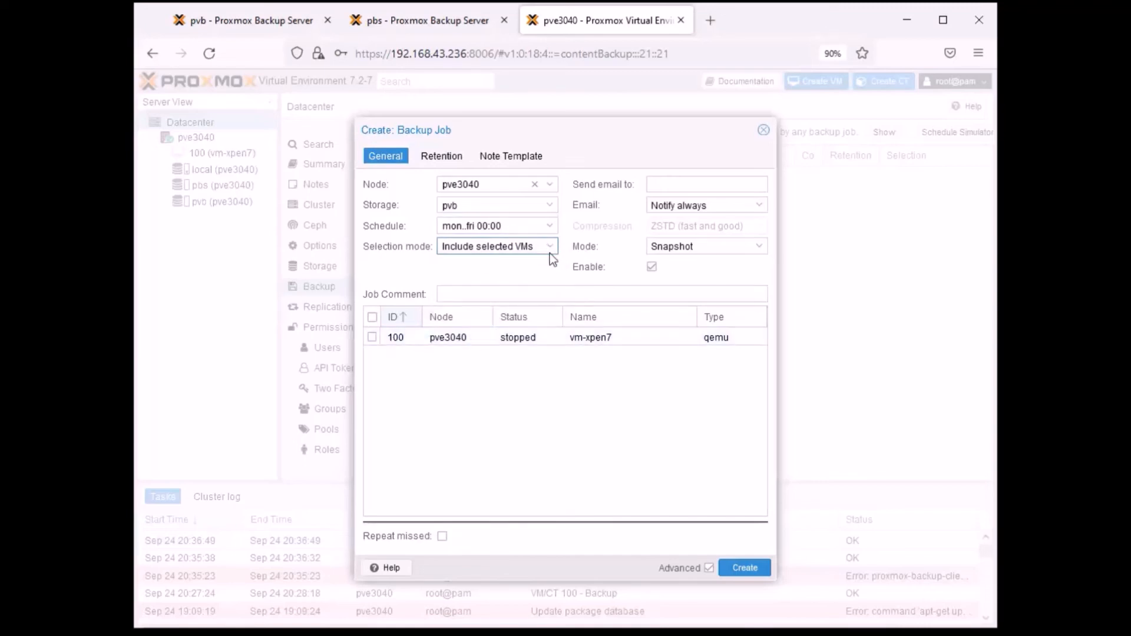
{"action": "left_click", "coordinate": [372, 338]}
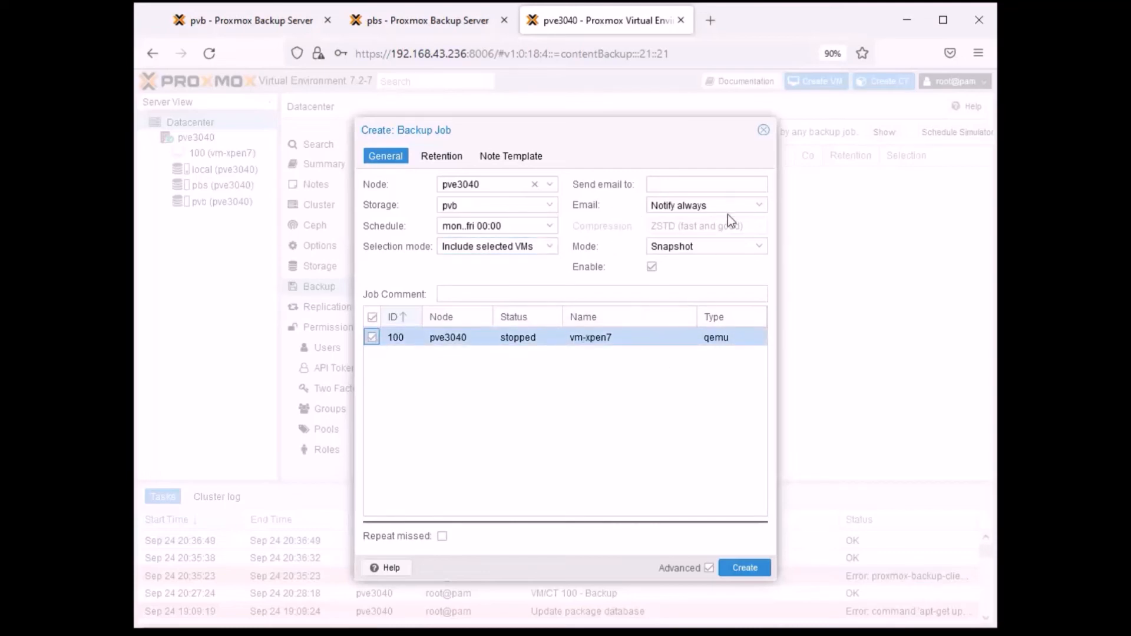
- Set the backup job's email notification to On failure only and its mode to Stop, and create the job
{"action": "left_click", "coordinate": [760, 207]}
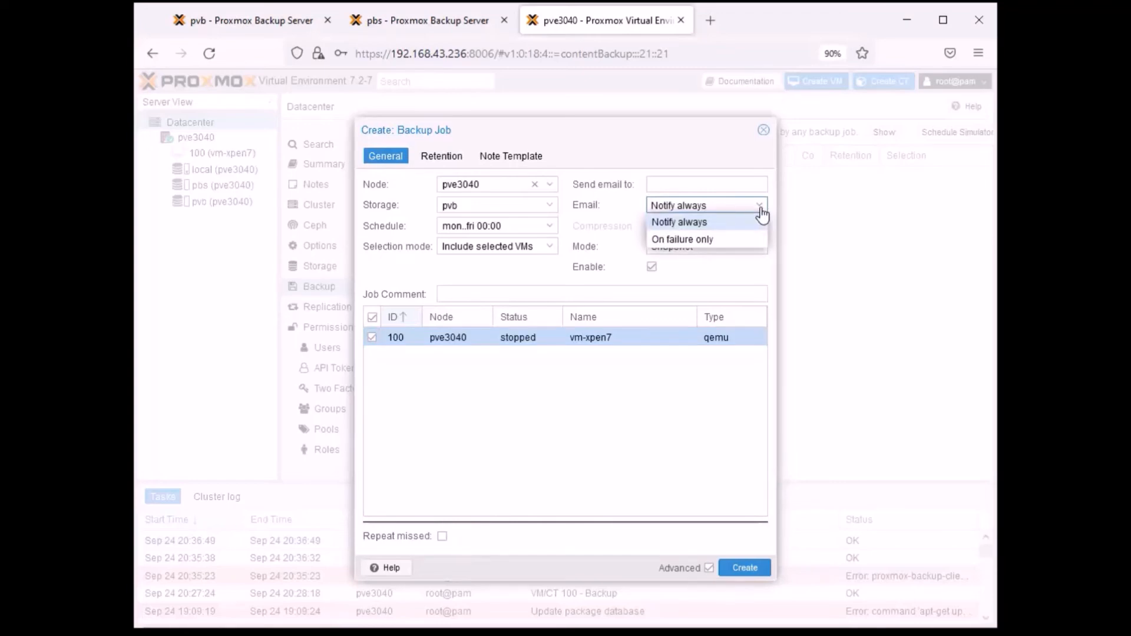
{"action": "left_click", "coordinate": [760, 212]}
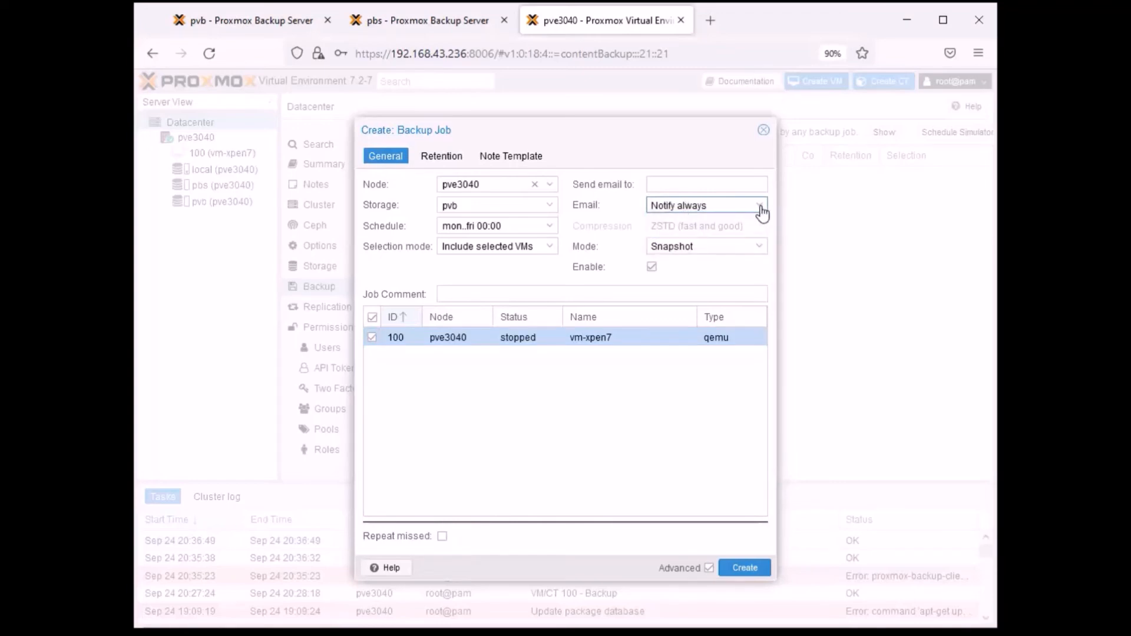
{"action": "left_click", "coordinate": [760, 212]}
{"action": "left_click", "coordinate": [694, 242]}
{"action": "left_click", "coordinate": [716, 187]}
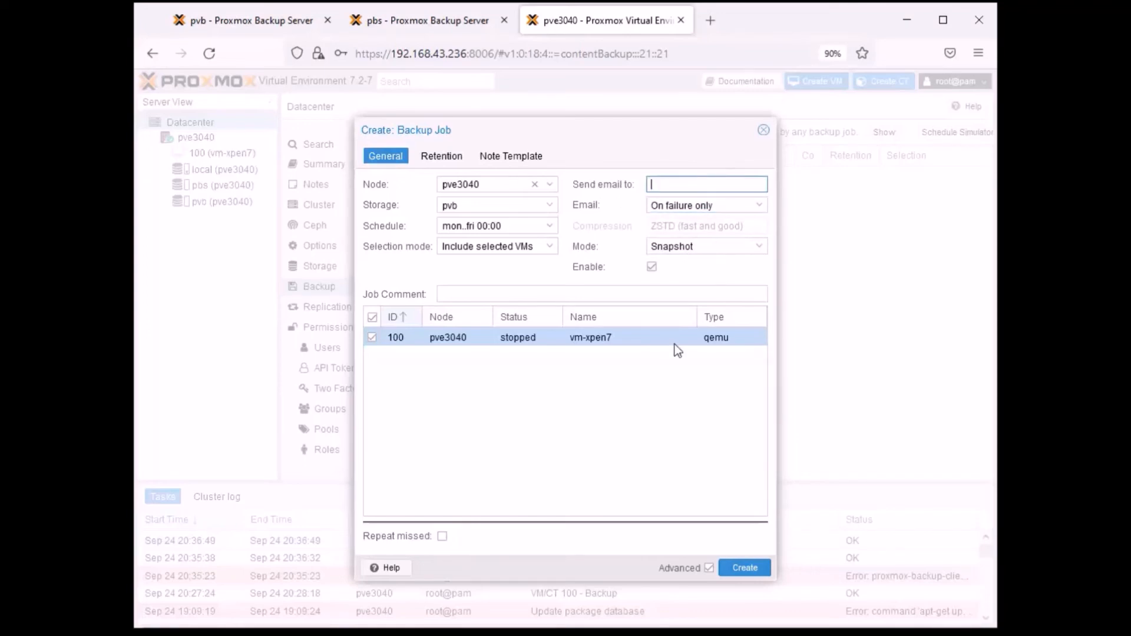
{"action": "left_click", "coordinate": [752, 246]}
{"action": "left_click", "coordinate": [753, 247]}
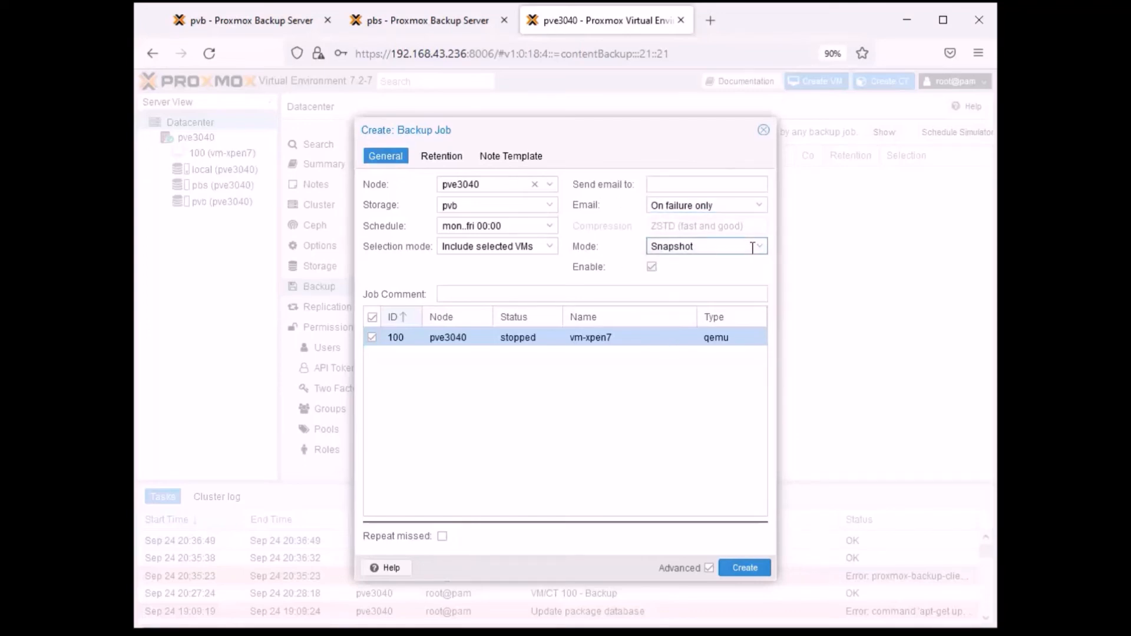
{"action": "left_click", "coordinate": [754, 247]}
{"action": "left_click", "coordinate": [700, 297]}
{"action": "left_click", "coordinate": [745, 567]}
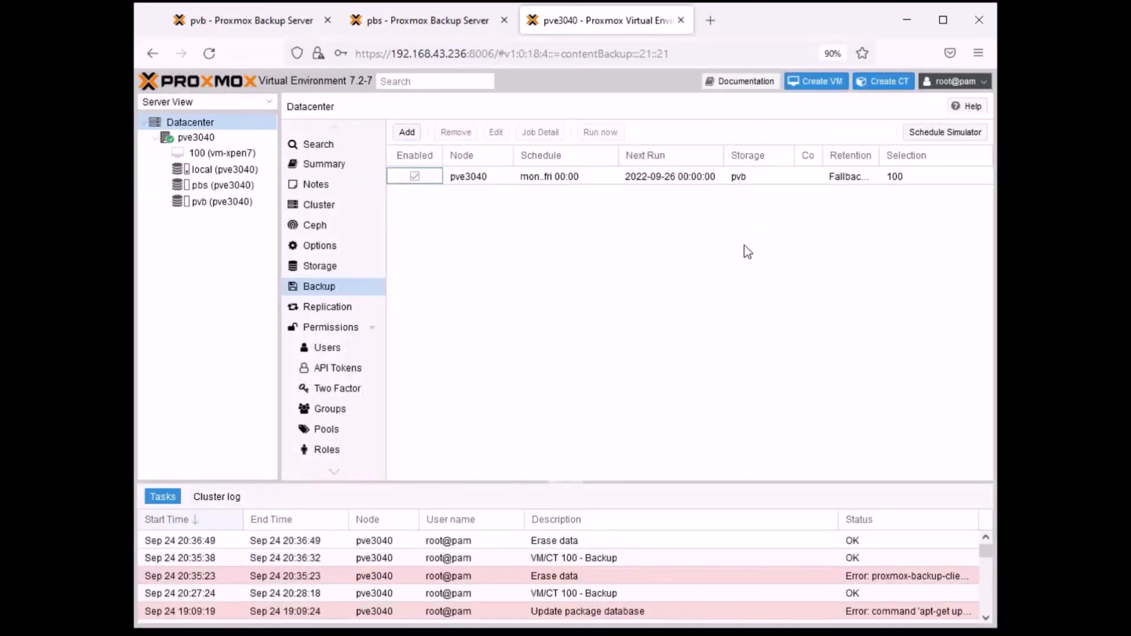
- View VM 100's backup list and return to the Datacenter's backup job overview
{"action": "left_click", "coordinate": [561, 214]}
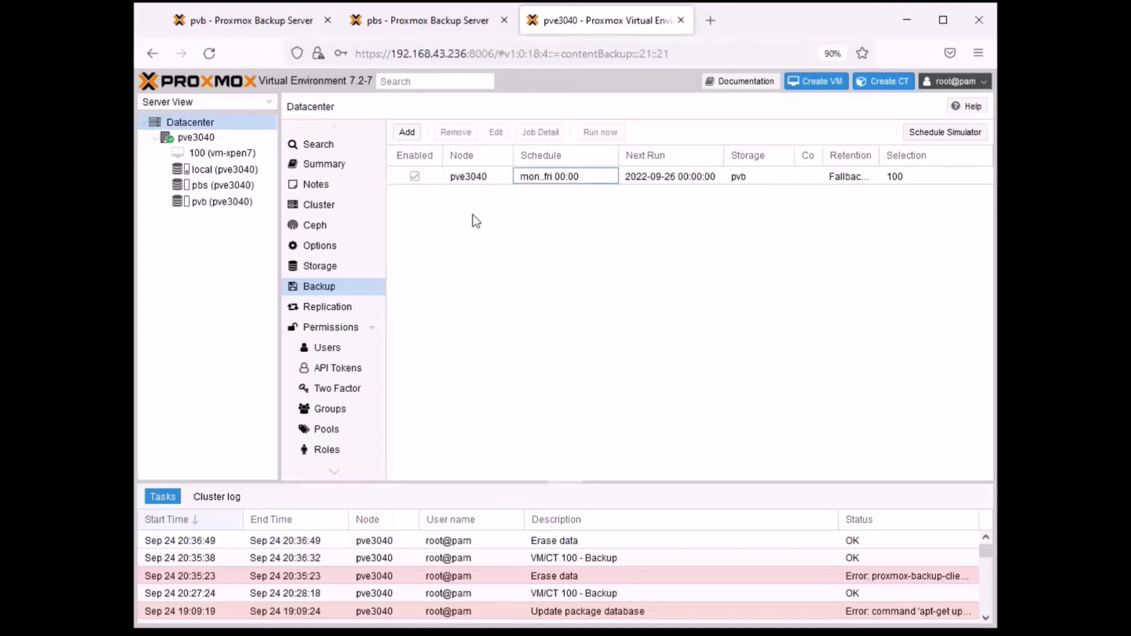
{"action": "left_click", "coordinate": [216, 154]}
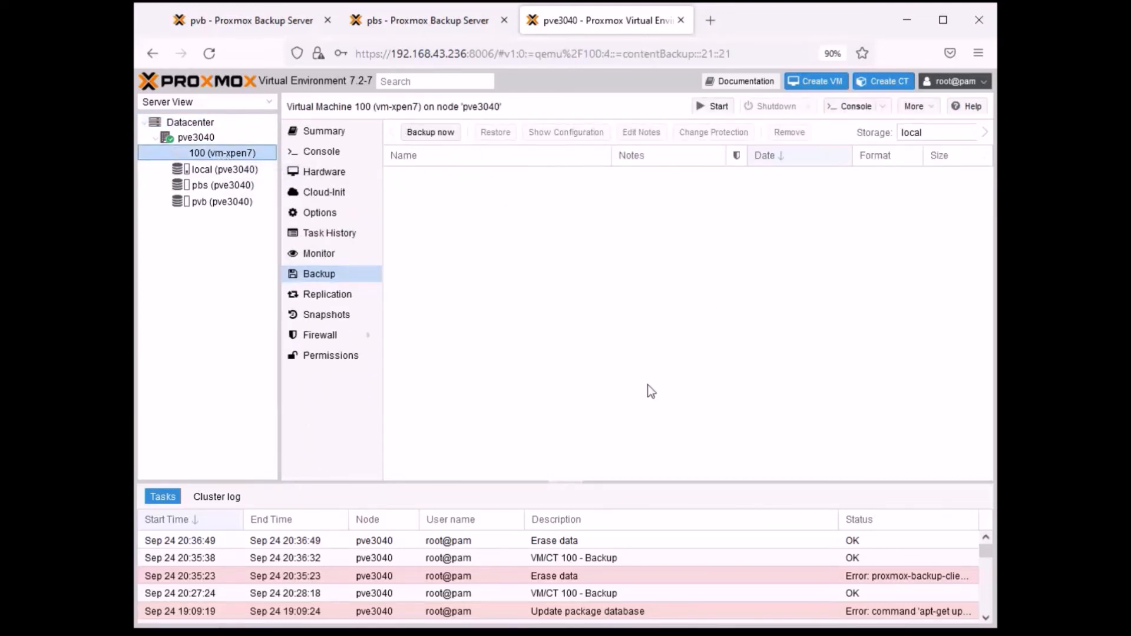
{"action": "left_click", "coordinate": [203, 124]}
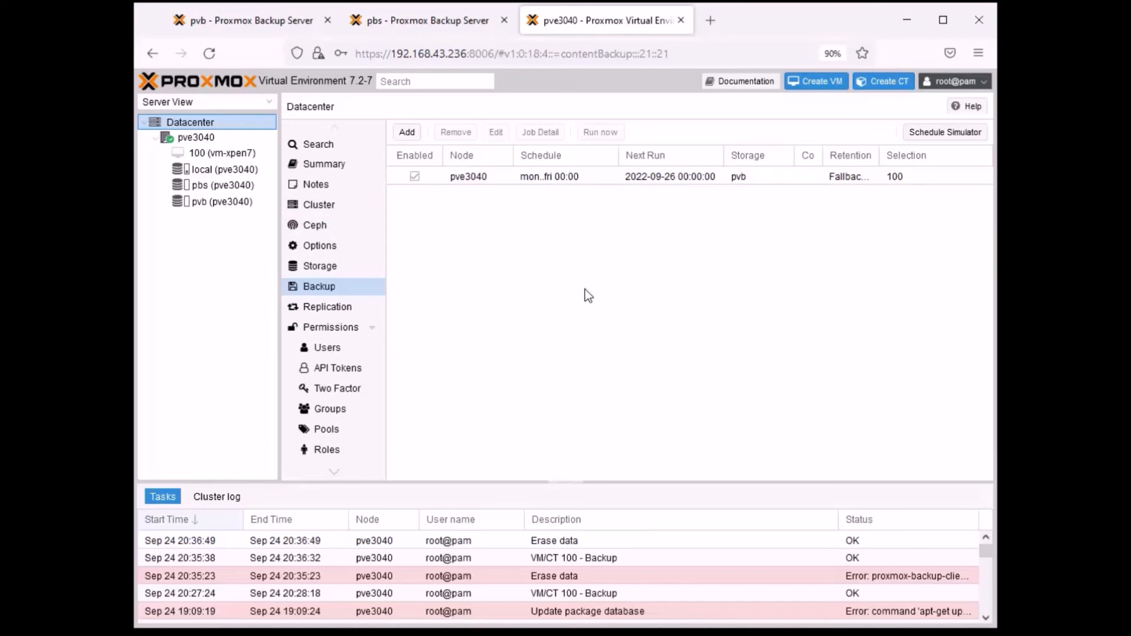
- View the details of the pve3040 backup job, including its disks, and close them
{"action": "left_click", "coordinate": [488, 183]}
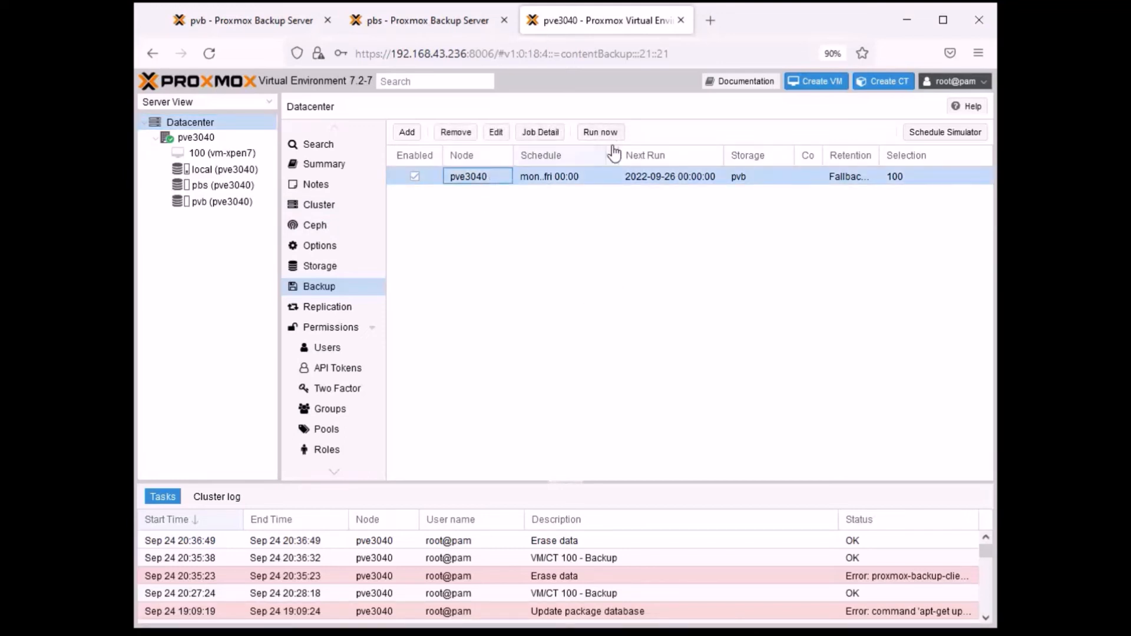
{"action": "left_click", "coordinate": [540, 132]}
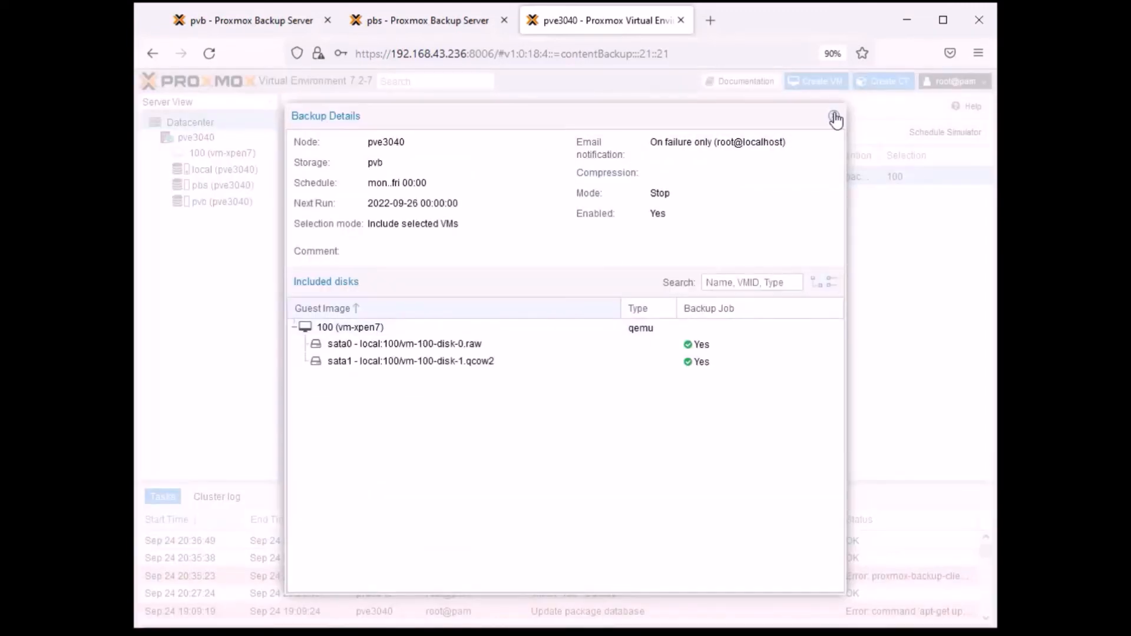
{"action": "left_click", "coordinate": [835, 117]}
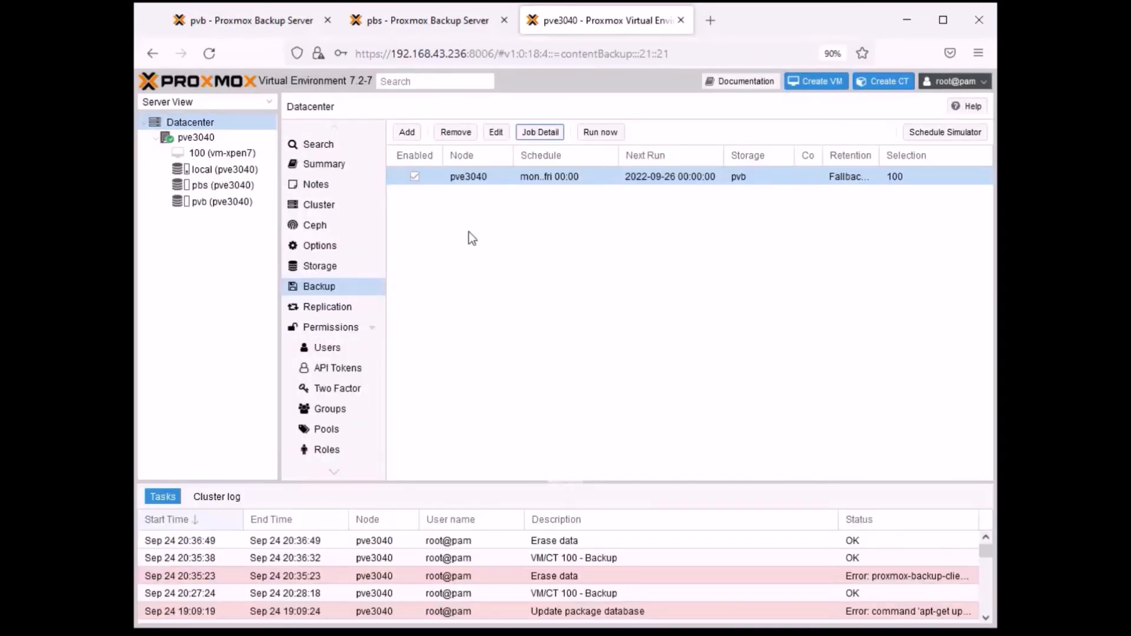
- Open the pve3040 backup job for editing, view the available schedules, and close it without saving changes
{"action": "left_click", "coordinate": [494, 132]}
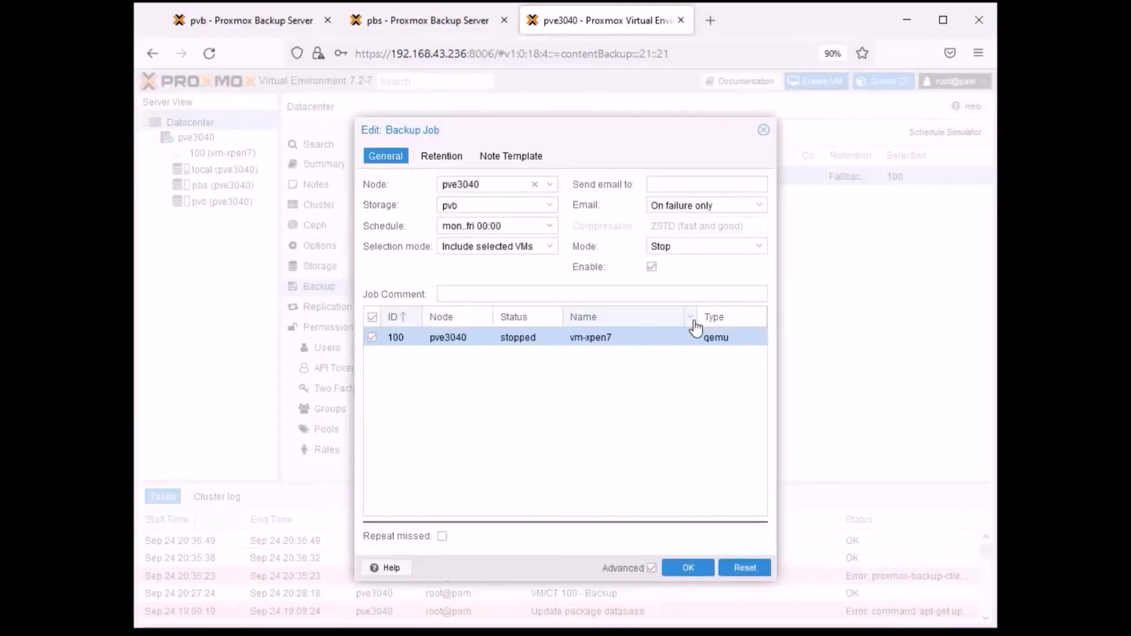
{"action": "left_click", "coordinate": [551, 226]}
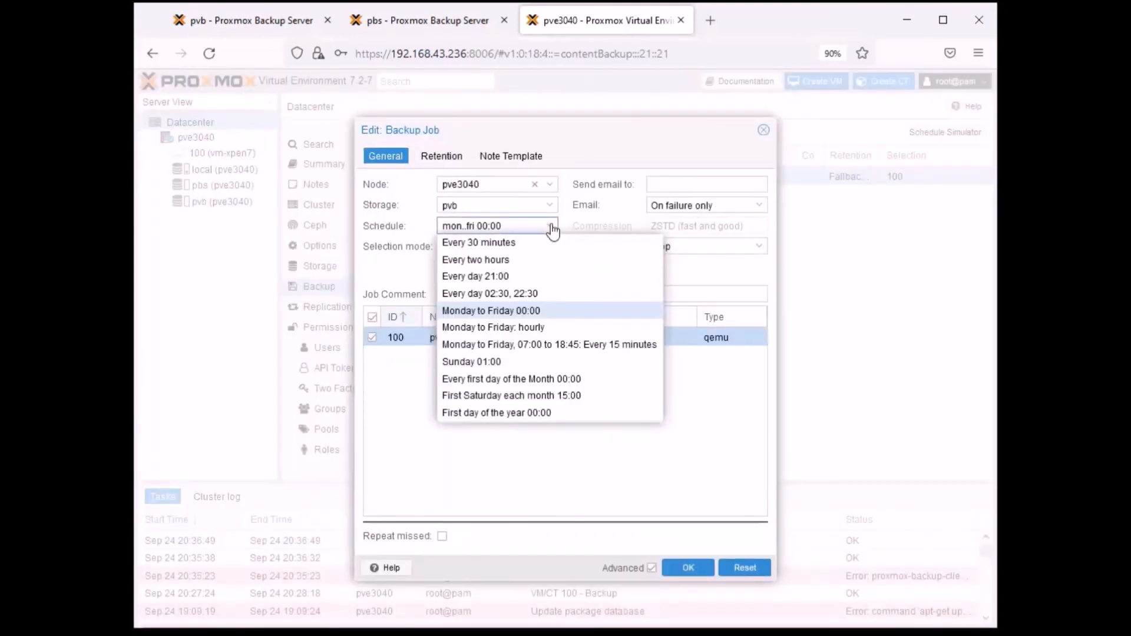
{"action": "left_click", "coordinate": [512, 457]}
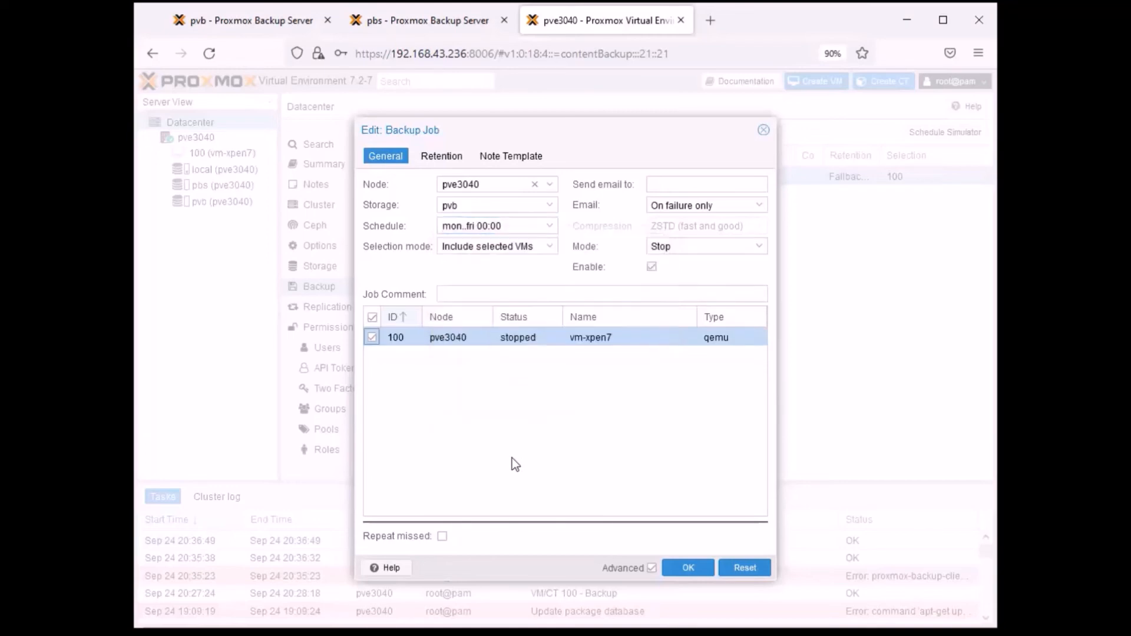
{"action": "left_click", "coordinate": [764, 130]}
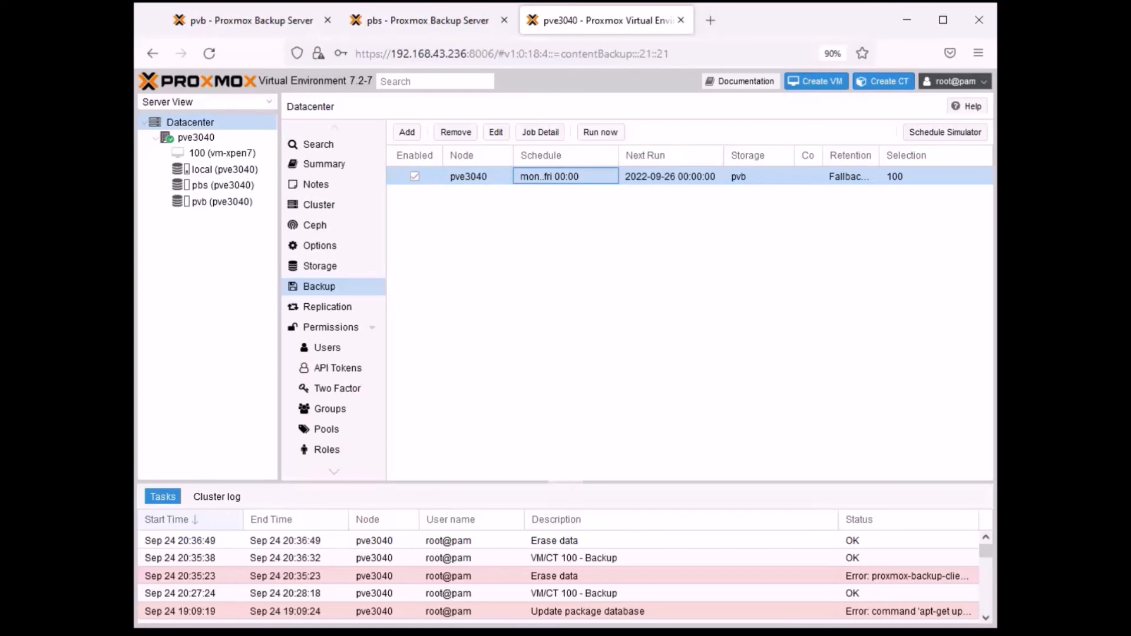
- Switch to the Debian Serwer Bullseye 11 console in VirtualBox and open /etc/apt/sources.list in nano
{"action": "key", "text": "alt+Tab"}
{"action": "left_click_drag", "start_coordinate": [653, 59], "coordinate": [630, 57]}
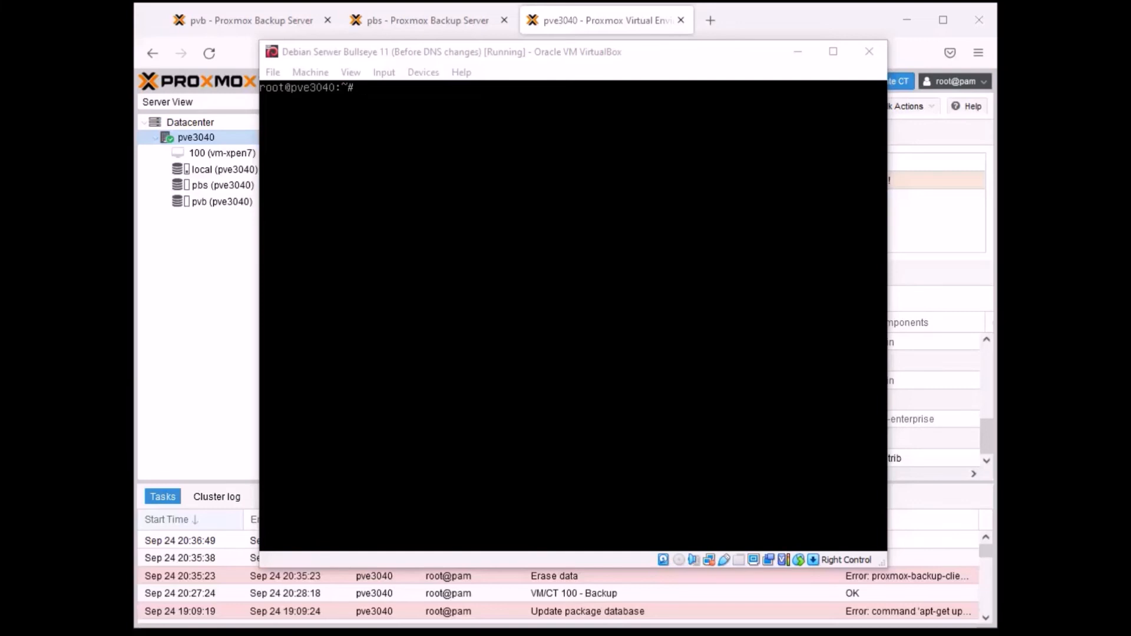
{"action": "left_click", "coordinate": [870, 503]}
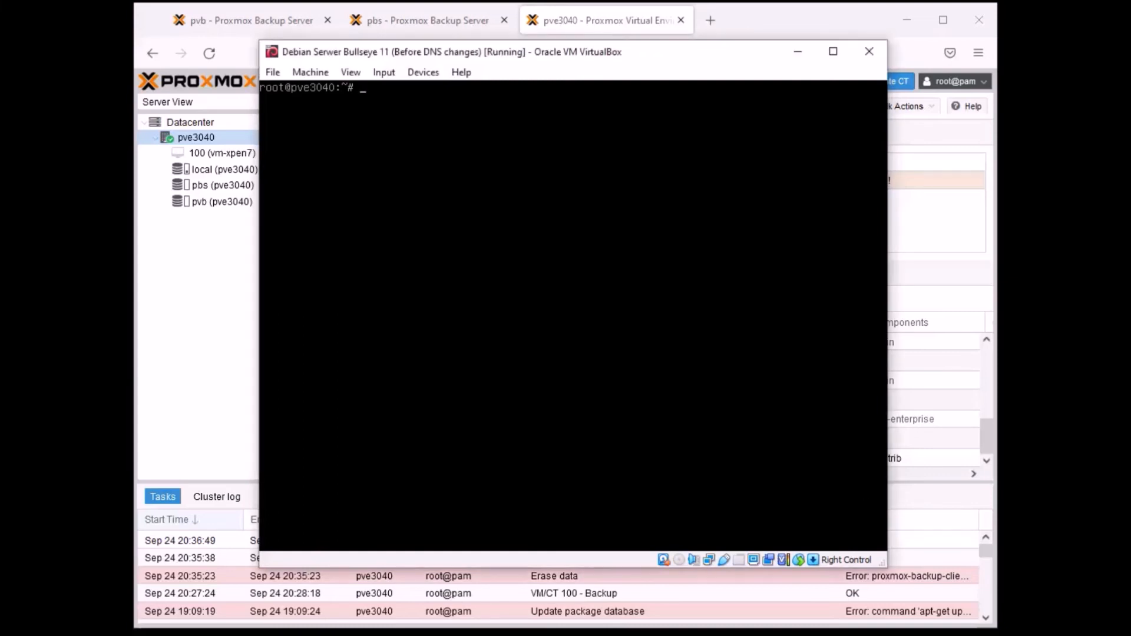
{"action": "type", "text": "nano /etc/apt/sources.list"}
{"action": "key", "text": "Return"}
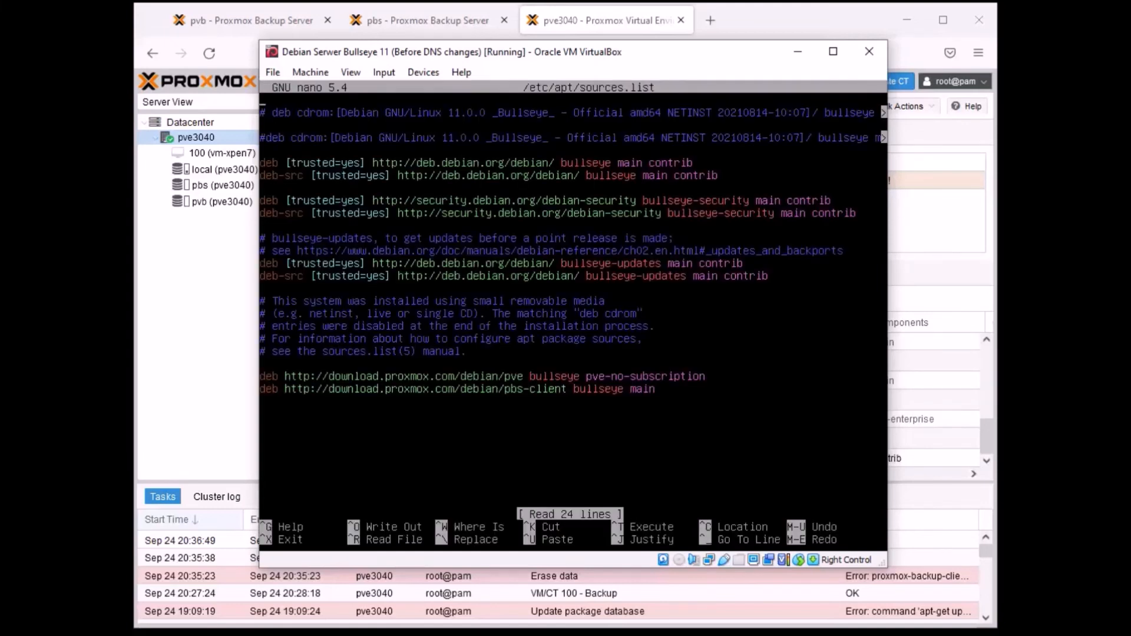
- Examine the pve-no-subscription and pbs-client repository lines in sources.list, and exit nano without changes
{"action": "key", "text": "Down"}
{"action": "key", "text": "Down"}
{"action": "key", "text": "Down"}
{"action": "key", "text": "Down"}
{"action": "key", "text": "Down"}
{"action": "key", "text": "Down"}
{"action": "key", "text": "Down"}
{"action": "key", "text": "Down"}
{"action": "key", "text": "Down"}
{"action": "key", "text": "Right"}
{"action": "key", "text": "Right"}
{"action": "key", "text": "Right"}
{"action": "key", "text": "Right"}
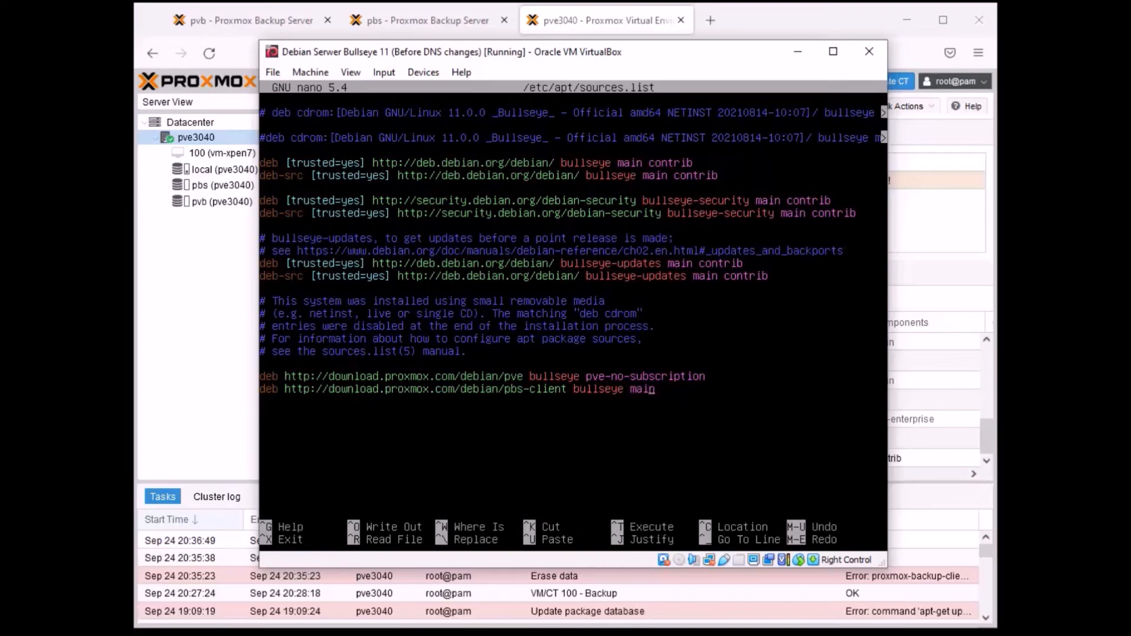
{"action": "key", "text": "Right"}
{"action": "key", "text": "Left"}
{"action": "key", "text": "Left"}
{"action": "key", "text": "Left"}
{"action": "key", "text": "Left"}
{"action": "key", "text": "Left"}
{"action": "key", "text": "Left"}
{"action": "key", "text": "Left"}
{"action": "key", "text": "Left"}
{"action": "key", "text": "Left"}
{"action": "key", "text": "Left"}
{"action": "key", "text": "Left"}
{"action": "key", "text": "Left"}
{"action": "key", "text": "Left"}
{"action": "key", "text": "Left"}
{"action": "key", "text": "Left"}
{"action": "key", "text": "Left"}
{"action": "key", "text": "Left"}
{"action": "key", "text": "Left"}
{"action": "key", "text": "Left"}
{"action": "key", "text": "Left"}
{"action": "key", "text": "Left"}
{"action": "key", "text": "Left"}
{"action": "key", "text": "Left"}
{"action": "key", "text": "Left"}
{"action": "key", "text": "Left"}
{"action": "key", "text": "Left"}
{"action": "key", "text": "Left"}
{"action": "key", "text": "Left"}
{"action": "key", "text": "Left"}
{"action": "key", "text": "Left"}
{"action": "key", "text": "Left"}
{"action": "key", "text": "ctrl+x"}
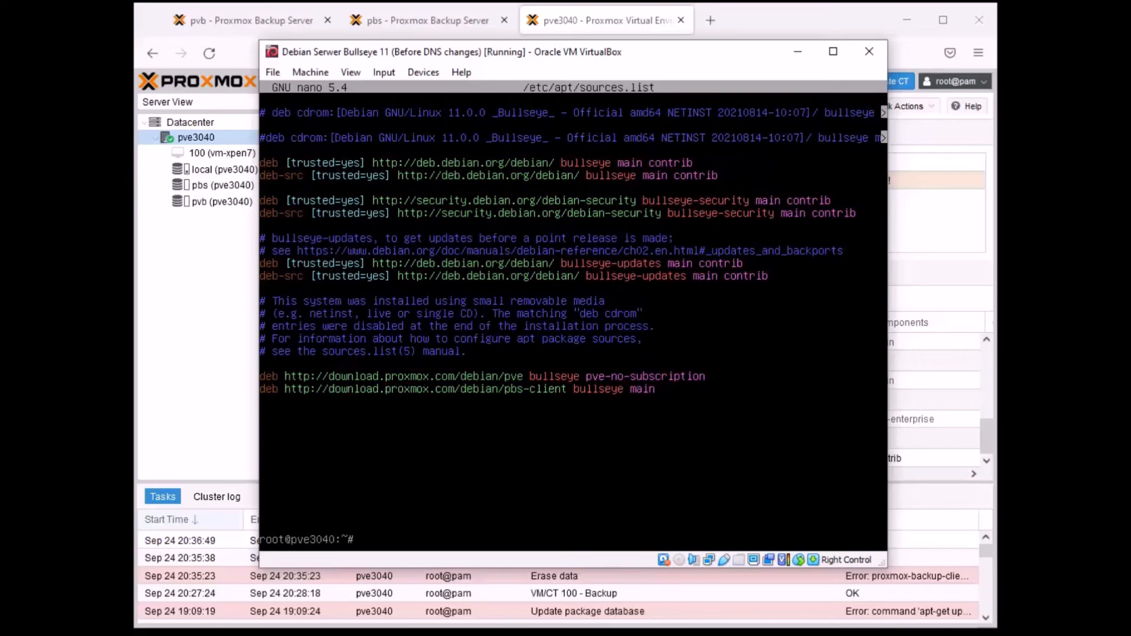
- Recall the earlier wget command for the proxmox-release-bullseye.gpg key to review it, and clear it without running it
{"action": "key", "text": "Up"}
{"action": "key", "text": "Up"}
{"action": "key", "text": "Down"}
{"action": "key", "text": "Up"}
{"action": "key", "text": "Up"}
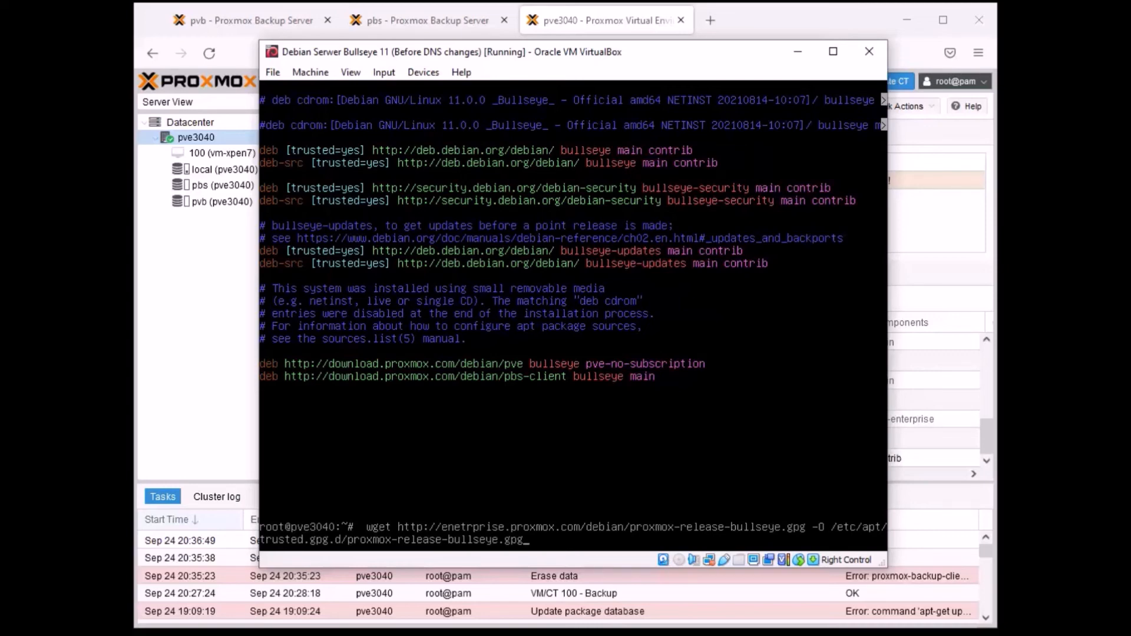
{"action": "key", "text": "BackSpace"}
{"action": "key", "text": "BackSpace"}
{"action": "key", "text": "BackSpace"}
{"action": "key", "text": "BackSpace"}
{"action": "key", "text": "BackSpace"}
{"action": "key", "text": "BackSpace"}
{"action": "key", "text": "BackSpace"}
{"action": "key", "text": "BackSpace"}
{"action": "key", "text": "BackSpace"}
{"action": "key", "text": "BackSpace"}
{"action": "key", "text": "BackSpace"}
{"action": "key", "text": "BackSpace"}
{"action": "key", "text": "BackSpace"}
{"action": "key", "text": "BackSpace"}
{"action": "key", "text": "BackSpace"}
{"action": "key", "text": "BackSpace"}
{"action": "key", "text": "BackSpace"}
{"action": "key", "text": "BackSpace"}
{"action": "key", "text": "BackSpace"}
{"action": "key", "text": "BackSpace"}
{"action": "key", "text": "BackSpace"}
{"action": "key", "text": "BackSpace"}
{"action": "key", "text": "BackSpace"}
{"action": "key", "text": "BackSpace"}
{"action": "key", "text": "BackSpace"}
{"action": "key", "text": "BackSpace"}
{"action": "key", "text": "BackSpace"}
{"action": "key", "text": "BackSpace"}
{"action": "key", "text": "BackSpace"}
{"action": "key", "text": "BackSpace"}
{"action": "key", "text": "BackSpace"}
{"action": "key", "text": "BackSpace"}
{"action": "key", "text": "BackSpace"}
{"action": "key", "text": "BackSpace"}
{"action": "key", "text": "BackSpace"}
{"action": "key", "text": "BackSpace"}
{"action": "key", "text": "BackSpace"}
{"action": "key", "text": "BackSpace"}
{"action": "key", "text": "BackSpace"}
{"action": "key", "text": "BackSpace"}
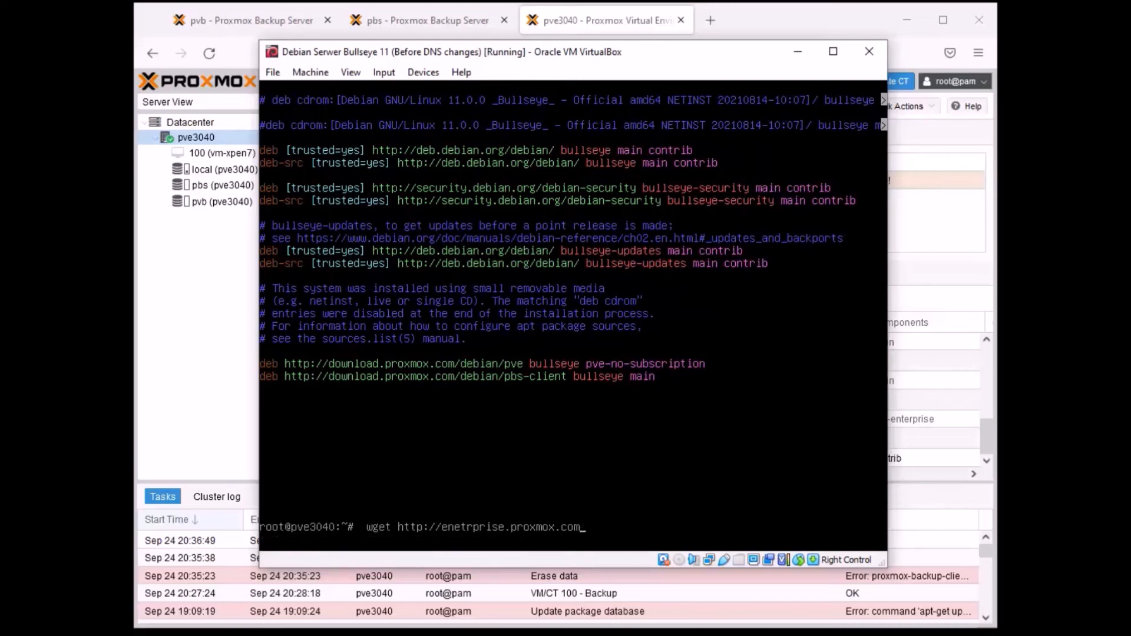
{"action": "key", "text": "BackSpace"}
{"action": "key", "text": "BackSpace"}
{"action": "key", "text": "BackSpace"}
{"action": "key", "text": "BackSpace"}
{"action": "key", "text": "BackSpace"}
{"action": "key", "text": "BackSpace"}
{"action": "key", "text": "BackSpace"}
{"action": "key", "text": "BackSpace"}
{"action": "key", "text": "BackSpace"}
{"action": "key", "text": "BackSpace"}
{"action": "key", "text": "BackSpace"}
{"action": "key", "text": "BackSpace"}
{"action": "key", "text": "BackSpace"}
{"action": "key", "text": "BackSpace"}
{"action": "key", "text": "BackSpace"}
{"action": "key", "text": "BackSpace"}
{"action": "key", "text": "BackSpace"}
{"action": "key", "text": "BackSpace"}
{"action": "key", "text": "BackSpace"}
{"action": "key", "text": "BackSpace"}
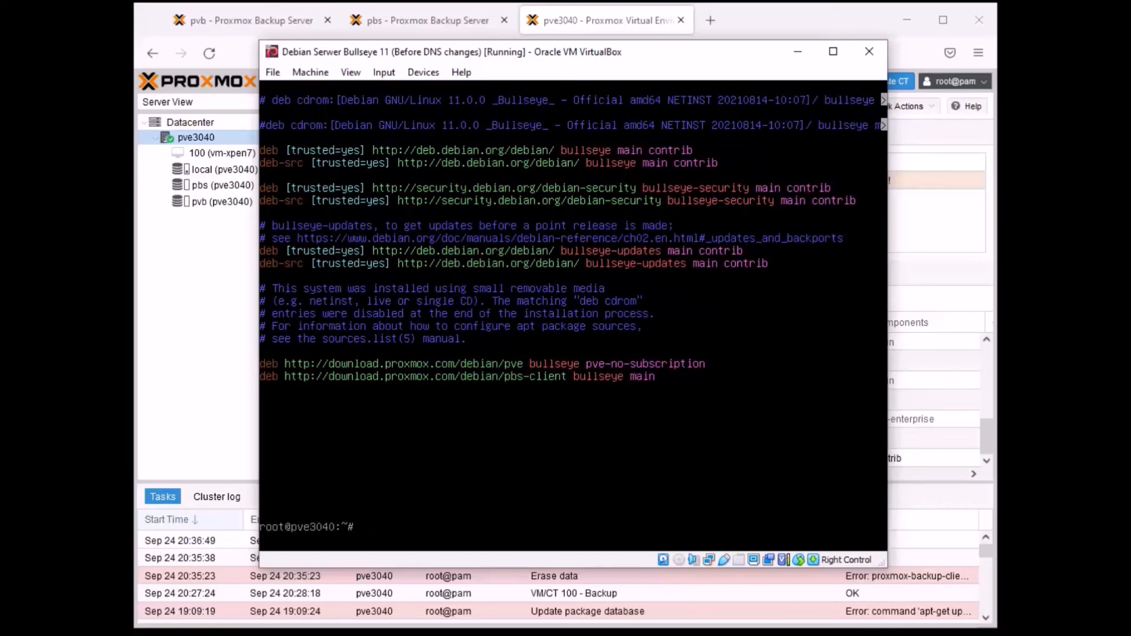
- Refresh the package lists on pve3040 with apt update
{"action": "type", "text": "apt update"}
{"action": "key", "text": "Return"}
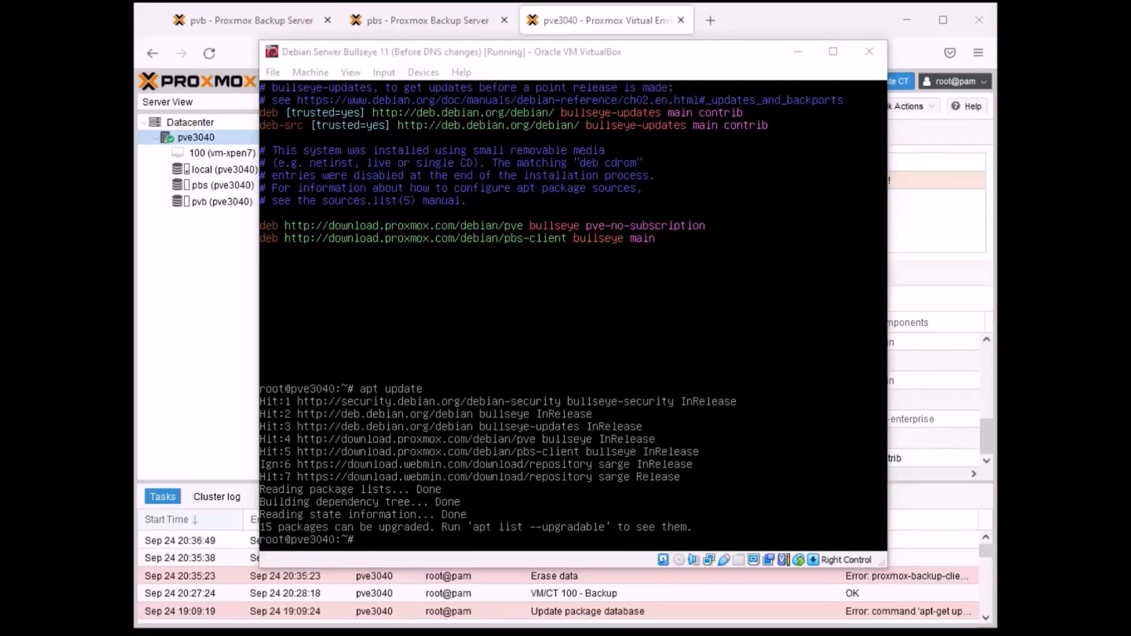
{"action": "left_click", "coordinate": [330, 242]}
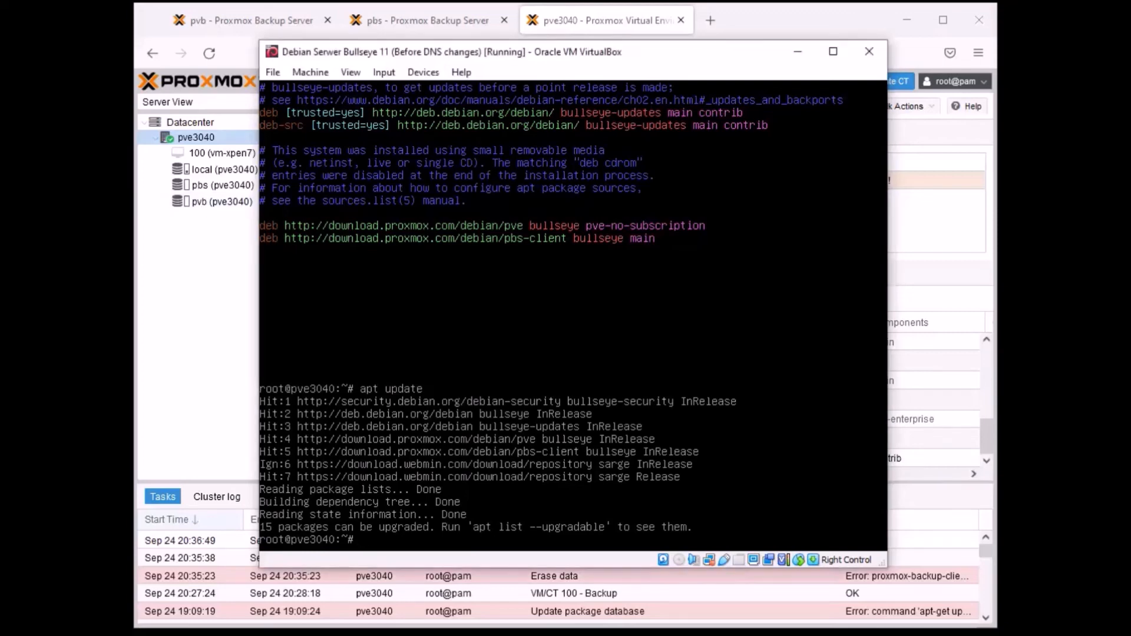
- Install the proxmox-backup-client package on pve3040 with apt, and clear the console
{"action": "type", "text": "apt install proxmo"}
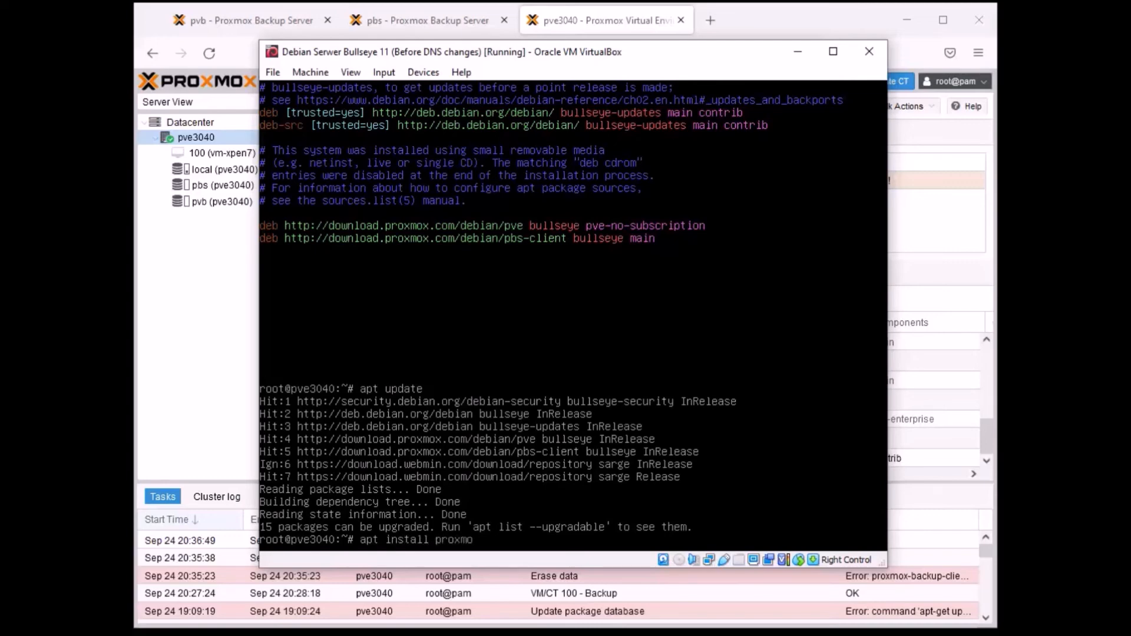
{"action": "type", "text": "x-backup-client"}
{"action": "key", "text": "Return"}
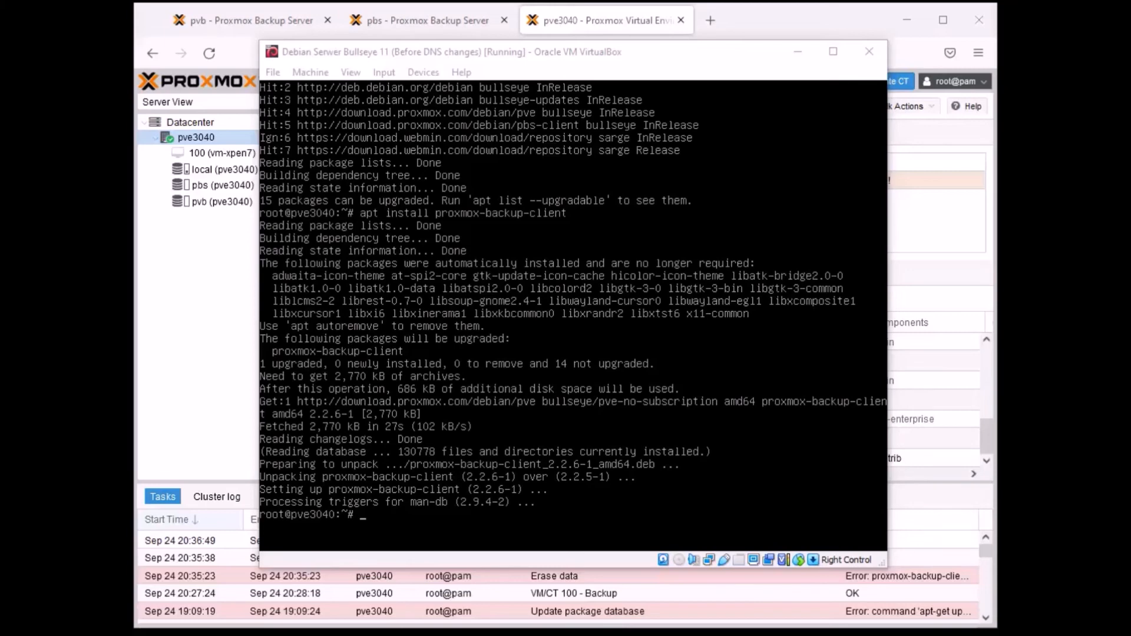
{"action": "left_click", "coordinate": [404, 557]}
{"action": "key", "text": "ctrl+l"}
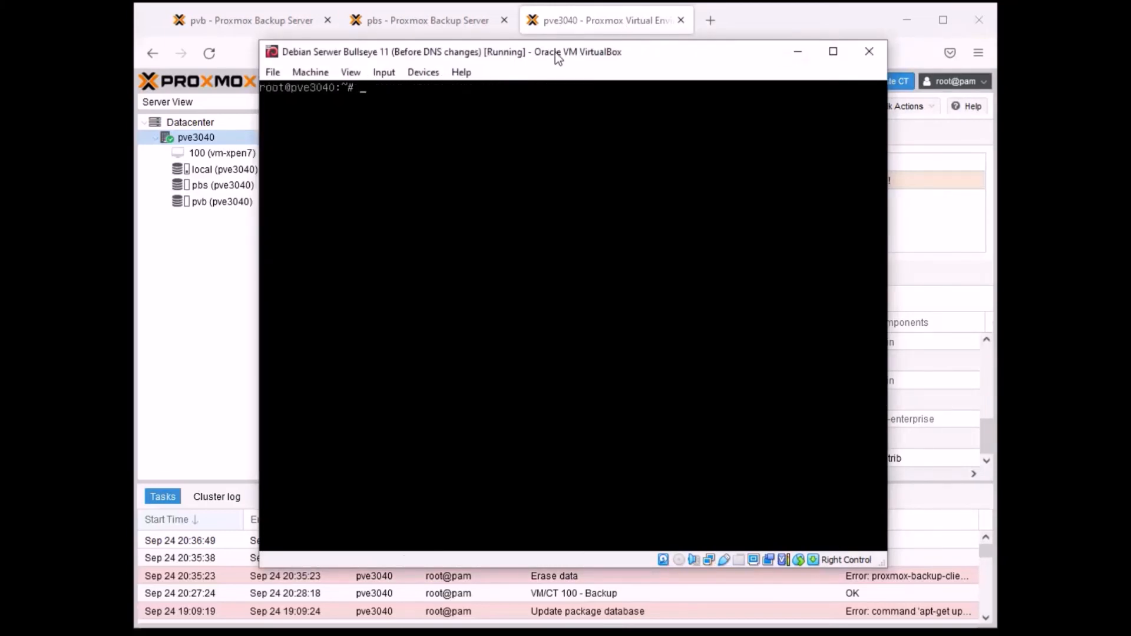
- Begin a proxmox-backup-client backup command at the prompt with root.pxar:/ as the archive of the root filesystem
{"action": "left_click_drag", "start_coordinate": [555, 51], "coordinate": [564, 55]}
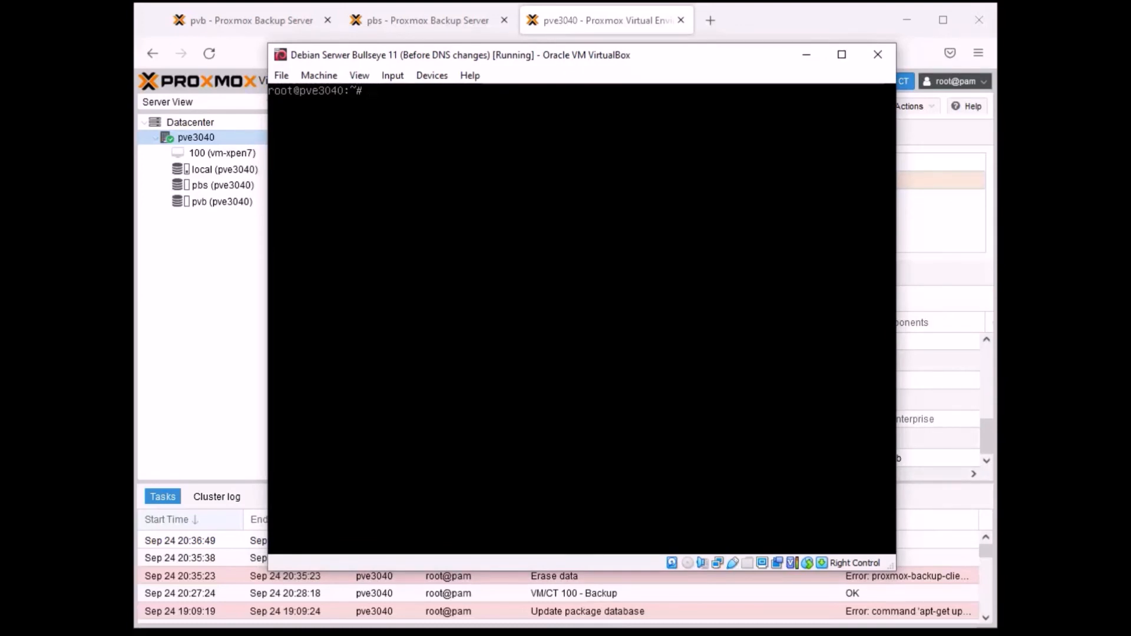
{"action": "type", "text": "proxmox-backup-client"}
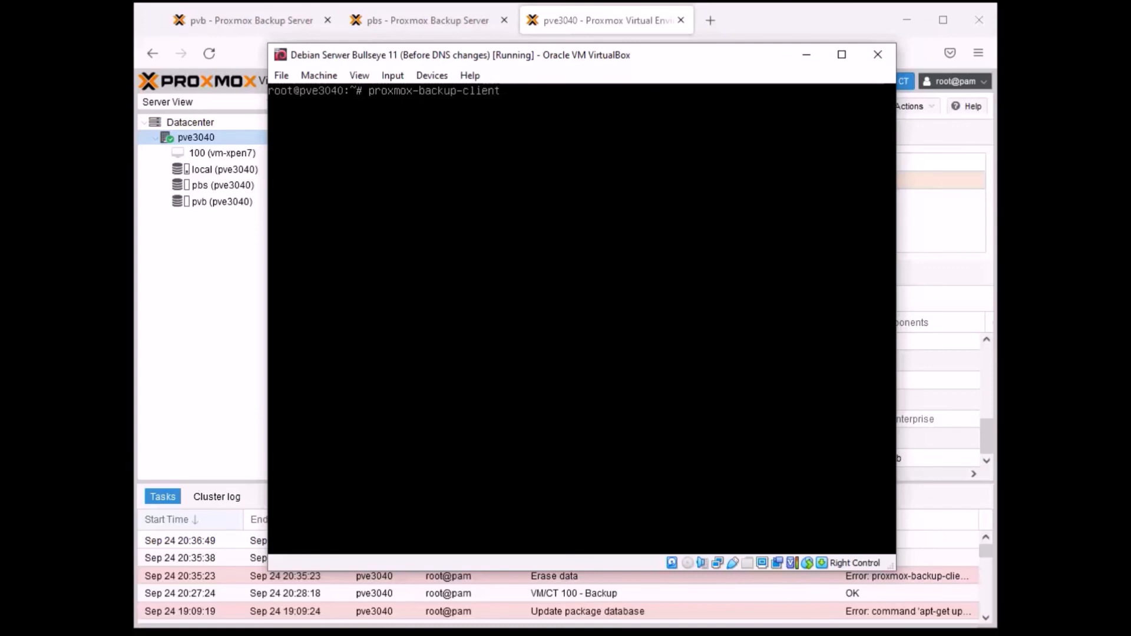
{"action": "type", "text": " backup root.pxar:/  -rep"}
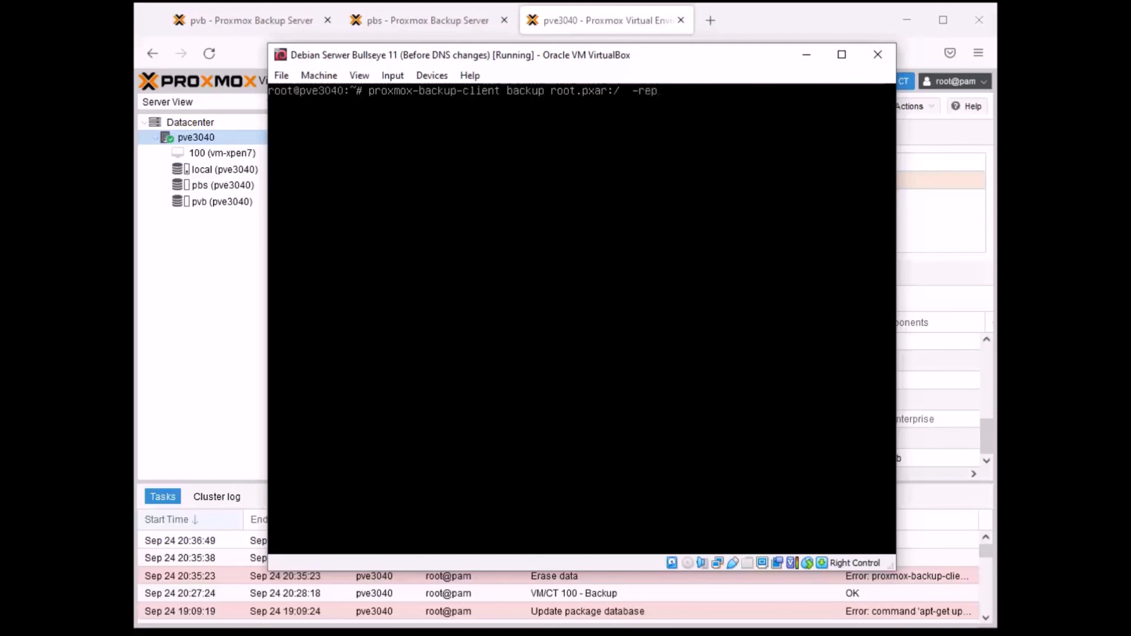
{"action": "type", "text": "ository"}
- Append the --repository option to the backup command, with its double dash
{"action": "key", "text": "Left"}
{"action": "key", "text": "Left"}
{"action": "key", "text": "Left"}
{"action": "type", "text": "-"}
{"action": "key", "text": "End"}
- Look up pvb's address and datastore in the browser, complete the repository as 192.168.43.36:backup, and run the backup command
{"action": "left_click", "coordinate": [230, 20]}
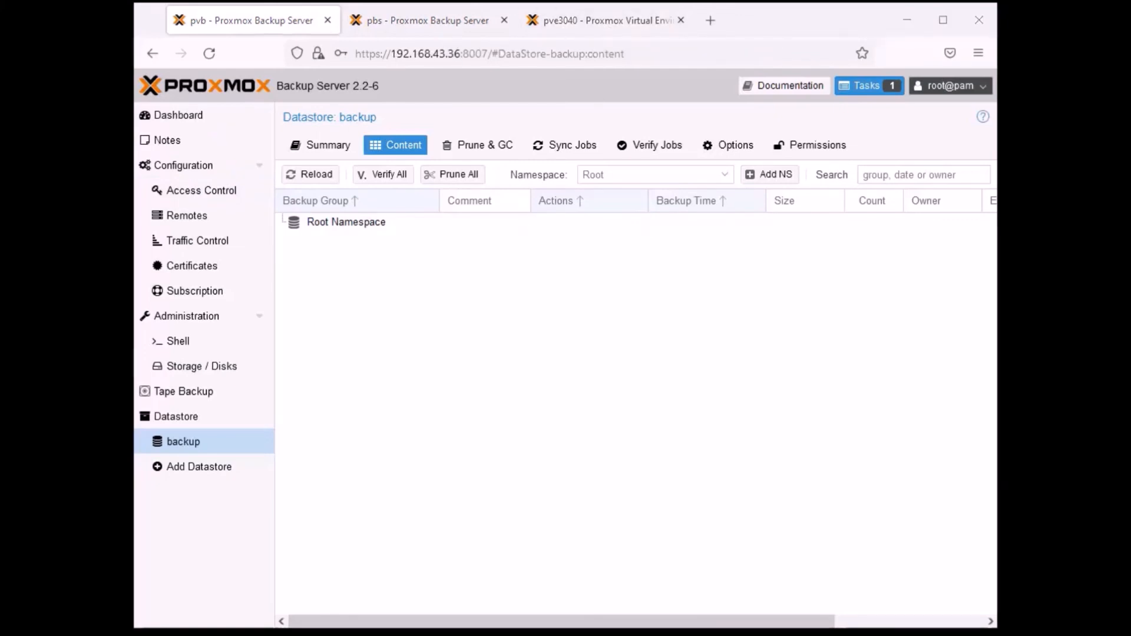
{"action": "key", "text": "alt+Tab"}
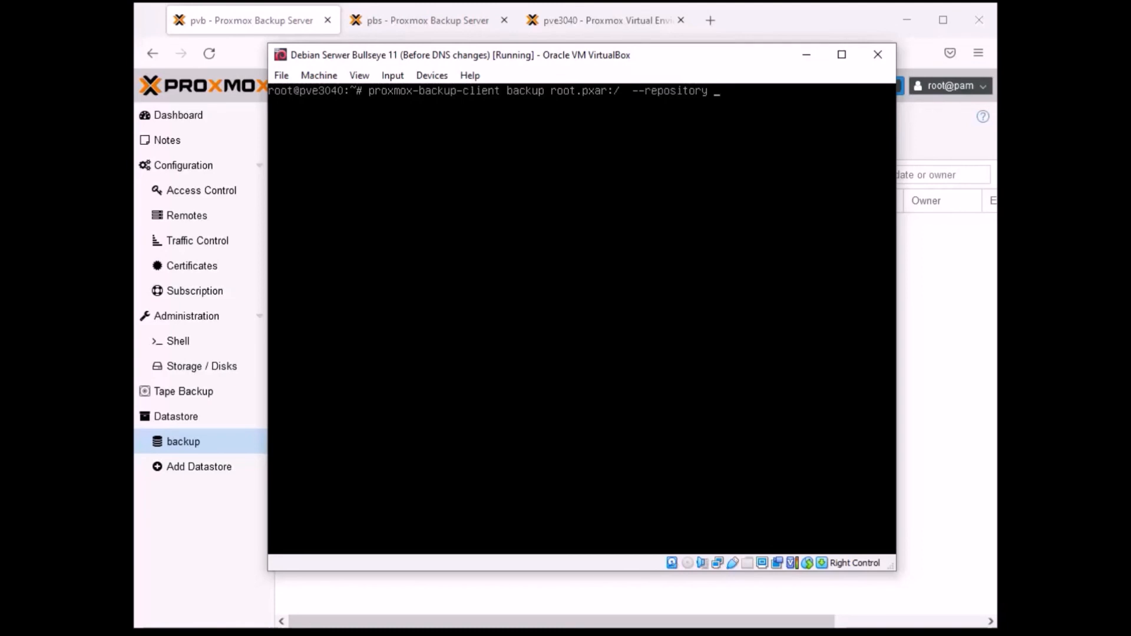
{"action": "type", "text": "192.168.43.36:"}
{"action": "type", "text": "backup"}
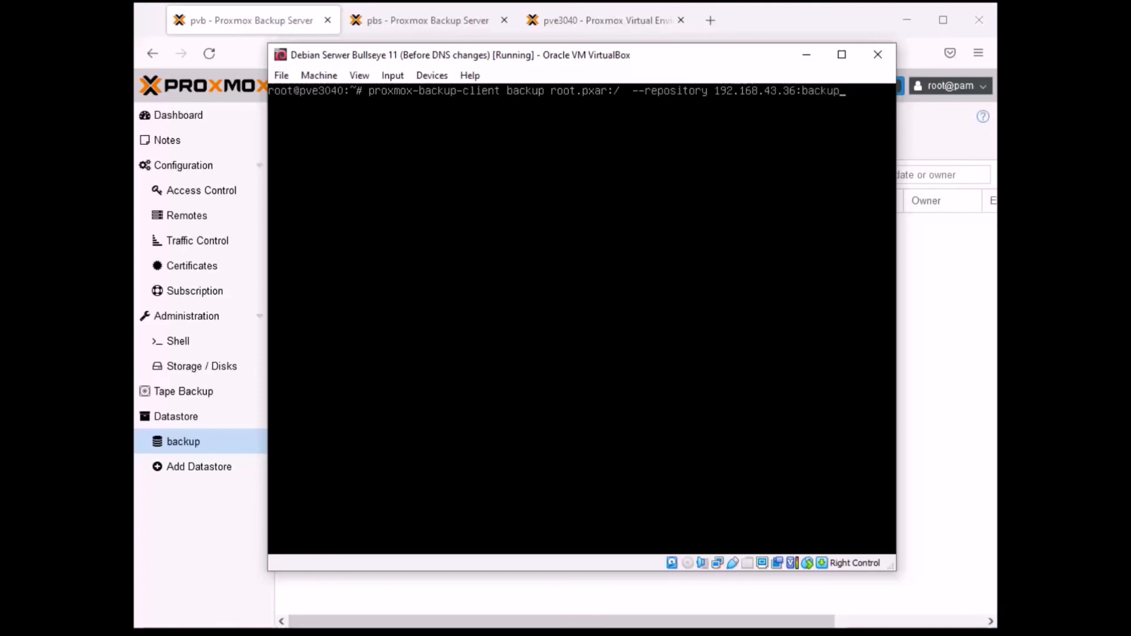
{"action": "key", "text": "Return"}
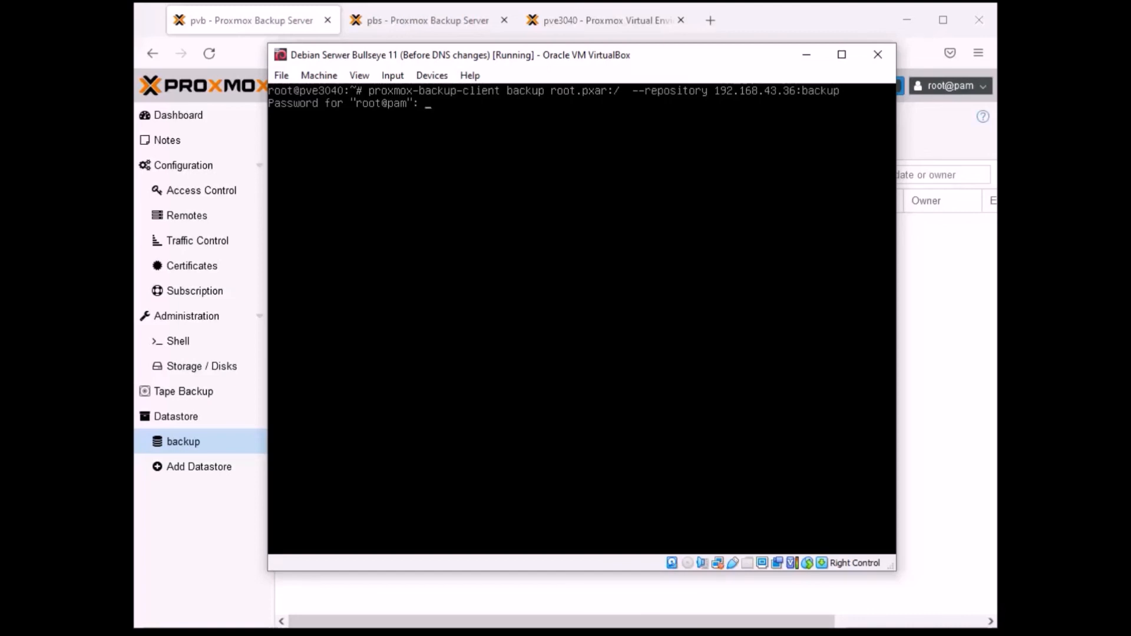
- Enter the root@pam password for the backup and answer y to both server fingerprint confirmations
{"action": "type", "text": "***********"}
{"action": "key", "text": "Return"}
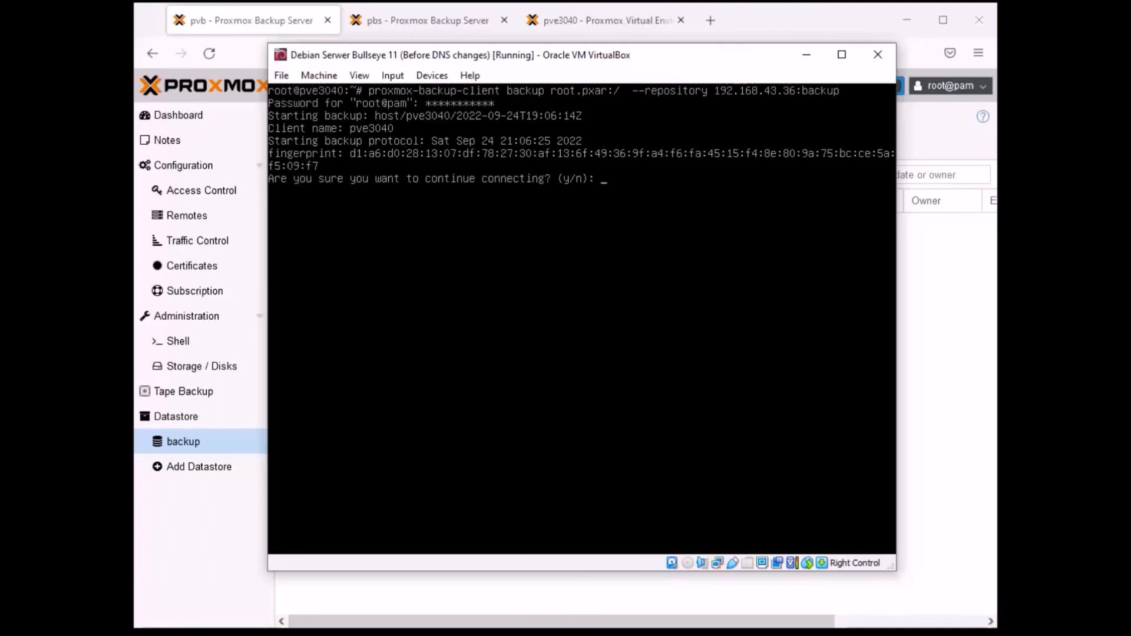
{"action": "type", "text": "y"}
{"action": "key", "text": "Return"}
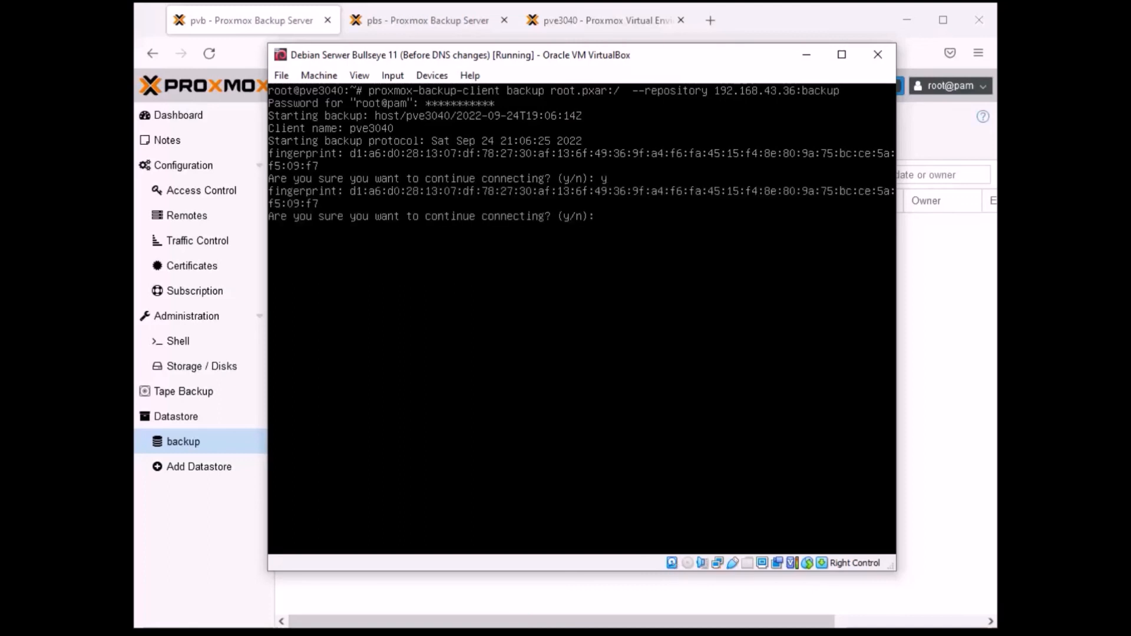
{"action": "type", "text": "y"}
{"action": "key", "text": "Return"}
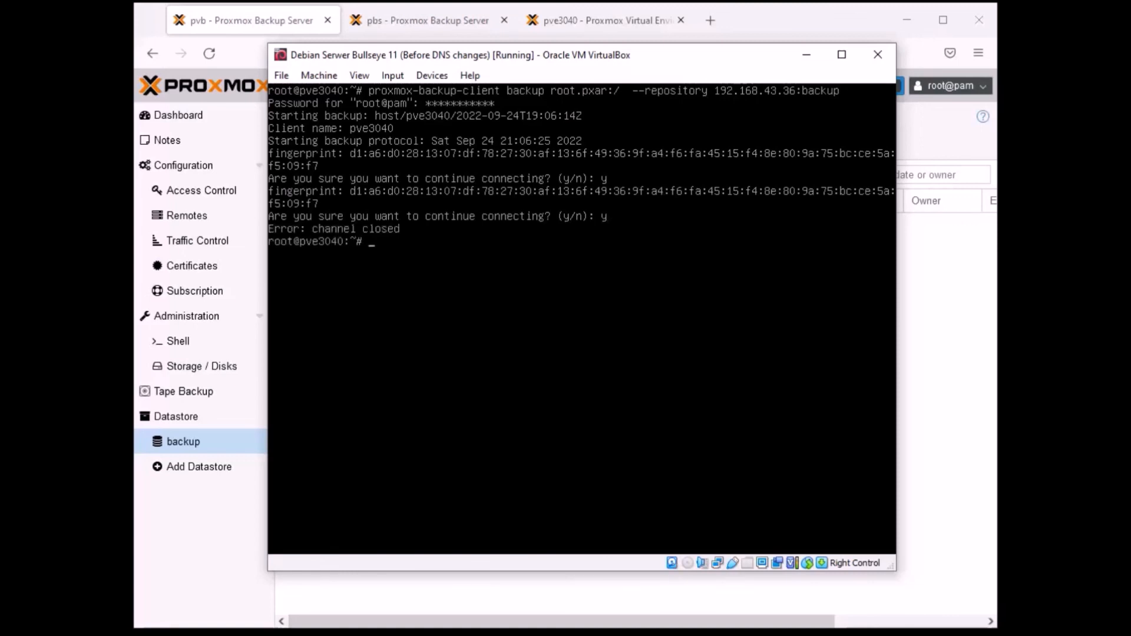
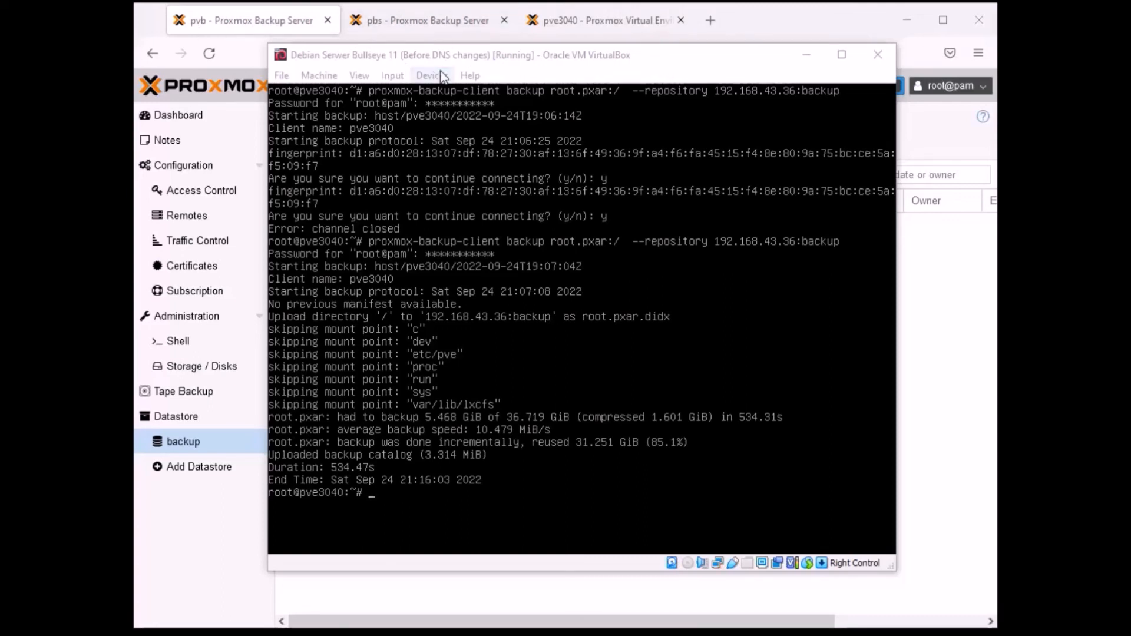
- Switch to pvb's web interface in the browser and check the backup datastore's summary and content
{"action": "left_click", "coordinate": [246, 20]}
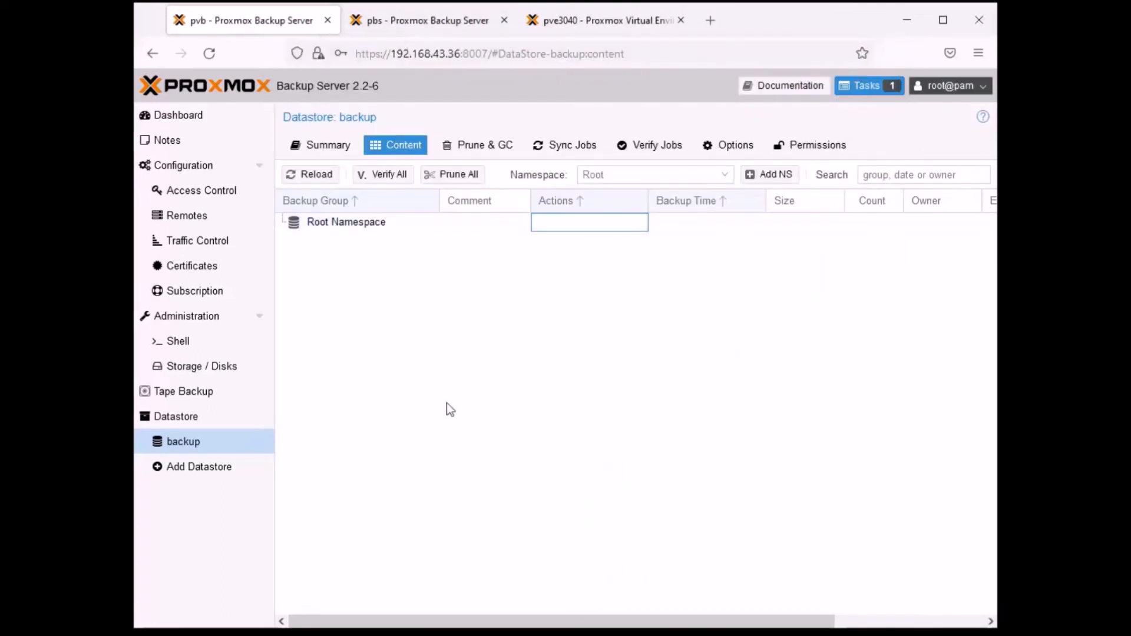
{"action": "left_click", "coordinate": [316, 145]}
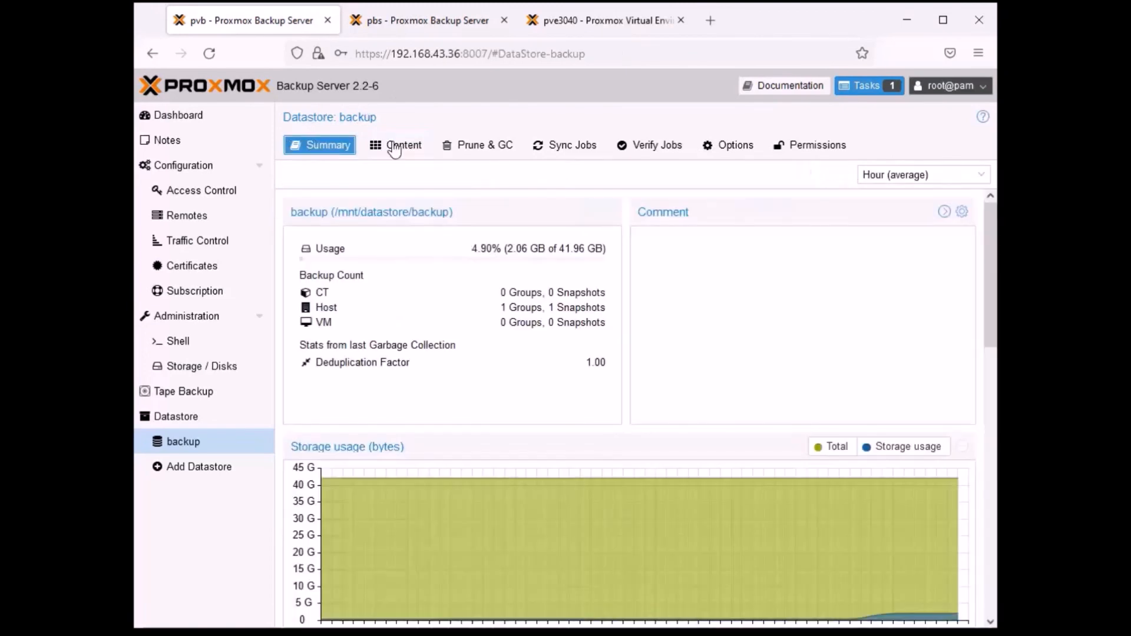
{"action": "left_click", "coordinate": [406, 146]}
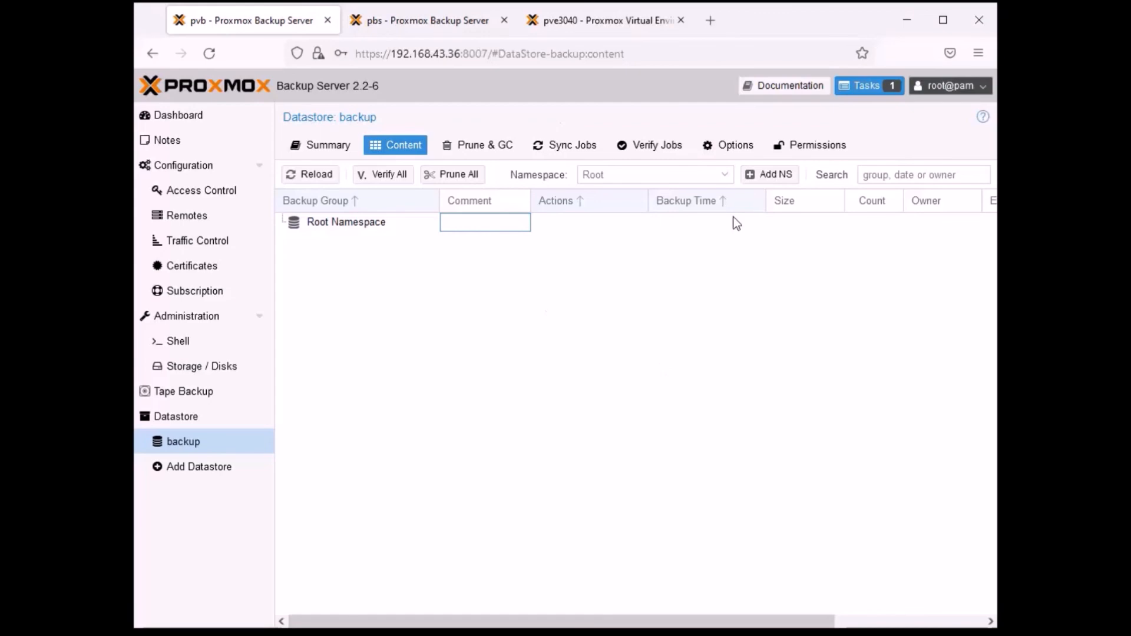
{"action": "left_click", "coordinate": [609, 292]}
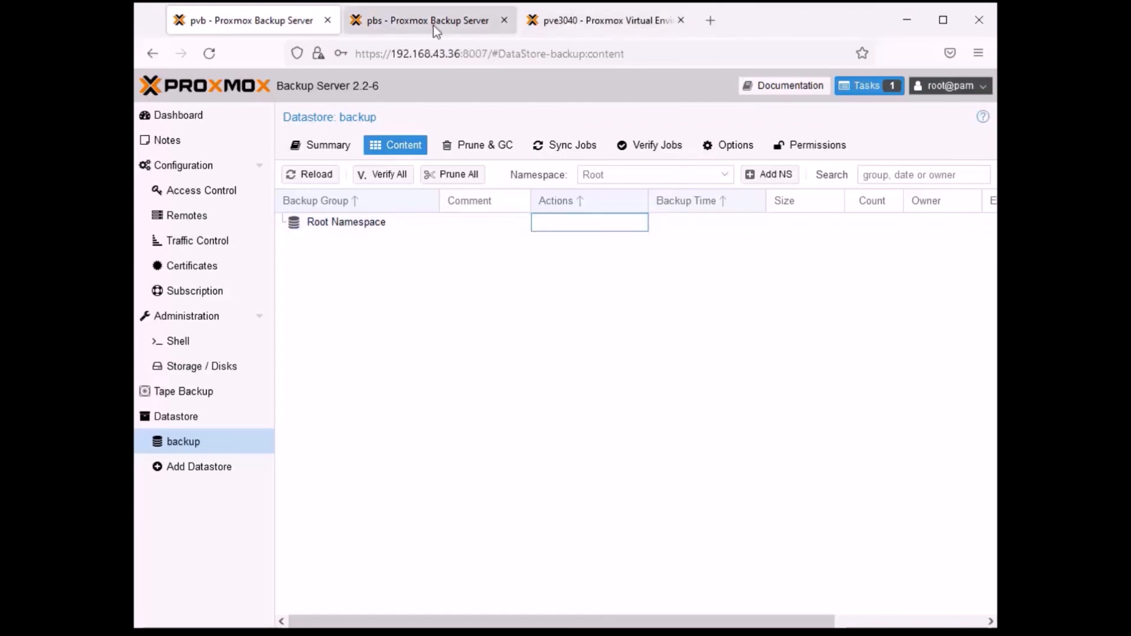
- Glance at the pve3040 and pbs pages, return to pvb, and reload the backup datastore's content list
{"action": "left_click", "coordinate": [598, 20]}
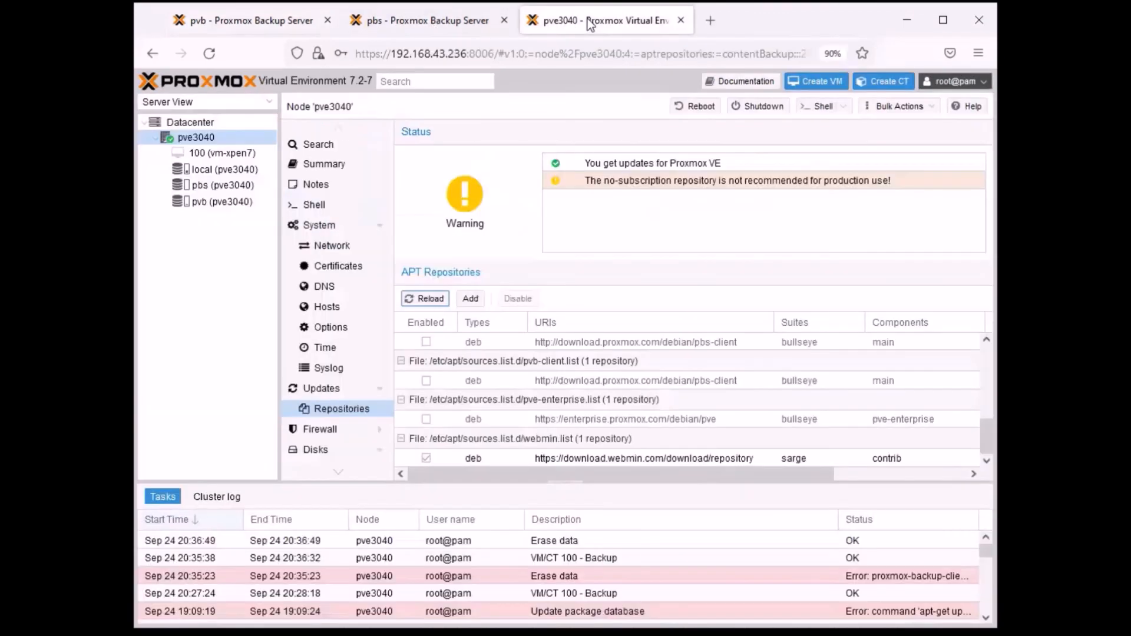
{"action": "left_click", "coordinate": [422, 20]}
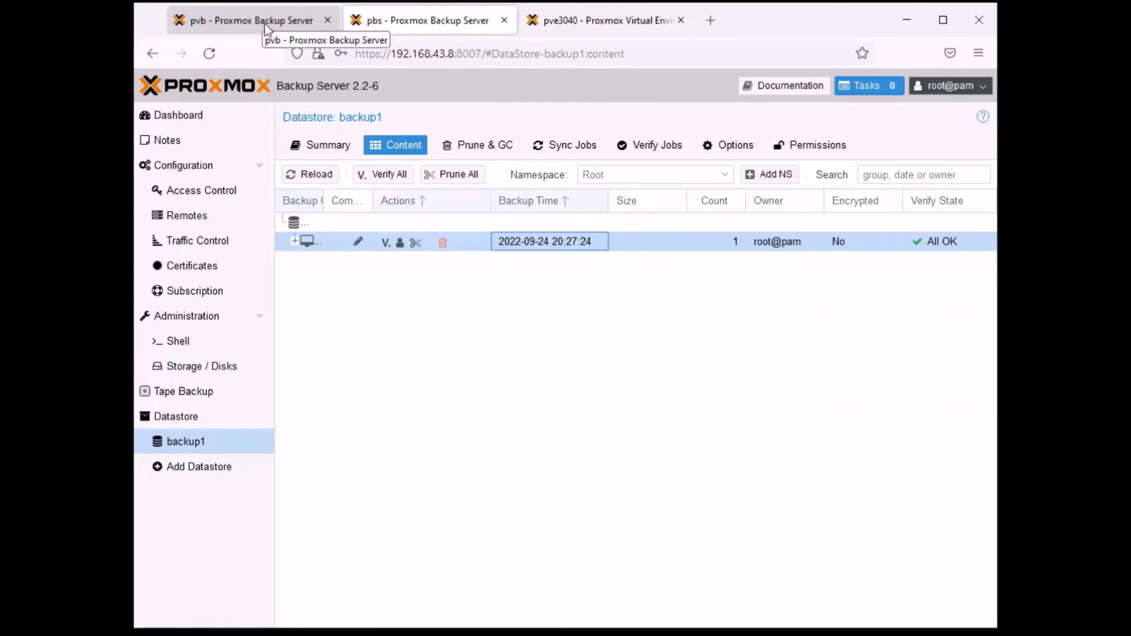
{"action": "left_click", "coordinate": [251, 31]}
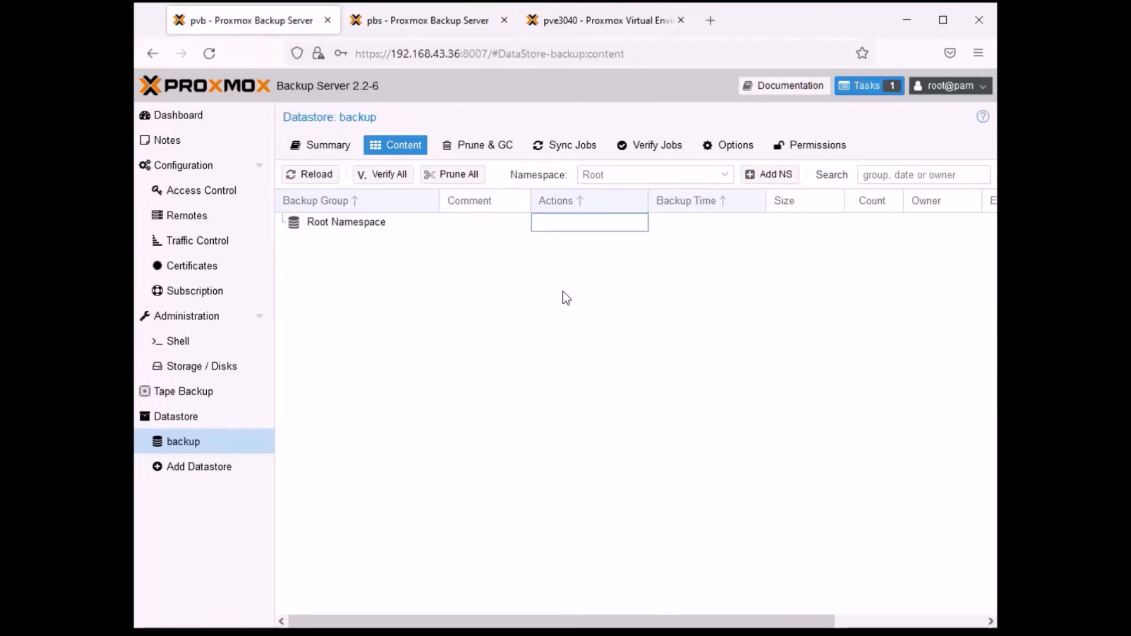
{"action": "left_click", "coordinate": [450, 287]}
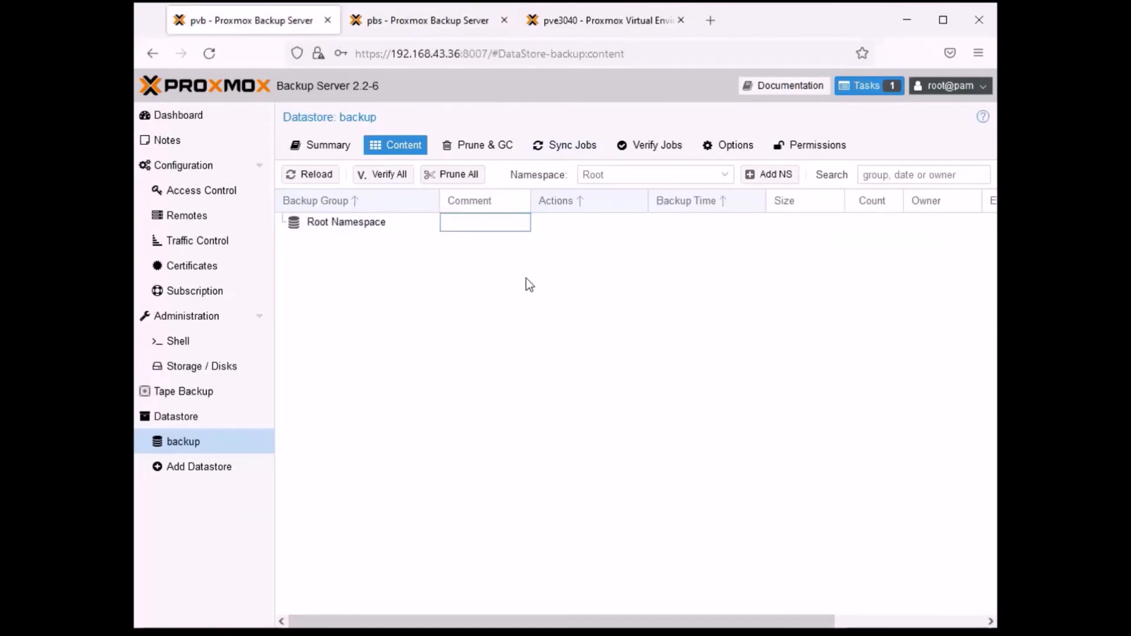
{"action": "left_click", "coordinate": [318, 175]}
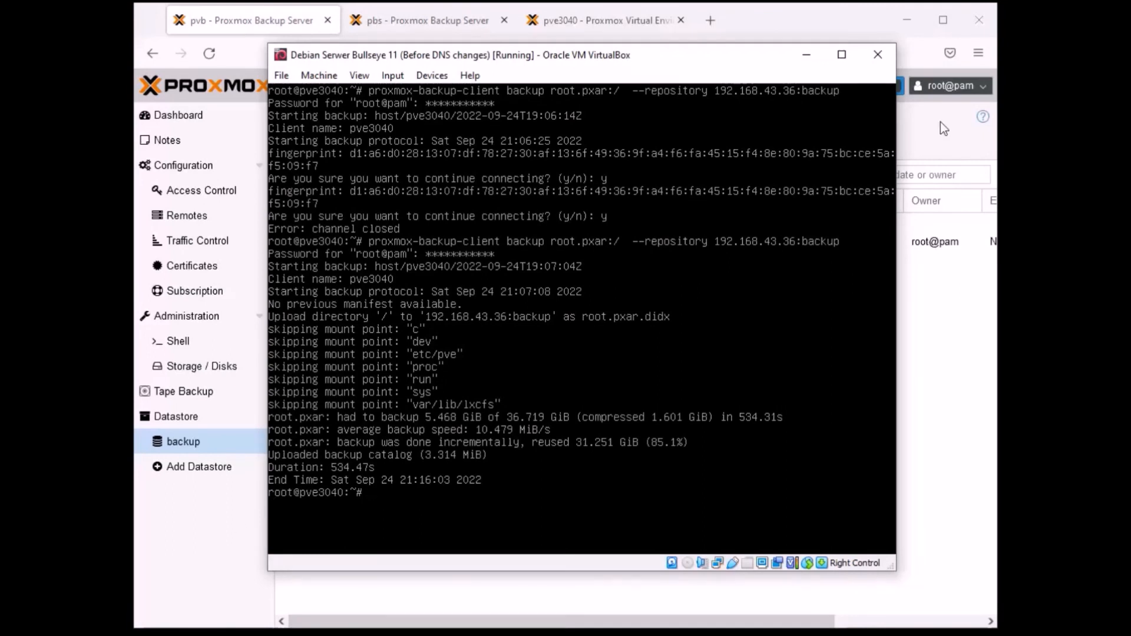
{"action": "left_click", "coordinate": [804, 55]}
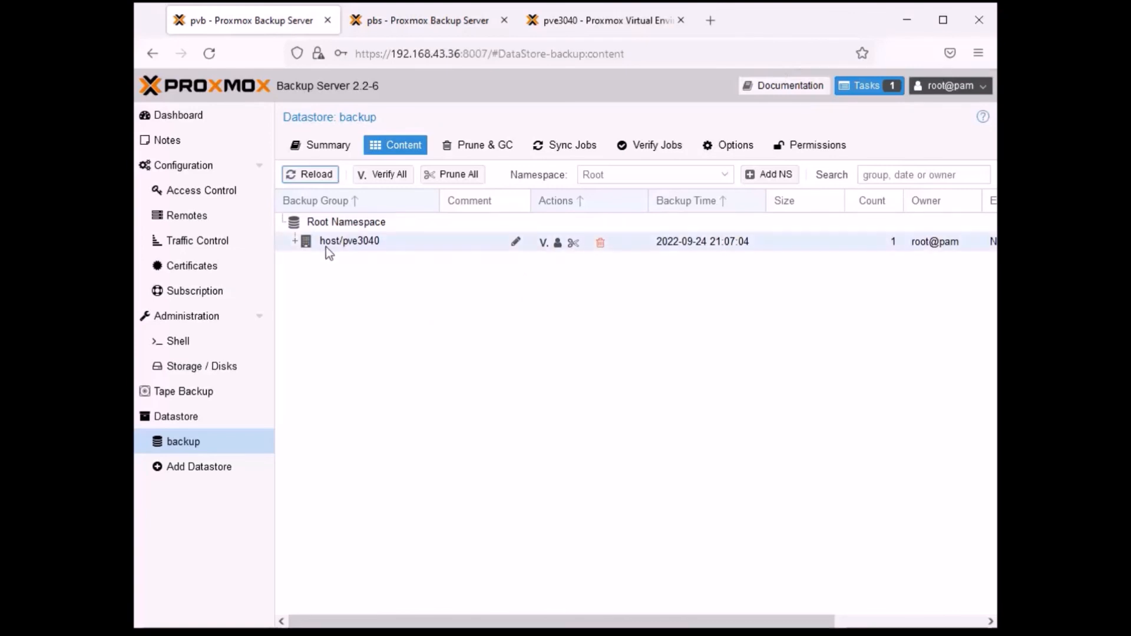
- Expand the host/pve3040 group and its snapshot, widening the Backup Group column to read the full names of the archive files
{"action": "left_click", "coordinate": [296, 245]}
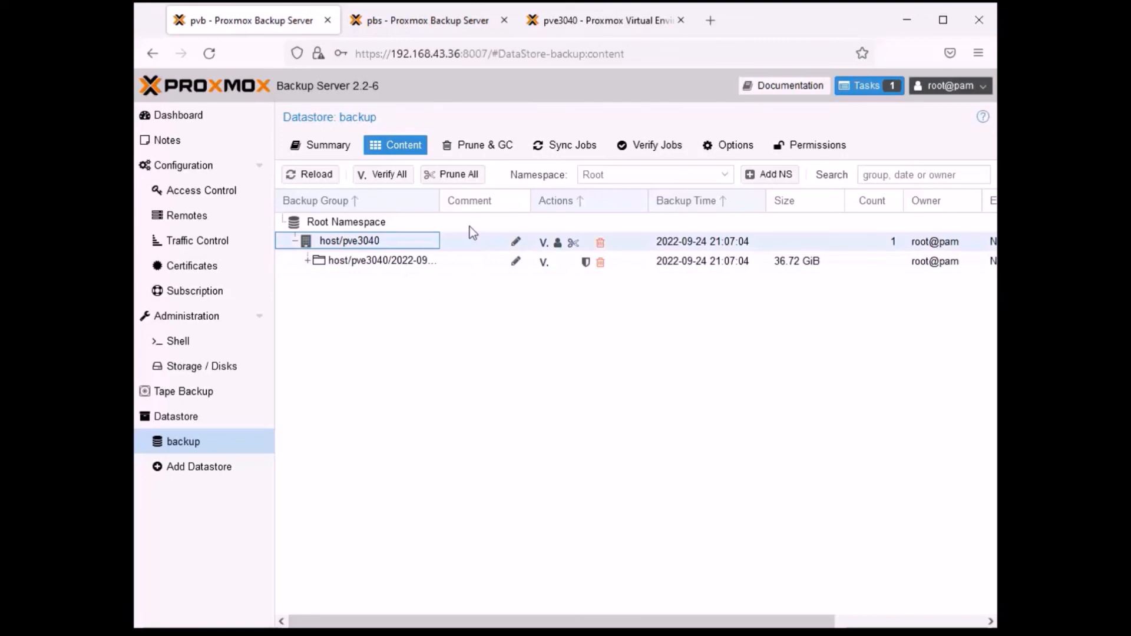
{"action": "left_click_drag", "start_coordinate": [440, 201], "coordinate": [519, 200]}
{"action": "left_click", "coordinate": [307, 261]}
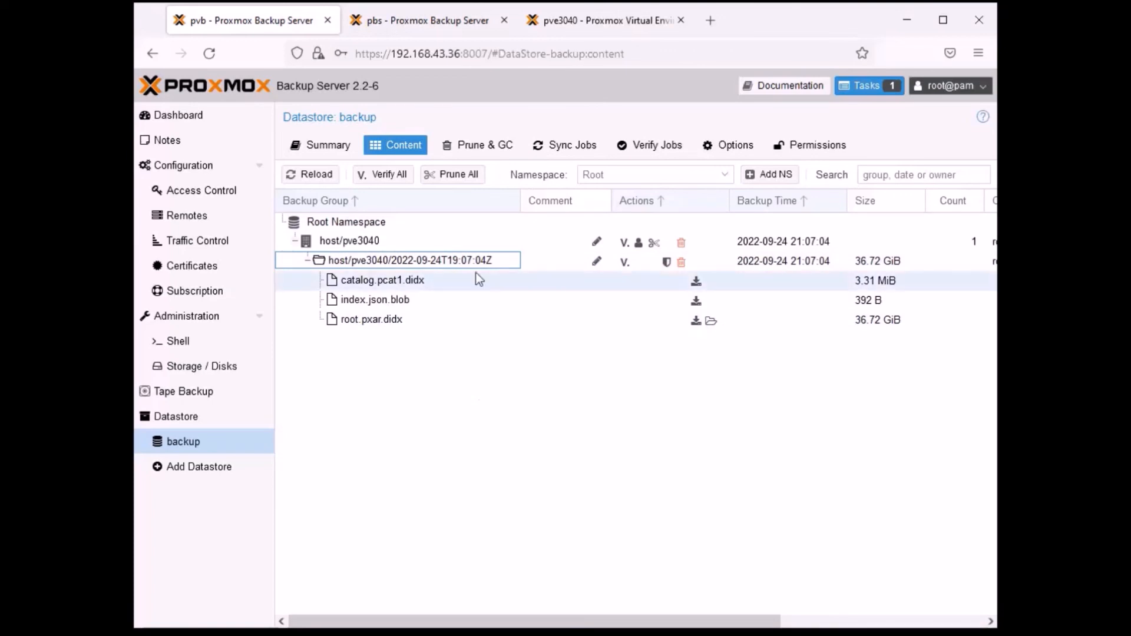
{"action": "left_click", "coordinate": [412, 281]}
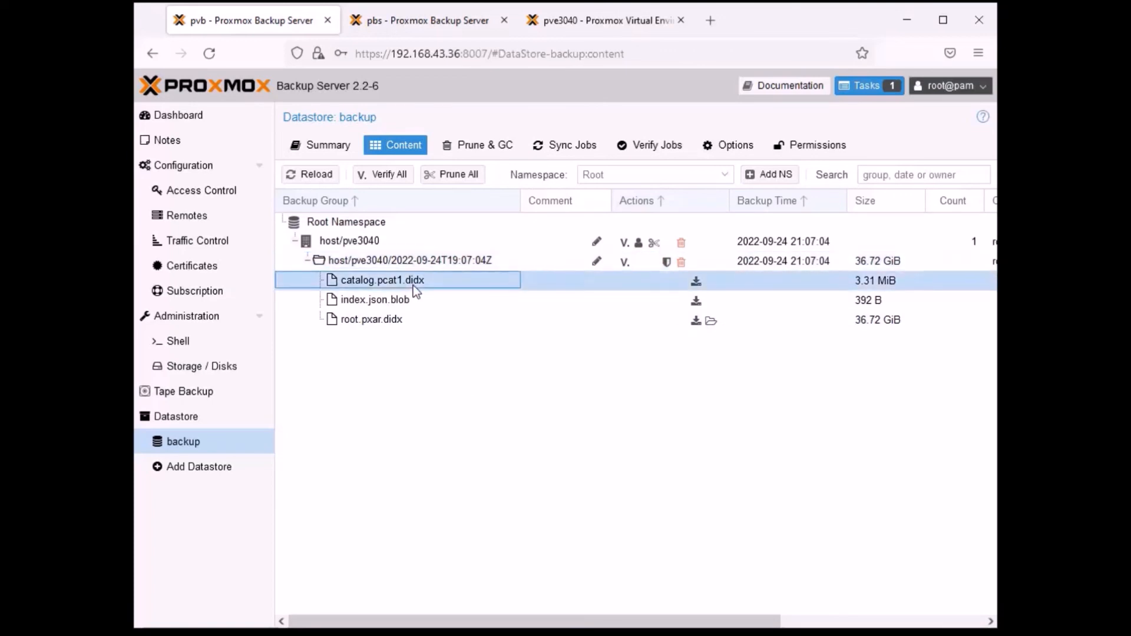
{"action": "left_click", "coordinate": [400, 320]}
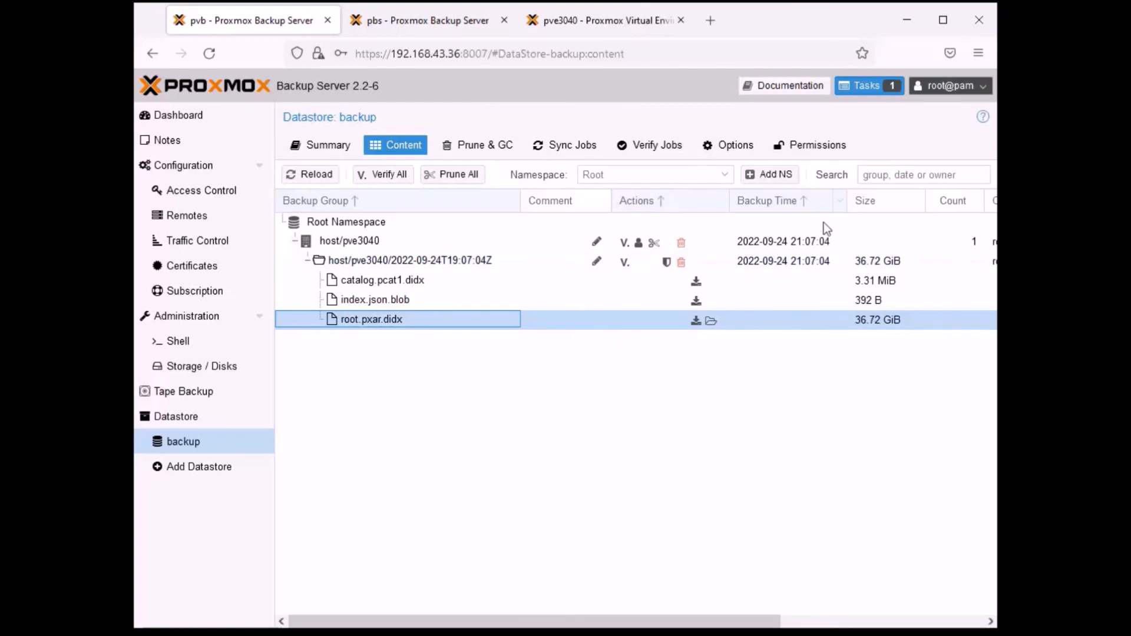
- Browse the root.pxar.didx archive, expanding the c, dev and etc directories and looking through the files in etc
{"action": "left_click", "coordinate": [712, 323]}
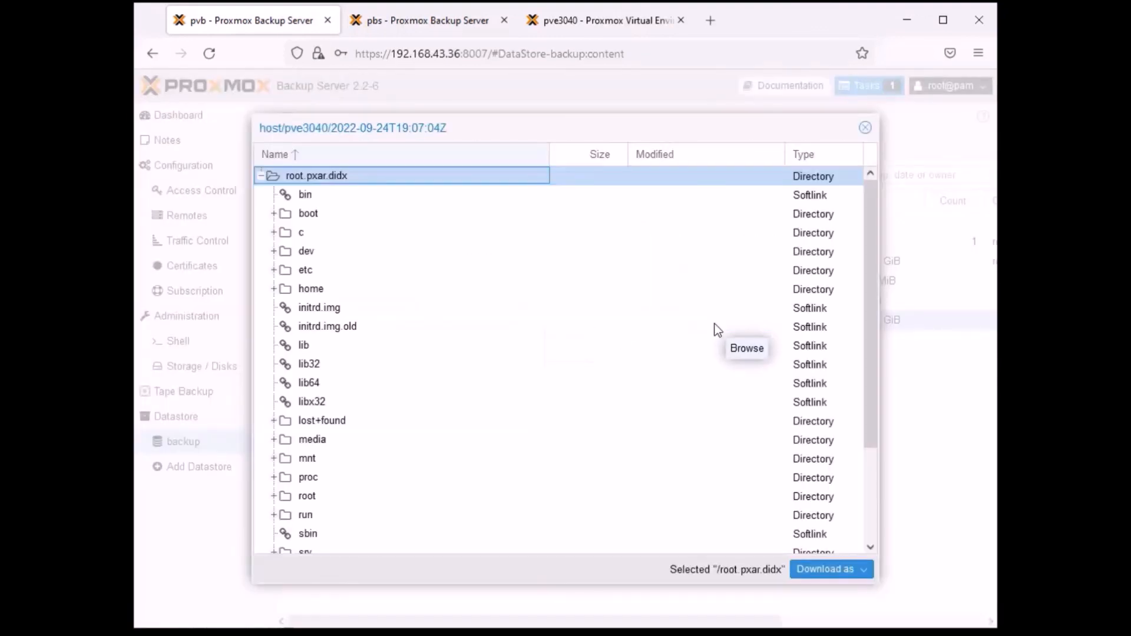
{"action": "left_click_drag", "start_coordinate": [503, 126], "coordinate": [502, 111]}
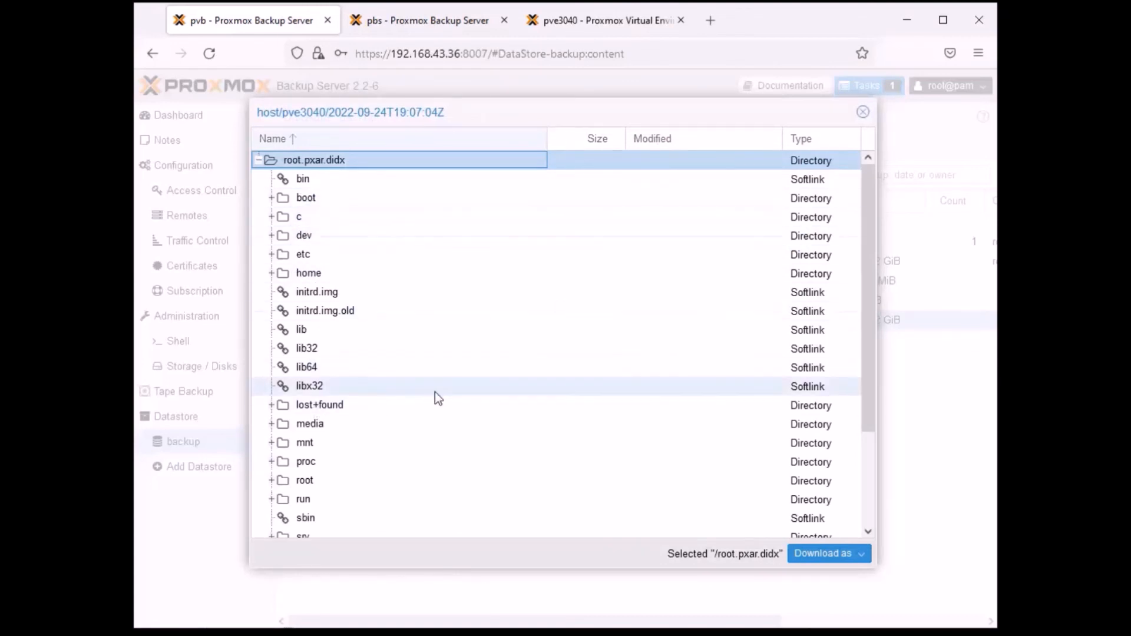
{"action": "scroll", "coordinate": [435, 391], "scroll_direction": "down", "scroll_amount": 3}
{"action": "left_click", "coordinate": [270, 434]}
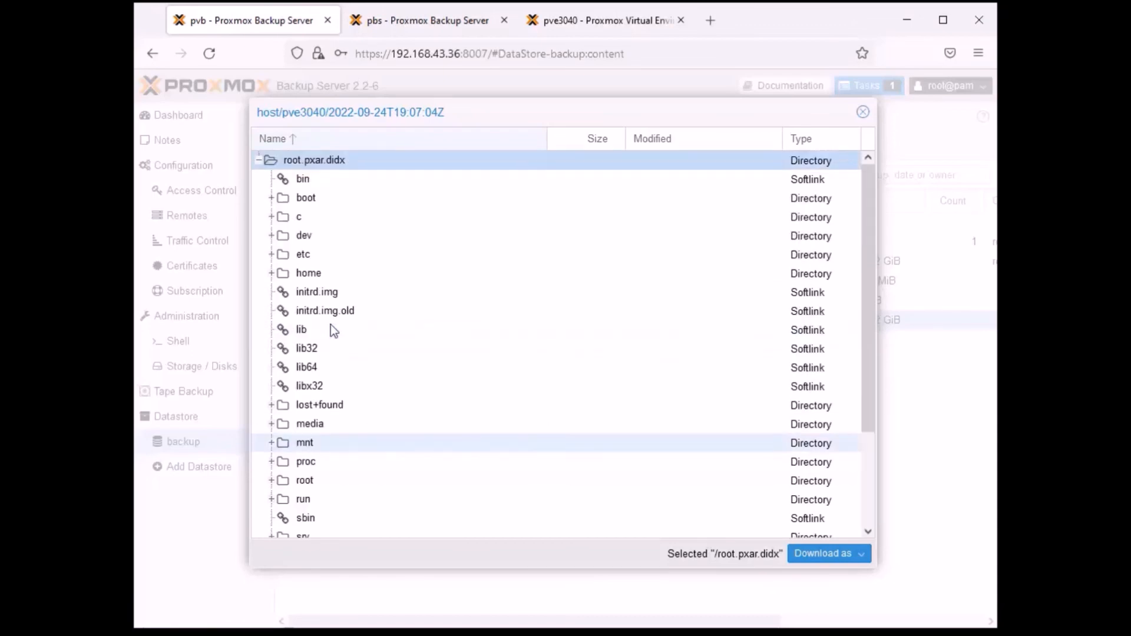
{"action": "left_click", "coordinate": [274, 218]}
{"action": "left_click", "coordinate": [274, 236]}
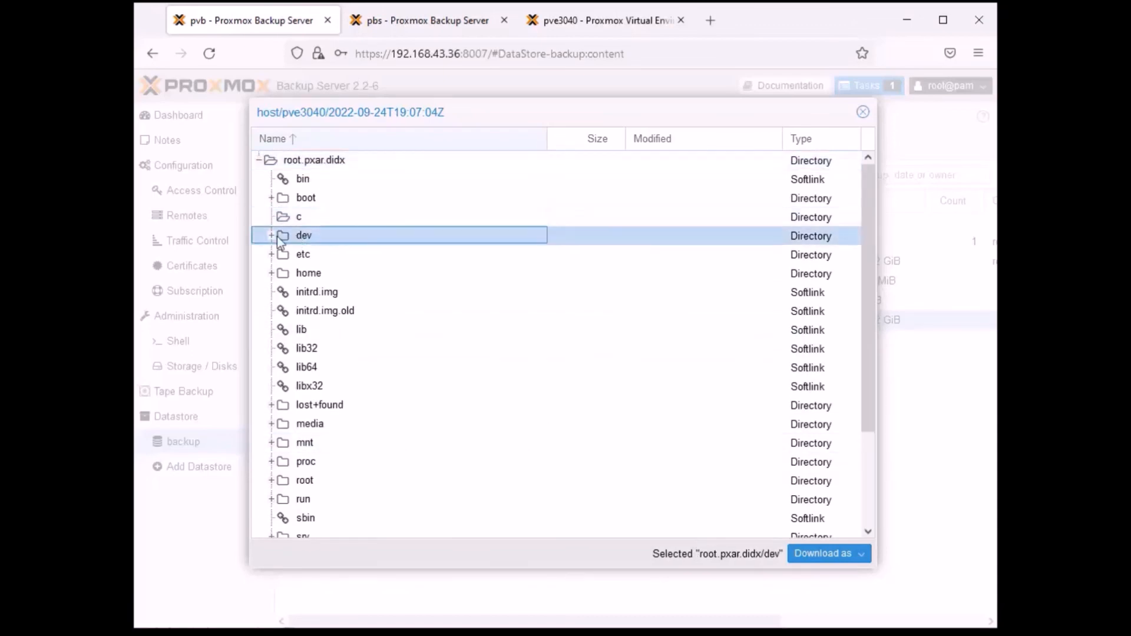
{"action": "left_click", "coordinate": [262, 255]}
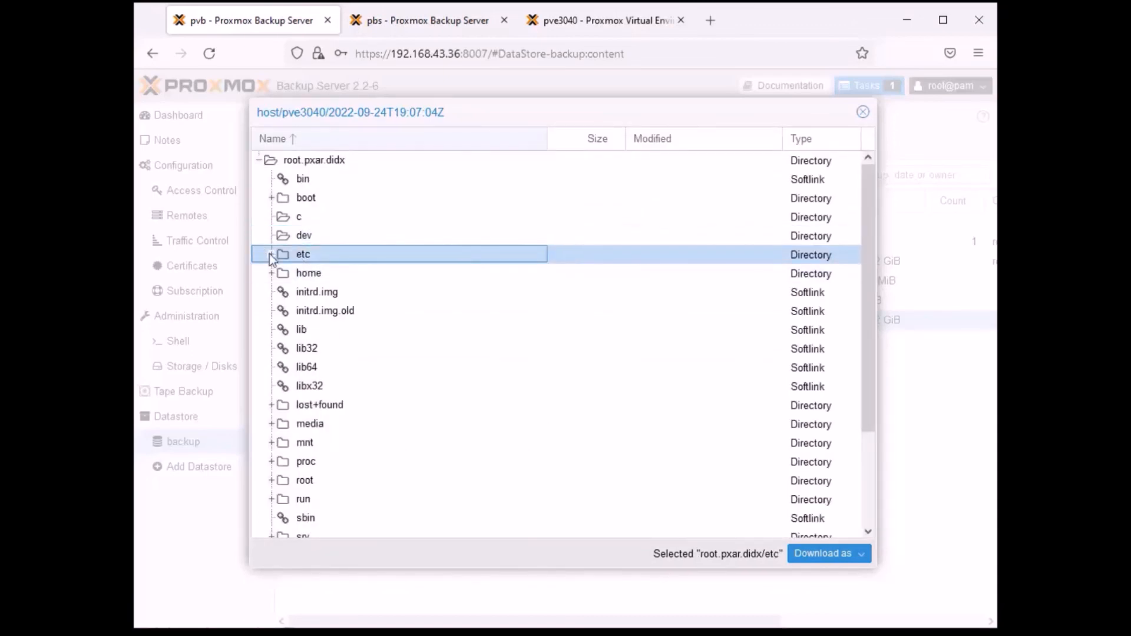
{"action": "left_click", "coordinate": [271, 257]}
{"action": "scroll", "coordinate": [364, 357], "scroll_direction": "down", "scroll_amount": 5}
{"action": "scroll", "coordinate": [364, 357], "scroll_direction": "down", "scroll_amount": 10}
{"action": "scroll", "coordinate": [364, 359], "scroll_direction": "down", "scroll_amount": 5}
{"action": "scroll", "coordinate": [364, 358], "scroll_direction": "up", "scroll_amount": 20}
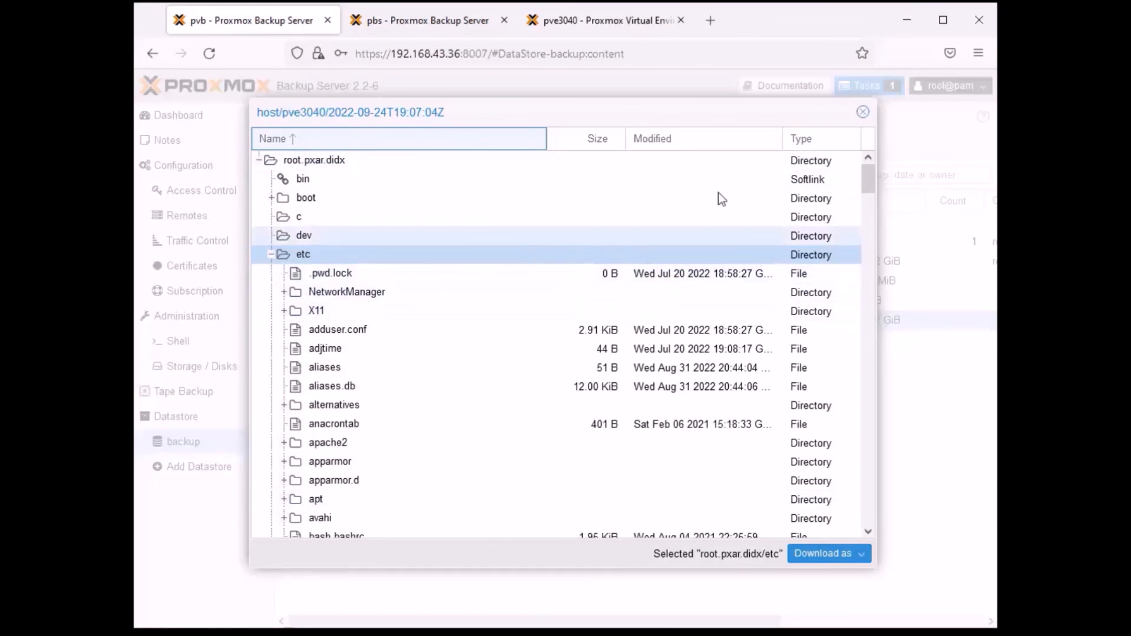
- Check the download formats offered for the etc directory, then close the archive browser and collapse the host/pve3040 group
{"action": "left_click", "coordinate": [865, 561]}
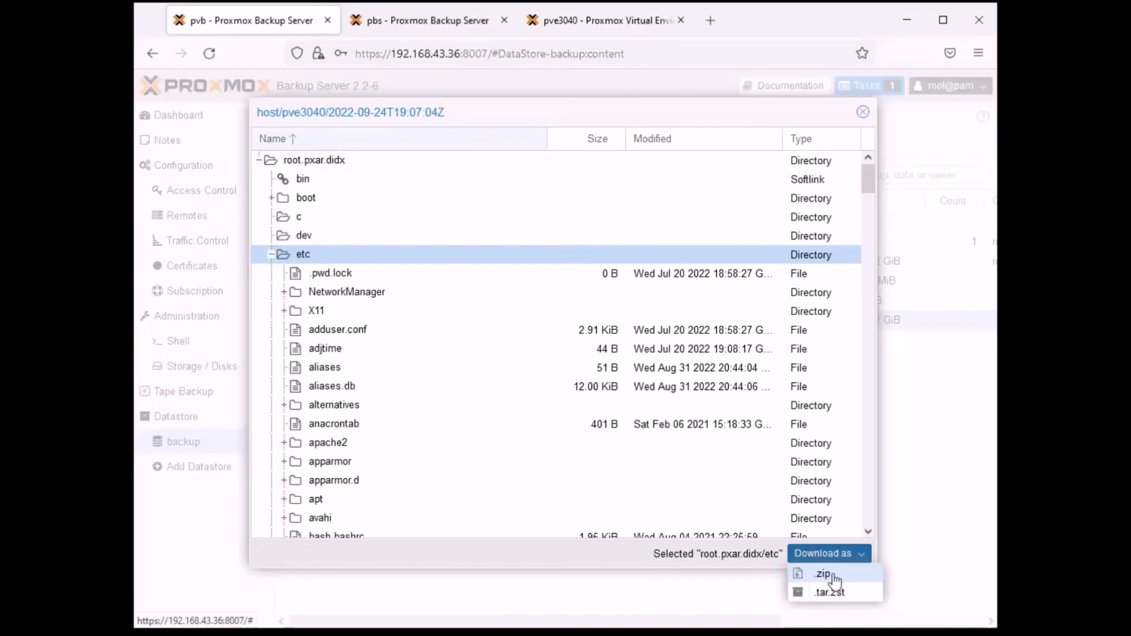
{"action": "left_click", "coordinate": [543, 558]}
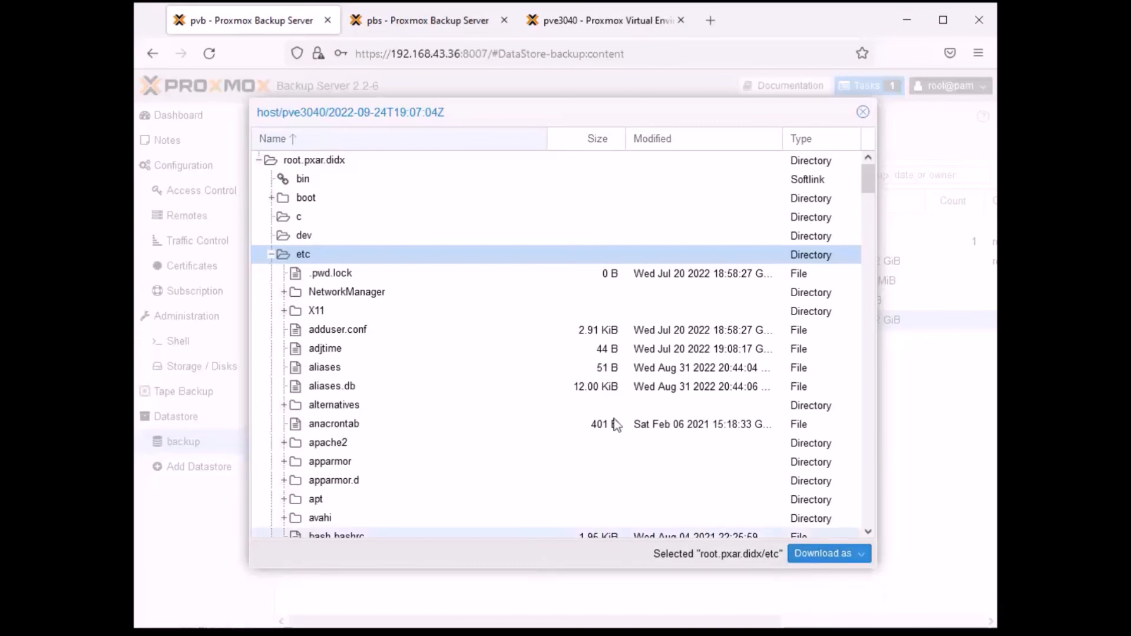
{"action": "left_click", "coordinate": [863, 111]}
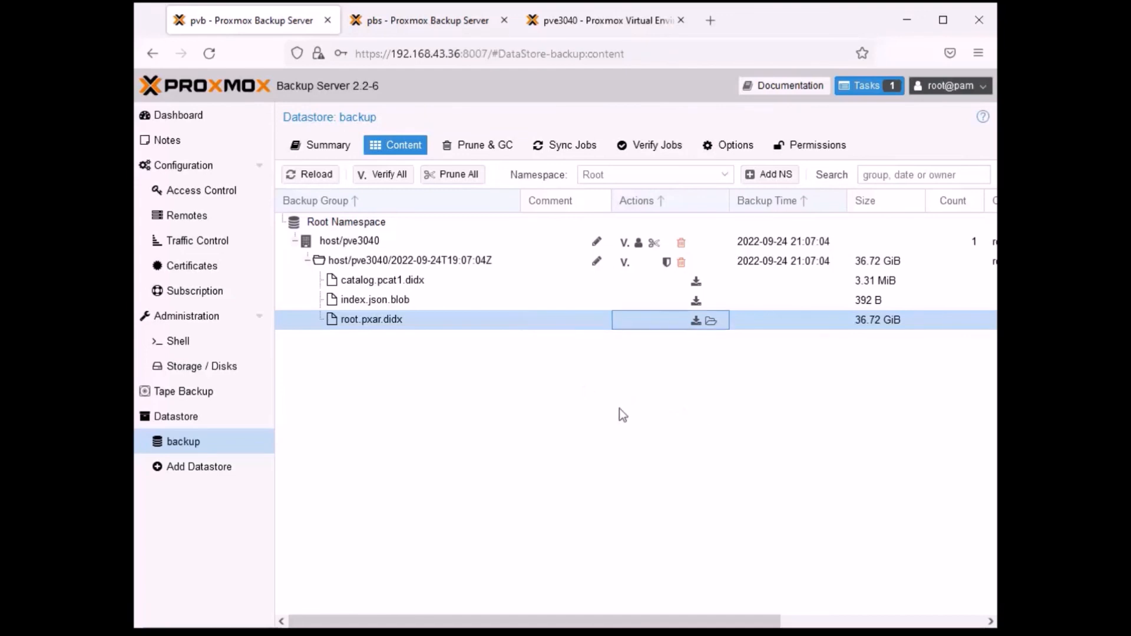
{"action": "left_click", "coordinate": [295, 241]}
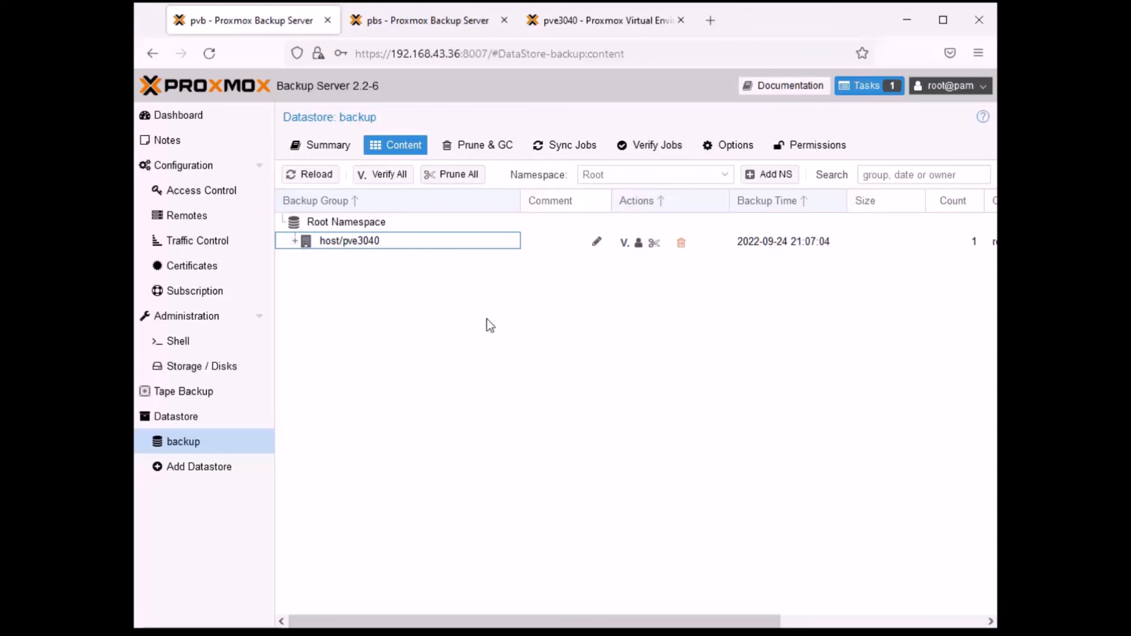
- Start verifying the host/pve3040 backup group, then stop the verification and close its task viewer
{"action": "left_click", "coordinate": [624, 244]}
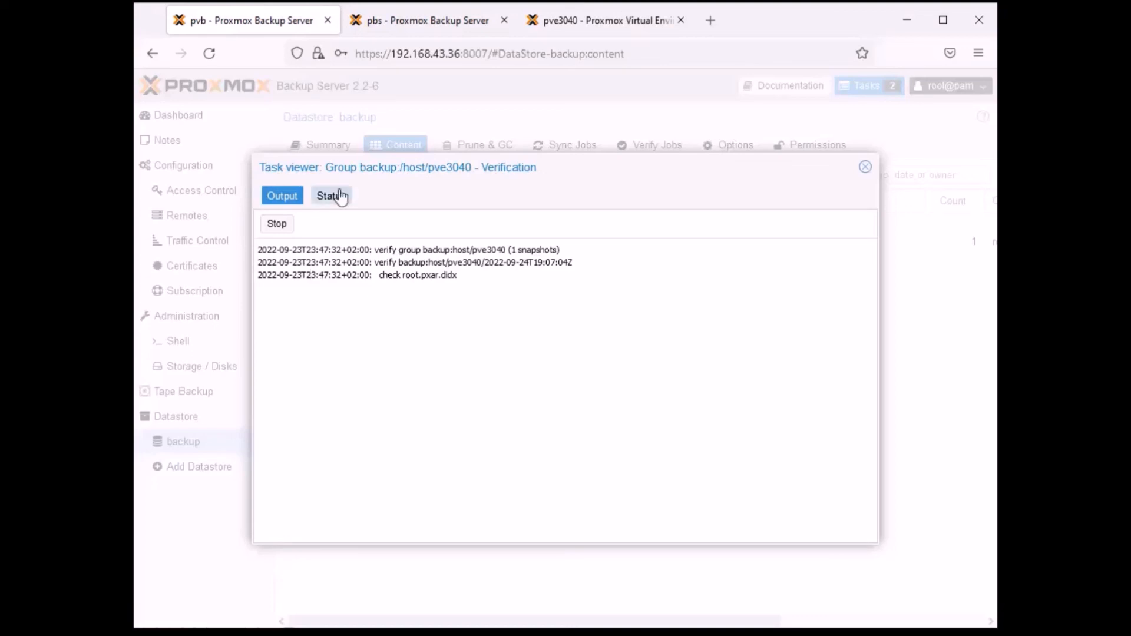
{"action": "left_click", "coordinate": [278, 225]}
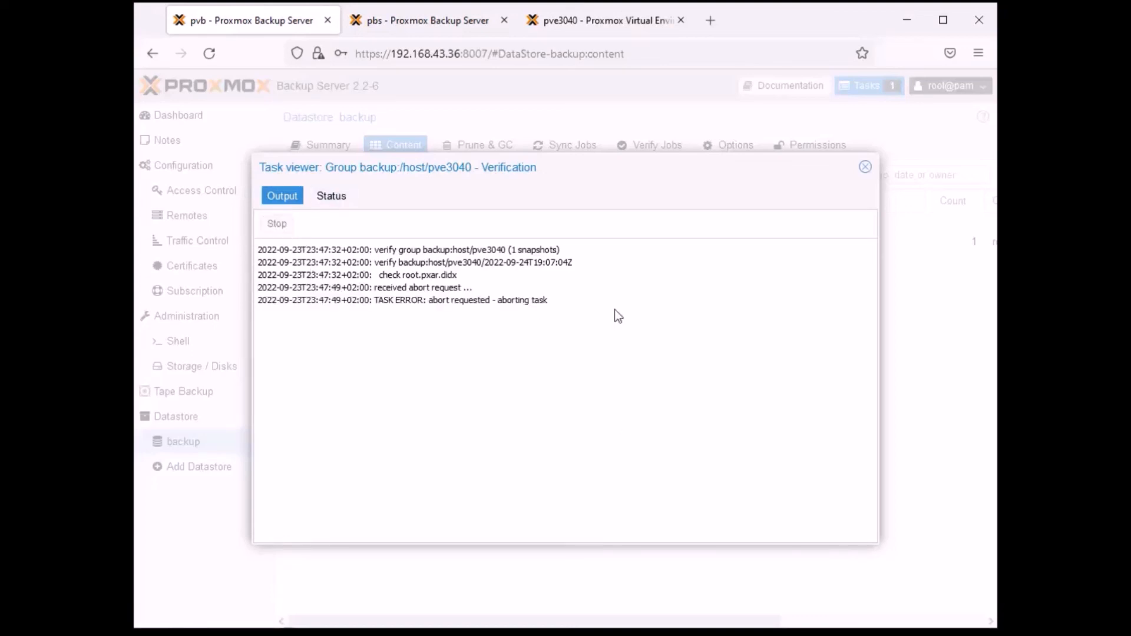
{"action": "left_click", "coordinate": [865, 168]}
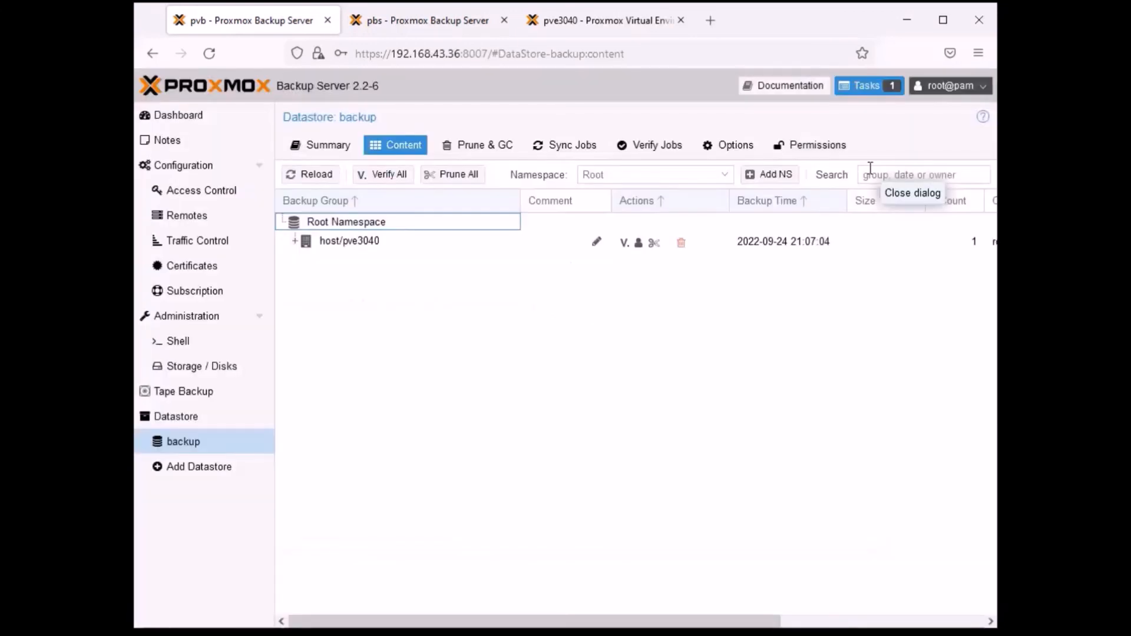
- Check the Encrypted and Verify State columns of the host/pve3040 backup group
{"action": "left_click", "coordinate": [653, 377]}
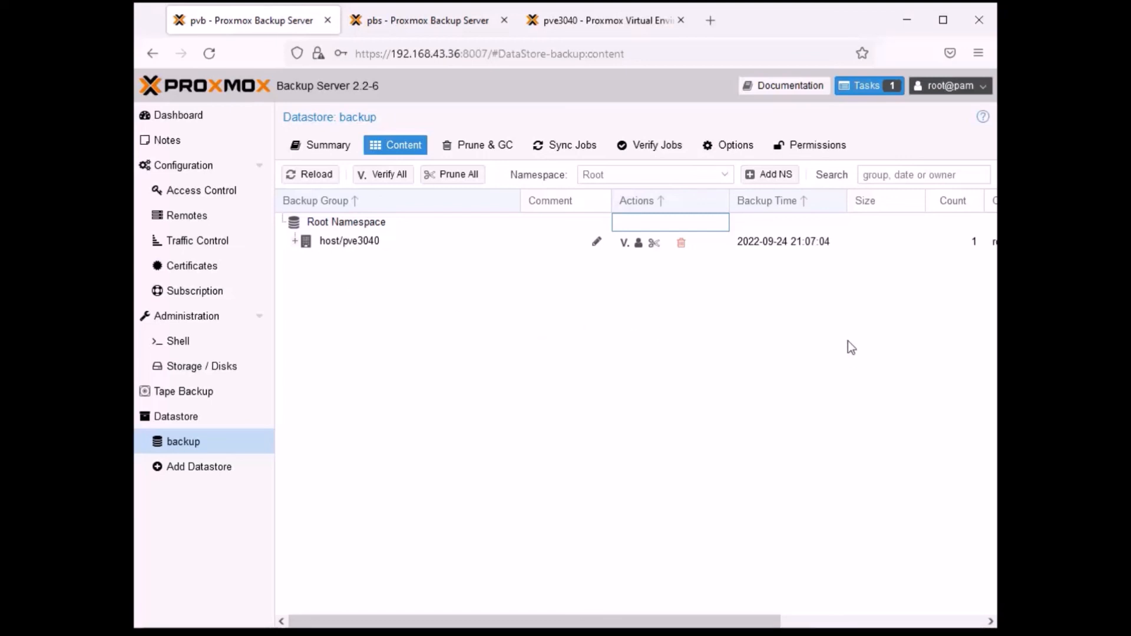
{"action": "left_click_drag", "start_coordinate": [692, 624], "coordinate": [895, 623]}
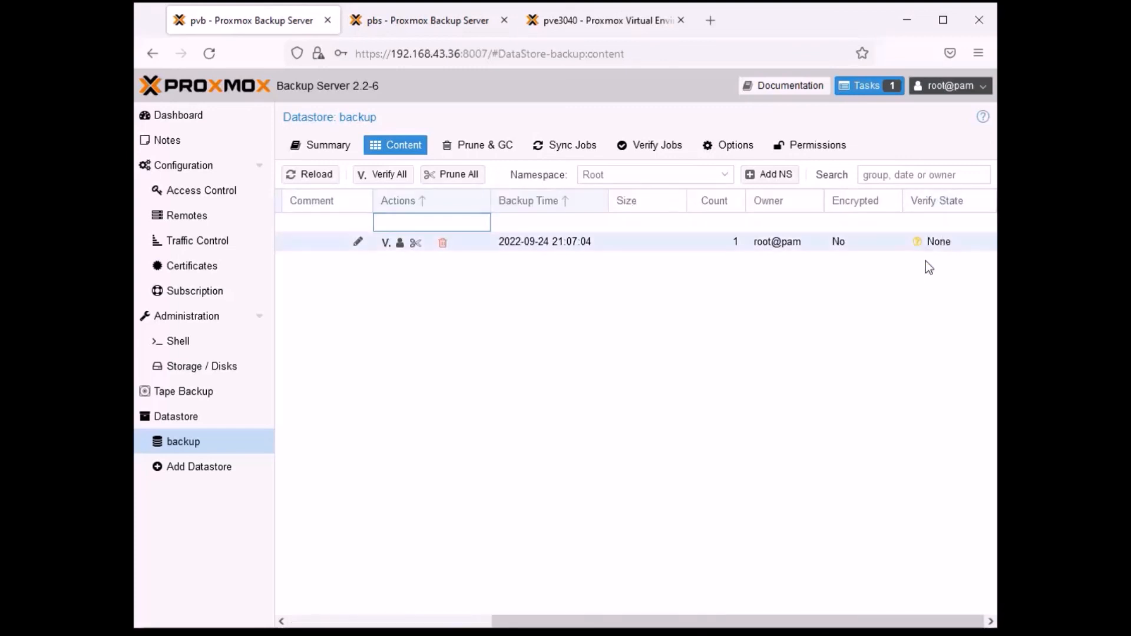
{"action": "left_click_drag", "start_coordinate": [769, 622], "coordinate": [535, 623]}
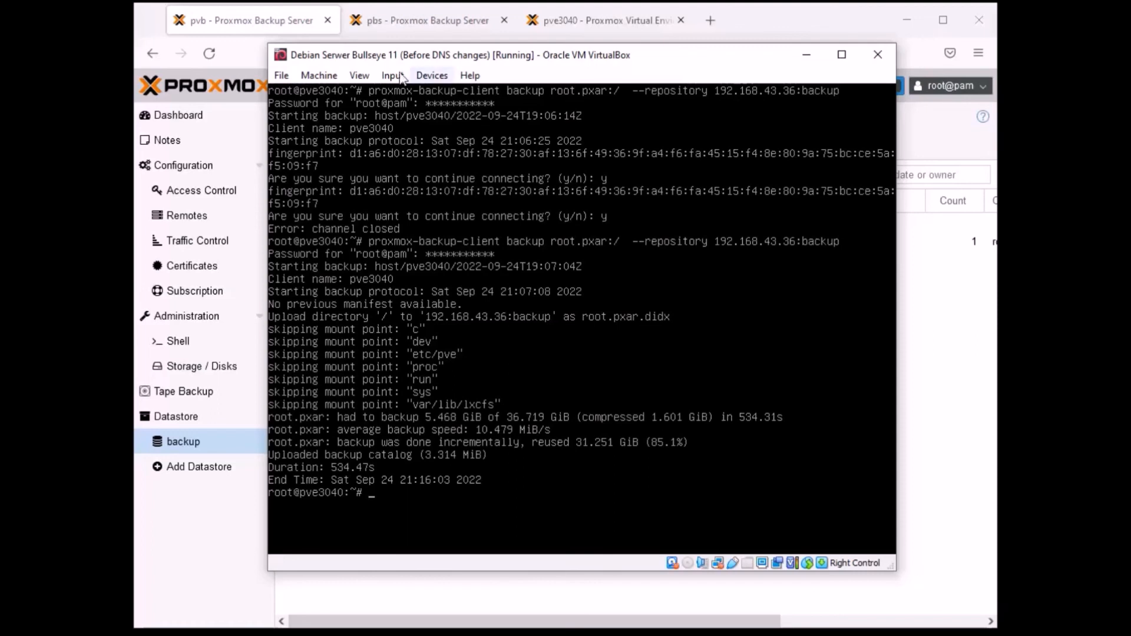
- Switch to the pve3040 console in VirtualBox, clear it, and run proxmox-backup-client key create backup.key
{"action": "left_click_drag", "start_coordinate": [472, 56], "coordinate": [500, 47]}
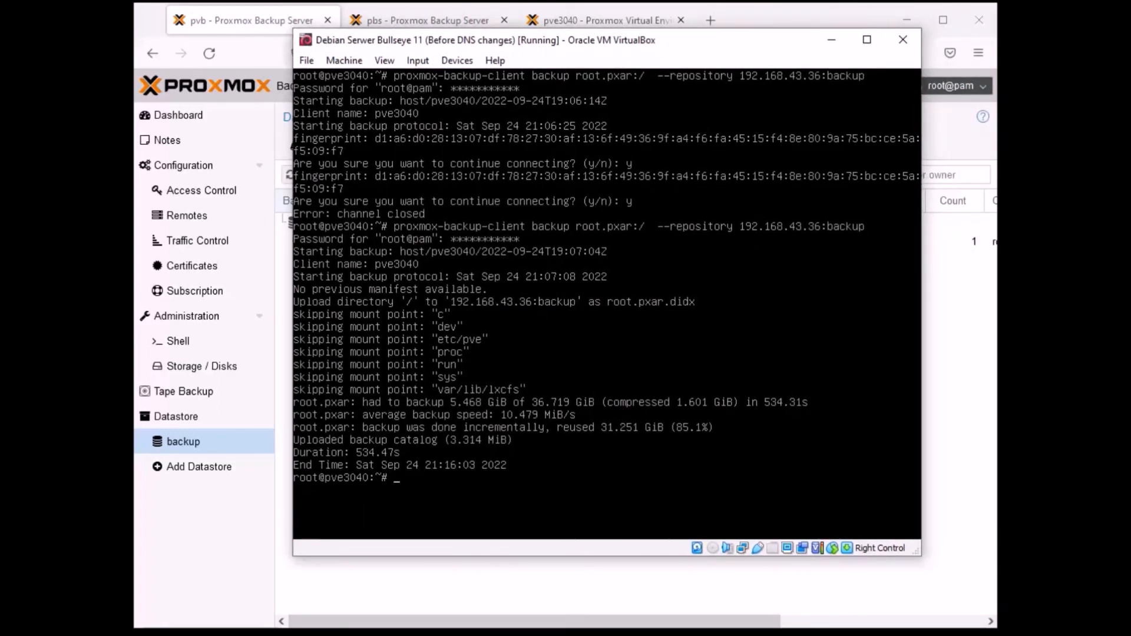
{"action": "key", "text": "ctrl+l"}
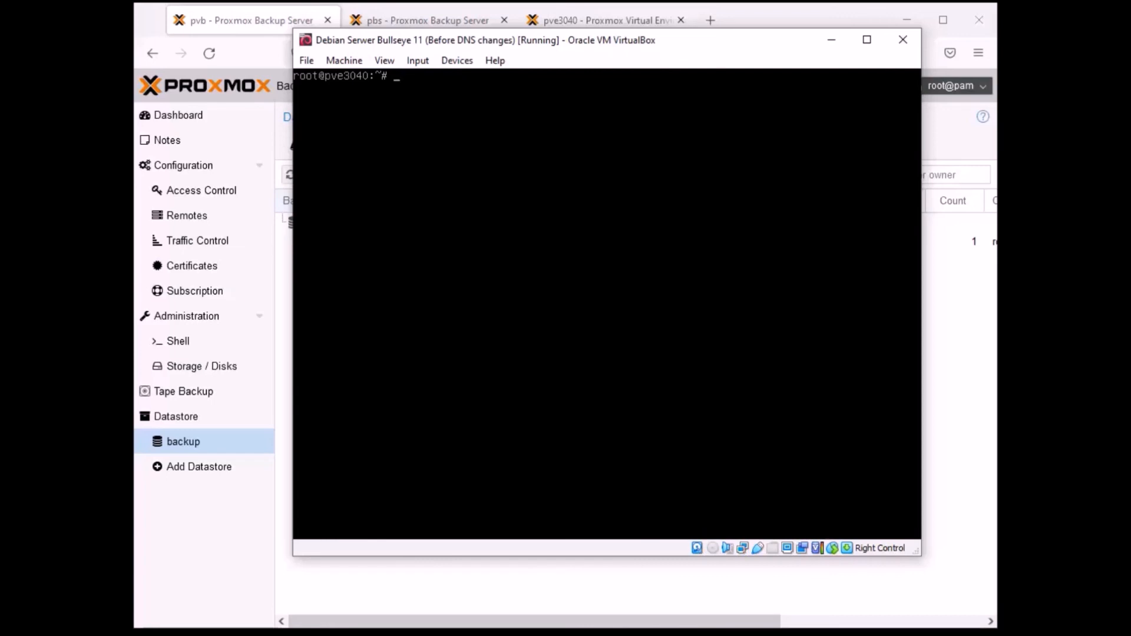
{"action": "type", "text": "proxmo"}
{"action": "key", "text": "Tab"}
{"action": "type", "text": "backup-client"}
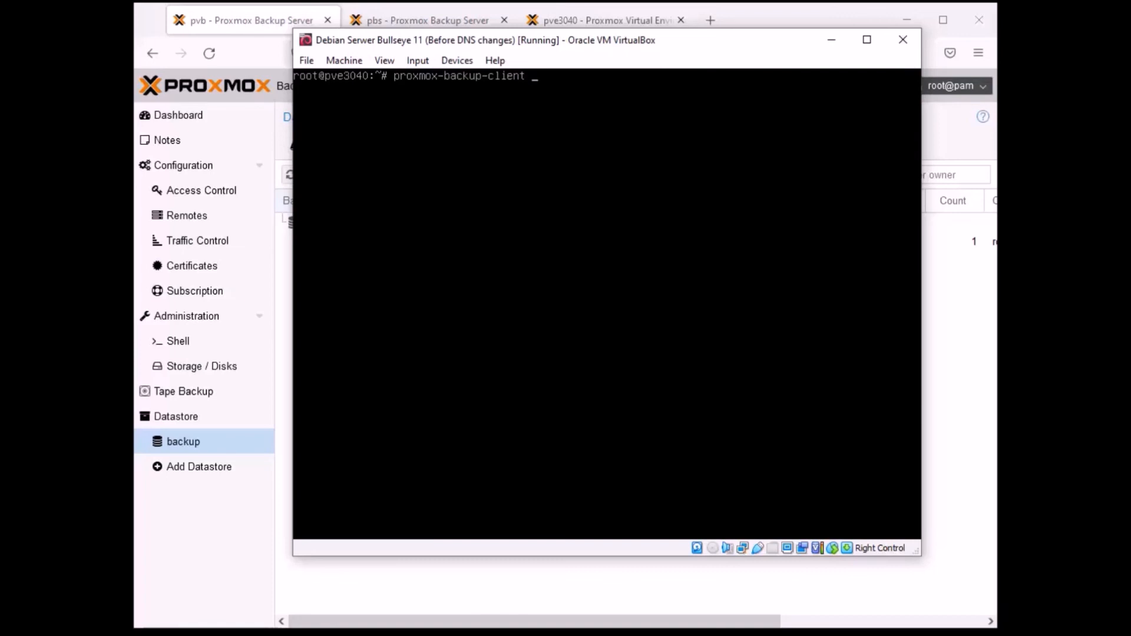
{"action": "type", "text": " key create backup.key"}
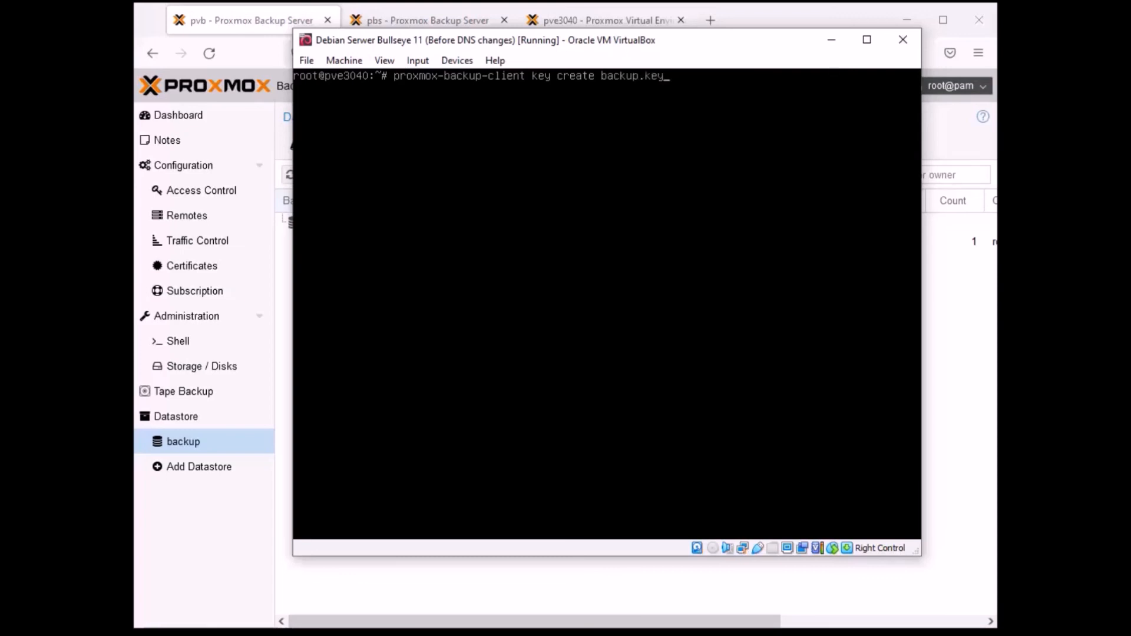
{"action": "key", "text": "Return"}
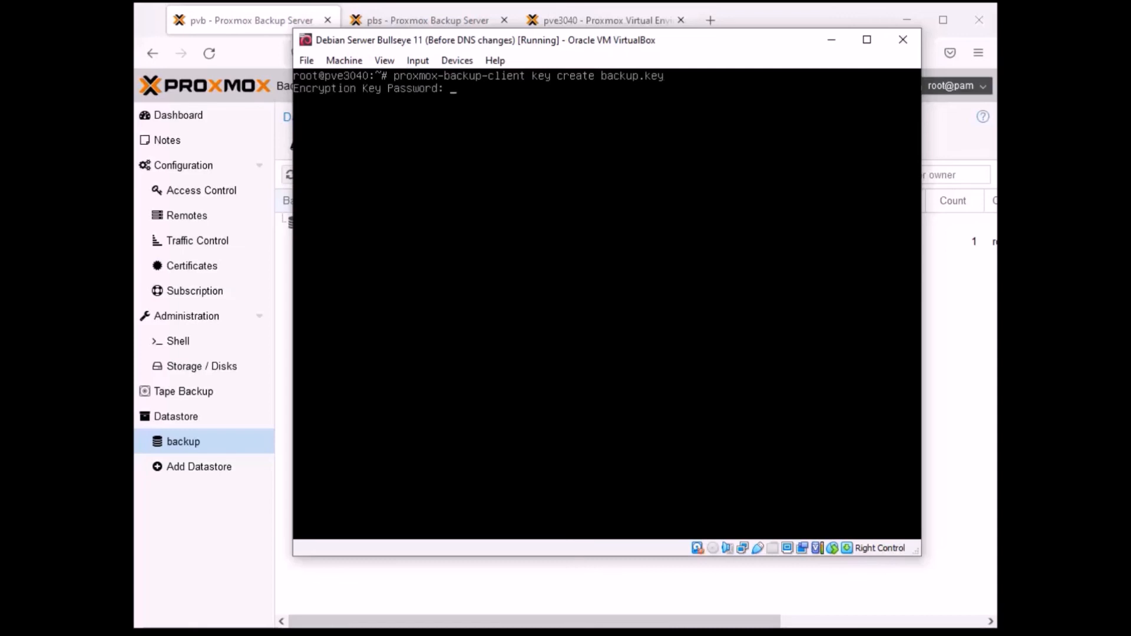
- Enter the encryption key password for backup.key and verify it
{"action": "type", "text": "***********"}
{"action": "key", "text": "Return"}
{"action": "type", "text": "***********"}
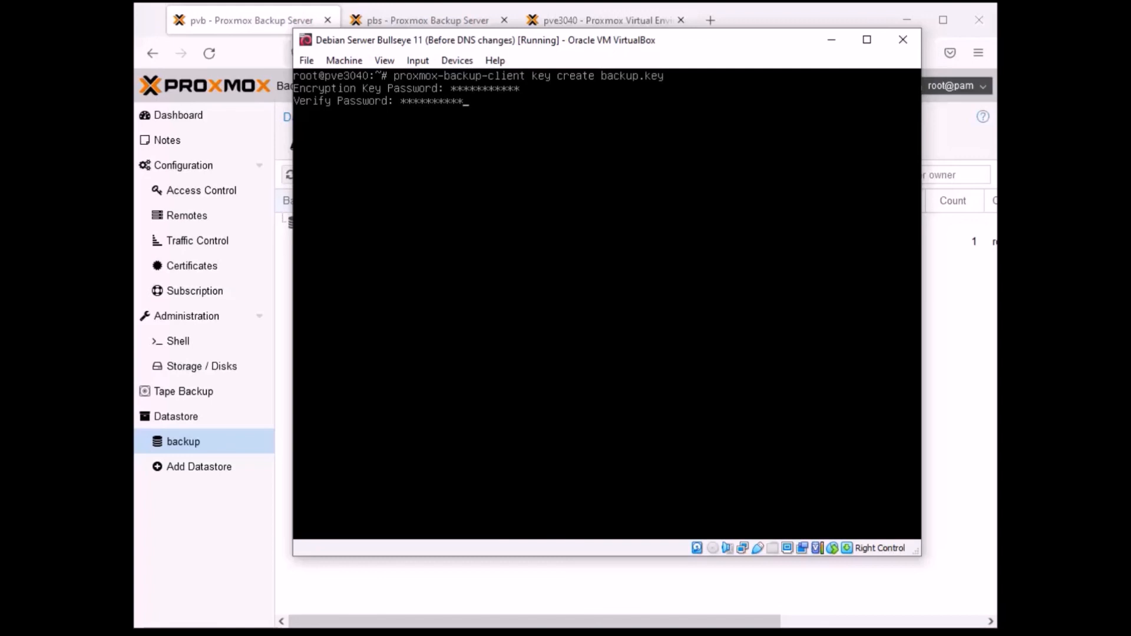
{"action": "key", "text": "Return"}
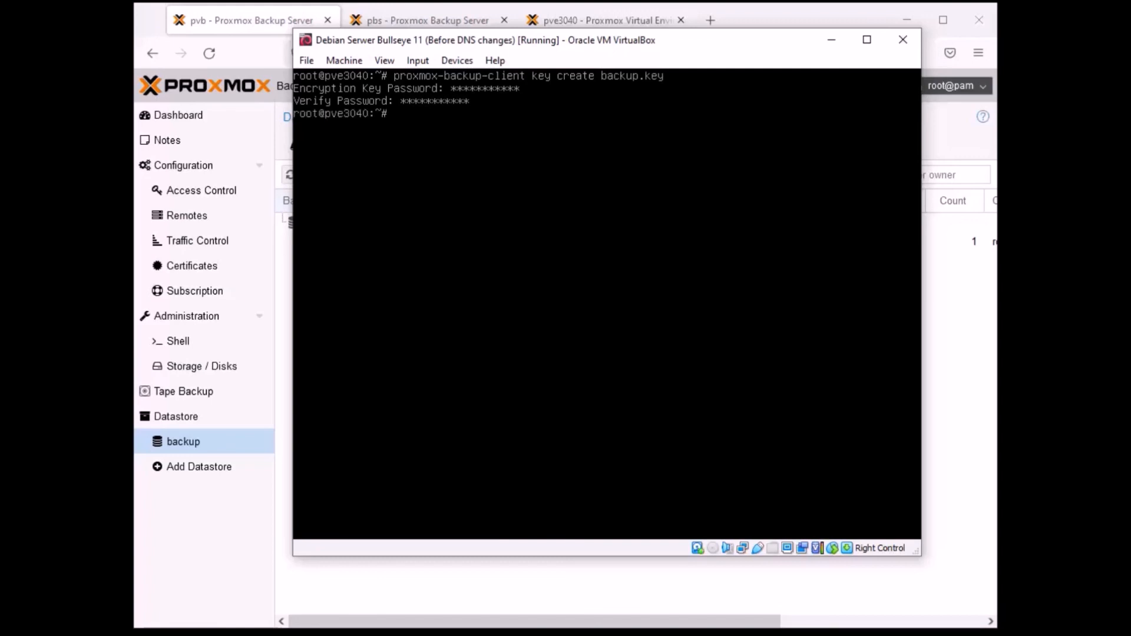
- List the files in root's home directory to check for the backup.key file
{"action": "type", "text": "ls"}
{"action": "key", "text": "Return"}
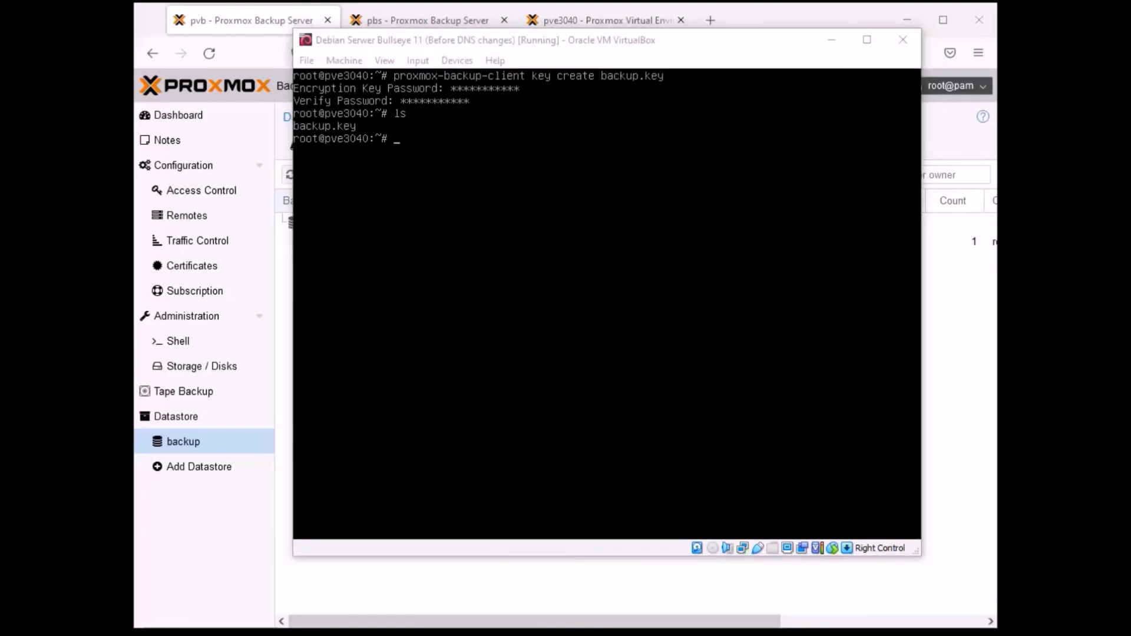
{"action": "key", "text": "alt+Tab"}
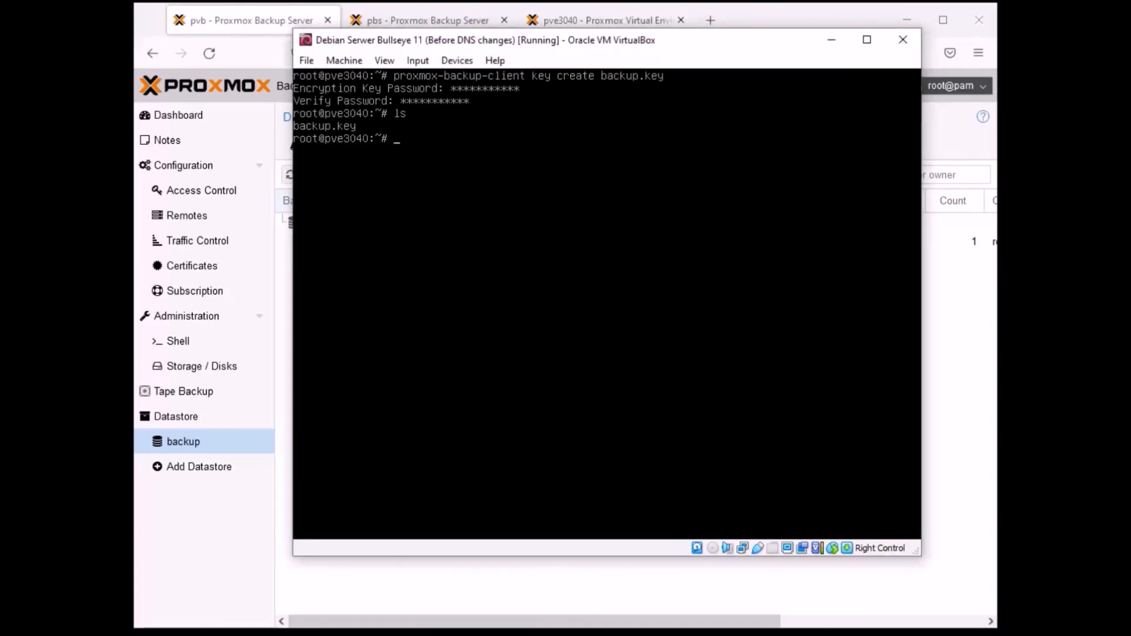
- Begin a proxmox-backup-client backup command that archives the root filesystem as root.pxar:/, without running it
{"action": "type", "text": "proxmox-backup-clien"}
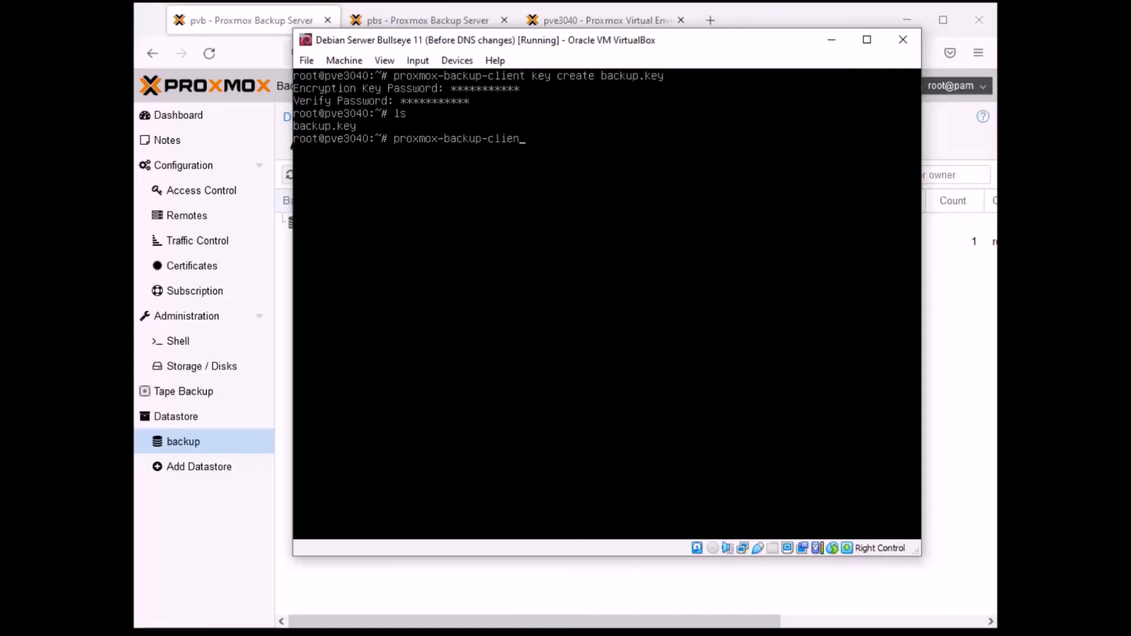
{"action": "type", "text": "t back"}
{"action": "type", "text": "up "}
{"action": "type", "text": "root"}
{"action": "type", "text": ".pi"}
{"action": "type", "text": "xar"}
{"action": "key", "text": "BackSpace"}
{"action": "key", "text": "BackSpace"}
{"action": "type", "text": "xar:/"}
- Add the option --repository 192.168.43.36:backup to the backup command
{"action": "type", "text": "--repository"}
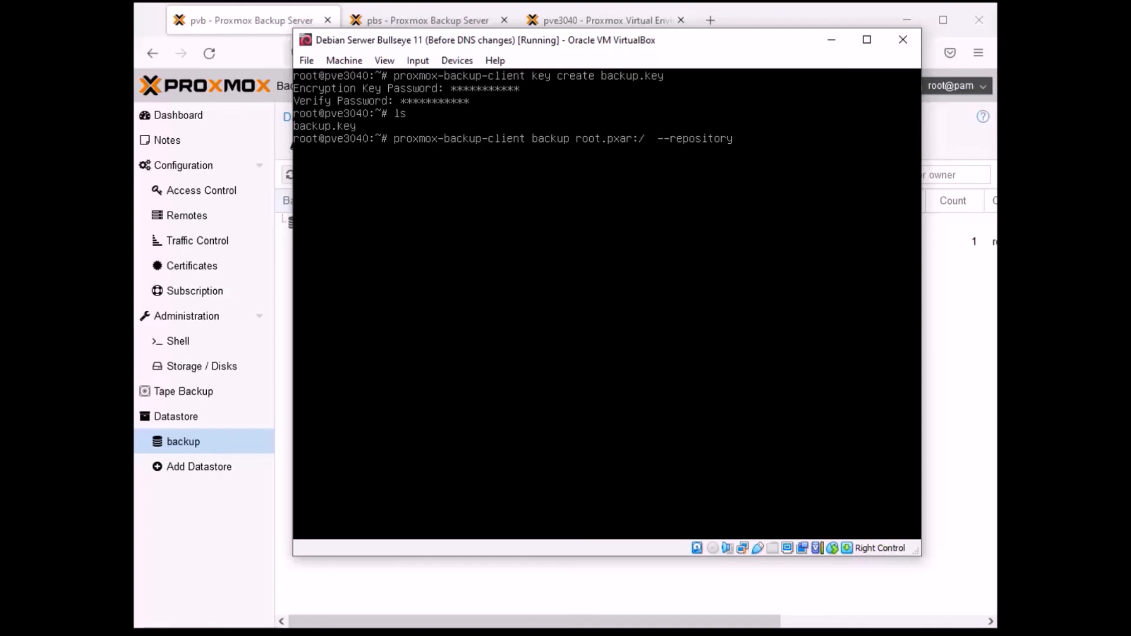
{"action": "type", "text": "192.168.43.36:backup"}
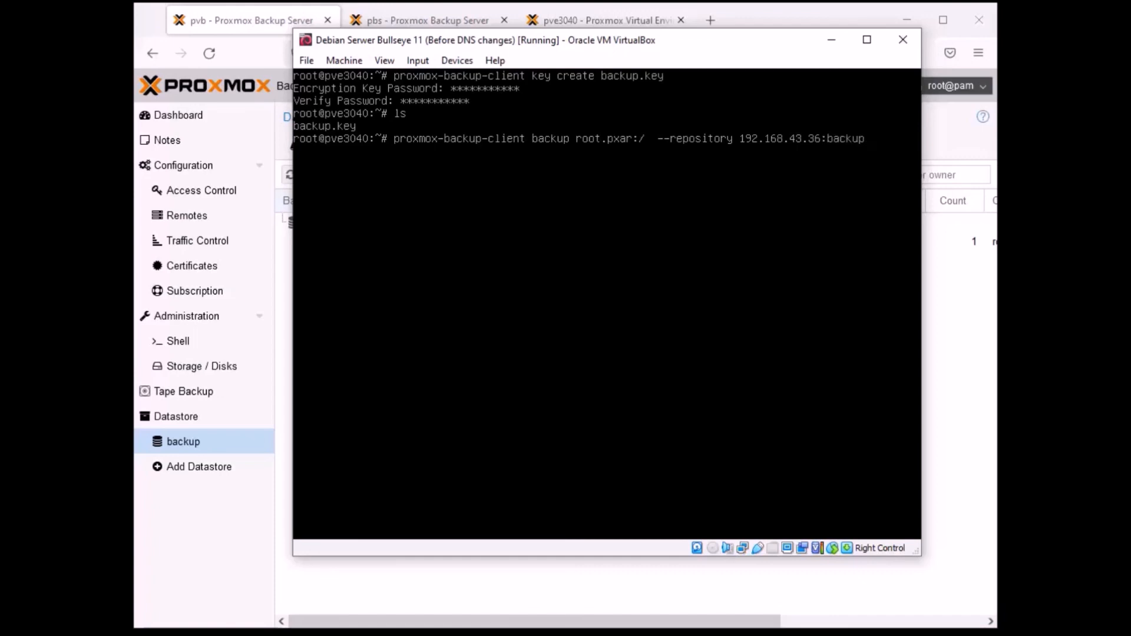
{"action": "type", "text": "  --keyfile /root/backup."}
- Add the option --keyfile /root/backup.key to the backup command and run it
{"action": "key", "text": "Tab"}
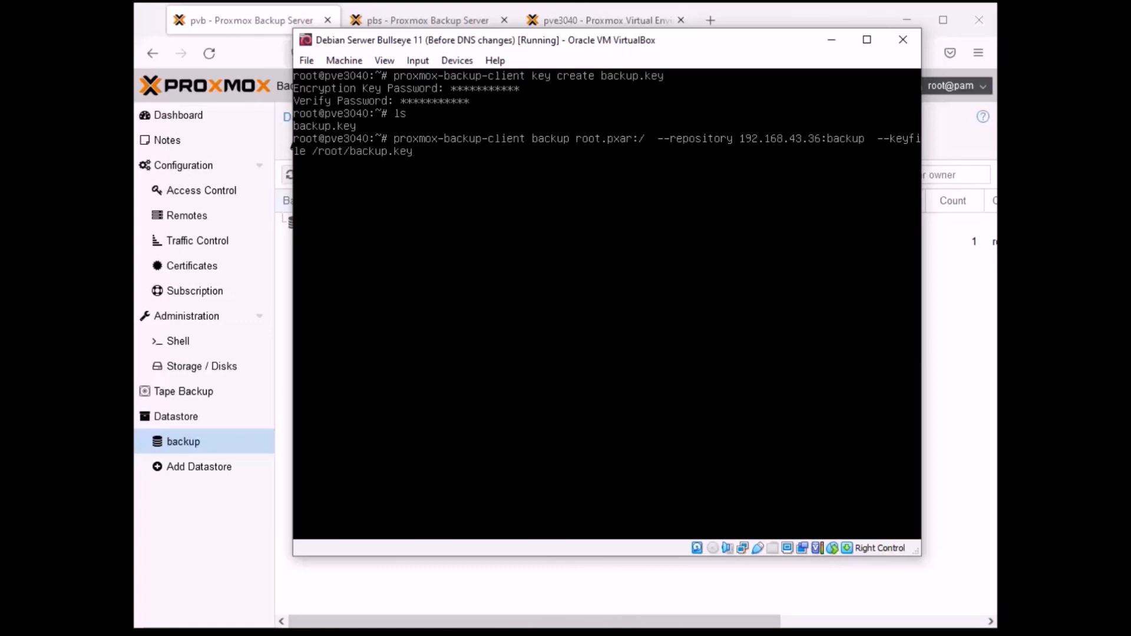
{"action": "key", "text": "Return"}
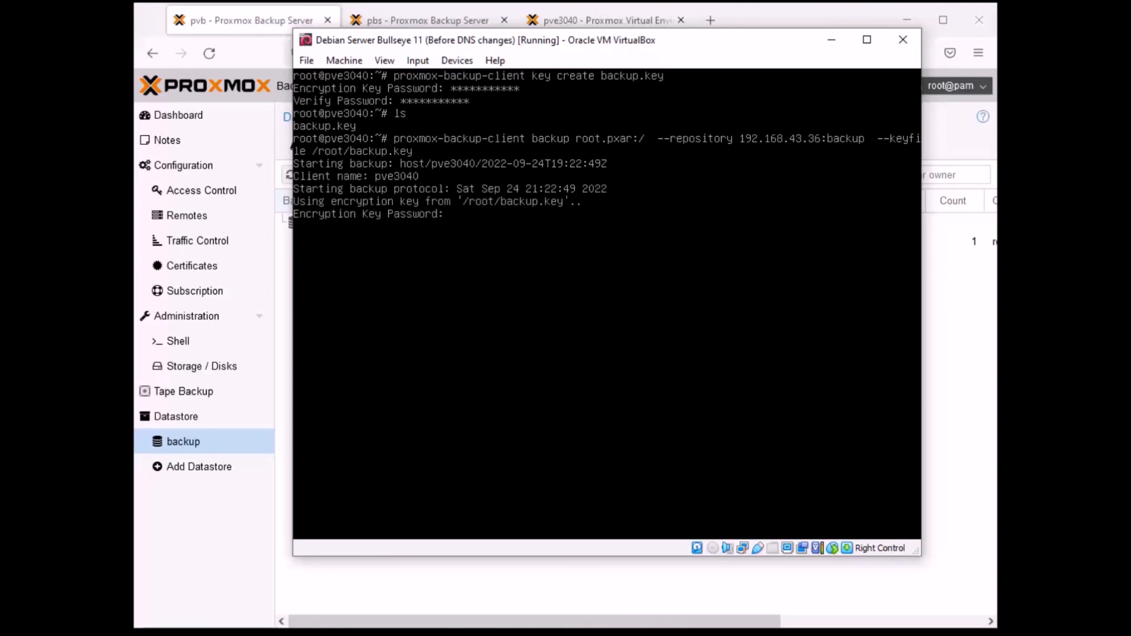
- Enter the encryption key password to start the encrypted backup
{"action": "type", "text": "***********"}
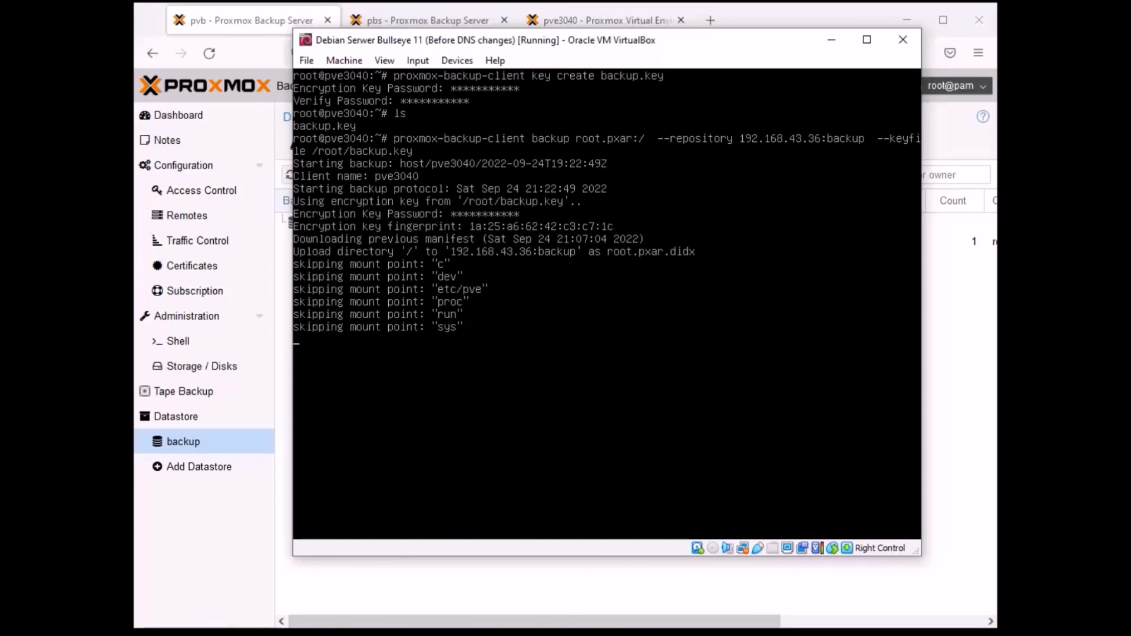
- Switch to the browser and check the contents of the pbs server's backup1 datastore and the pvb server's backup datastore
{"action": "left_click", "coordinate": [236, 536]}
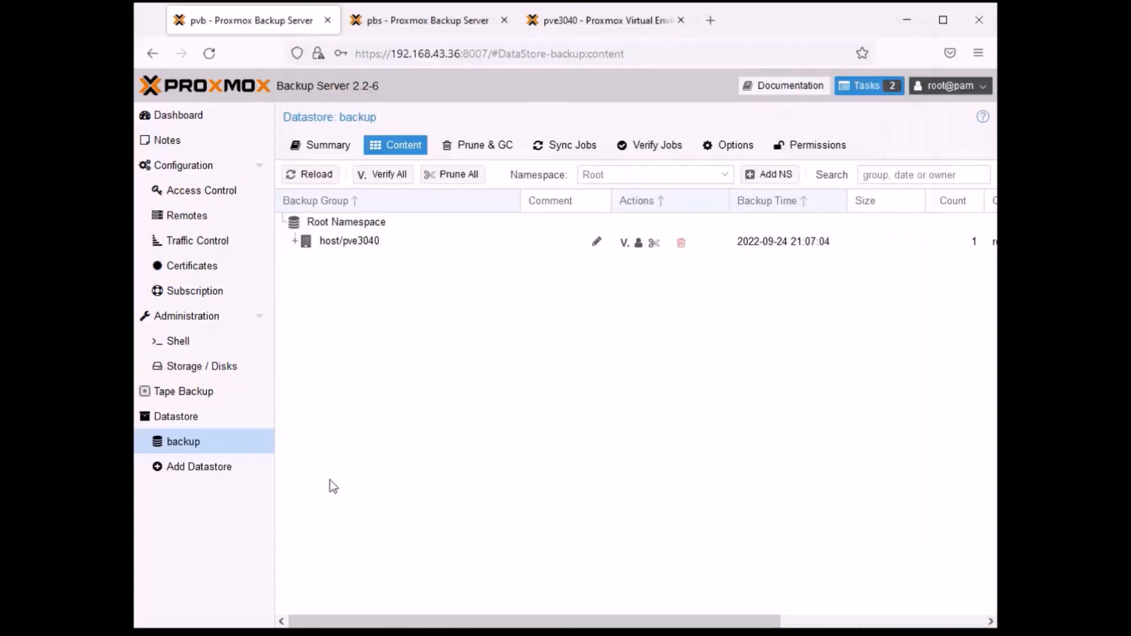
{"action": "left_click", "coordinate": [619, 21]}
{"action": "left_click", "coordinate": [434, 18]}
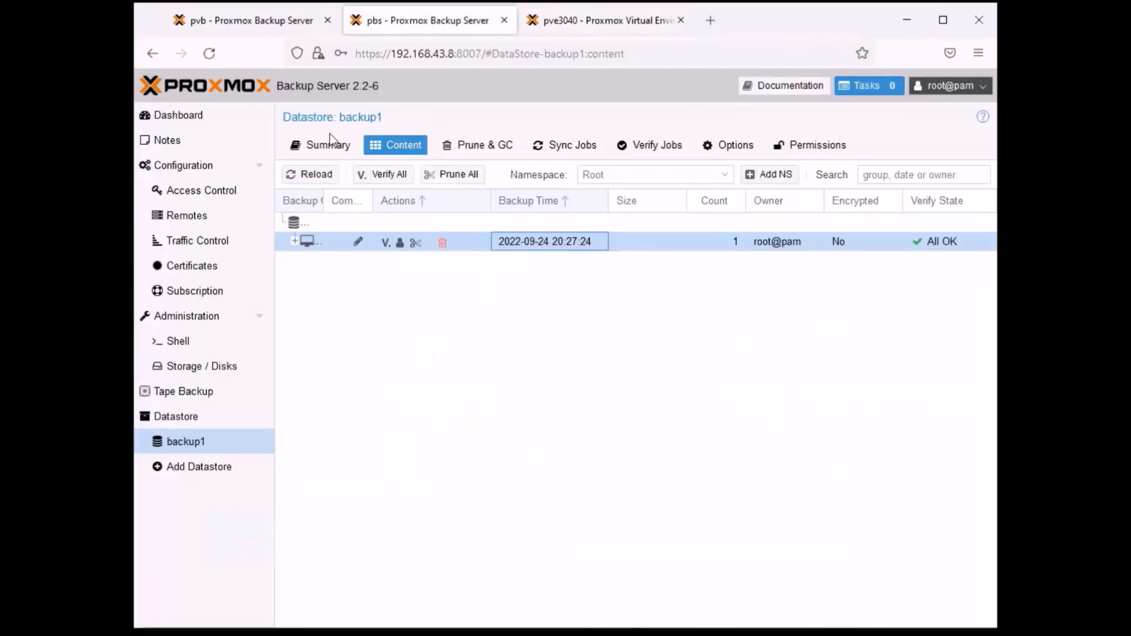
{"action": "left_click", "coordinate": [260, 27]}
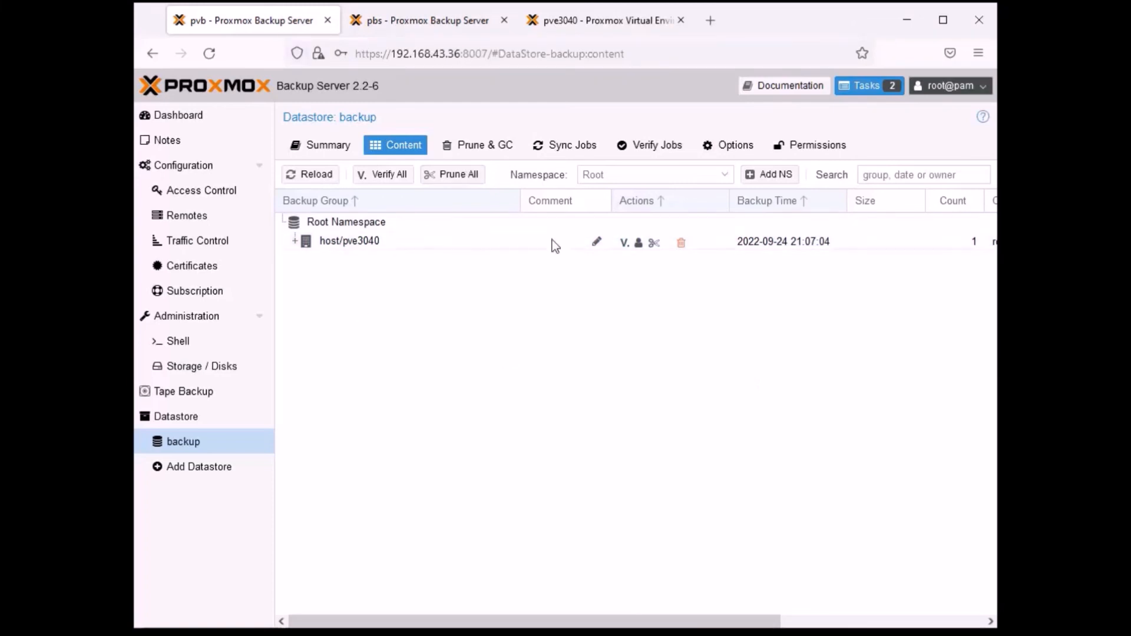
{"action": "left_click", "coordinate": [626, 51]}
{"action": "left_click", "coordinate": [829, 397]}
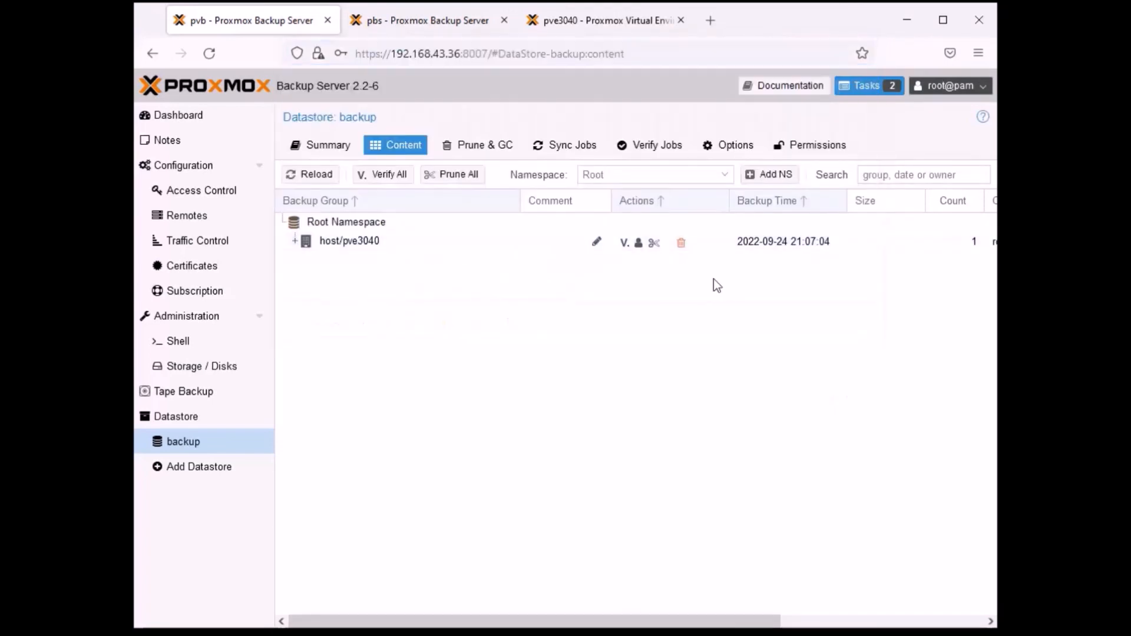